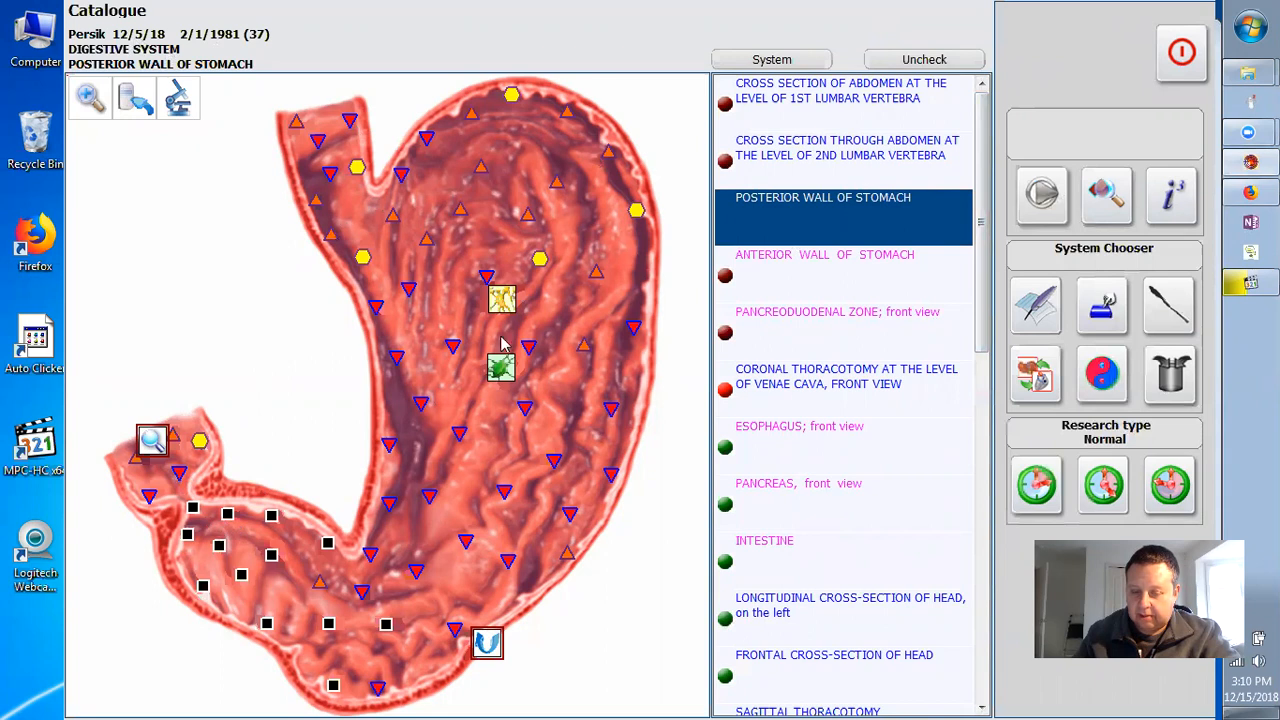
Open the abdomen cross section at the 1st lumbar vertebra in Analysis and switch to the microscopic research mode.
click(784, 117)
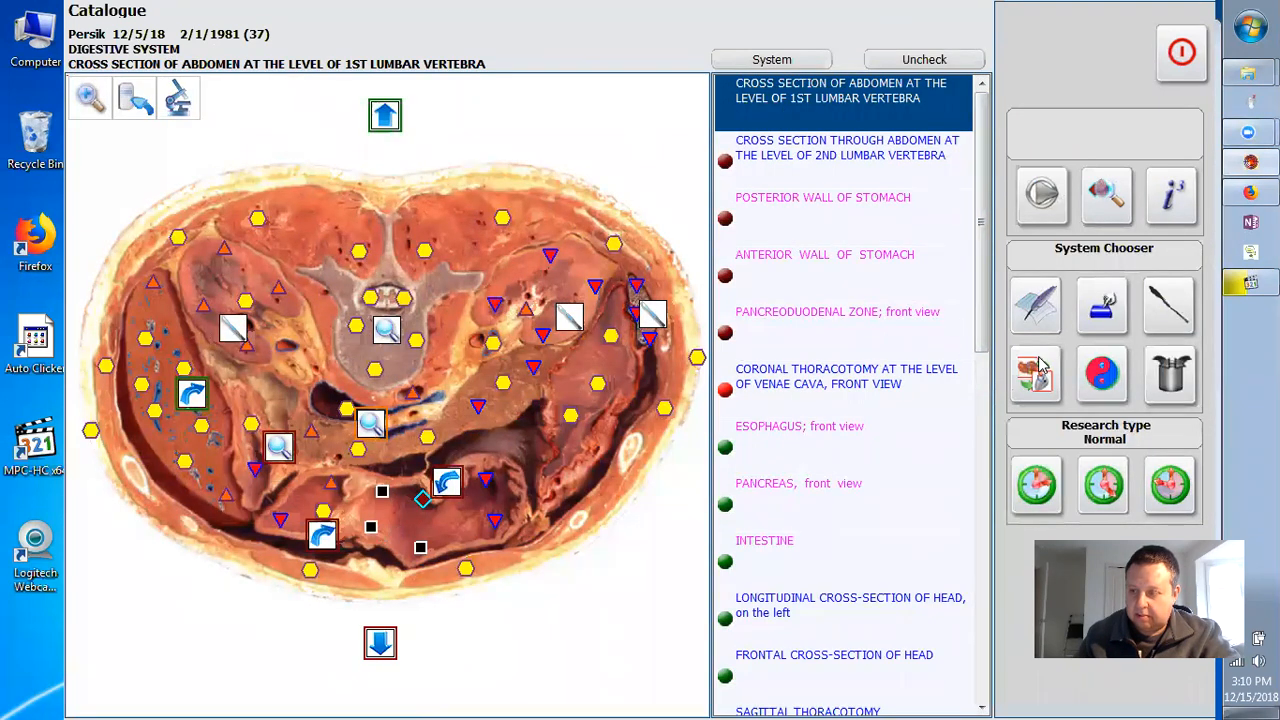
click(1110, 198)
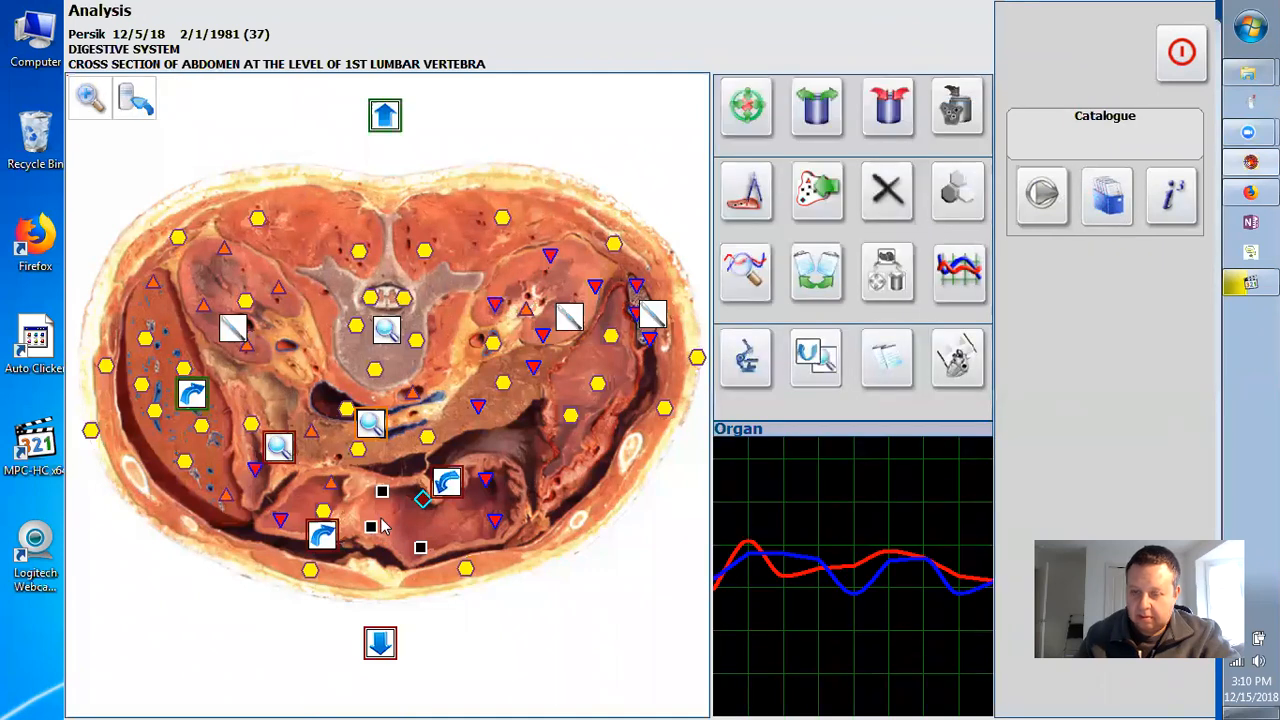
click(744, 350)
mouse_move(390, 516)
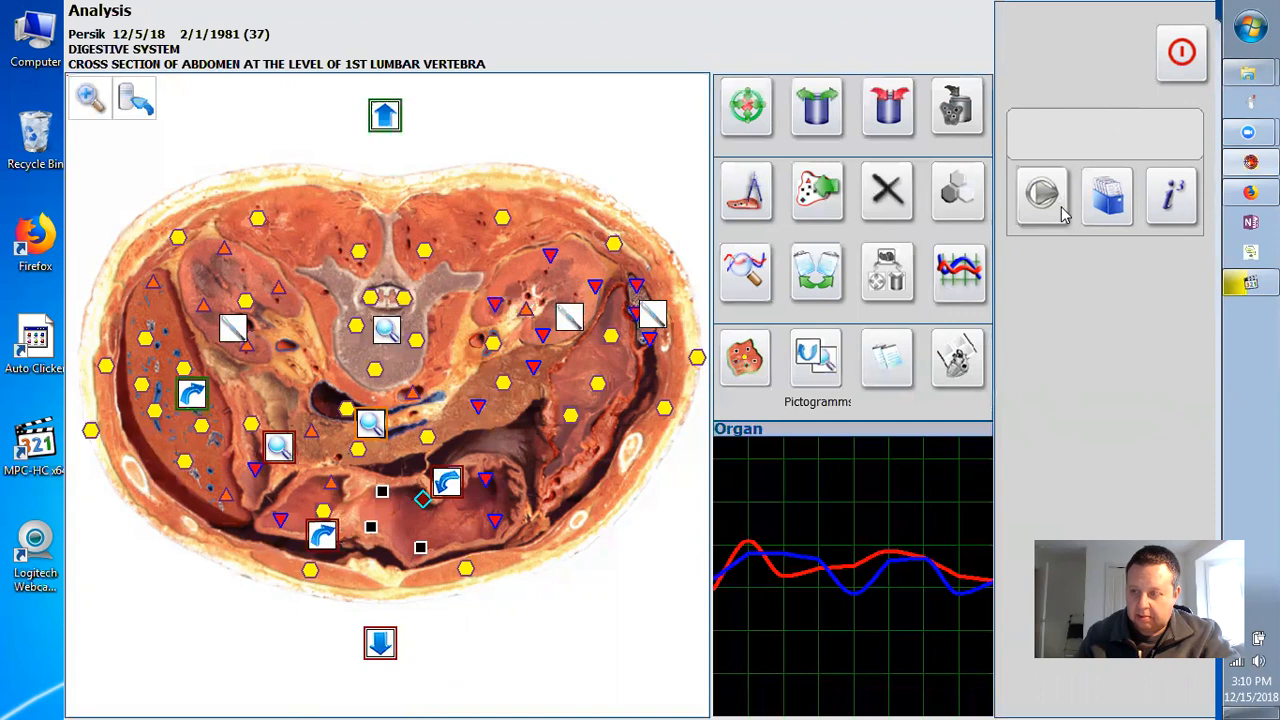
Return to the Catalogue and examine the 2nd lumbar vertebra section, both stomach walls and the pancreoduodenal zone with their tissue previews.
click(1108, 200)
click(865, 156)
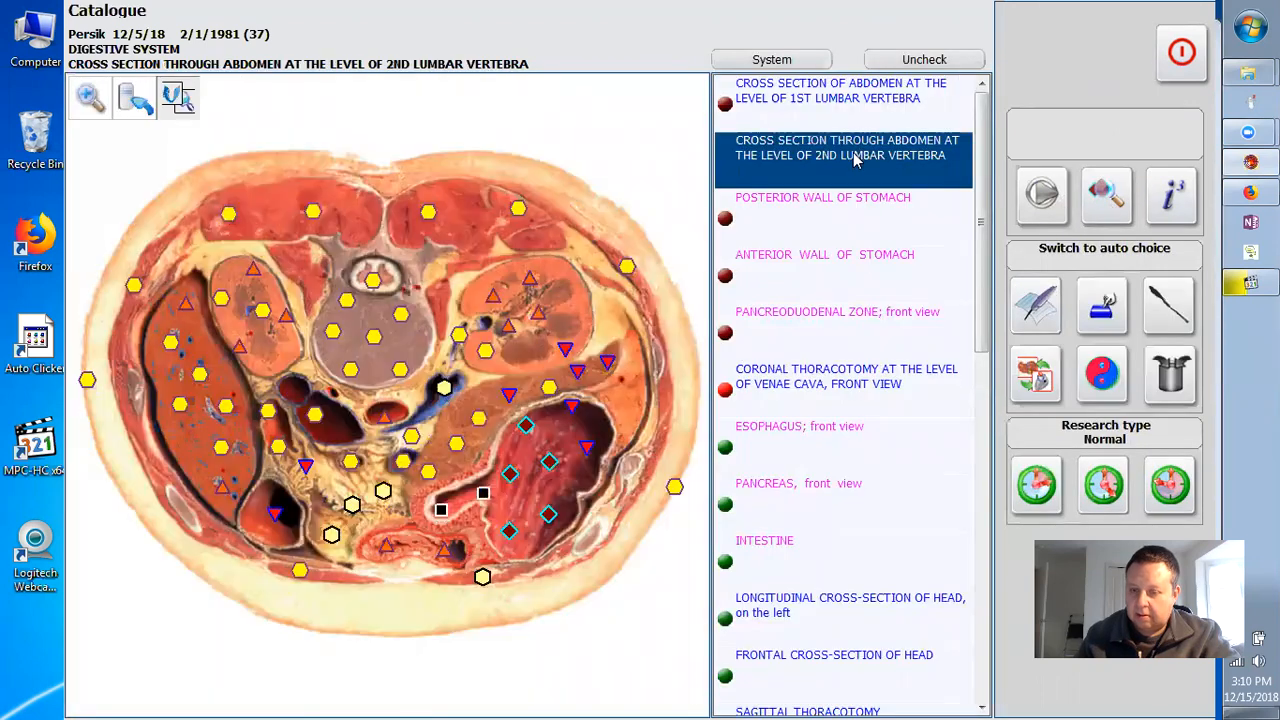
mouse_move(515, 474)
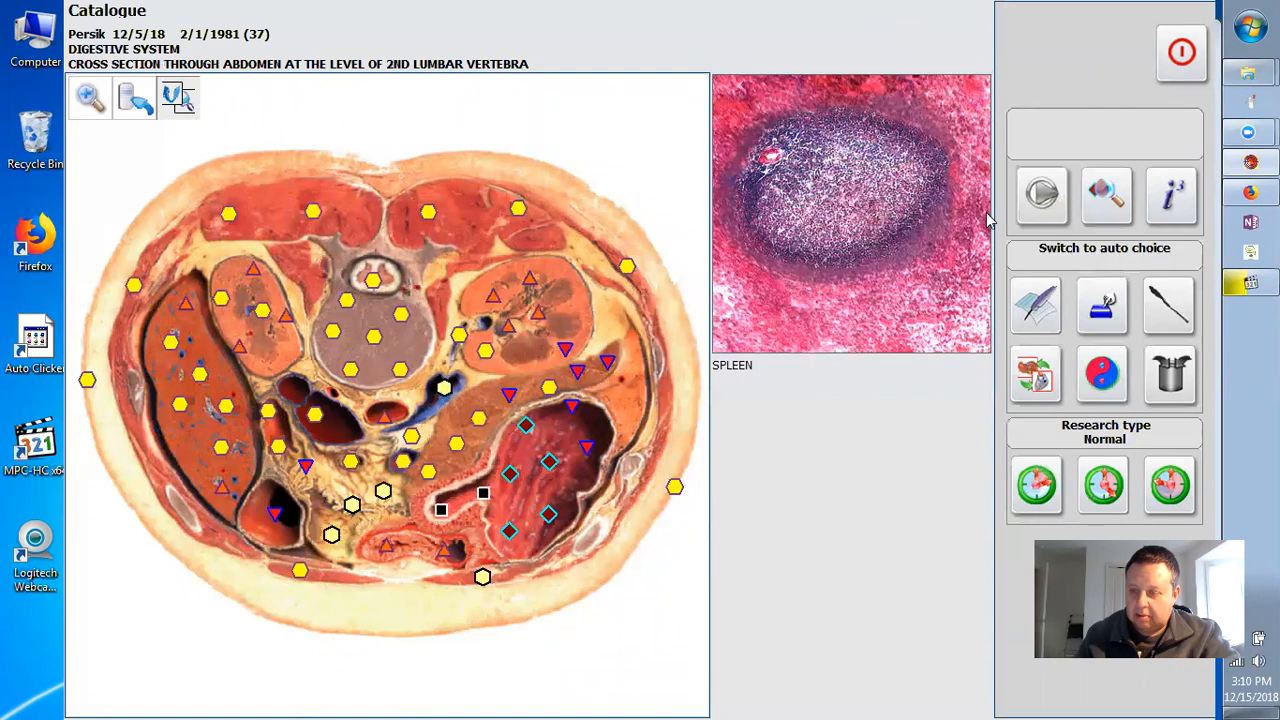
click(851, 216)
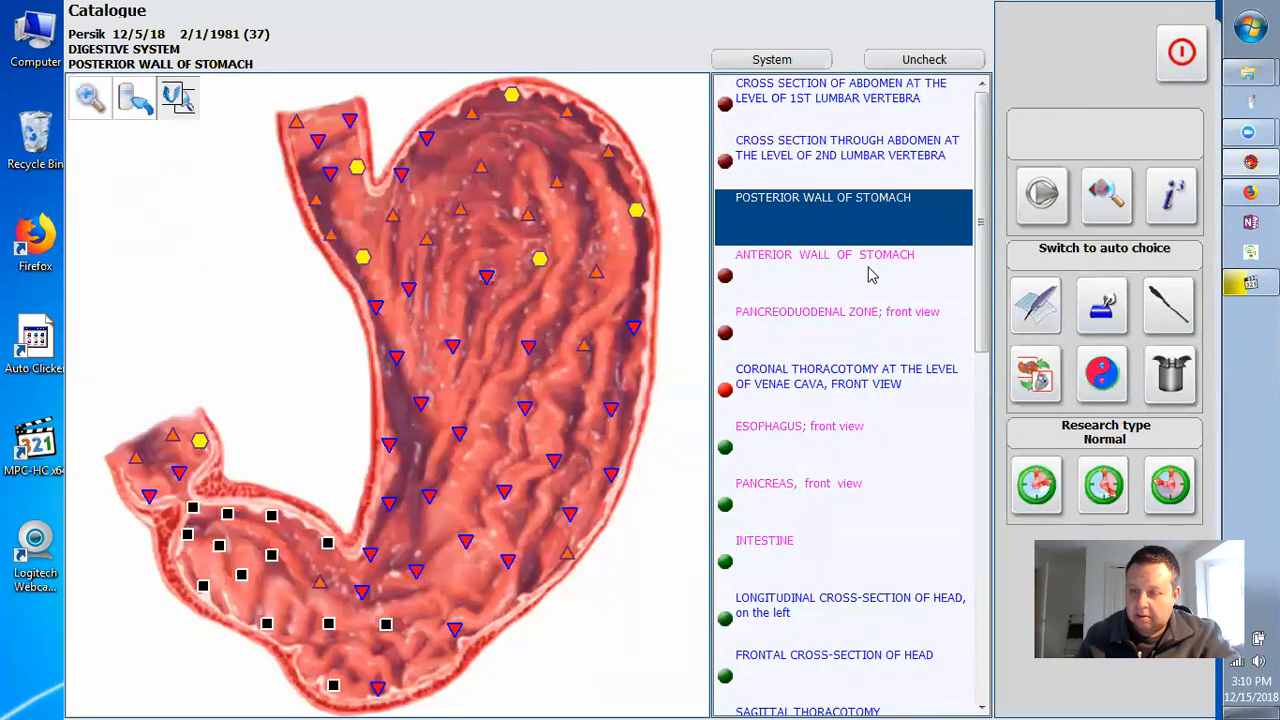
click(878, 272)
click(868, 312)
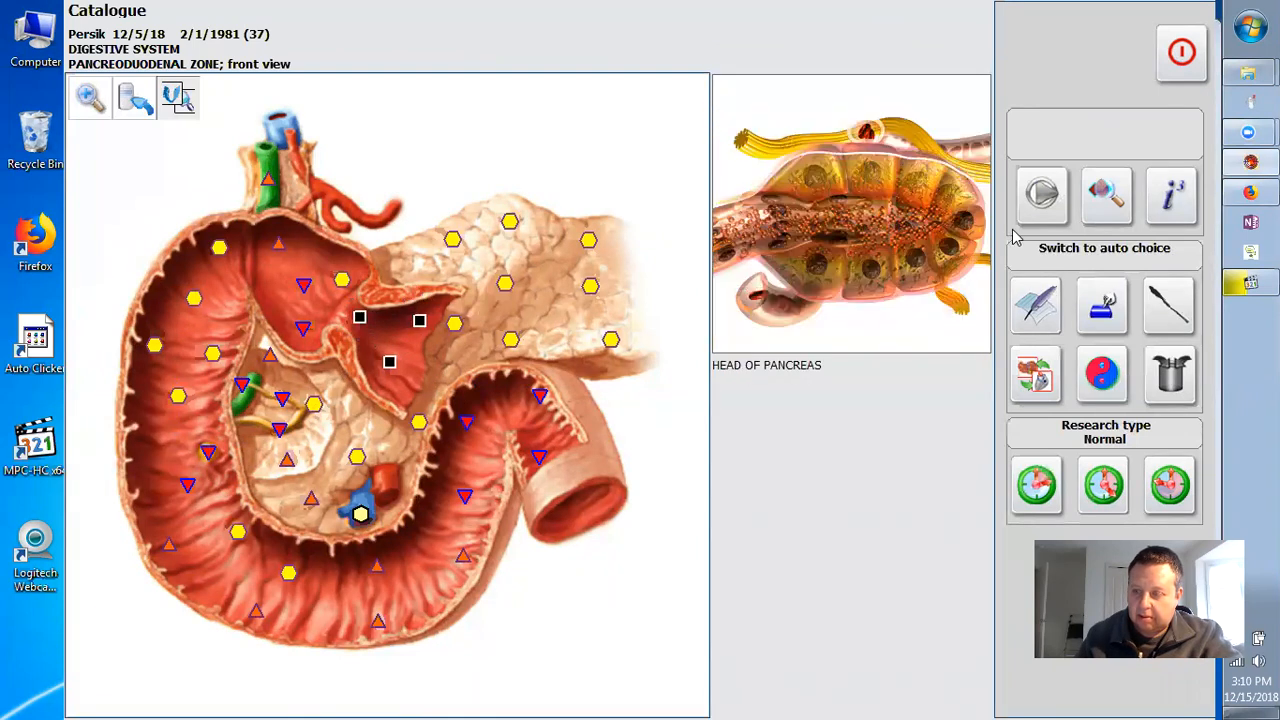
Research the trachea on the coronal thoracotomy at the level of venae cava and open its histological section #1.
click(820, 388)
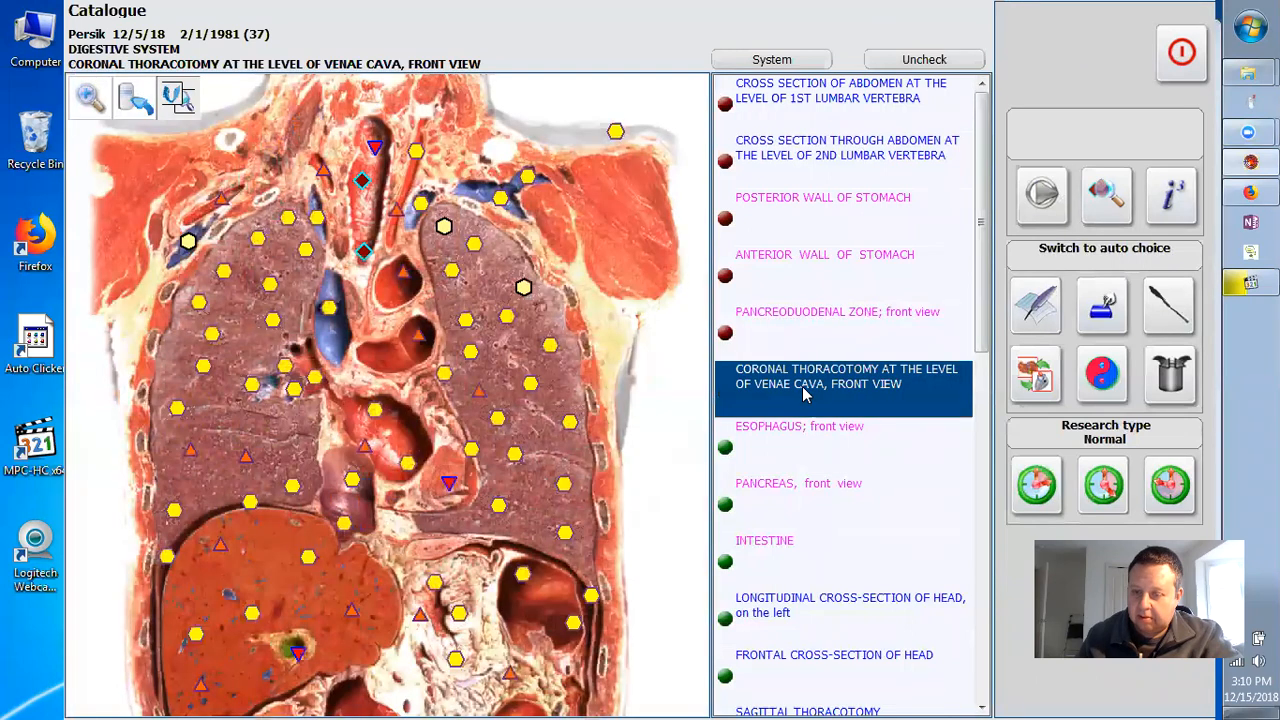
mouse_move(363, 244)
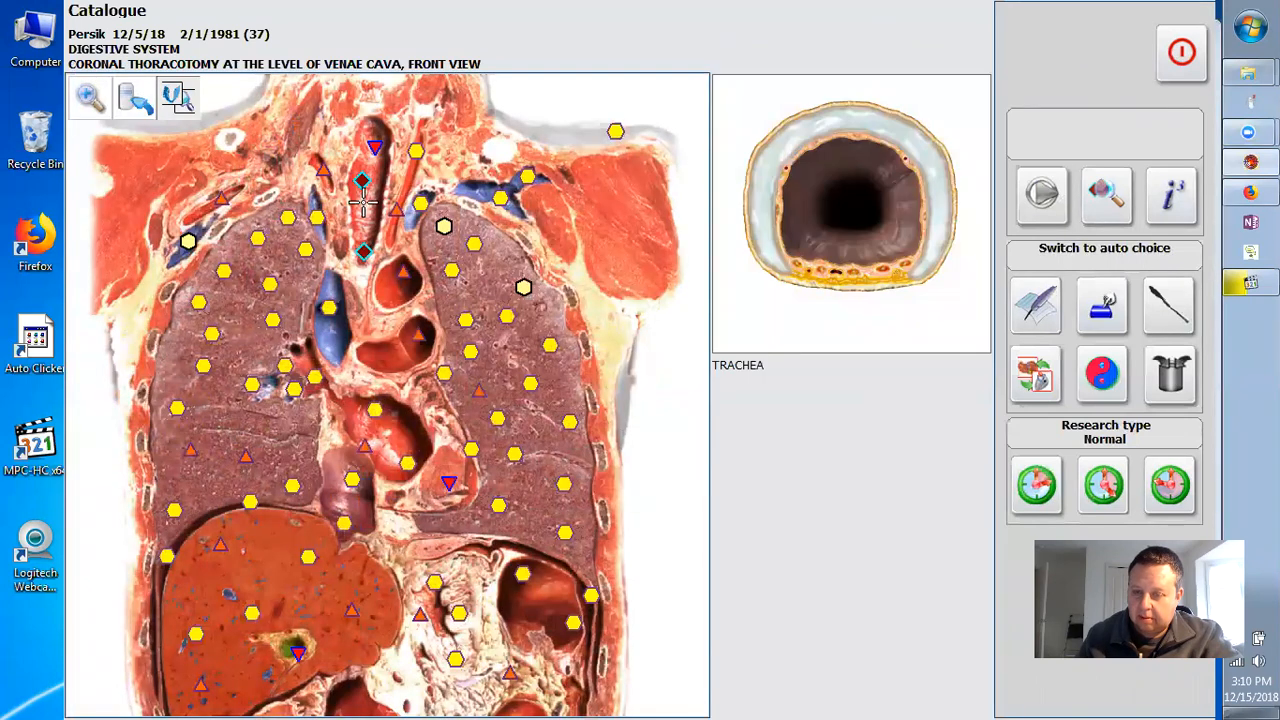
double_click(362, 253)
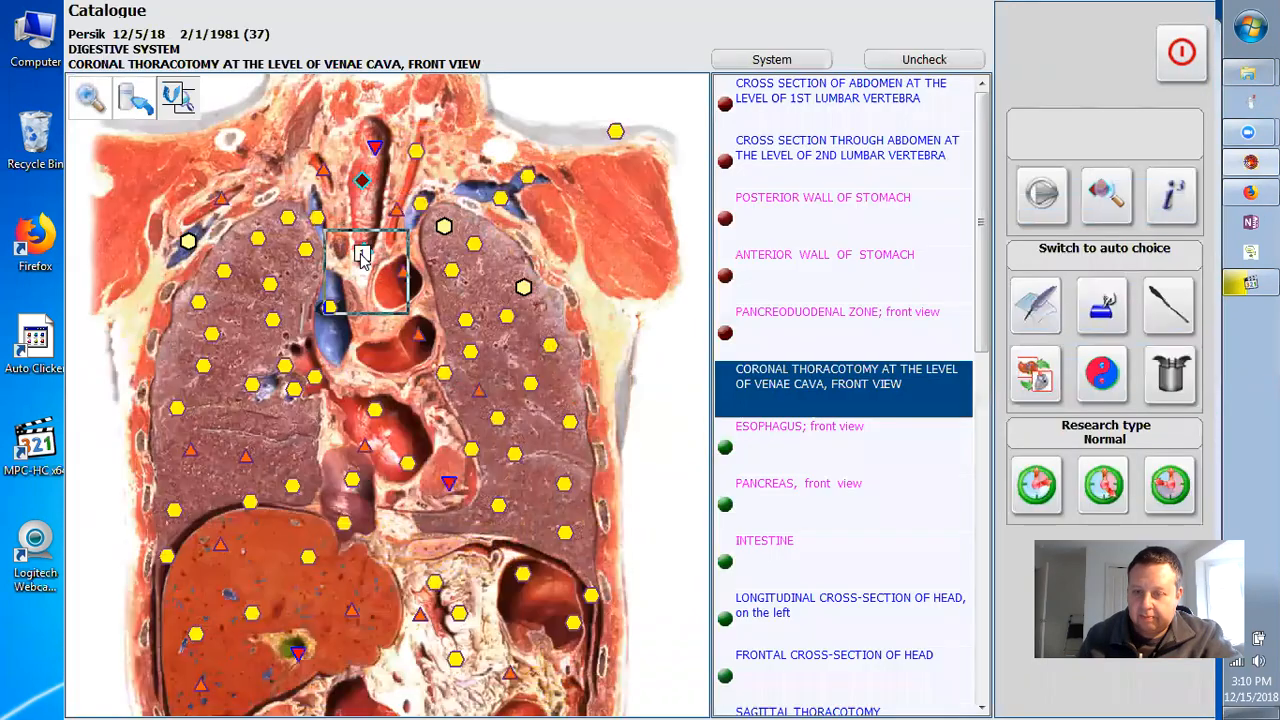
double_click(362, 253)
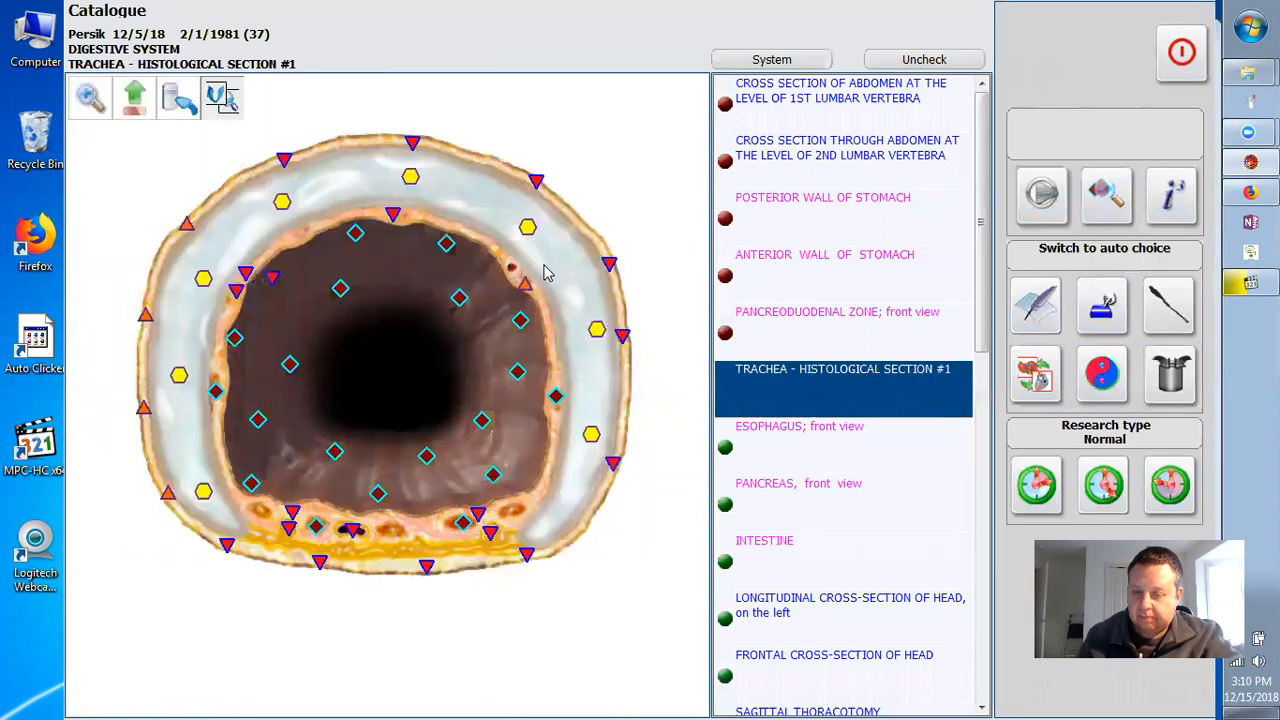
In Analysis, research the outlined inner lumen of the trachea section as a nidus and open its list of standards.
click(1117, 204)
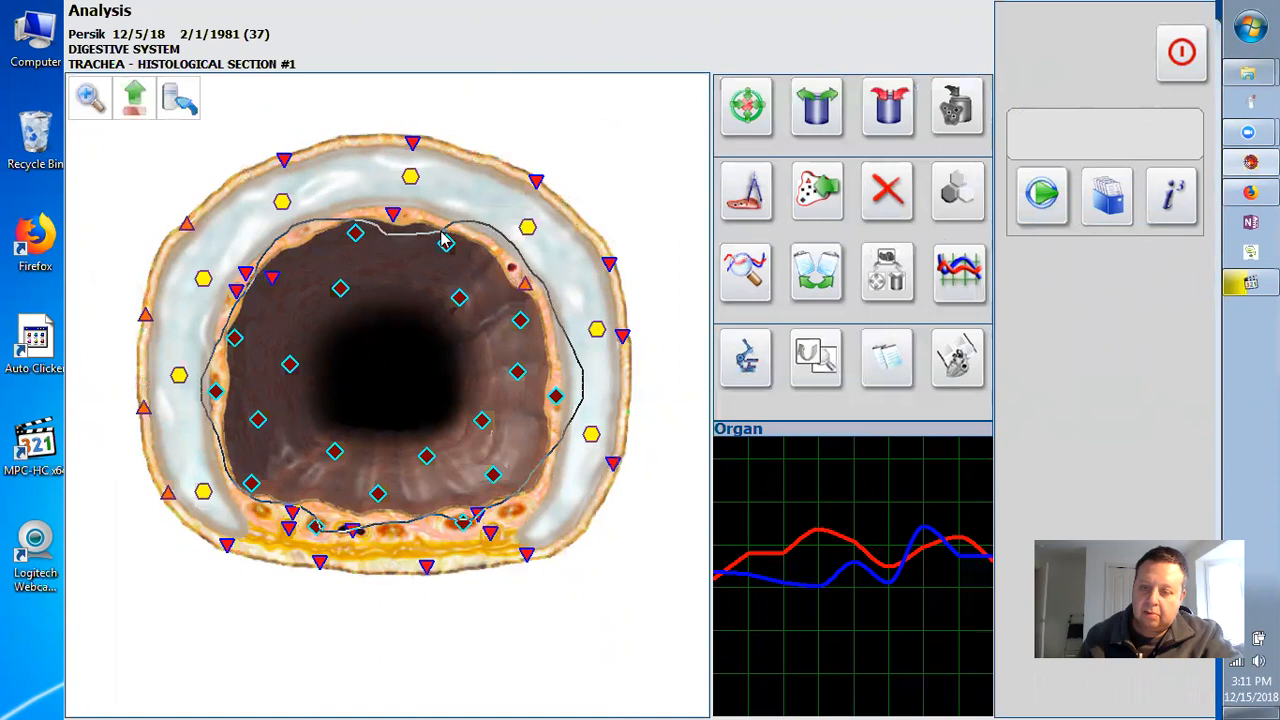
click(1053, 198)
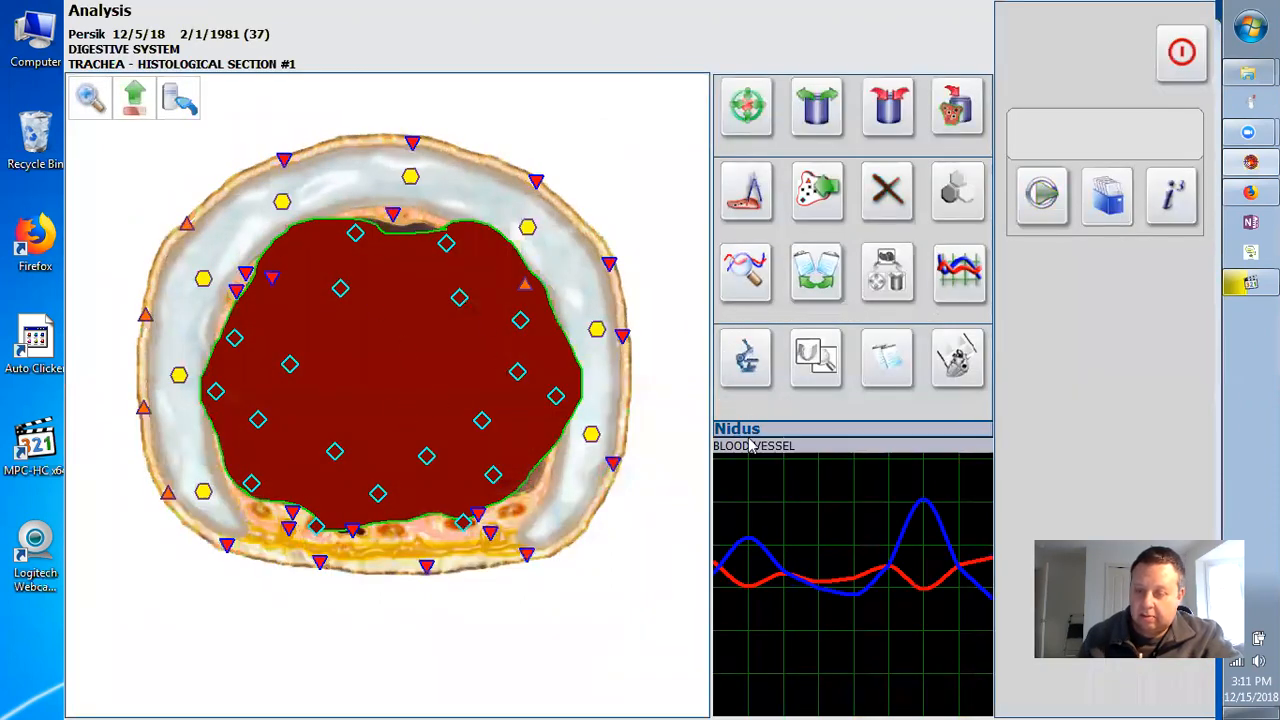
click(425, 330)
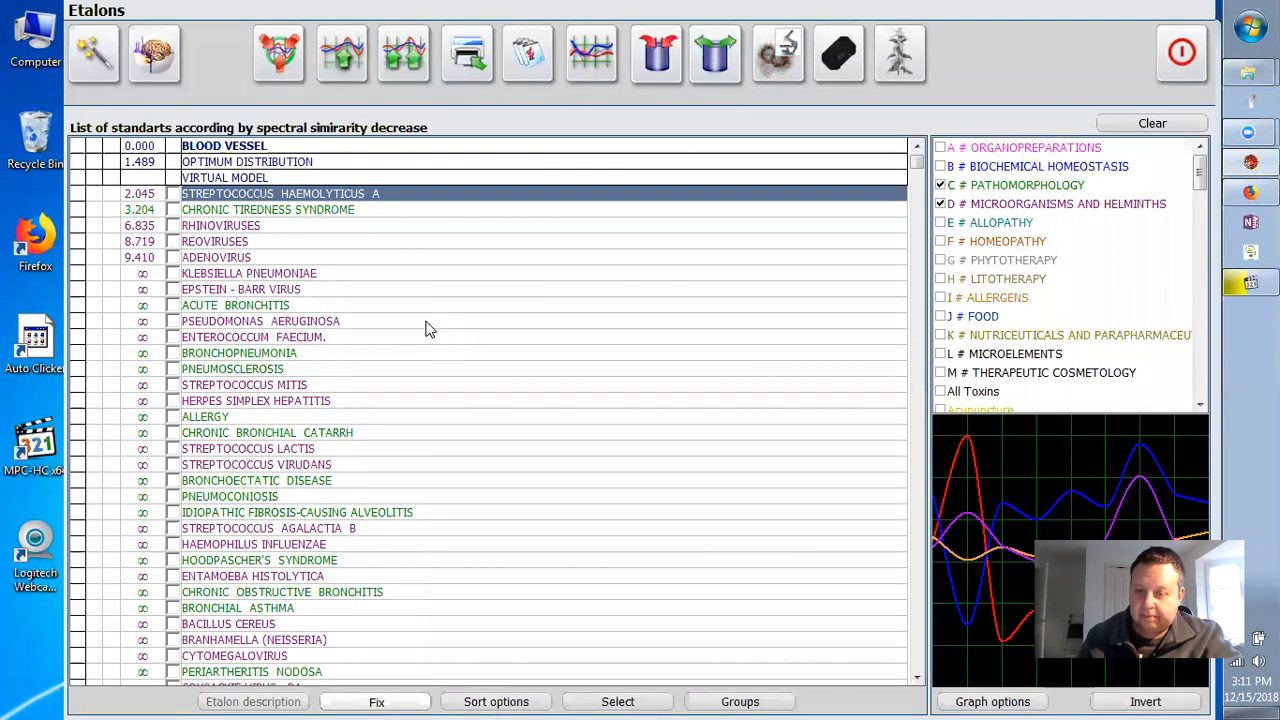
Adjust all standards with a virtual model and compare the graphs of CHRONIC TIREDNESS SYNDROME and STREPTOCOCCUS HAEMOLYTICUS A.
click(400, 55)
click(155, 55)
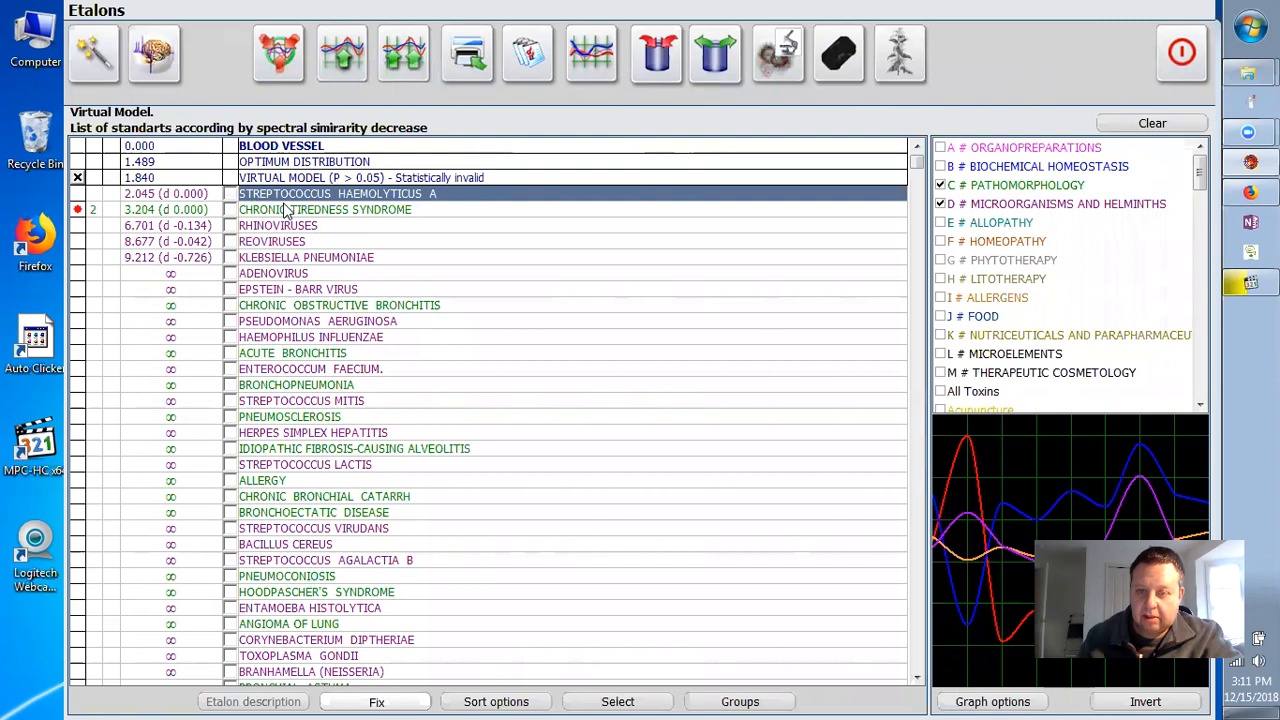
click(354, 211)
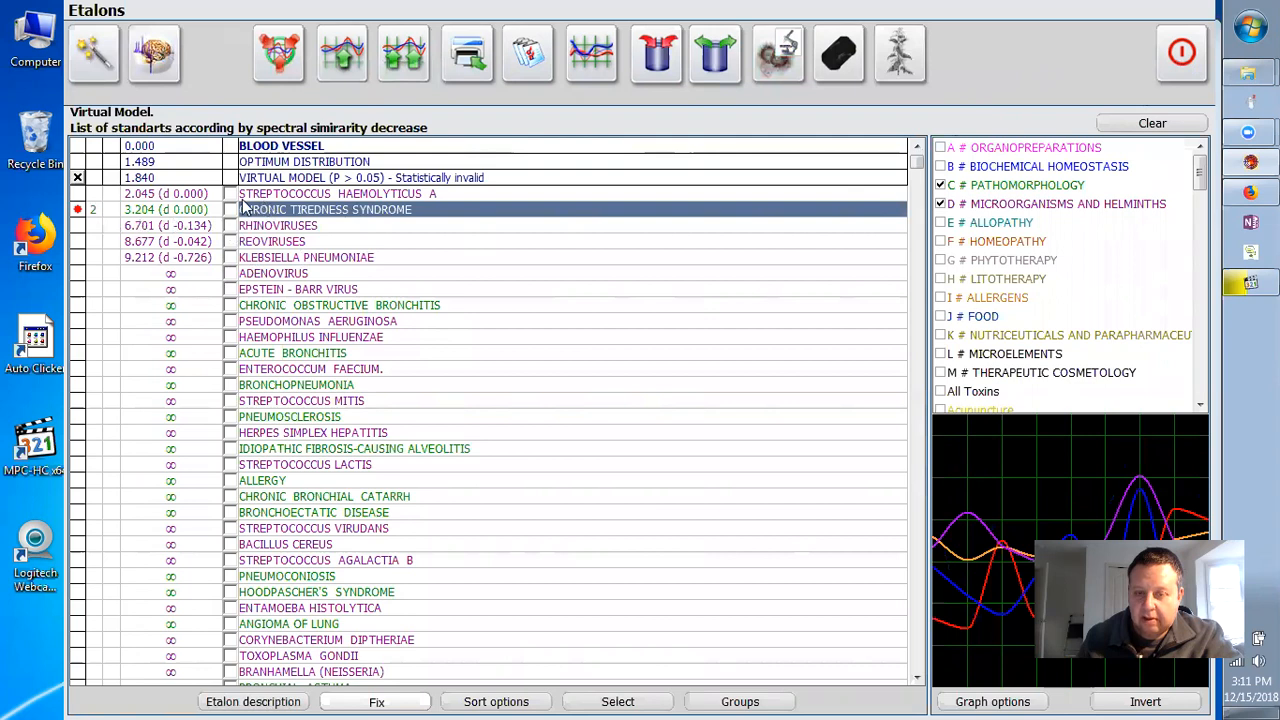
click(288, 196)
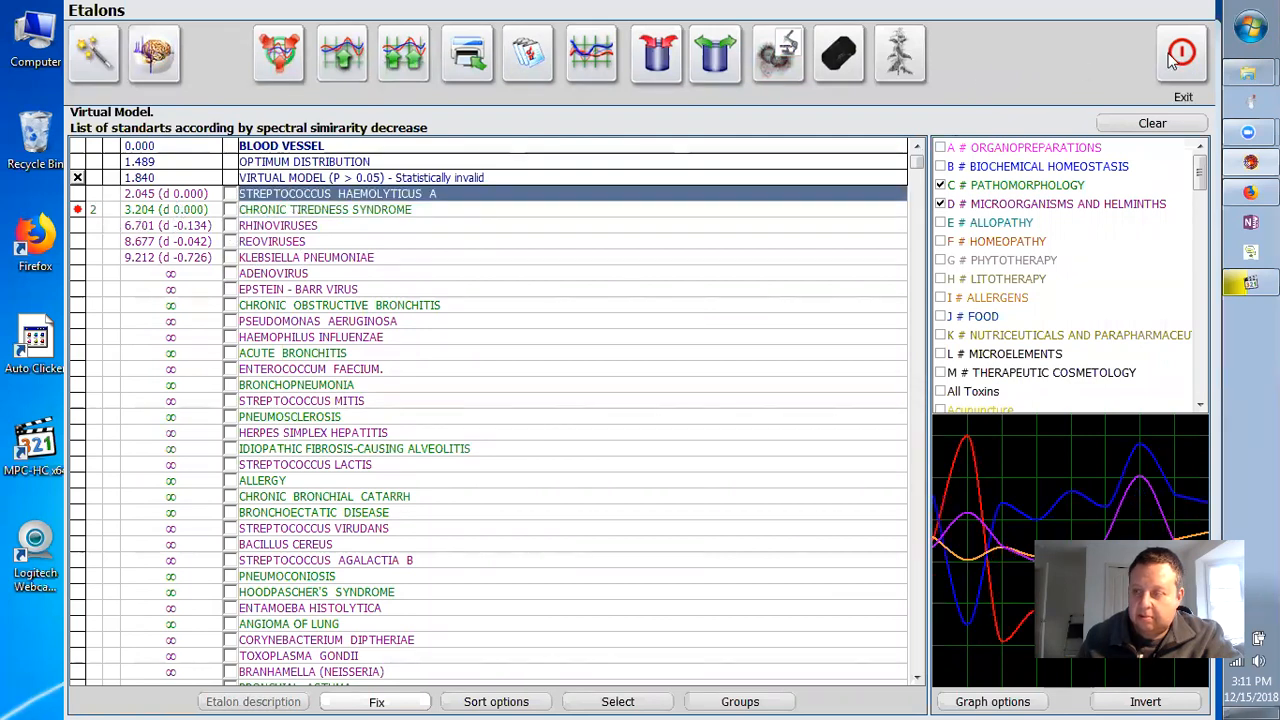
Run a VegetoTest of STREPTOCOCCUS HAEMOLYTICUS A on the trachea section, view the comparative analysis and return to Analysis.
click(713, 62)
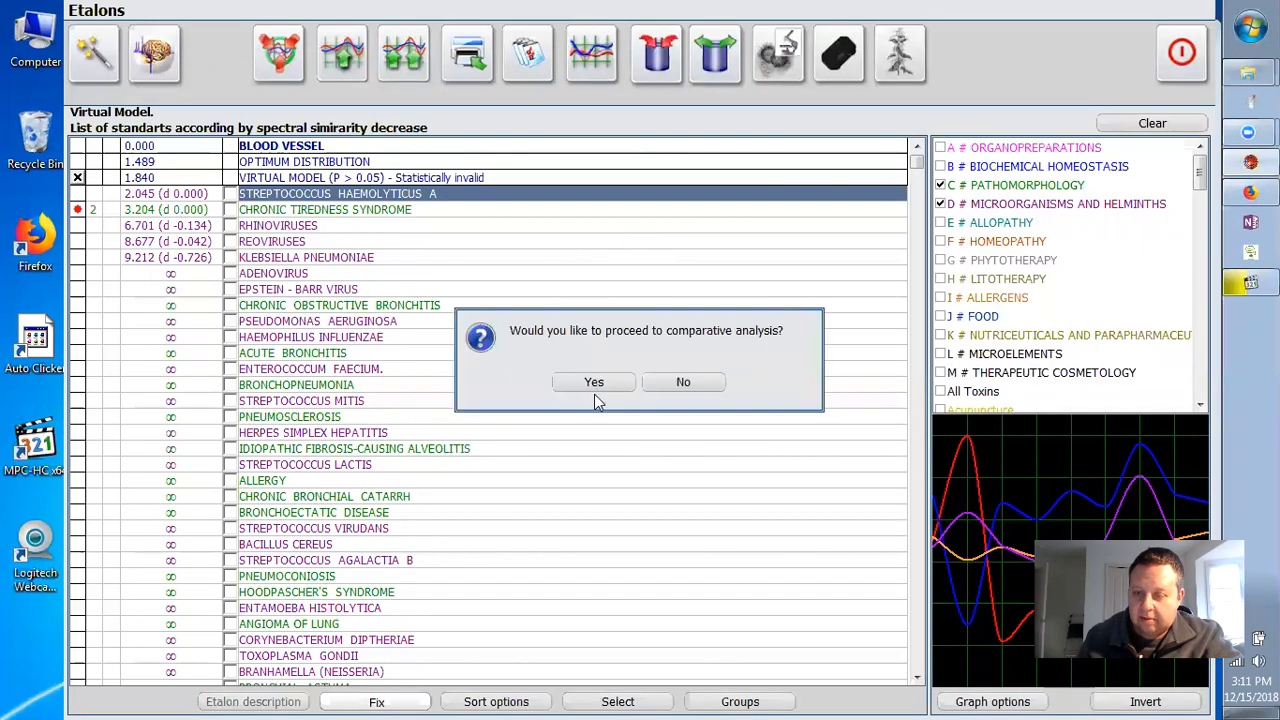
click(594, 394)
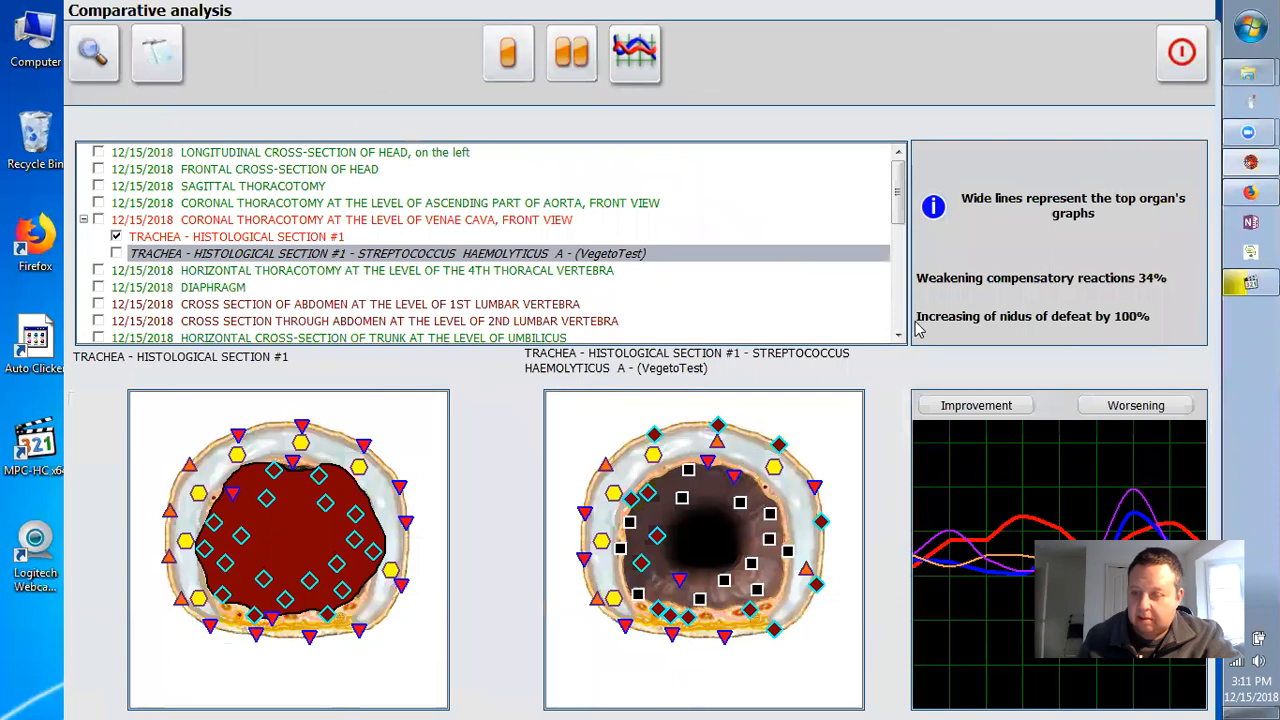
click(1180, 66)
click(1166, 63)
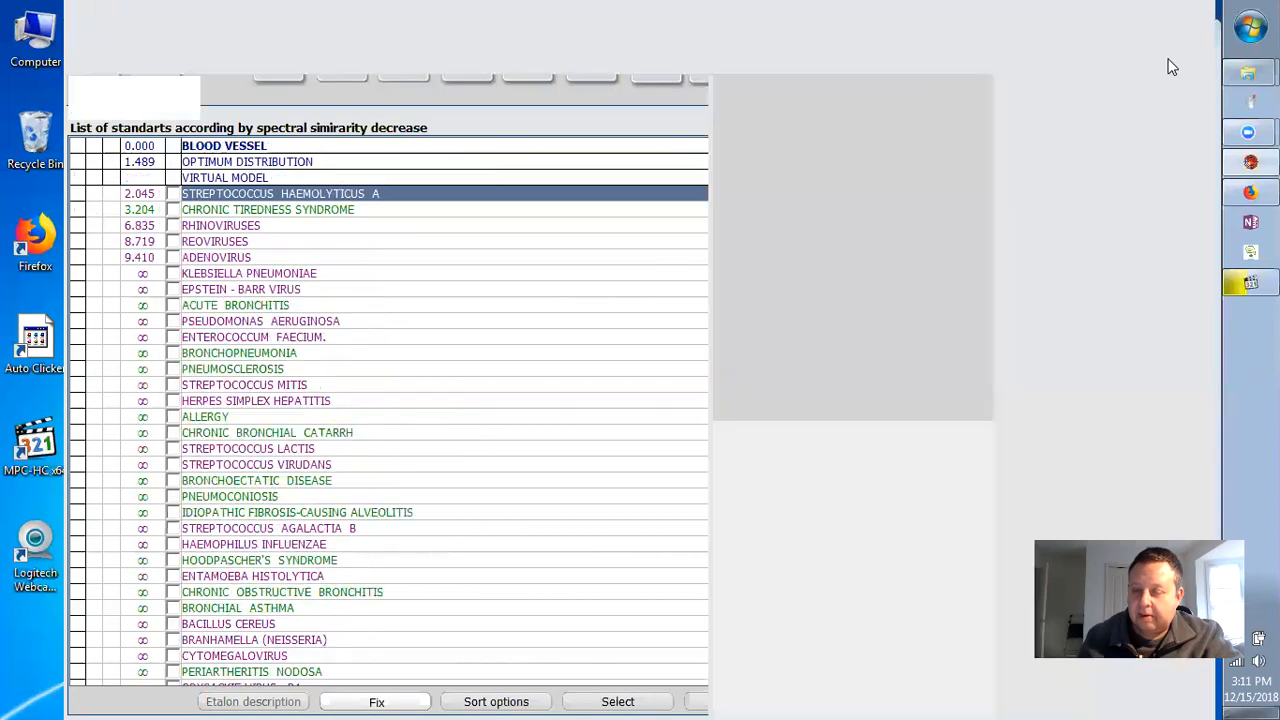
Place additional research points across the trachea section, mostly inside the lumen, and run the research on them.
click(758, 365)
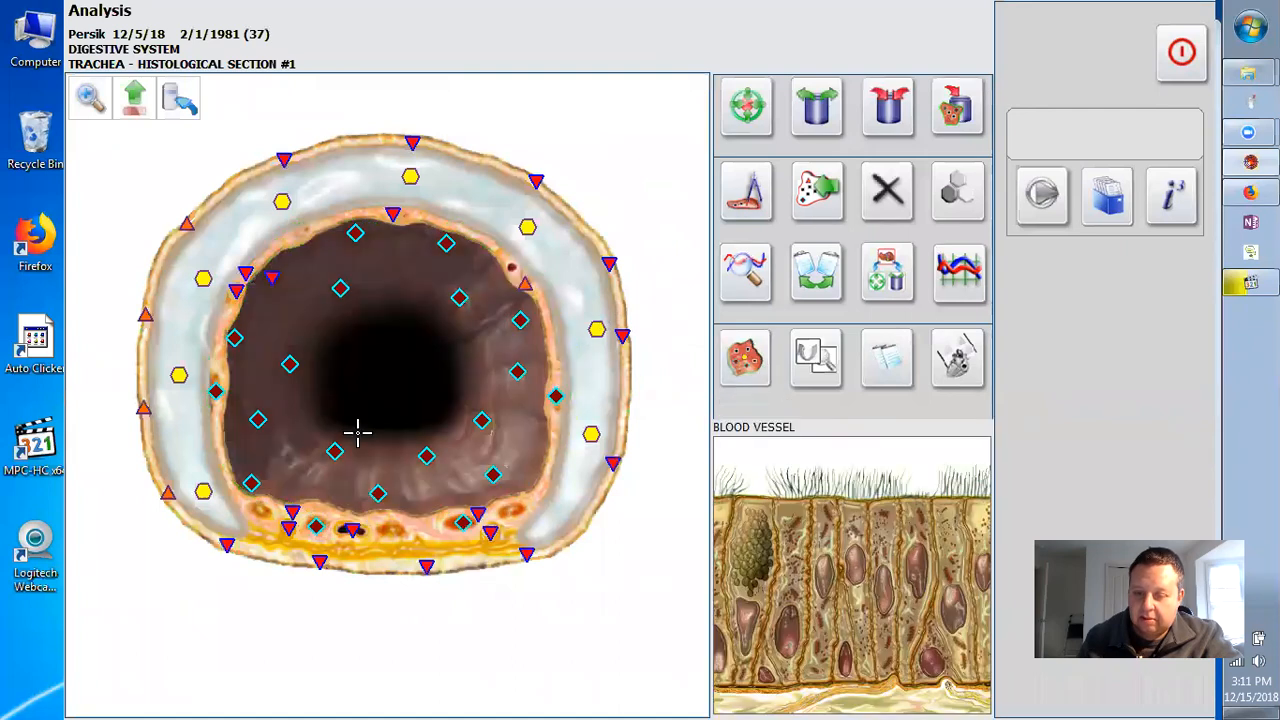
click(766, 188)
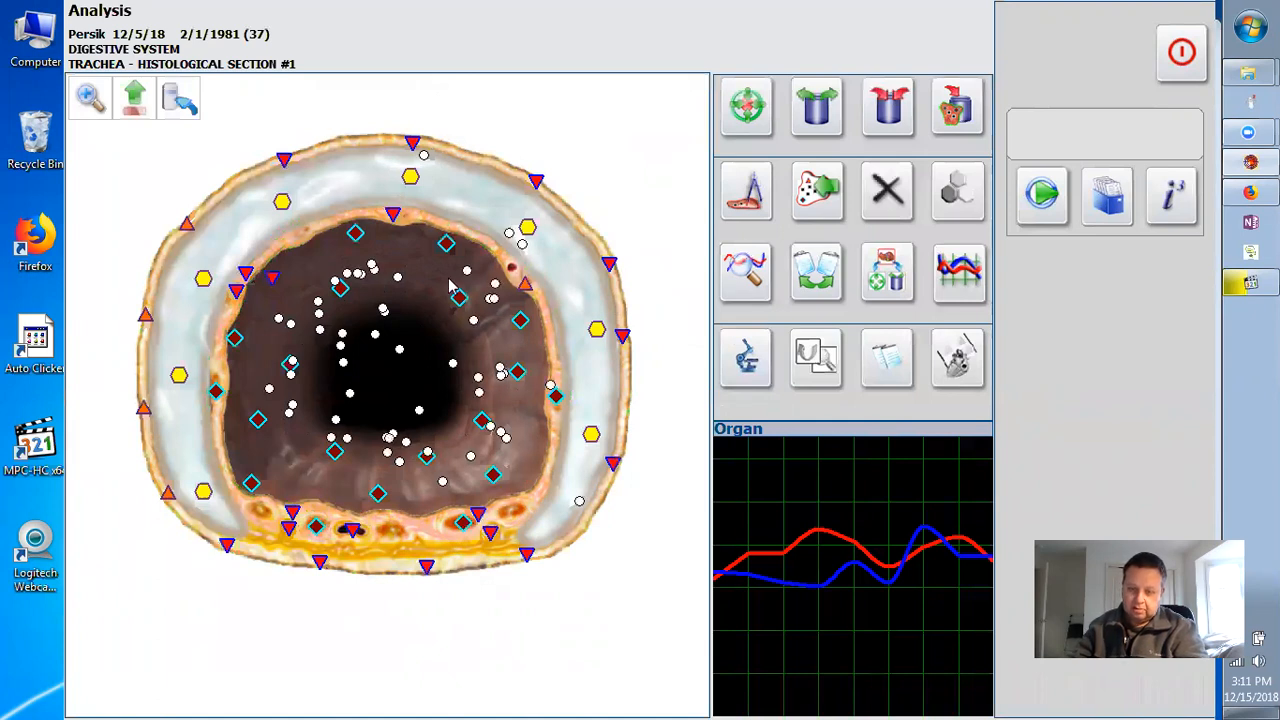
click(1042, 195)
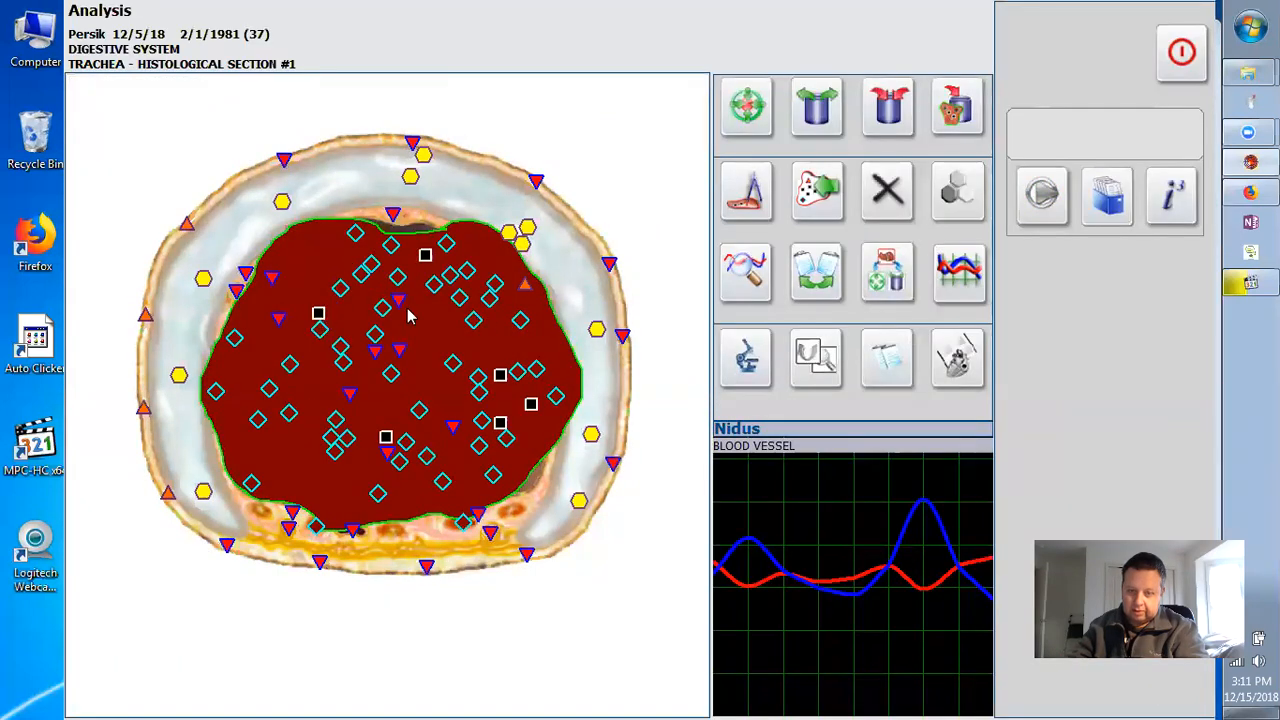
Research the blood vessel tissue at the black square marker in the lumen's upper-left area and display its cytological preparation.
click(748, 368)
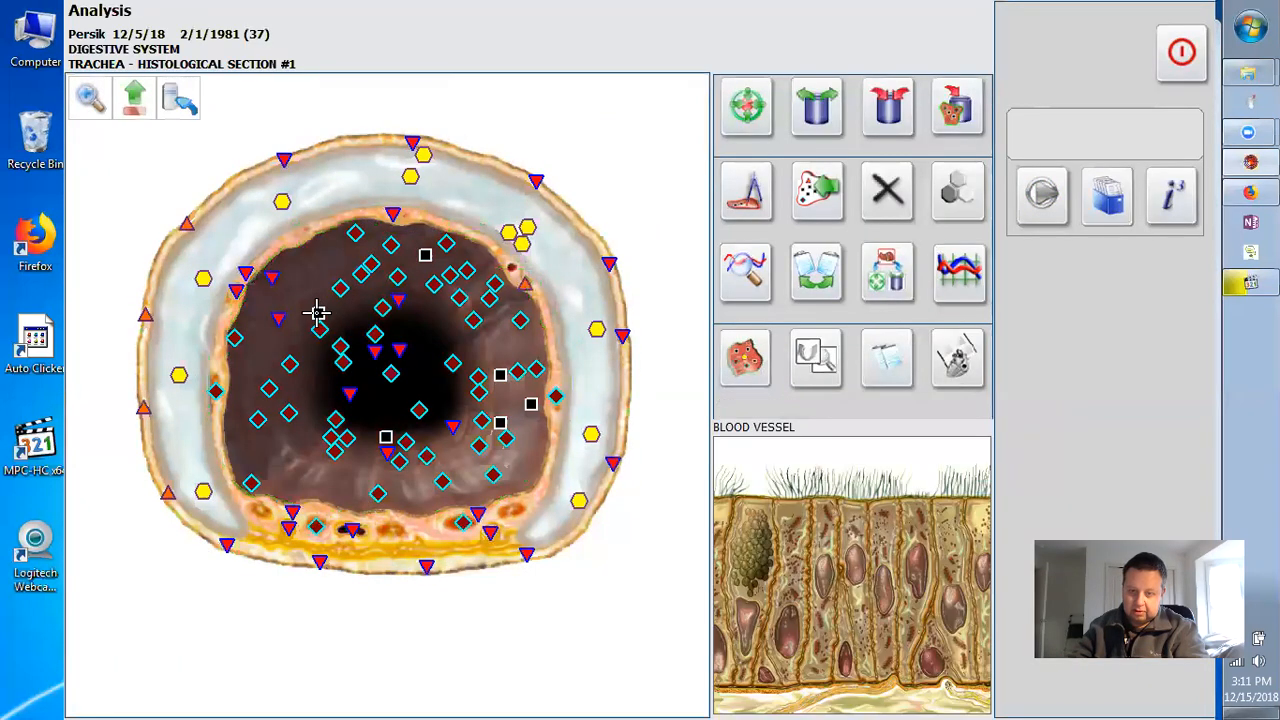
click(322, 313)
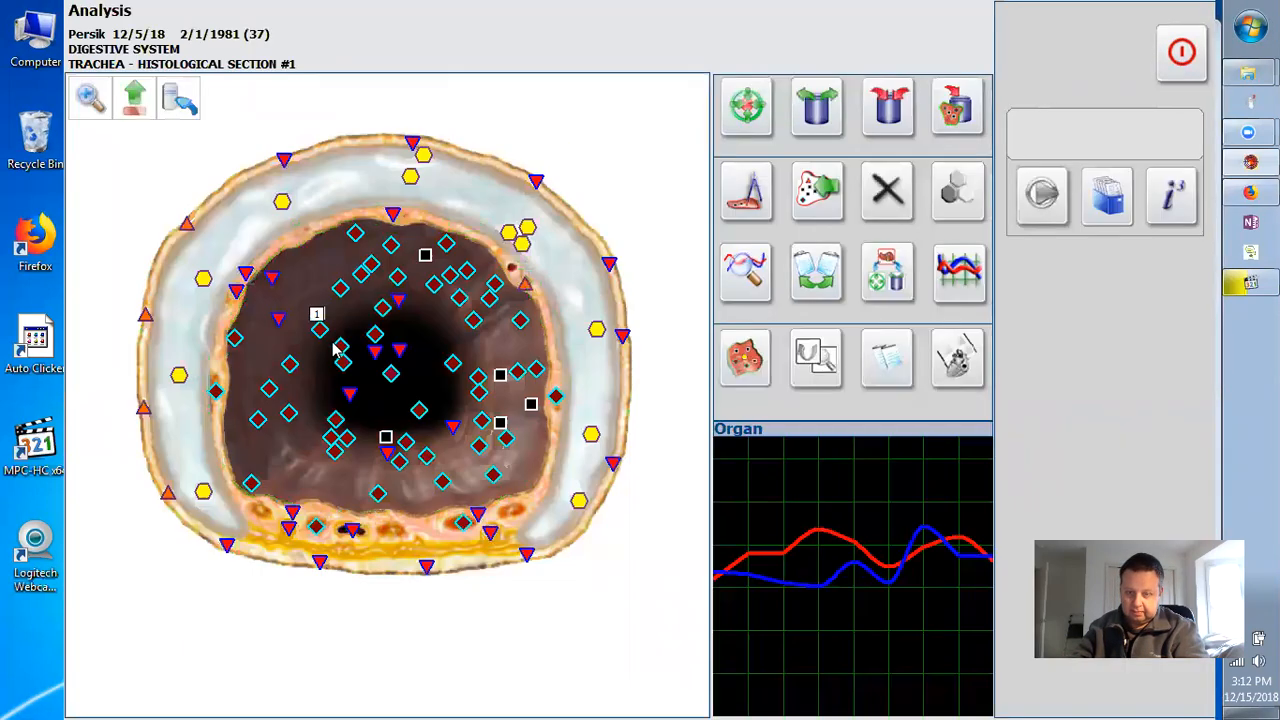
click(317, 315)
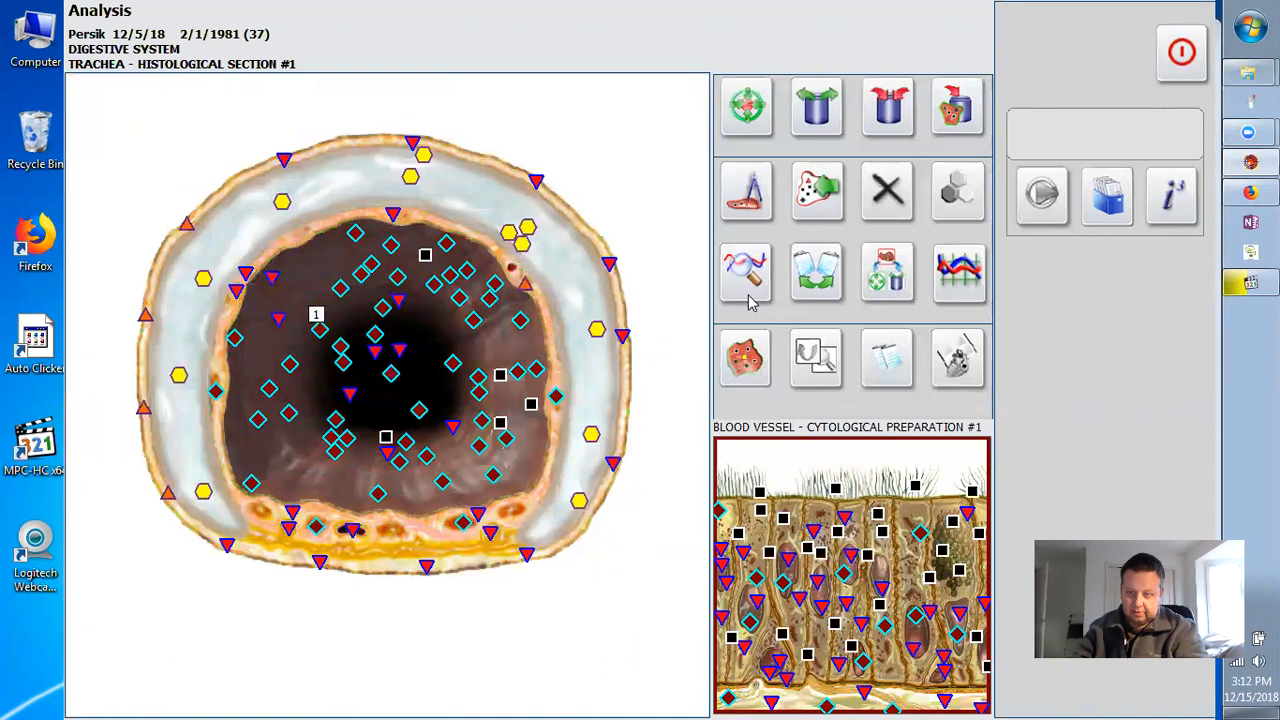
Open the standards for the blood vessel cytological preparation, adjust them with a virtual model and close the list.
click(748, 272)
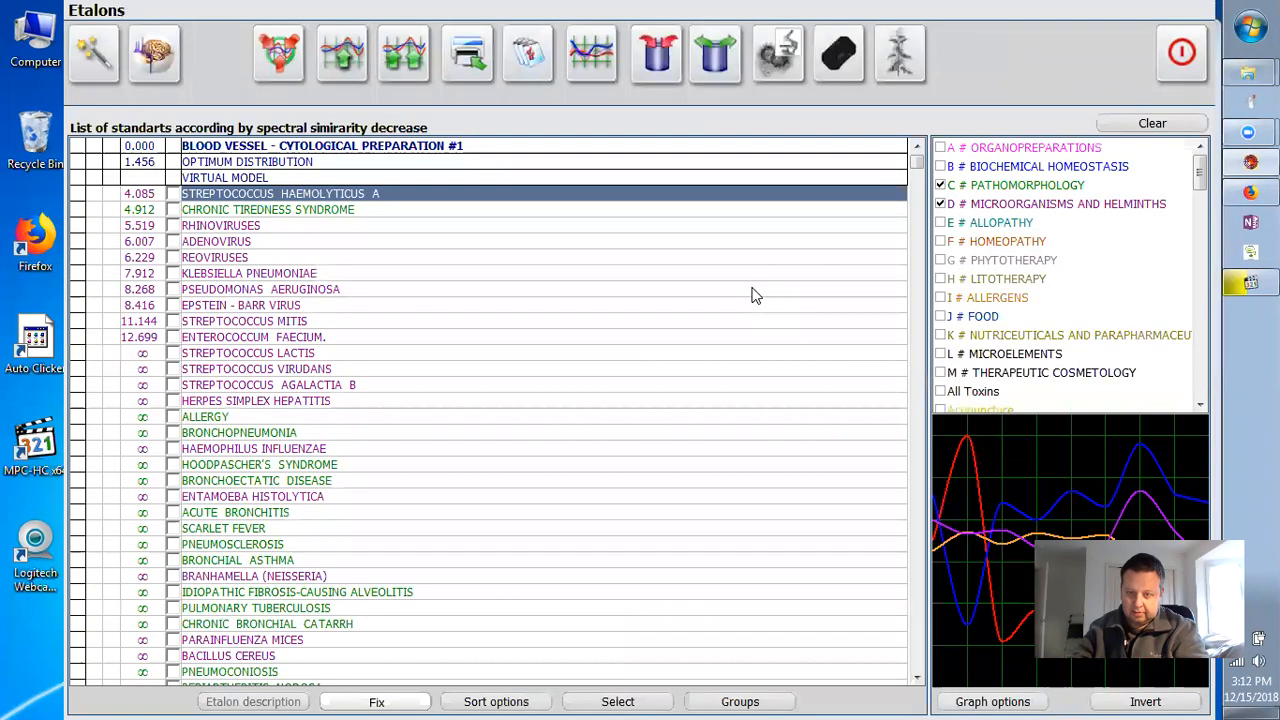
click(355, 80)
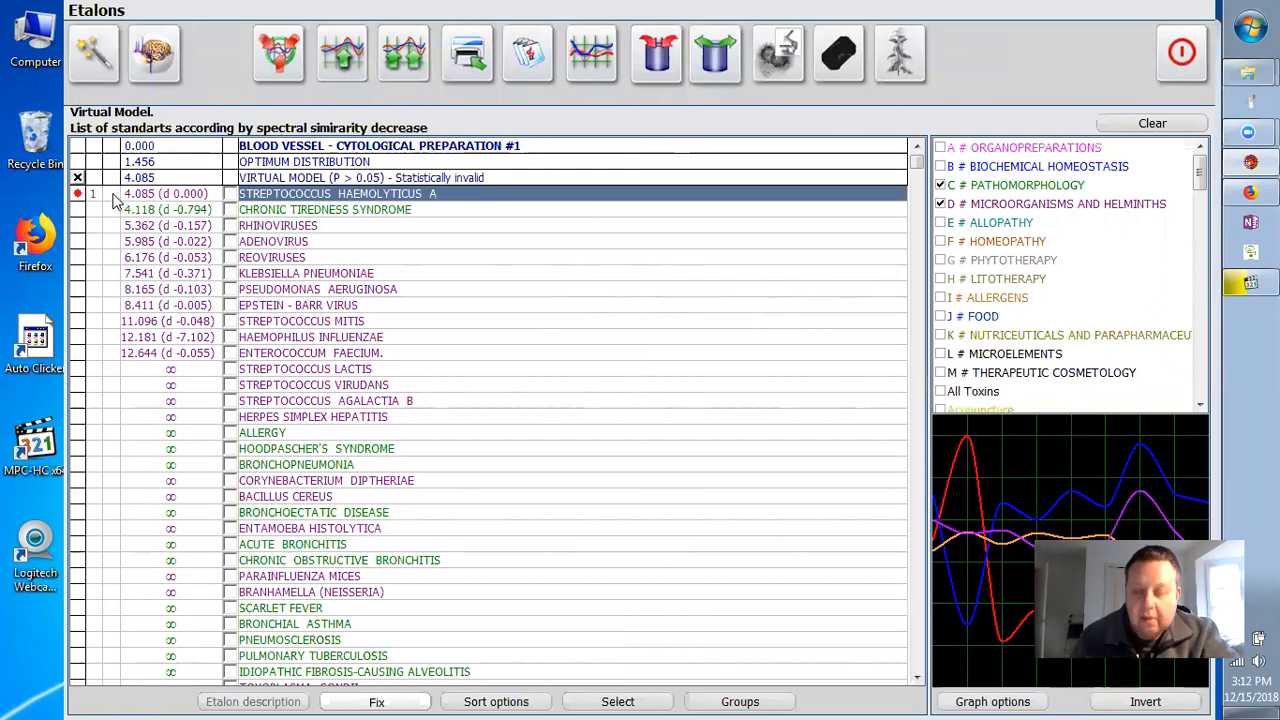
click(1172, 74)
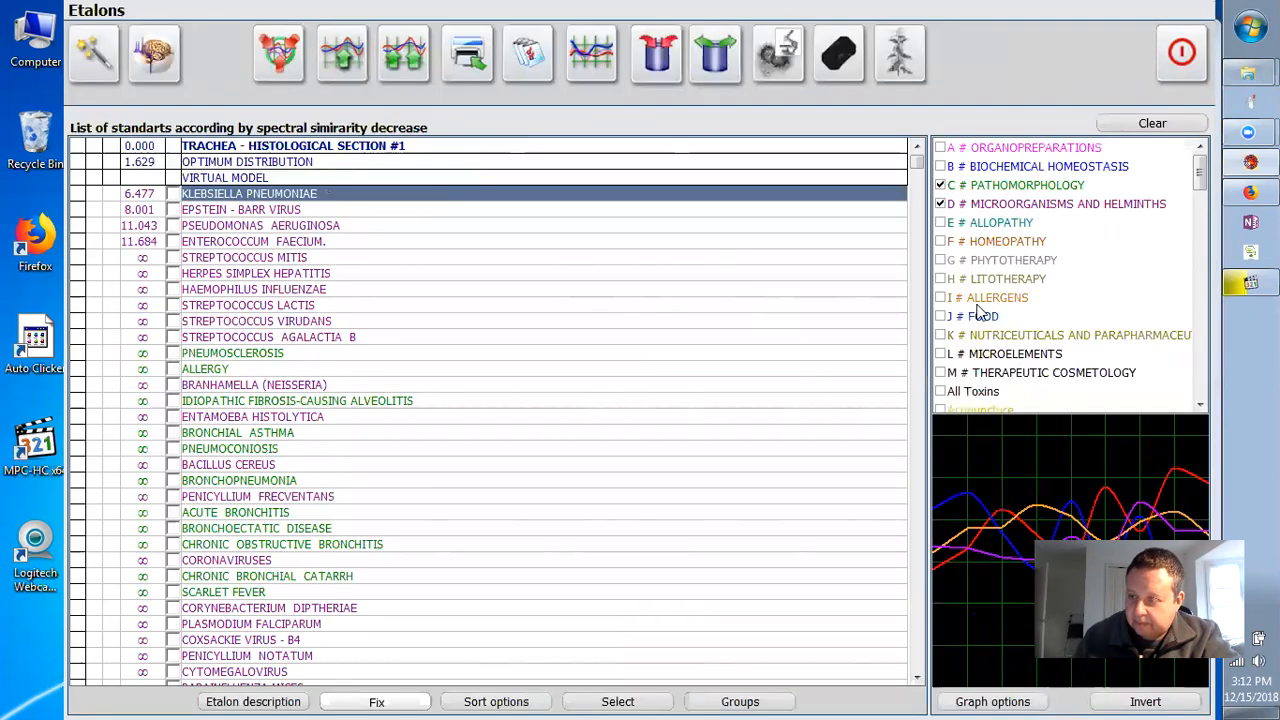
Limit the trachea section's standards to ALLERGENS, adjust them all with a virtual model, view POLYSTYROL chem. and exit the list.
click(940, 297)
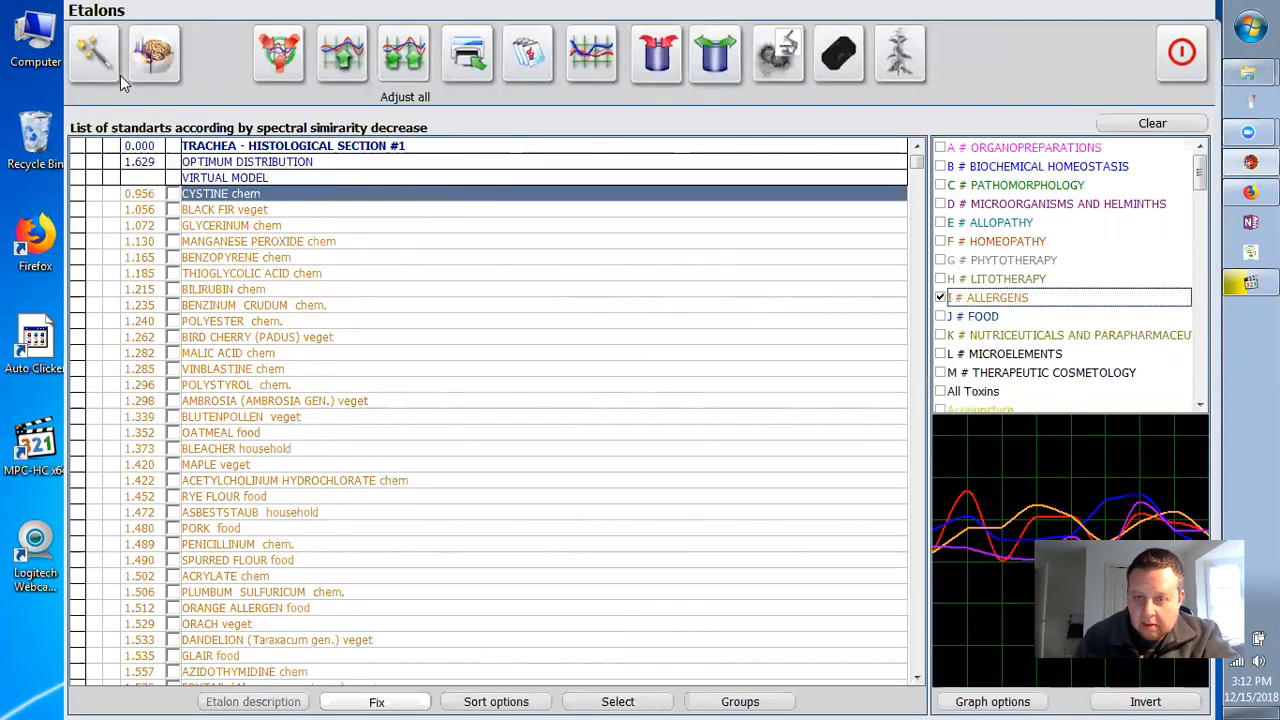
click(153, 58)
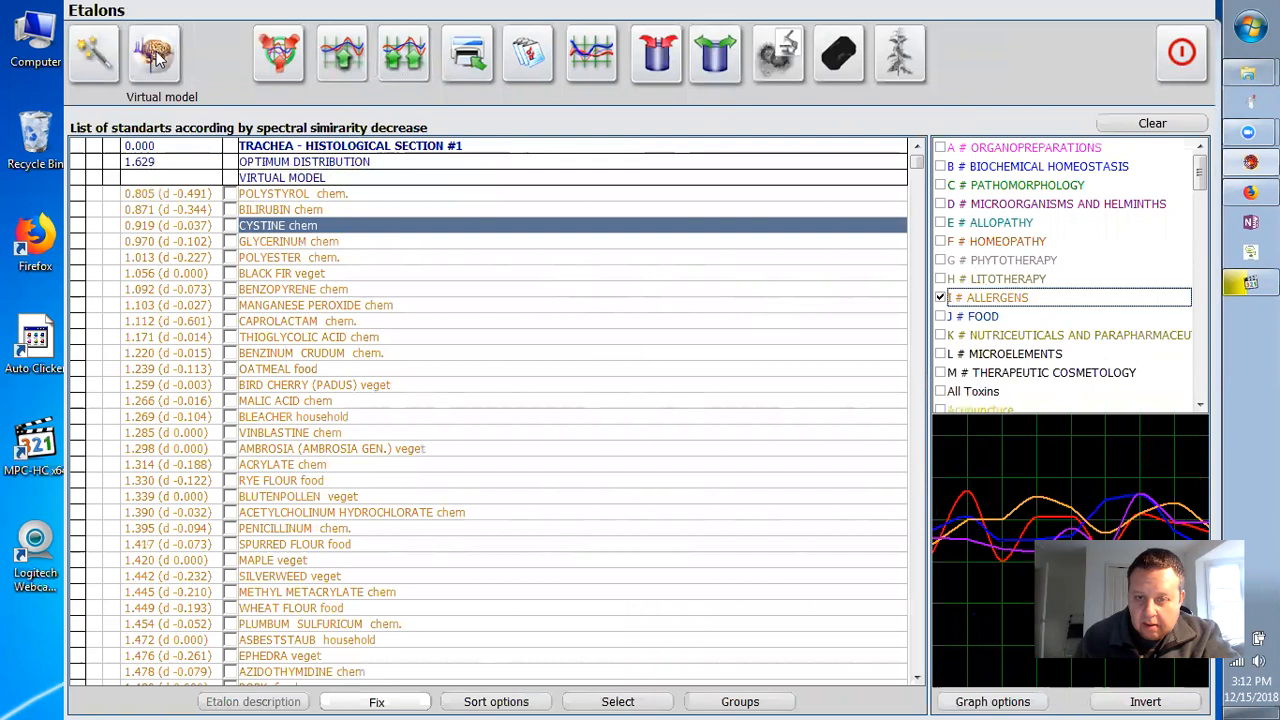
click(303, 307)
click(282, 197)
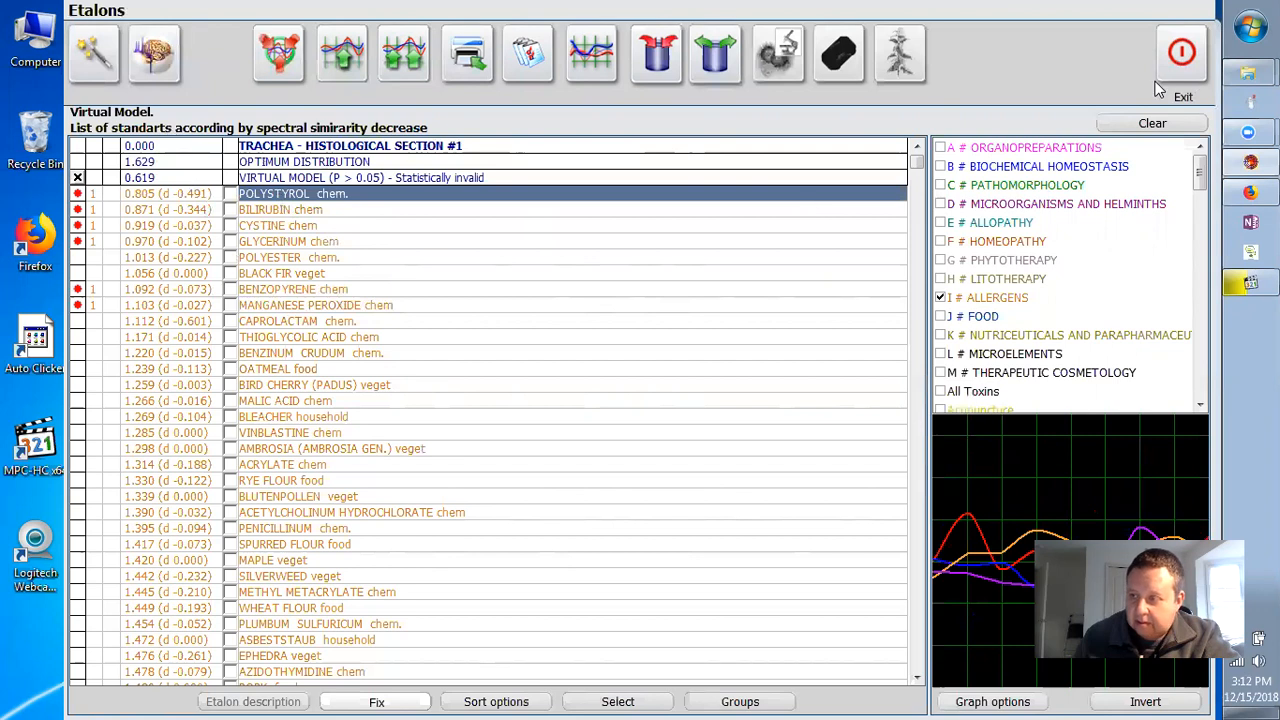
click(1180, 60)
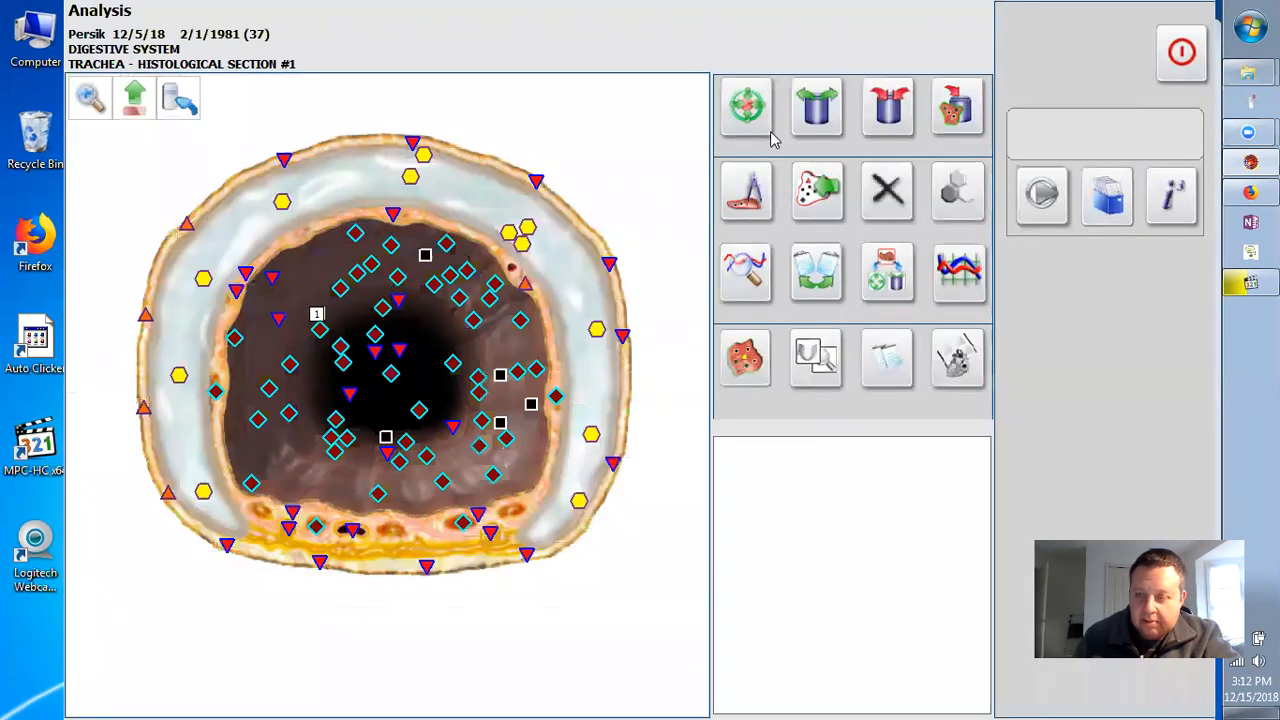
Return to the Catalogue and open the posterior wall of stomach.
click(1120, 200)
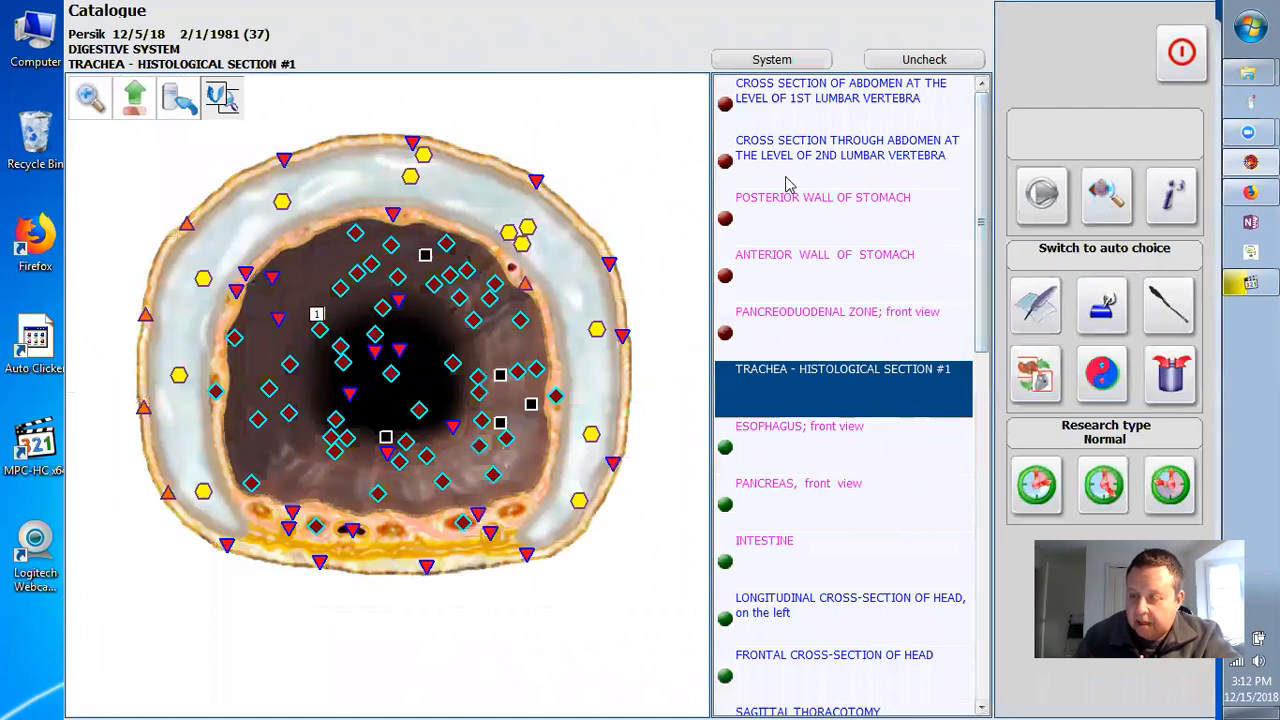
click(810, 203)
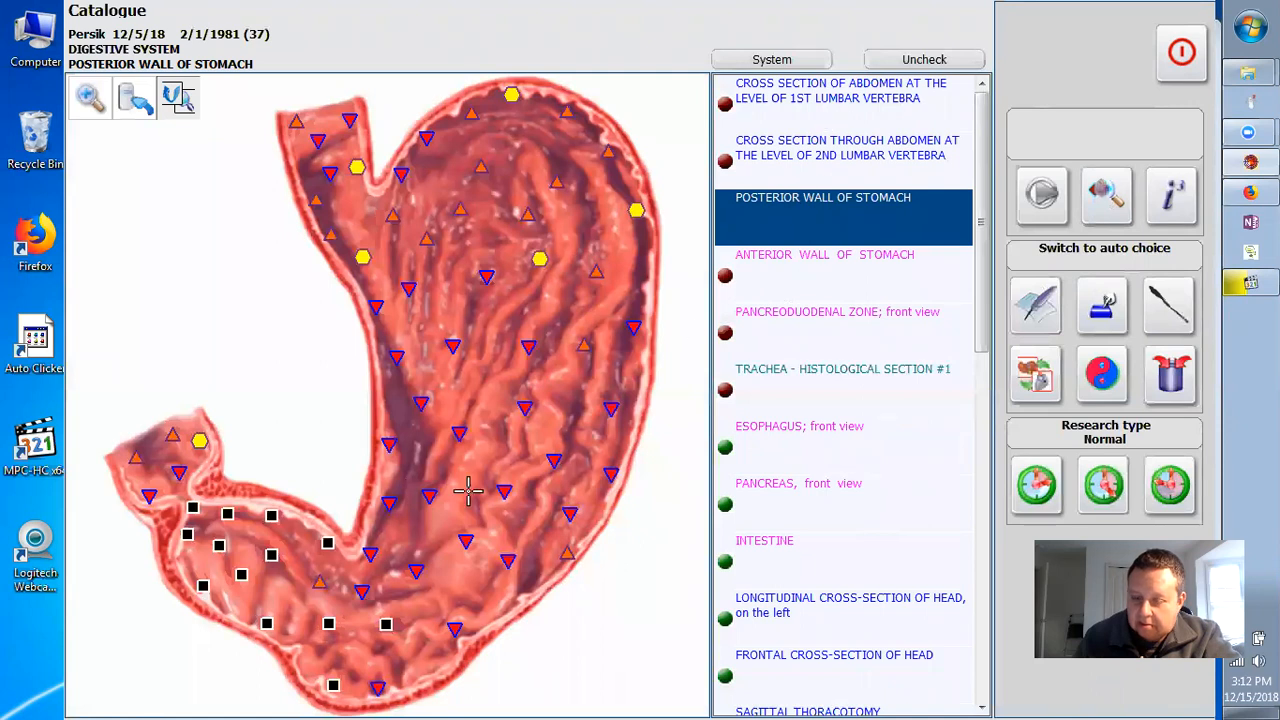
Open the analysis of the posterior wall of stomach and research its additional points.
click(1100, 208)
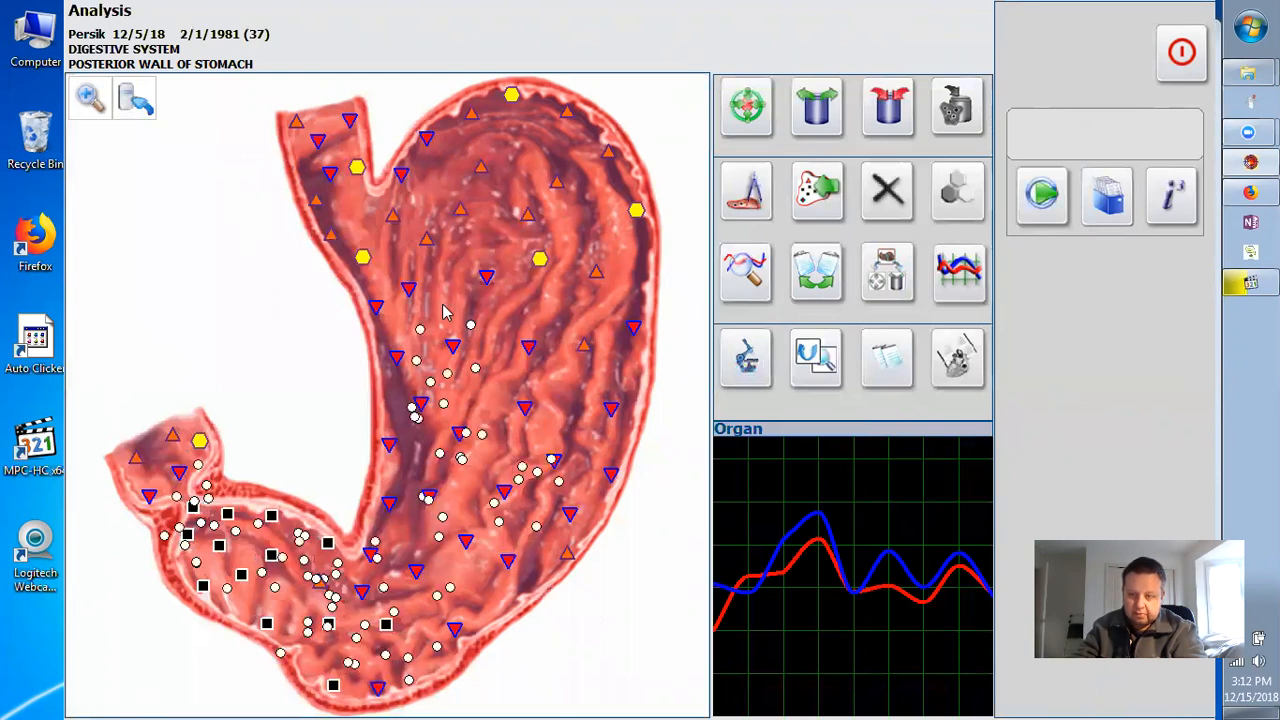
click(1030, 209)
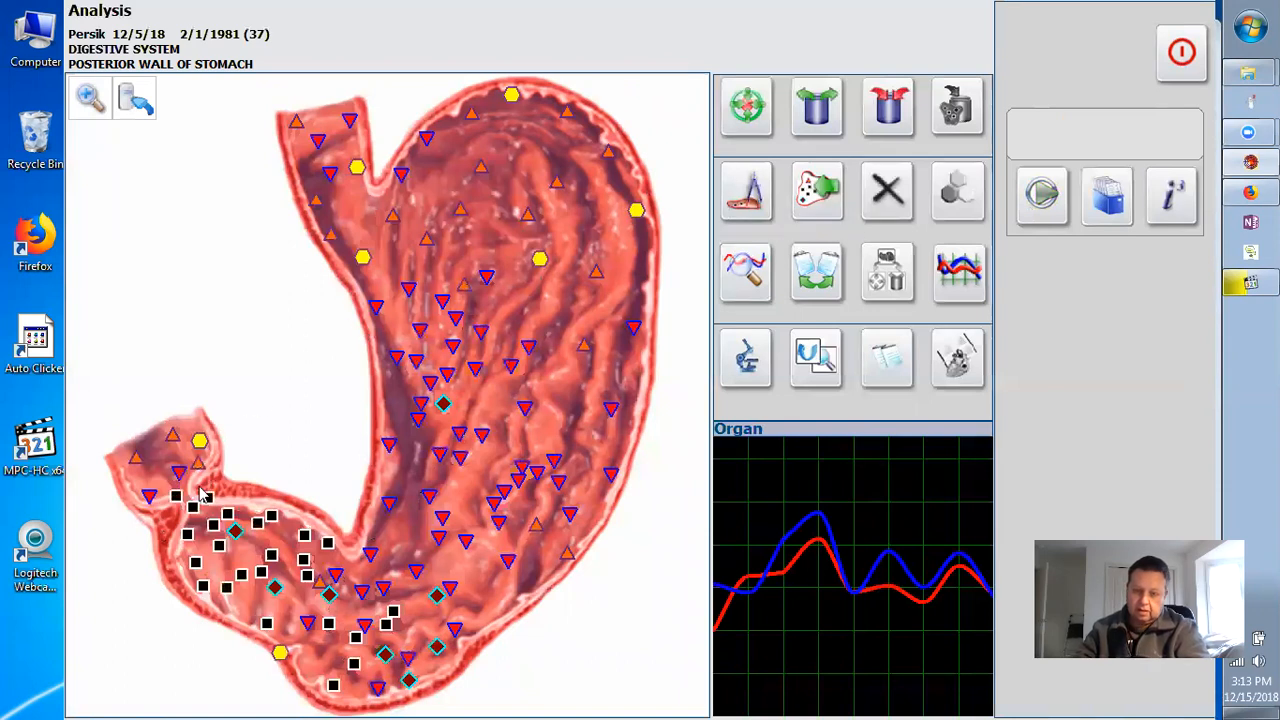
Outline the cluster of black square markers around the pyloric antrum and evaluate the enclosed area as a nidus.
mouse_move(205, 493)
mouse_down()
mouse_move(185, 484)
mouse_move(162, 512)
mouse_move(175, 565)
mouse_up()
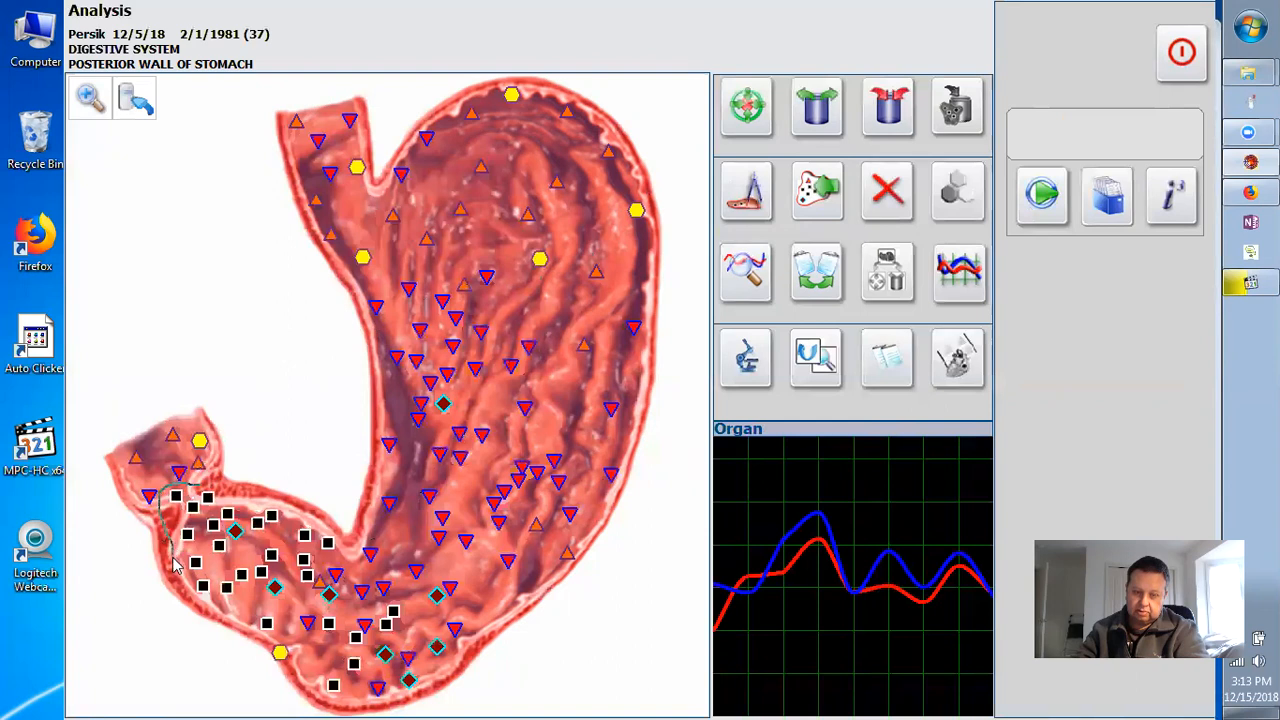
mouse_move(225, 634)
mouse_down()
mouse_move(318, 693)
mouse_move(355, 698)
mouse_up()
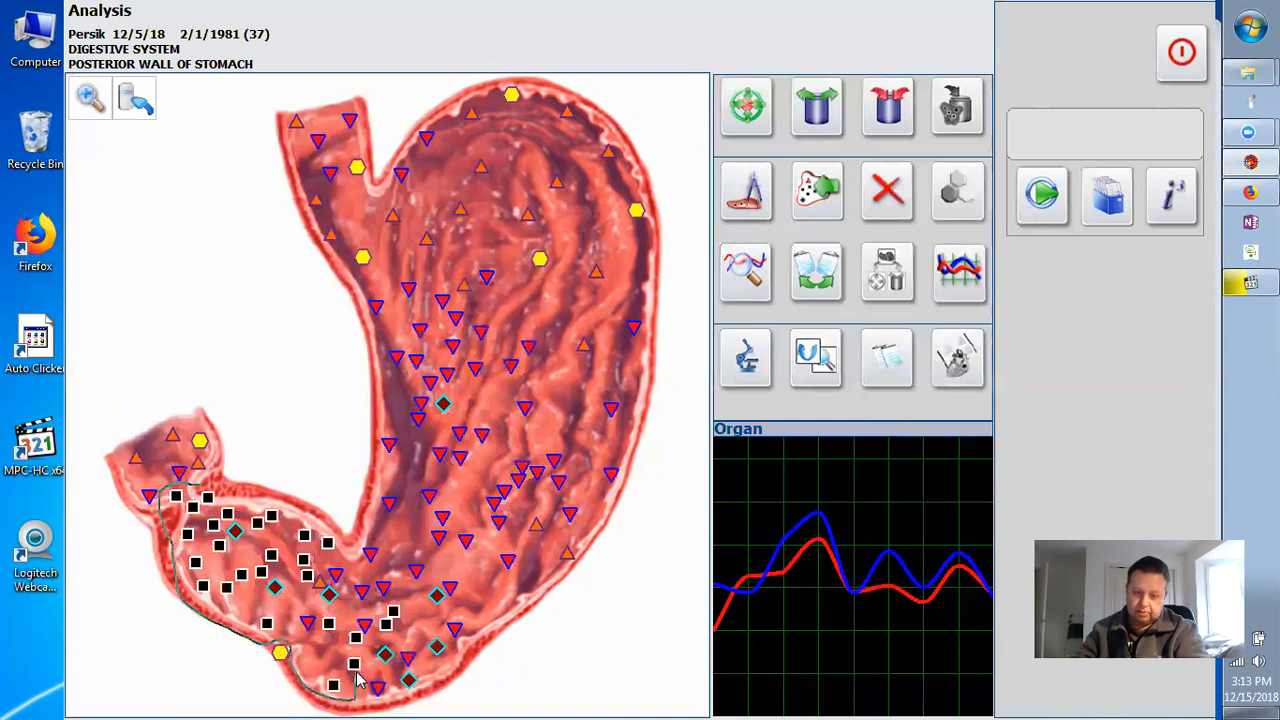
drag(395, 601, 371, 608)
mouse_move(335, 545)
mouse_down()
mouse_move(294, 503)
mouse_move(200, 485)
mouse_up()
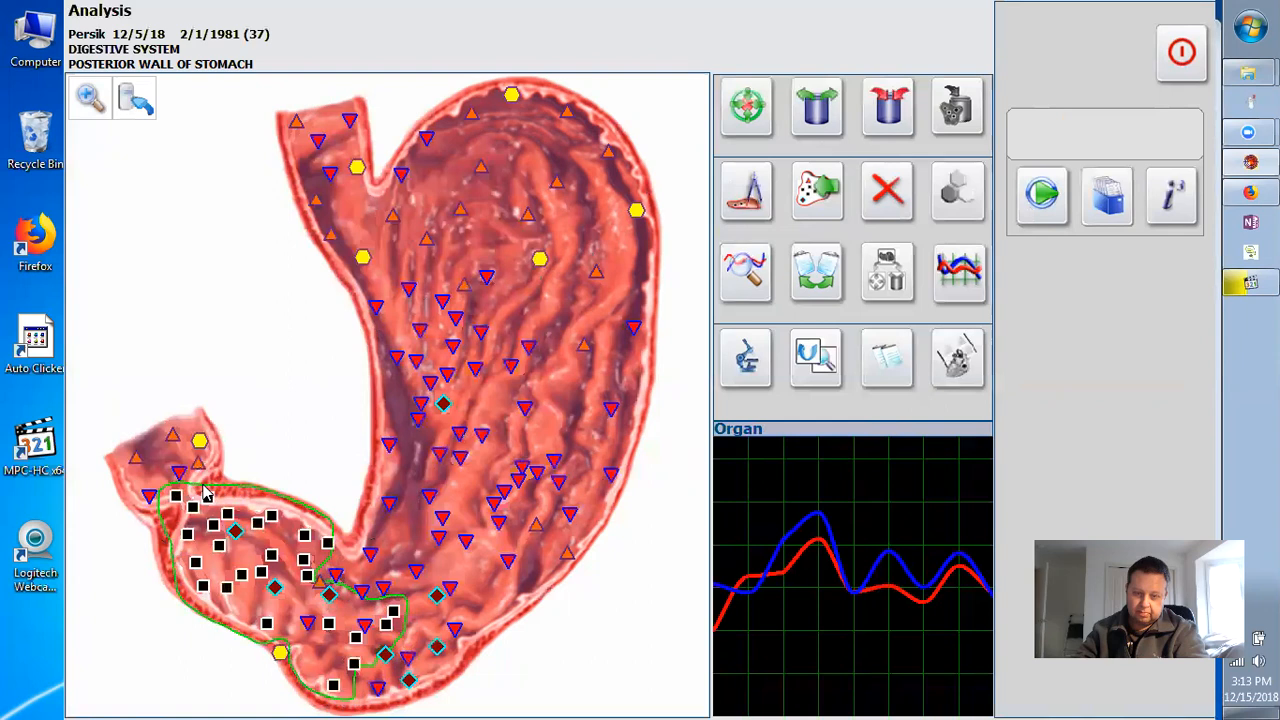
click(1040, 193)
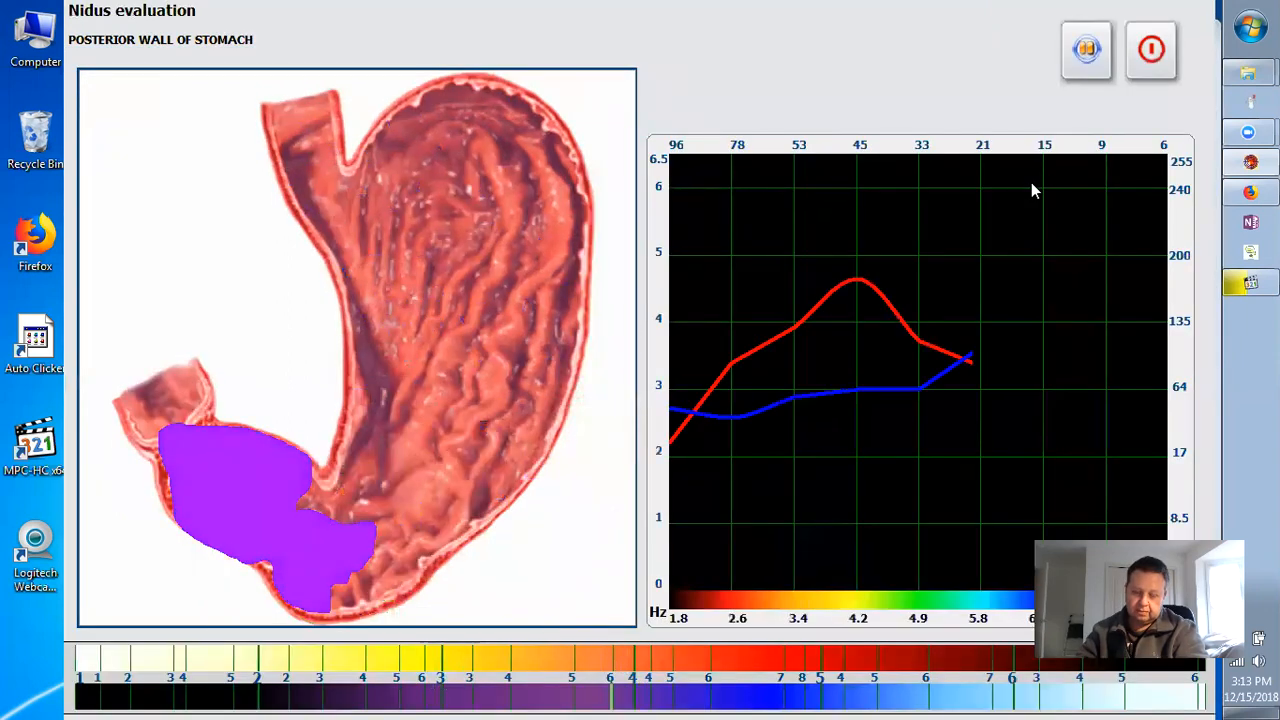
click(1031, 182)
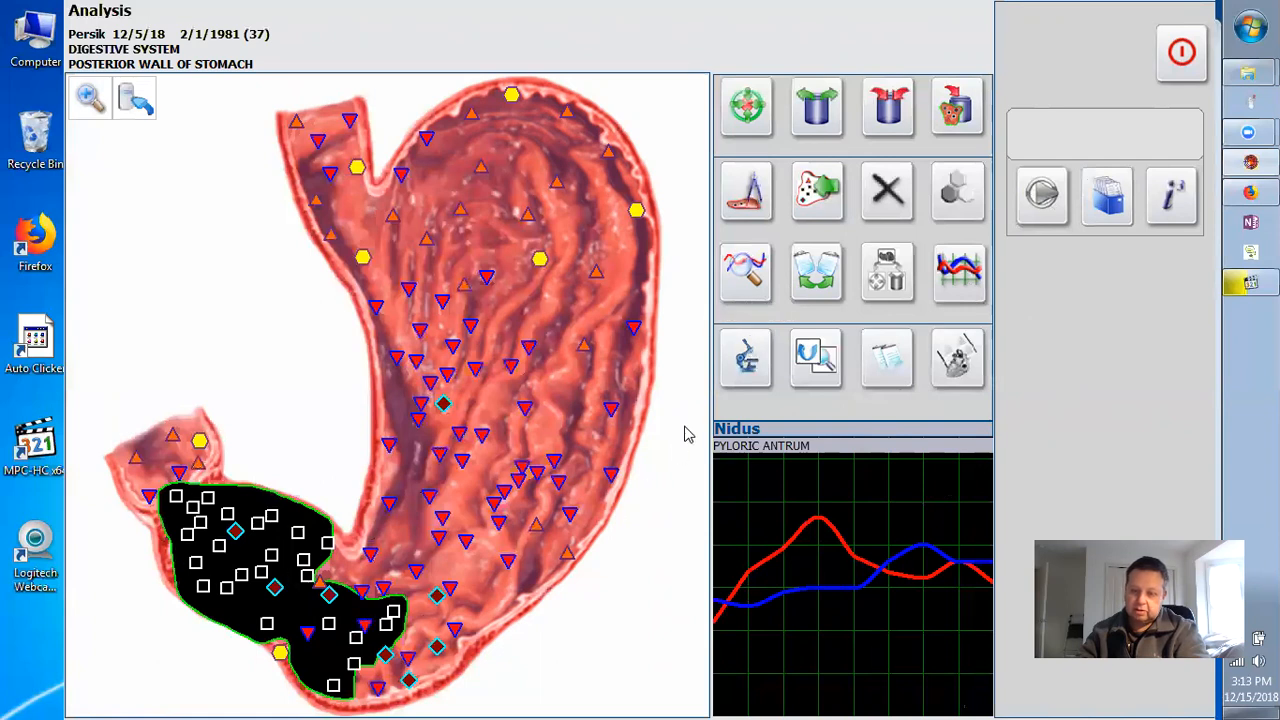
Open the pyloric antrum's allergen standards, adjust them all with a virtual model, and view GLYCERINUM chem and BILIRUBIN chem.
click(741, 278)
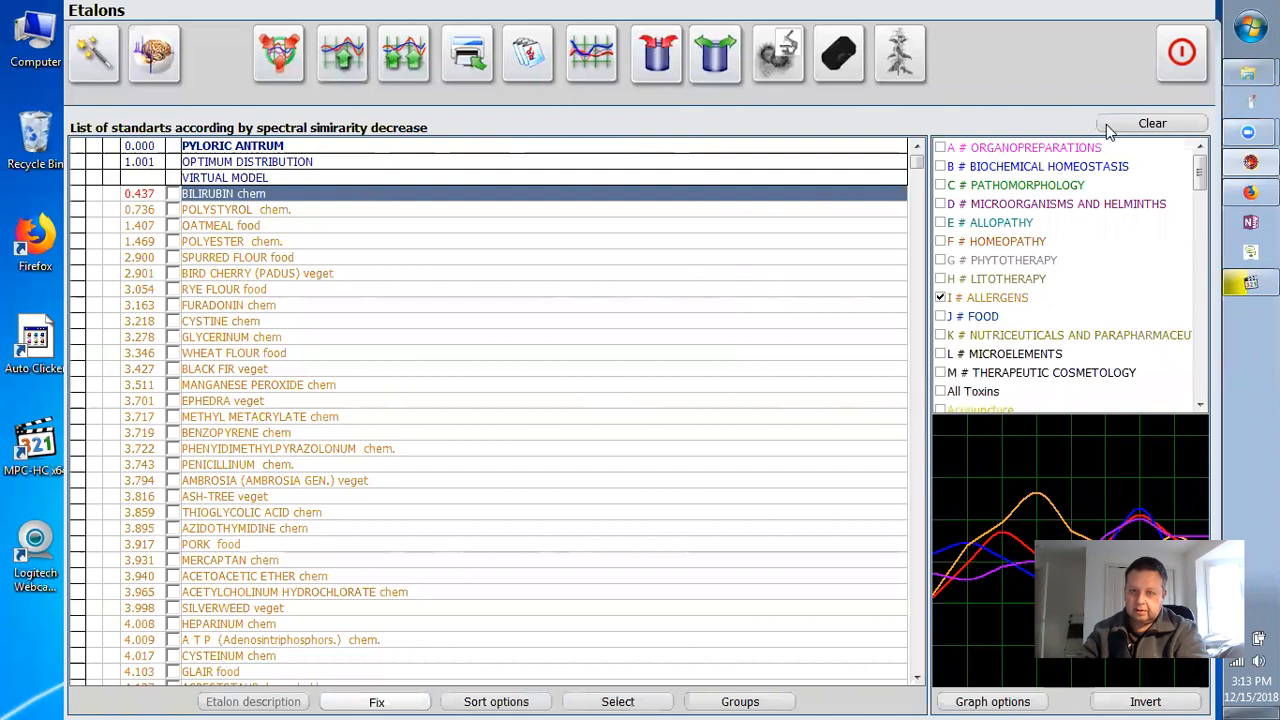
click(155, 58)
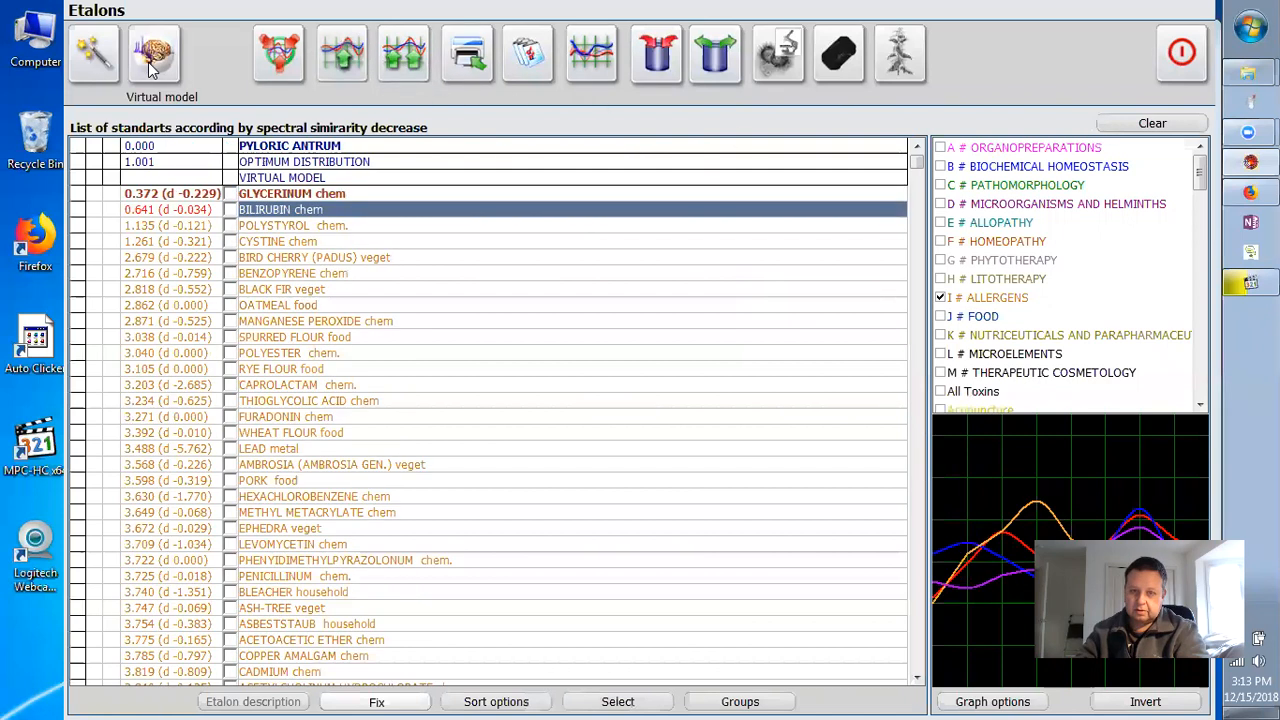
click(300, 197)
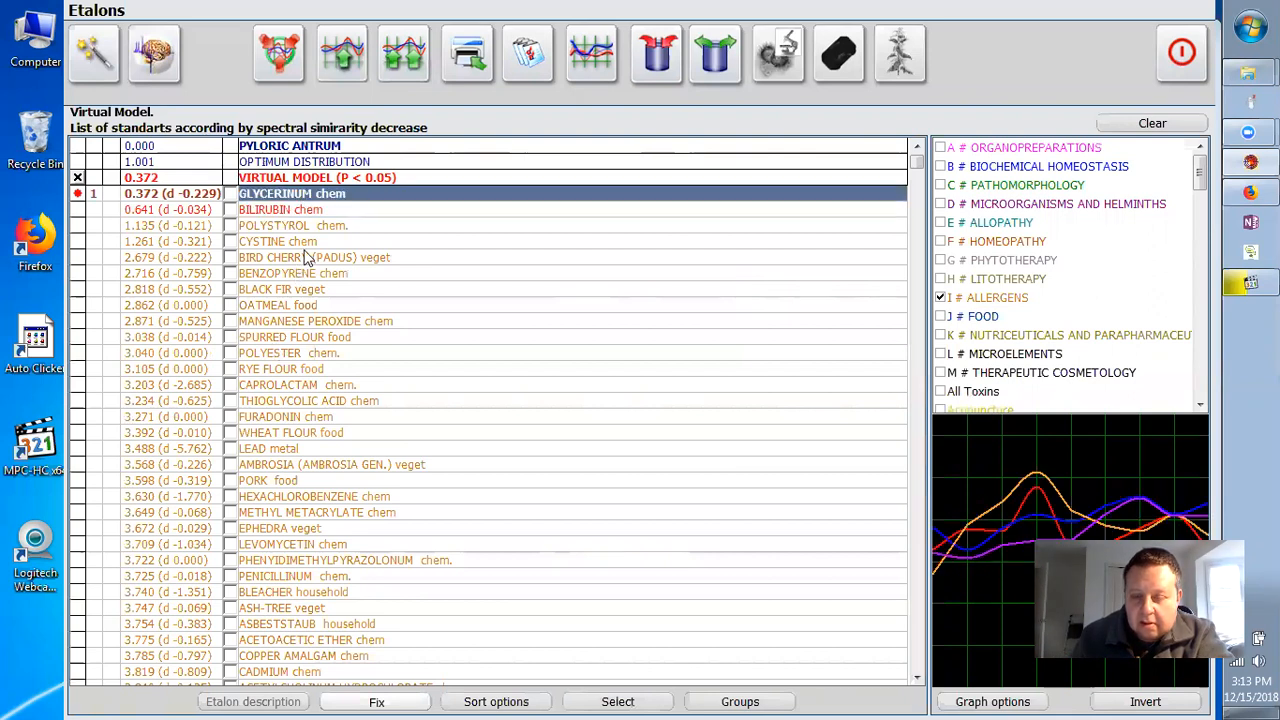
click(230, 194)
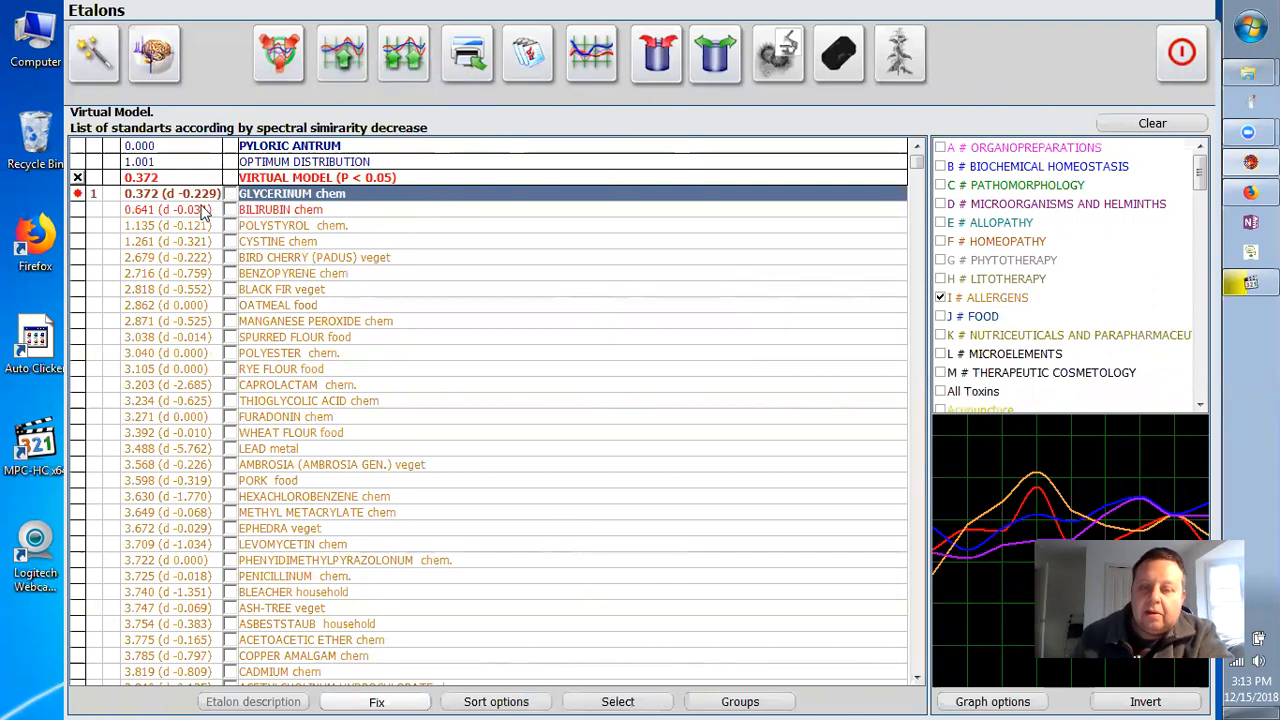
click(231, 209)
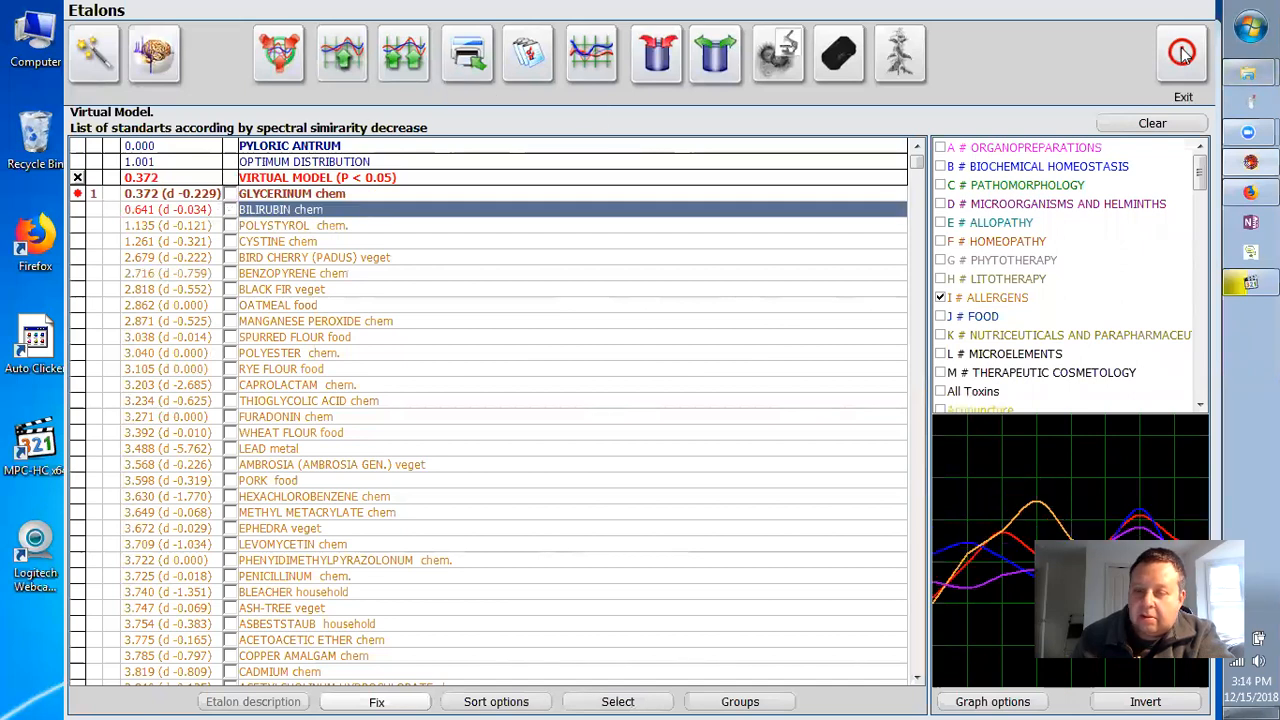
click(337, 194)
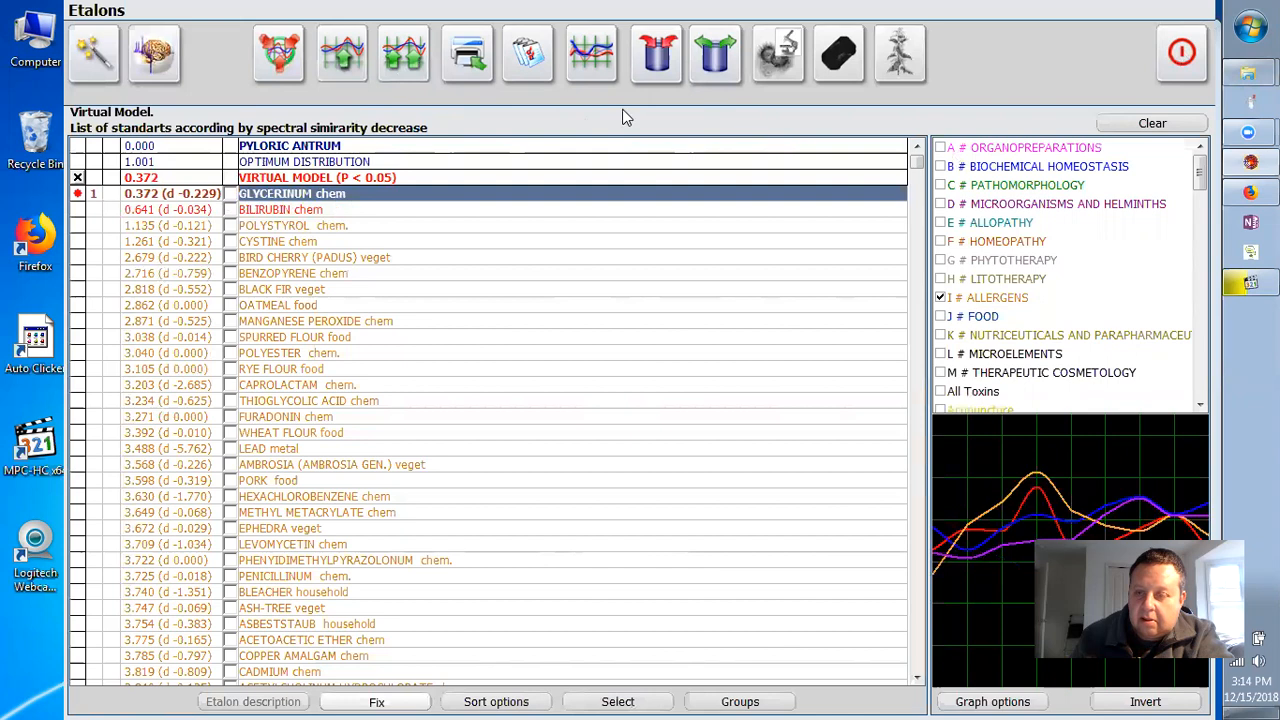
Run a vegeto test of GLYCERINUM chem on the stomach's posterior wall, view the comparative analysis and return to the standards.
click(704, 68)
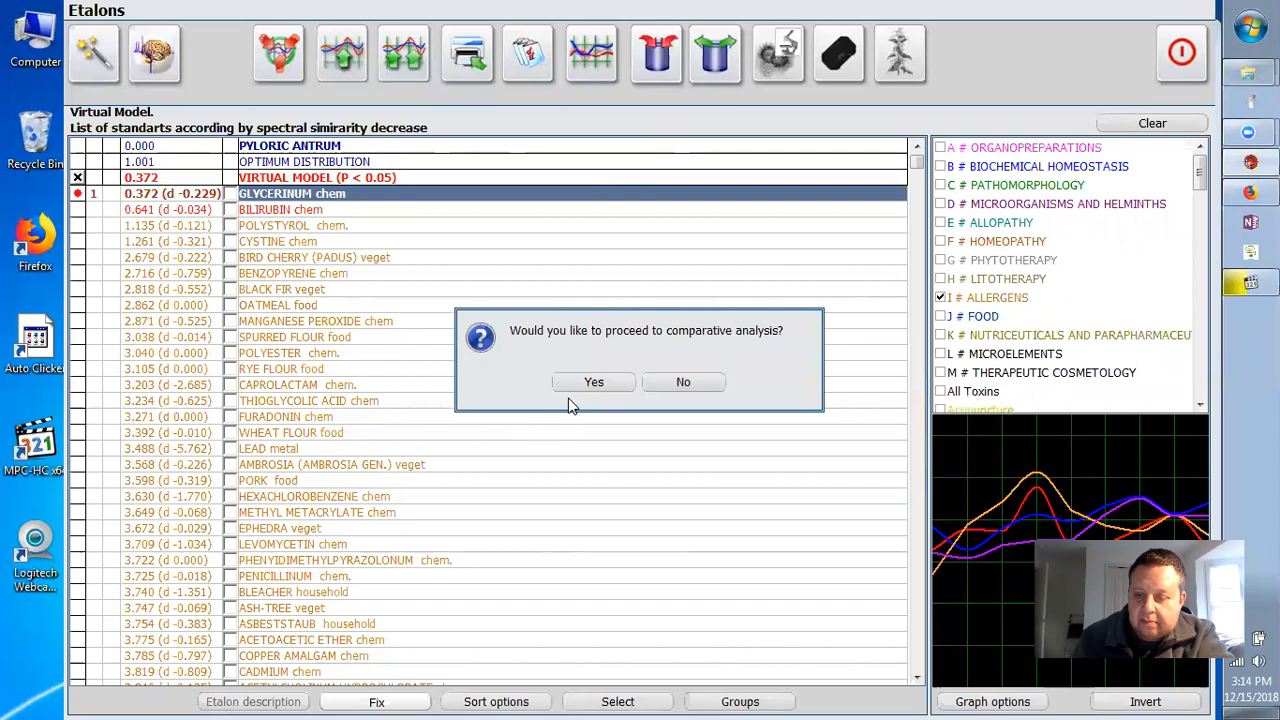
click(582, 384)
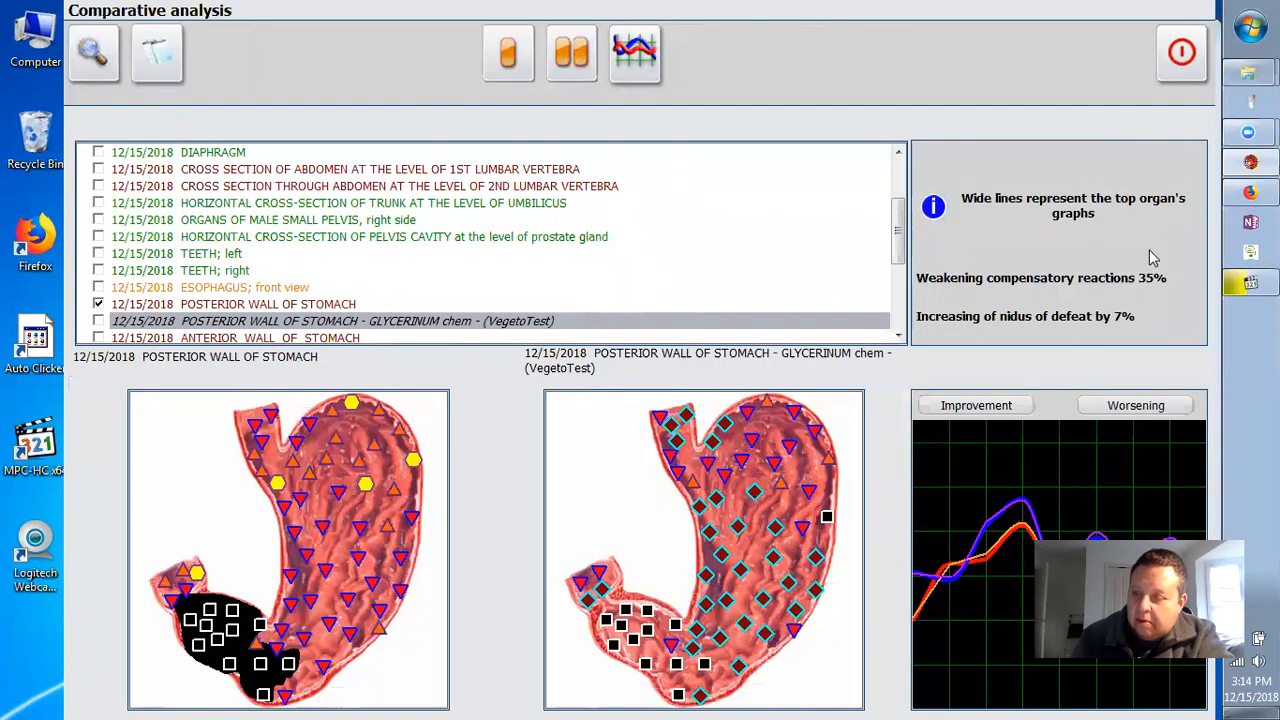
click(1174, 70)
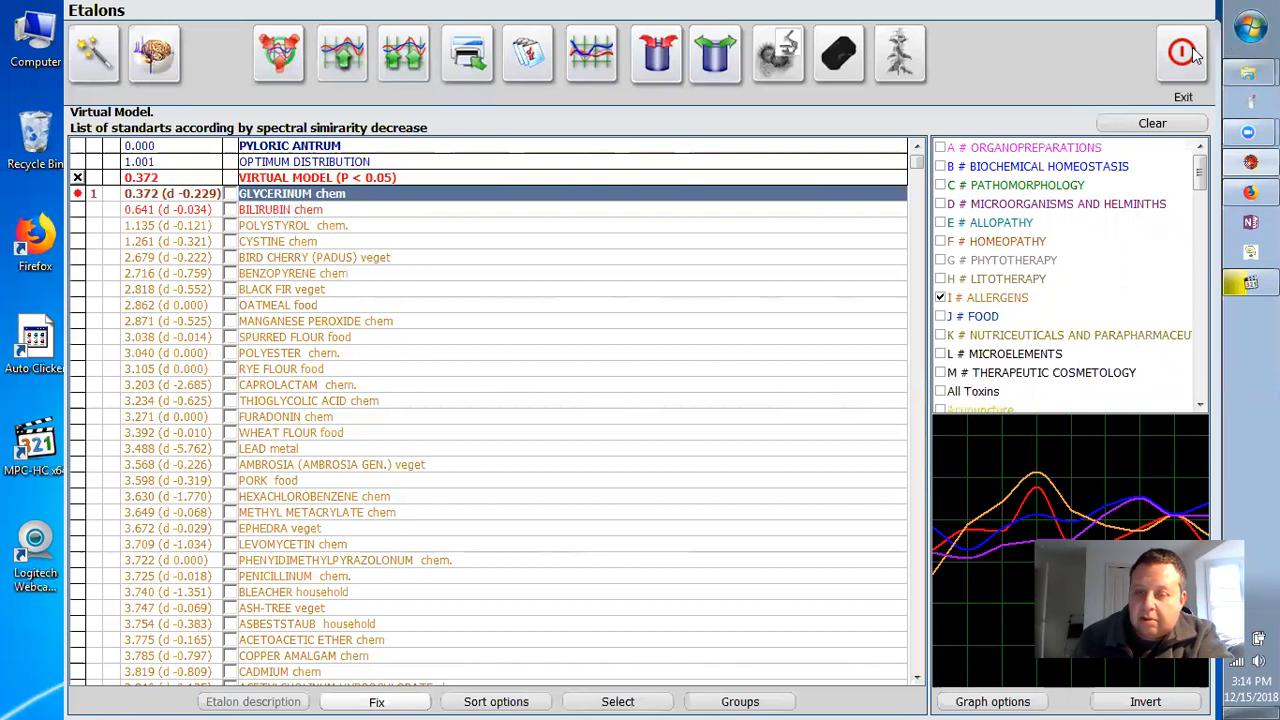
Limit the pyloric antrum's standards to PATHOMORPHOLOGY and MICROORGANISMS AND HELMINTHS, and adjust all of them.
click(1152, 125)
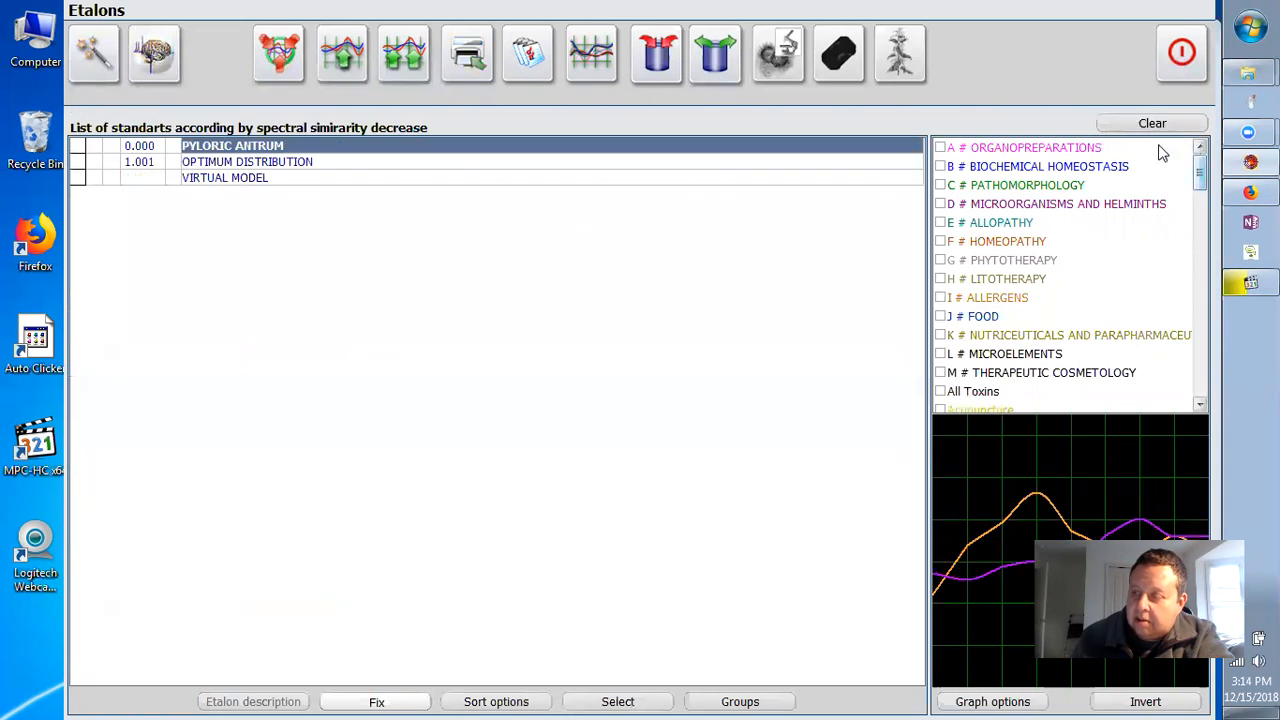
click(940, 185)
click(940, 204)
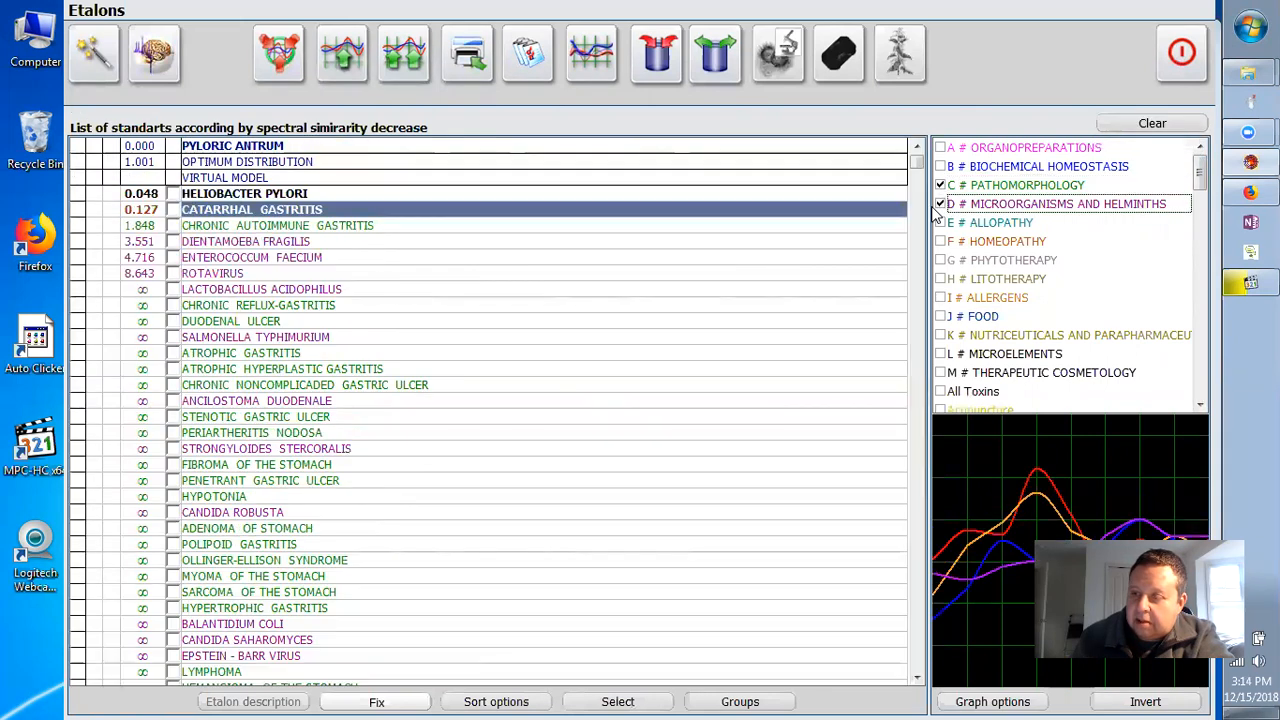
click(190, 193)
click(290, 257)
click(315, 195)
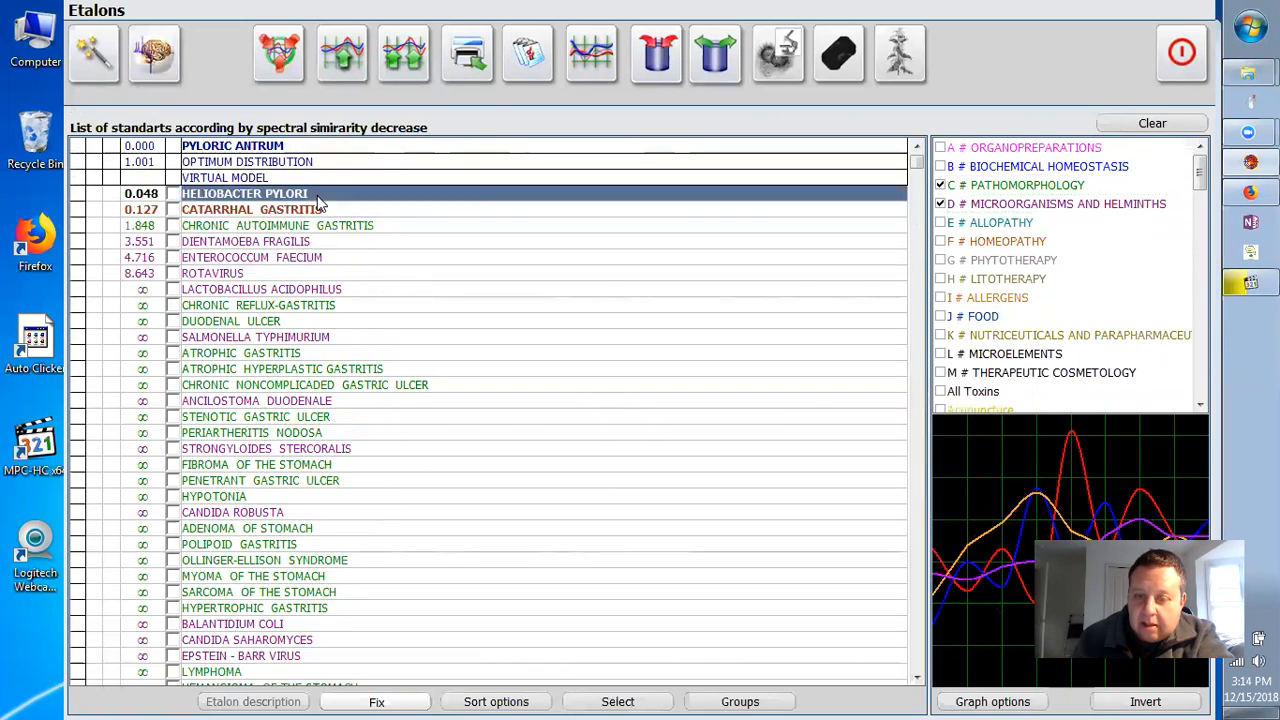
click(406, 72)
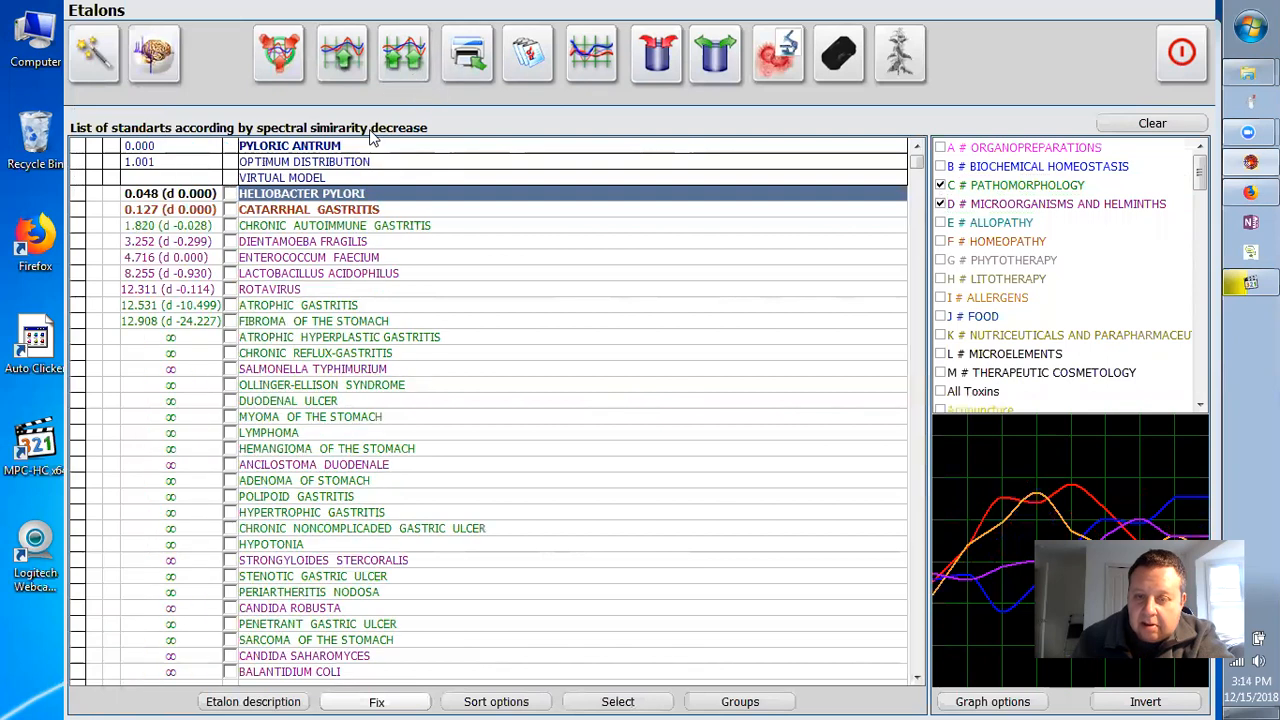
Build a virtual model from the adjusted standards and view the graphs of HELIOBACTER PYLORI and CATARRHAL GASTRITIS.
click(312, 227)
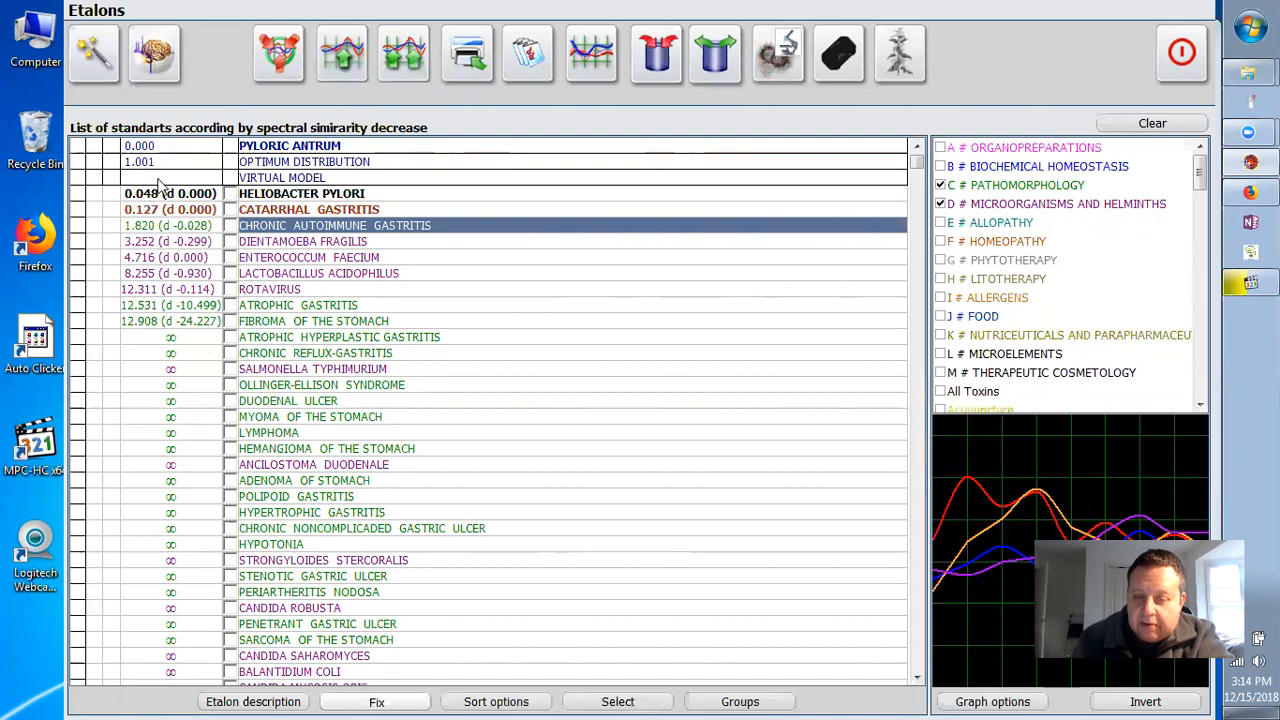
click(382, 195)
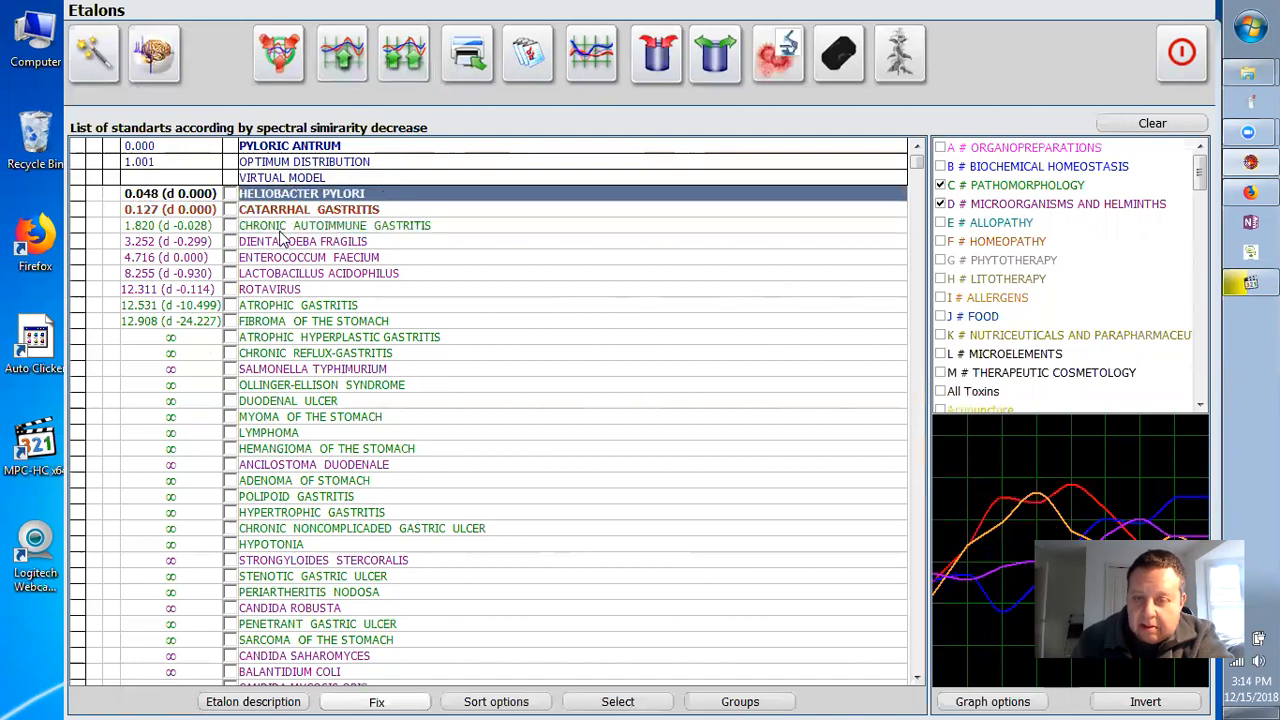
click(330, 212)
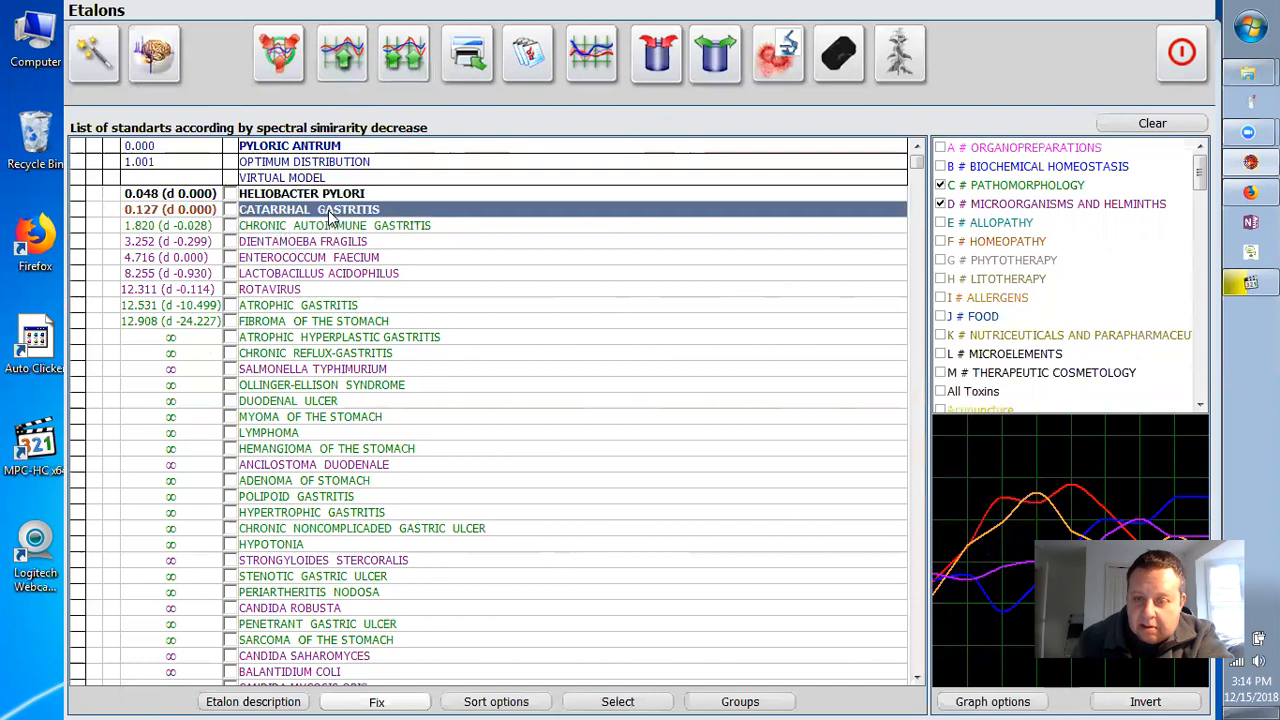
click(148, 80)
click(373, 275)
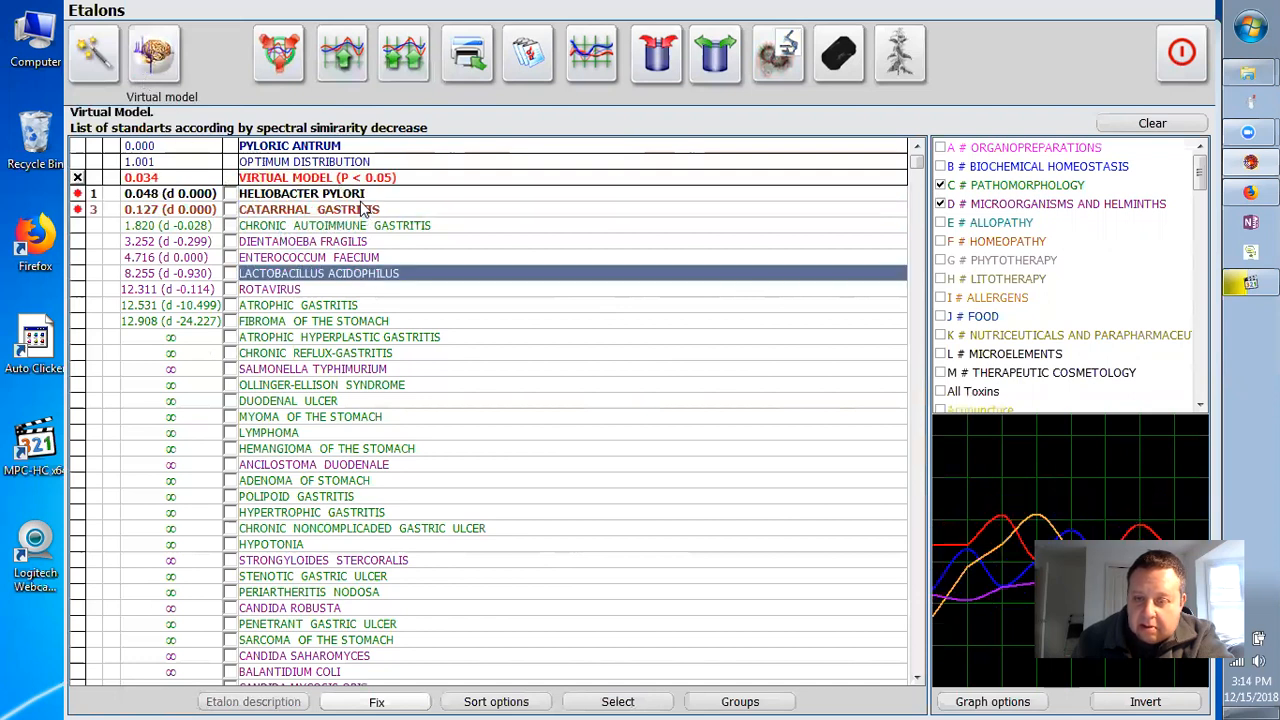
click(362, 197)
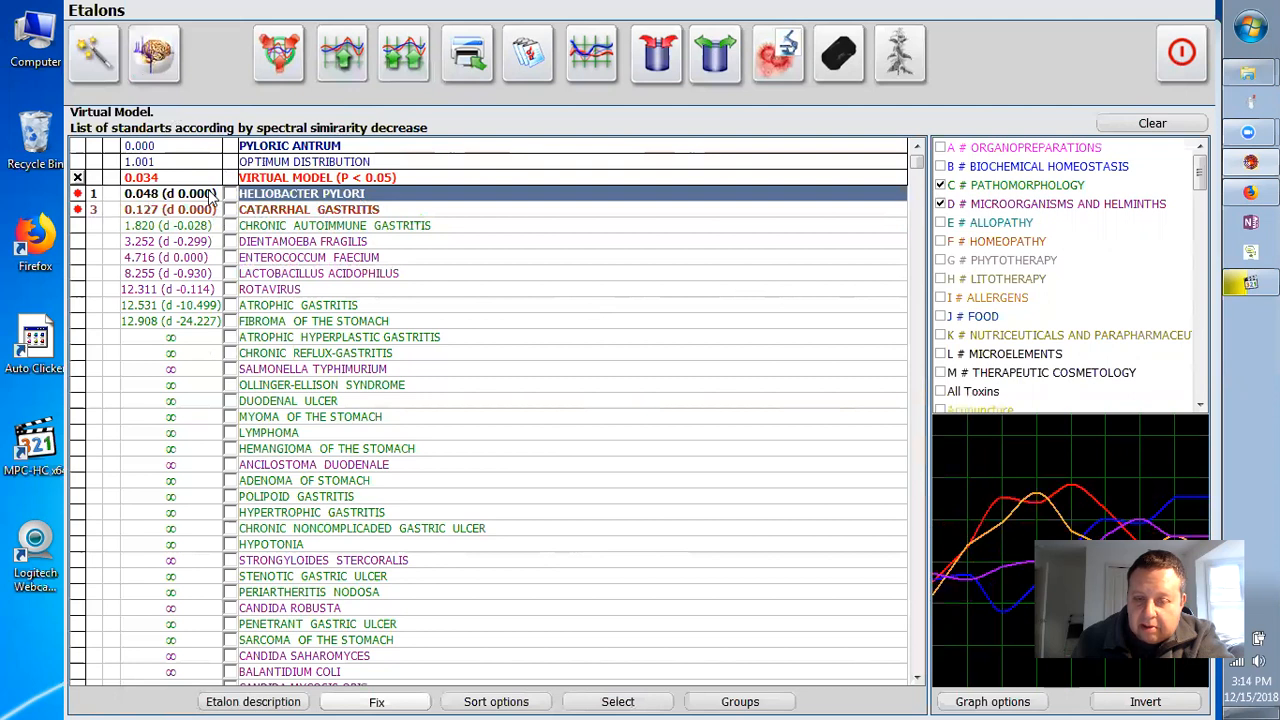
click(230, 209)
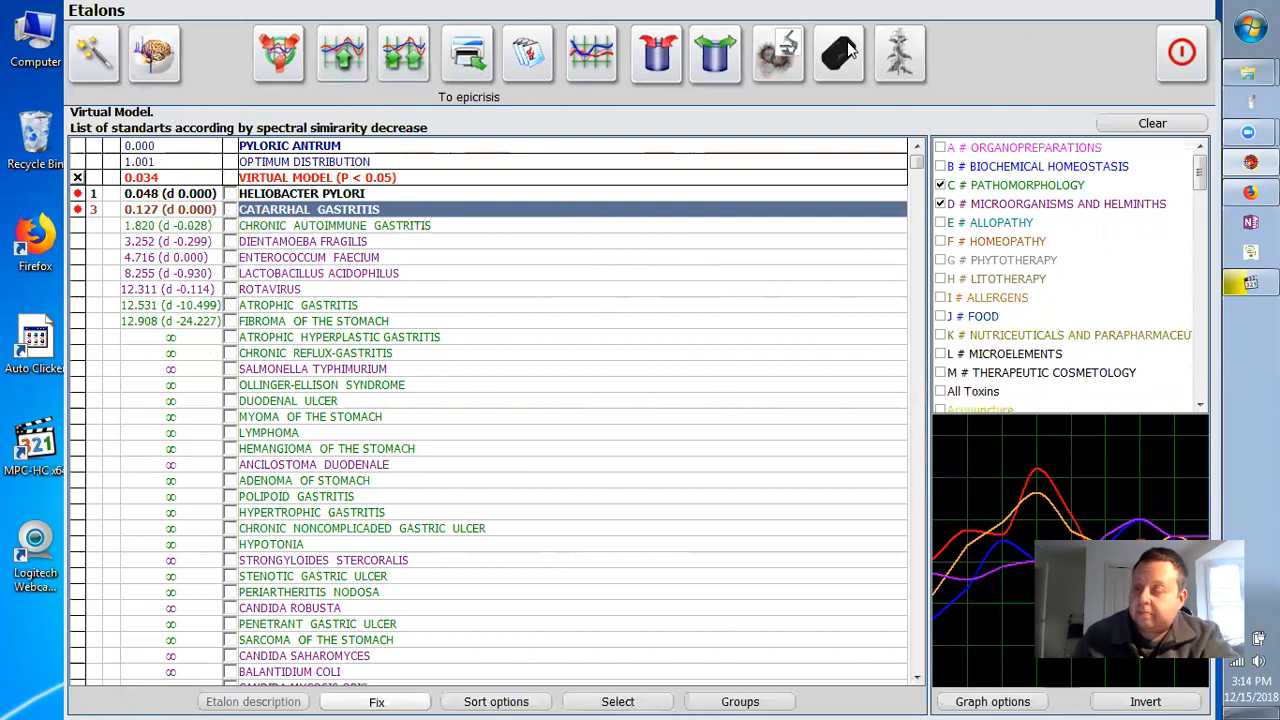
Prepare a remedy for HELIOBACTER PYLORI with the graph inverted, run the preparation twice and return to the standards.
click(489, 193)
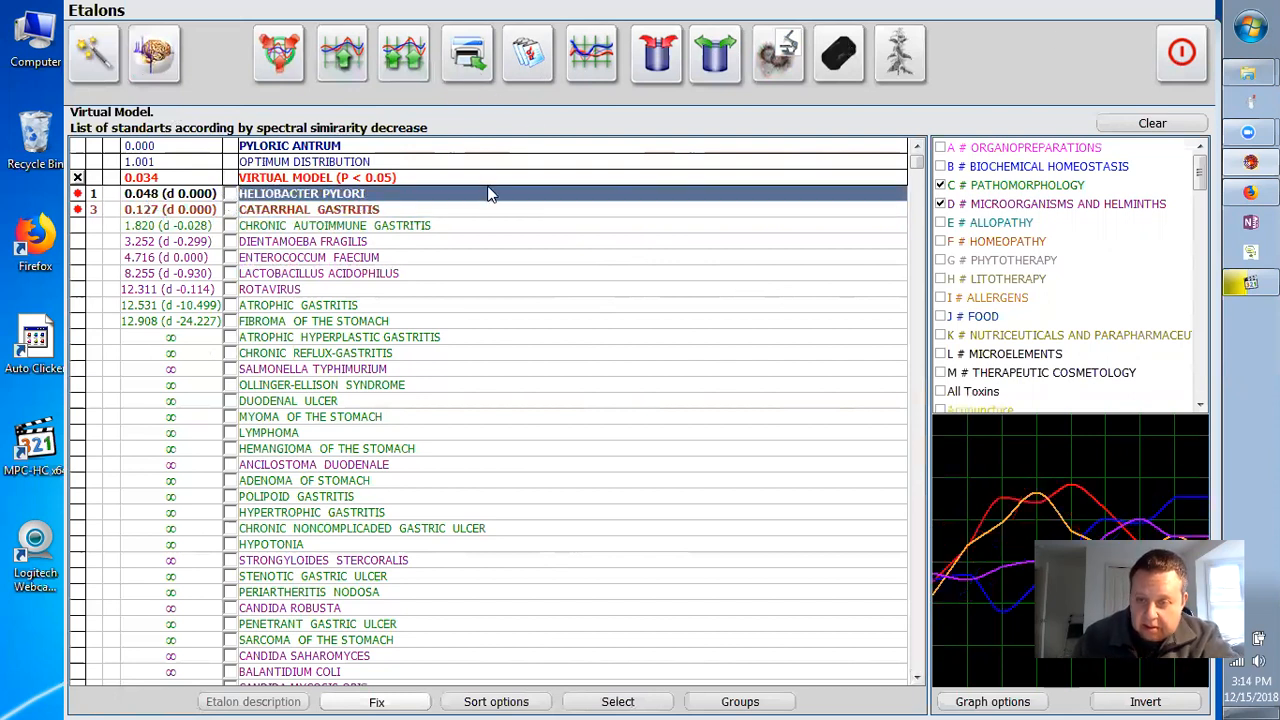
click(652, 78)
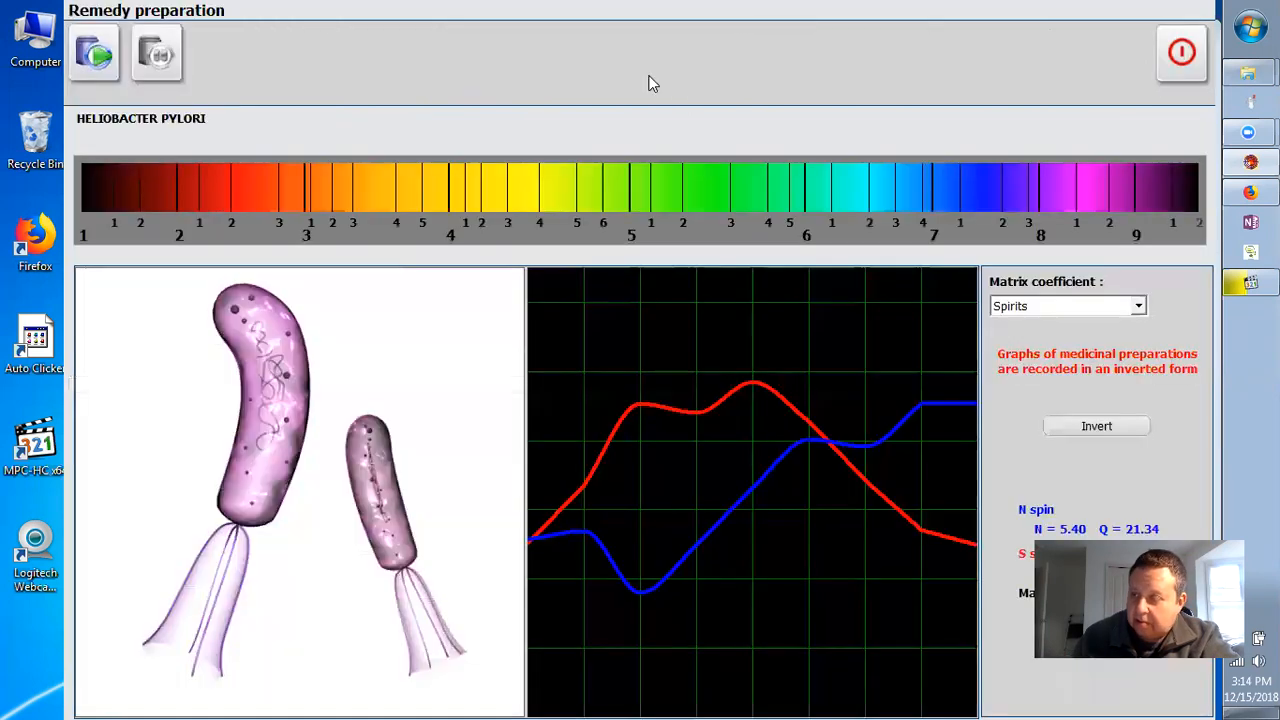
click(1106, 426)
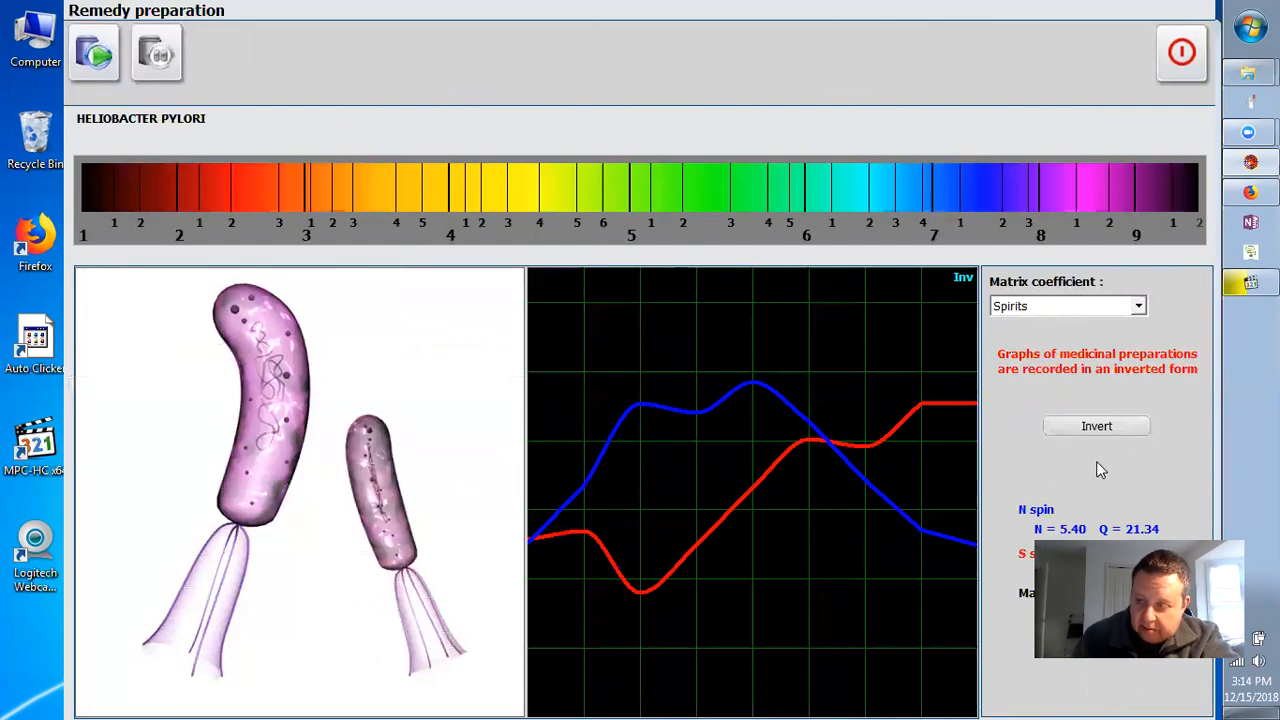
click(96, 54)
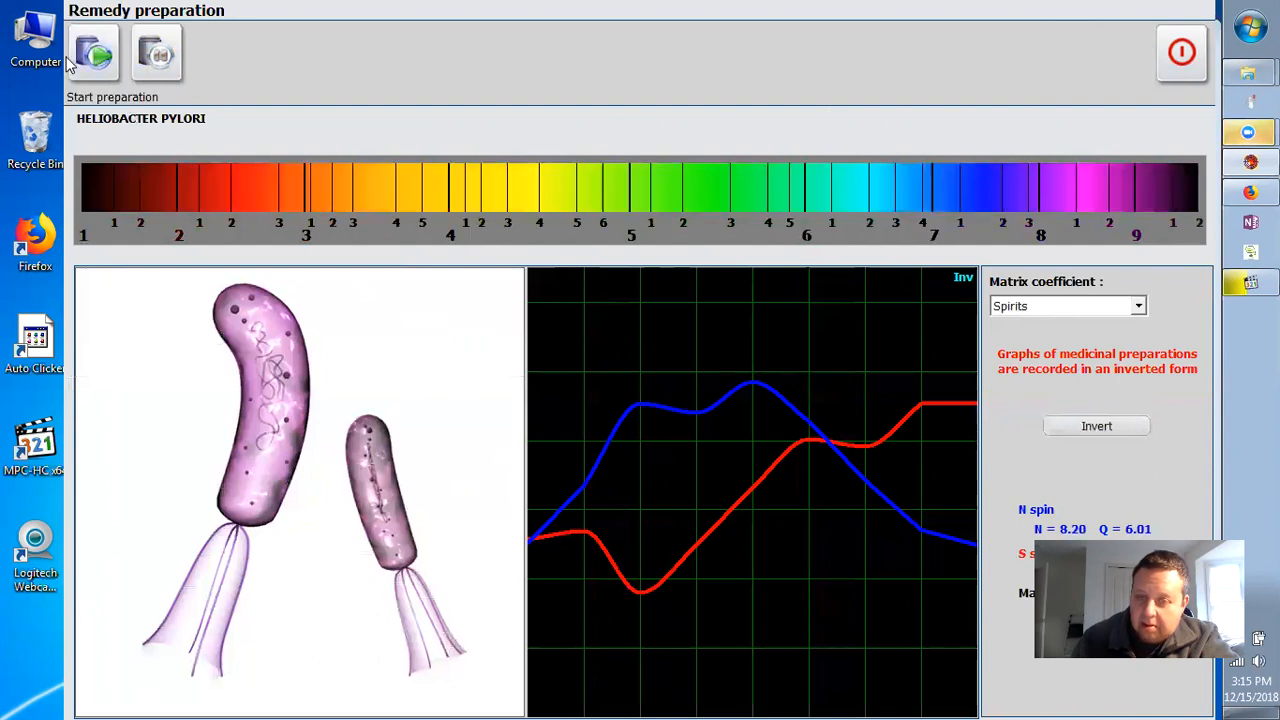
click(96, 58)
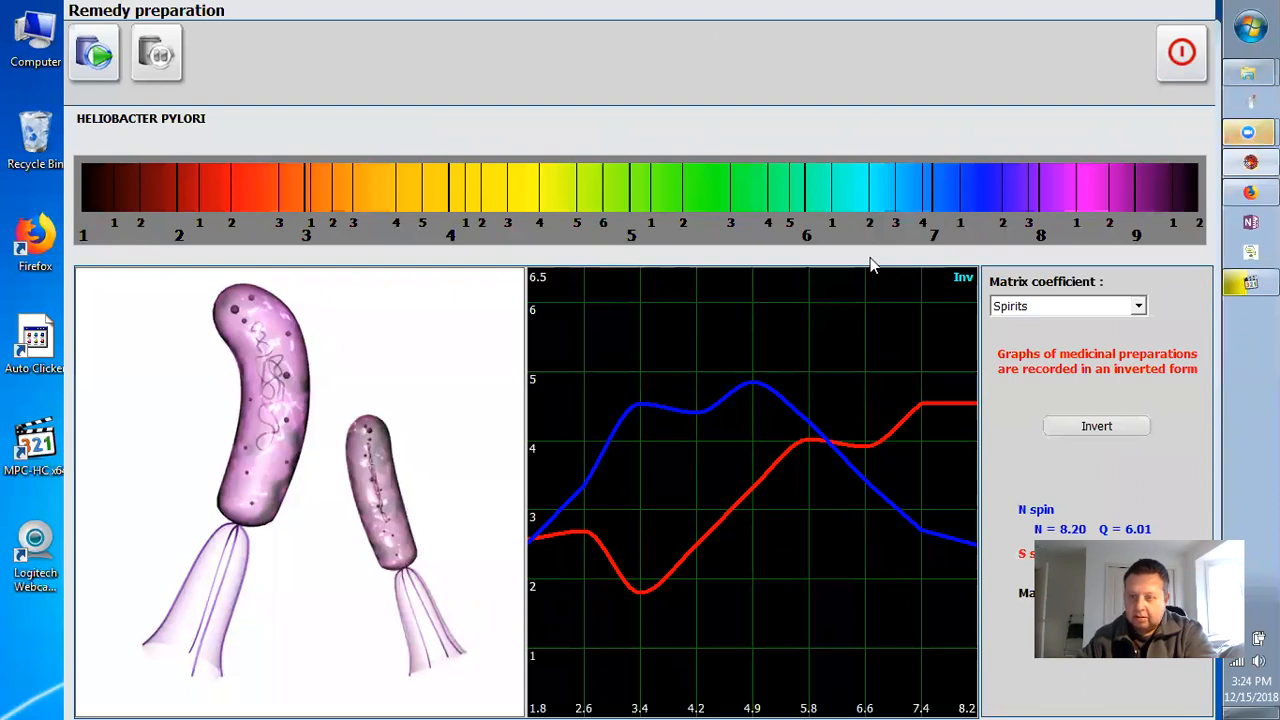
click(1181, 55)
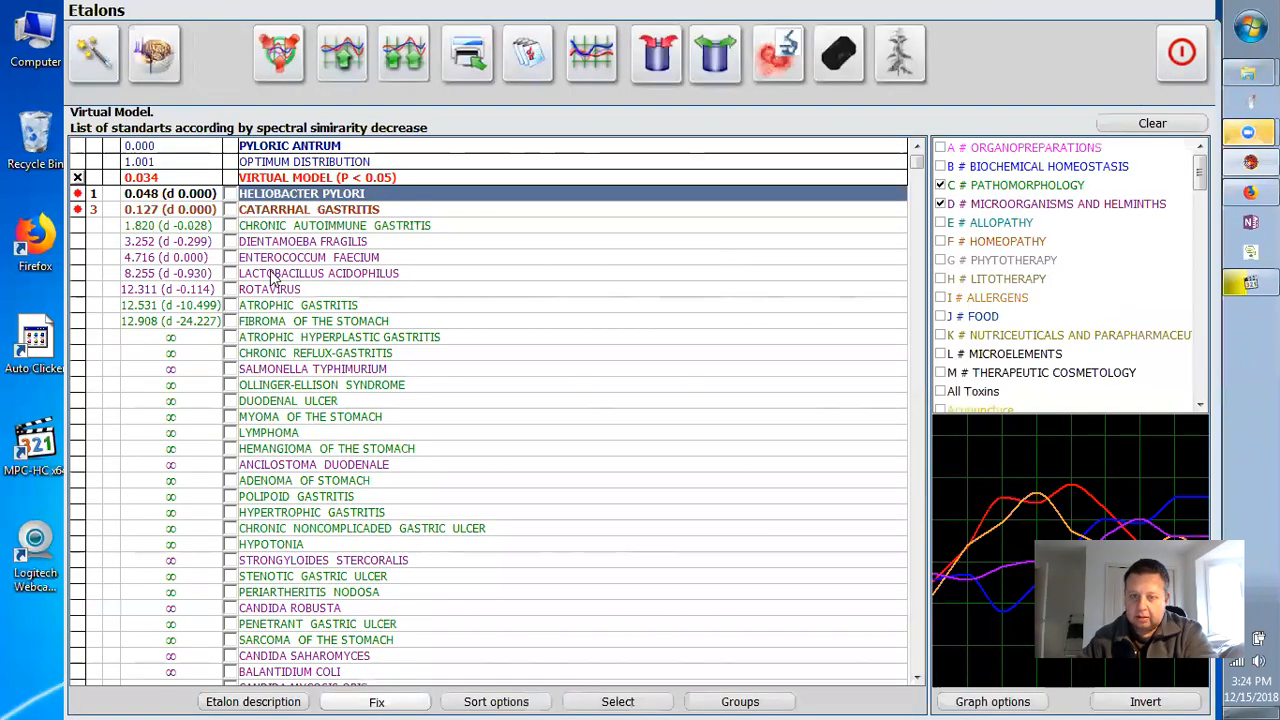
Prepare a remedy for CATARRHAL GASTRITIS with the graph inverted.
click(310, 211)
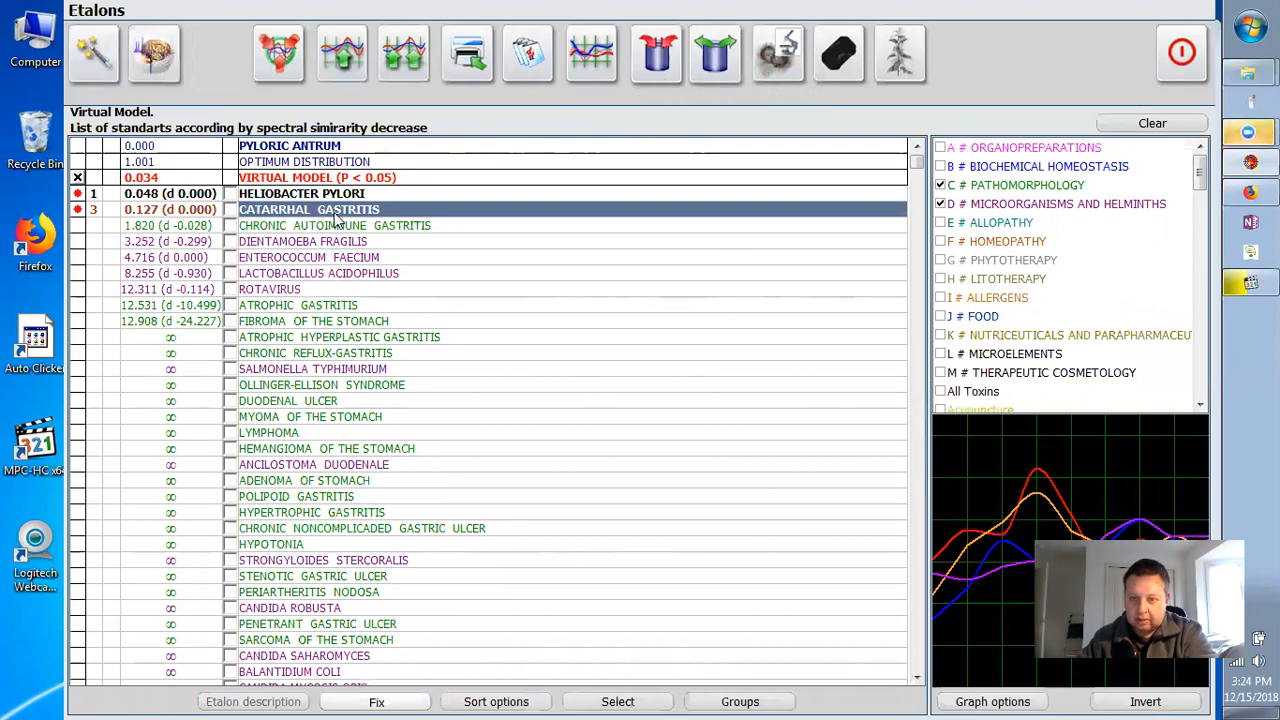
click(680, 80)
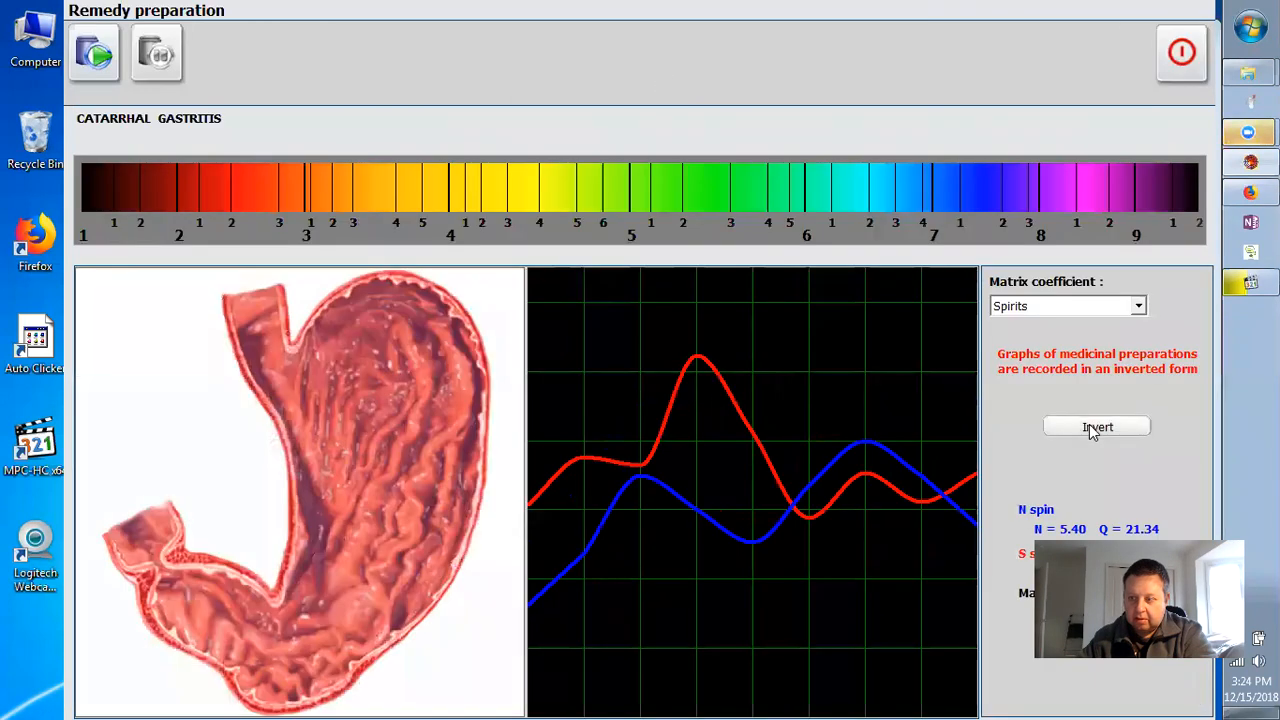
click(1089, 424)
click(94, 53)
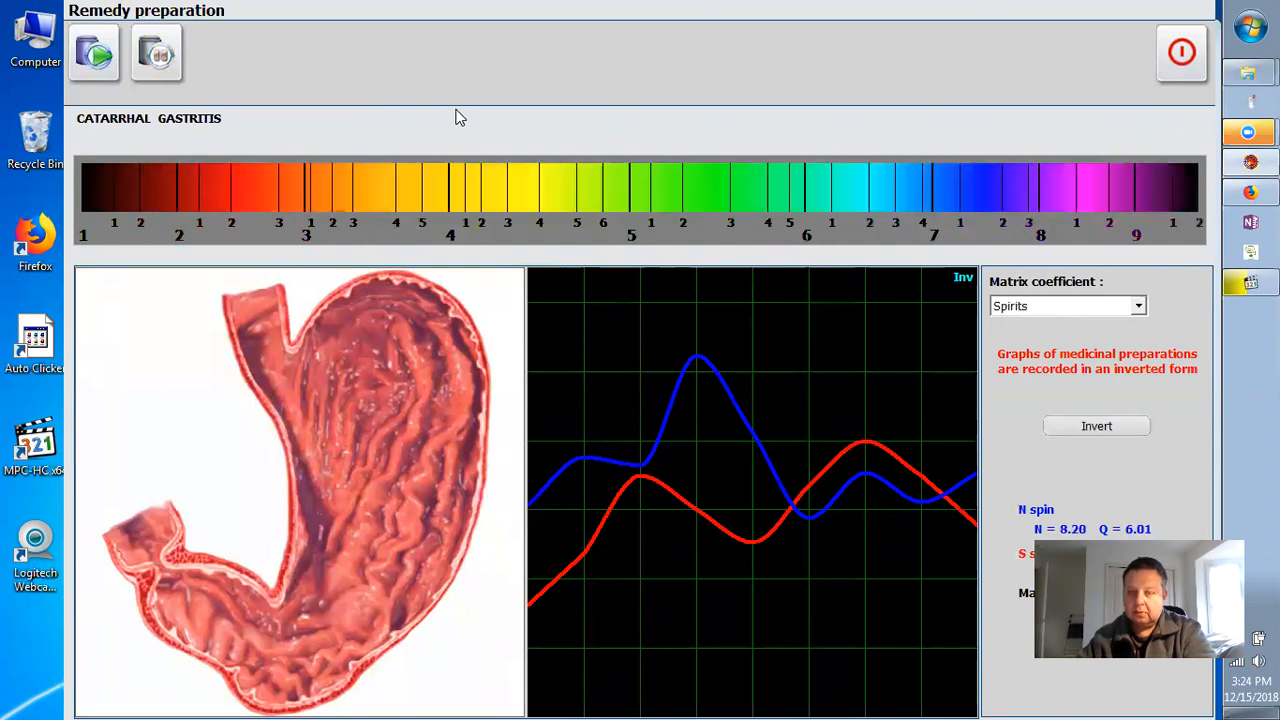
Run a bacterial research for HELIOBACTER PYLORI on foci in the pyloric antrum and open Bacterial analysis #1.
click(1177, 62)
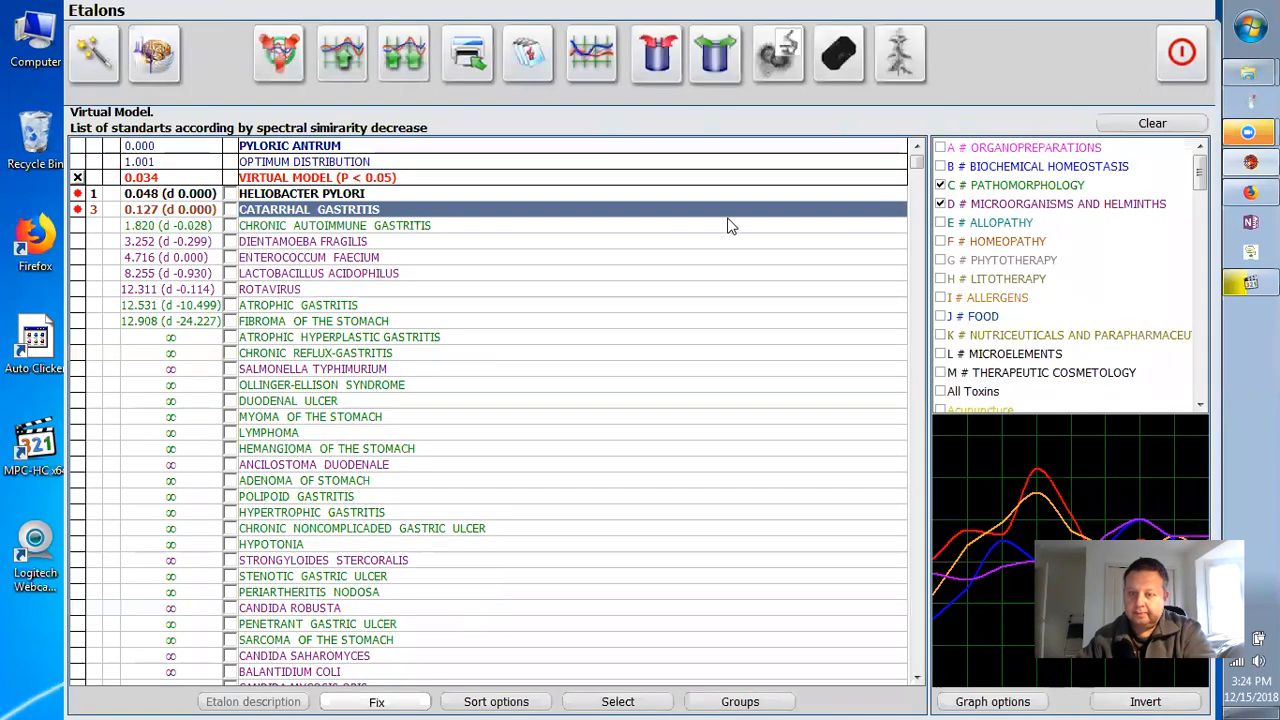
click(373, 195)
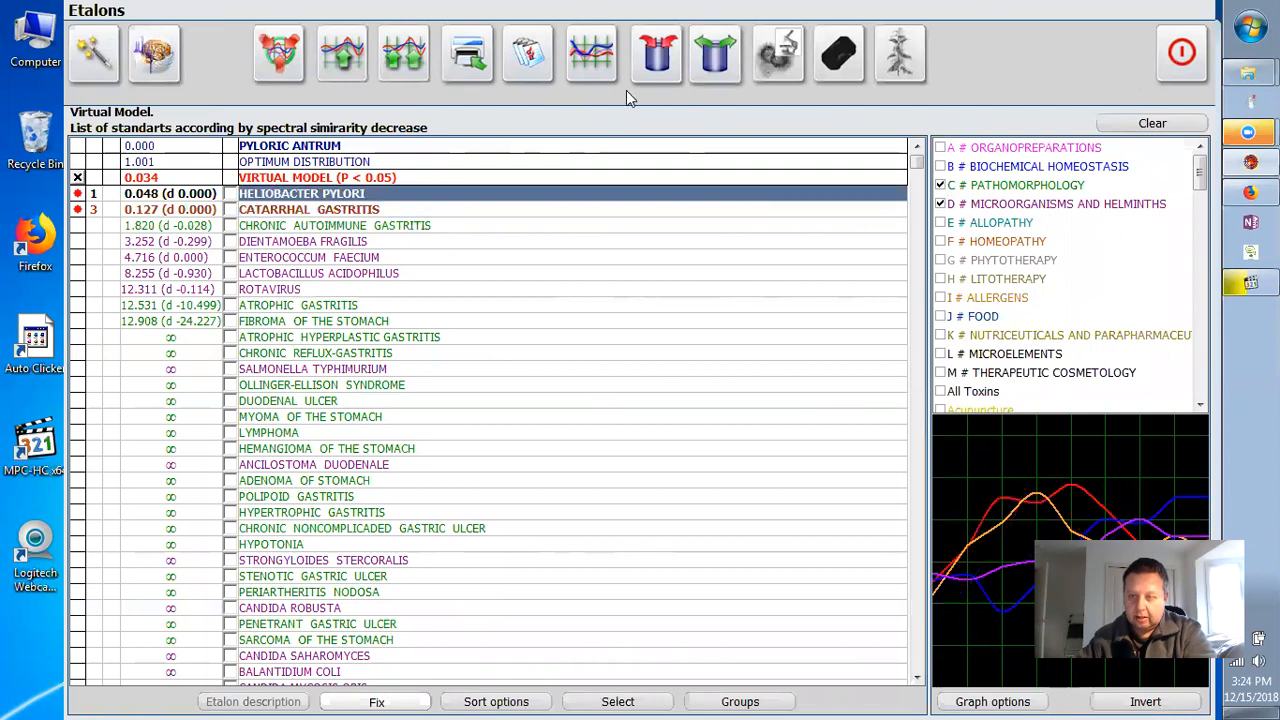
click(774, 77)
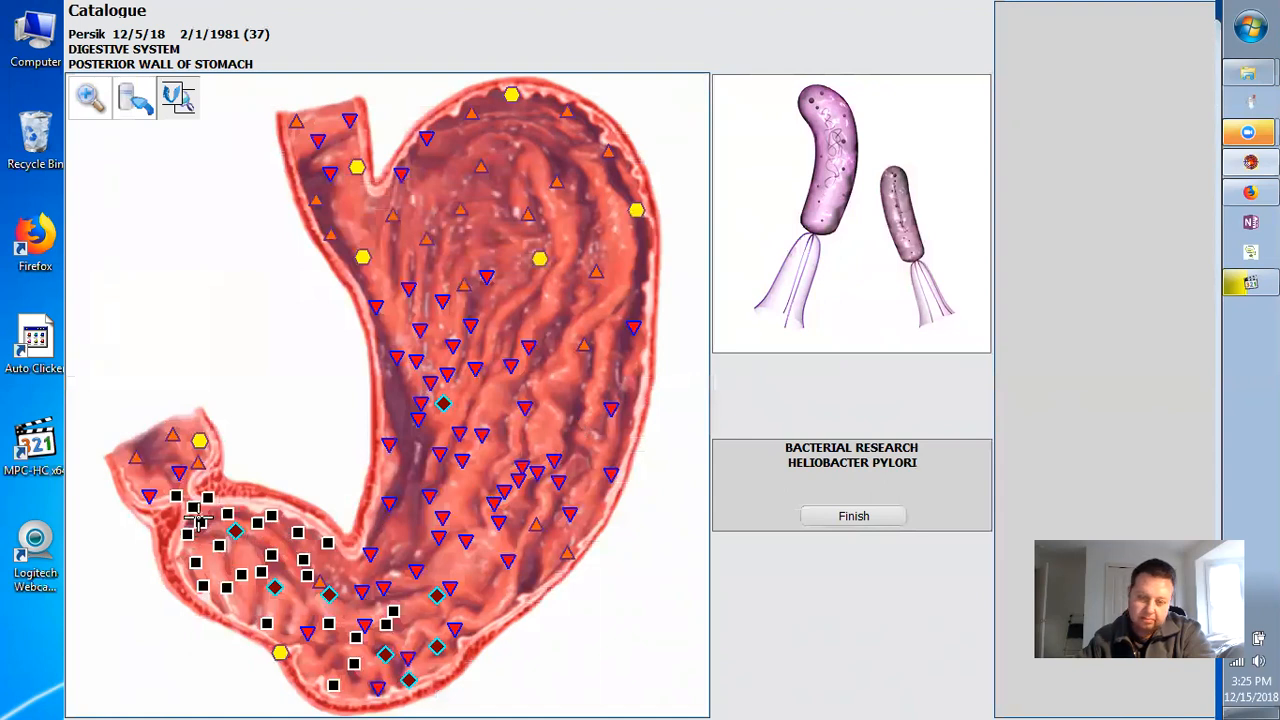
click(213, 510)
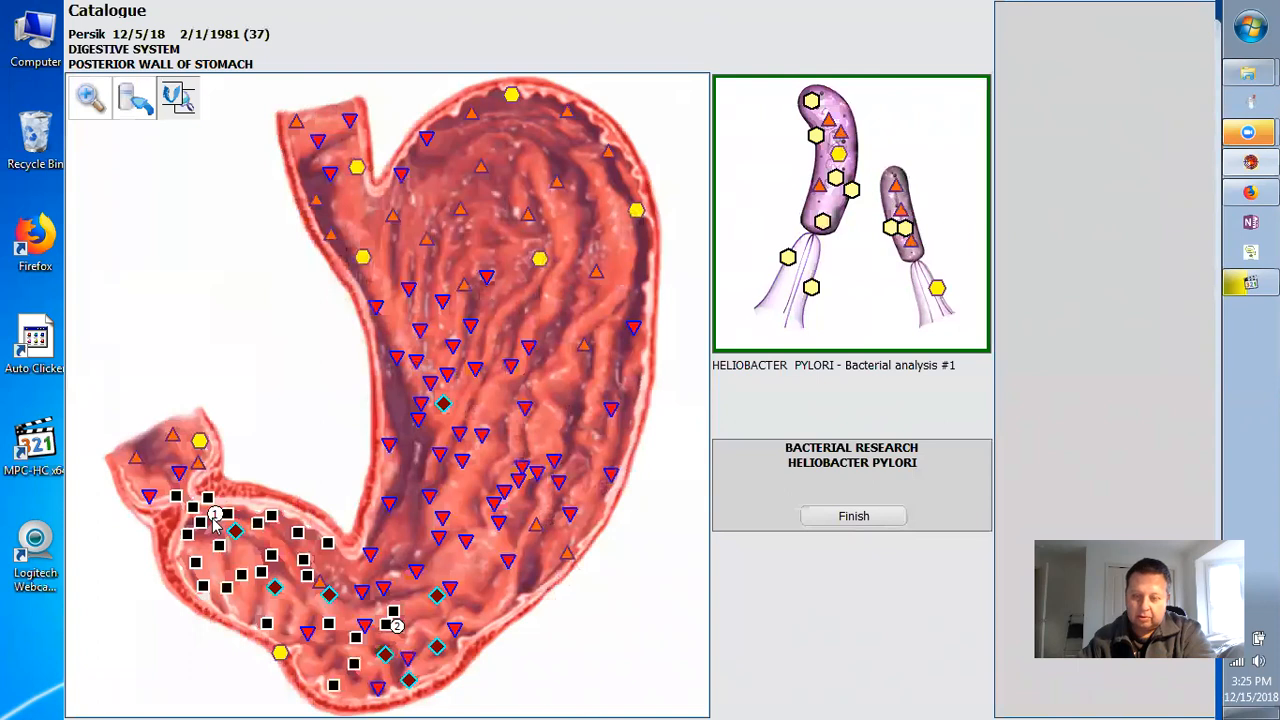
click(213, 519)
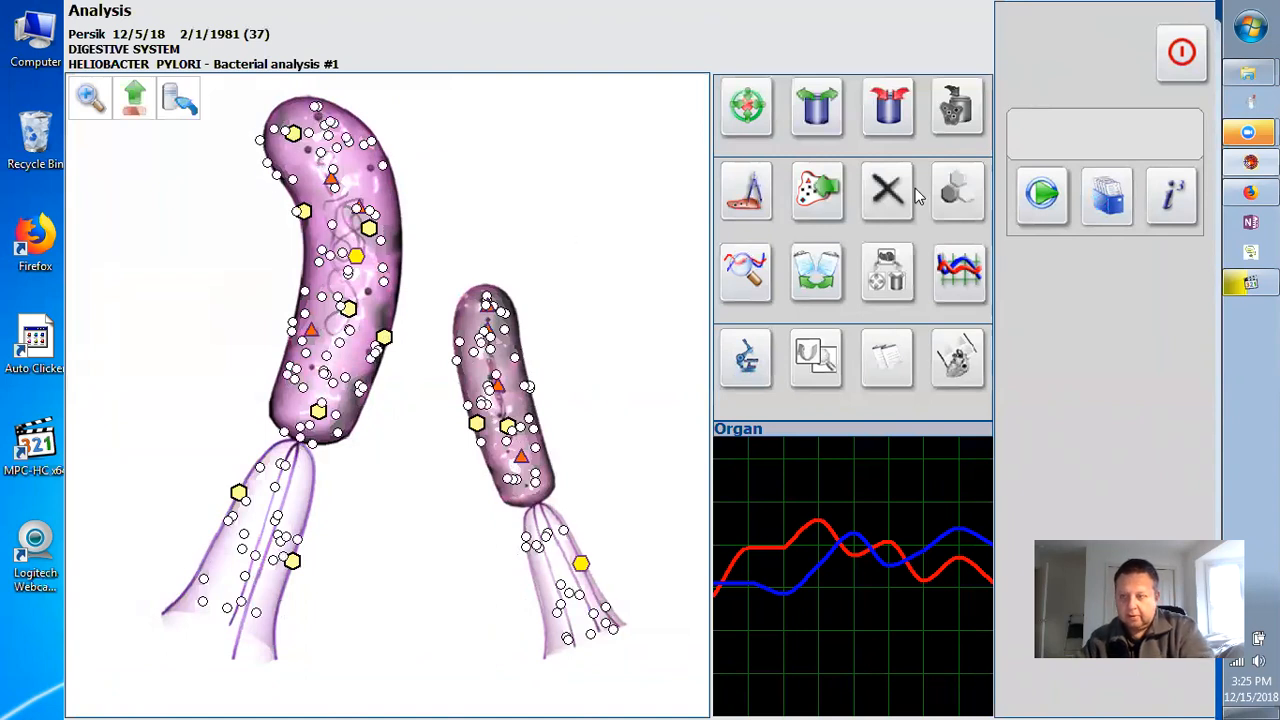
Research all points of Bacterial analysis #1, run META-therapy on it and decline the comparative analysis.
click(1043, 197)
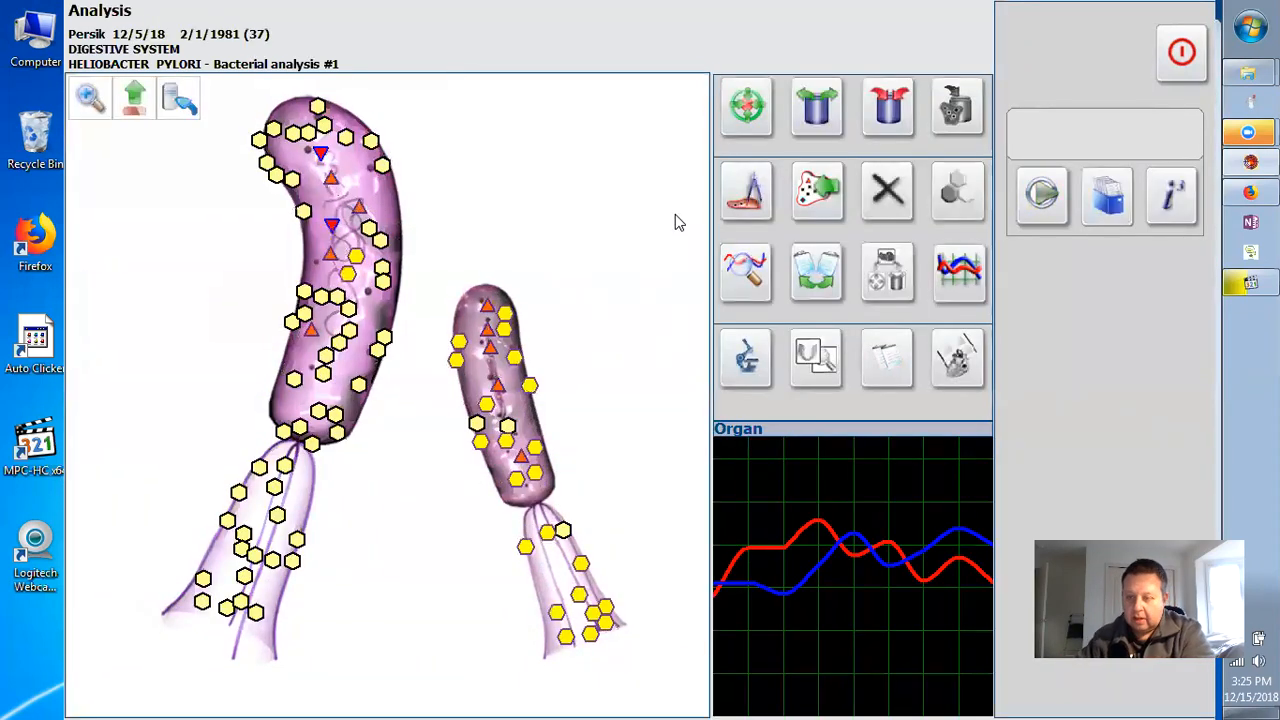
click(747, 105)
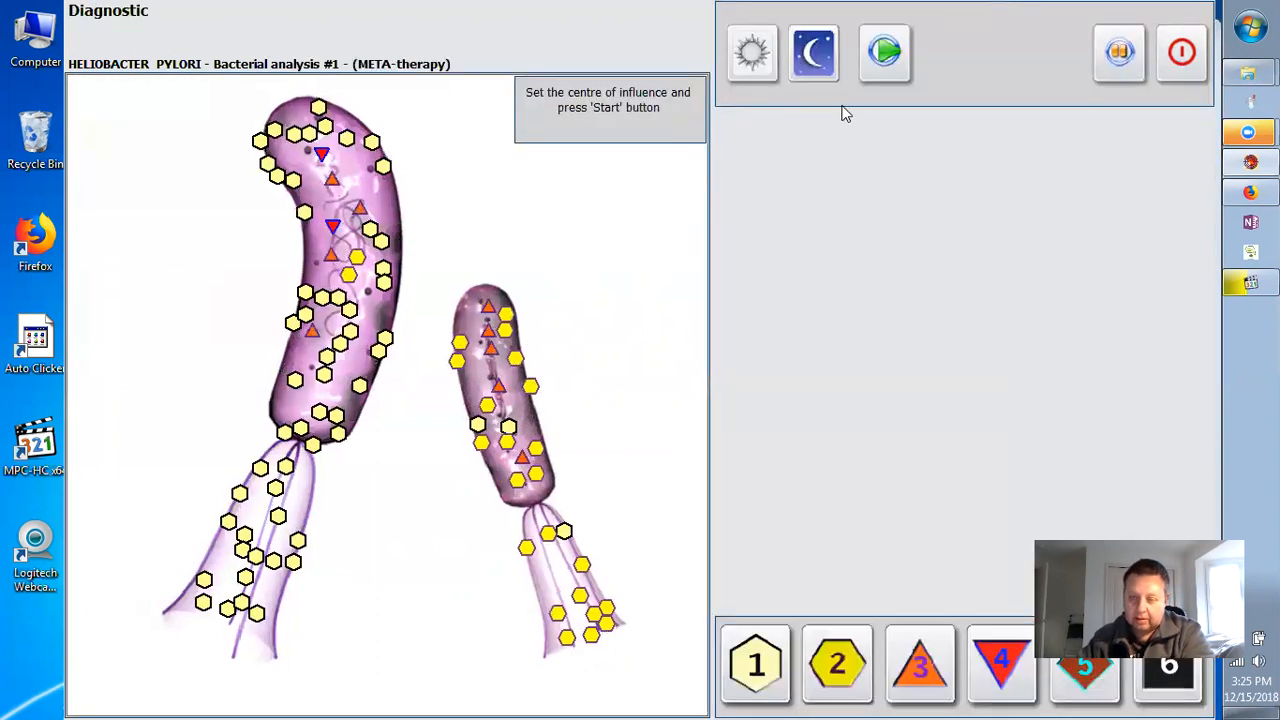
click(886, 55)
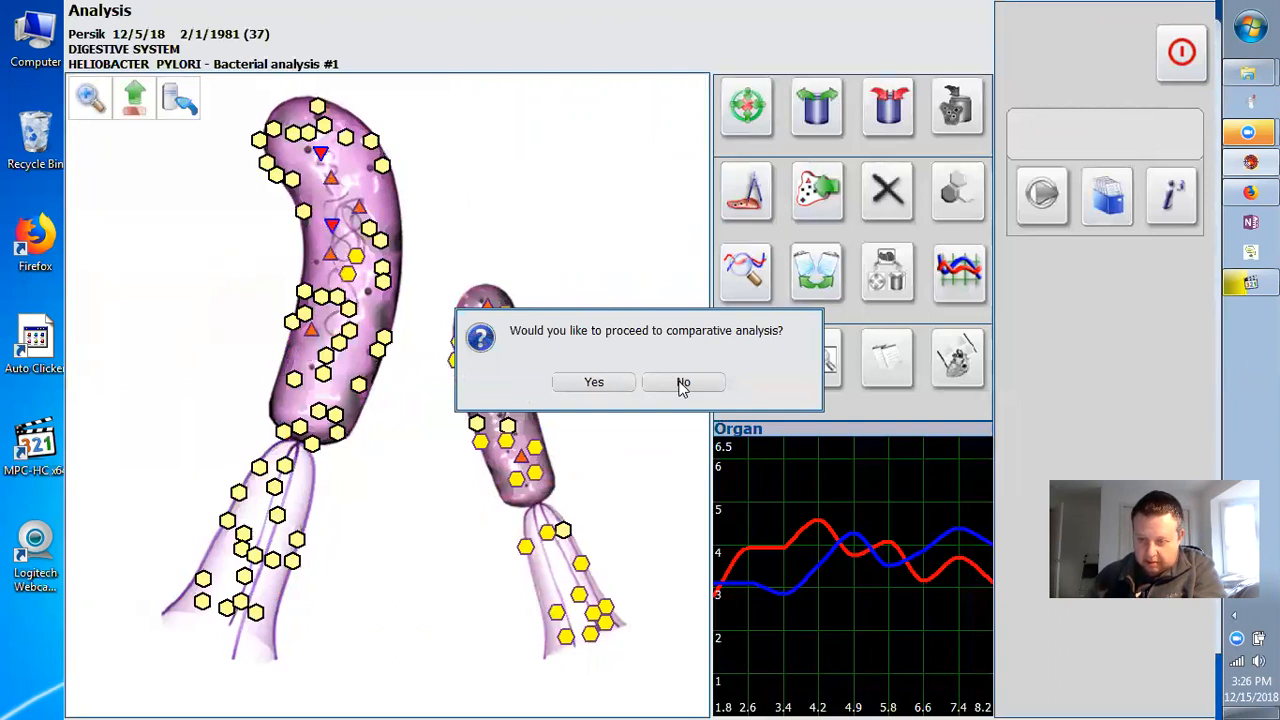
click(683, 385)
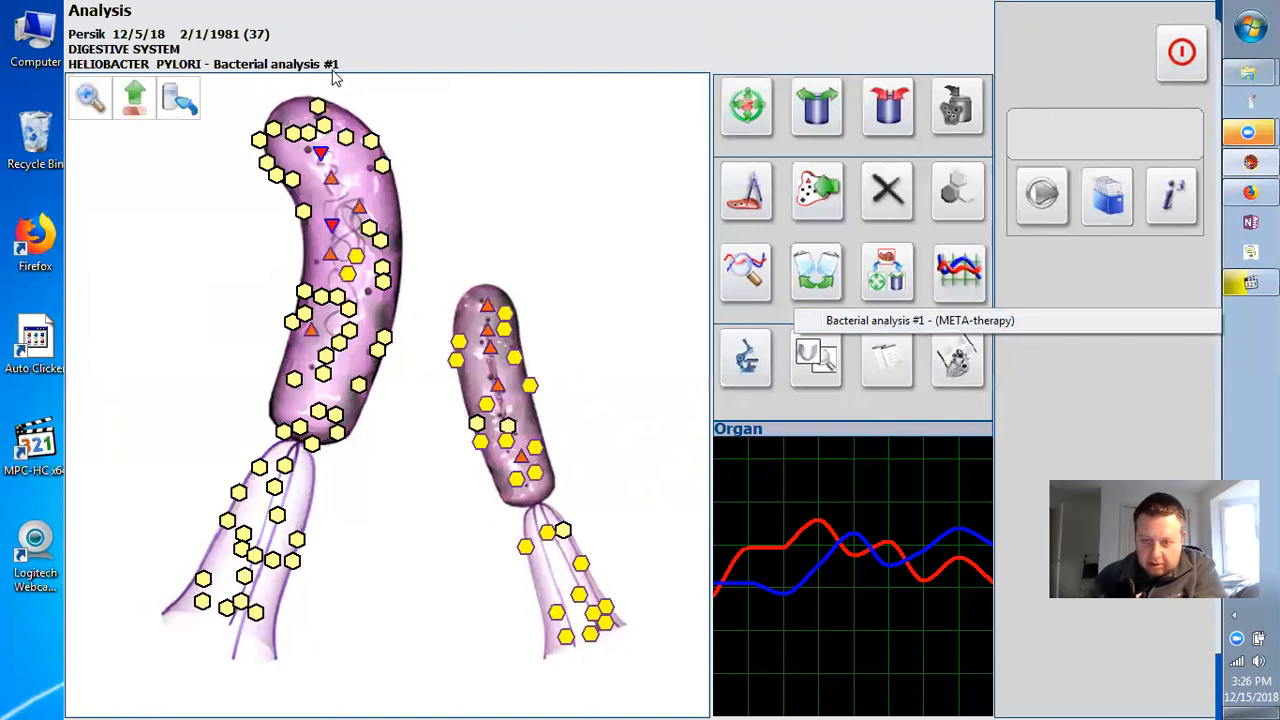
Open the META-therapy result of Bacterial analysis #1, run a second META-therapy on it and decline the comparative analysis.
click(908, 322)
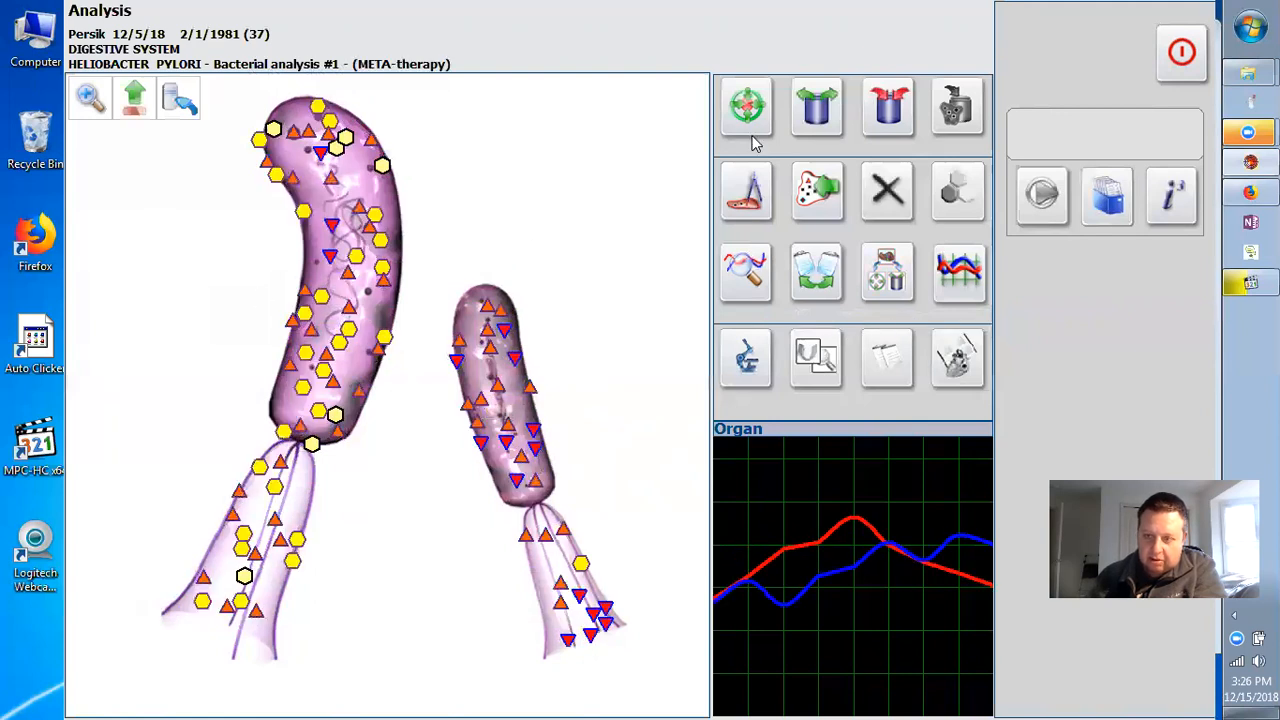
click(748, 106)
click(884, 78)
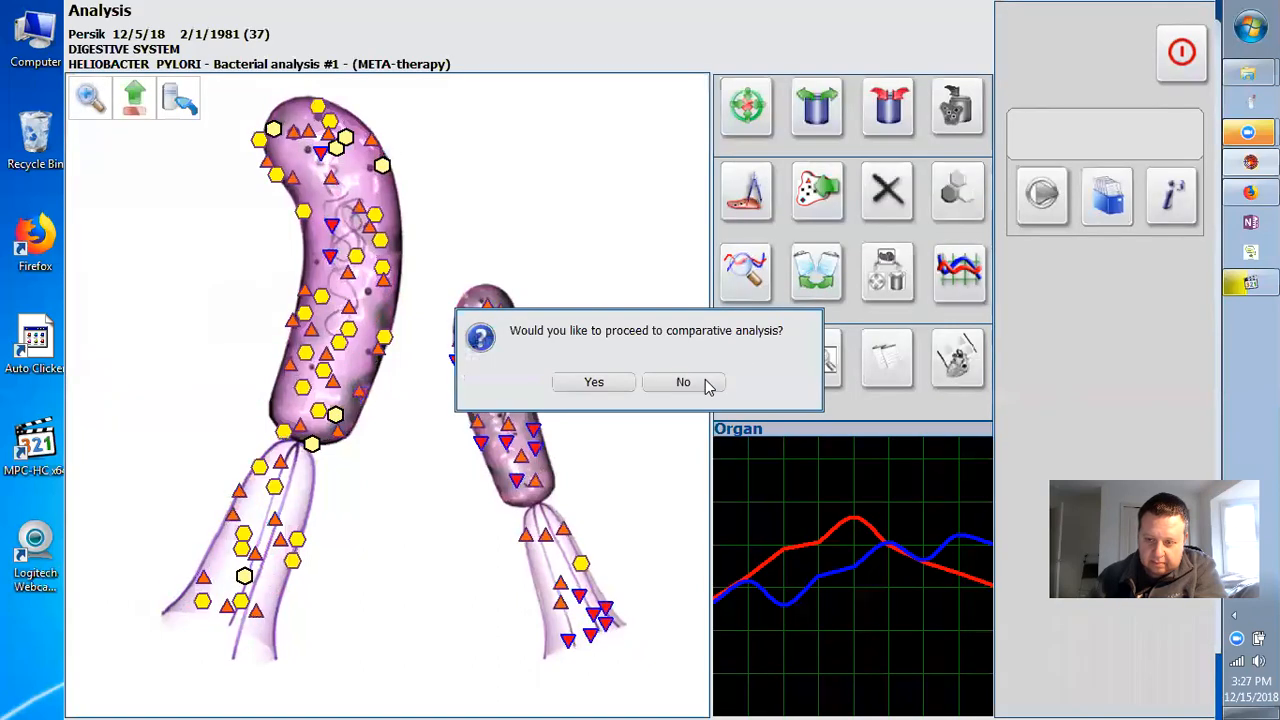
click(705, 383)
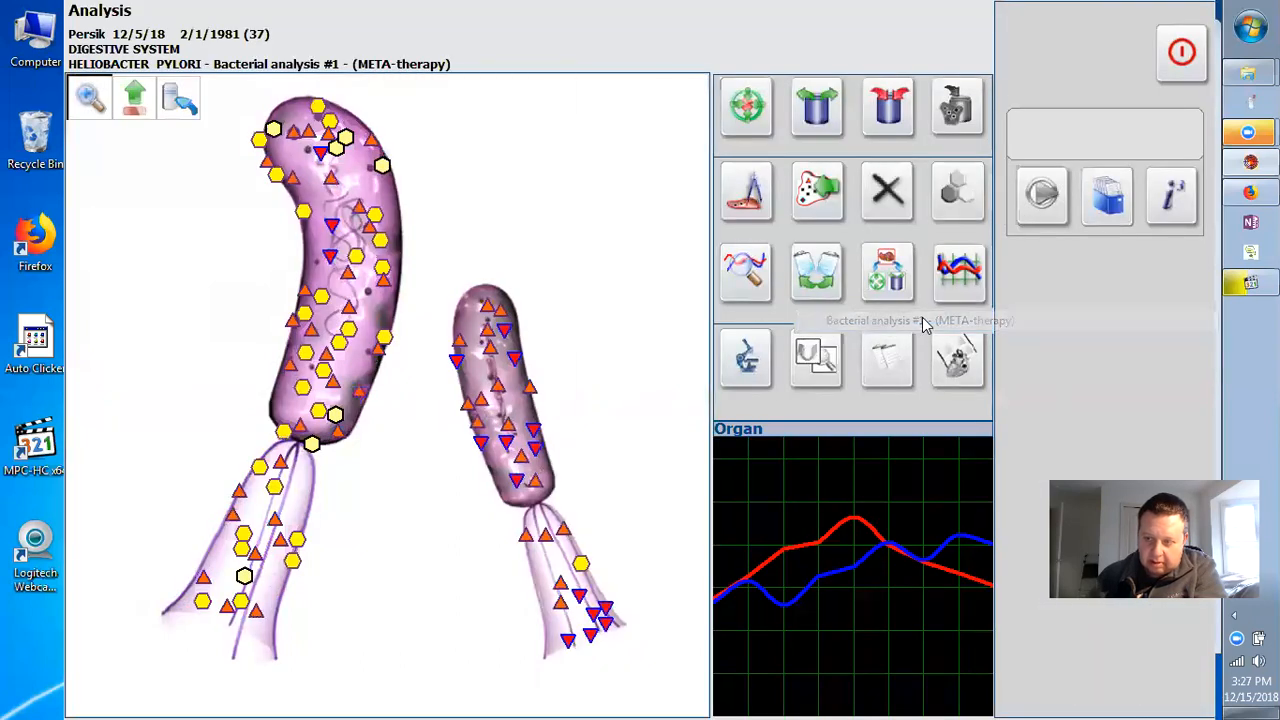
Run a third META-therapy on Bacterial analysis #1, decline the comparison and check the result against the HELIOBACTER PYLORI standard.
click(757, 117)
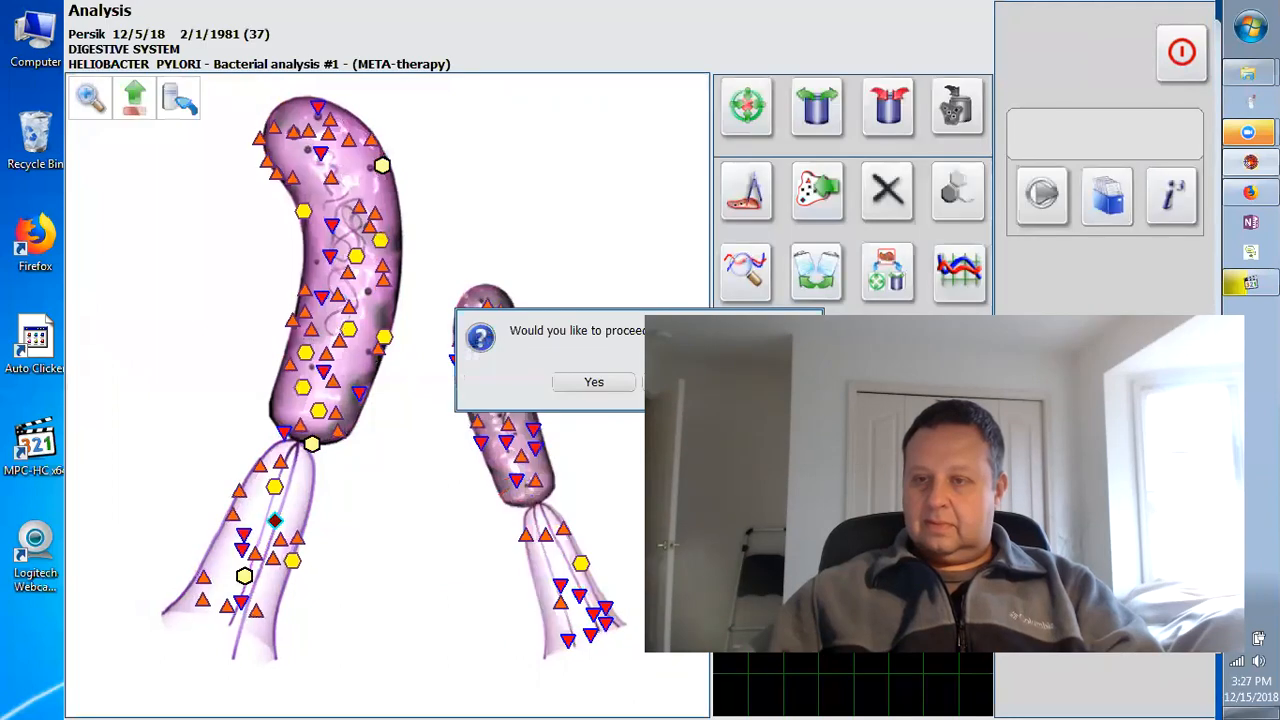
key(Return)
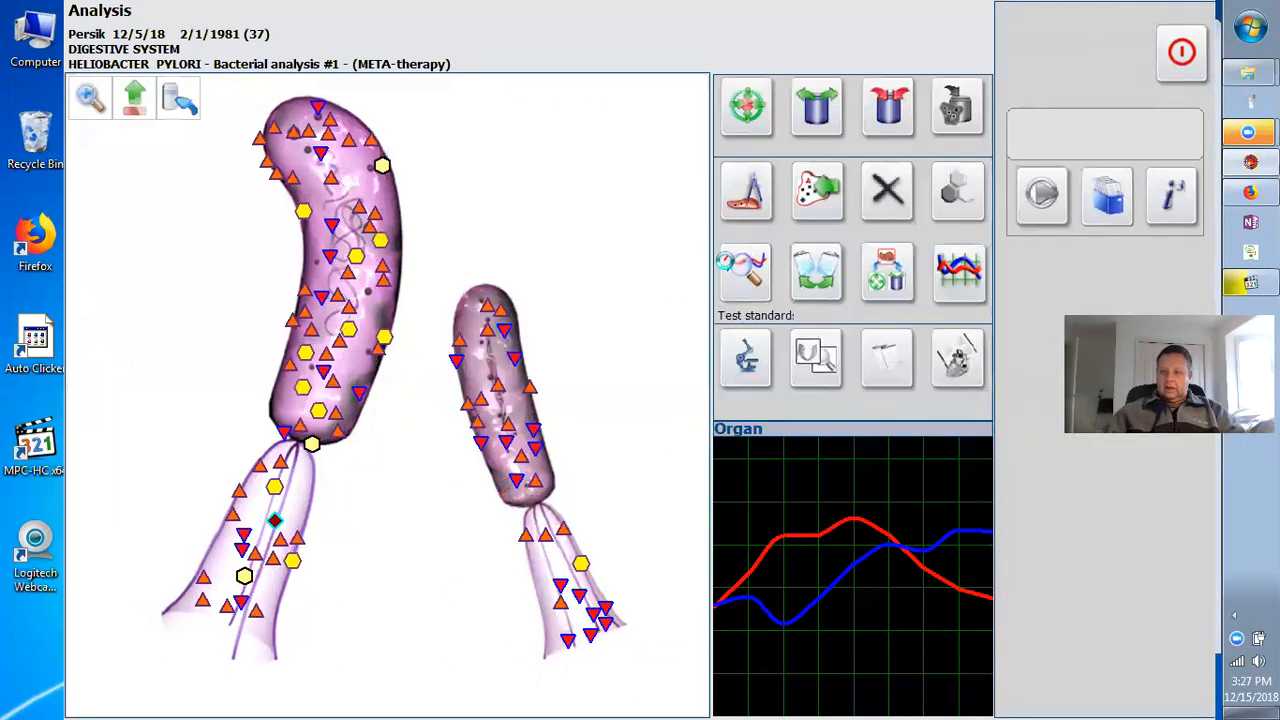
click(952, 110)
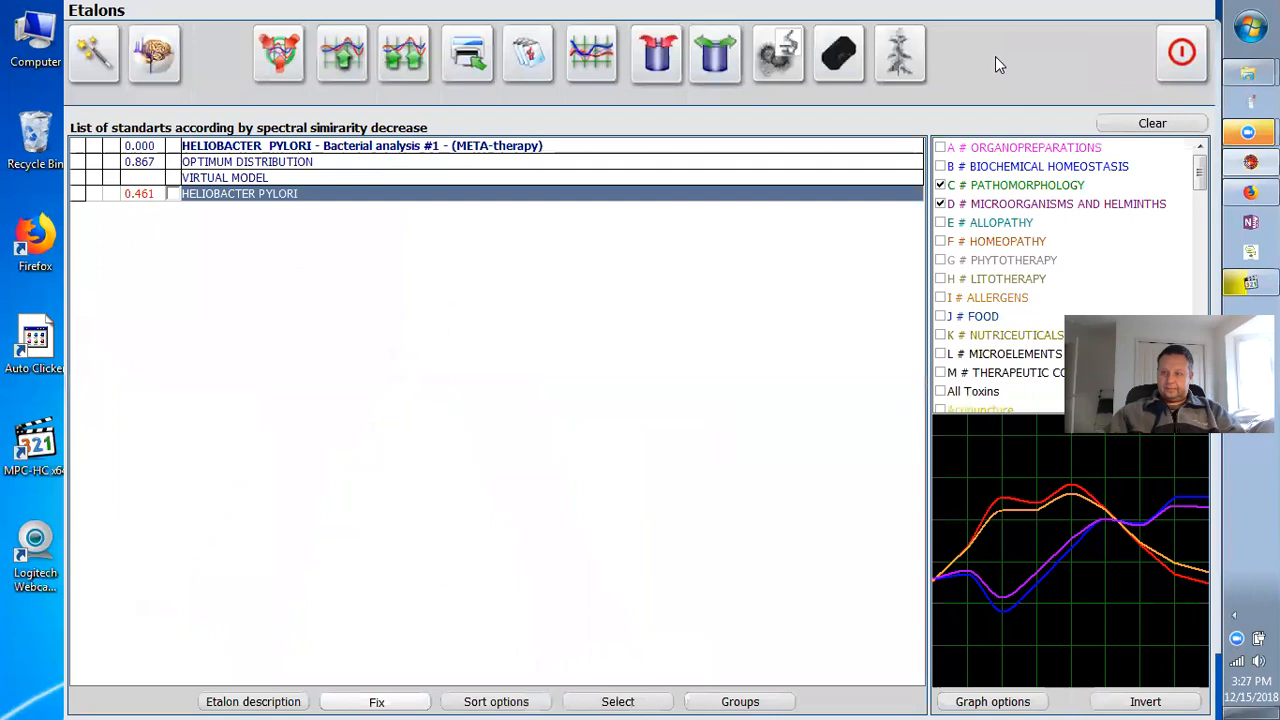
click(1181, 50)
Open the newest META-therapy result, run a fourth META-therapy without comparative analysis and review its spectral similarity to HELIOBACTER PYLORI.
click(908, 275)
click(920, 342)
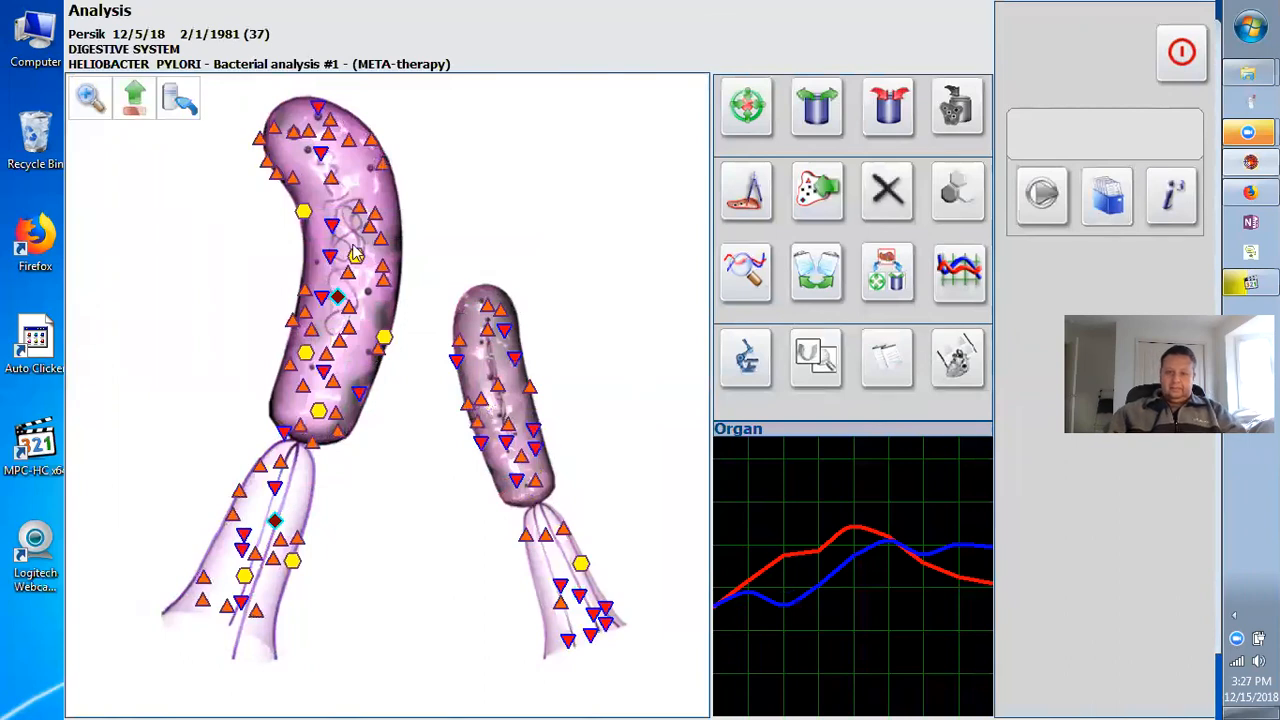
click(745, 110)
click(905, 60)
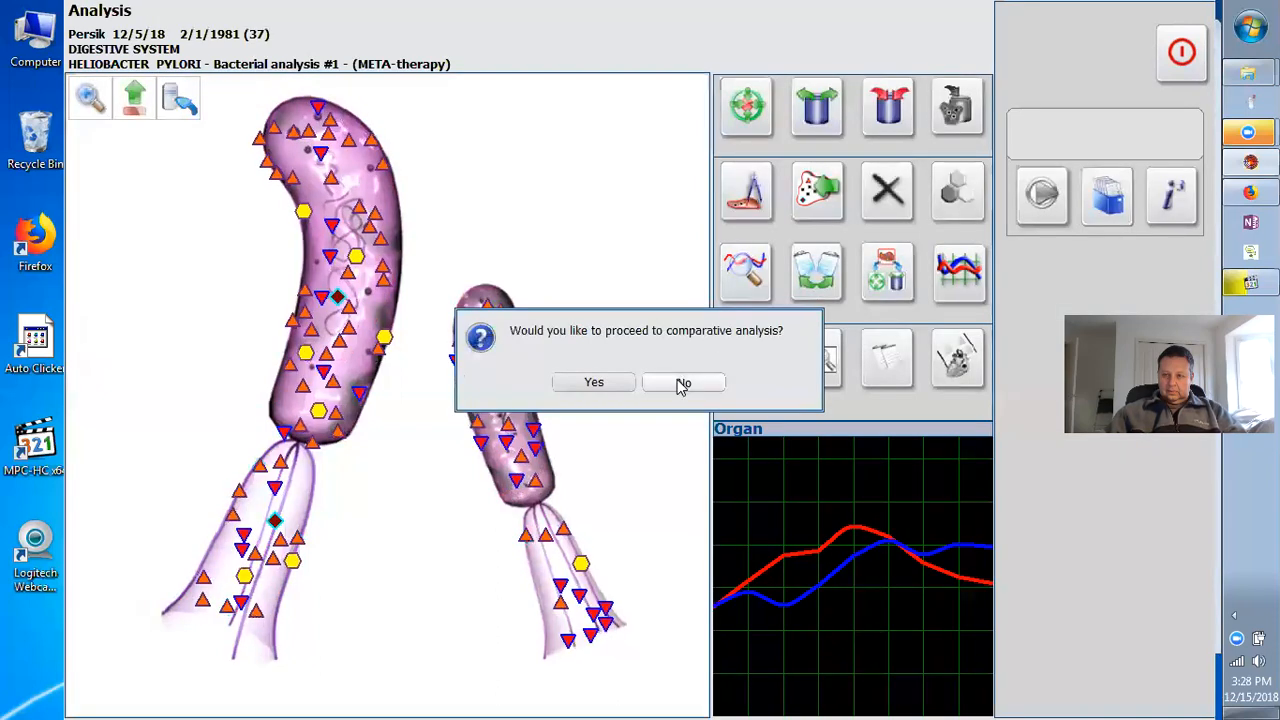
click(680, 384)
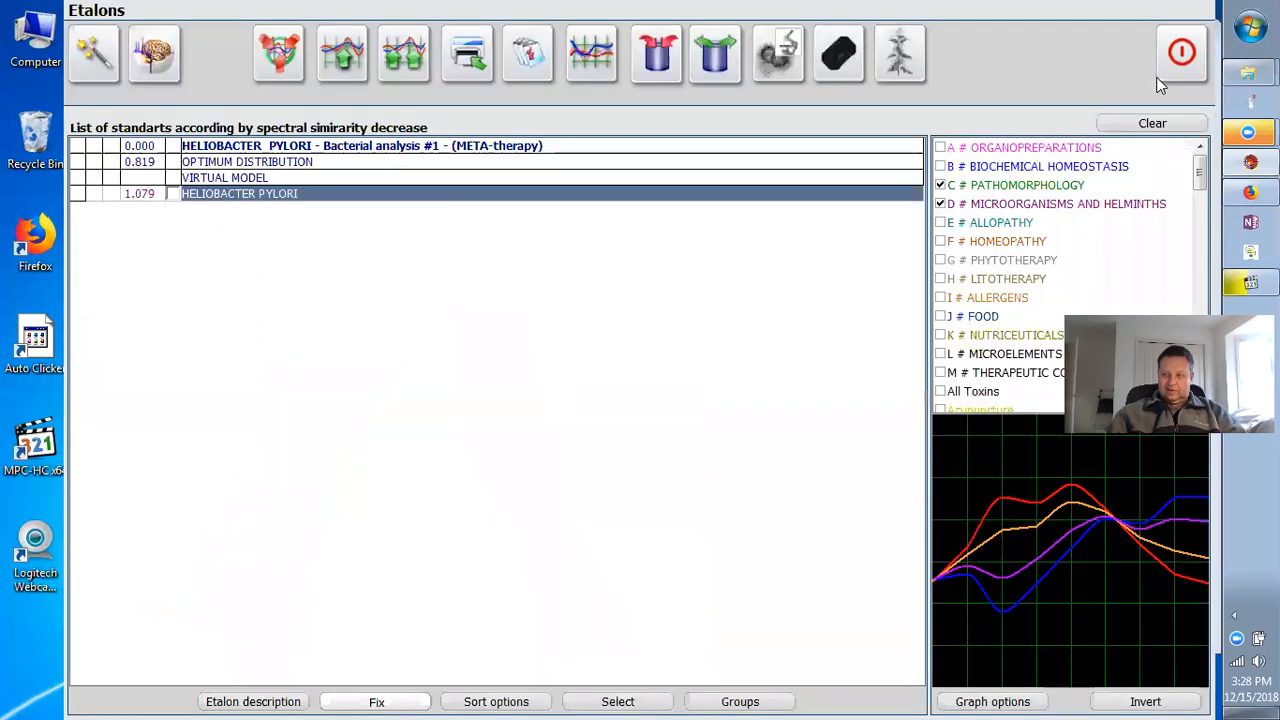
click(1175, 68)
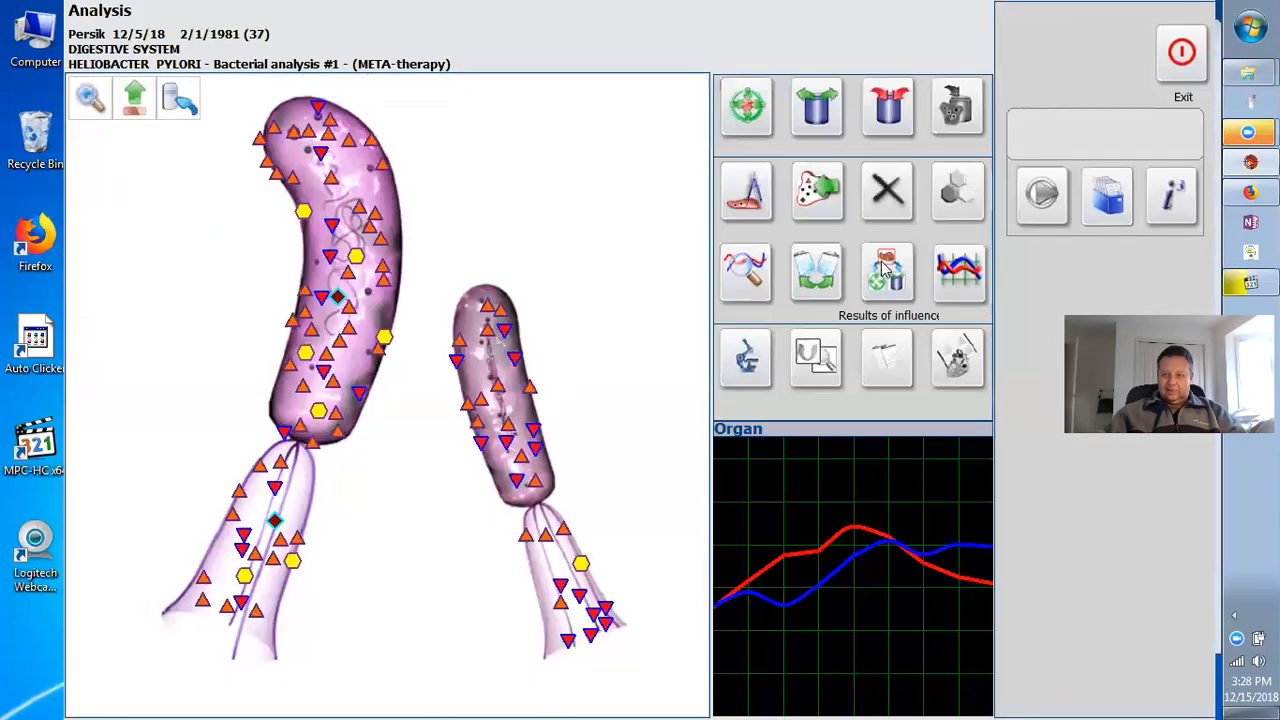
Open the fourth META-therapy result, run a fifth META-therapy and proceed to the comparative analysis.
click(885, 275)
click(910, 364)
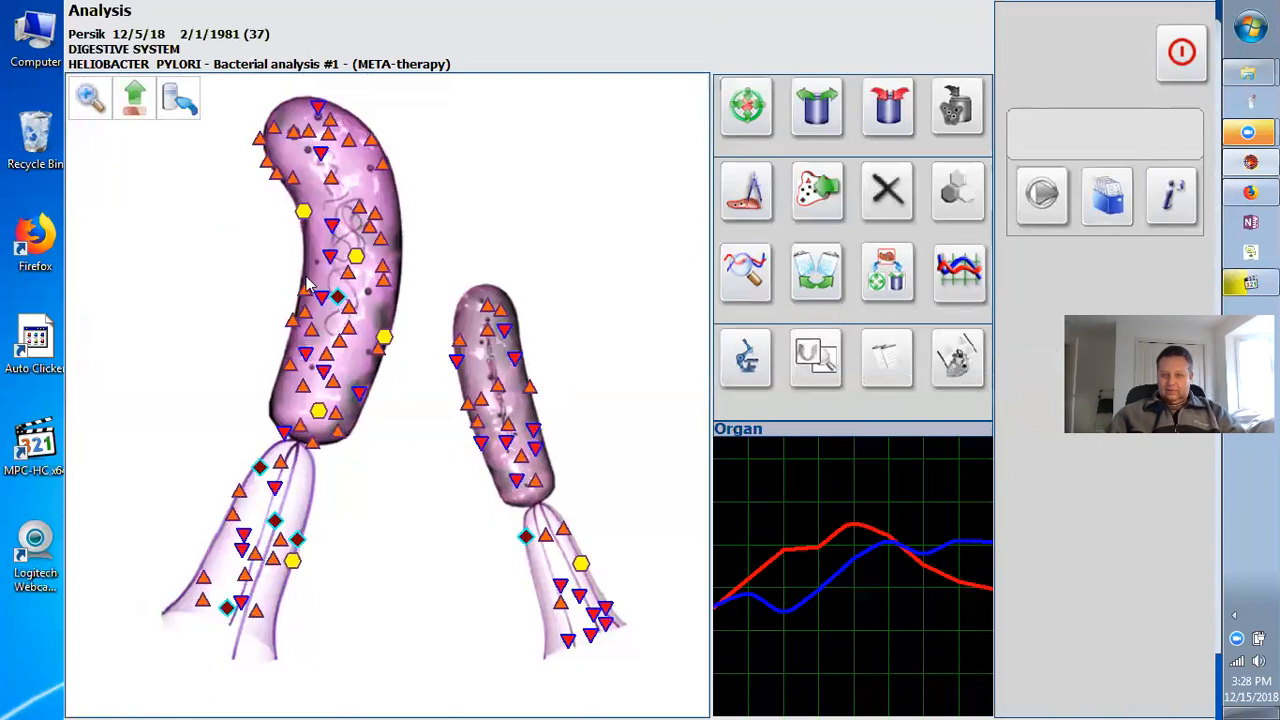
click(750, 110)
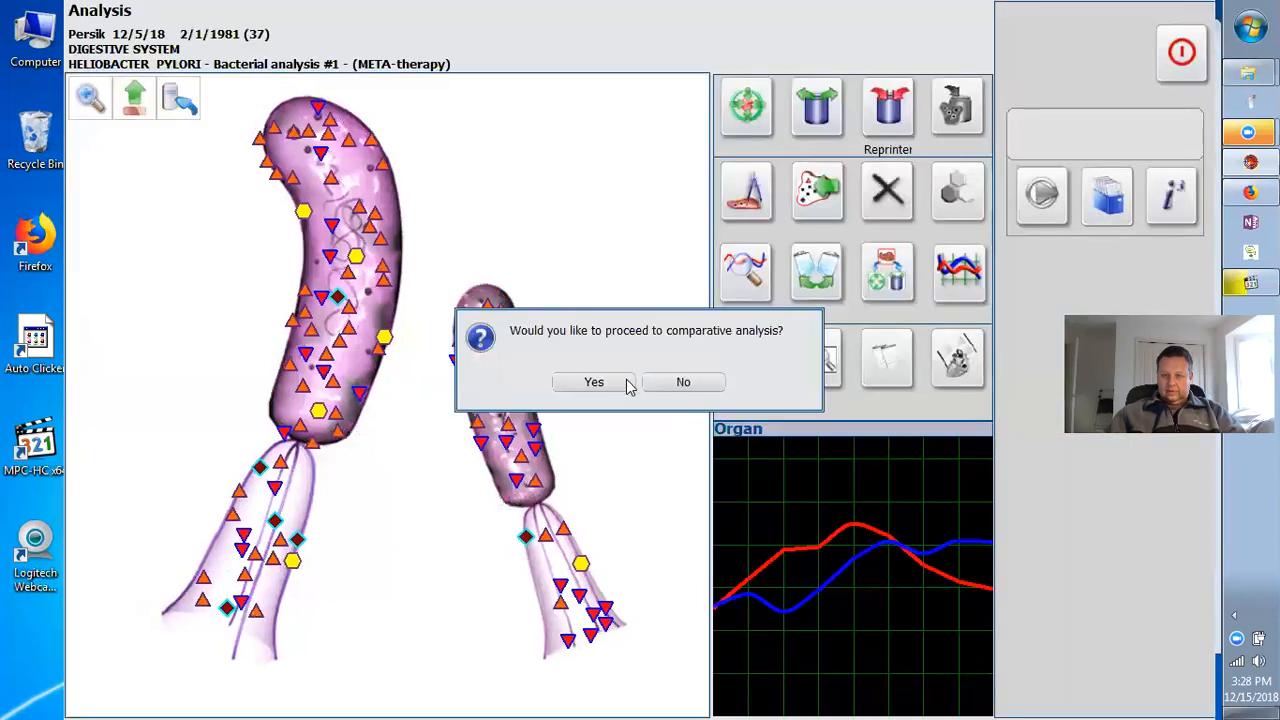
click(603, 386)
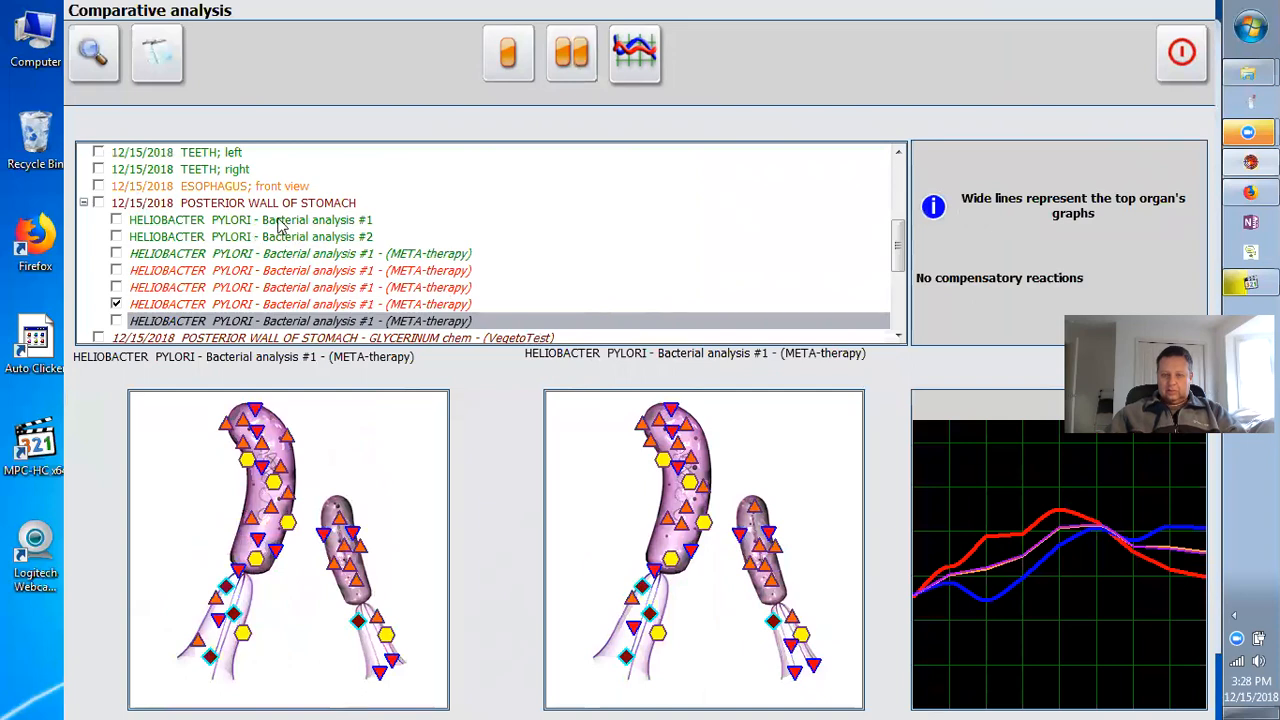
Set the original HELIOBACTER PYLORI Bacterial analysis #1 as the reference for the comparison in place of the META-therapy result.
click(300, 220)
click(366, 240)
click(360, 225)
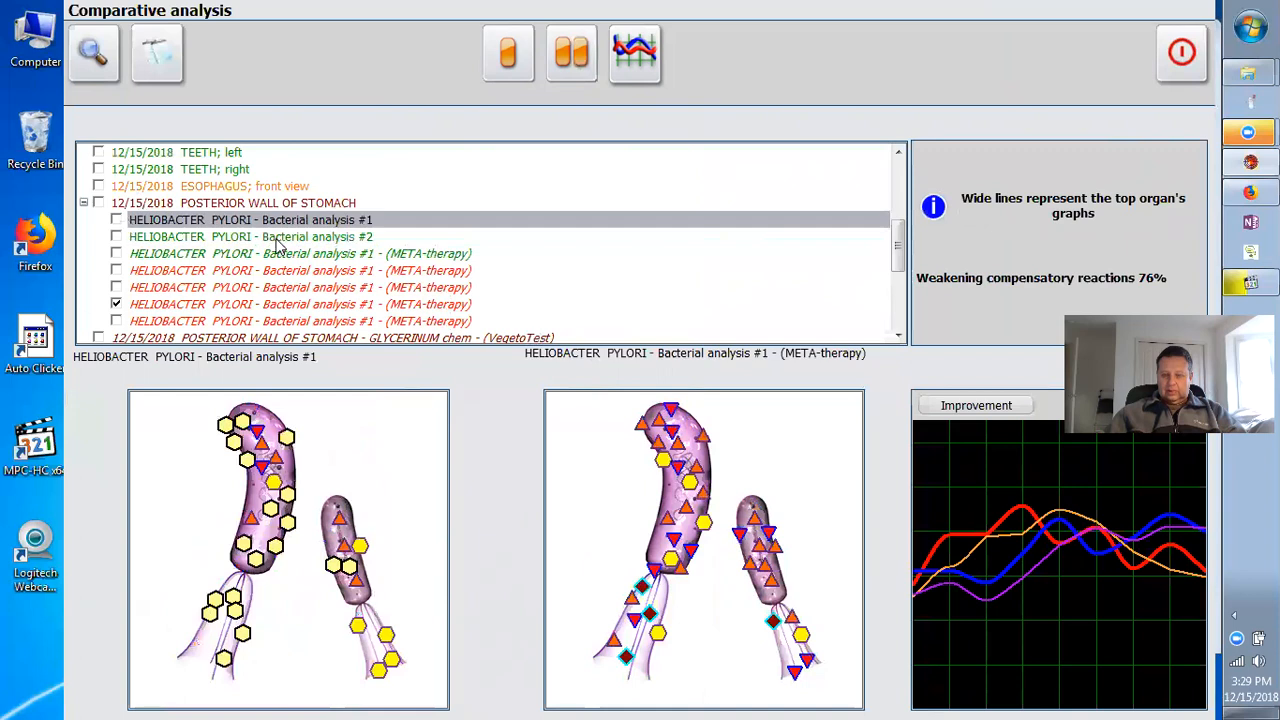
click(362, 254)
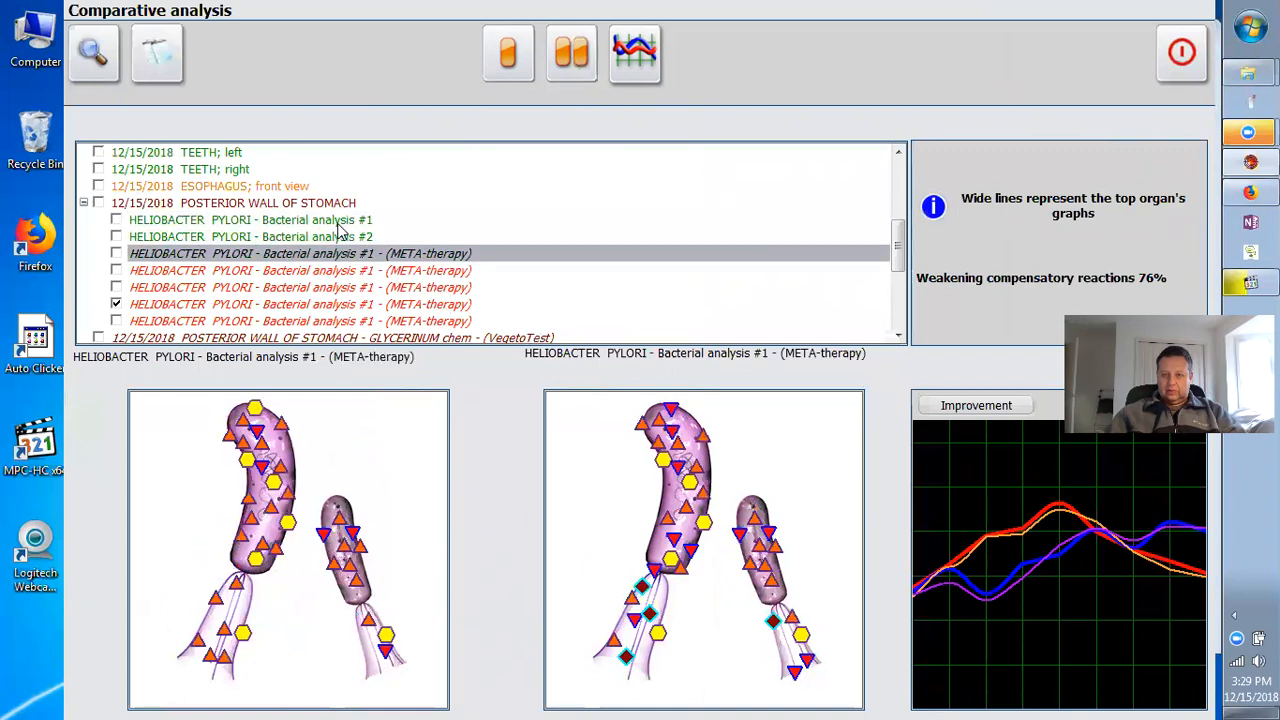
click(342, 222)
click(116, 221)
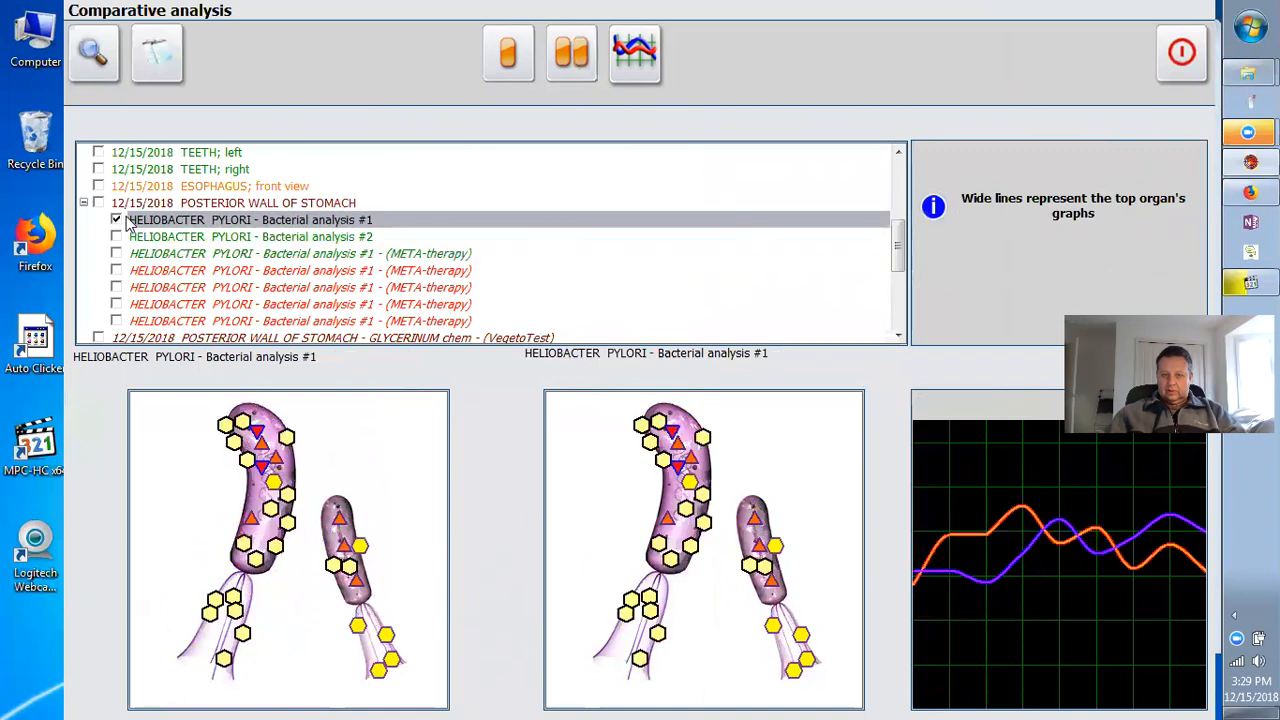
Compare Bacterial analysis #1 with each of the five META-therapy results and view the worsening points for the last one.
click(289, 255)
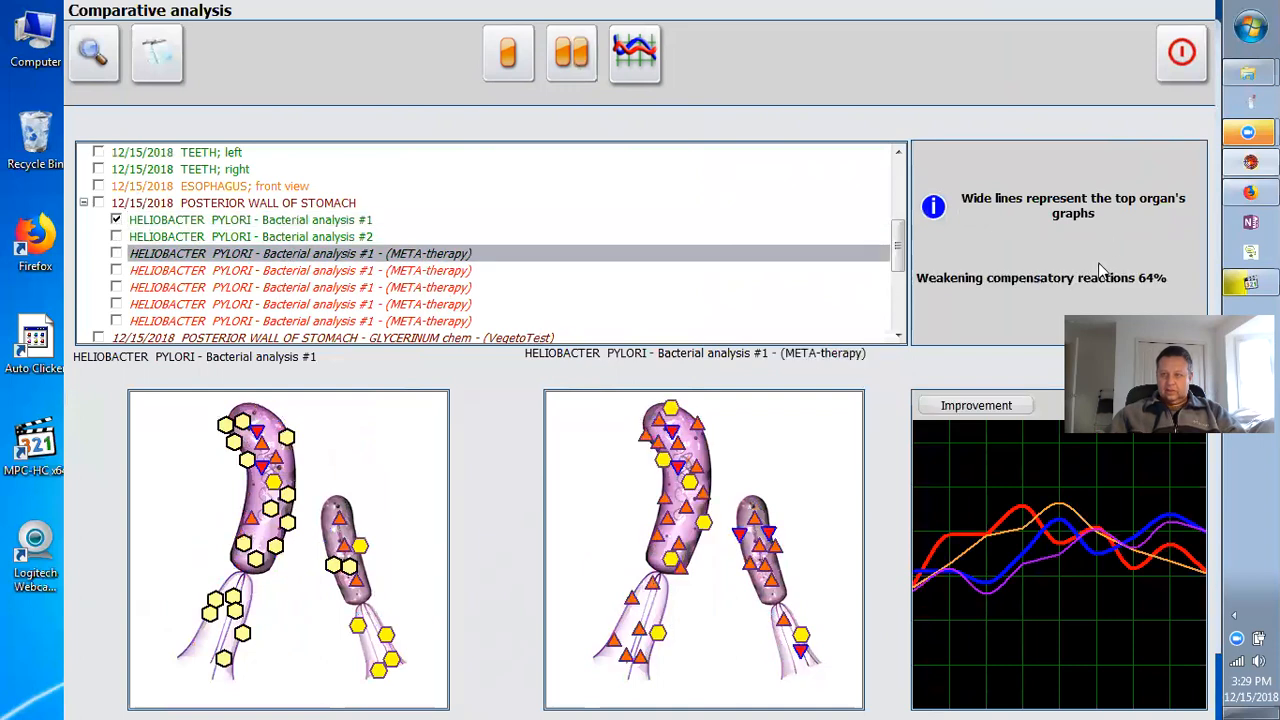
click(381, 272)
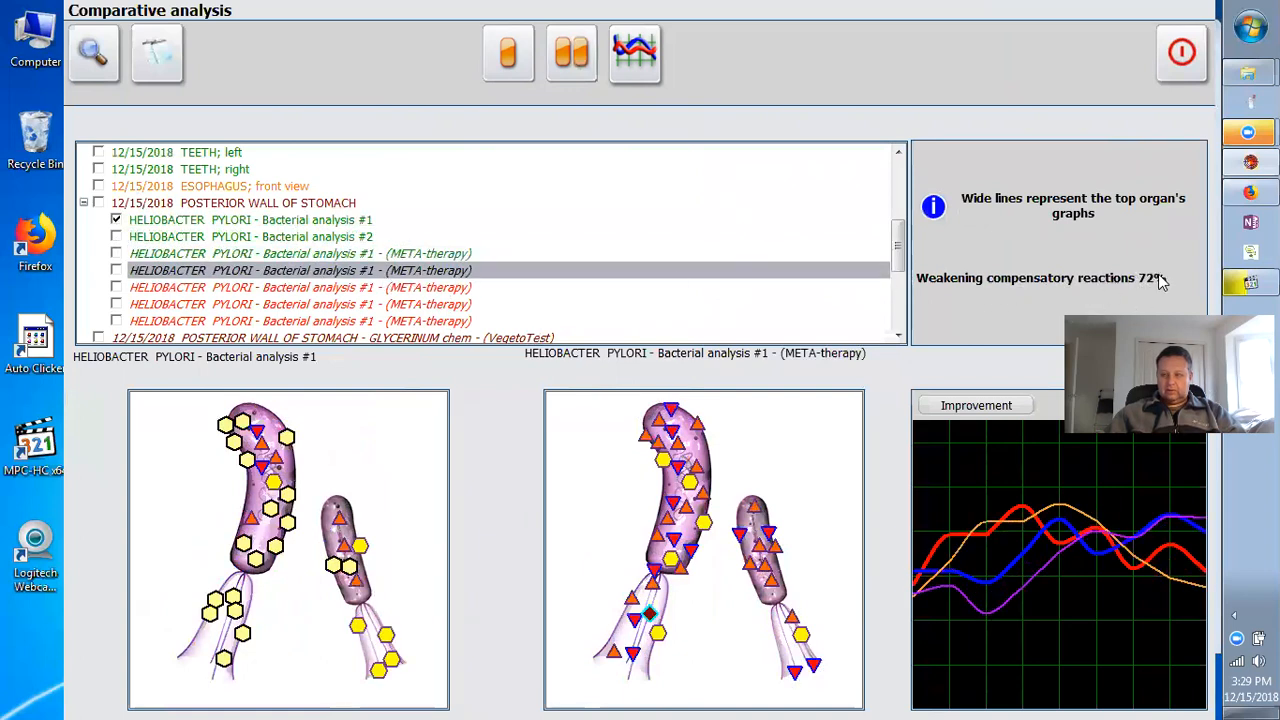
click(404, 288)
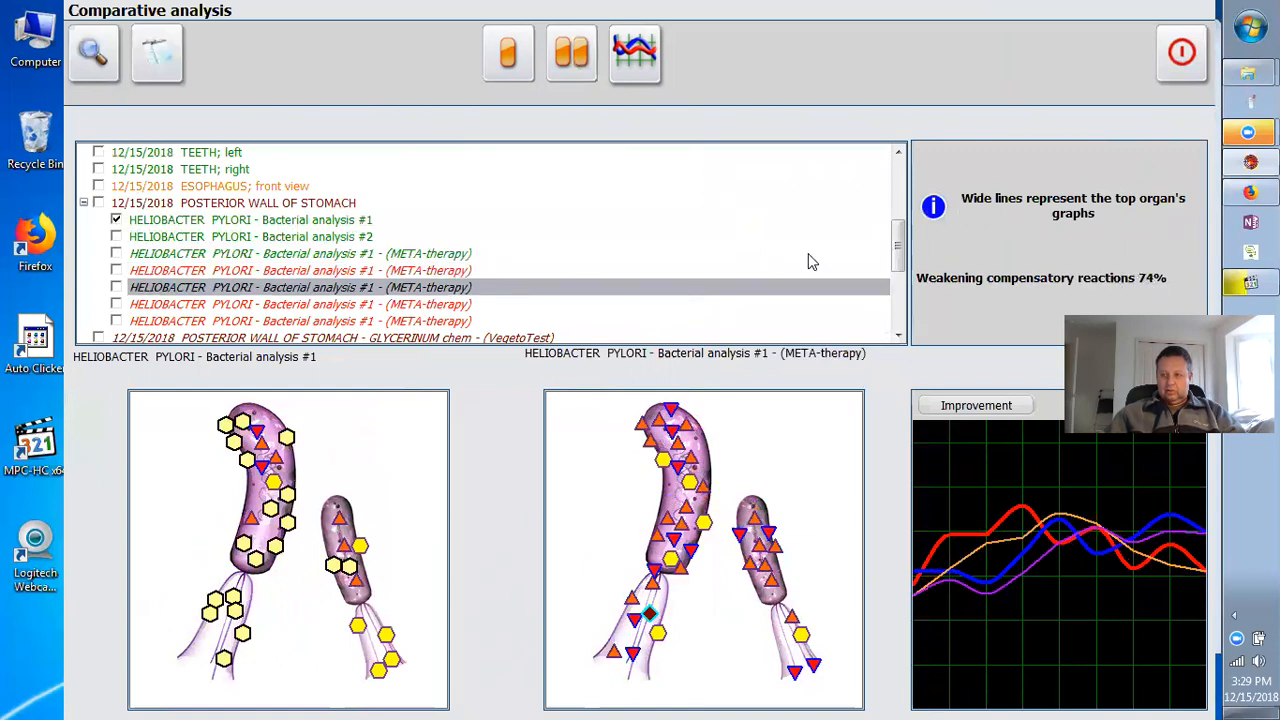
click(407, 306)
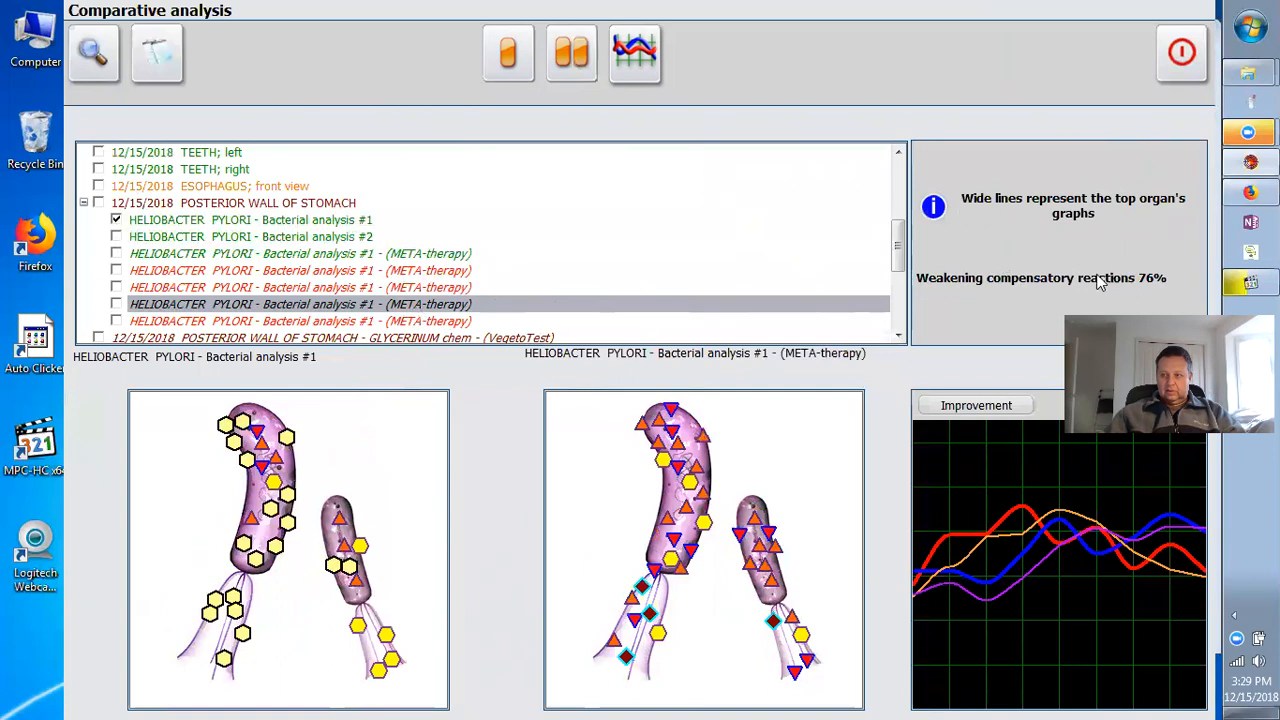
click(325, 322)
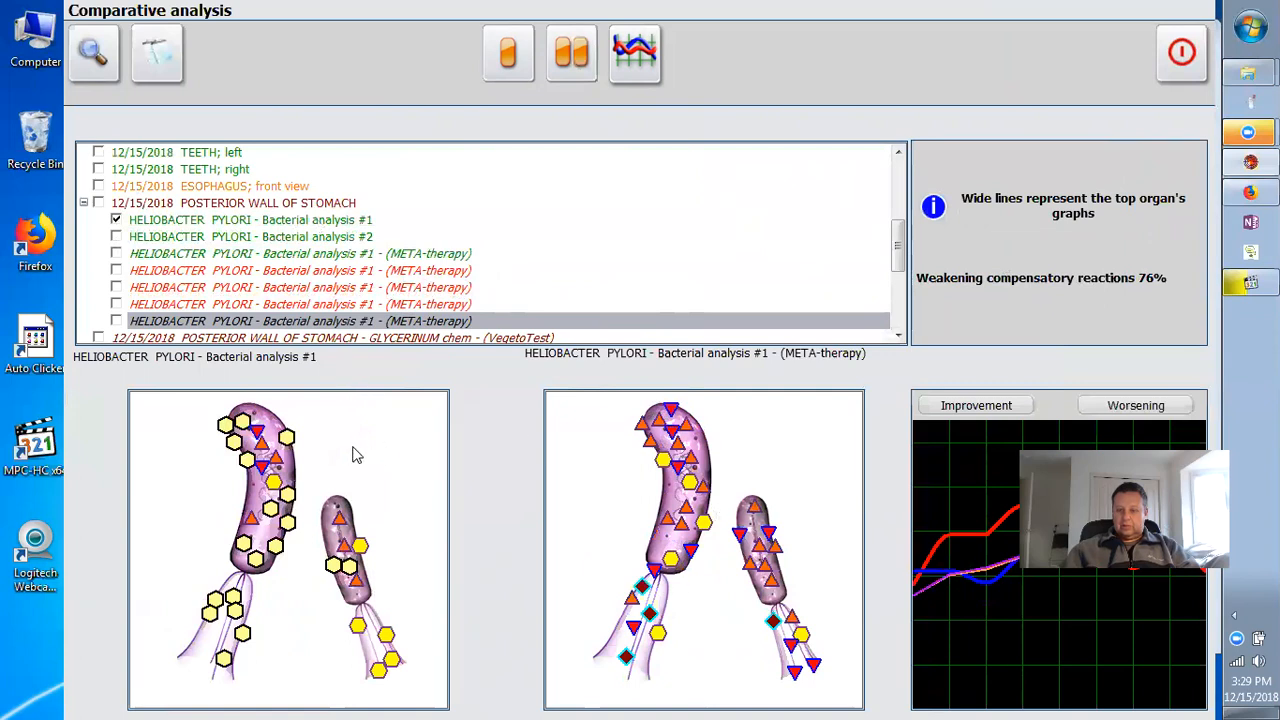
click(1137, 404)
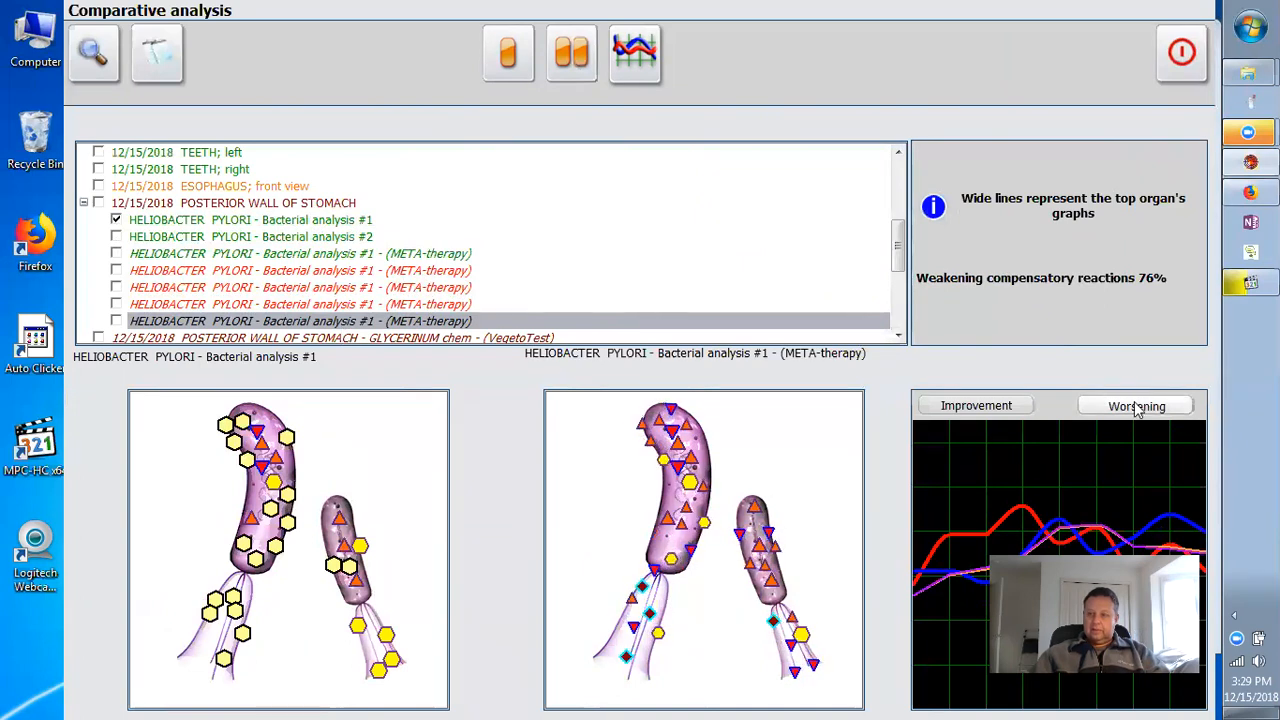
Return to the posterior wall of stomach, show its bacterial research points and preview HELIOBACTER PYLORI Bacterial analysis #2.
click(1174, 67)
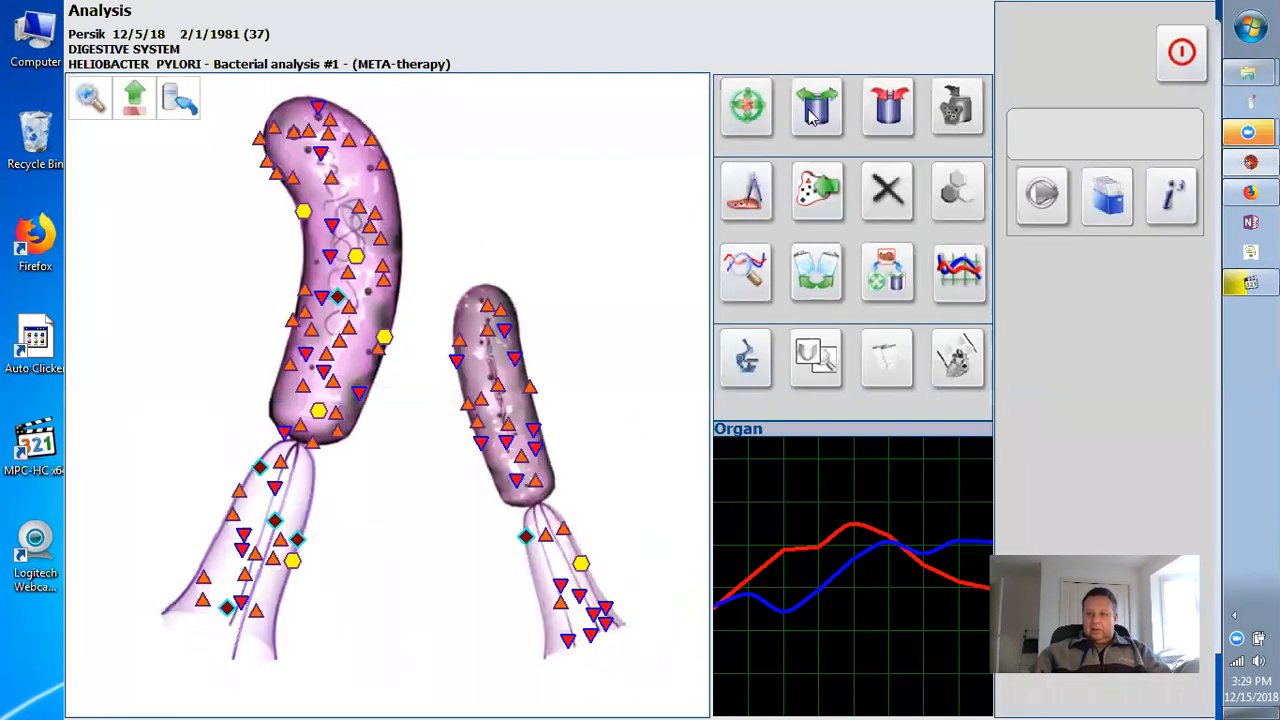
click(135, 103)
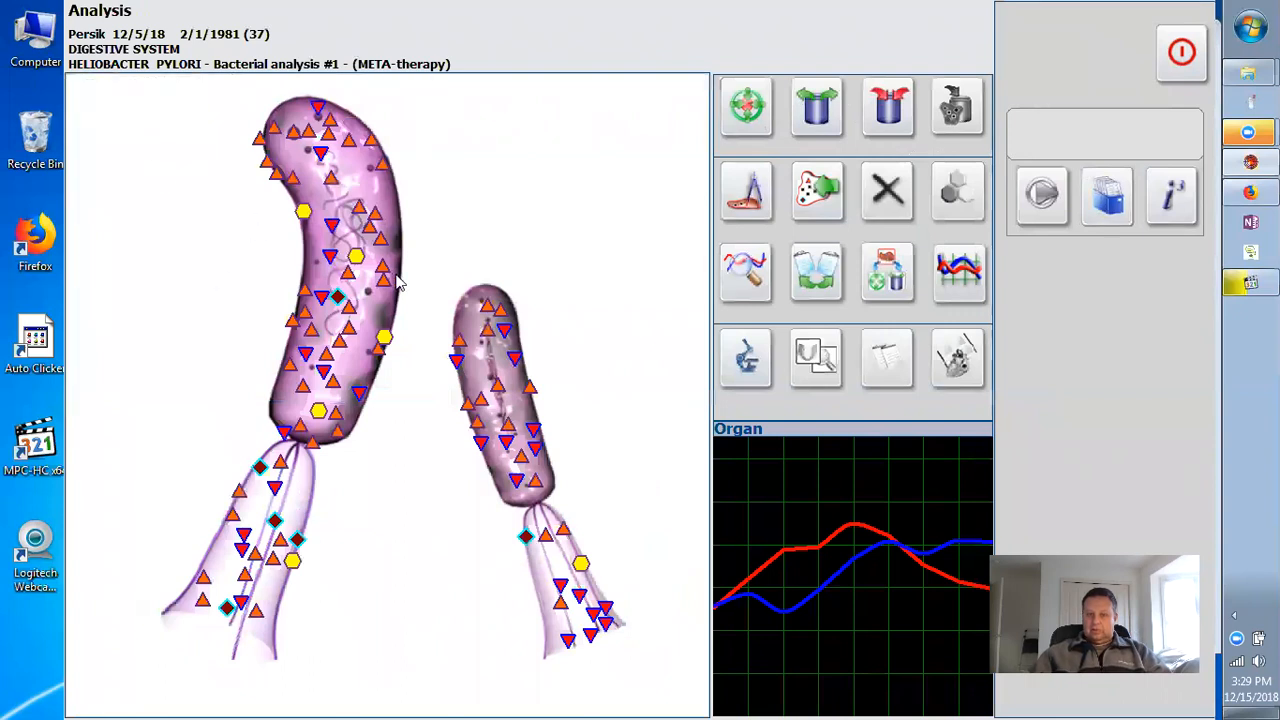
click(133, 108)
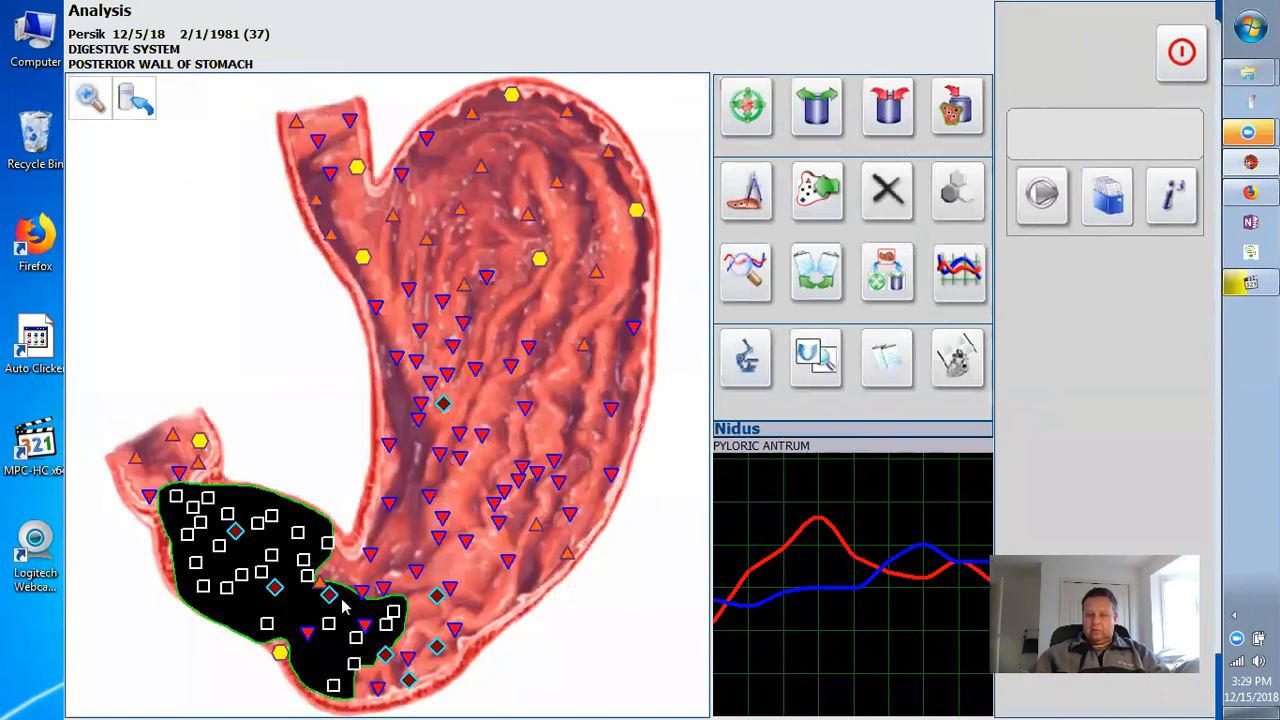
click(736, 372)
click(396, 622)
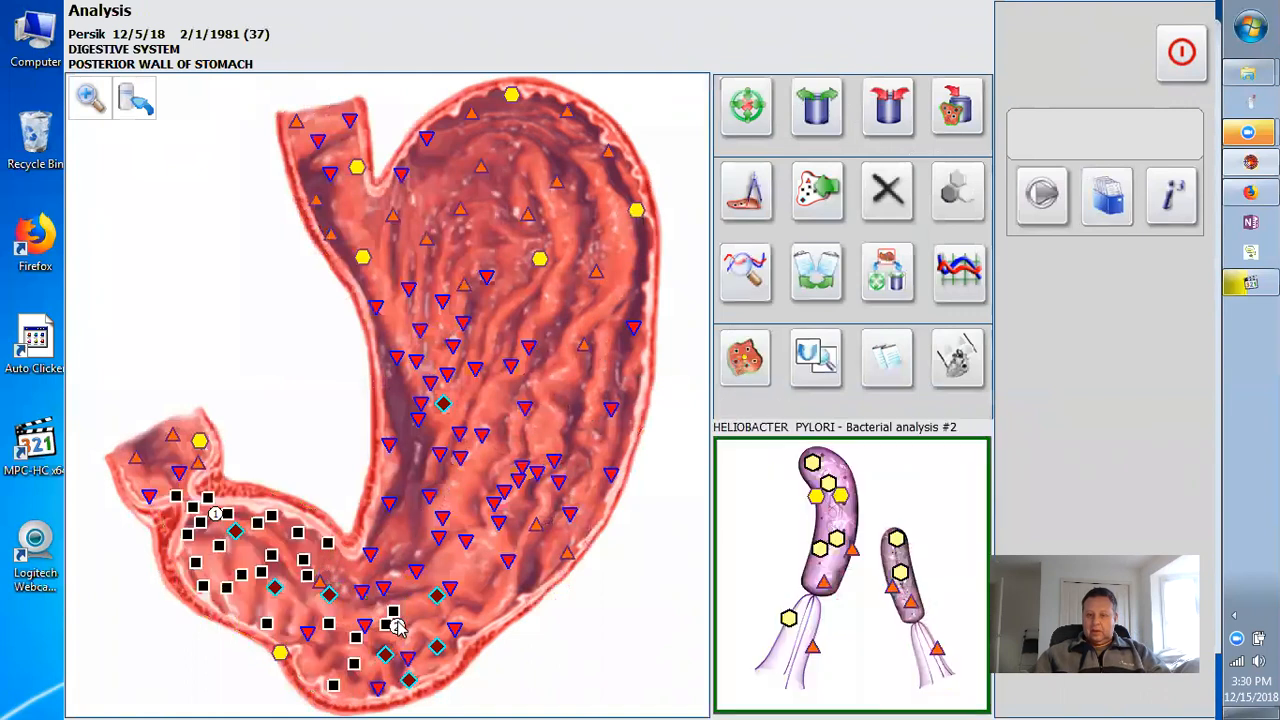
Open HELIOBACTER PYLORI Bacterial analysis #2 and fill both bacteria and their flagella with scan points.
click(396, 626)
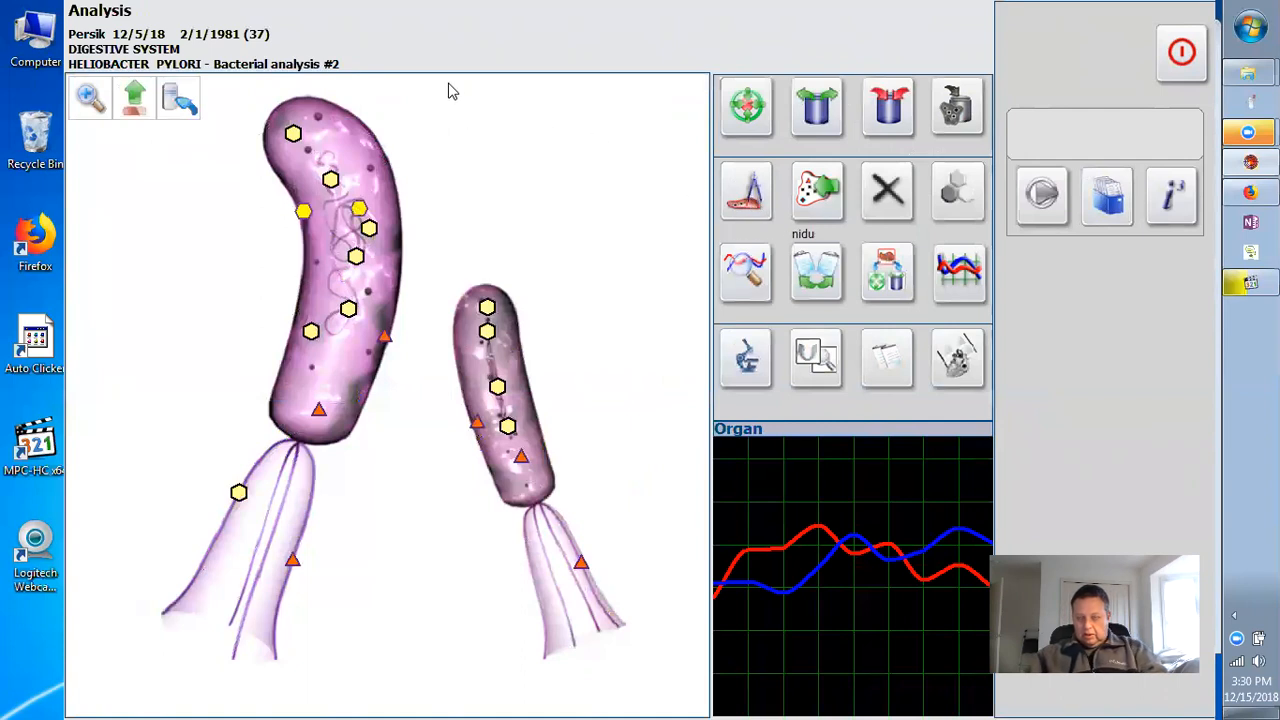
mouse_move(336, 113)
mouse_down()
mouse_move(328, 142)
mouse_move(351, 229)
mouse_move(326, 350)
mouse_move(350, 311)
mouse_move(296, 302)
mouse_move(384, 258)
mouse_move(299, 556)
mouse_move(237, 610)
mouse_move(189, 588)
mouse_move(272, 502)
mouse_move(237, 526)
mouse_move(297, 448)
mouse_move(255, 452)
mouse_move(302, 498)
mouse_move(486, 586)
mouse_move(594, 660)
mouse_move(585, 615)
mouse_move(495, 446)
mouse_move(483, 390)
mouse_move(507, 330)
mouse_move(485, 336)
mouse_move(517, 397)
mouse_move(548, 527)
mouse_move(530, 510)
mouse_move(603, 563)
mouse_move(538, 578)
mouse_move(537, 600)
mouse_move(600, 564)
mouse_up()
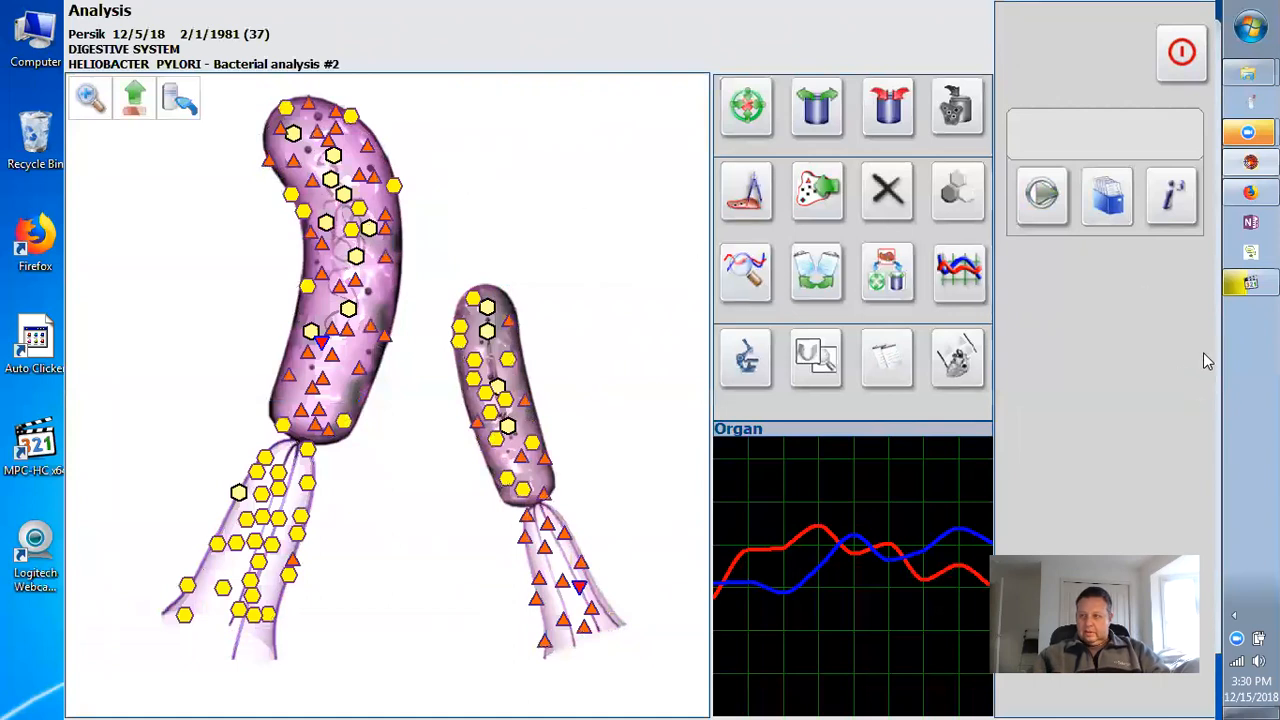
Bring up Auto Clicker, review its start/stop key and click interval settings, and hide it back to the system tray.
click(1249, 30)
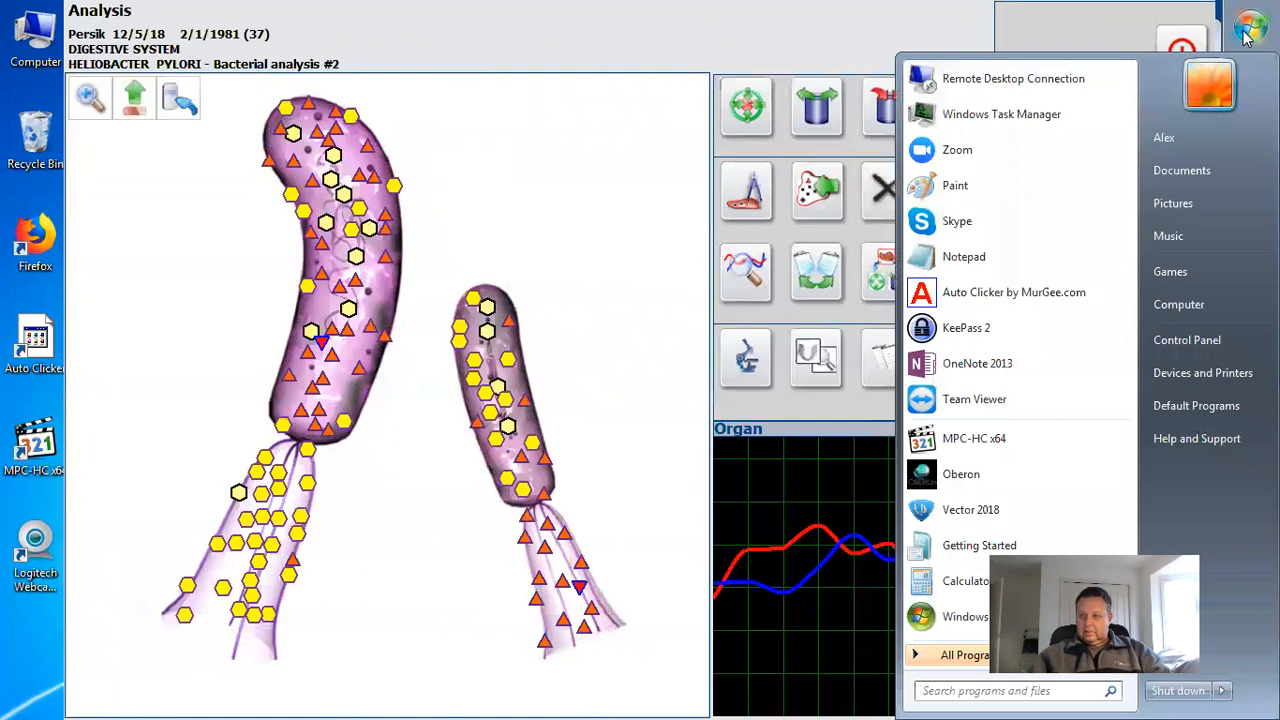
click(1247, 35)
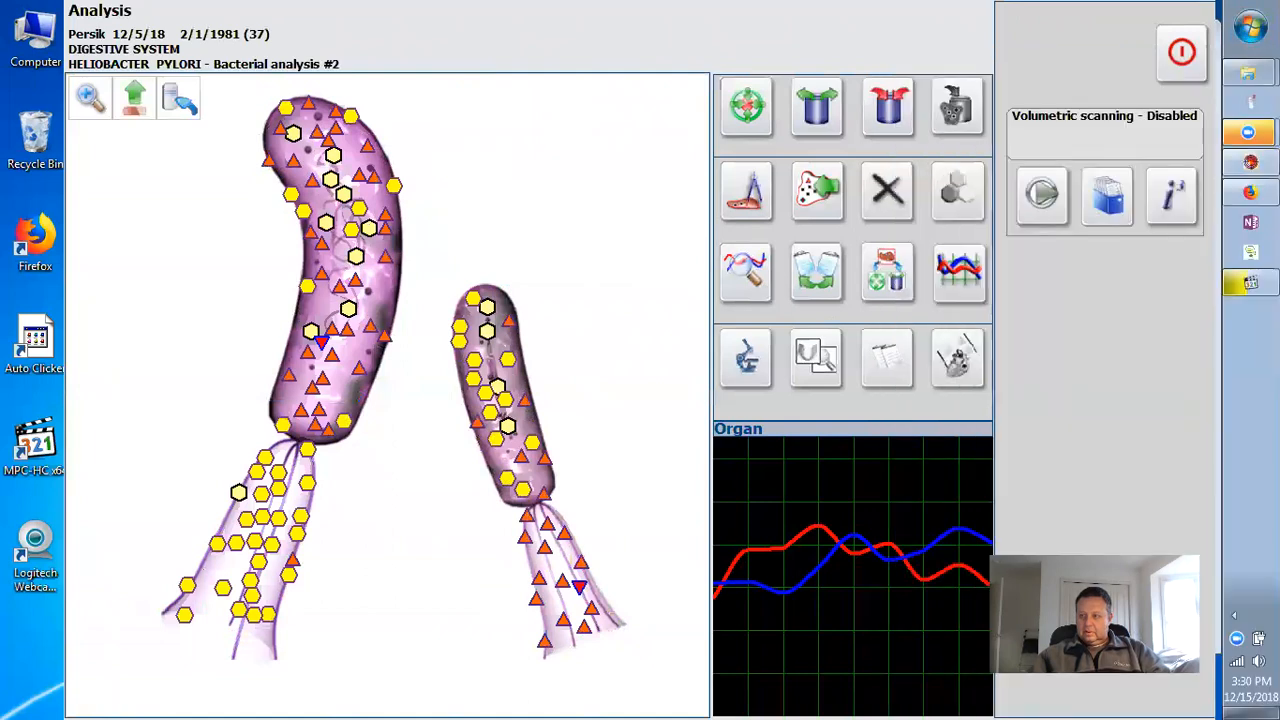
mouse_move(1238, 613)
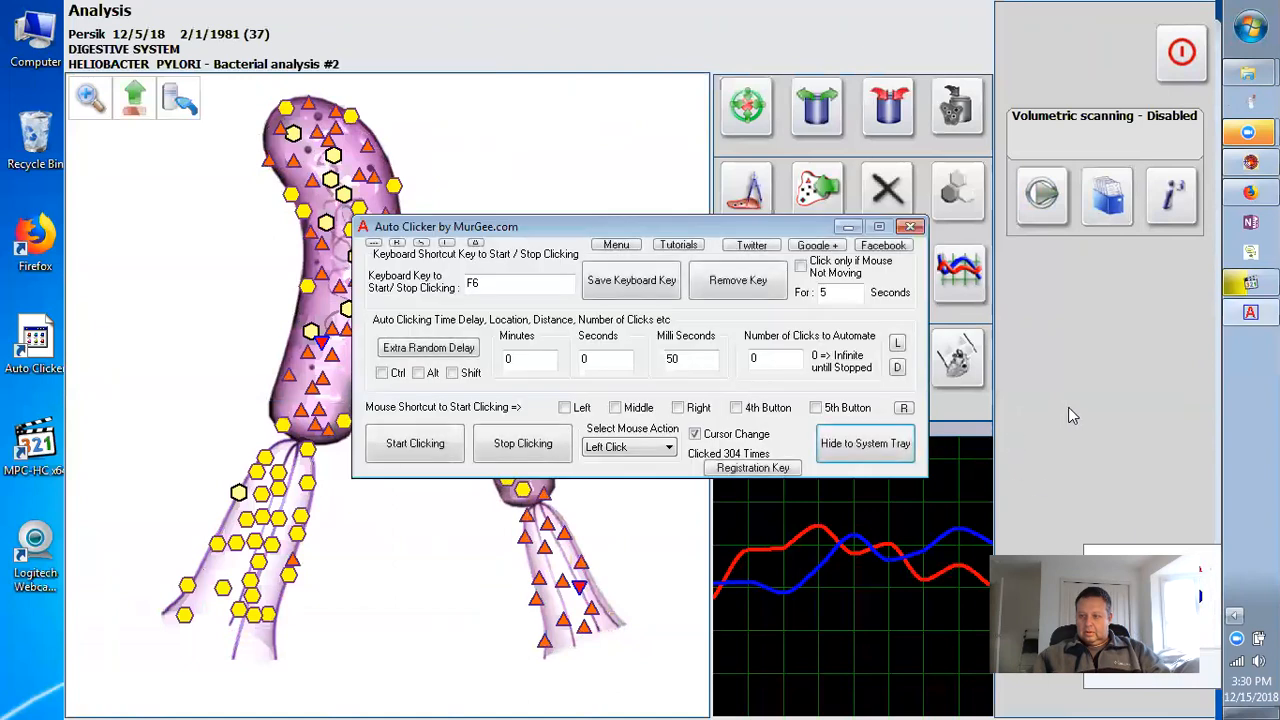
click(1068, 407)
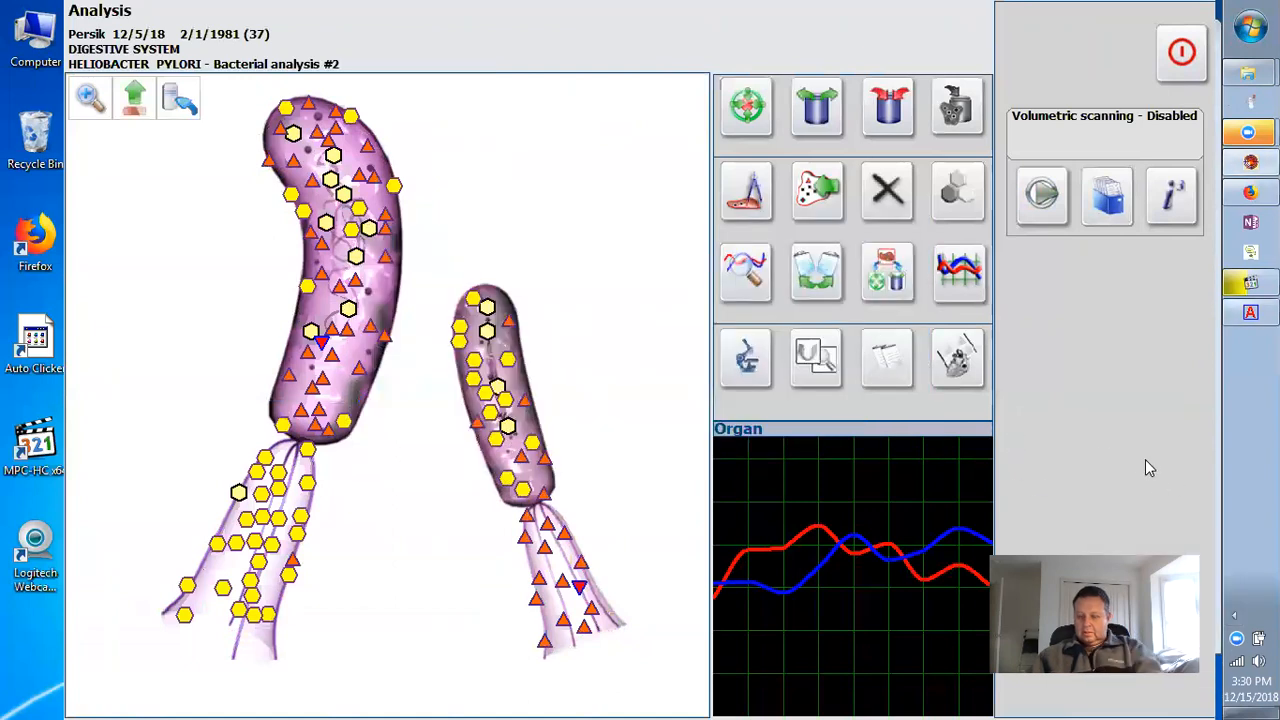
key(alt+Tab)
key(alt+Tab)
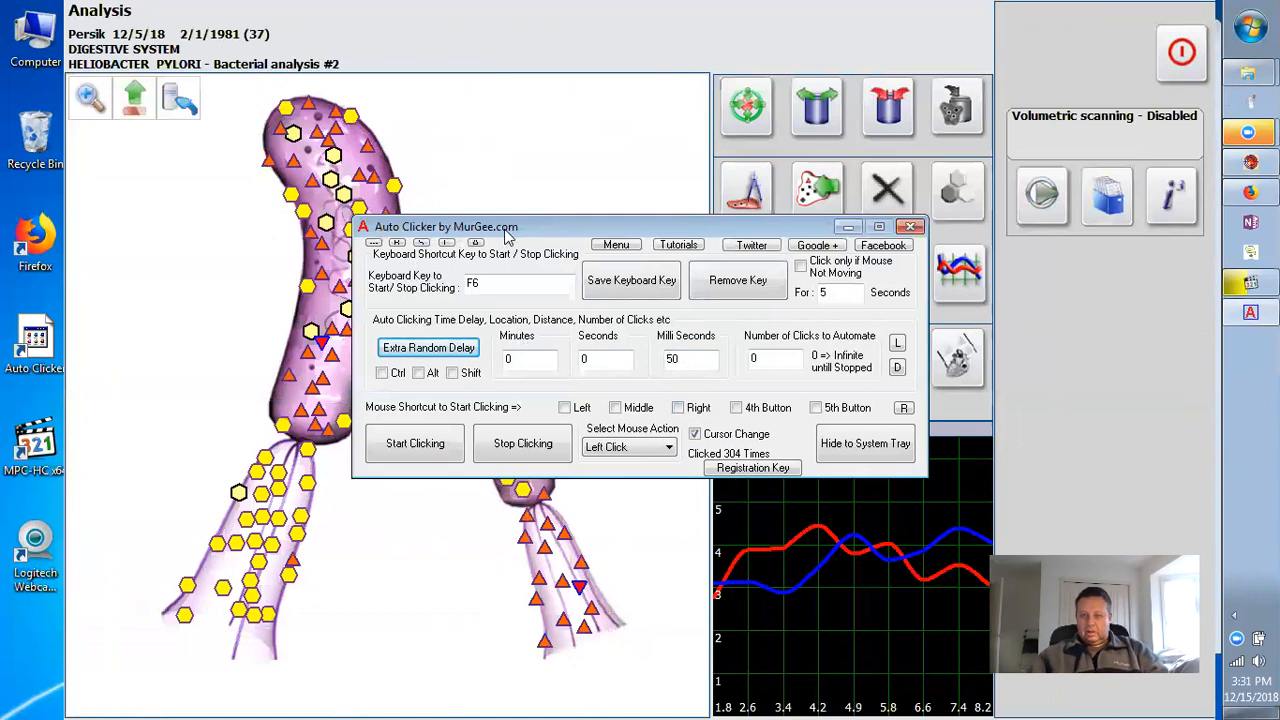
drag(543, 236, 506, 269)
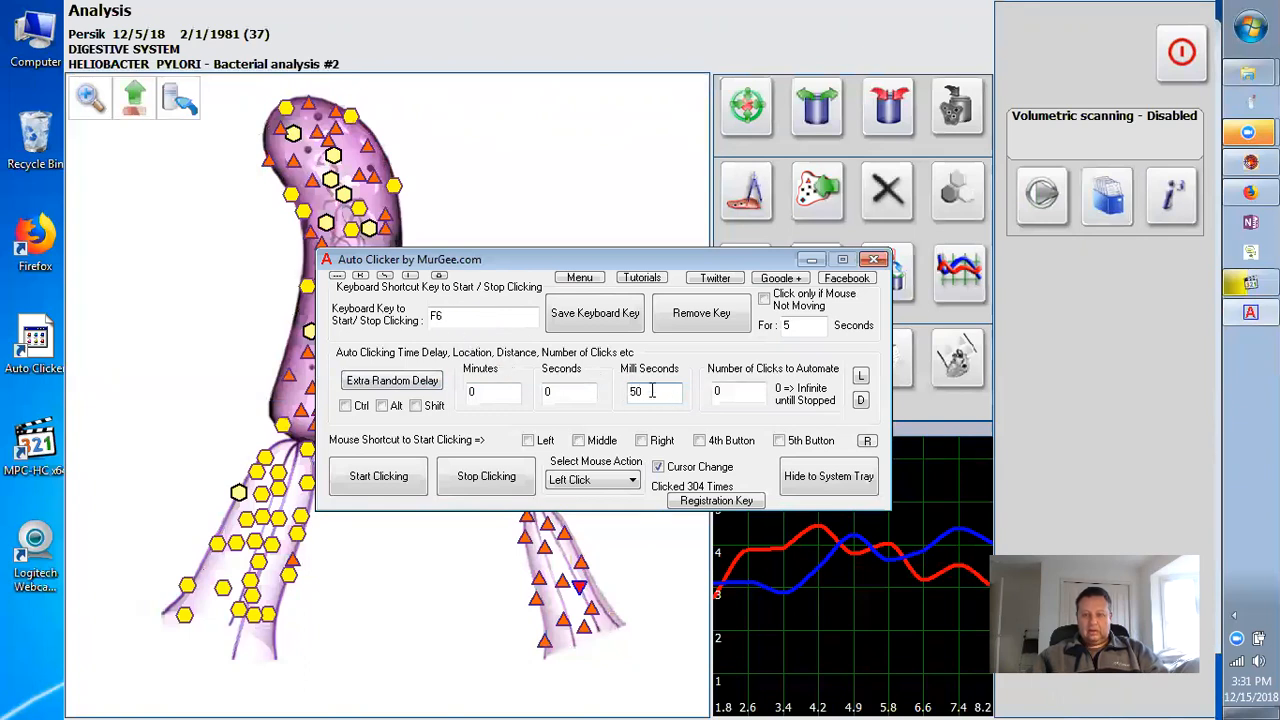
click(828, 478)
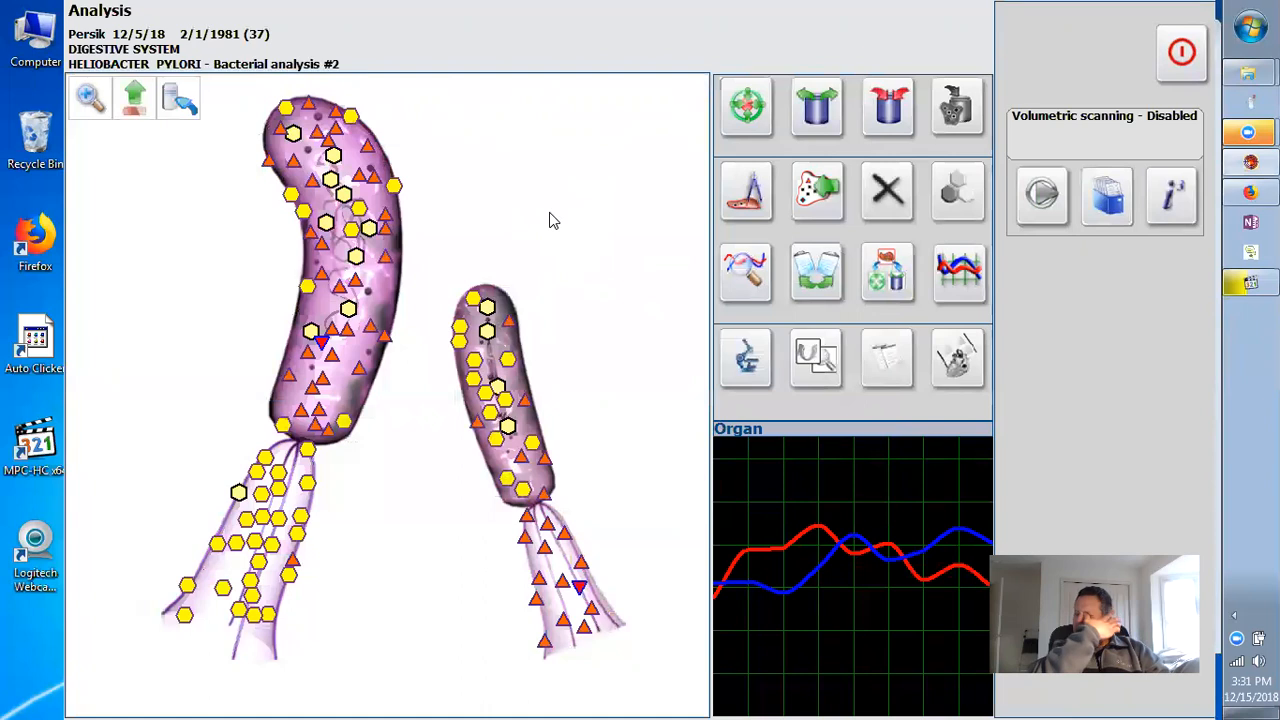
Run a META-therapy in Destructor mode on Bacterial analysis #2 and skip the comparative analysis.
click(730, 112)
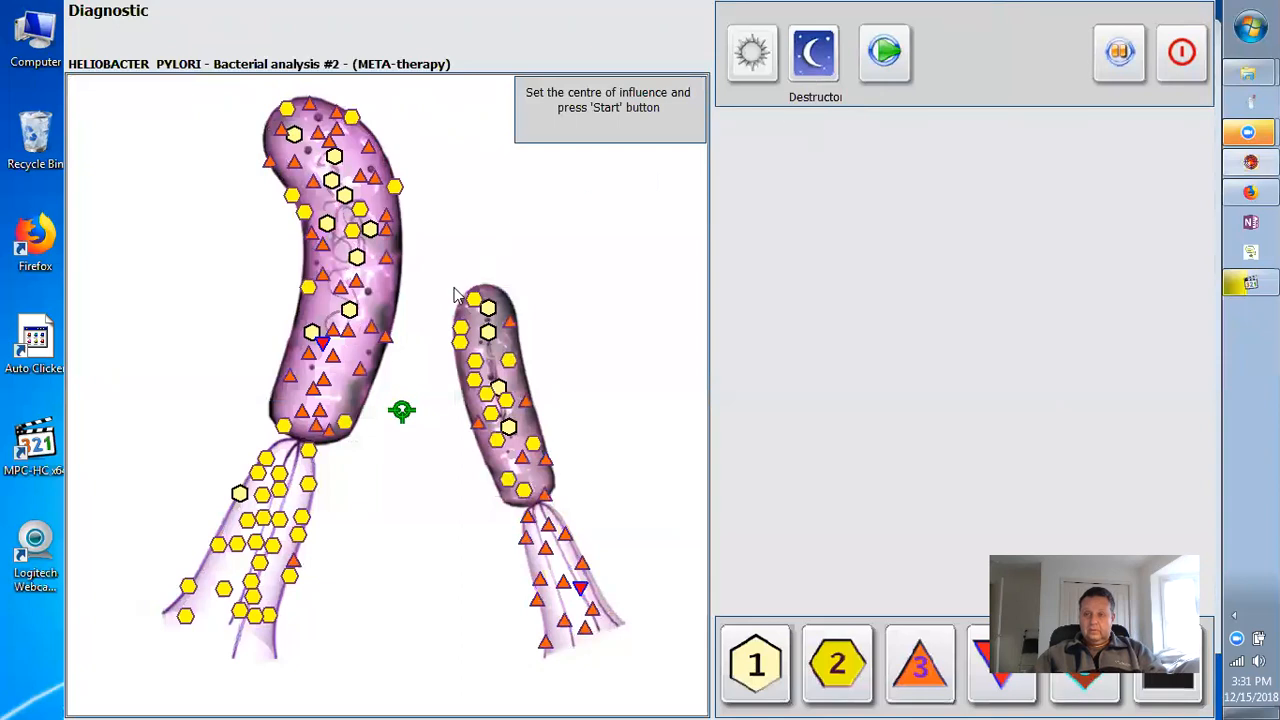
click(884, 55)
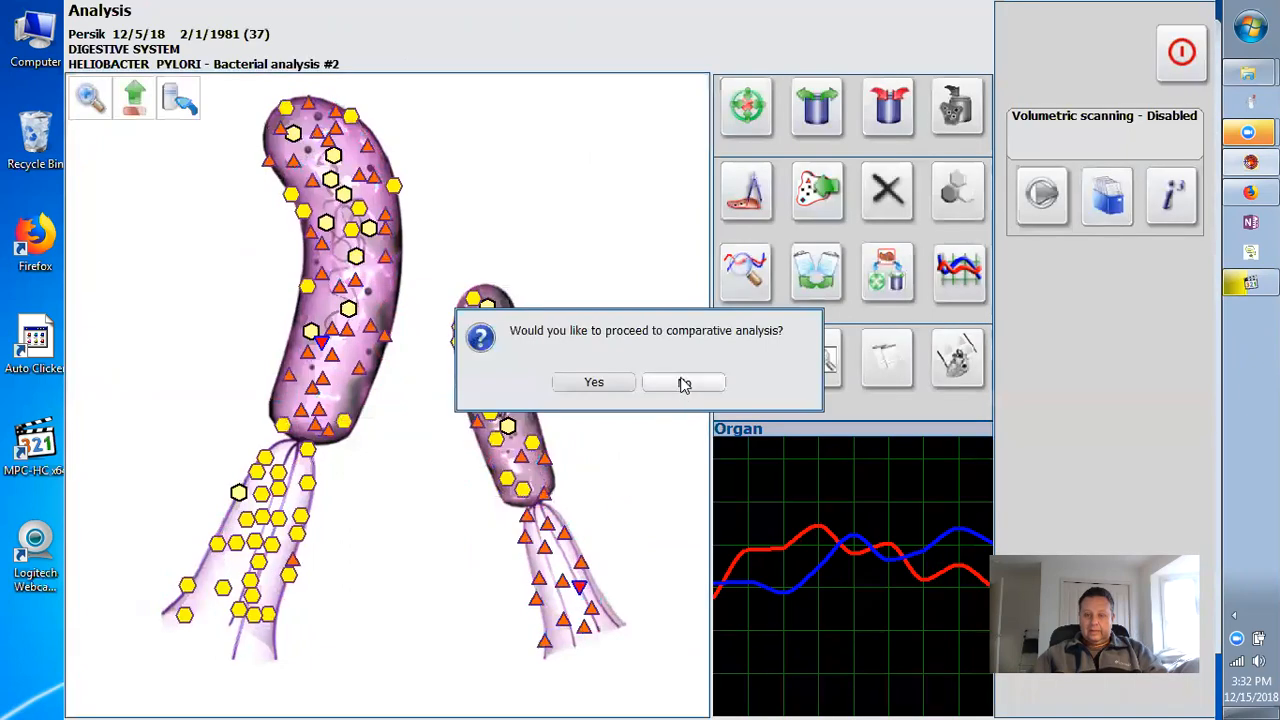
click(684, 383)
Check the spectral similarity of standards for Bacterial analysis #2 and open its first META-therapy result.
click(732, 298)
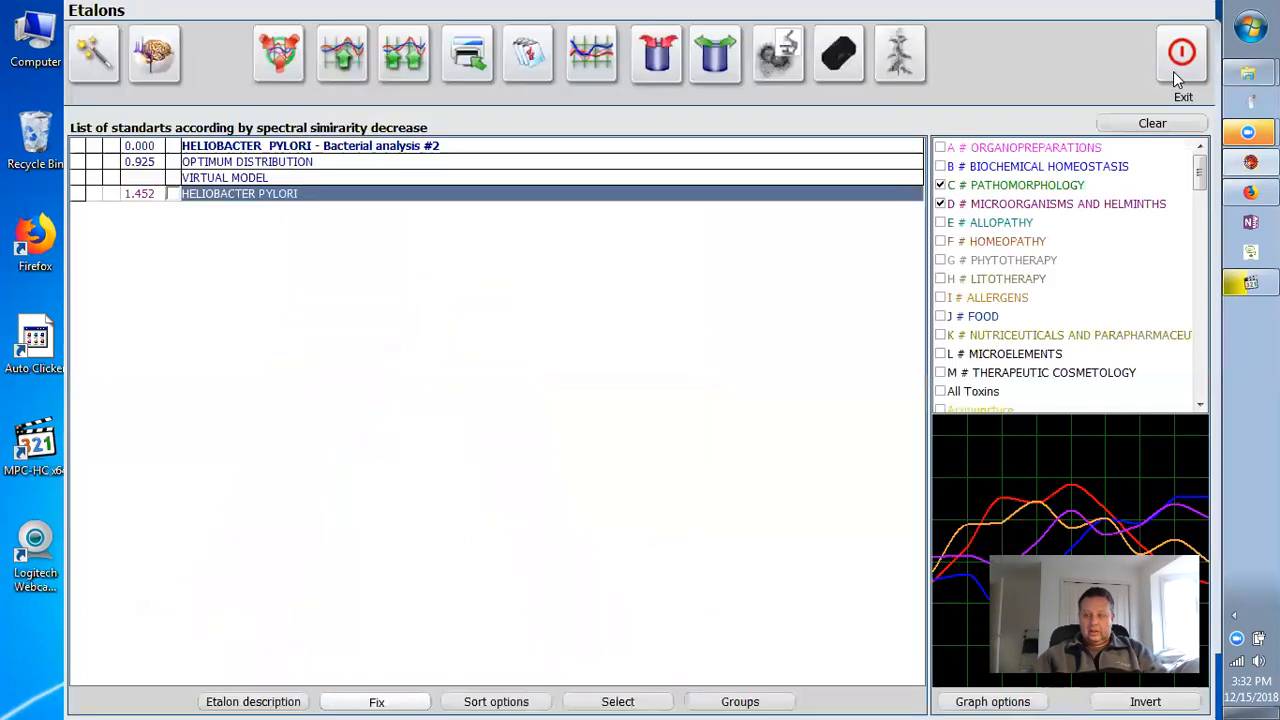
click(1176, 78)
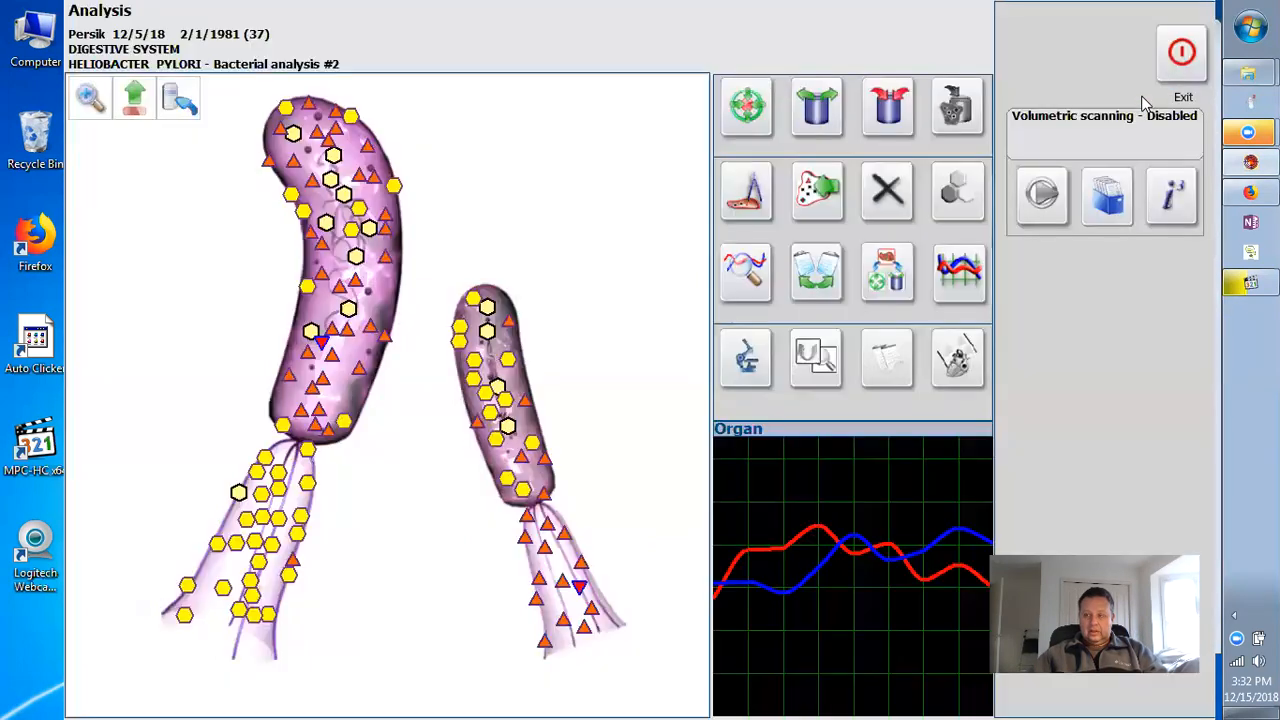
click(885, 280)
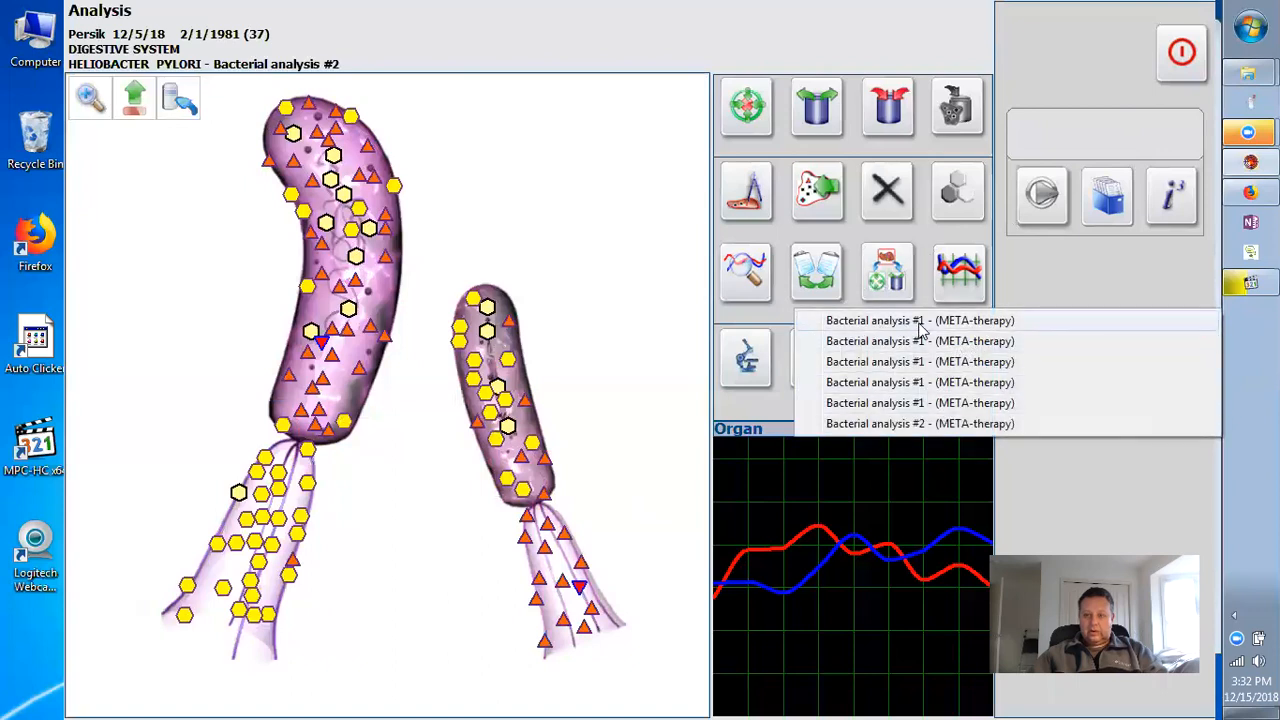
click(945, 425)
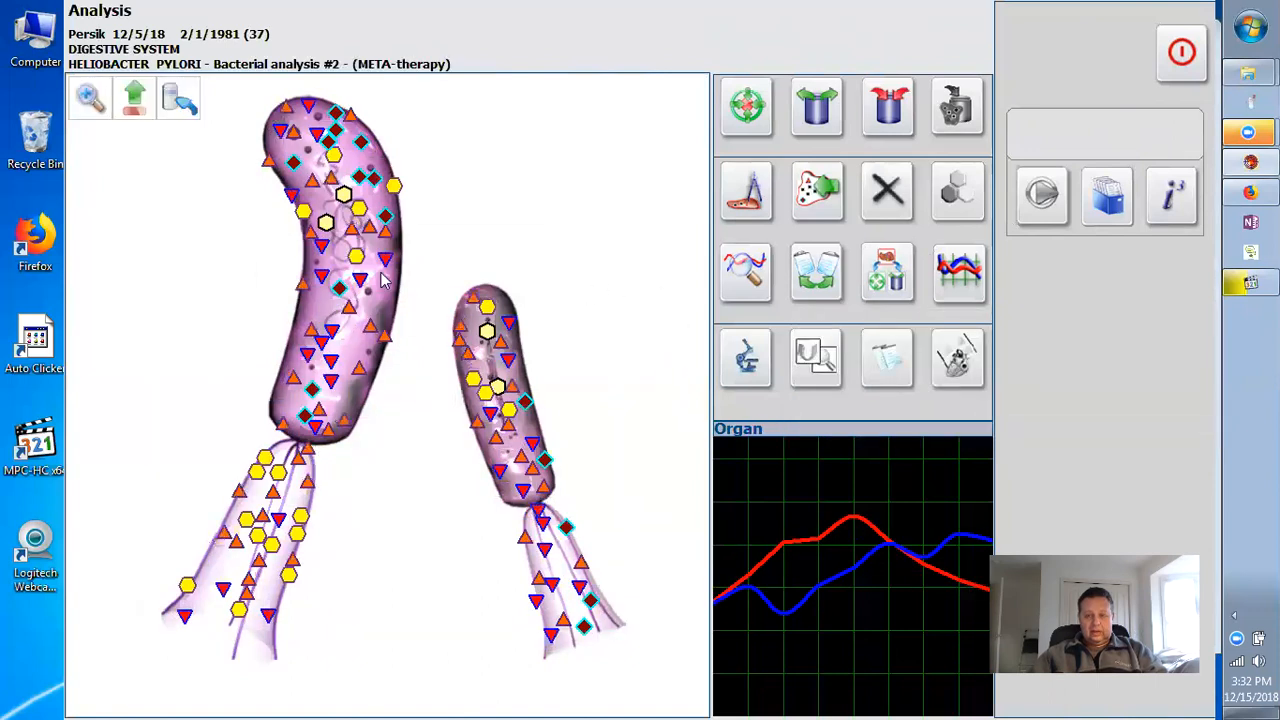
Run a second META-therapy centred on the larger bacterium's flagella and decline the comparative analysis.
click(745, 108)
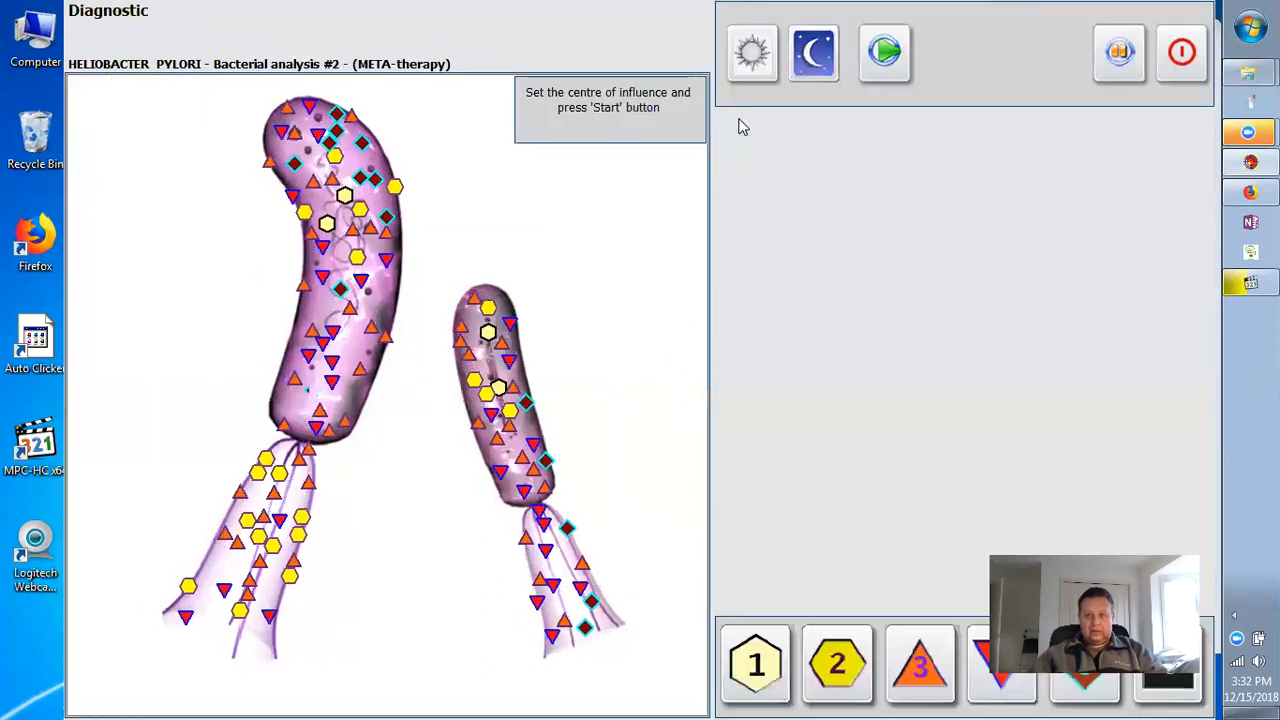
click(255, 518)
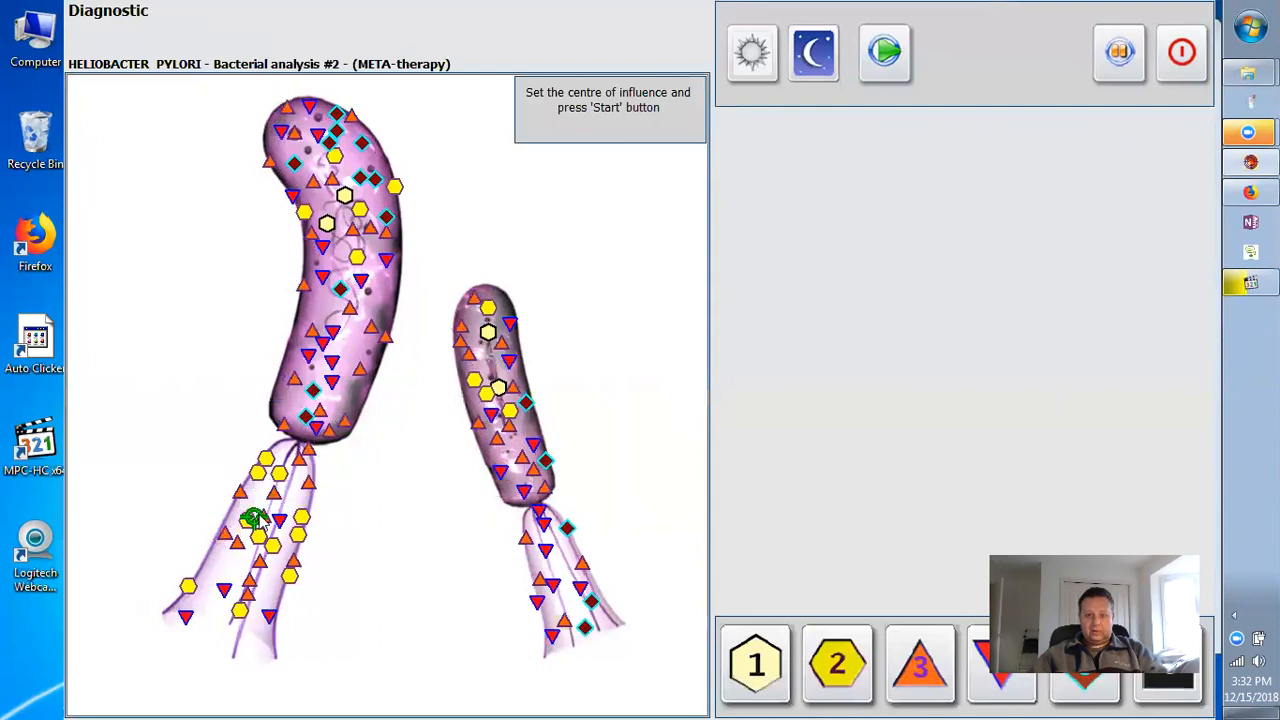
click(812, 72)
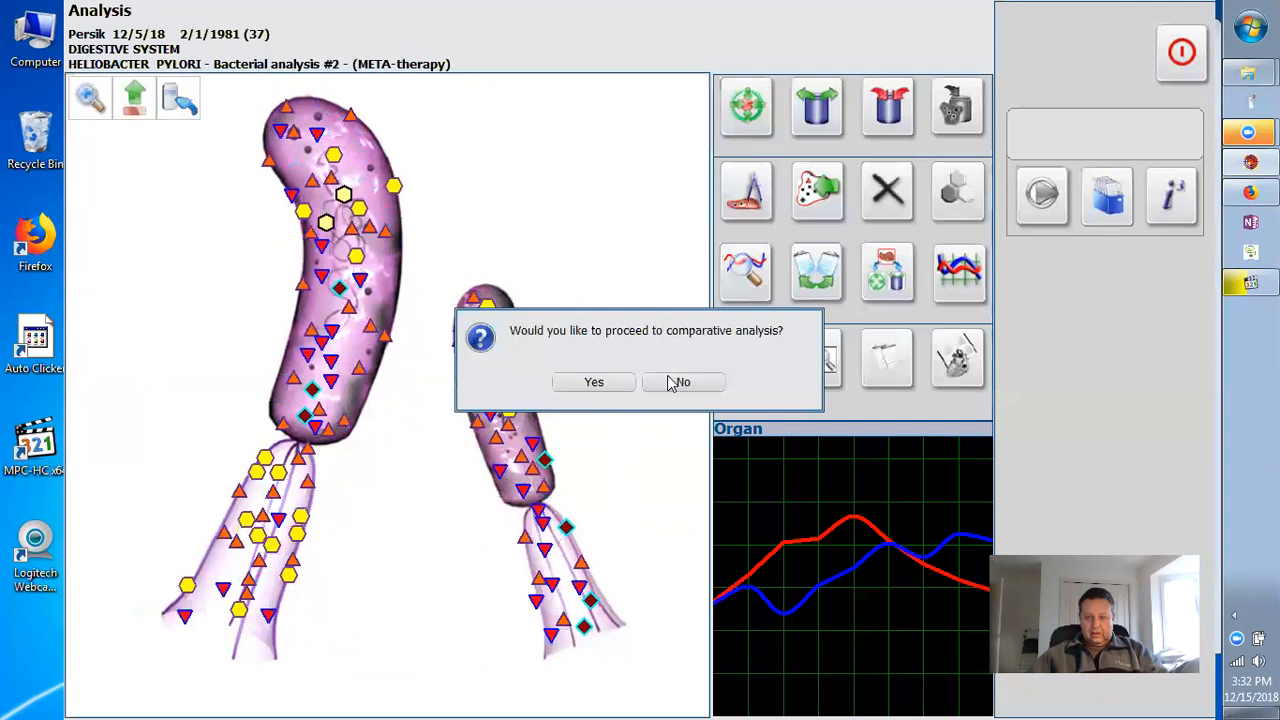
click(673, 384)
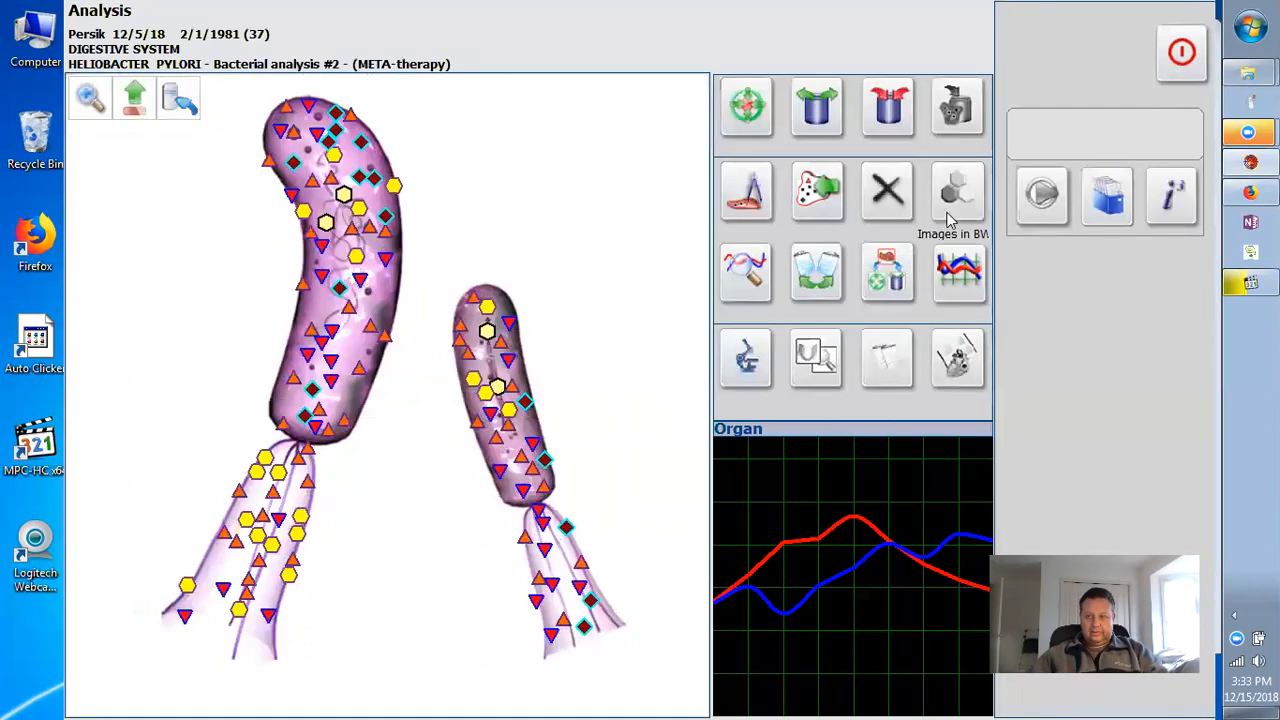
Open the second META-therapy result of Bacterial analysis #2, run a third META-therapy and skip the comparison.
click(955, 192)
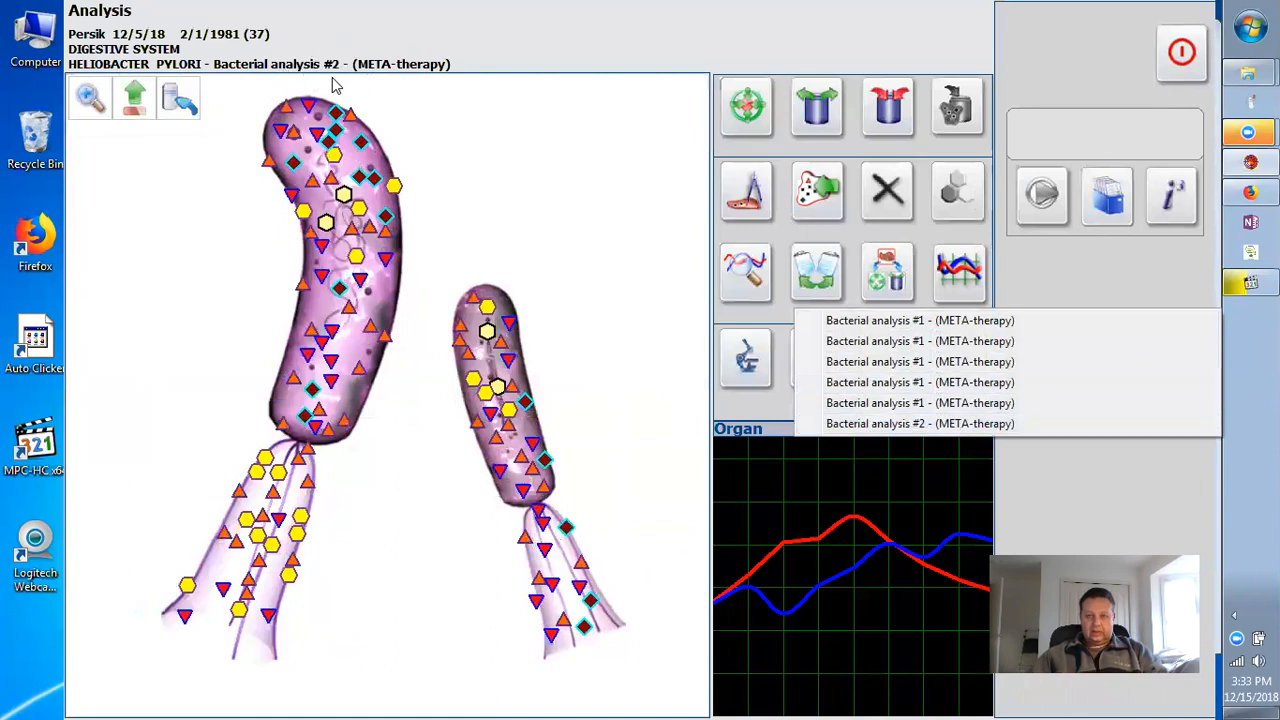
click(987, 424)
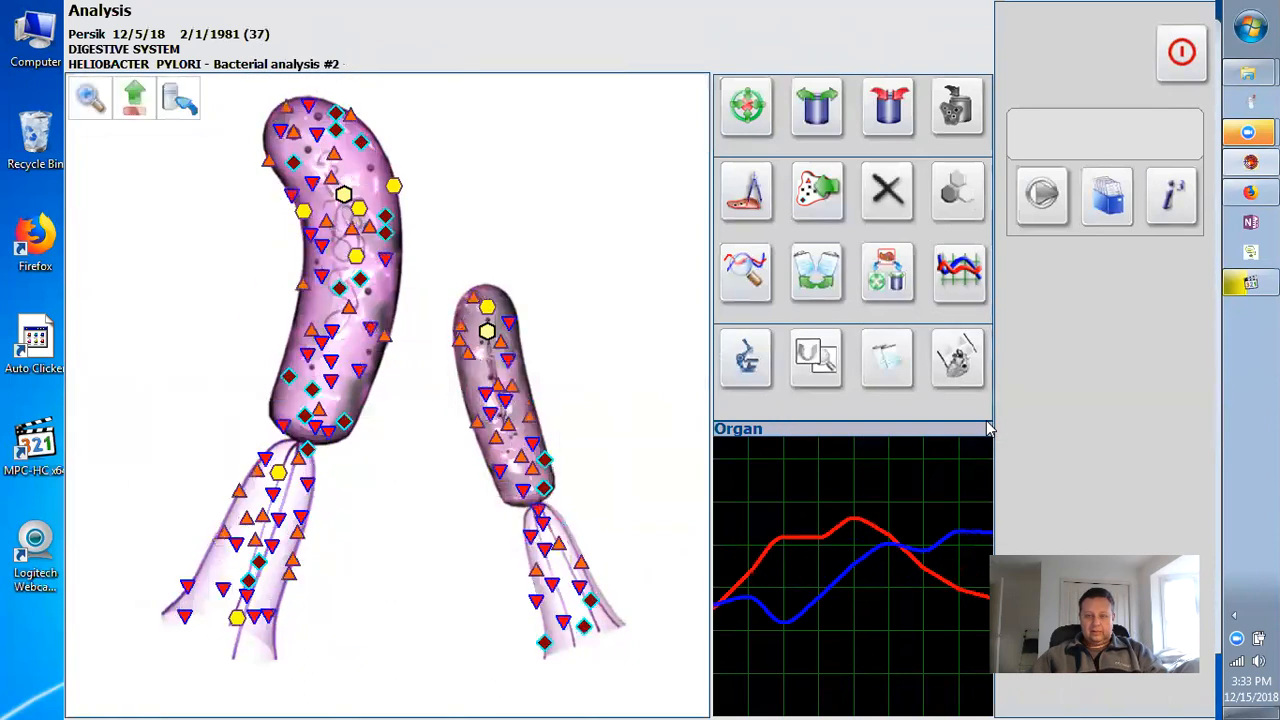
click(736, 122)
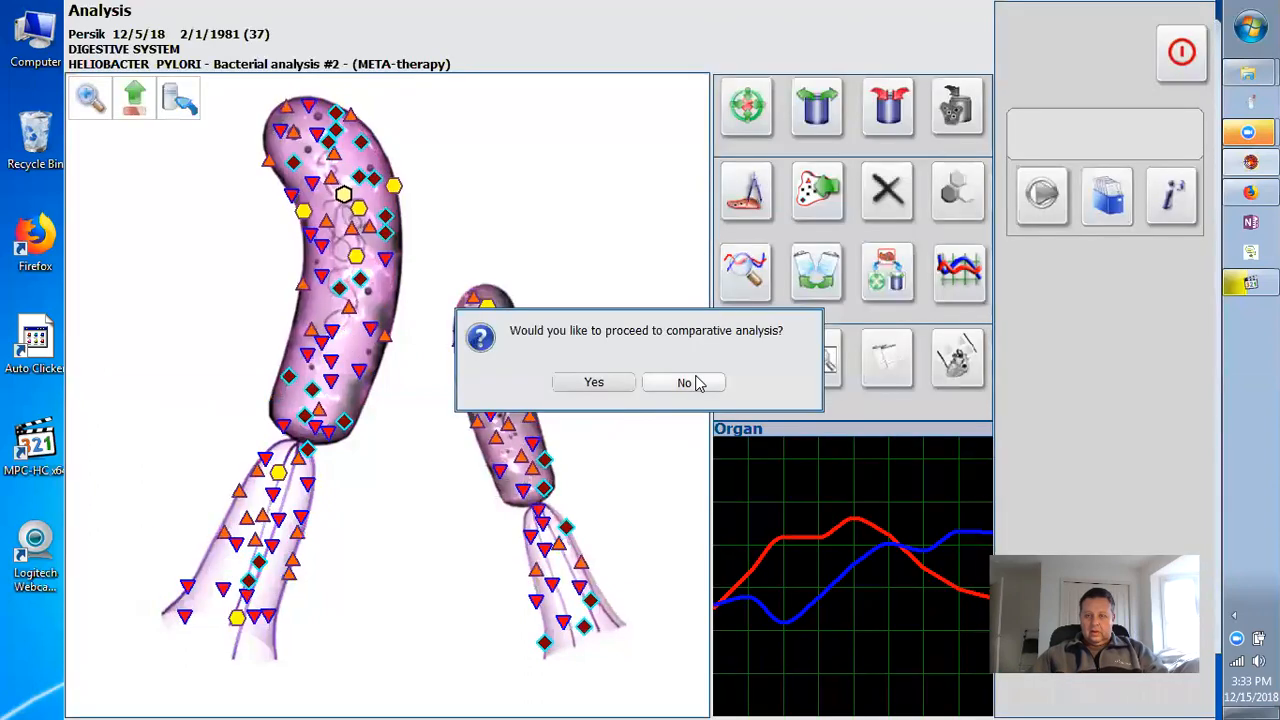
click(686, 383)
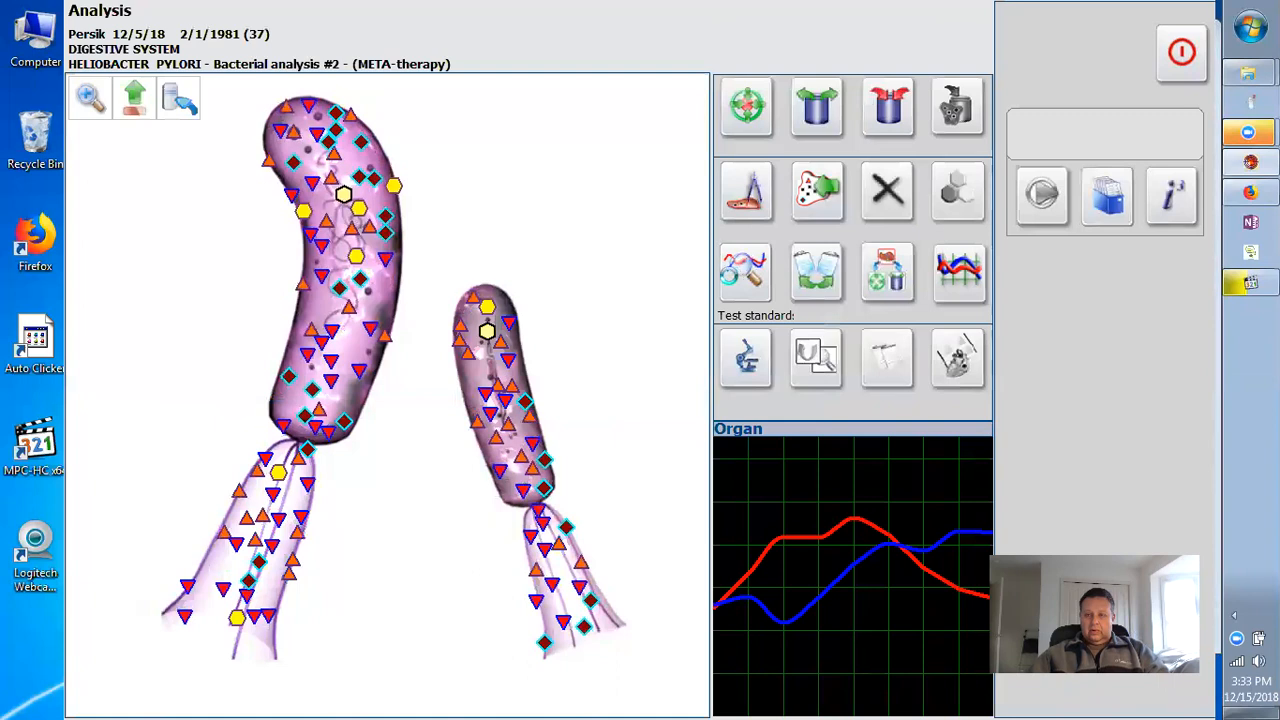
Check the spectral similarity of standards for the treated bacterium and open the latest Bacterial analysis #2 META-therapy result.
click(1196, 63)
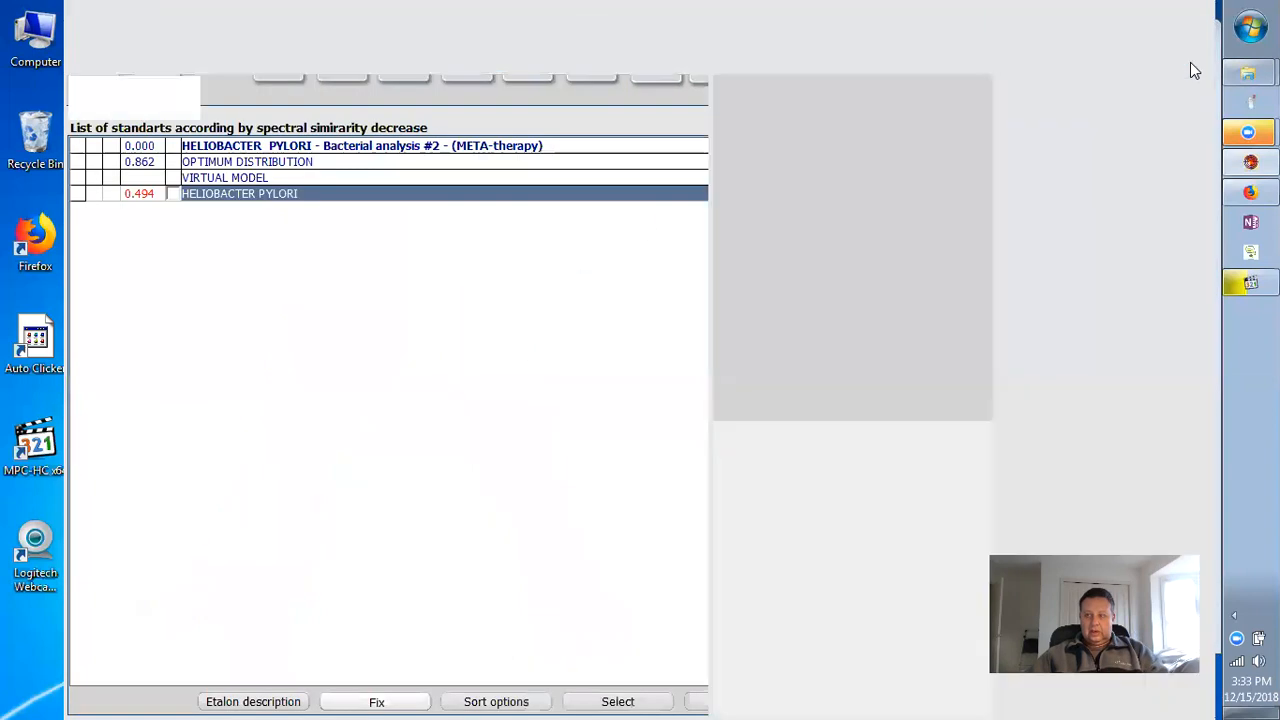
click(893, 280)
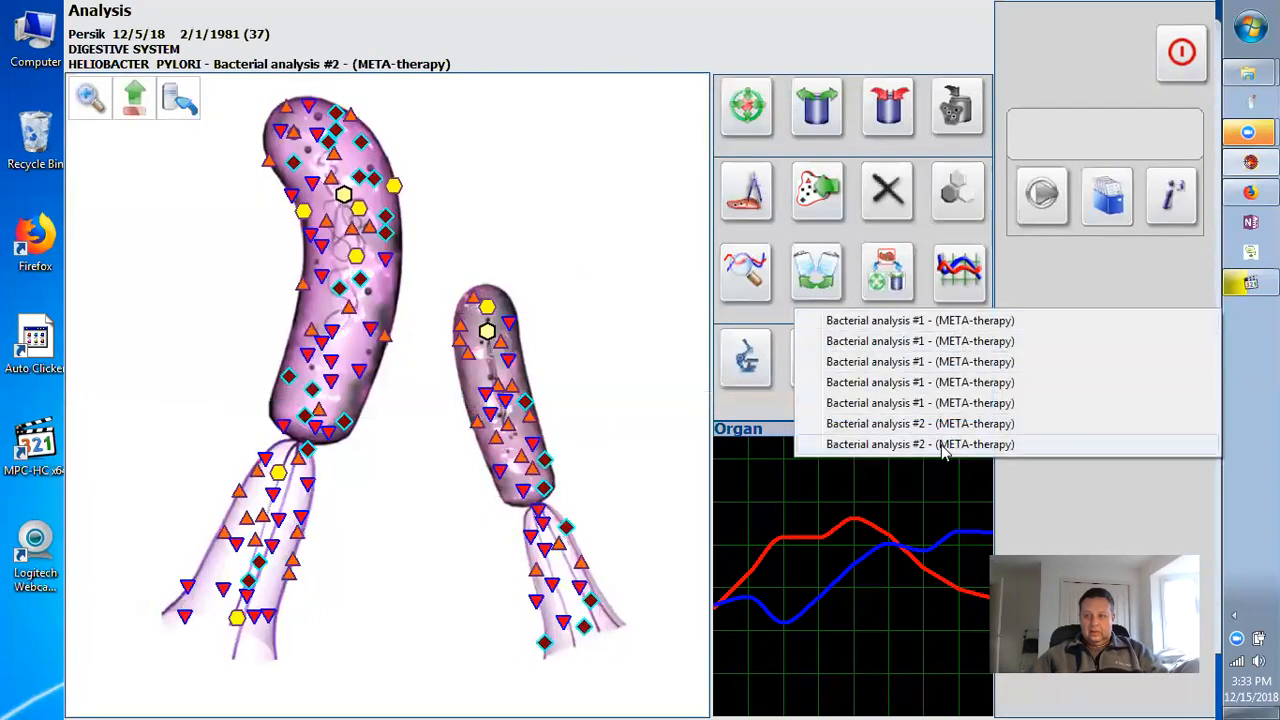
click(1075, 410)
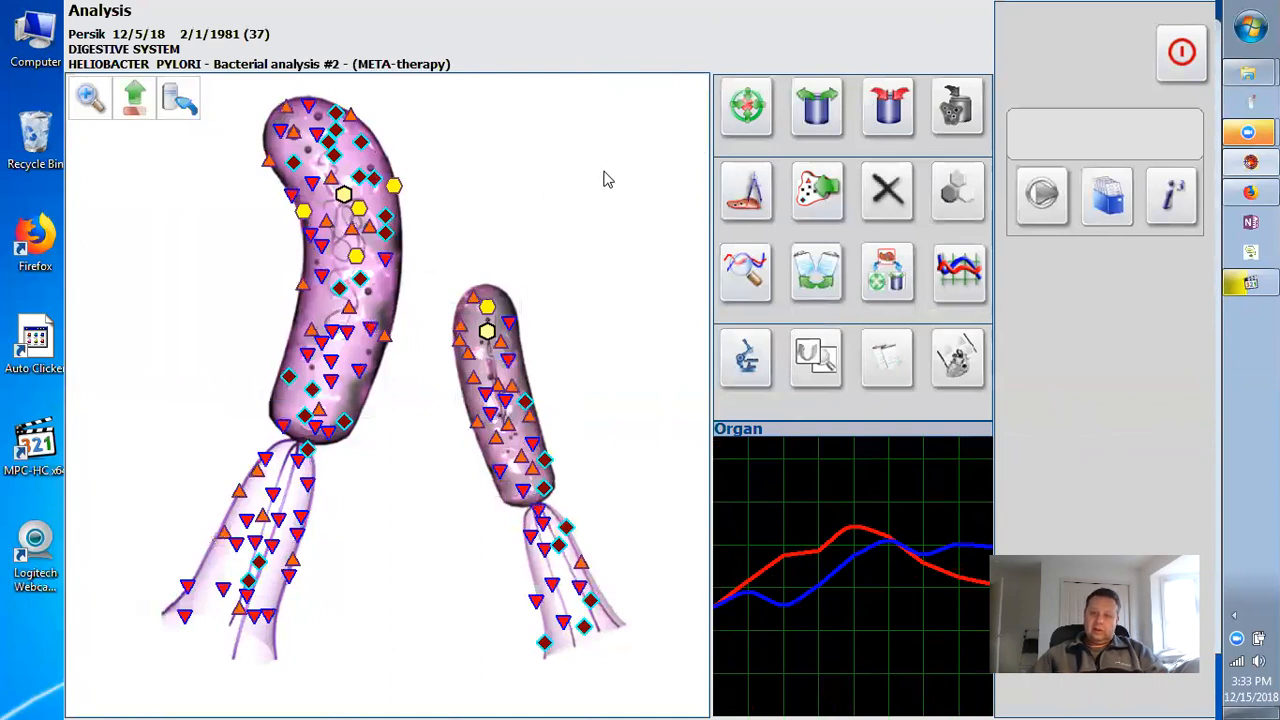
Return to the posterior wall of stomach, select the pyloric antrum nidus and open its list of standards.
click(137, 101)
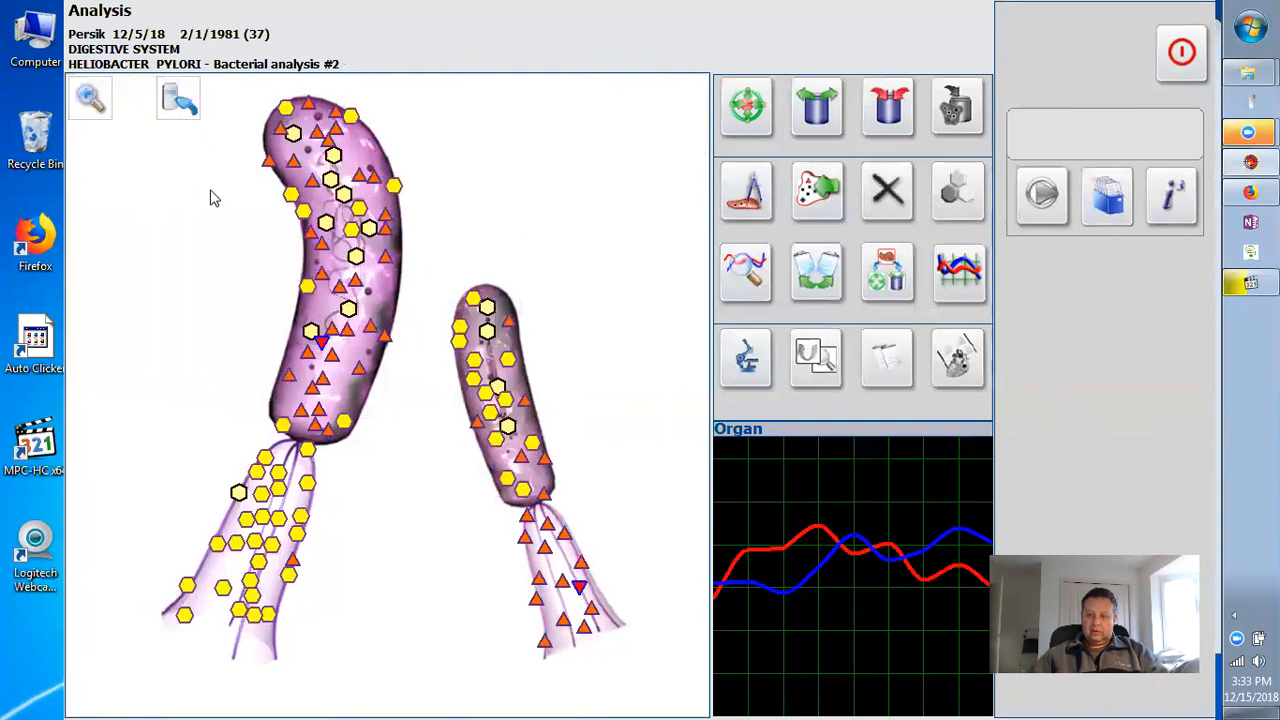
click(137, 108)
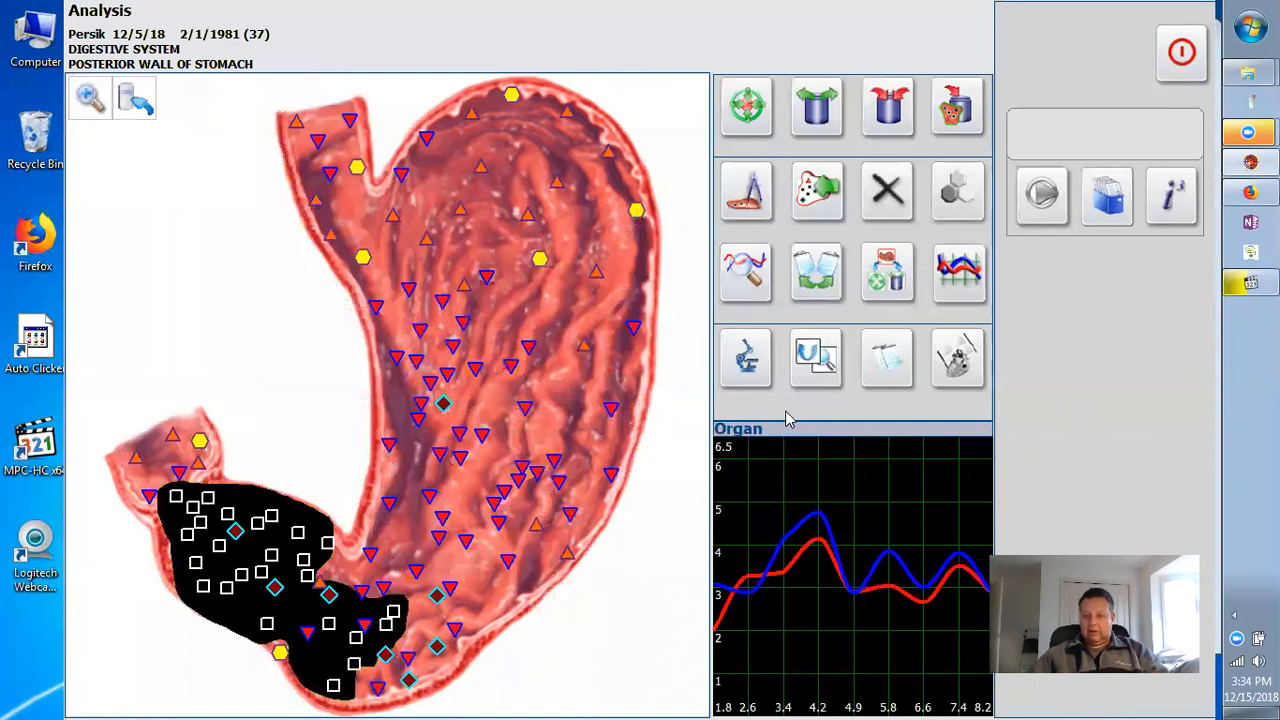
click(246, 507)
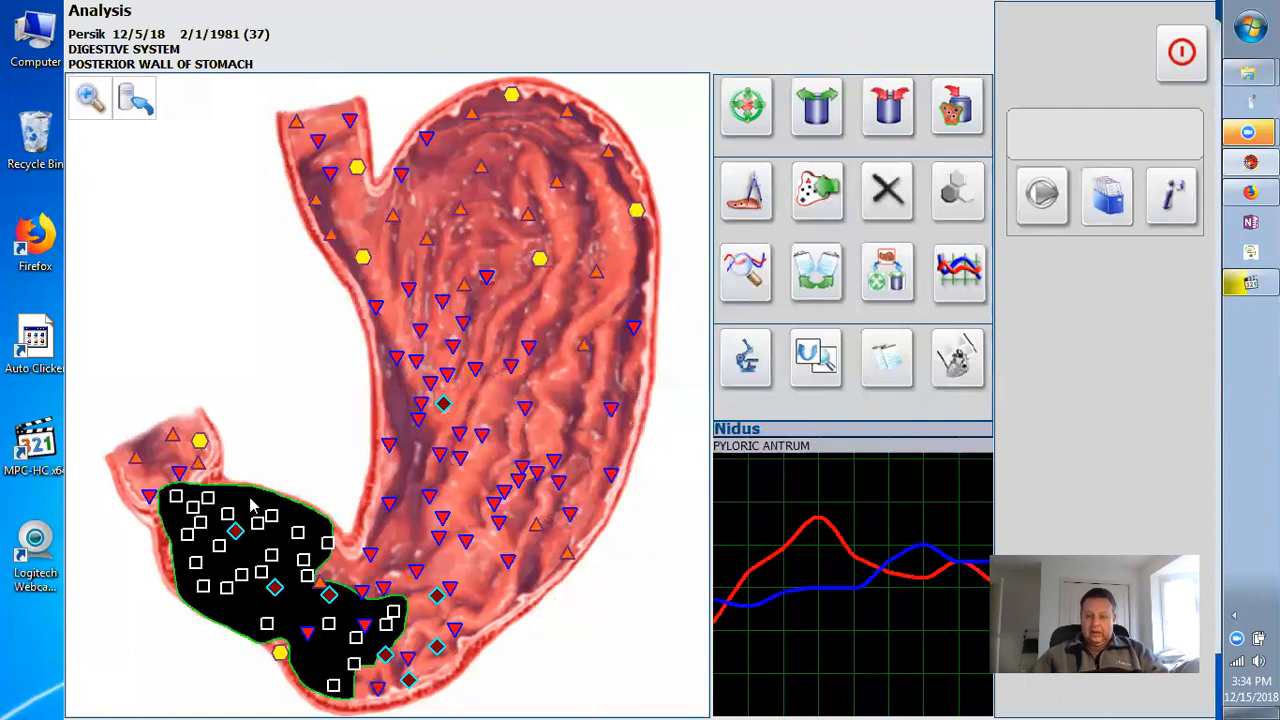
click(726, 360)
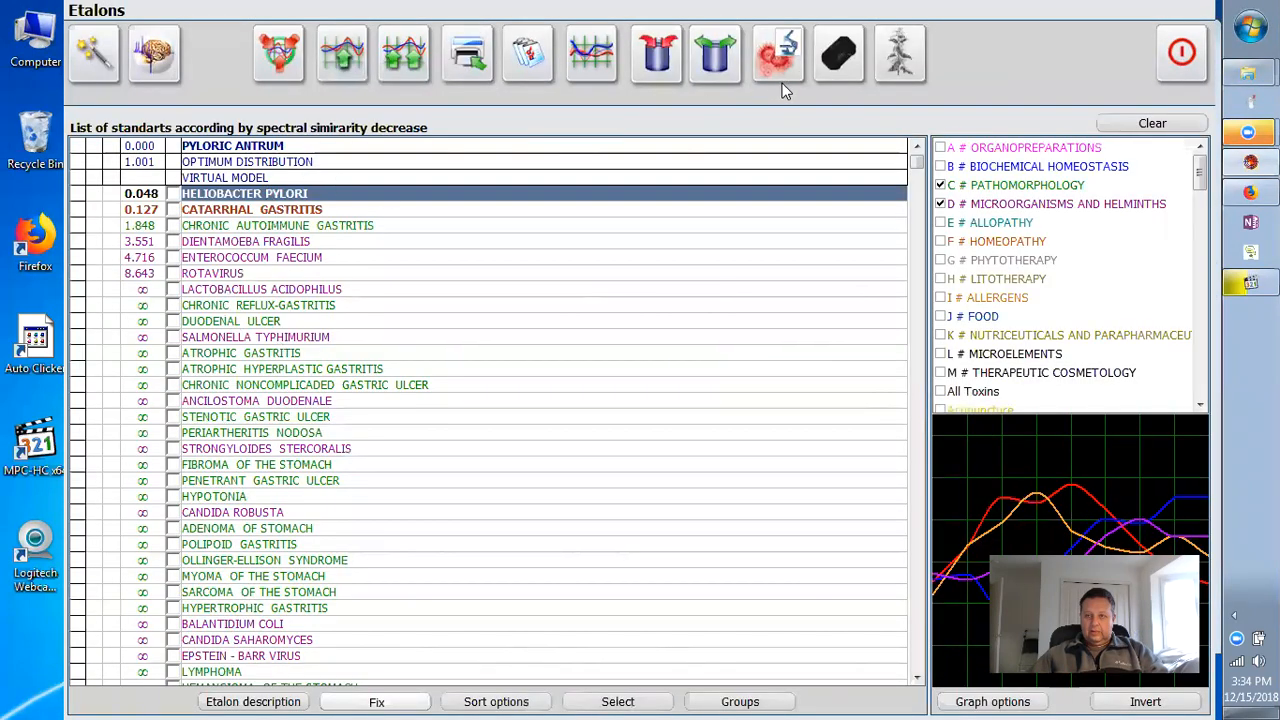
Start a HELIOBACTER PYLORI bacterial research and place its third point in the middle of the stomach wall.
click(779, 55)
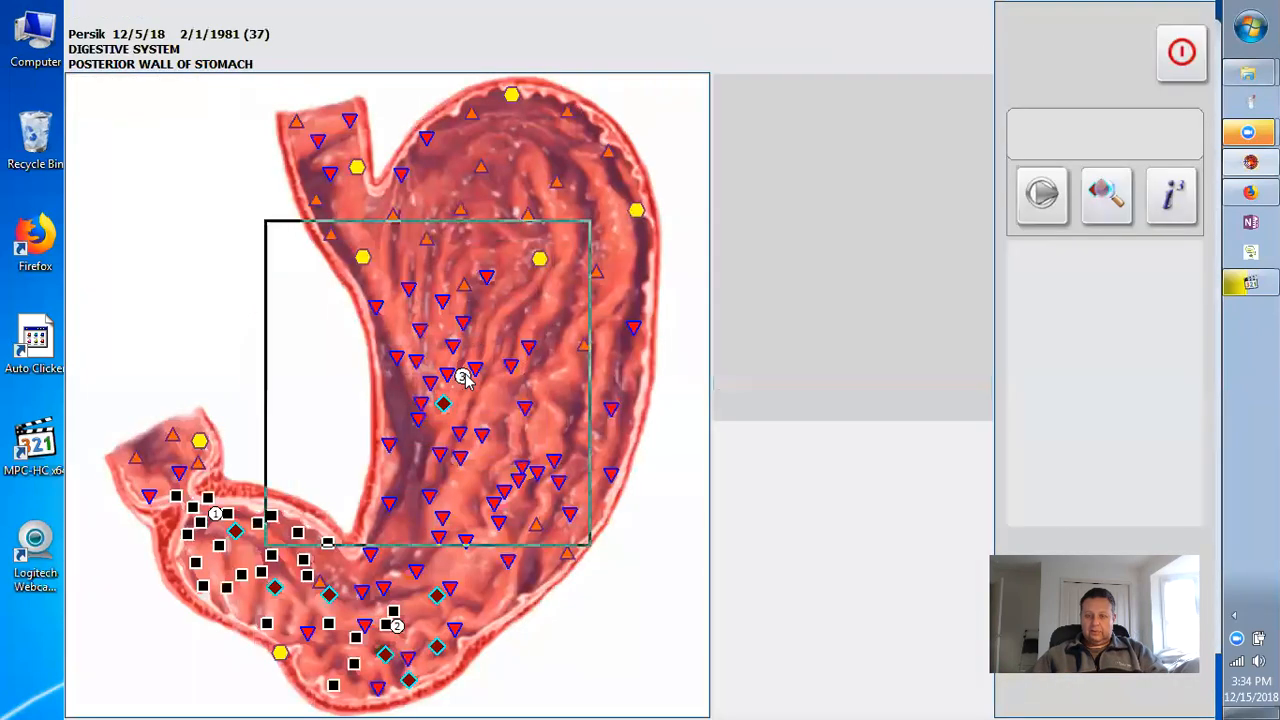
click(463, 376)
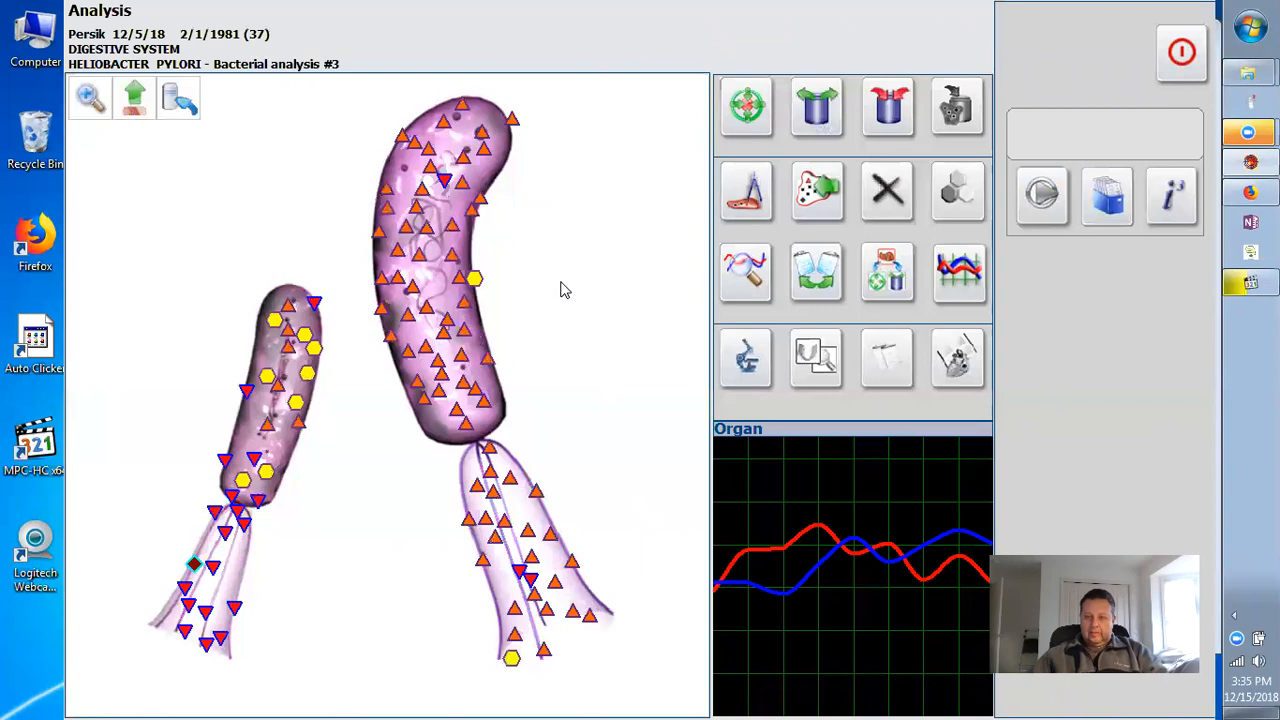
Return to the posterior wall of stomach, switch from the nidus to the research points, and preview the pyloric antrum and duodenum wall tissues.
click(136, 112)
click(806, 360)
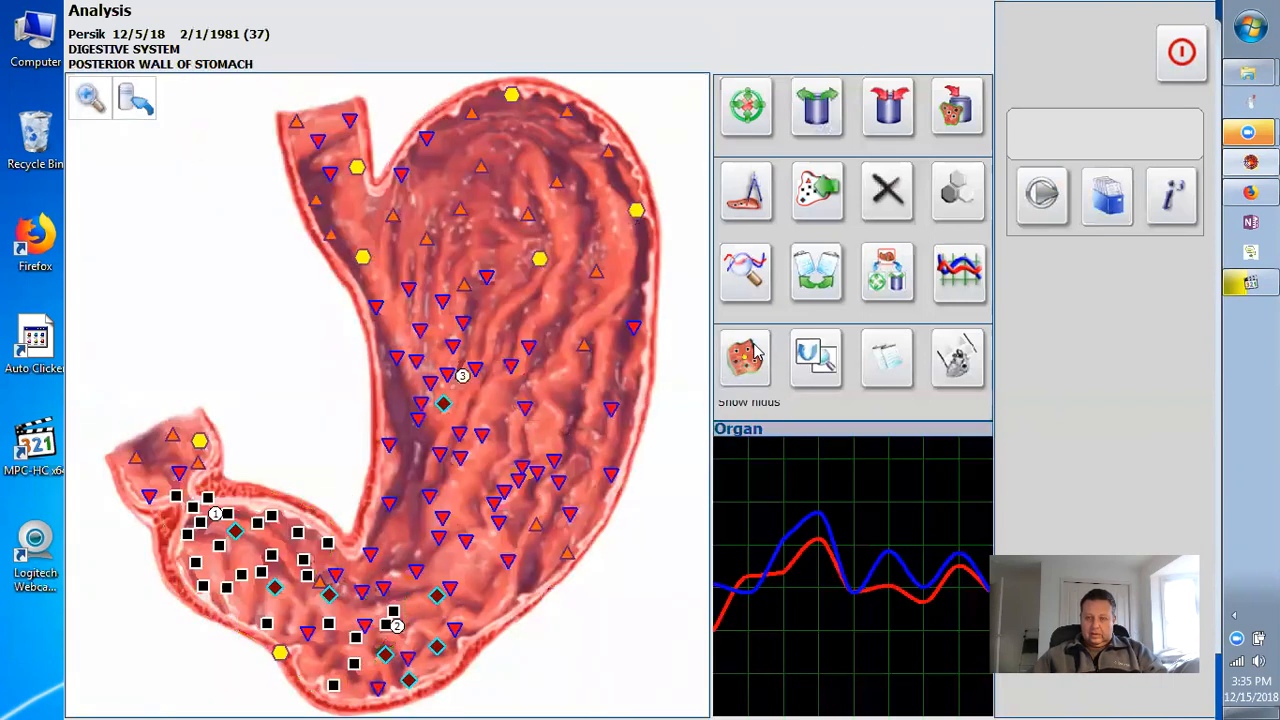
mouse_move(281, 560)
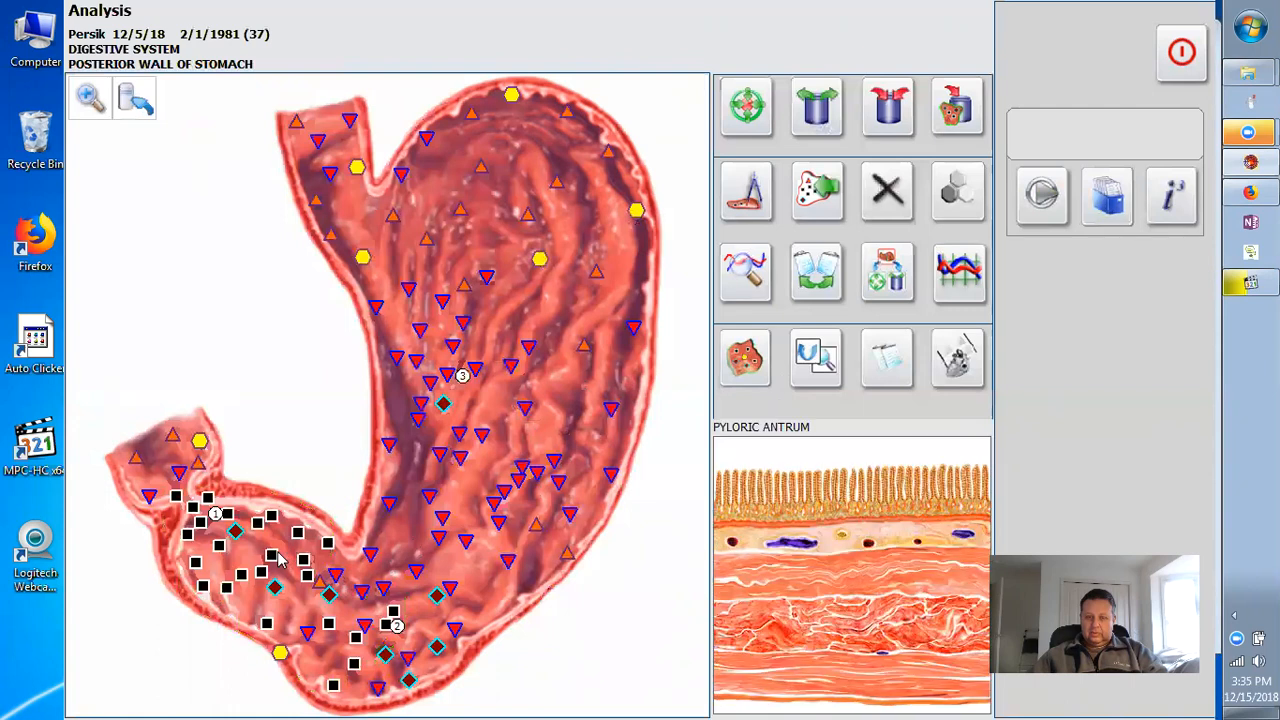
mouse_move(172, 477)
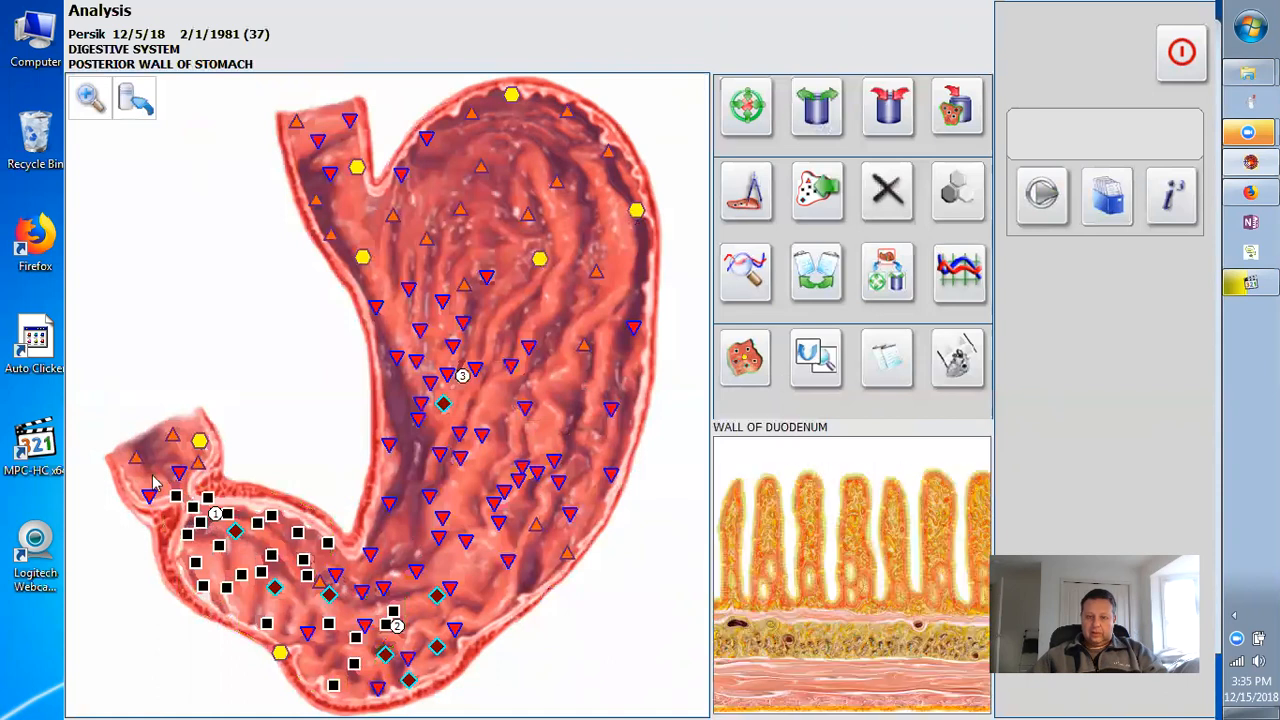
Enlarge the pyloric antrum on the posterior wall of stomach and switch its ultrastructure display between the nidus and the research points.
click(98, 106)
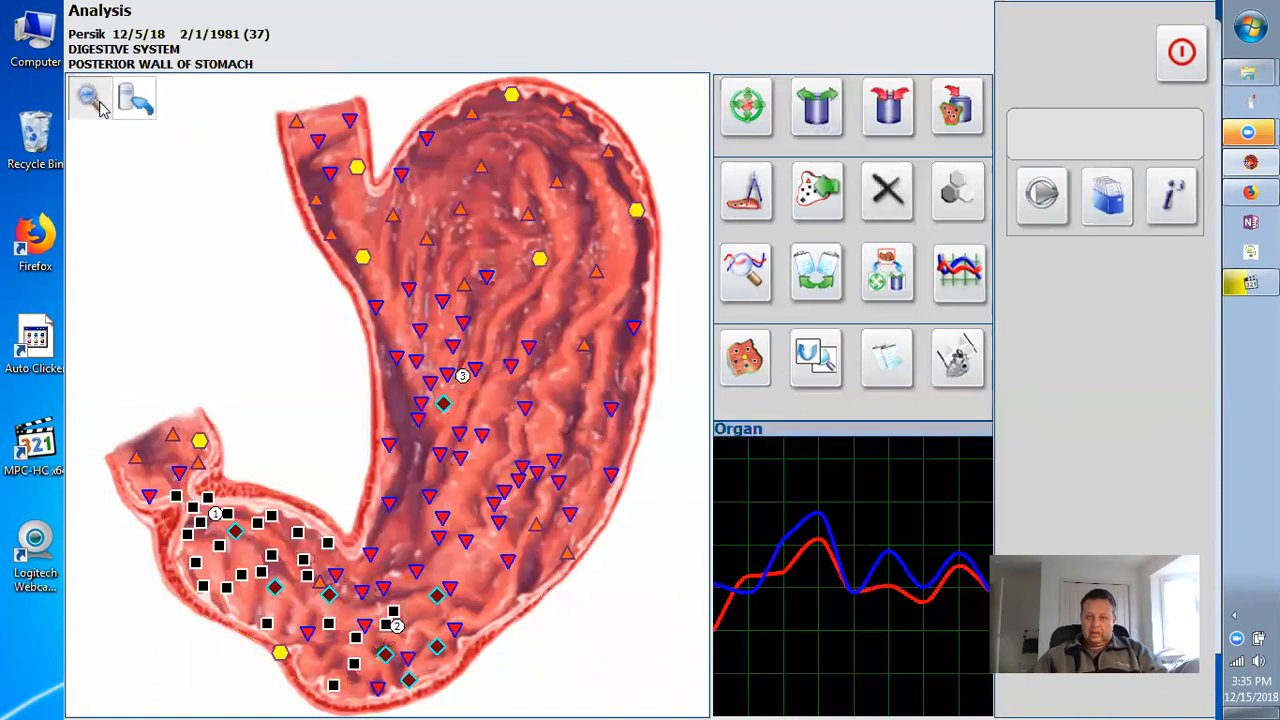
drag(100, 372, 375, 679)
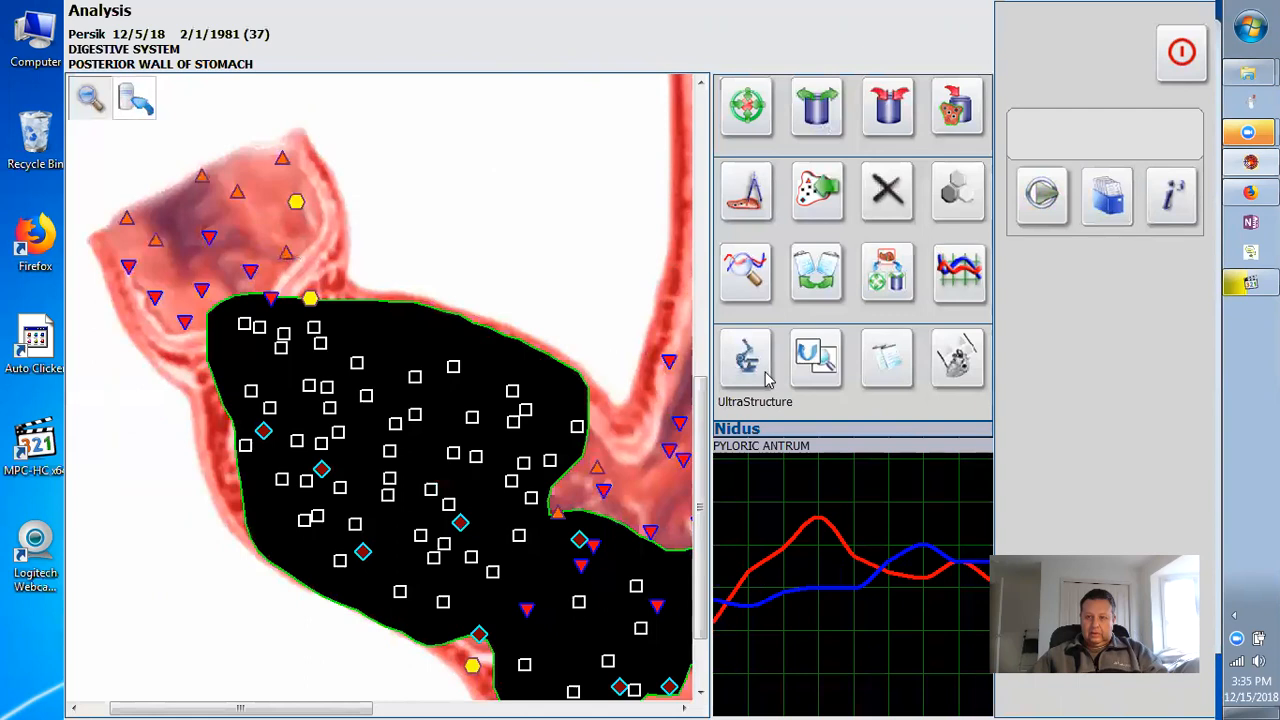
click(752, 379)
click(745, 357)
click(752, 368)
click(748, 366)
click(748, 367)
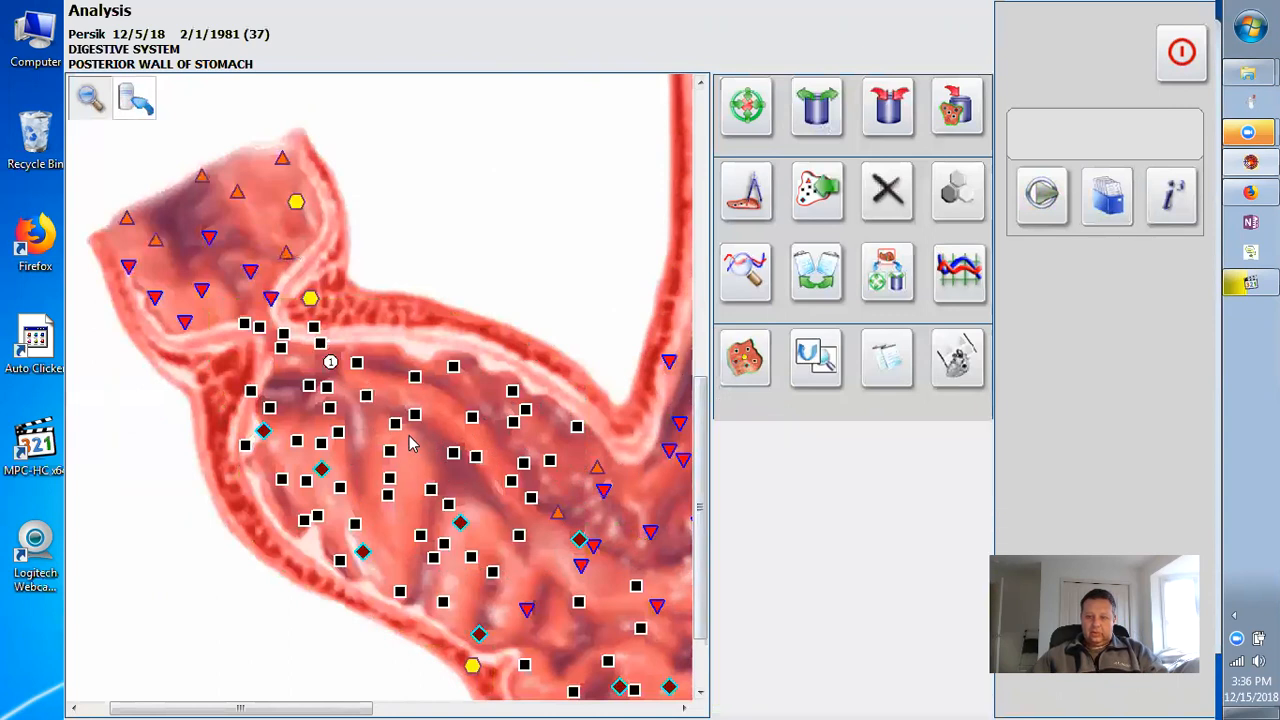
Isolate the SINGLE-LAYER PRISMATIC EPITHELIUM nidus in pyloric antrum histological section #1 and open its list of standards.
click(429, 252)
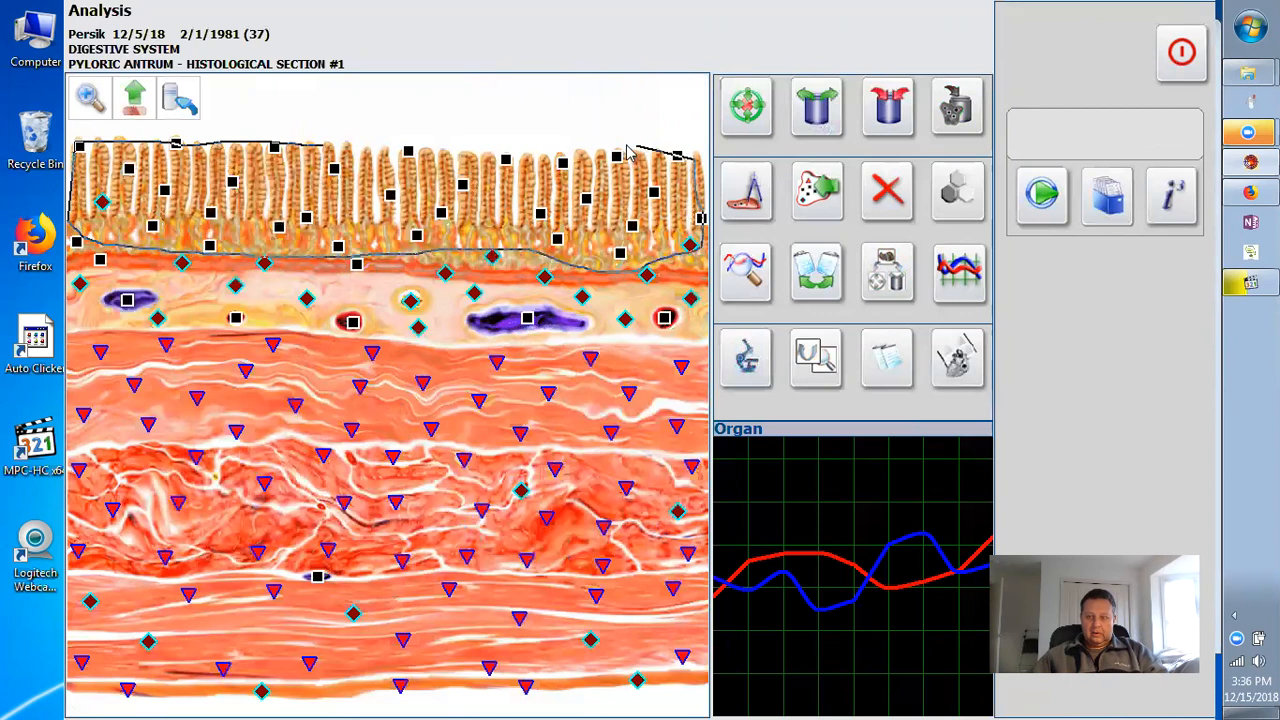
click(1041, 218)
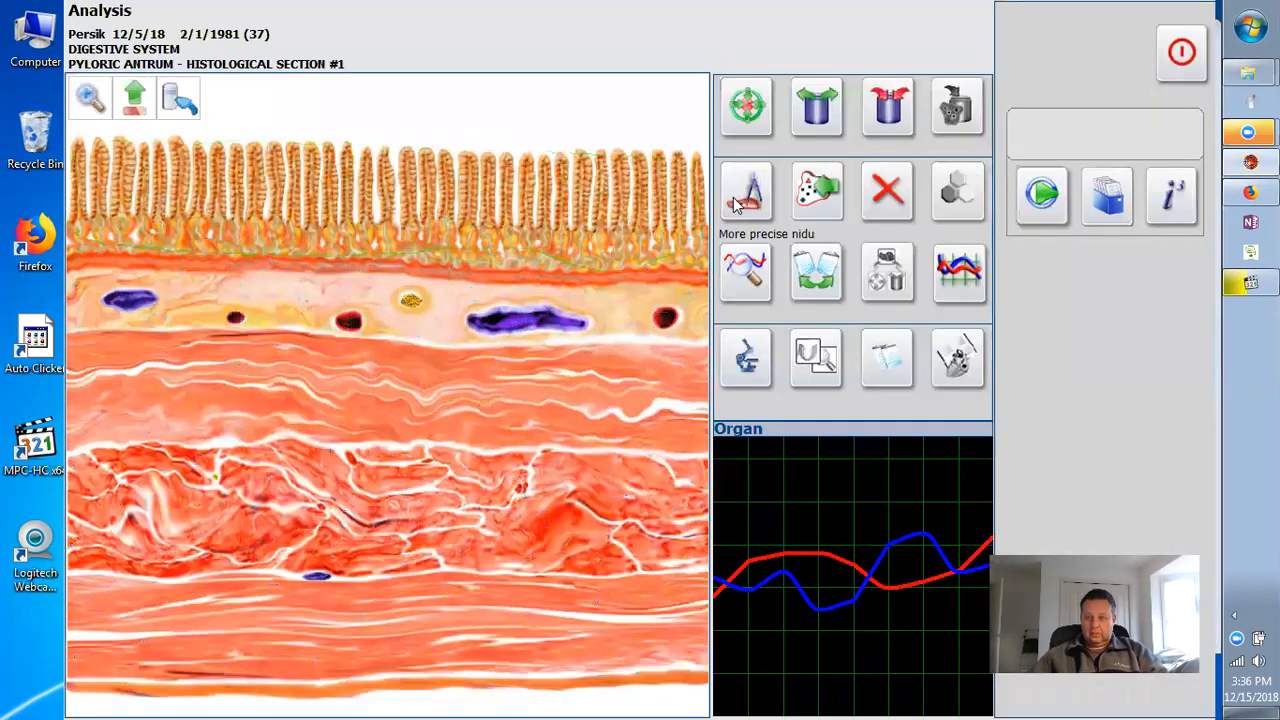
click(740, 198)
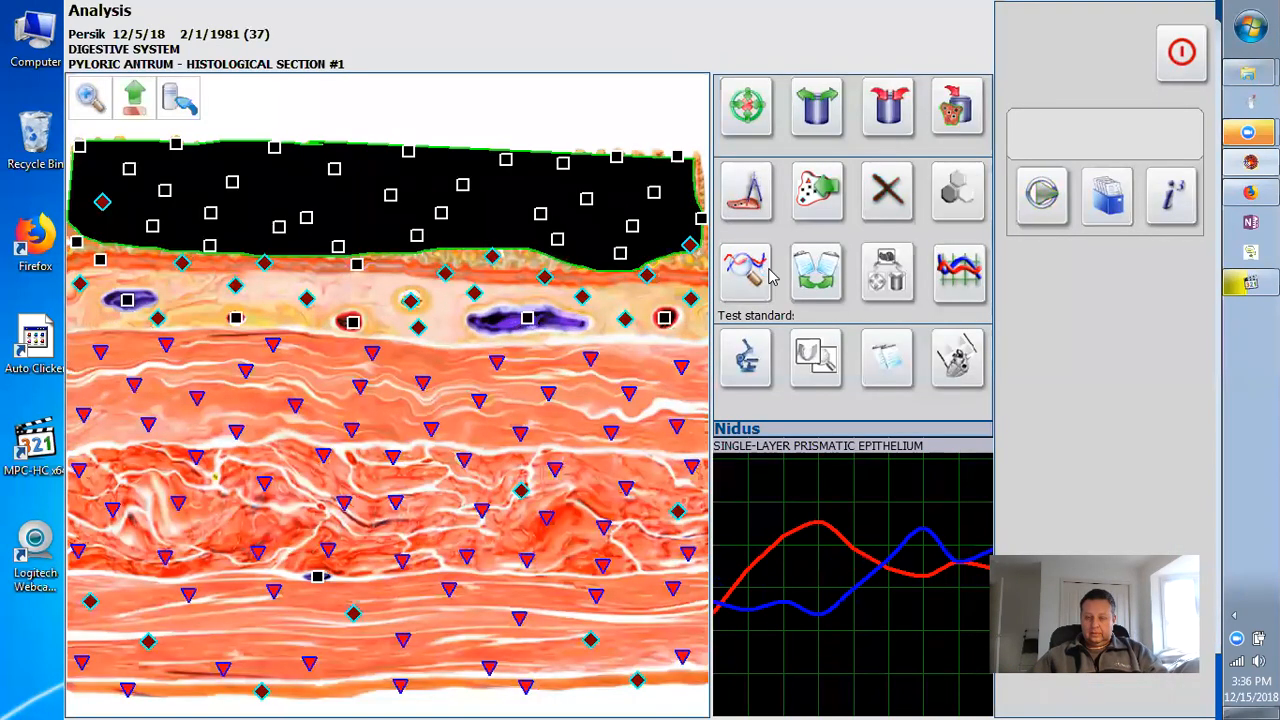
click(766, 277)
Adjust all standards, build the virtual model for the epithelium nidus and select DUODENAL ULCER.
click(405, 84)
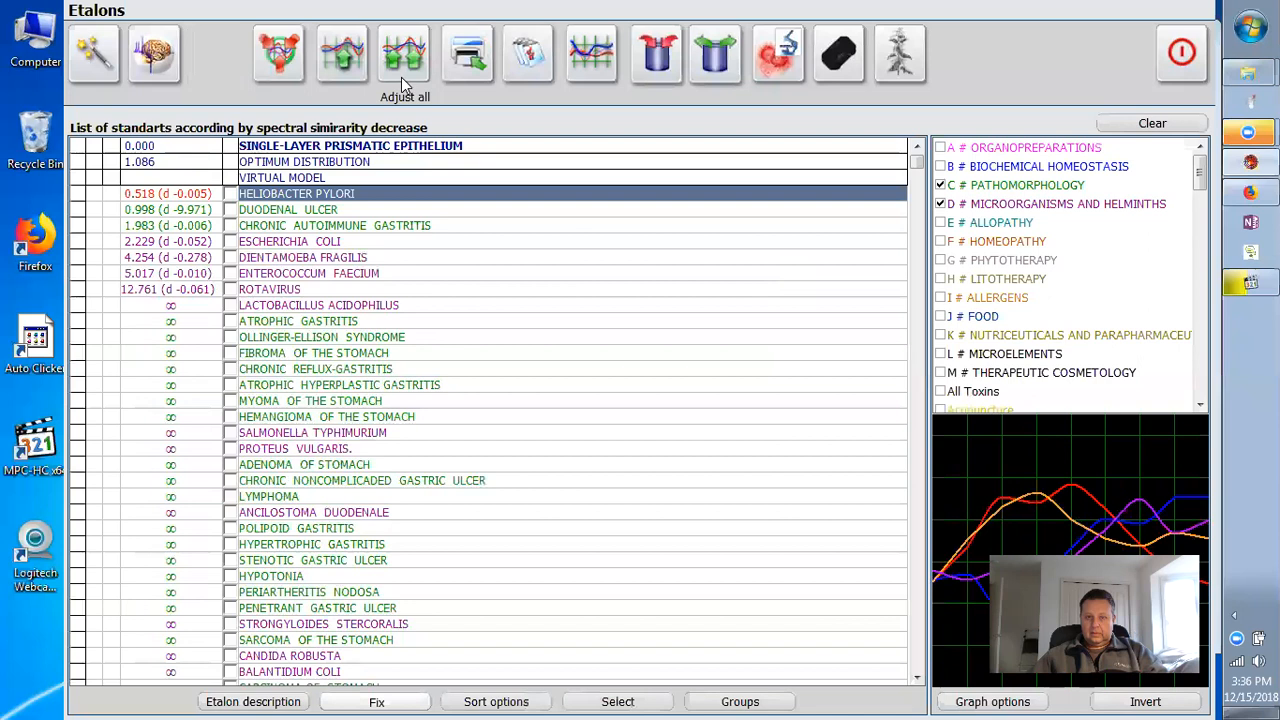
click(150, 84)
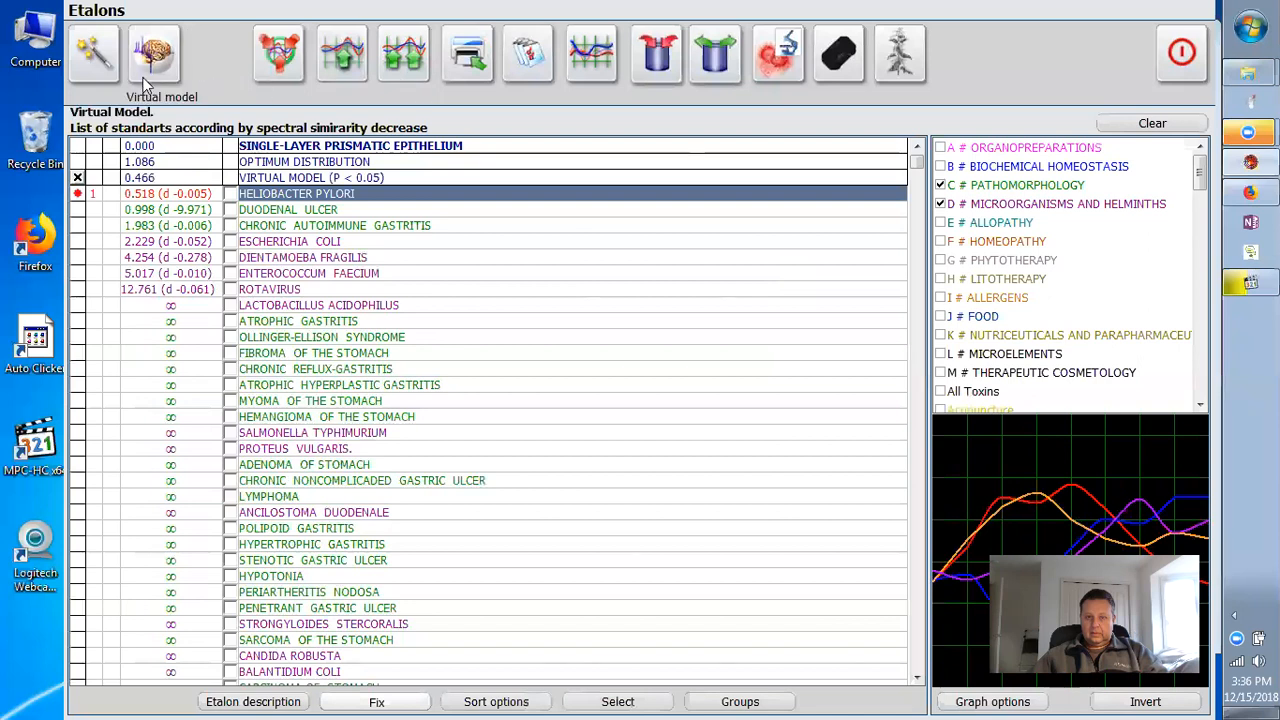
click(280, 210)
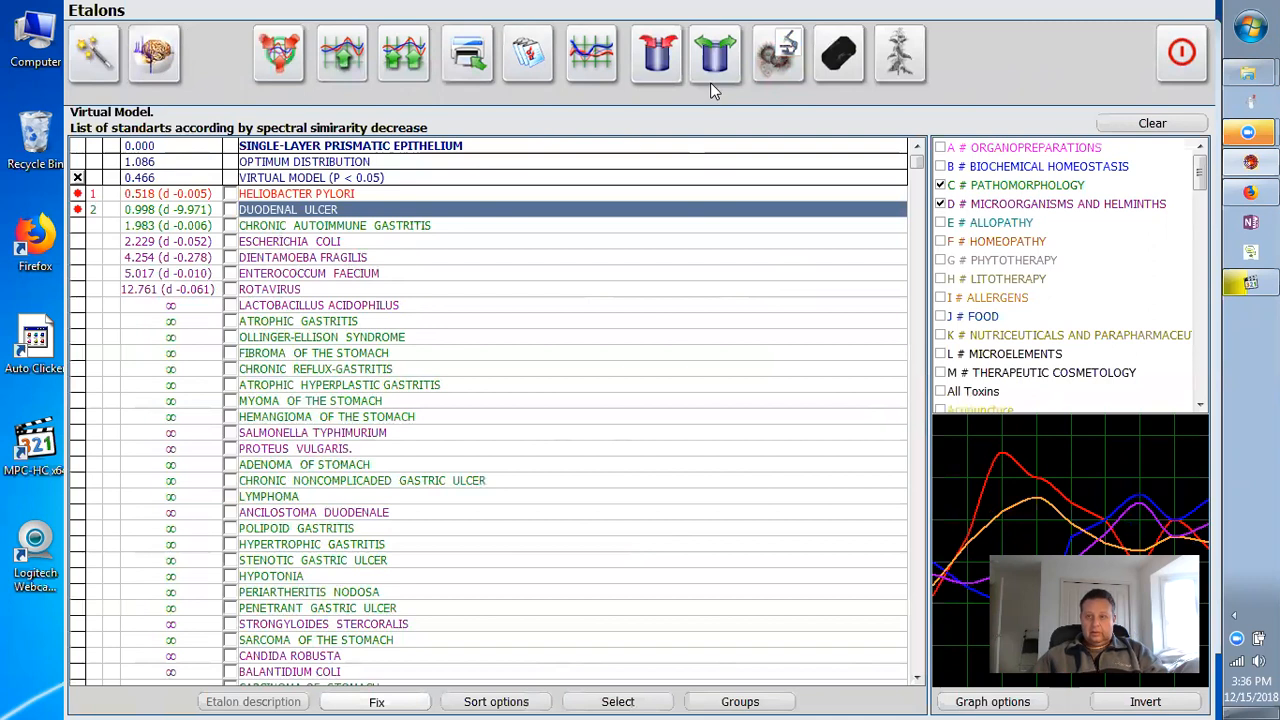
Prepare a remedy from DUODENAL ULCER with its graph inverted, using the Spirits matrix coefficient, and return to the standards.
click(652, 55)
click(1125, 422)
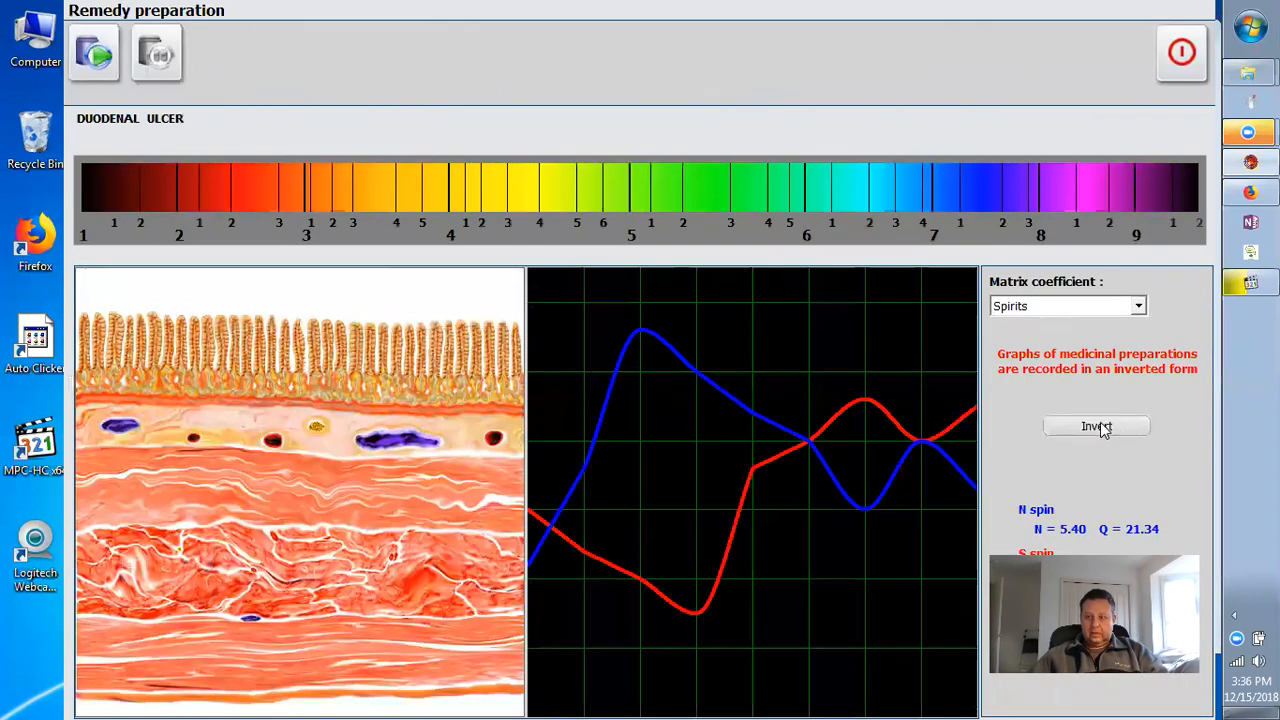
click(94, 55)
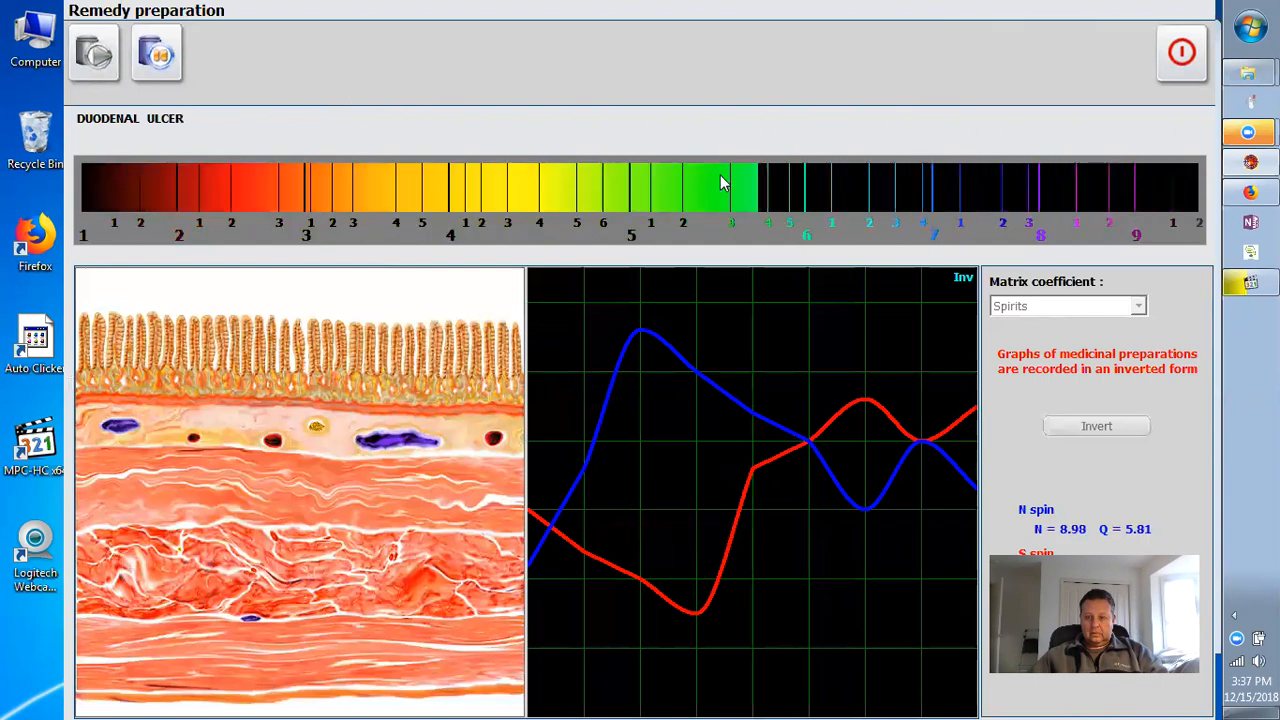
click(1178, 57)
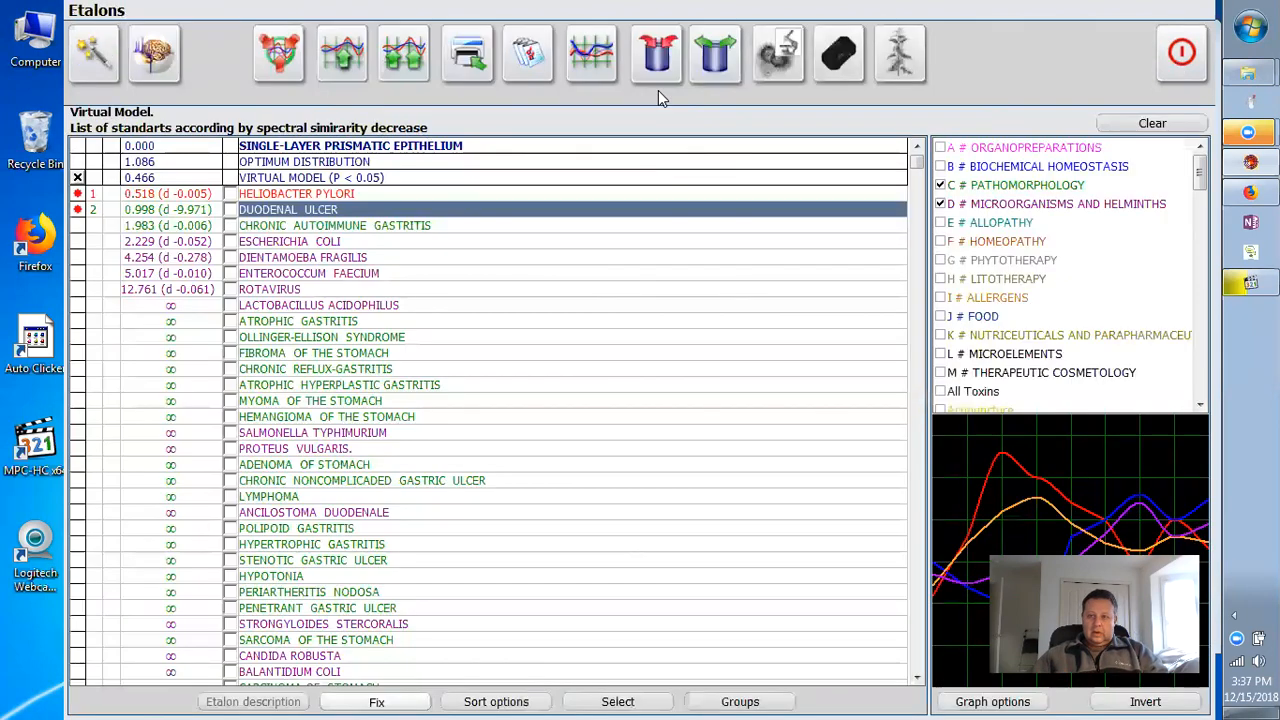
Repeat the DUODENAL ULCER remedy preparation with the inverted graph and close it when done.
click(662, 55)
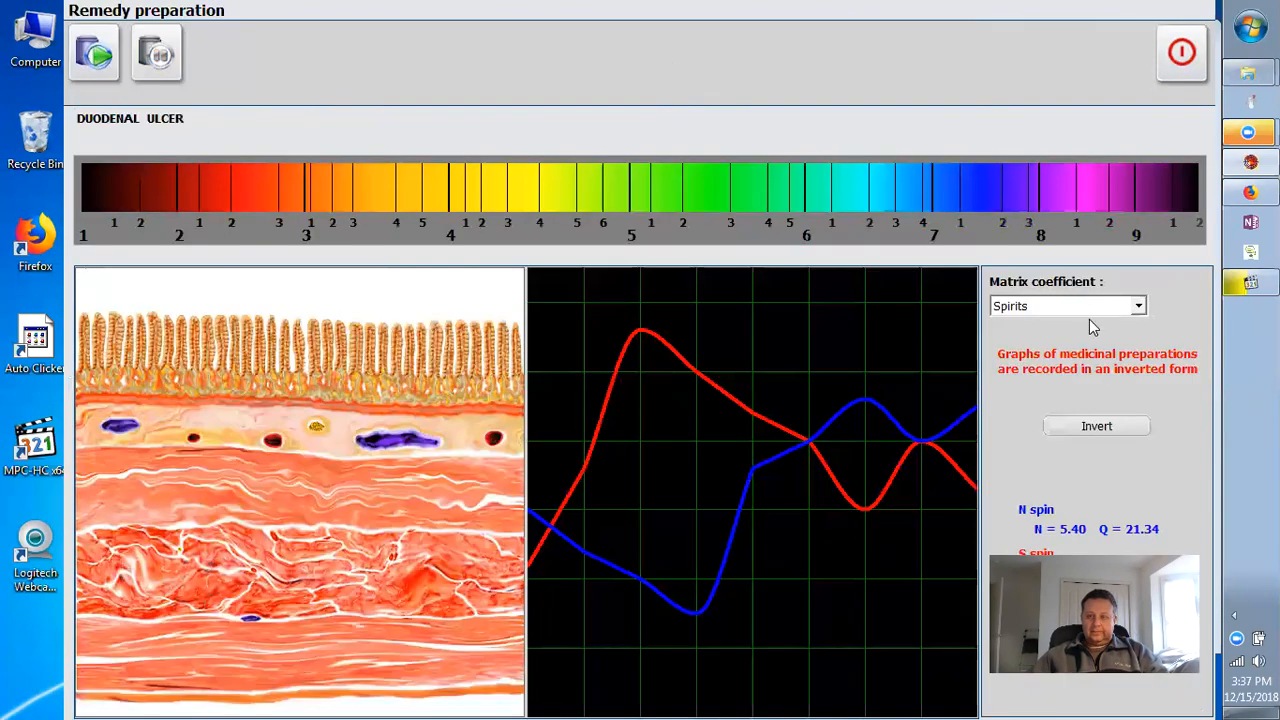
click(1100, 423)
click(100, 65)
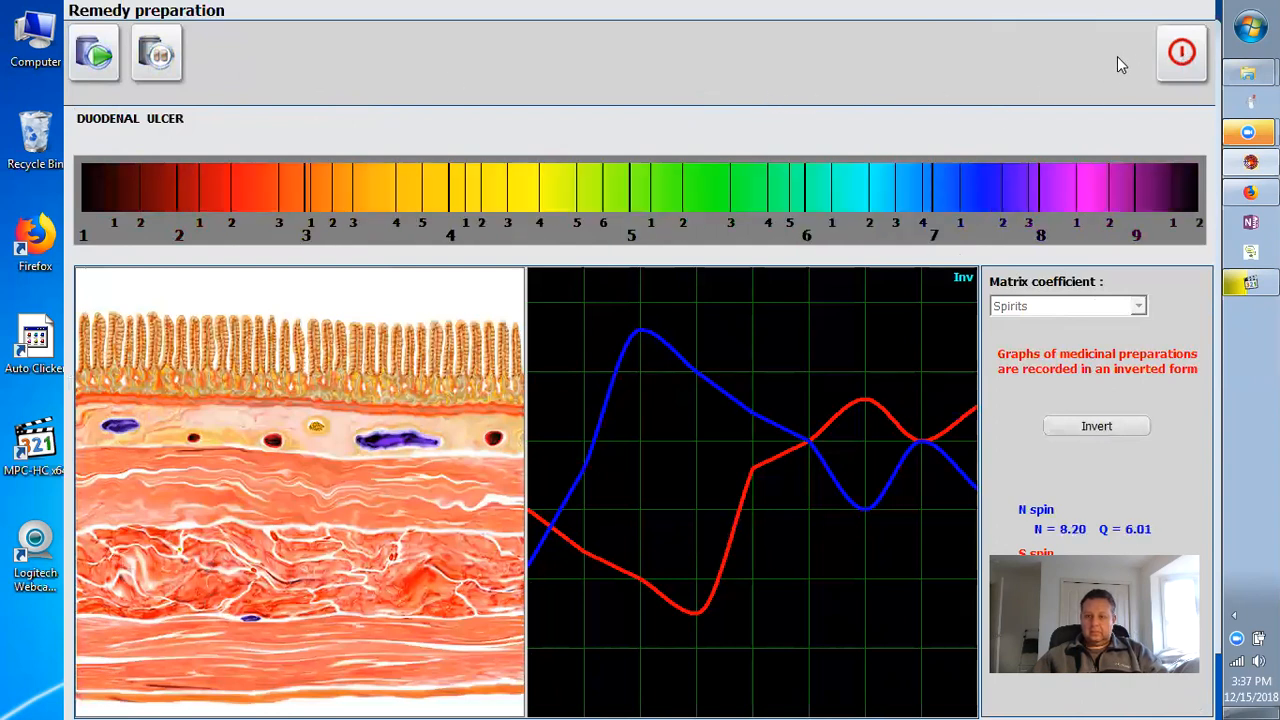
click(1190, 67)
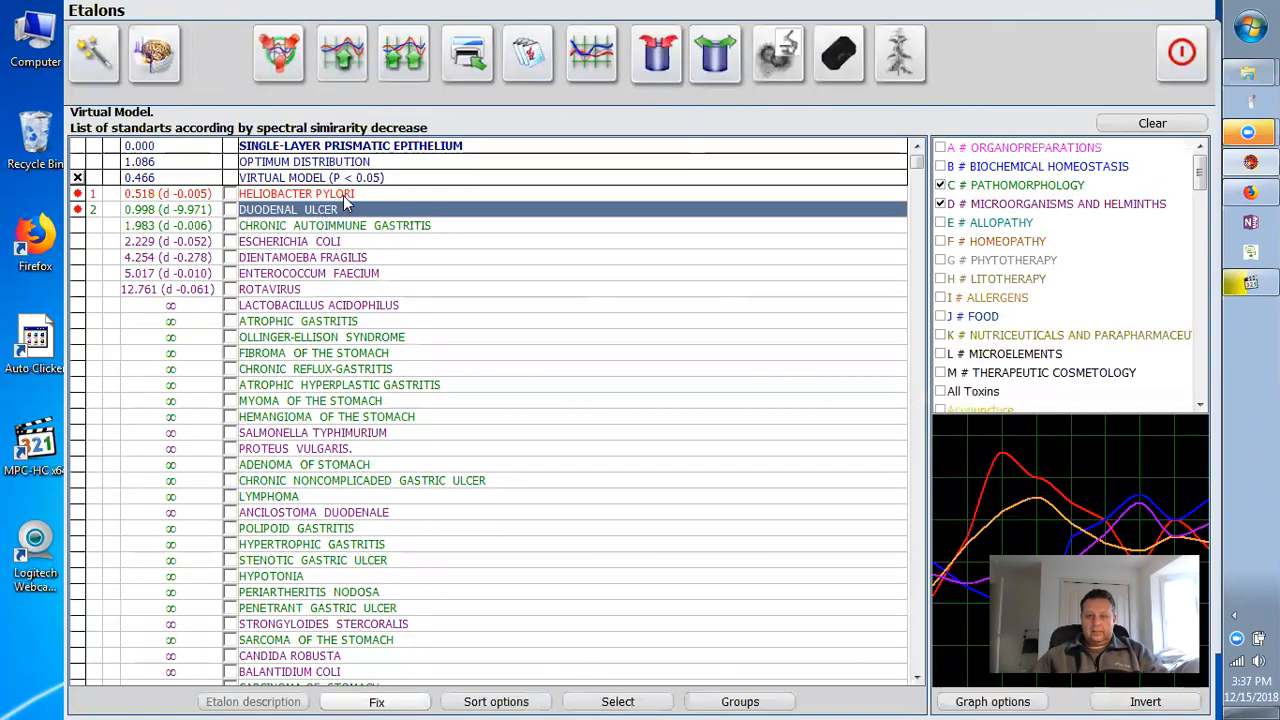
Run the automatic standards search with HELIOBACTER PYLORI as imperative etalon and view the NERVUS VAGUS organ preparation.
click(343, 195)
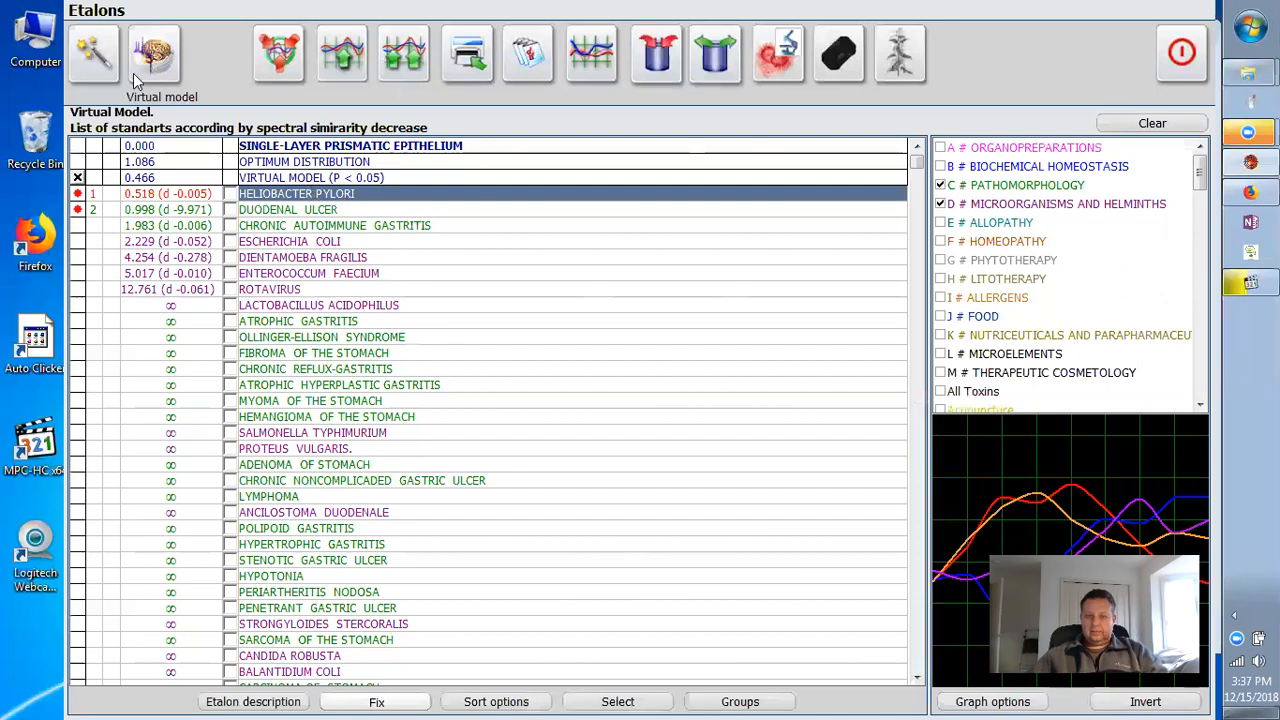
click(90, 52)
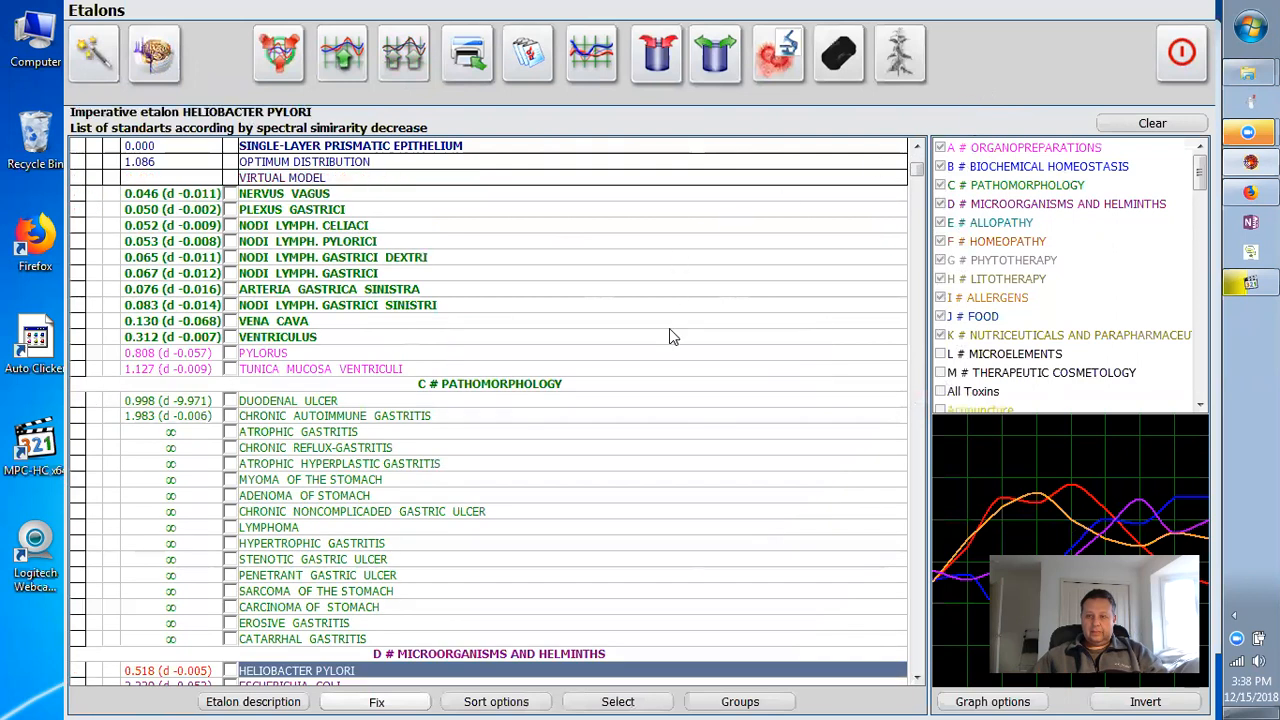
click(284, 195)
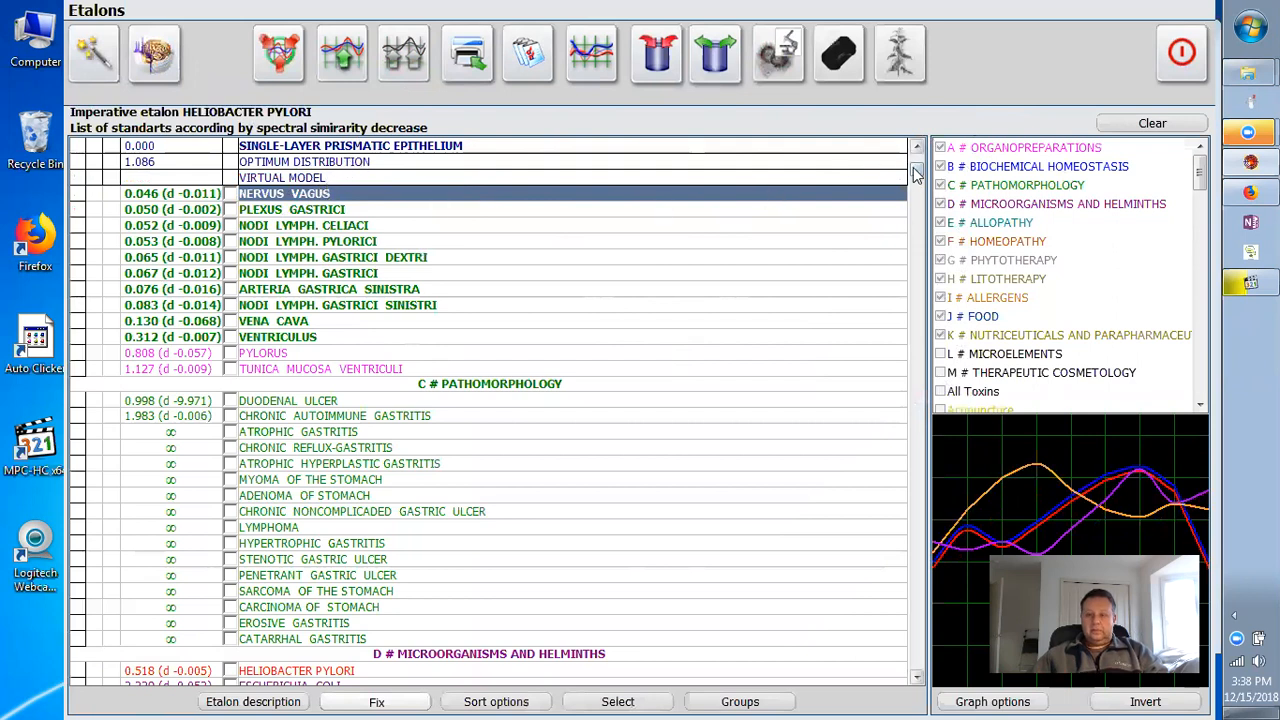
scroll(916, 172, up, 4)
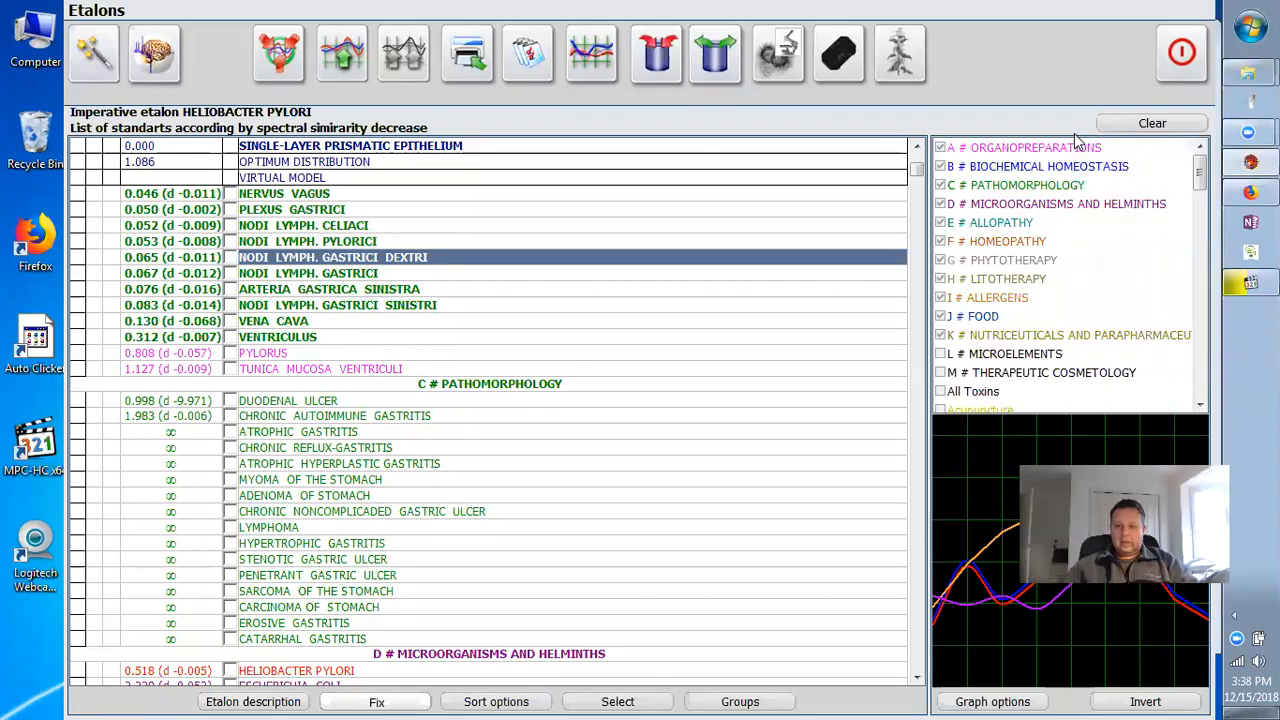
Examine the DUODENAL ULCER, CHRONIC AUTOIMMUNE GASTRITIS and HELIOBACTER PYLORI graphs and browse the allopathy standards.
click(350, 403)
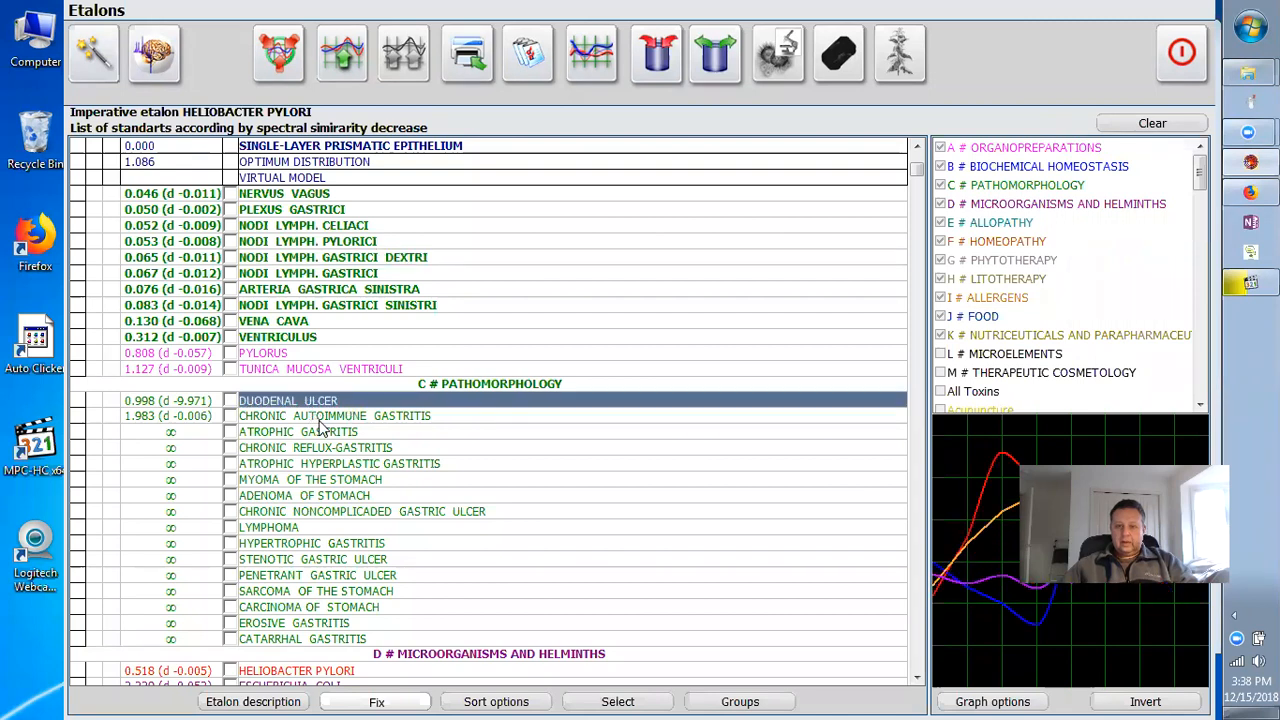
click(323, 416)
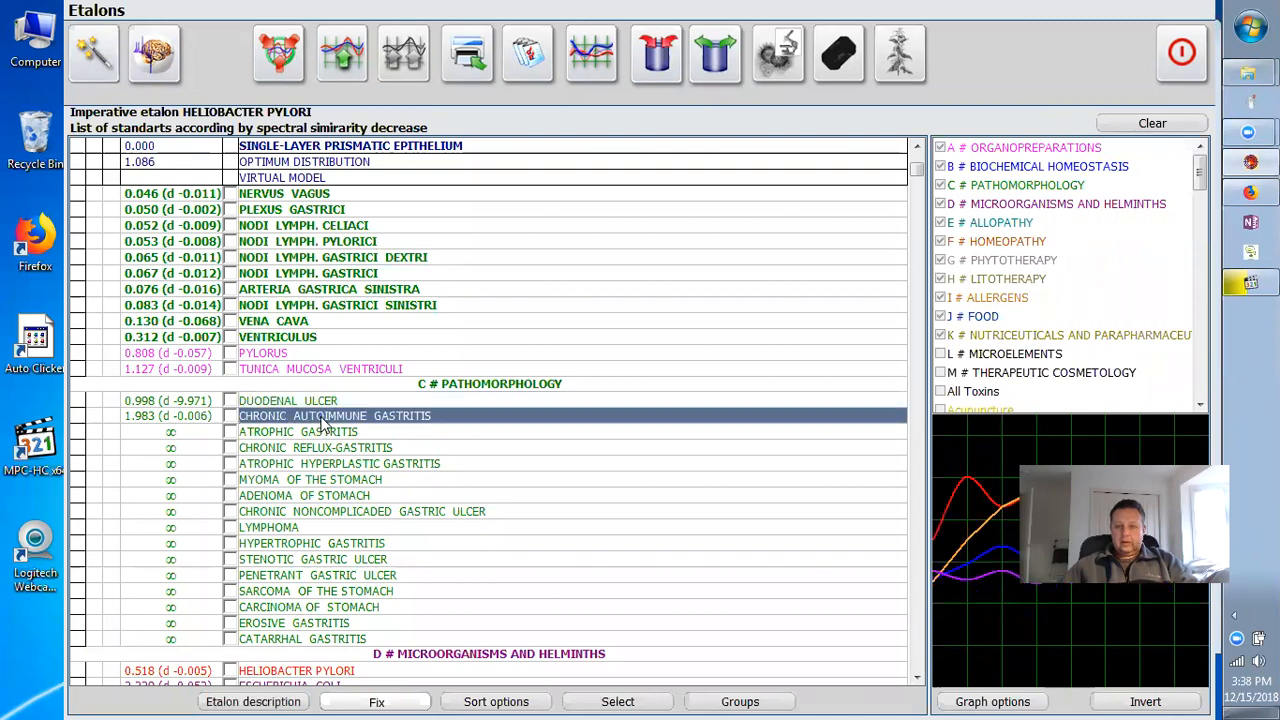
drag(920, 177, 920, 186)
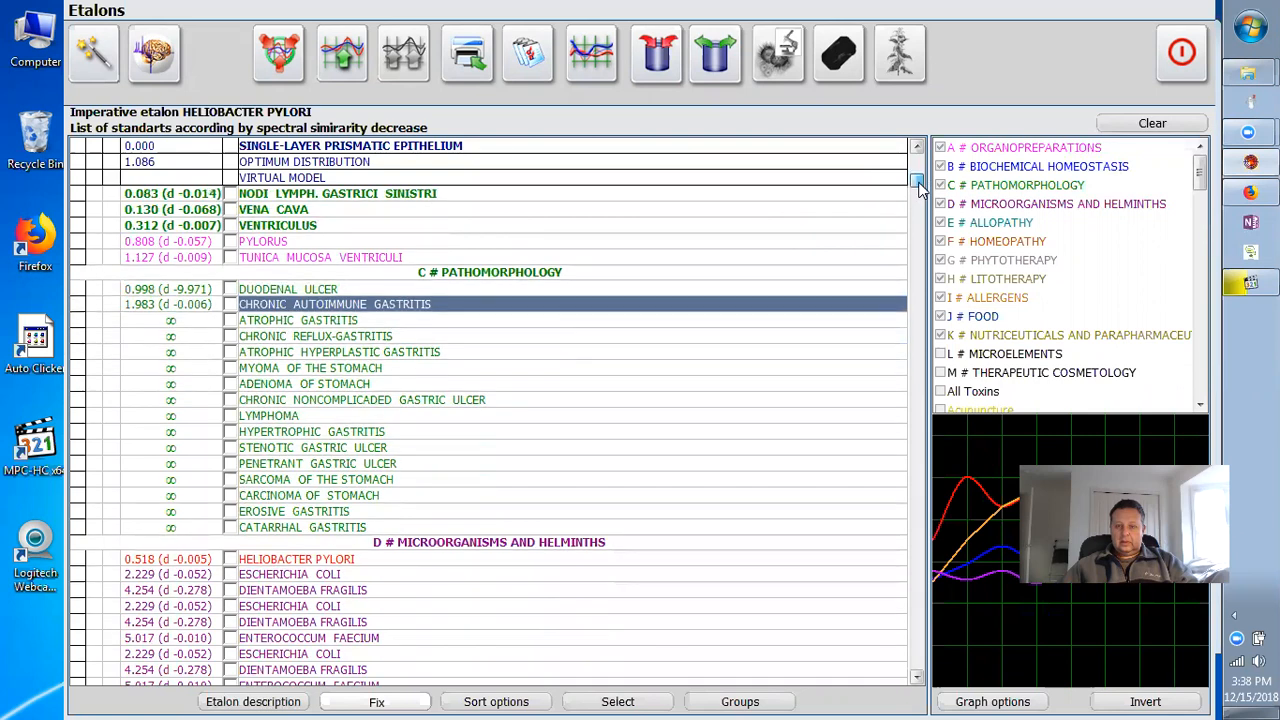
click(295, 560)
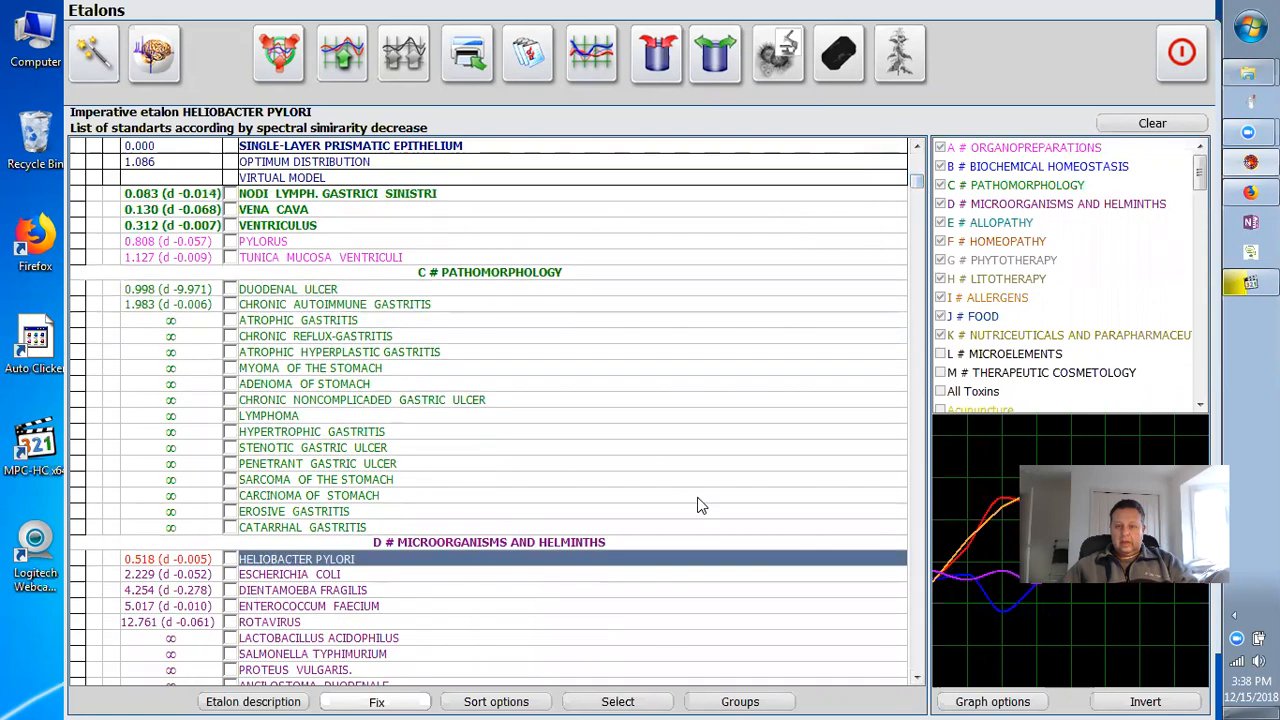
click(920, 586)
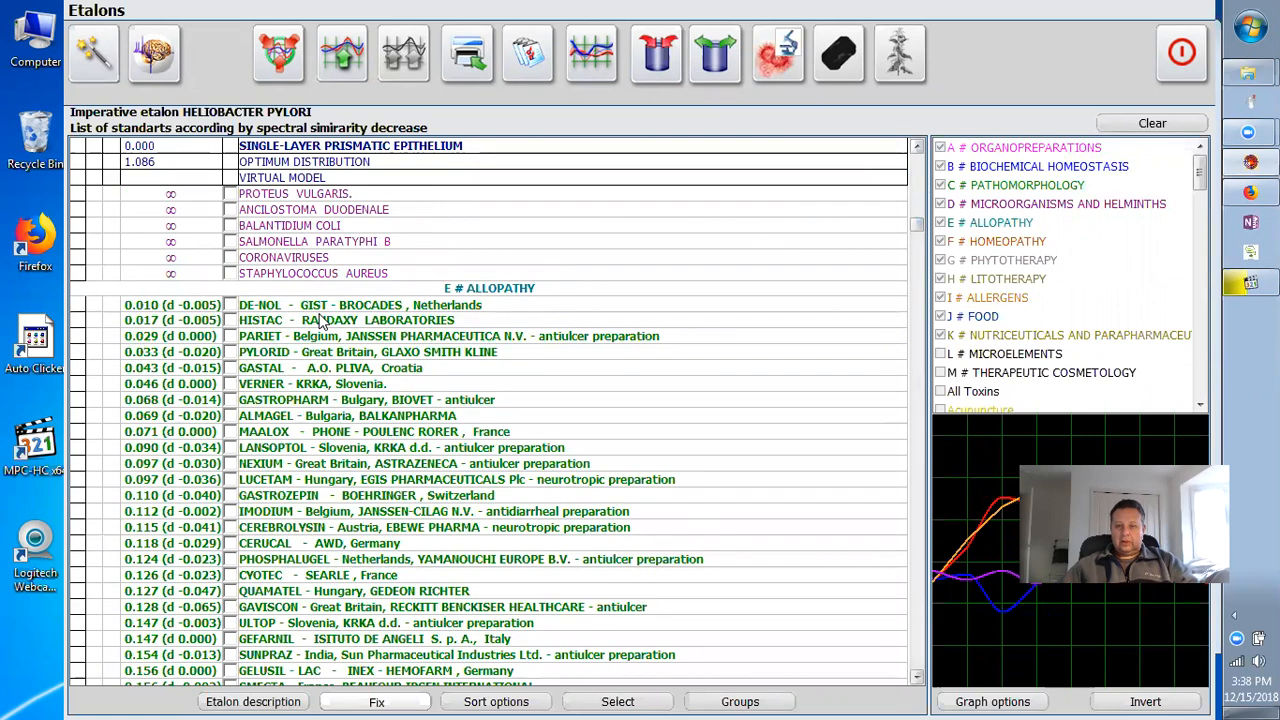
click(916, 150)
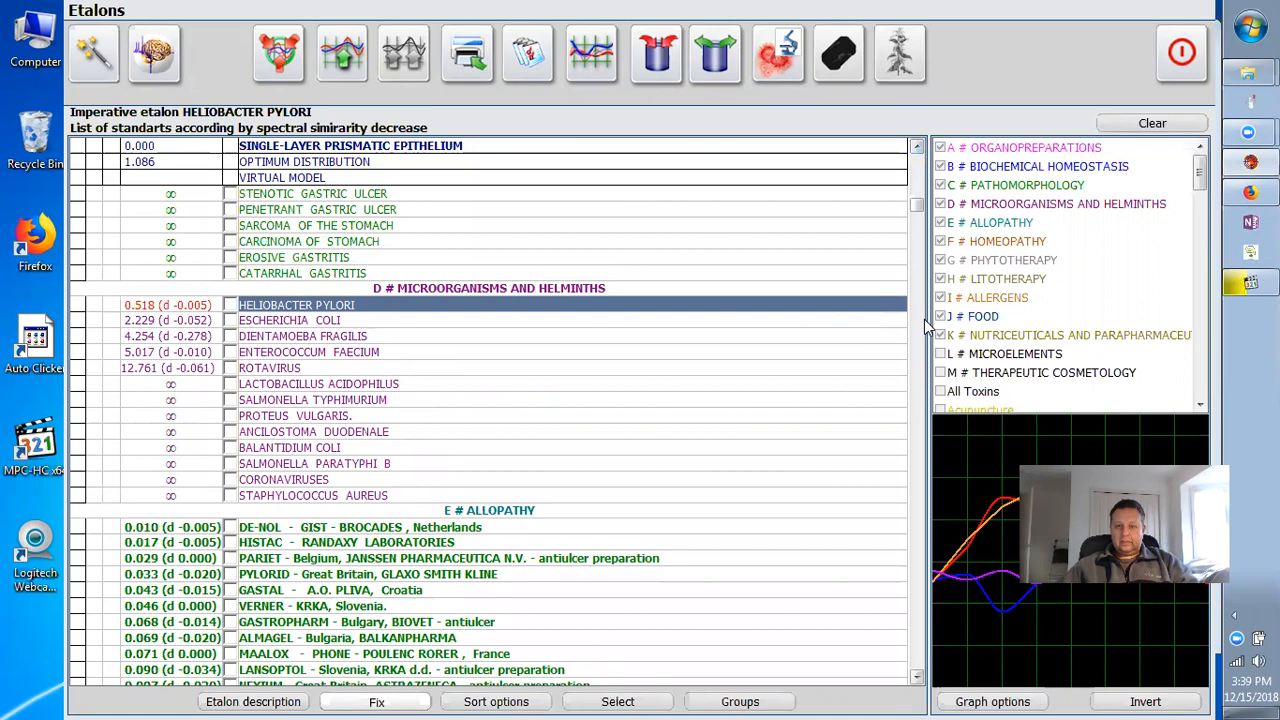
click(924, 319)
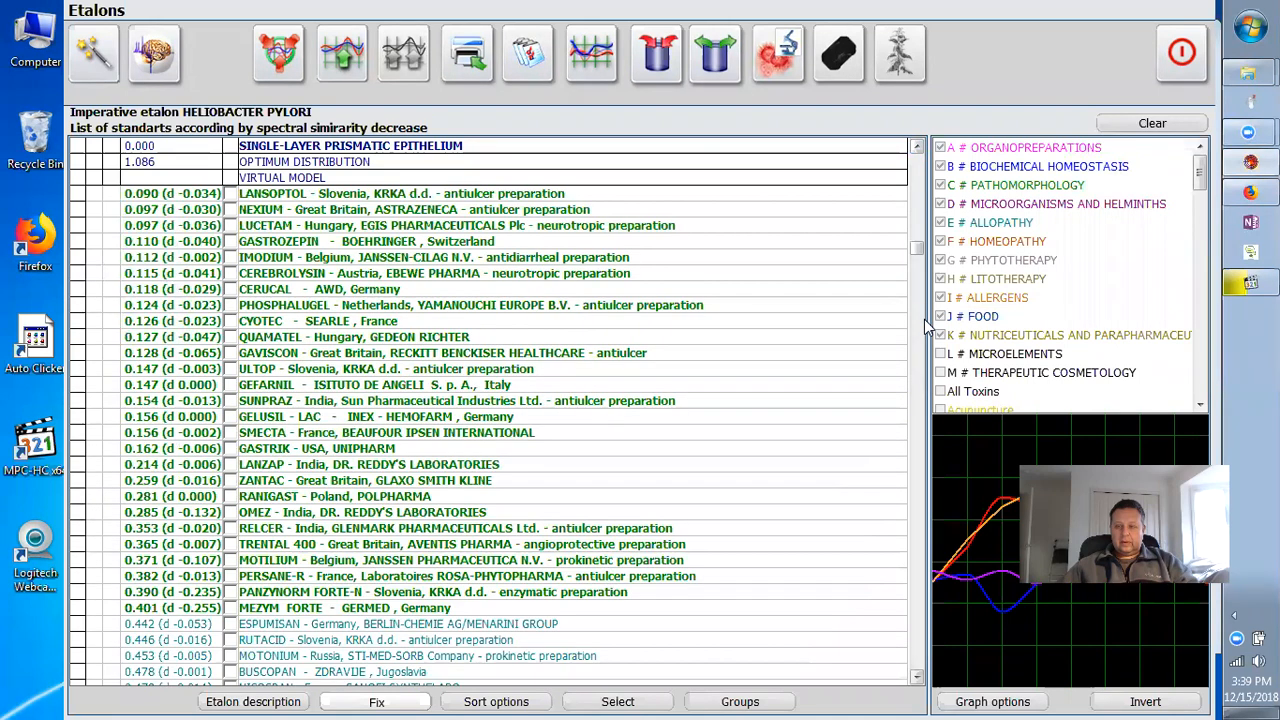
click(916, 182)
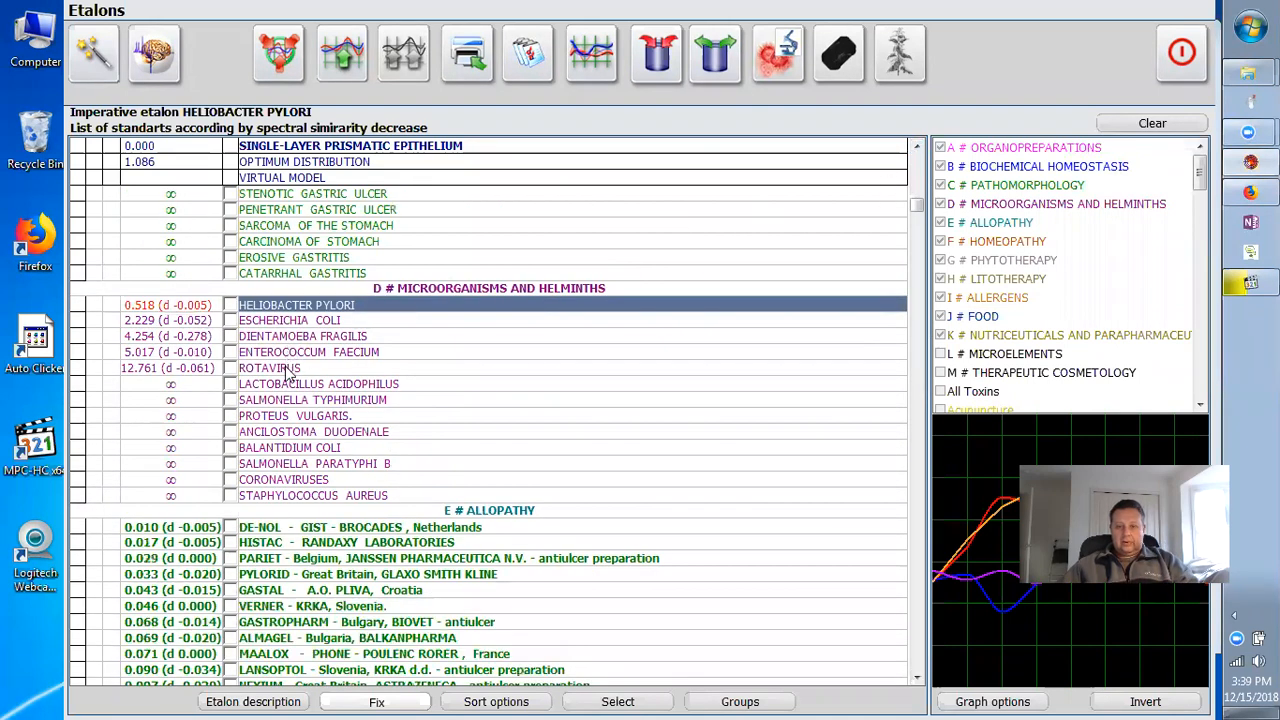
Compare the graphs of HELIOBACTER PYLORI, ESCHERICHIA COLI, DIENTAMOEBA FRAGILIS and ENTEROCOCCUM FAECIUM in the microorganisms group.
click(292, 320)
click(289, 353)
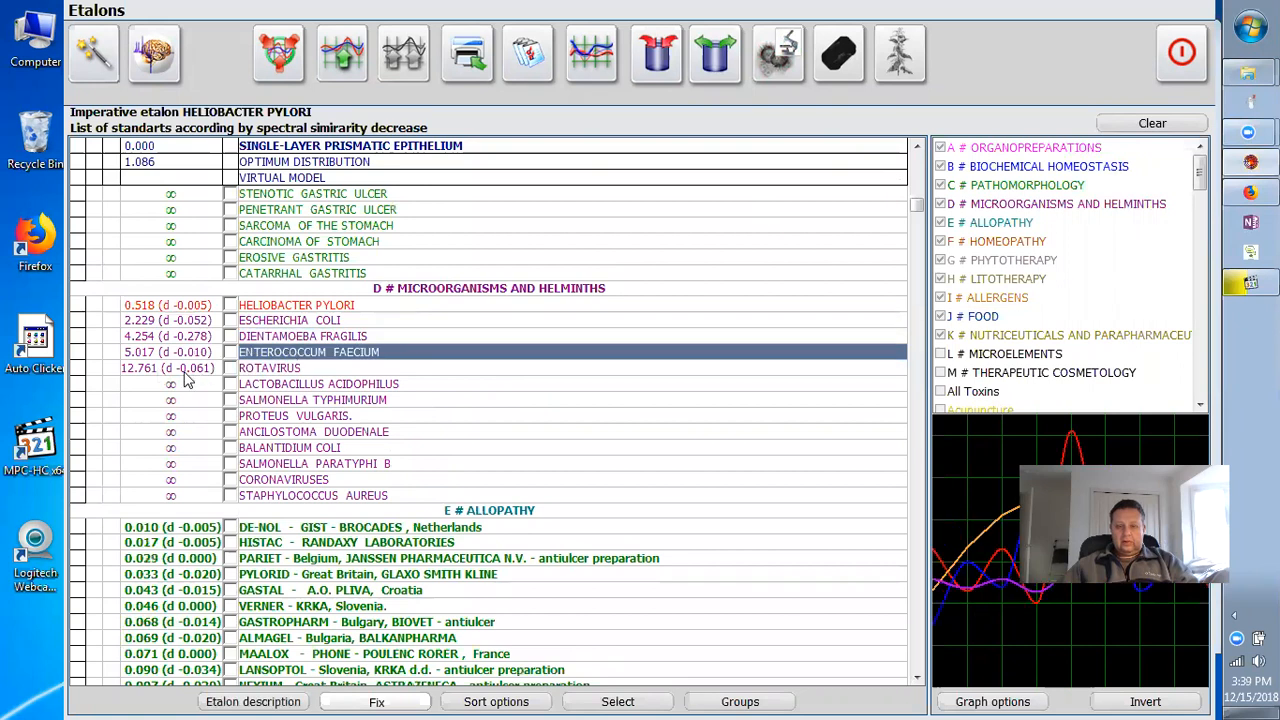
click(295, 339)
click(296, 320)
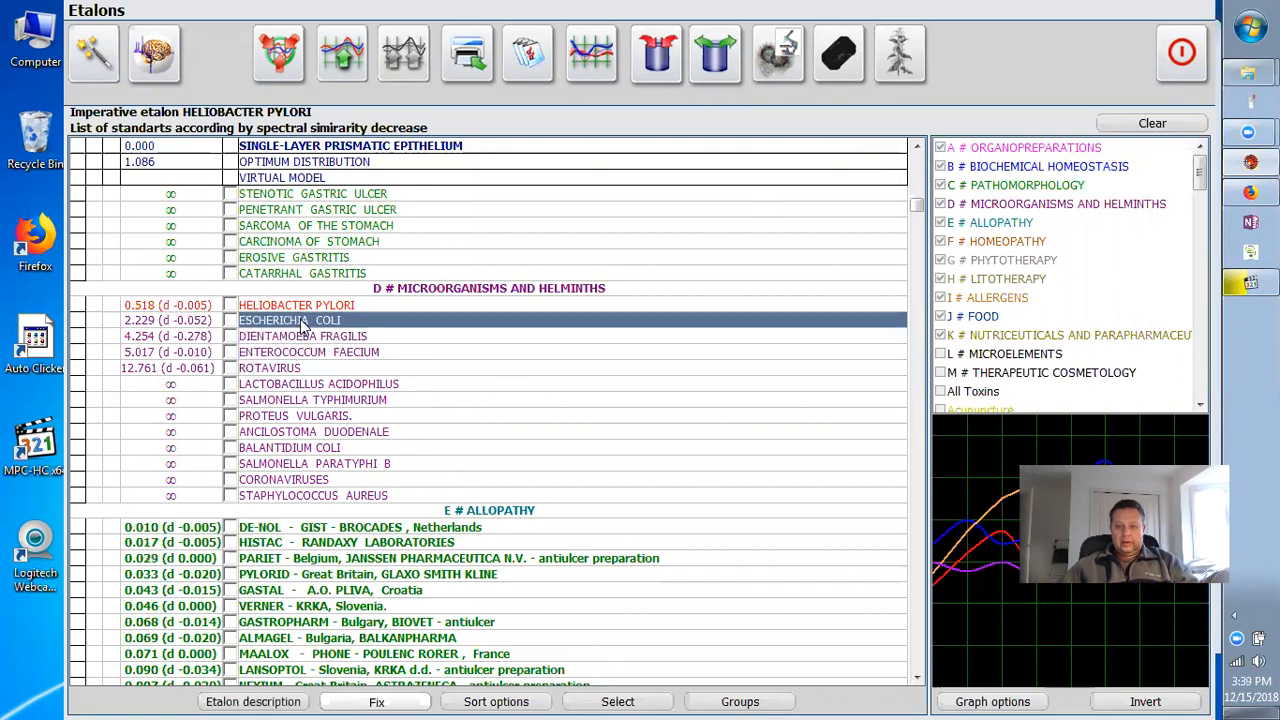
click(326, 306)
click(330, 319)
click(332, 306)
click(333, 320)
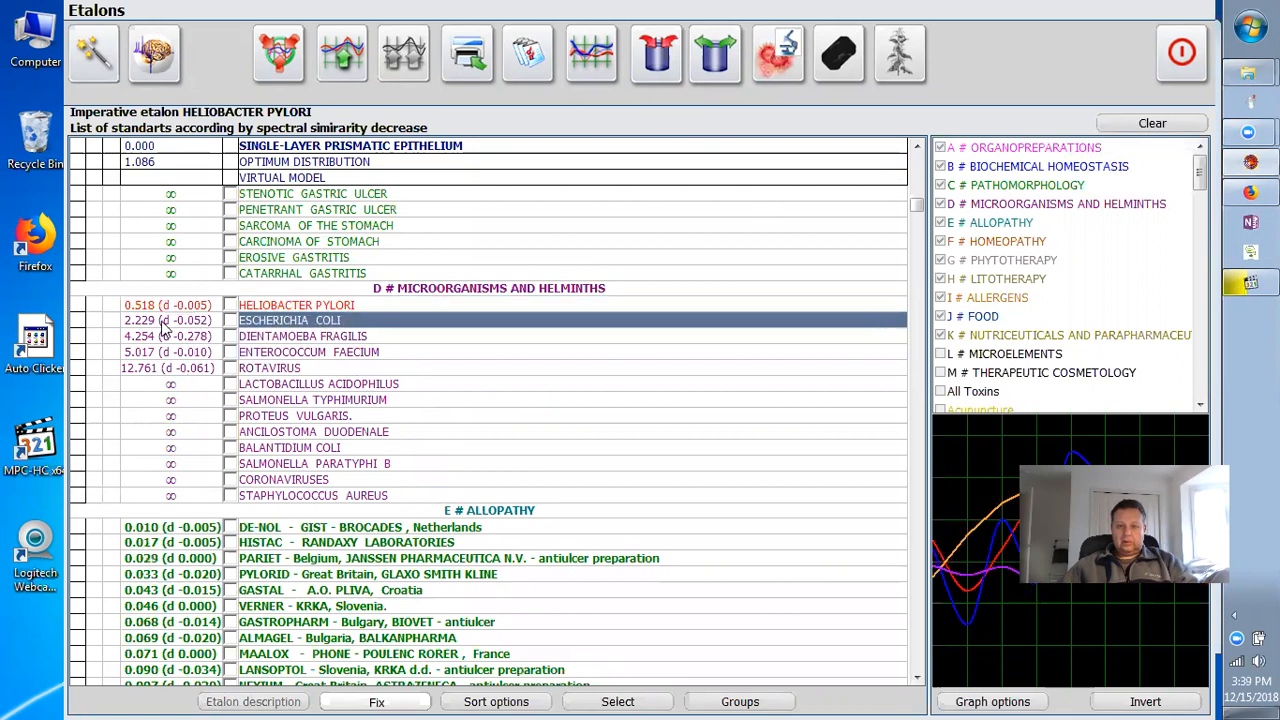
click(320, 306)
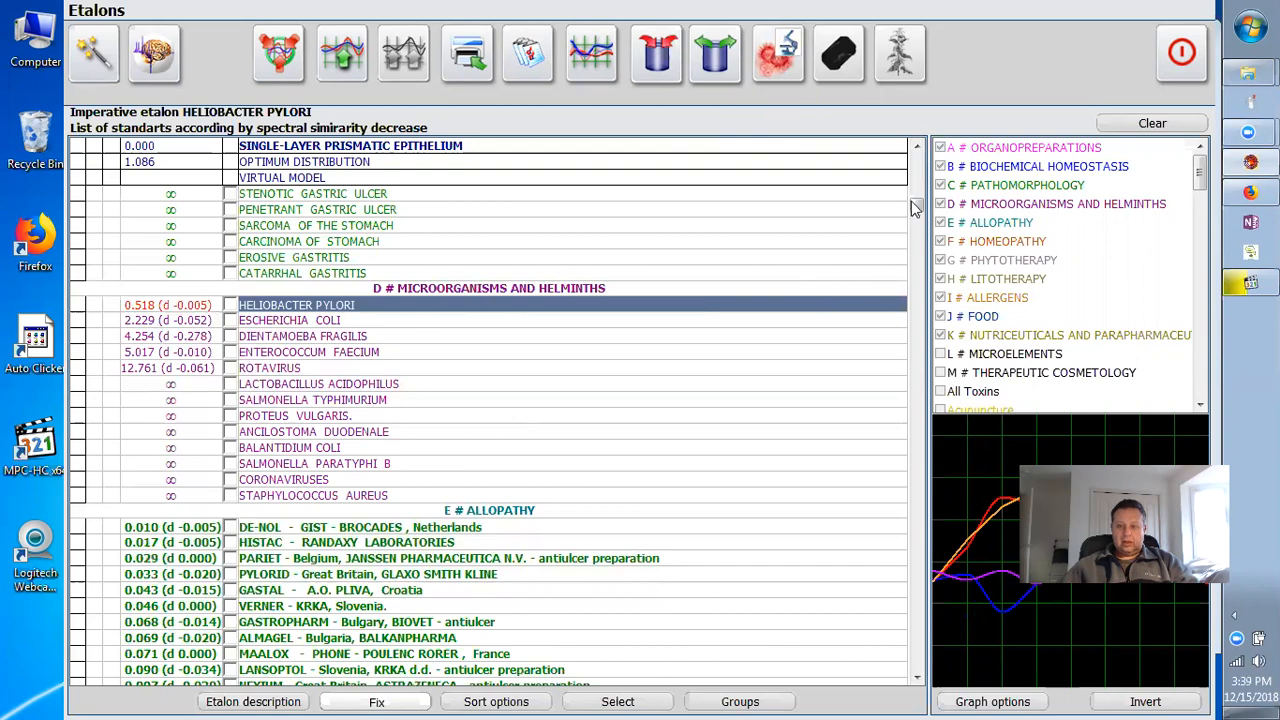
Run a VegetoTest of the homeopathic remedy CHAMOMILLA on histological section #1 and proceed to comparative analysis.
mouse_move(918, 207)
mouse_down()
mouse_move(916, 305)
mouse_move(929, 217)
mouse_up()
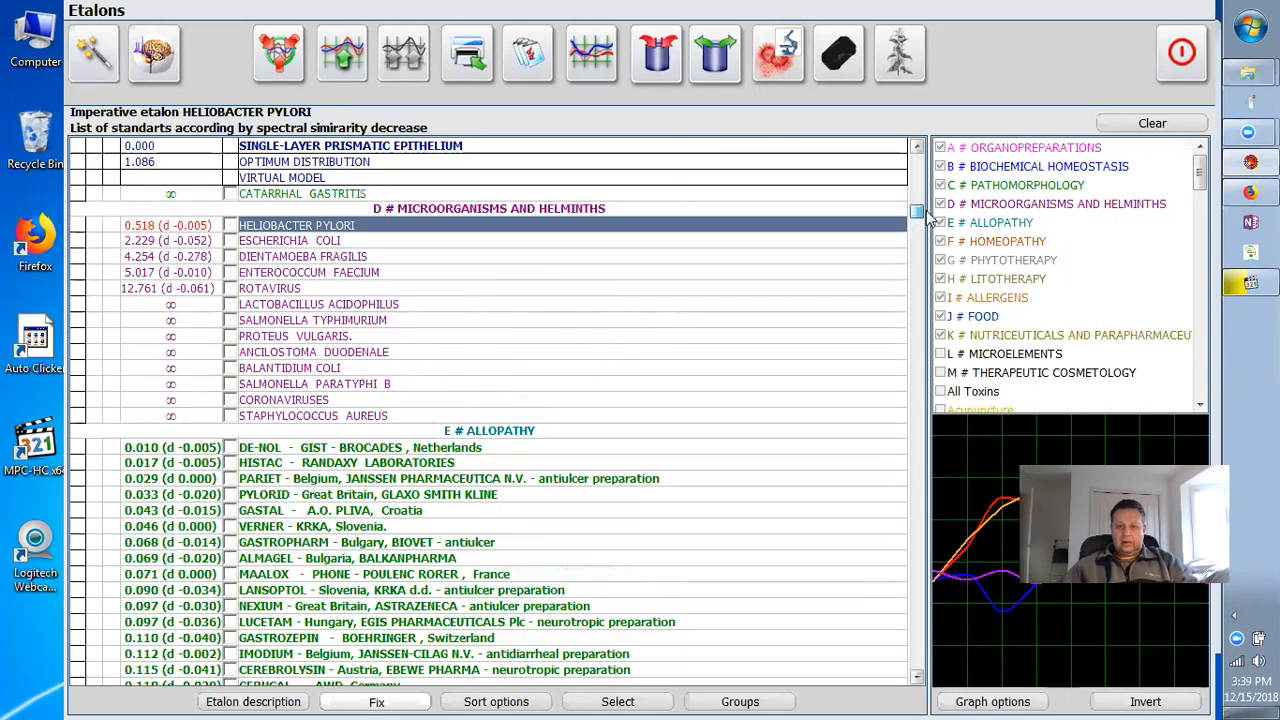
click(506, 446)
drag(922, 220, 892, 368)
click(337, 324)
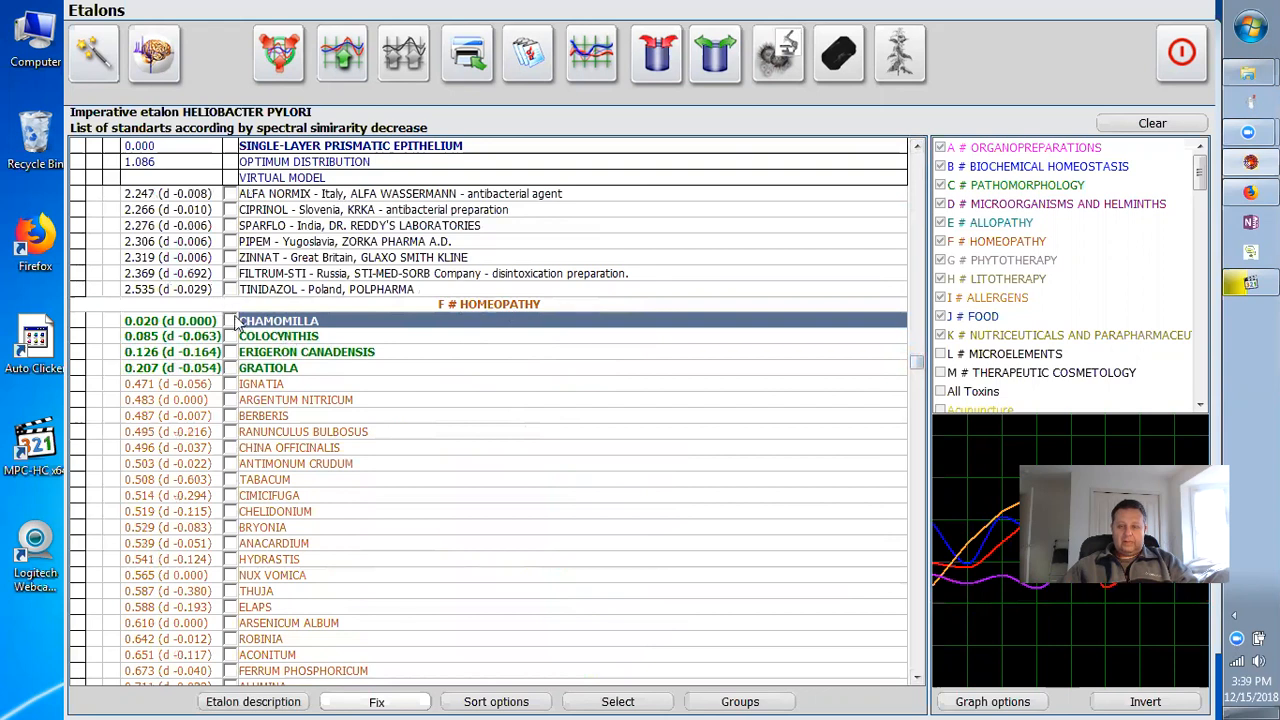
click(716, 73)
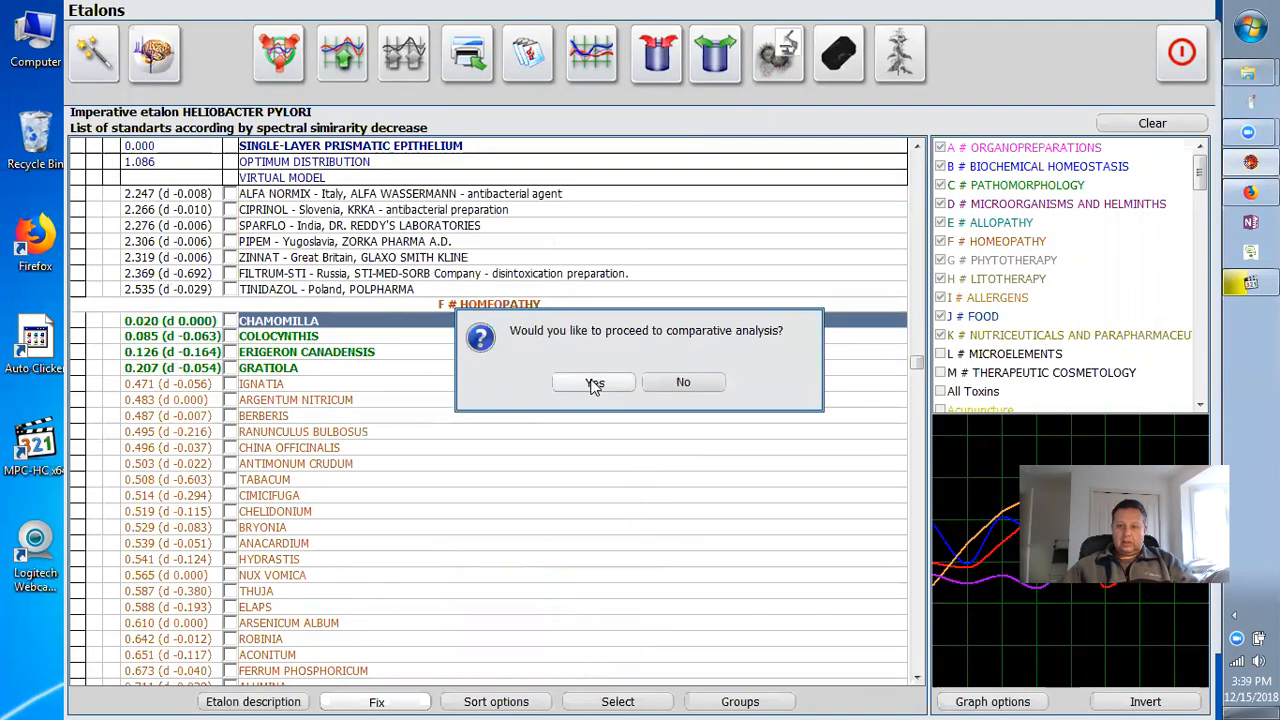
click(594, 382)
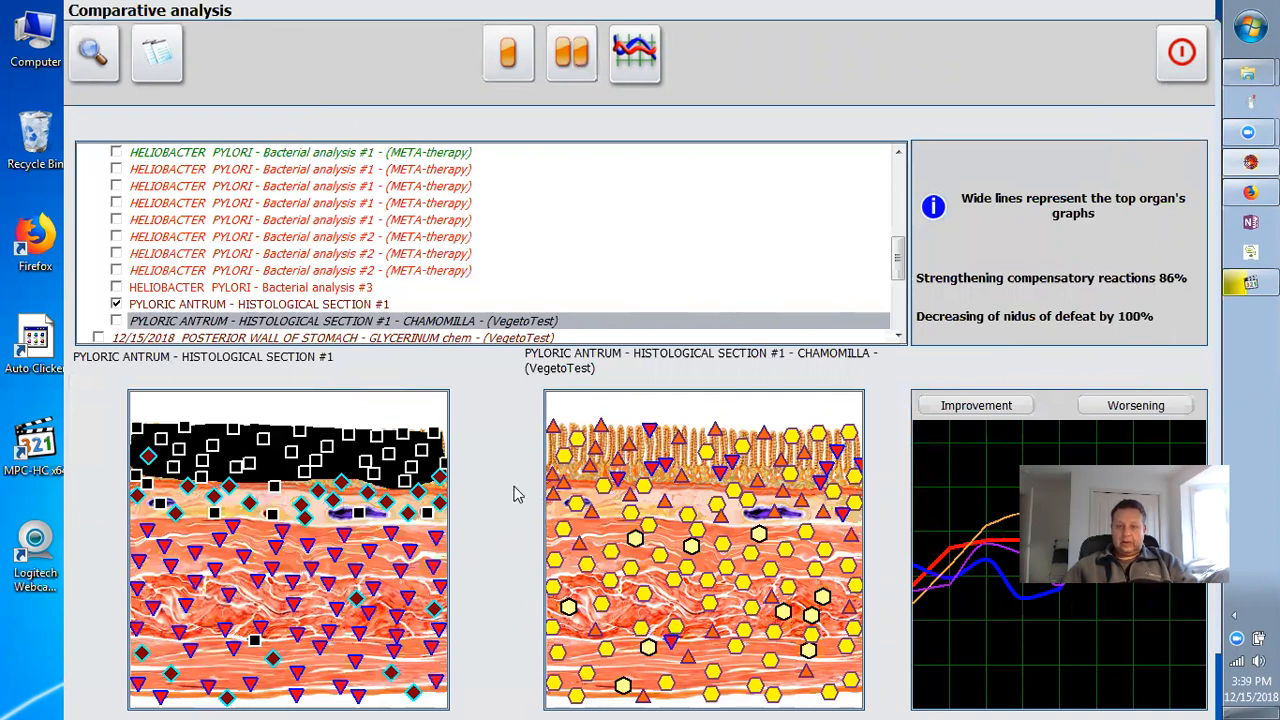
Close the comparative analysis and record the CHAMOMILLA remedy preparation with the Spirits matrix coefficient.
click(1181, 52)
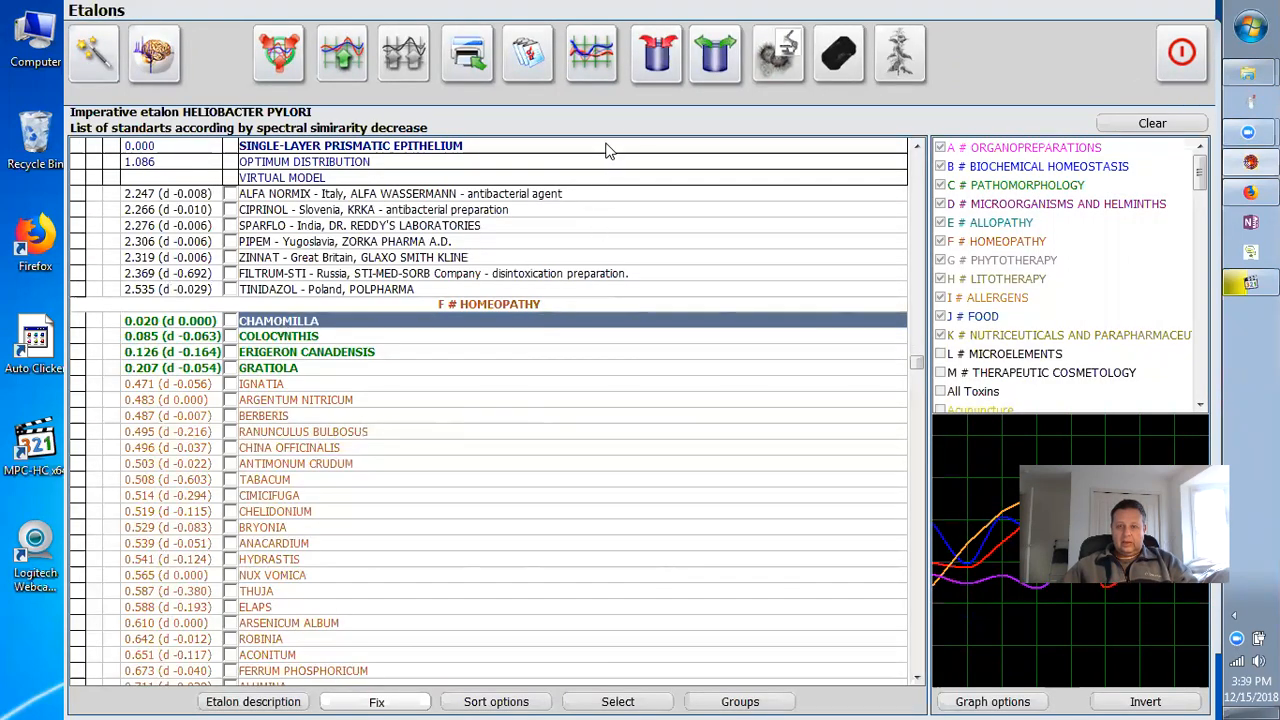
click(656, 79)
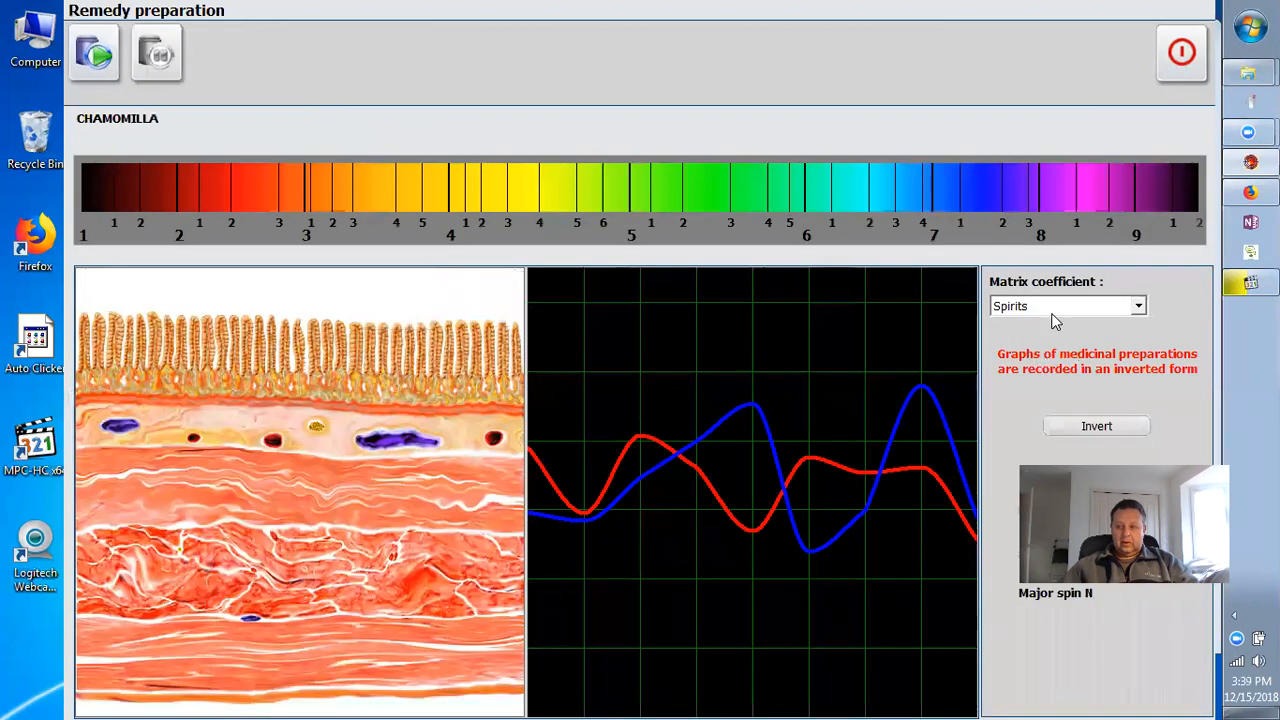
click(95, 55)
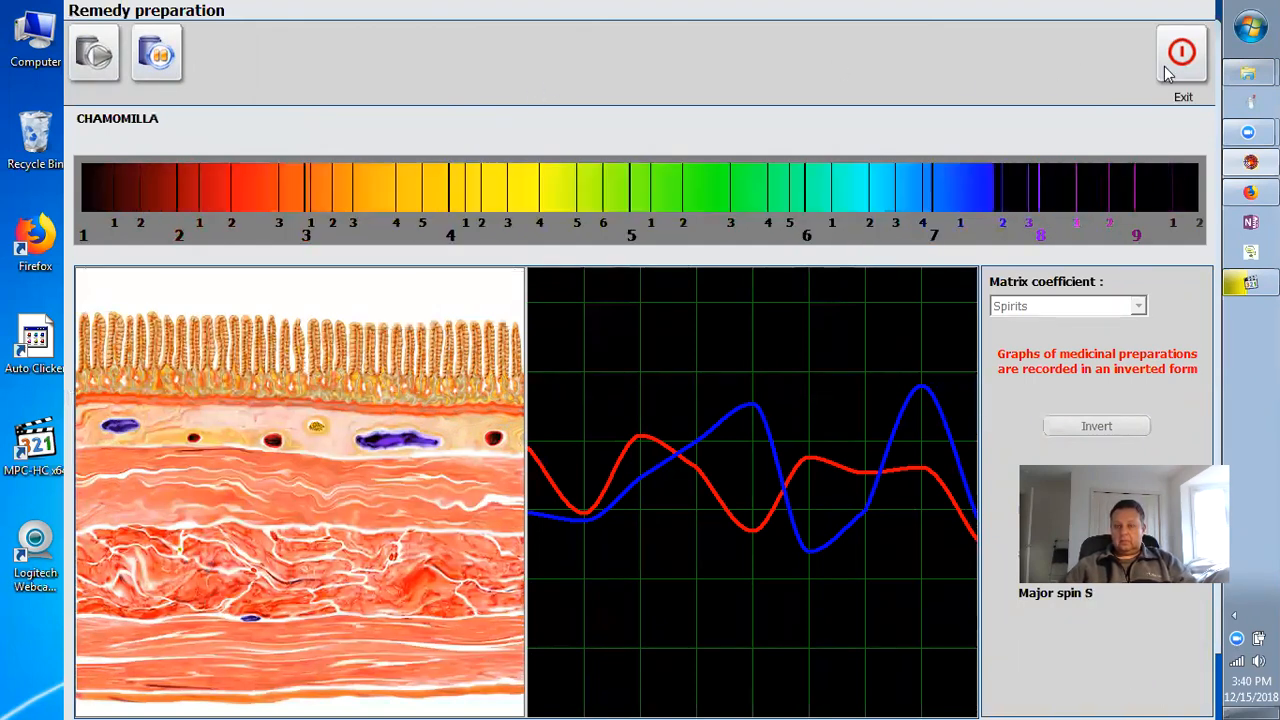
click(81, 62)
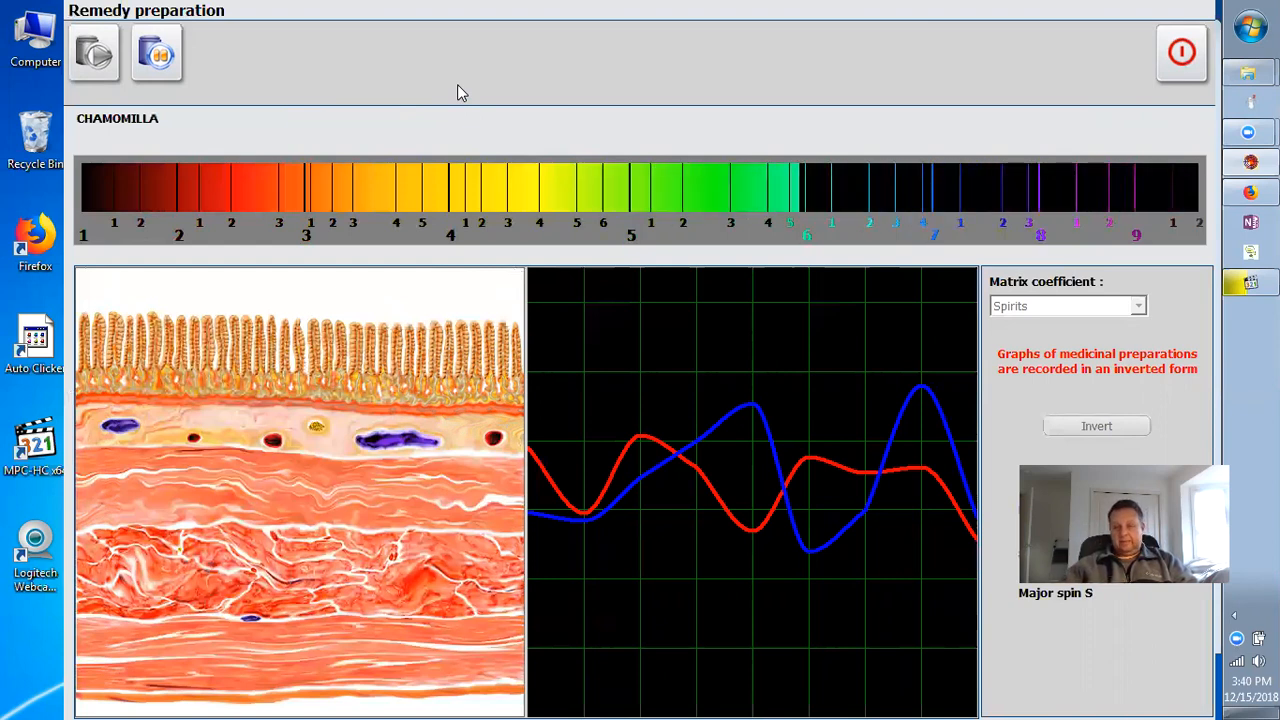
click(1165, 78)
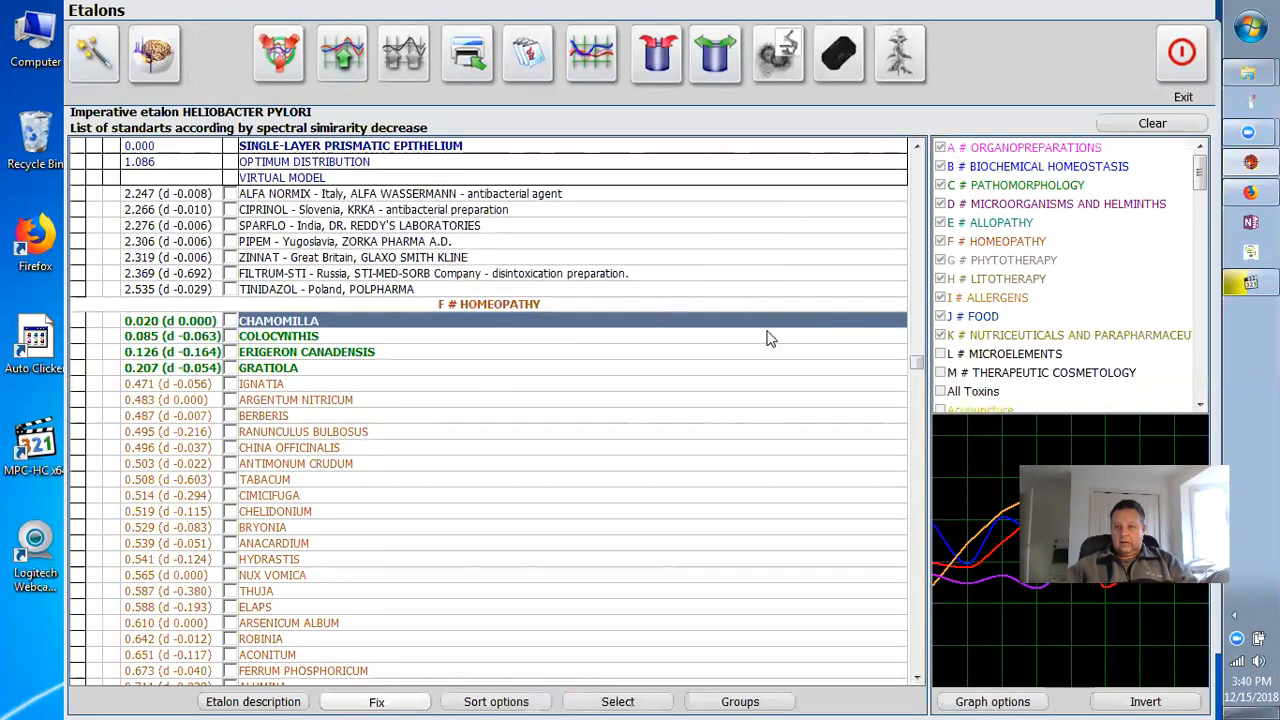
Run a VegetoTest of the phytotherapy remedy ALOE* on histological section #1 and view its comparative analysis.
drag(916, 362, 920, 425)
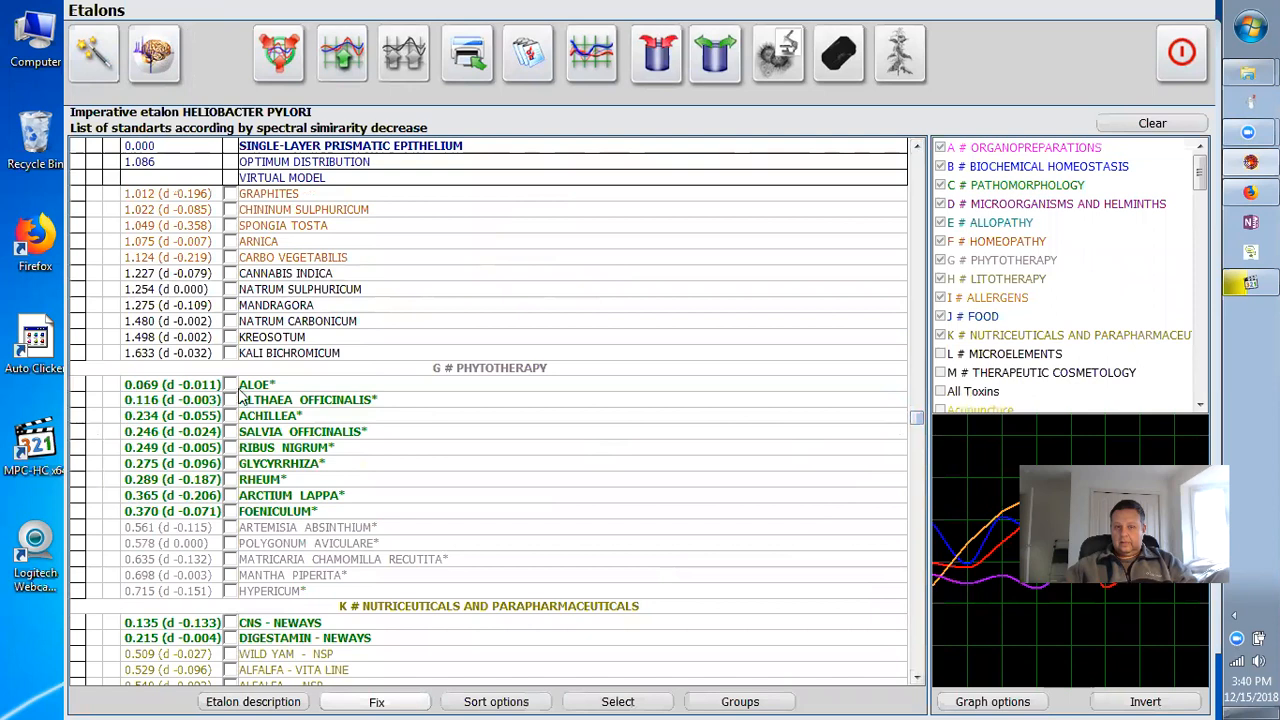
click(240, 389)
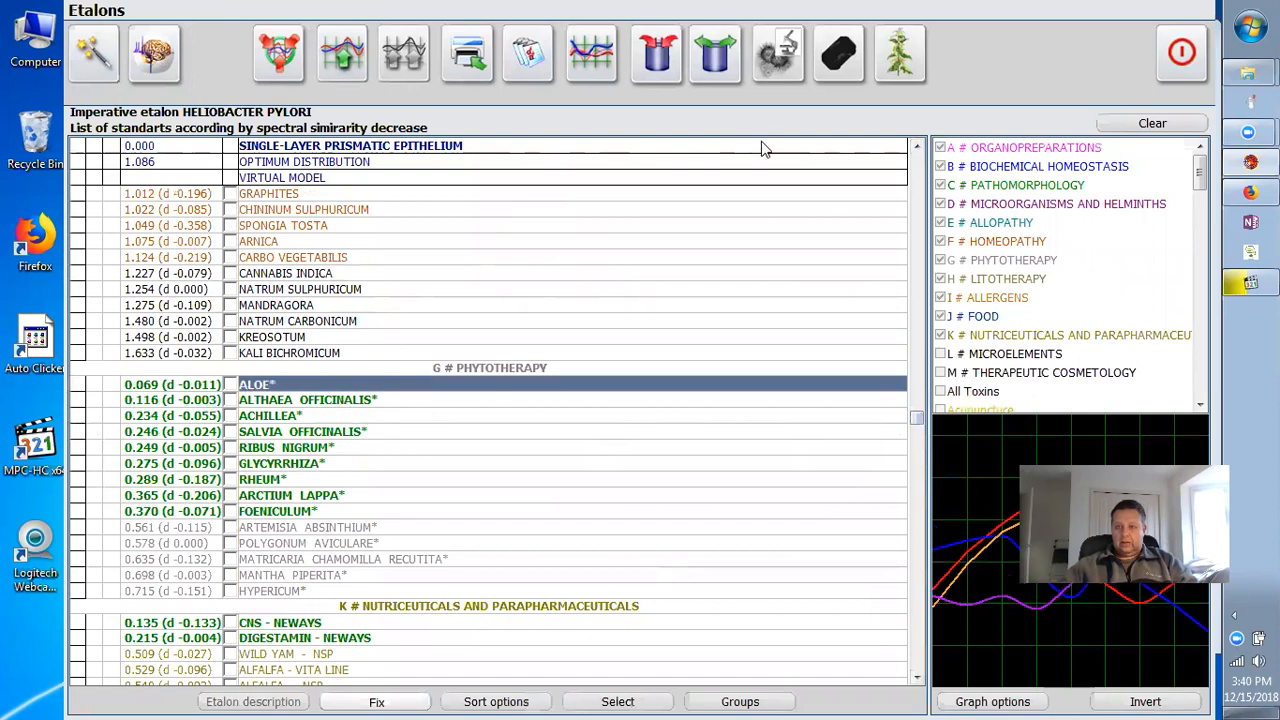
click(728, 68)
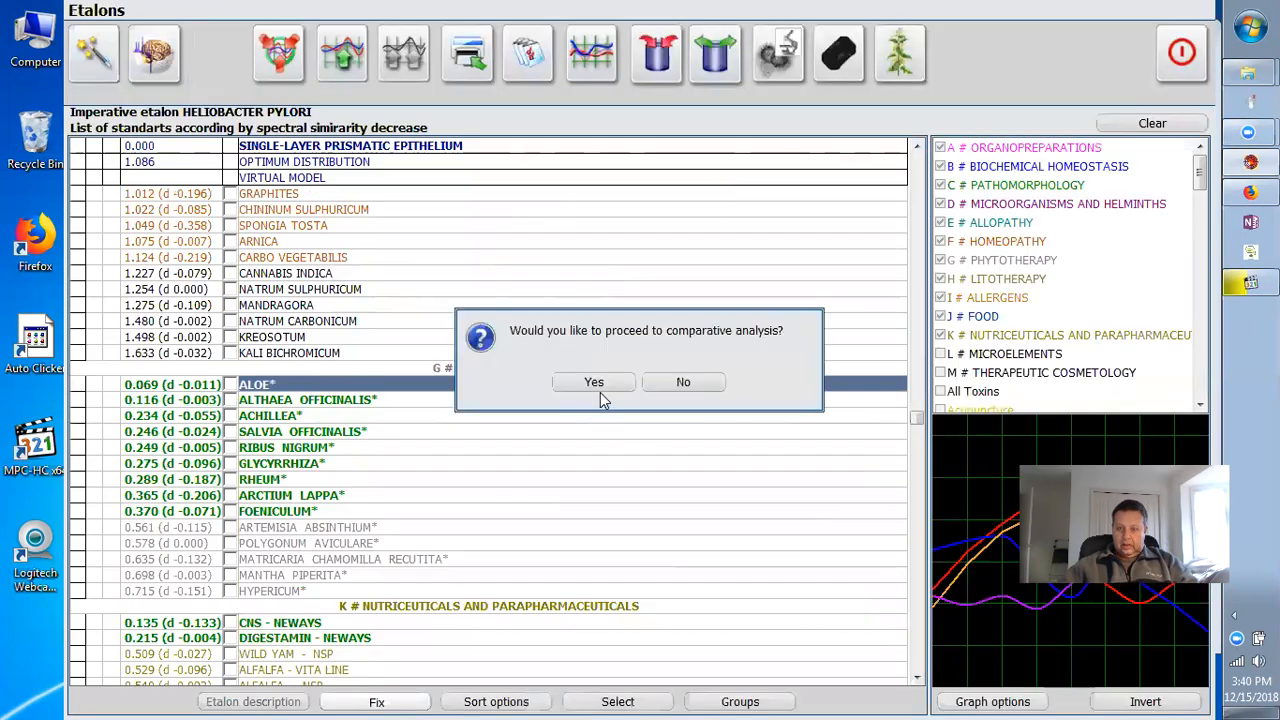
click(597, 385)
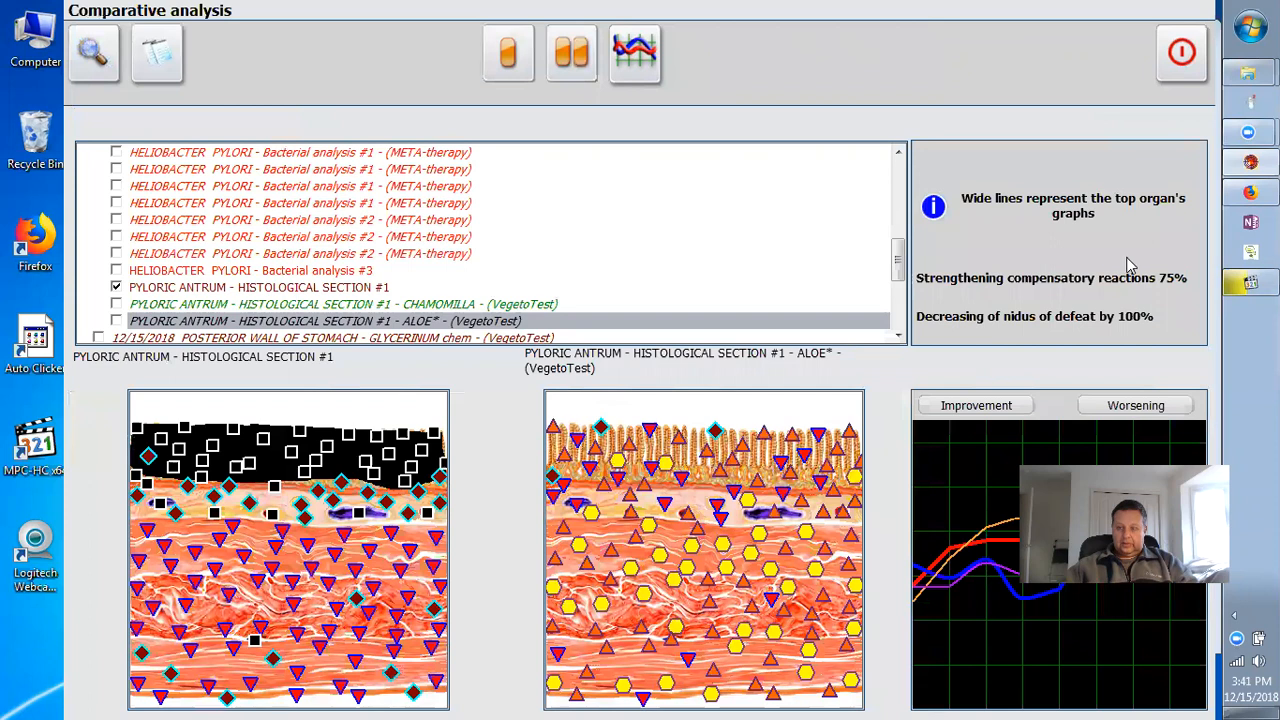
click(1172, 60)
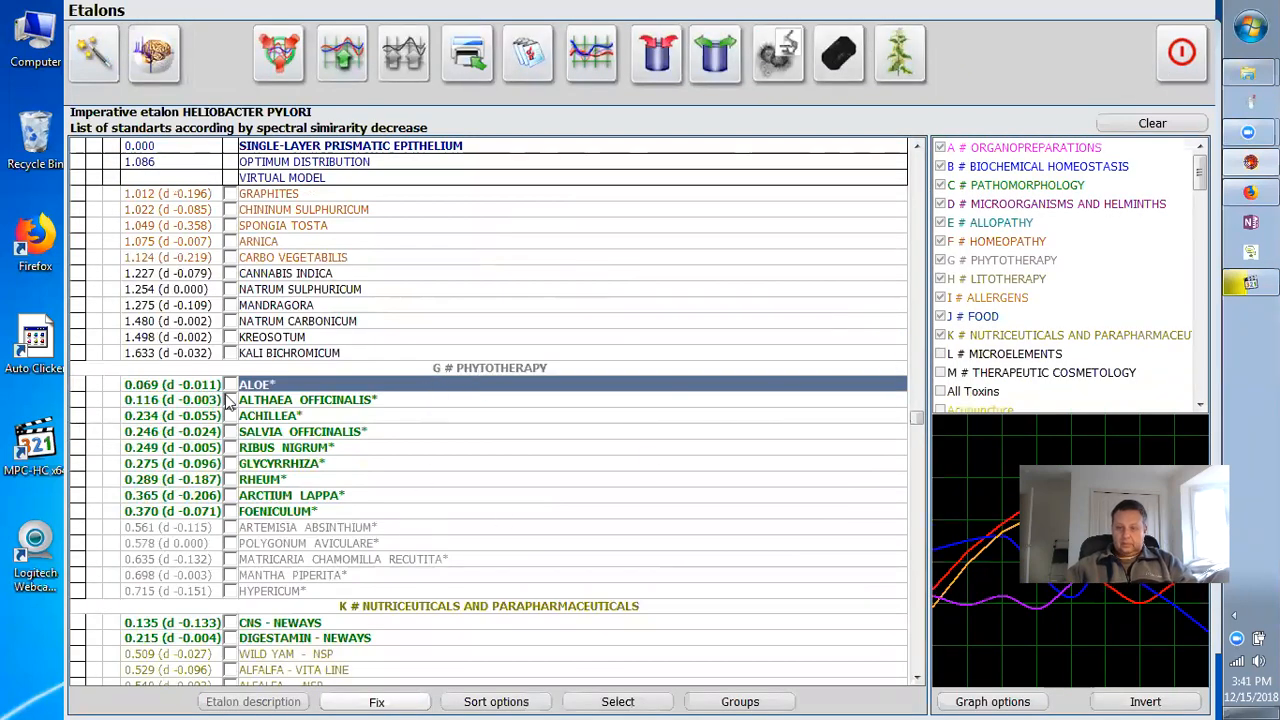
Mark ALOE* and the homeopathic remedy CHAMOMILLA and add them to the list of saved etalons.
click(477, 66)
scroll(904, 201, up, 10)
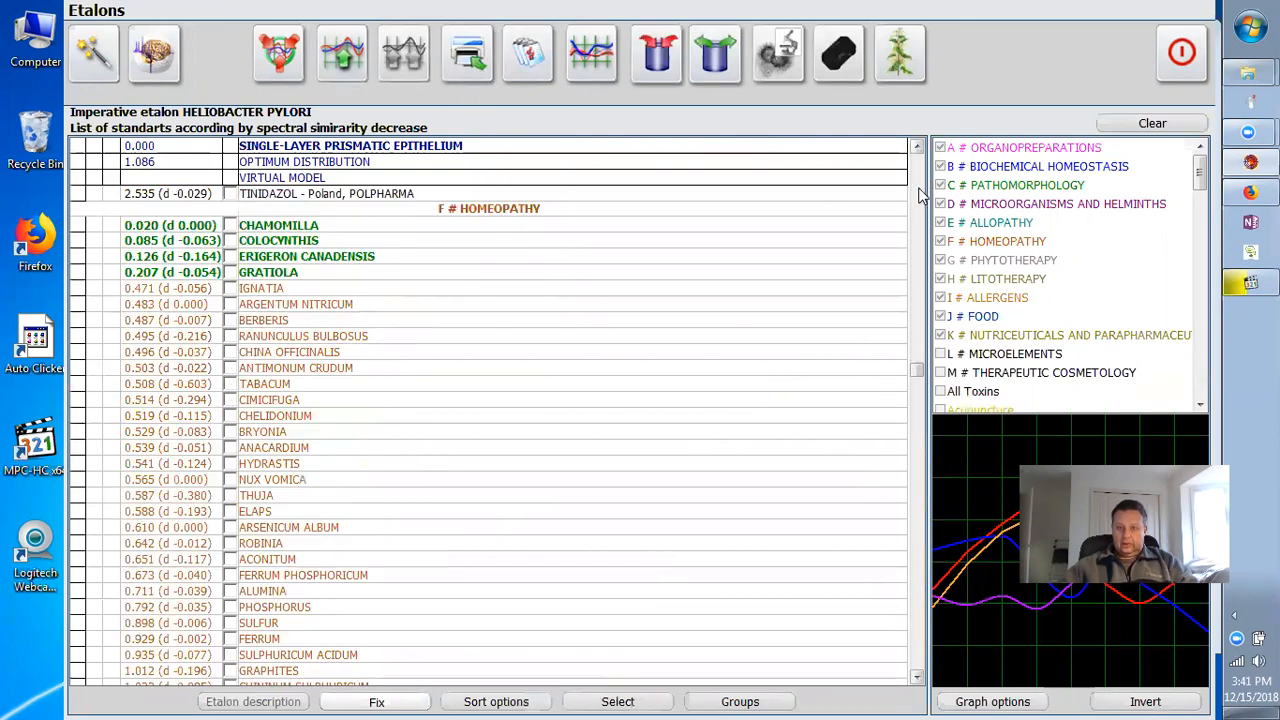
click(231, 225)
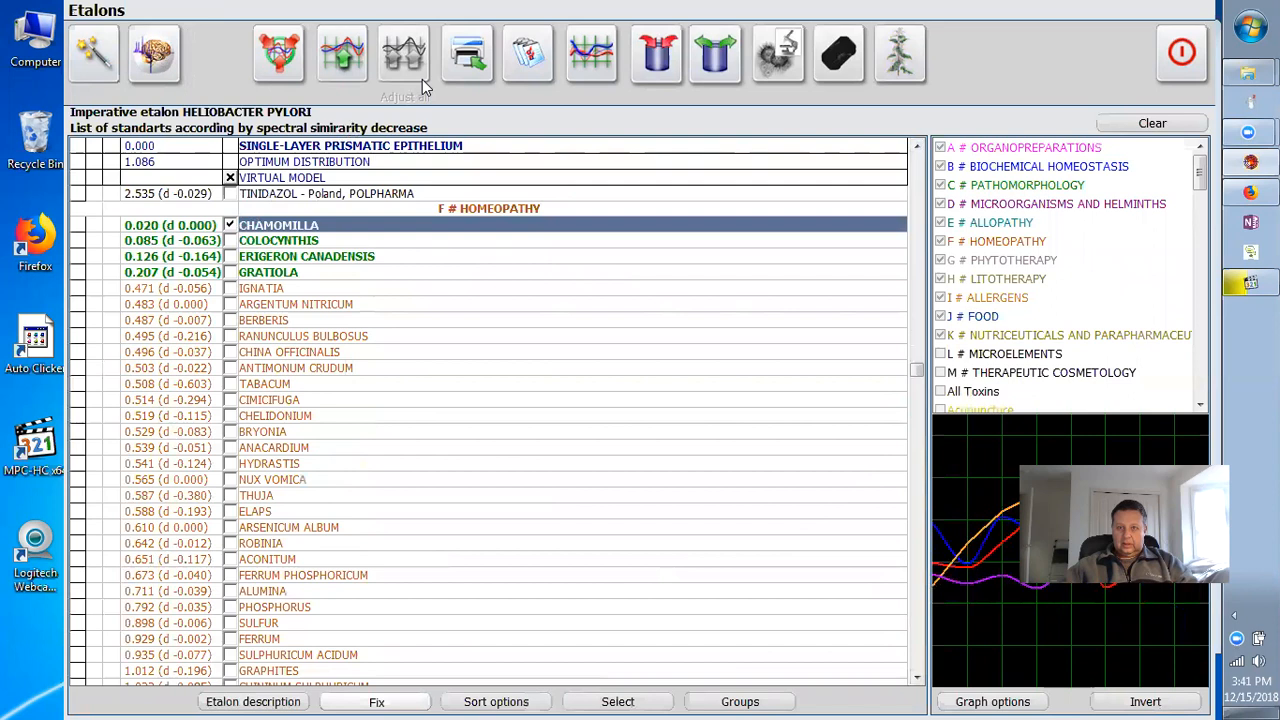
Review the list of saved etalons, going through the allergen, pathomorphology and microorganism entries.
click(527, 63)
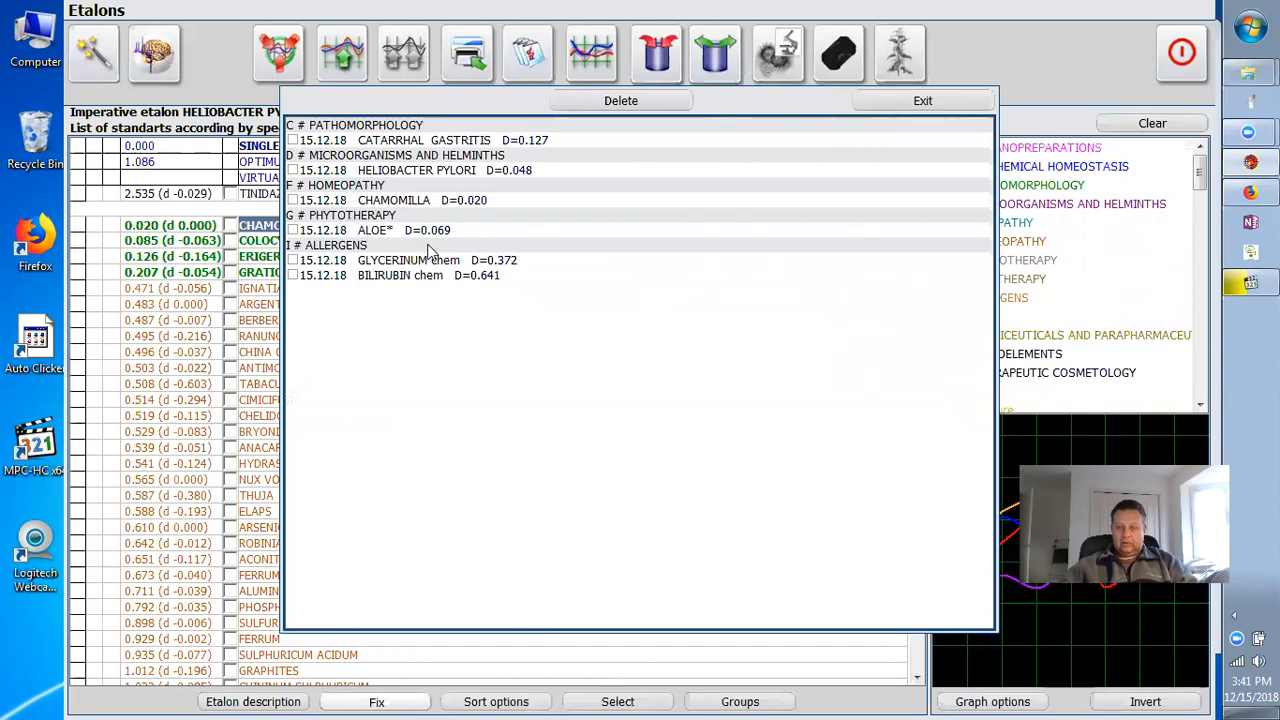
click(392, 262)
click(390, 275)
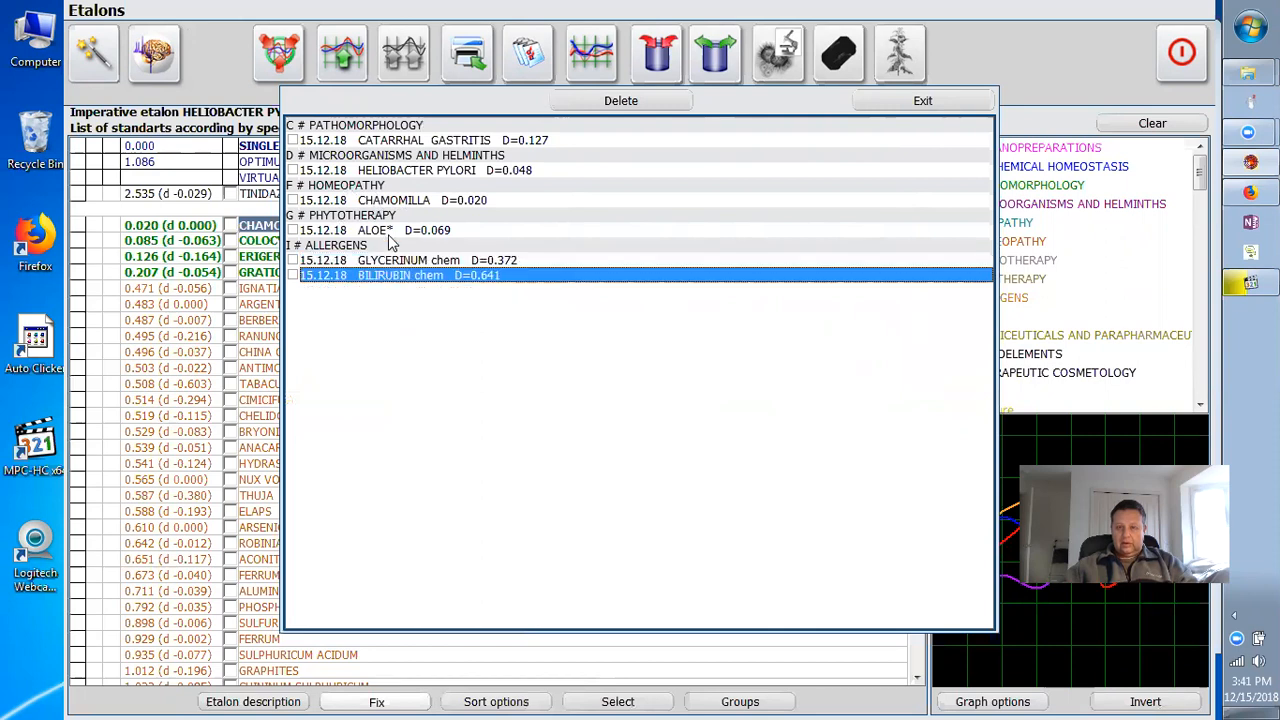
click(410, 141)
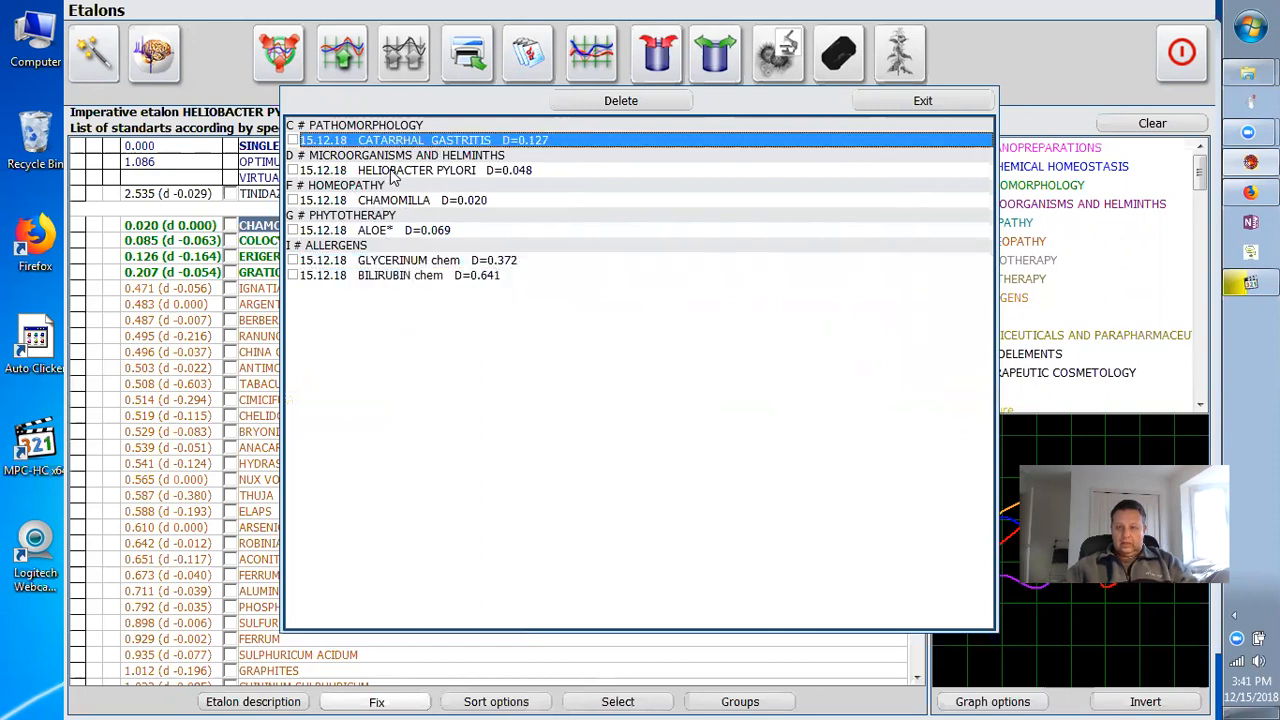
click(395, 171)
click(886, 101)
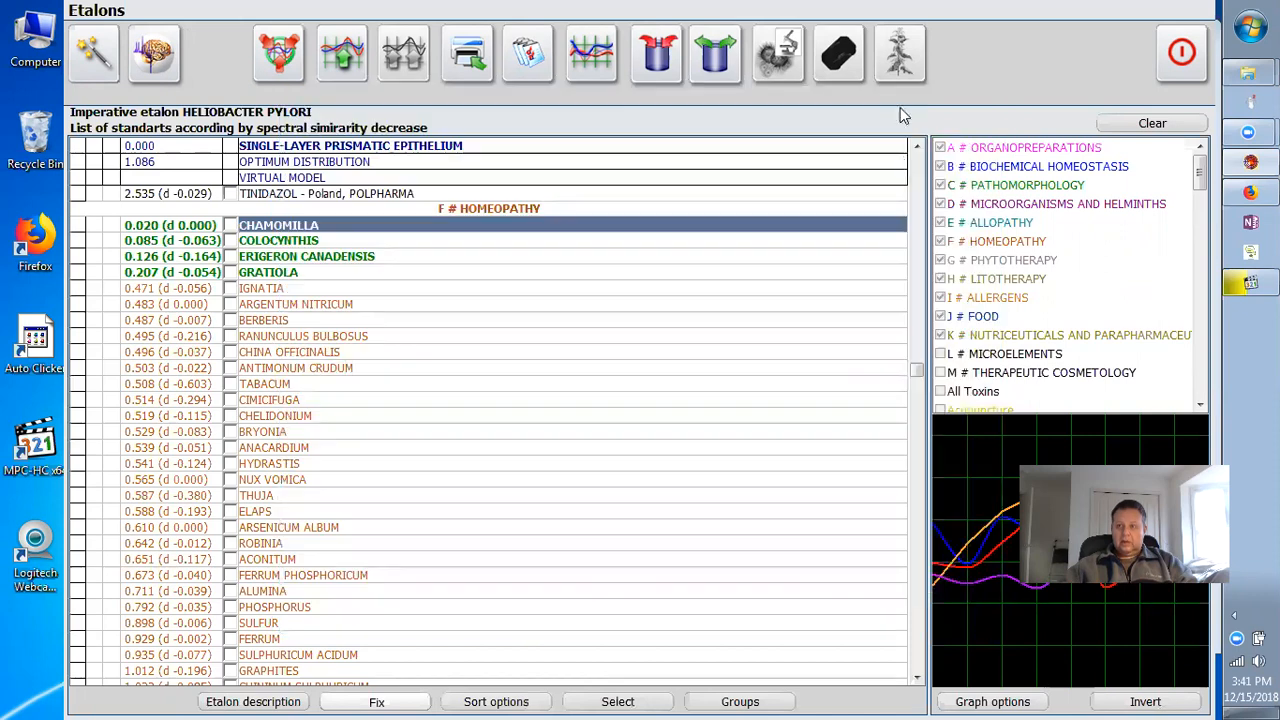
Run a VegetoTest of the nutriceutical CNS - NEWAYS on histological section #1 and view its comparative analysis.
click(918, 372)
drag(918, 375, 918, 418)
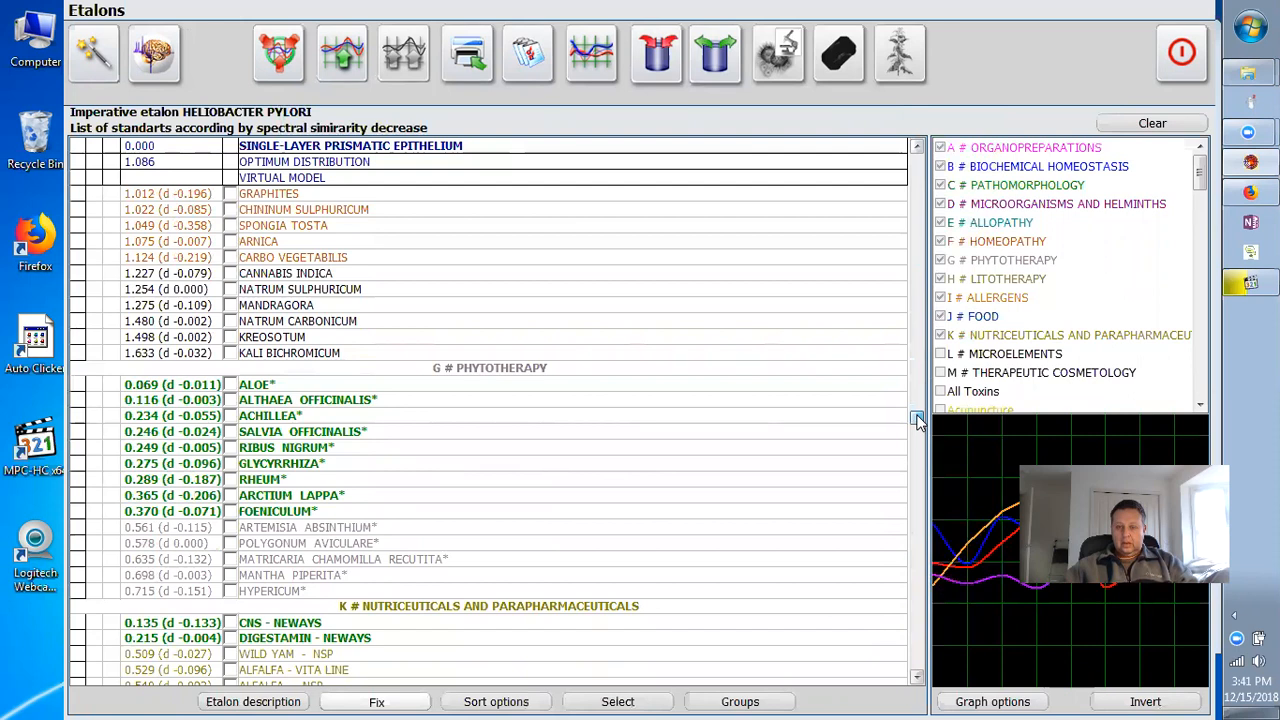
drag(920, 424, 920, 430)
click(278, 543)
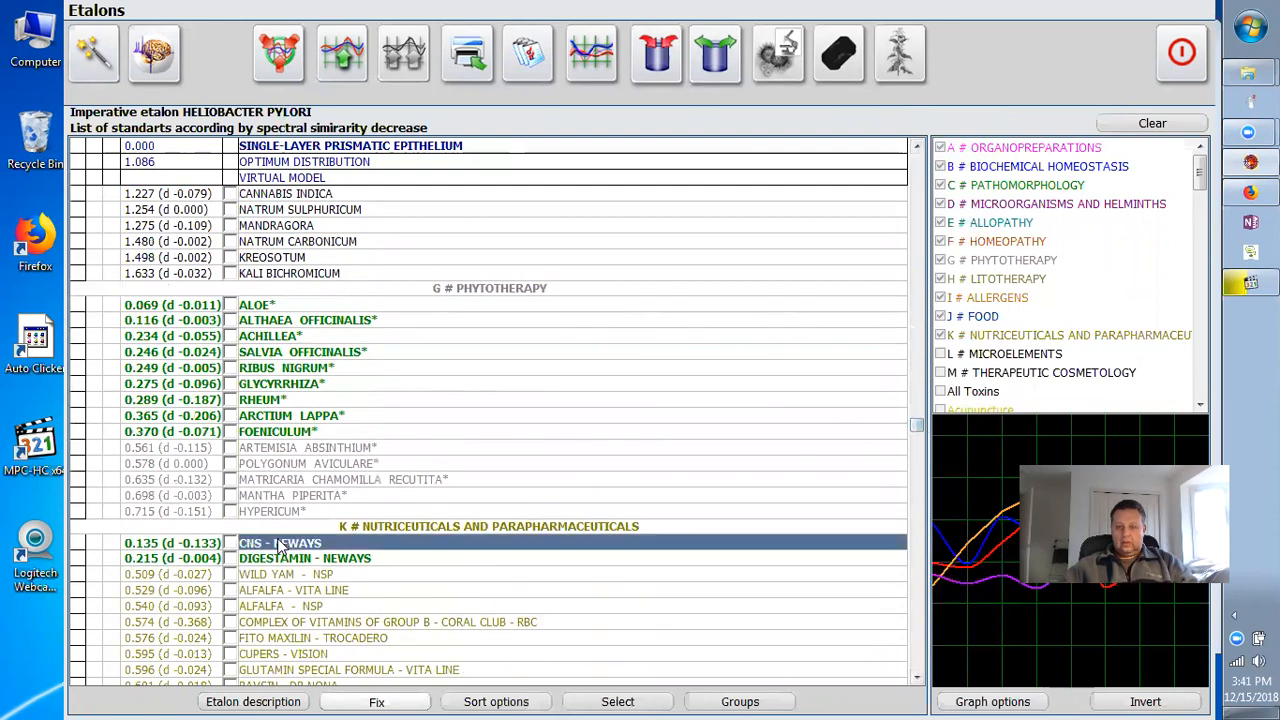
click(726, 79)
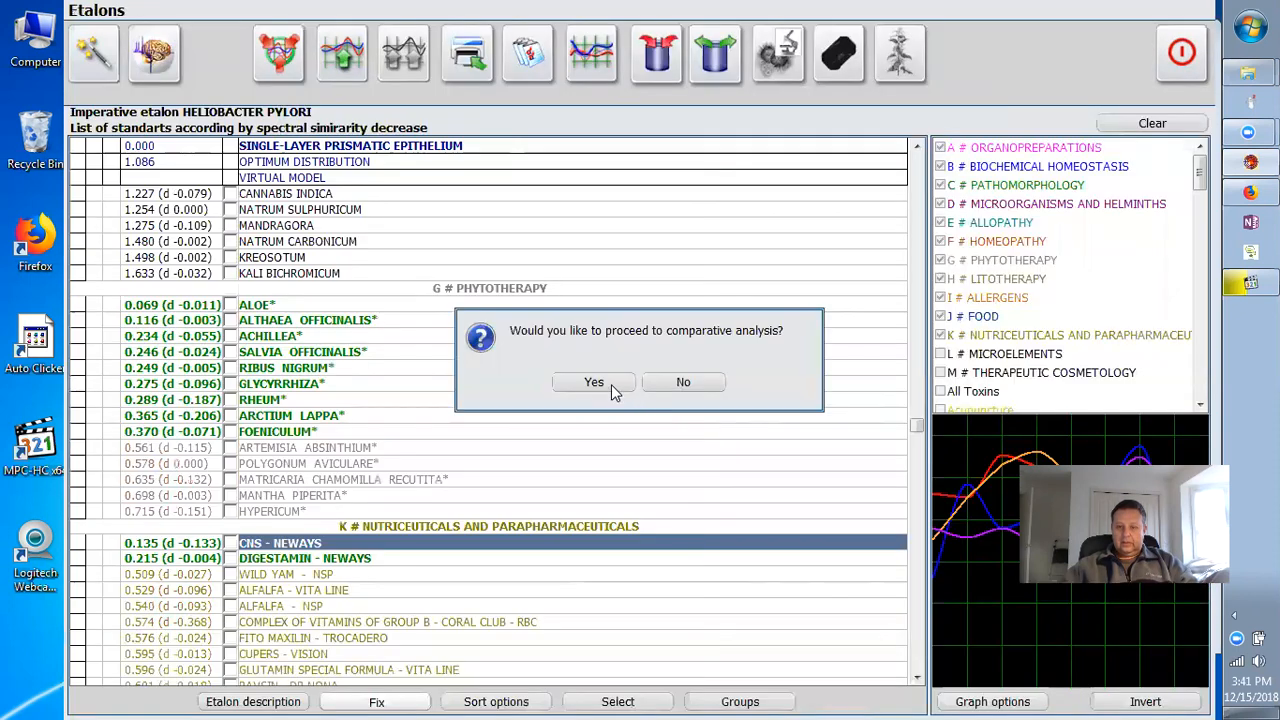
click(594, 383)
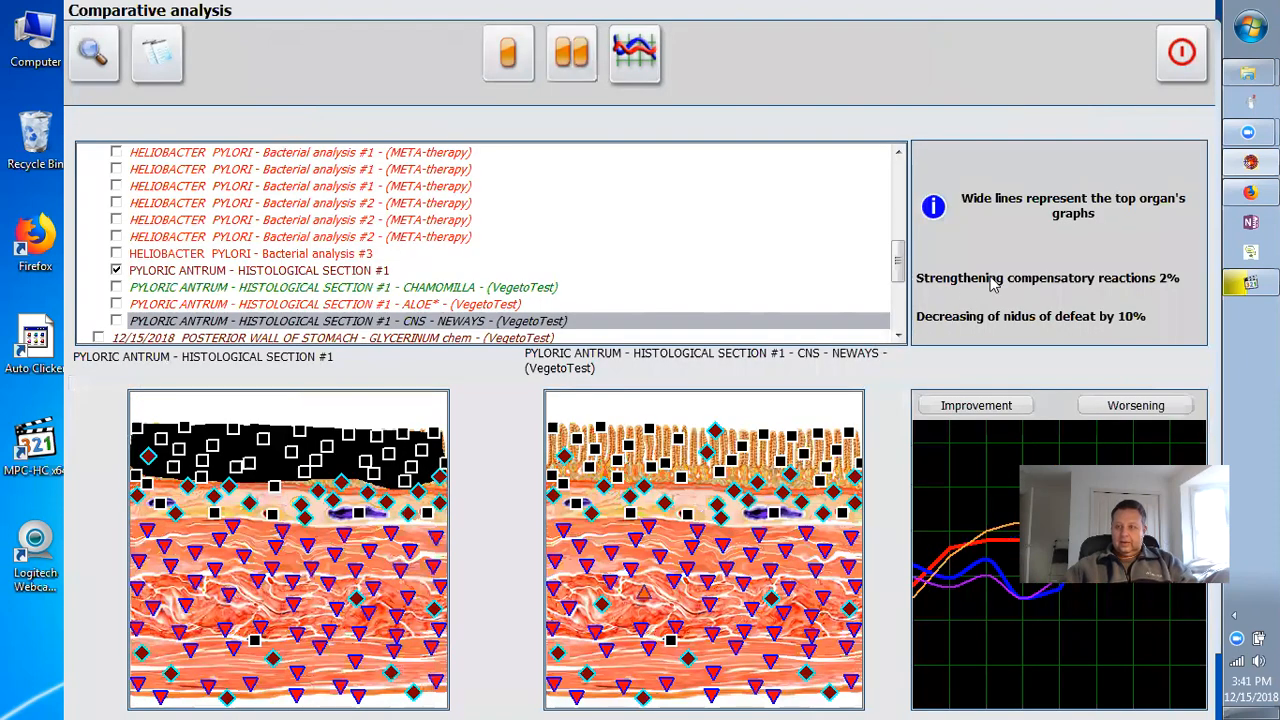
click(1168, 82)
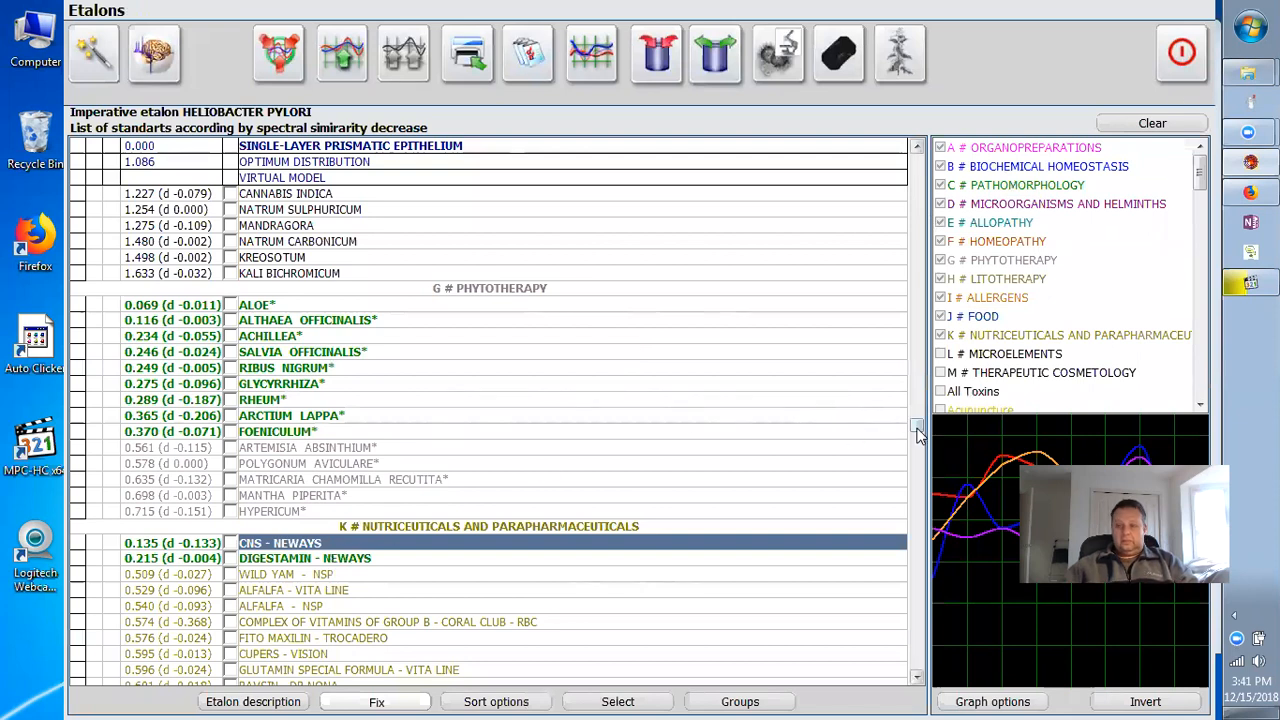
Examine the graphs of BANANA, CHICKEN MEAT and BEER Unfiltered [Hoegaarden] in the food group.
drag(920, 433, 908, 608)
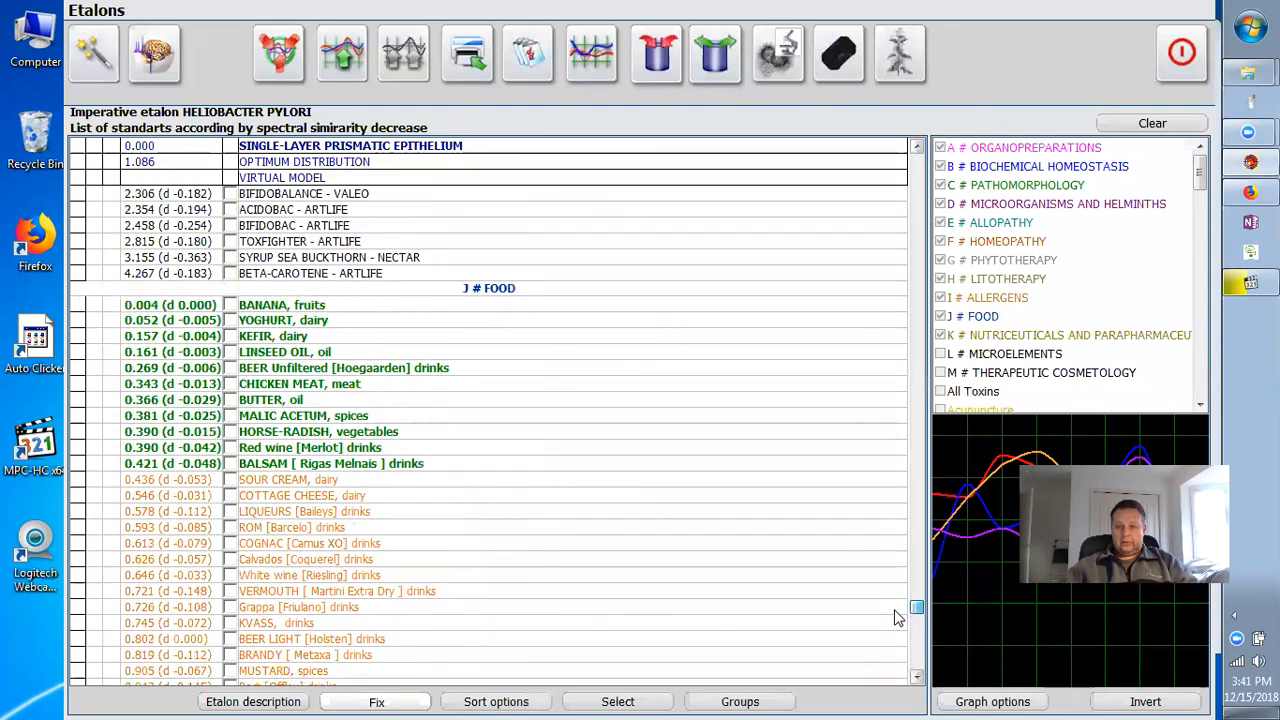
click(355, 306)
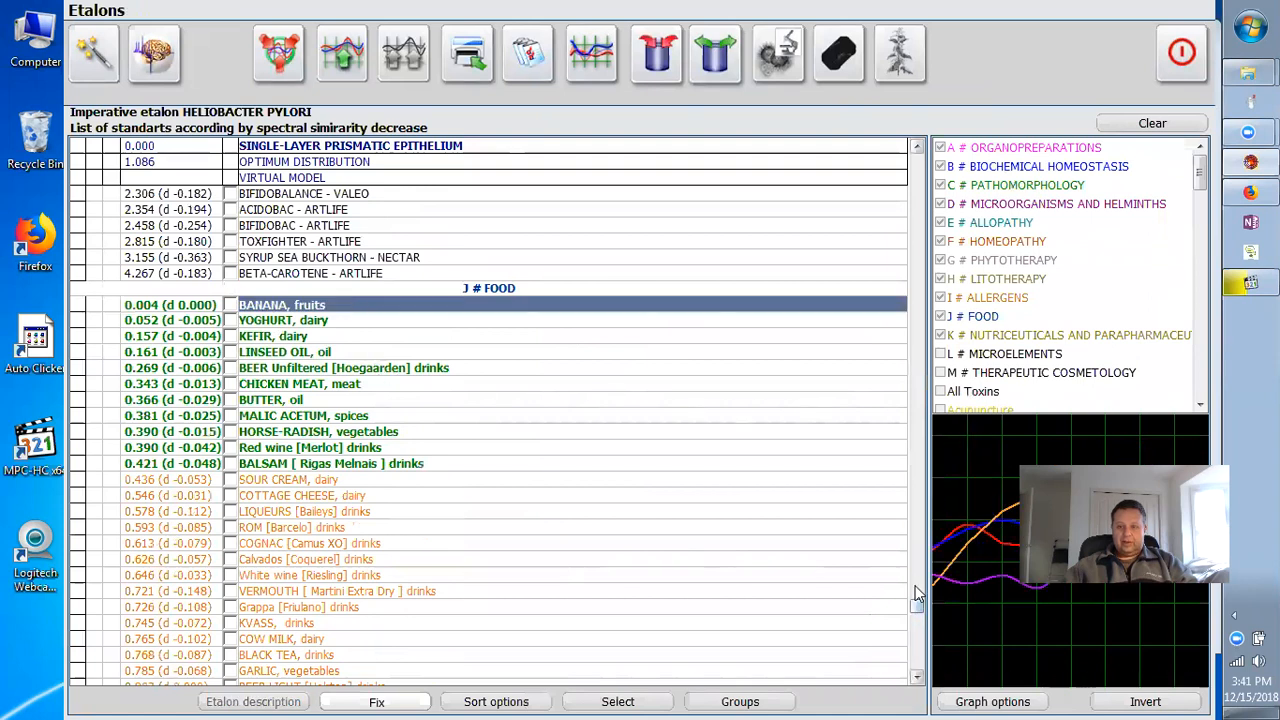
mouse_move(915, 608)
mouse_down()
mouse_move(918, 668)
mouse_move(928, 608)
mouse_up()
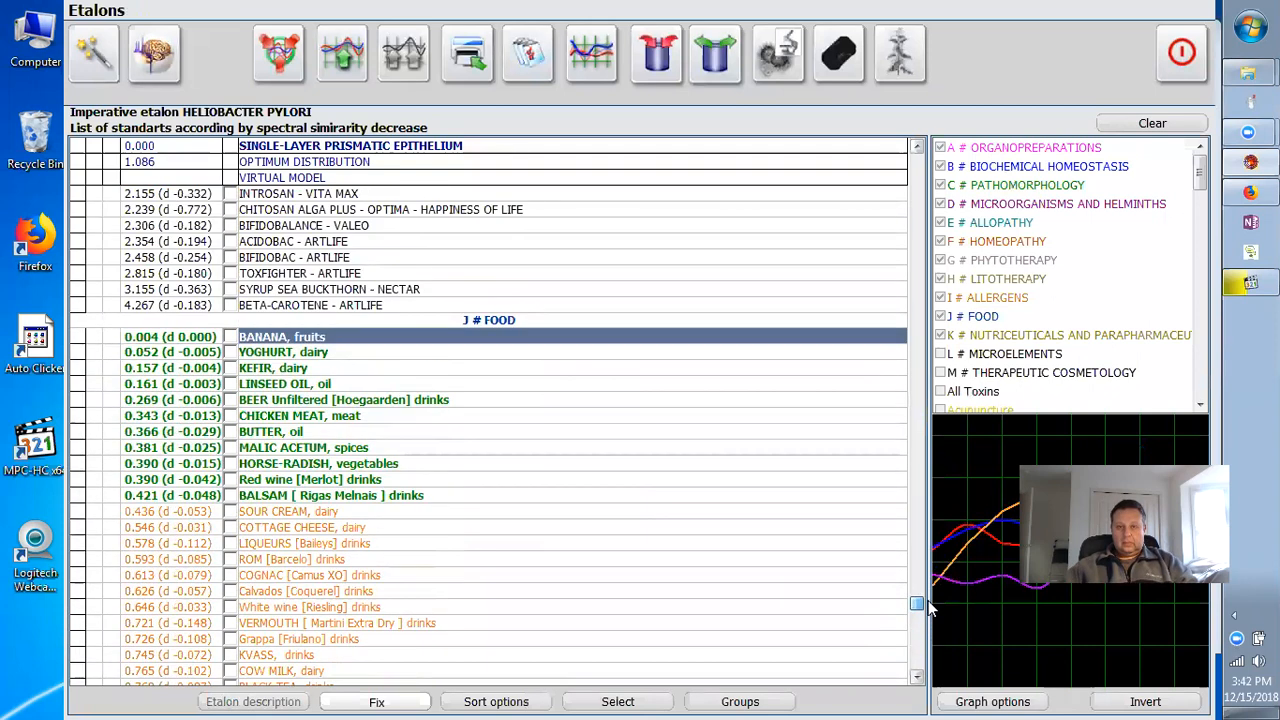
click(295, 417)
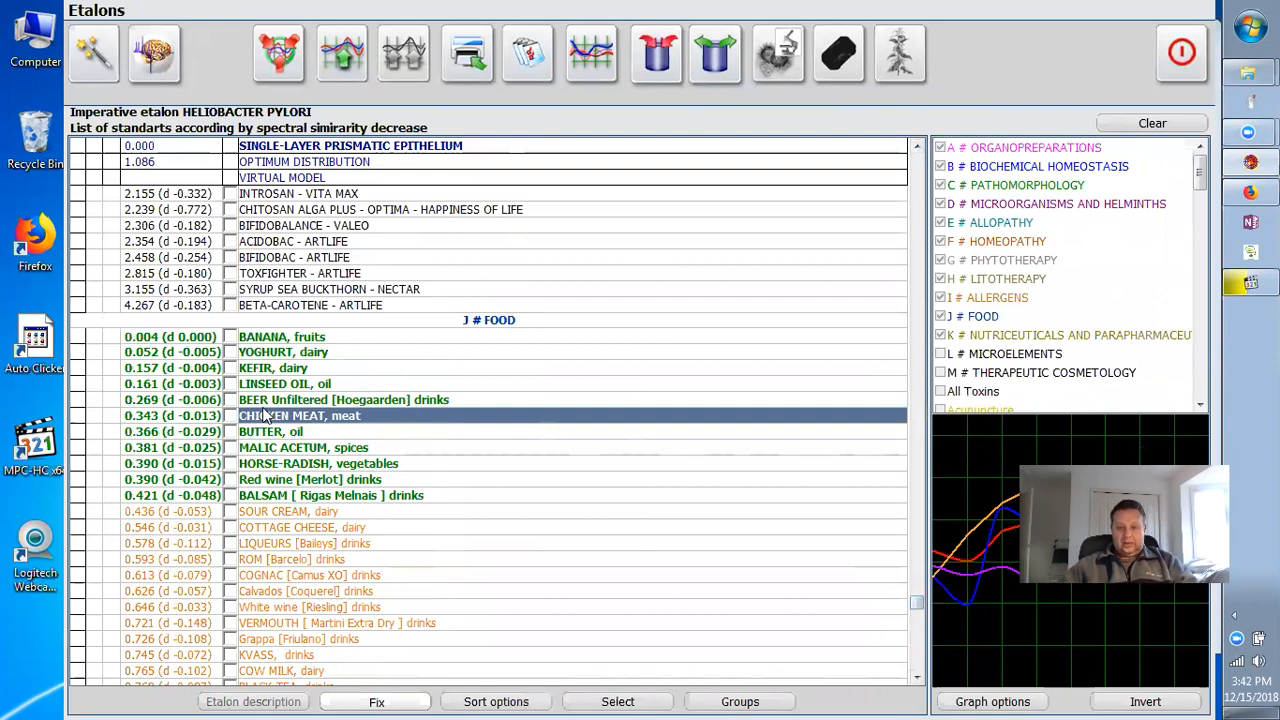
click(264, 403)
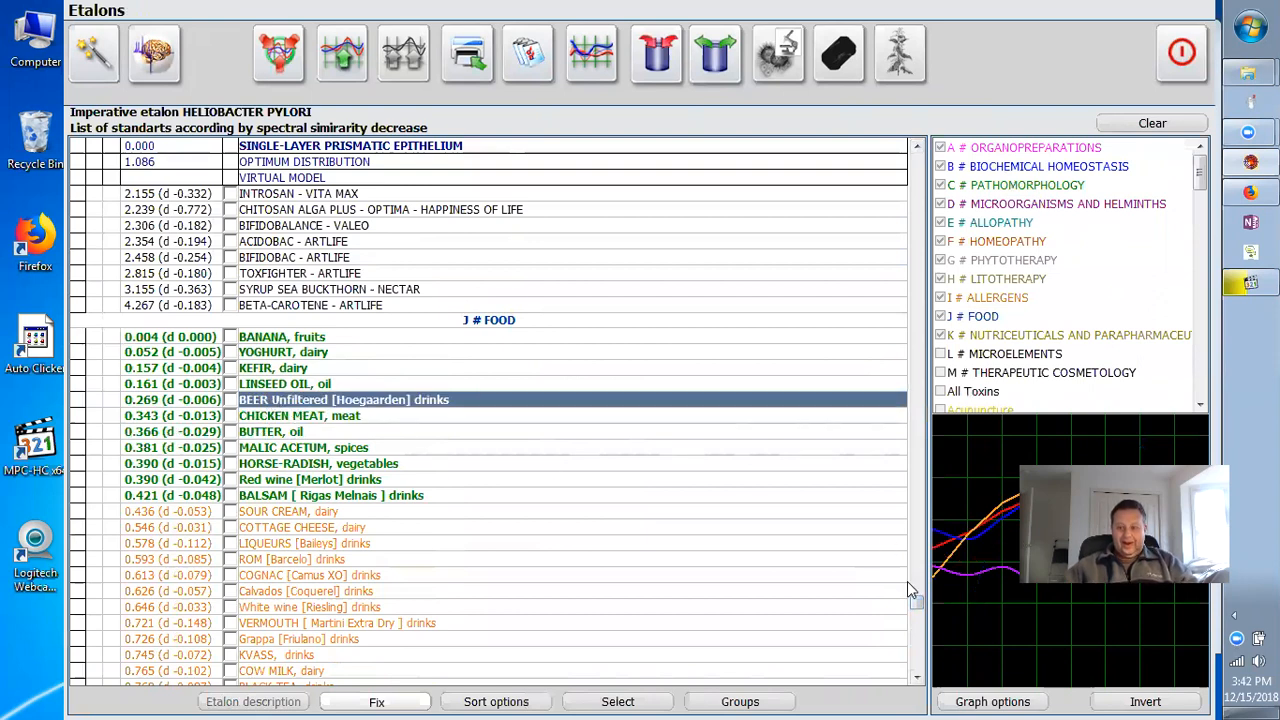
Run a VegetoTest of the litotherapy stone GARNET on histological section #1 and proceed to comparative analysis.
drag(918, 603, 916, 665)
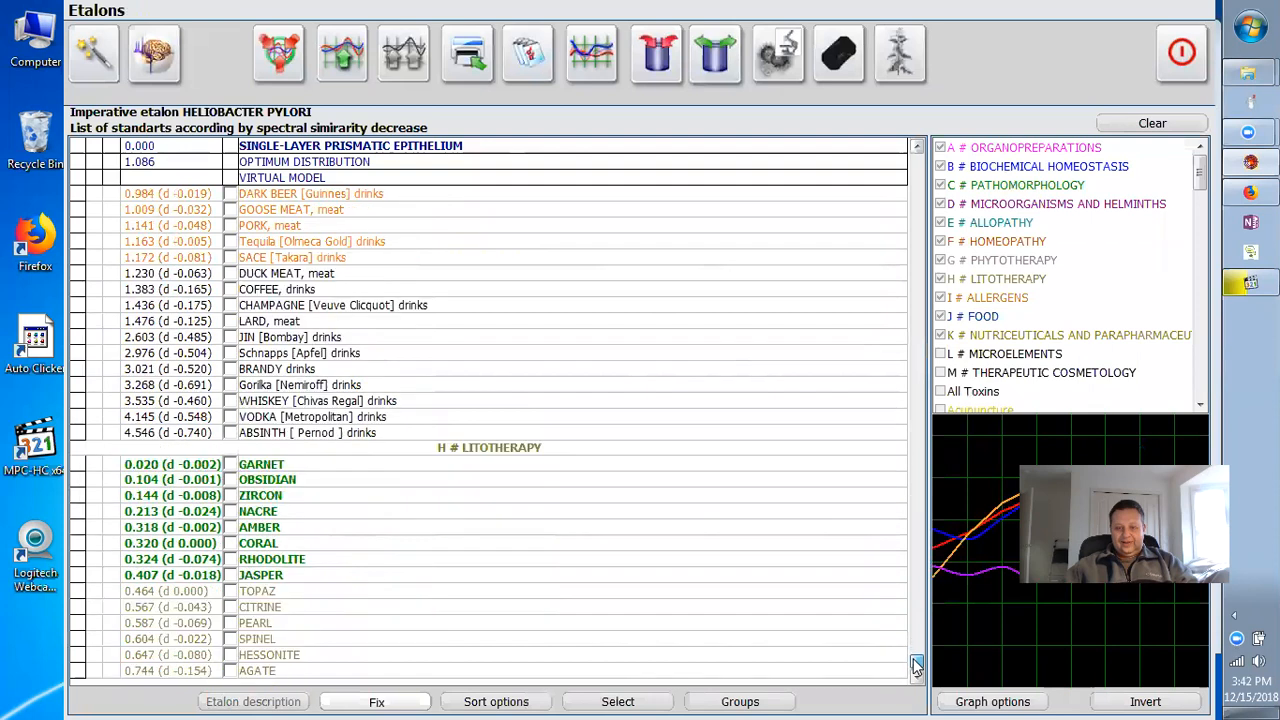
click(303, 466)
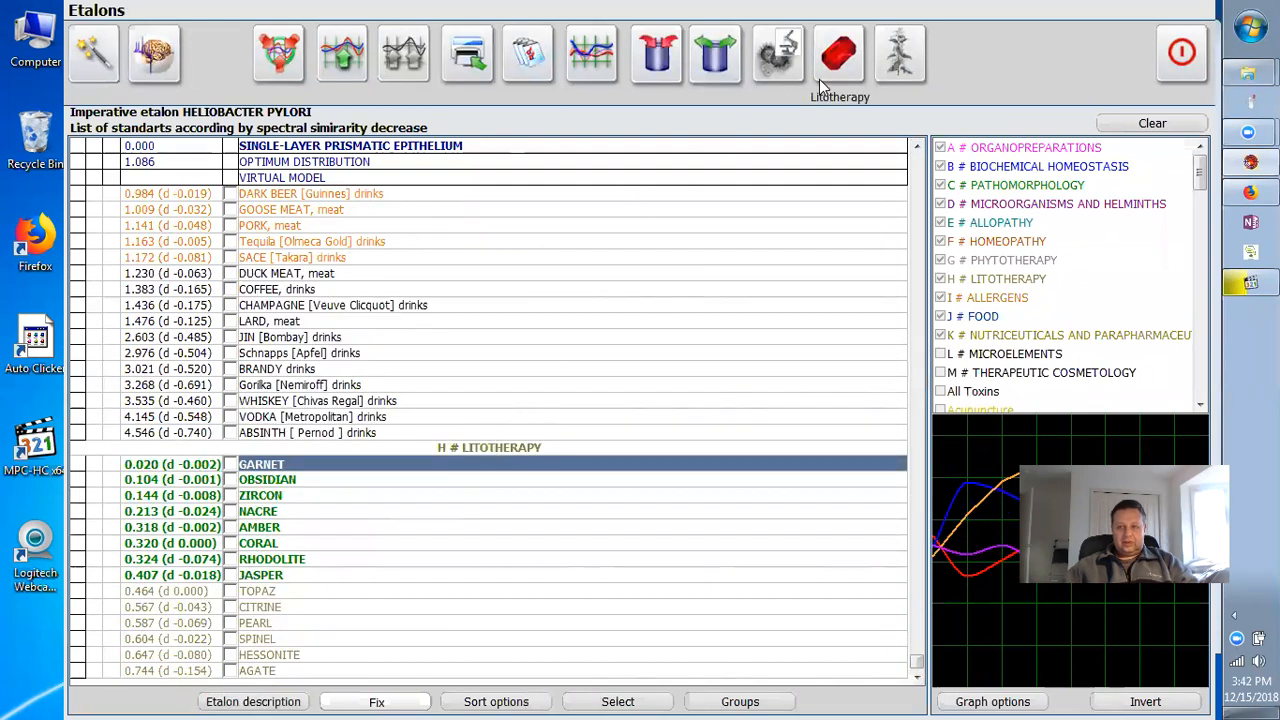
click(720, 73)
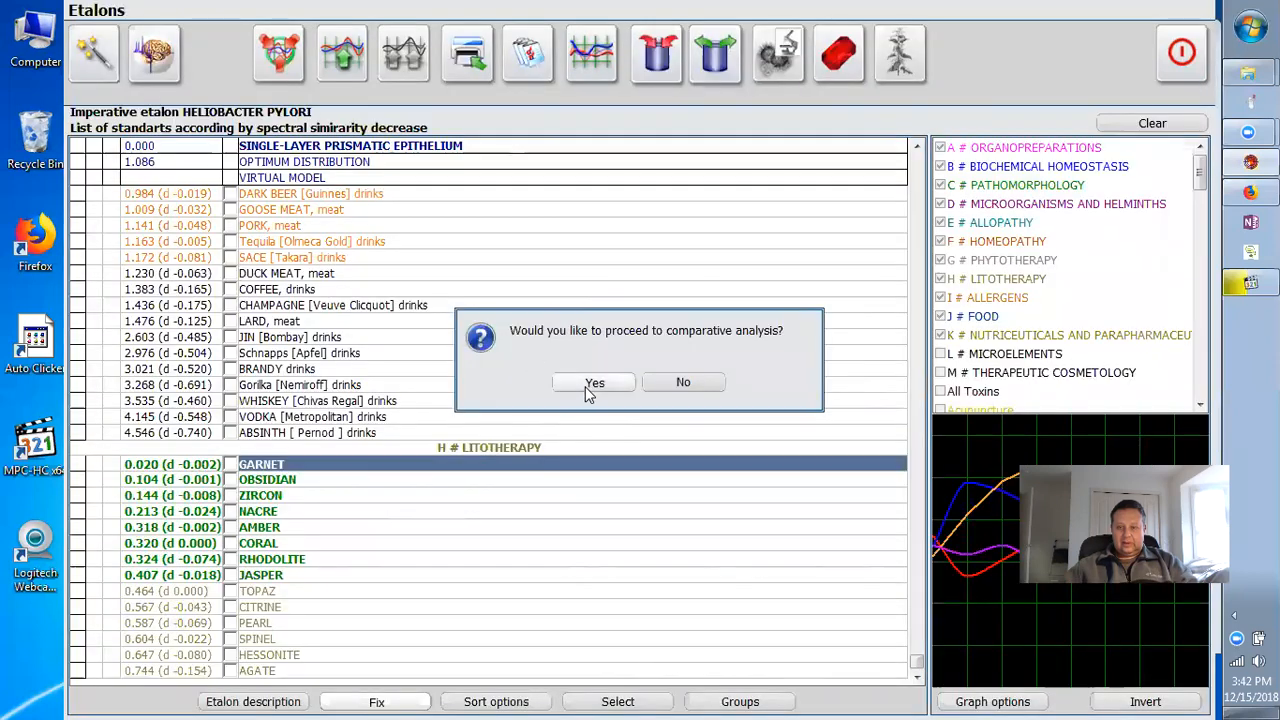
click(590, 385)
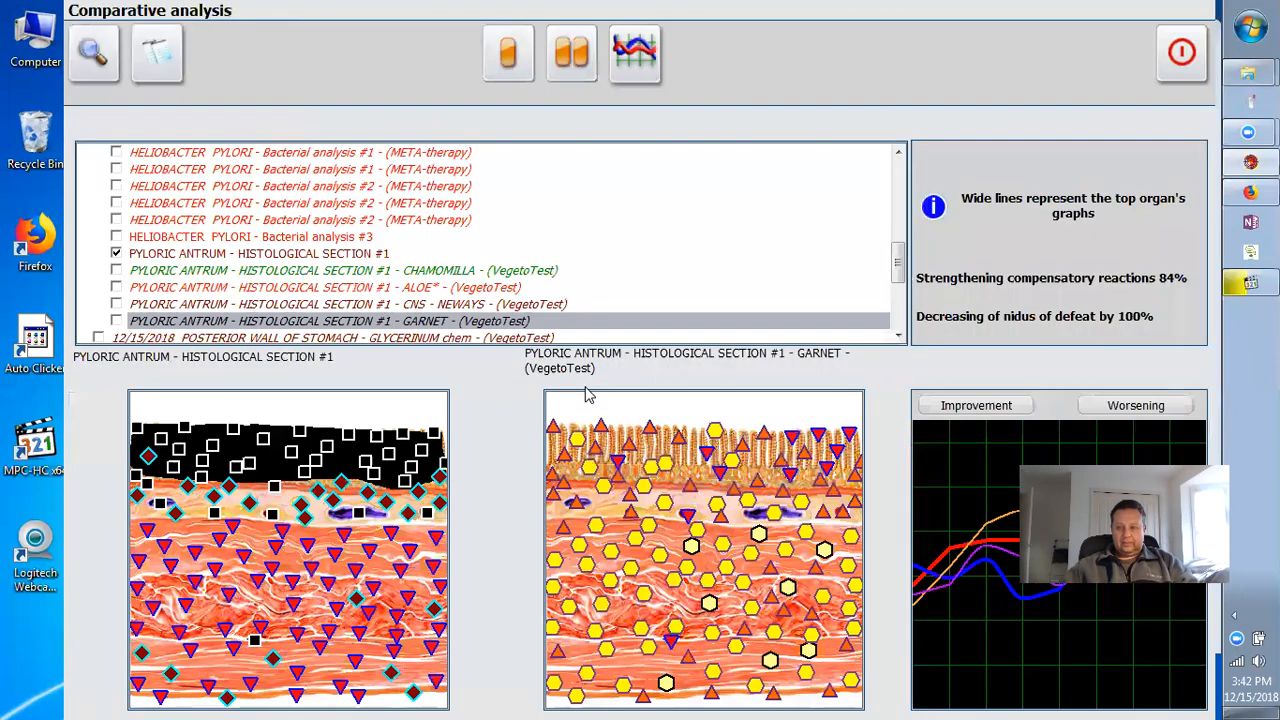
Close the comparative analysis and record the GARNET remedy preparation with the Spirits matrix coefficient.
click(1178, 66)
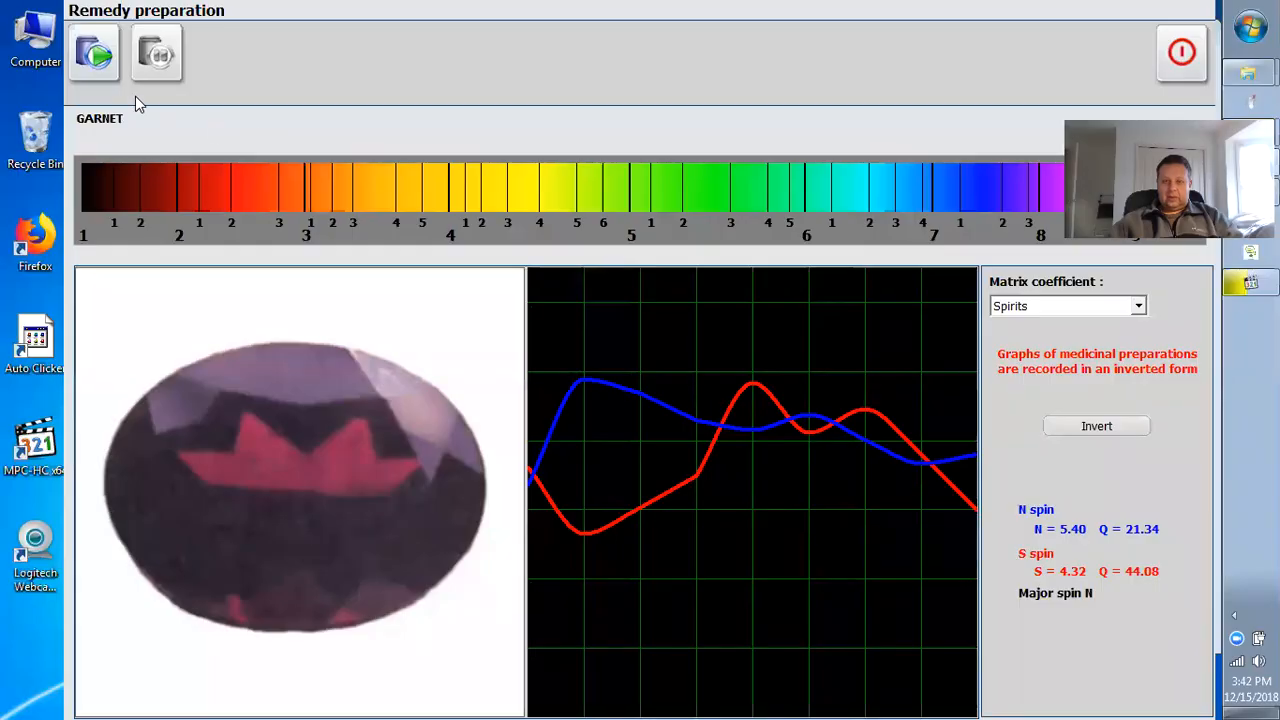
click(95, 58)
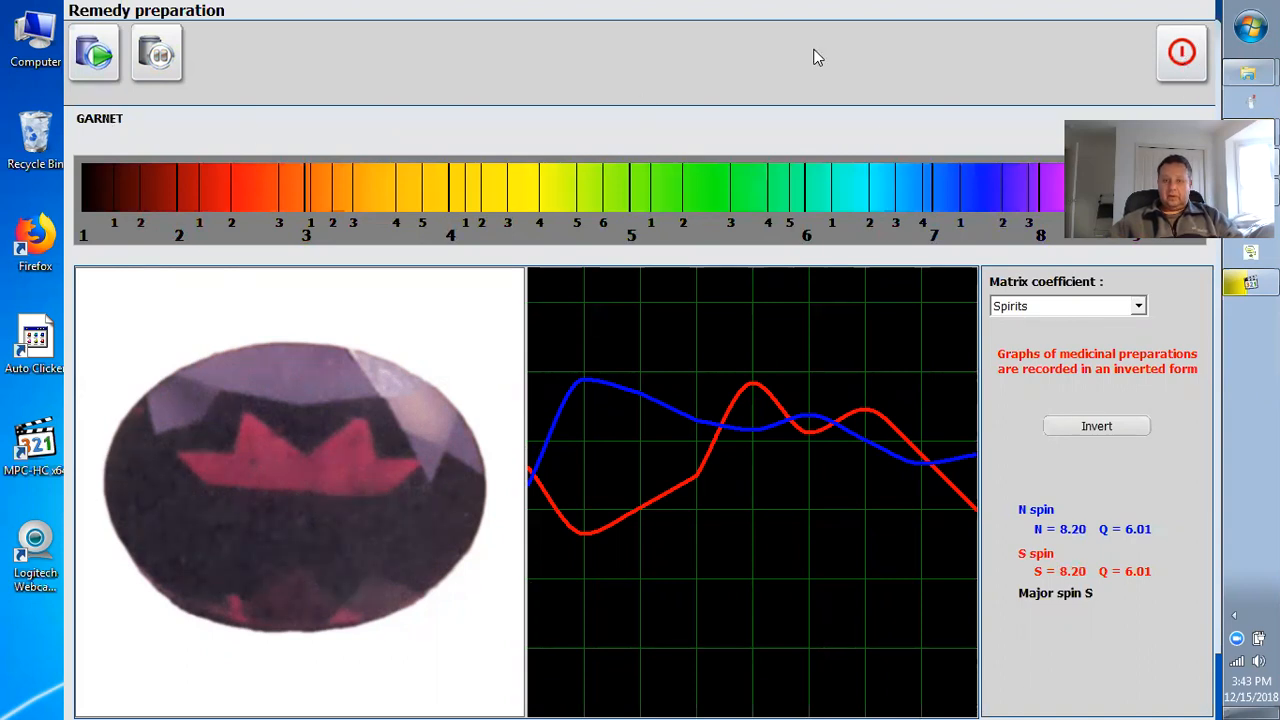
click(1181, 52)
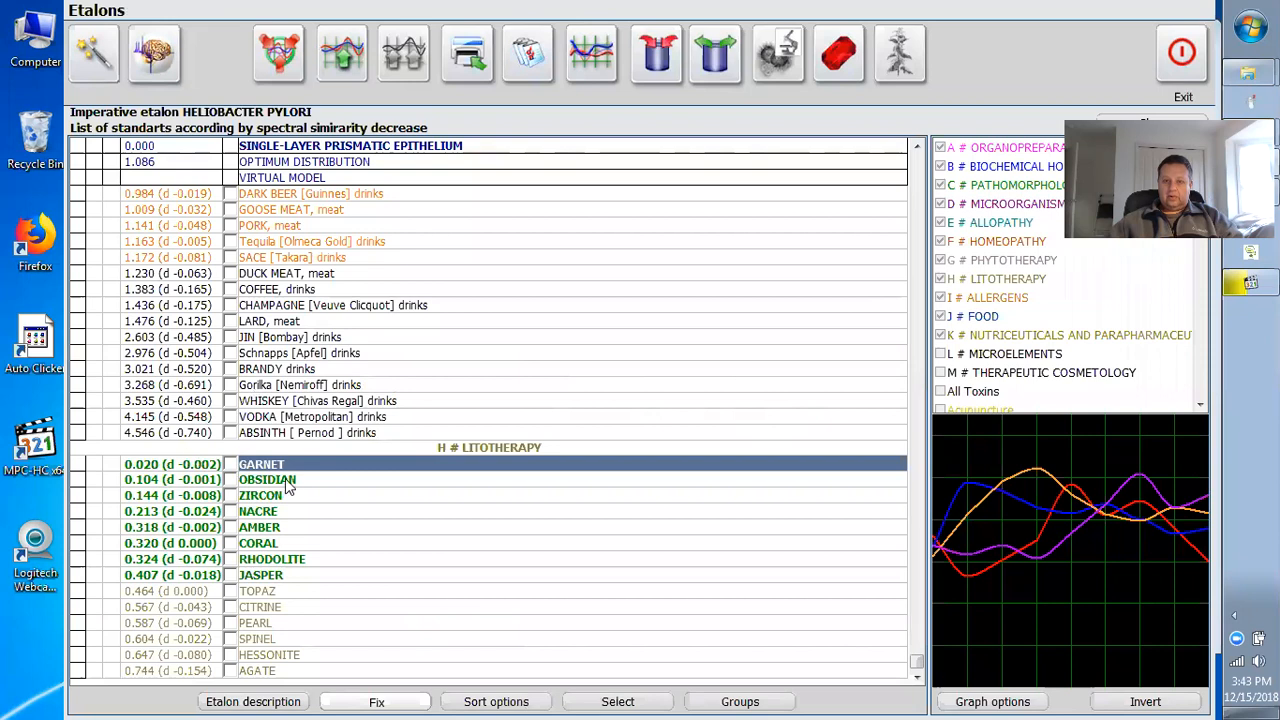
Apply lithotherapy with the GARNET stone to histological section #1 of the pyloric antrum and view its comparative analysis.
click(845, 62)
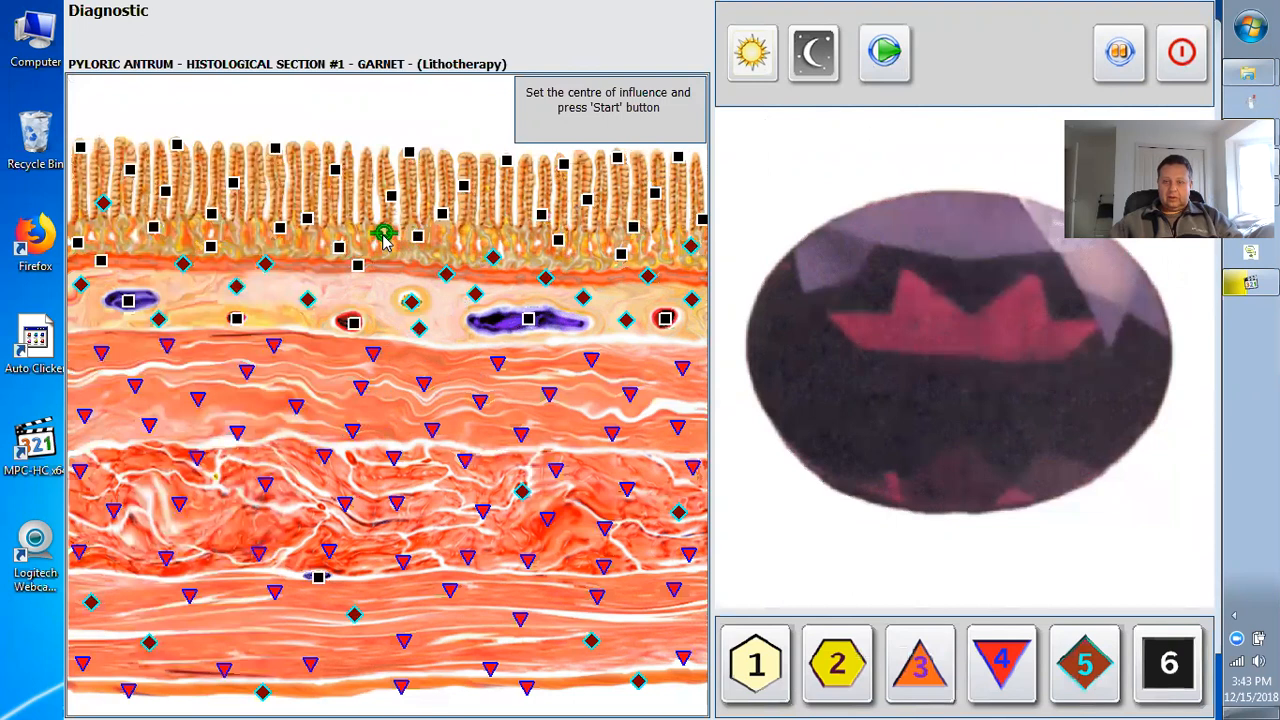
click(906, 55)
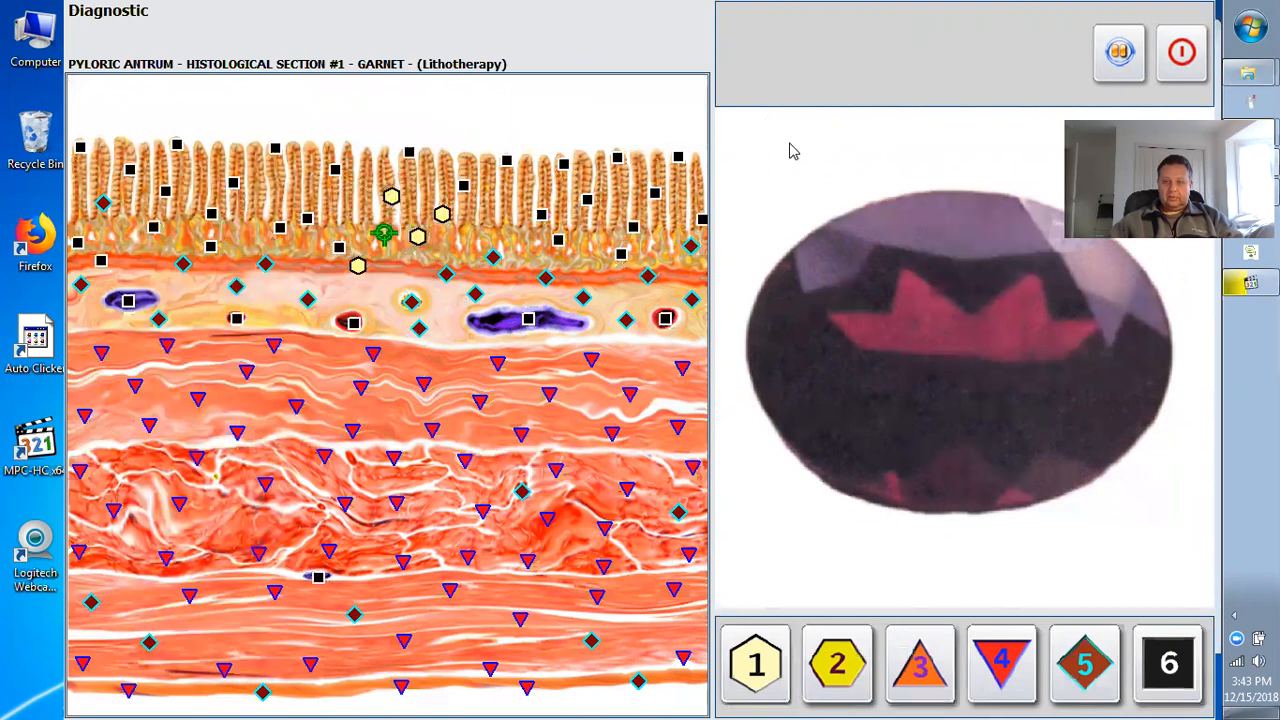
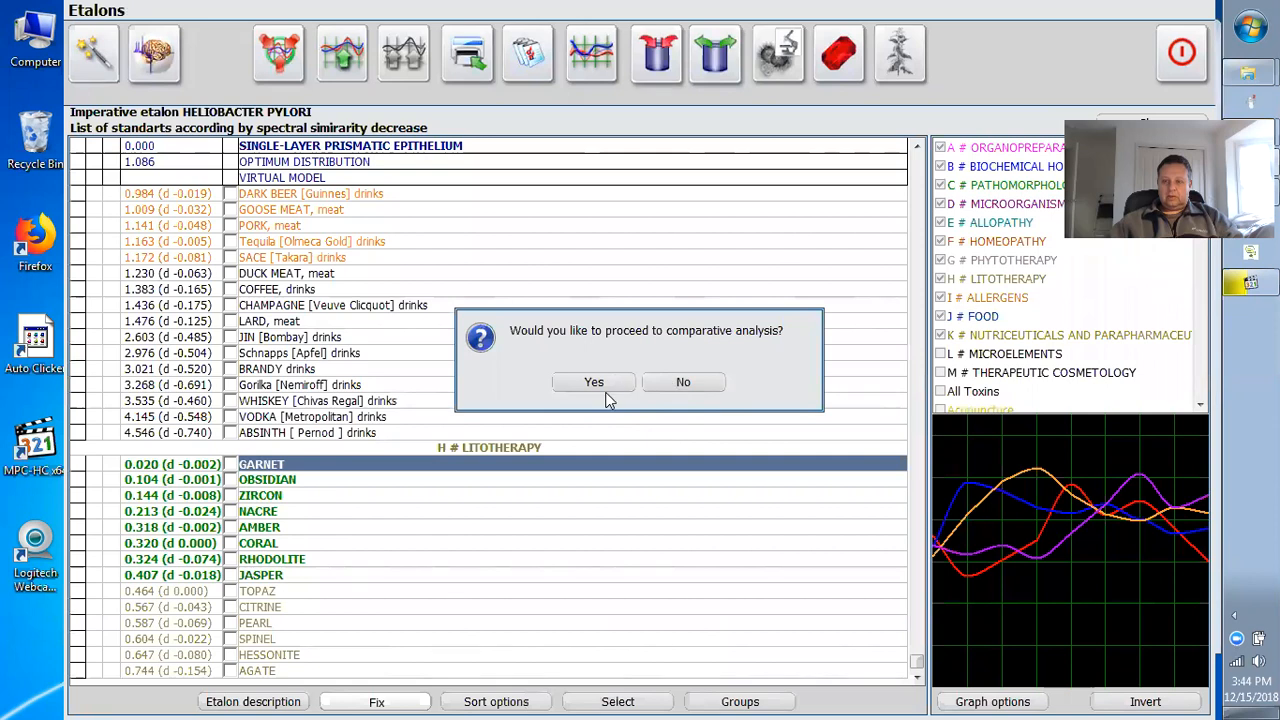
click(602, 386)
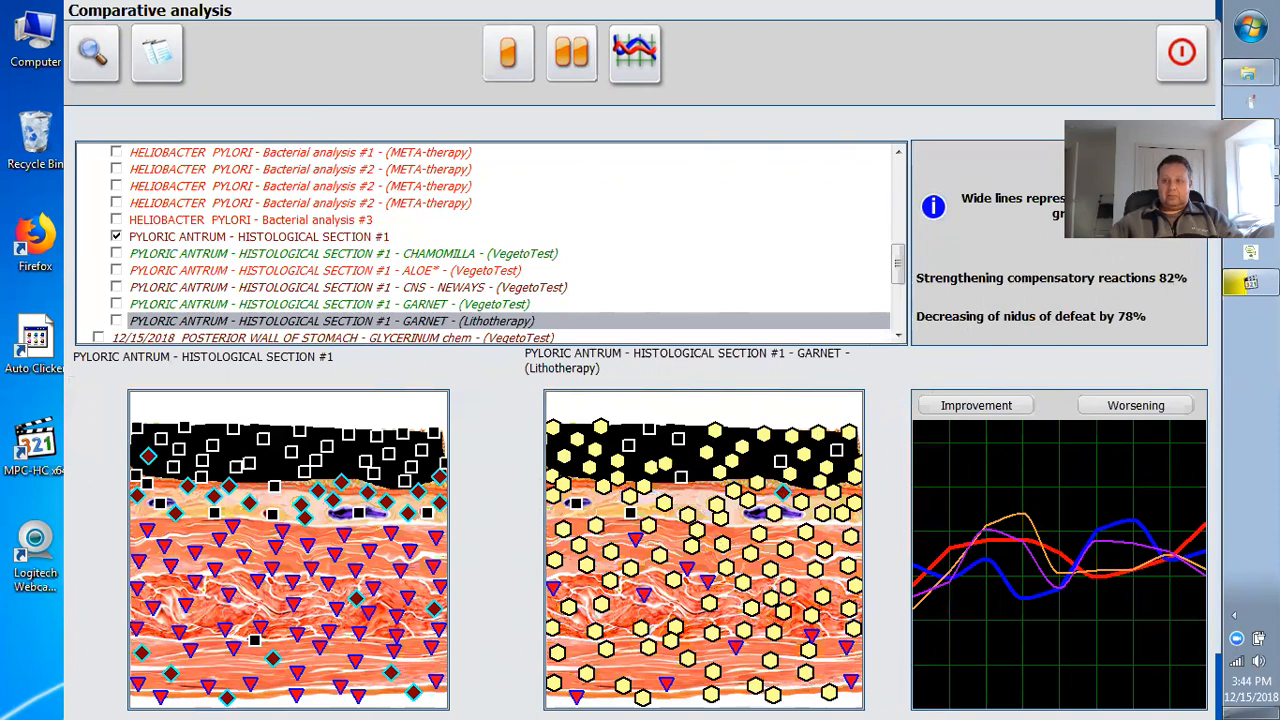
click(1183, 66)
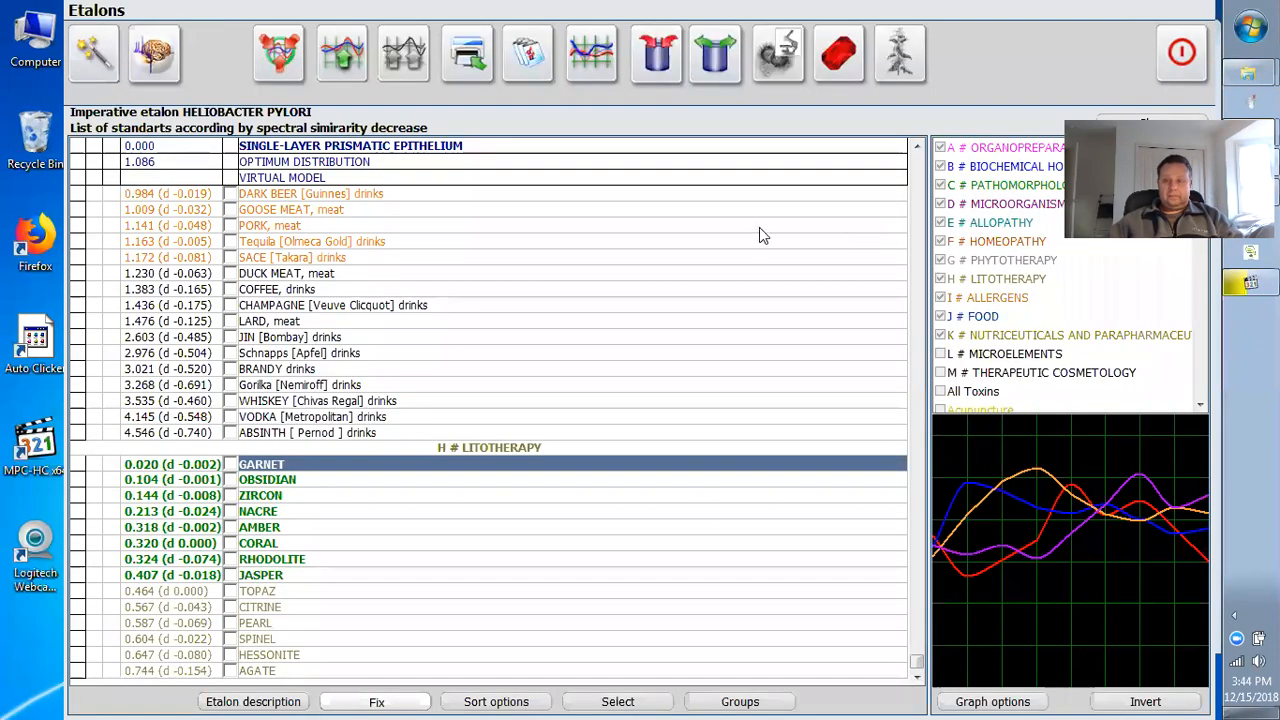
Leave the etalon list and load the GARNET (Lithotherapy) result of histological section #1.
click(1194, 58)
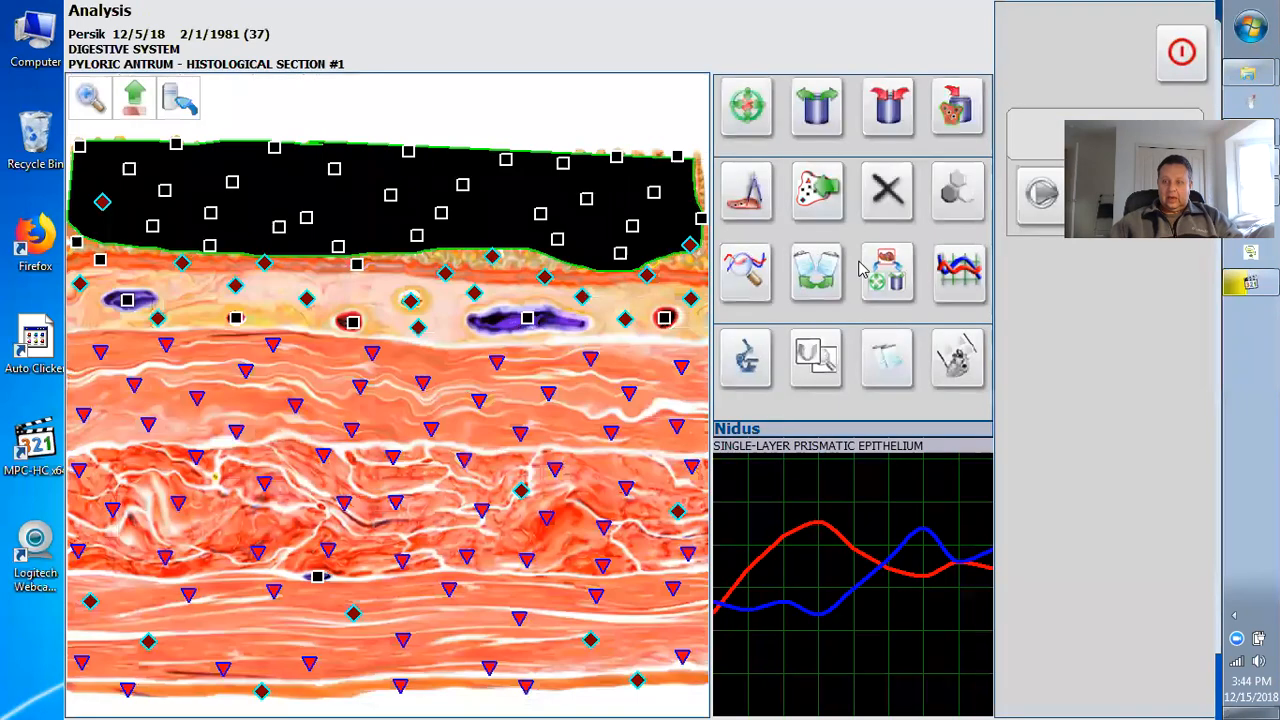
click(885, 268)
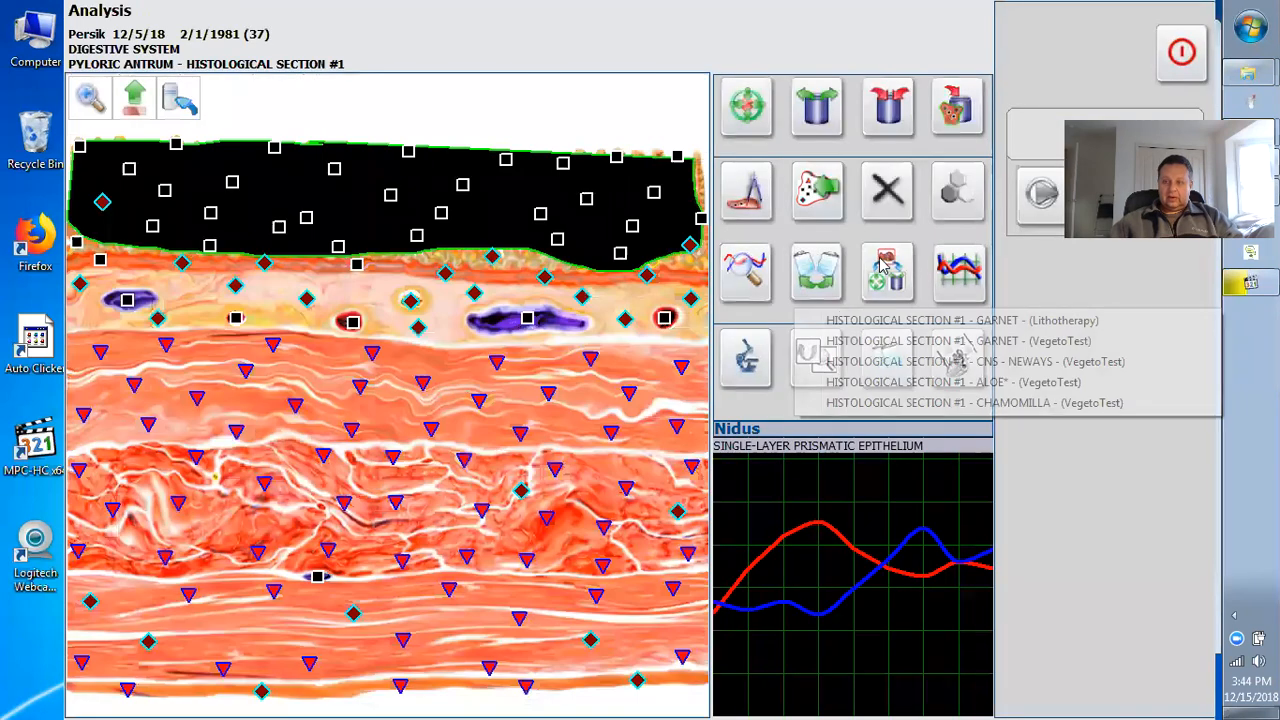
click(1093, 321)
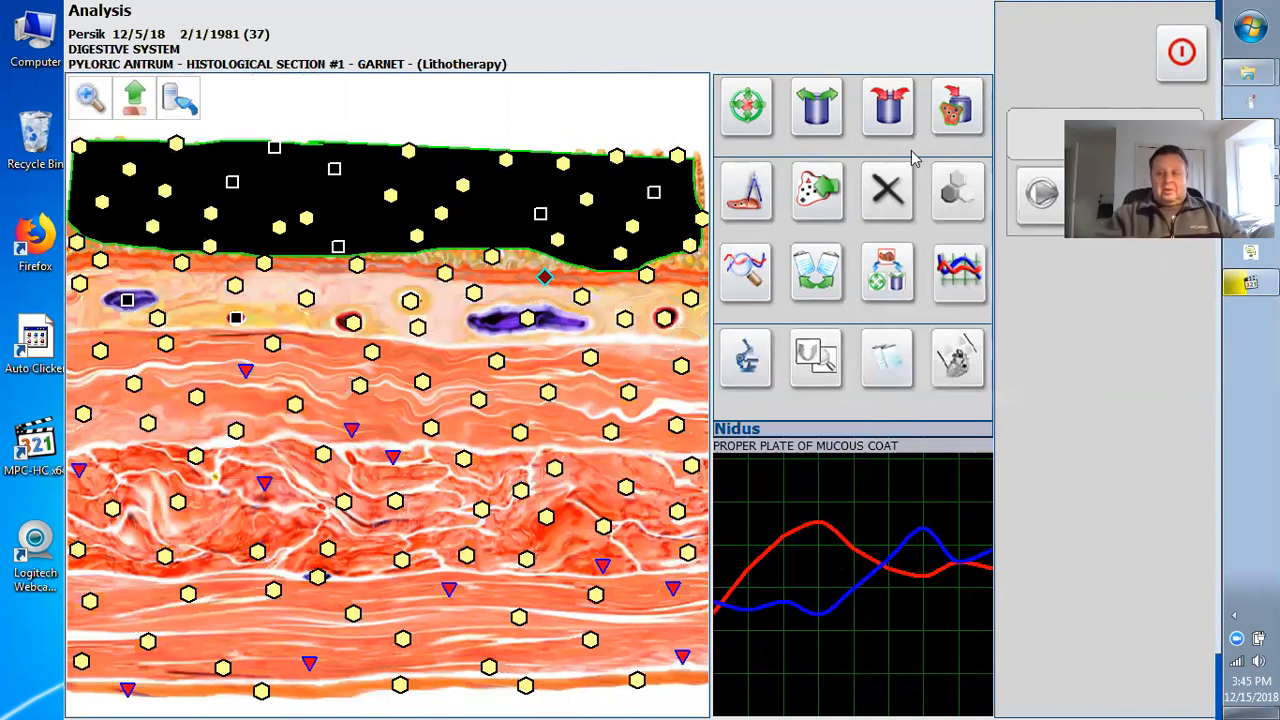
List only the litotherapy etalons for the PROPER PLATE OF MUCOUS COAT nidus, adjust them all and build the virtual model.
click(958, 112)
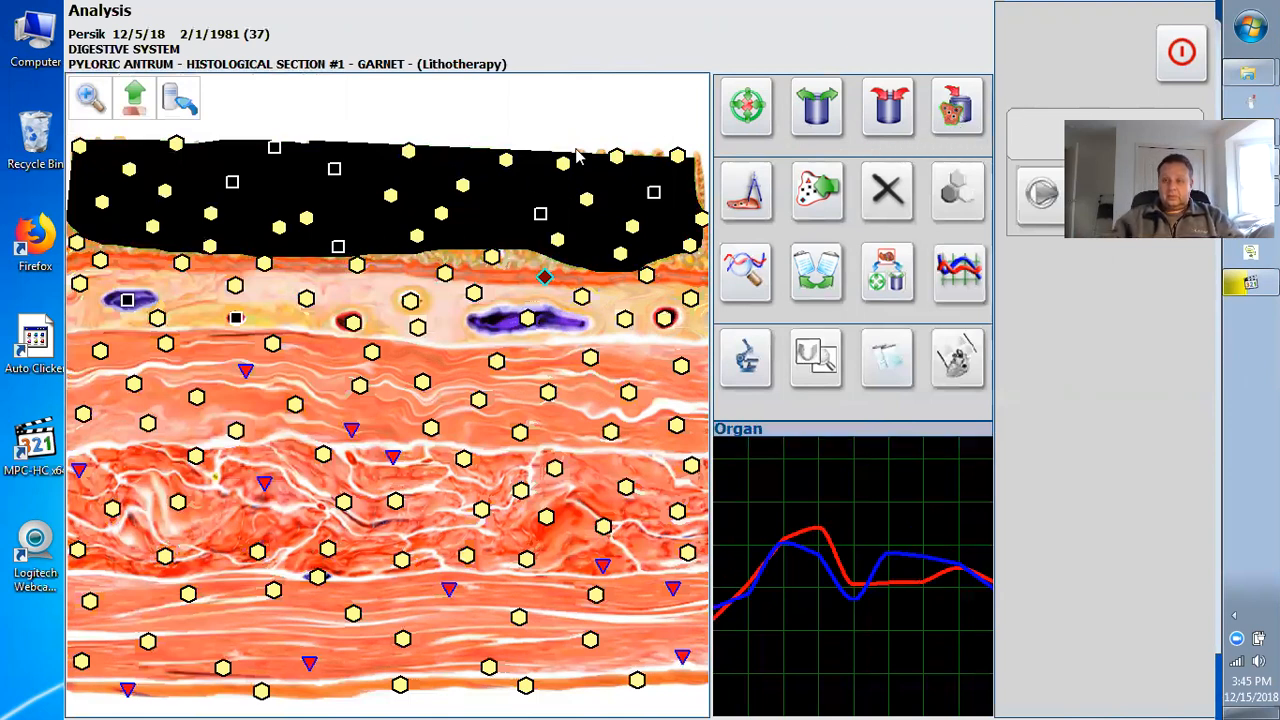
click(566, 222)
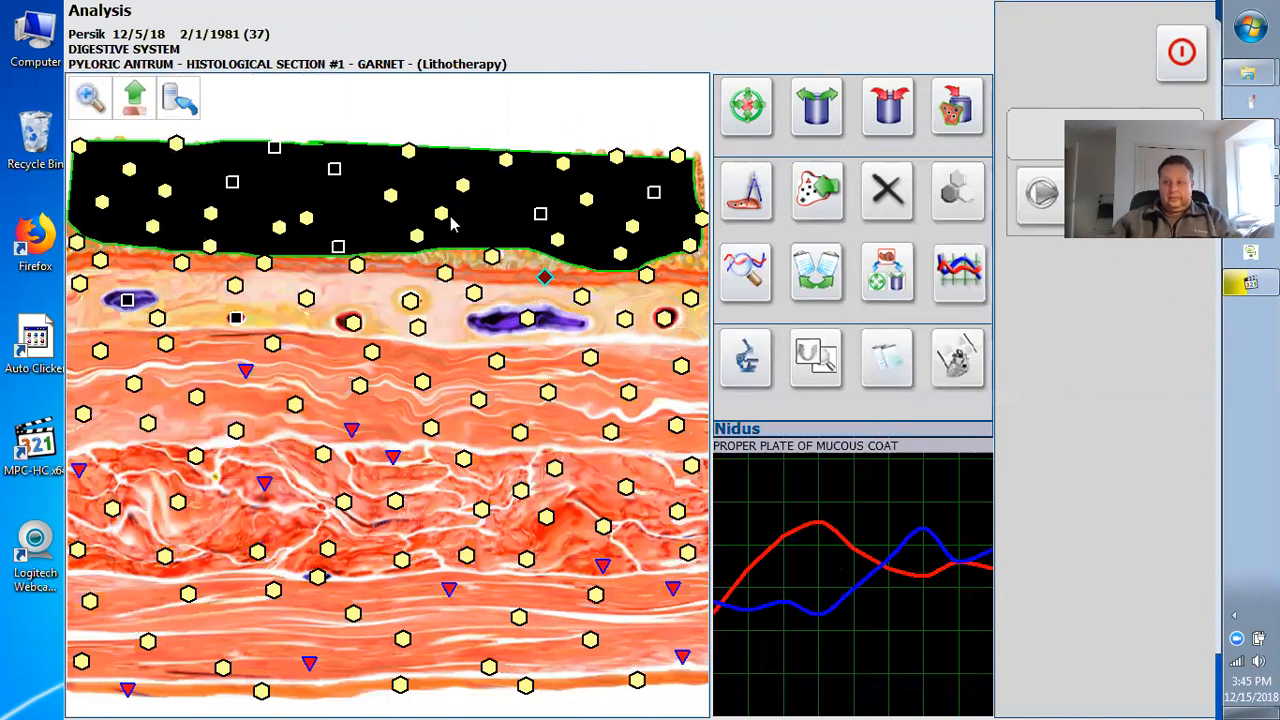
click(752, 277)
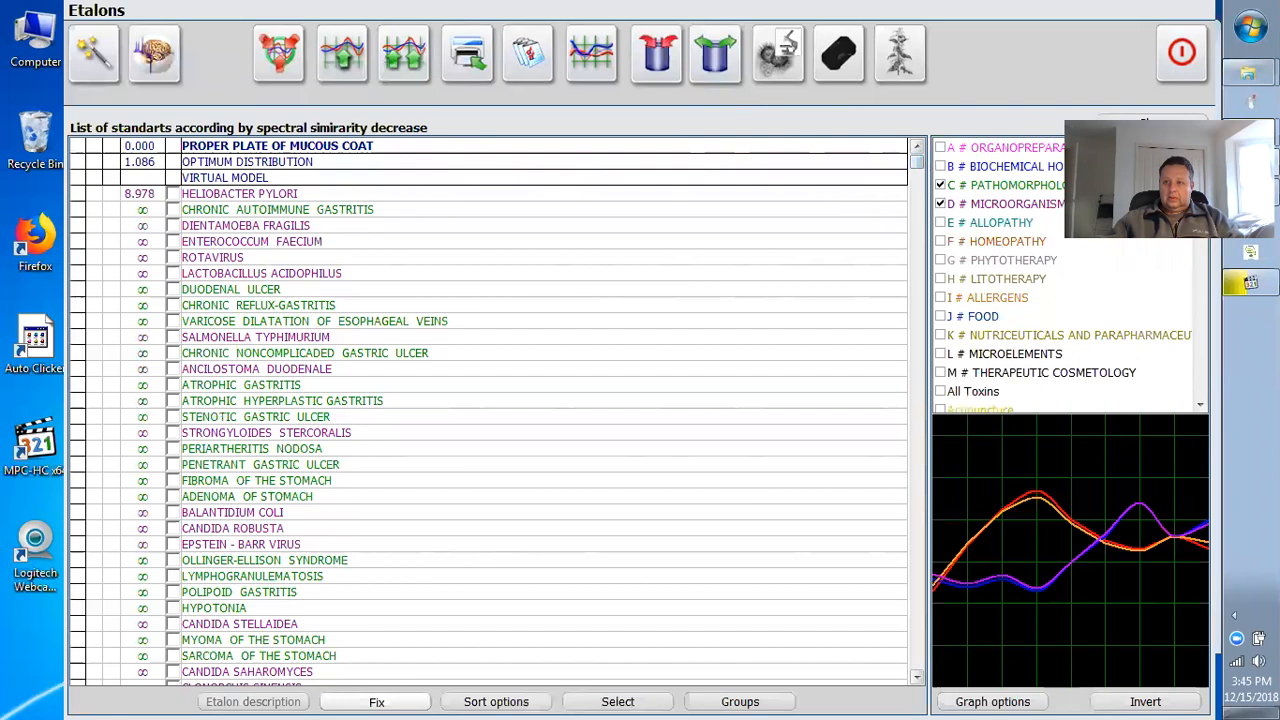
click(940, 279)
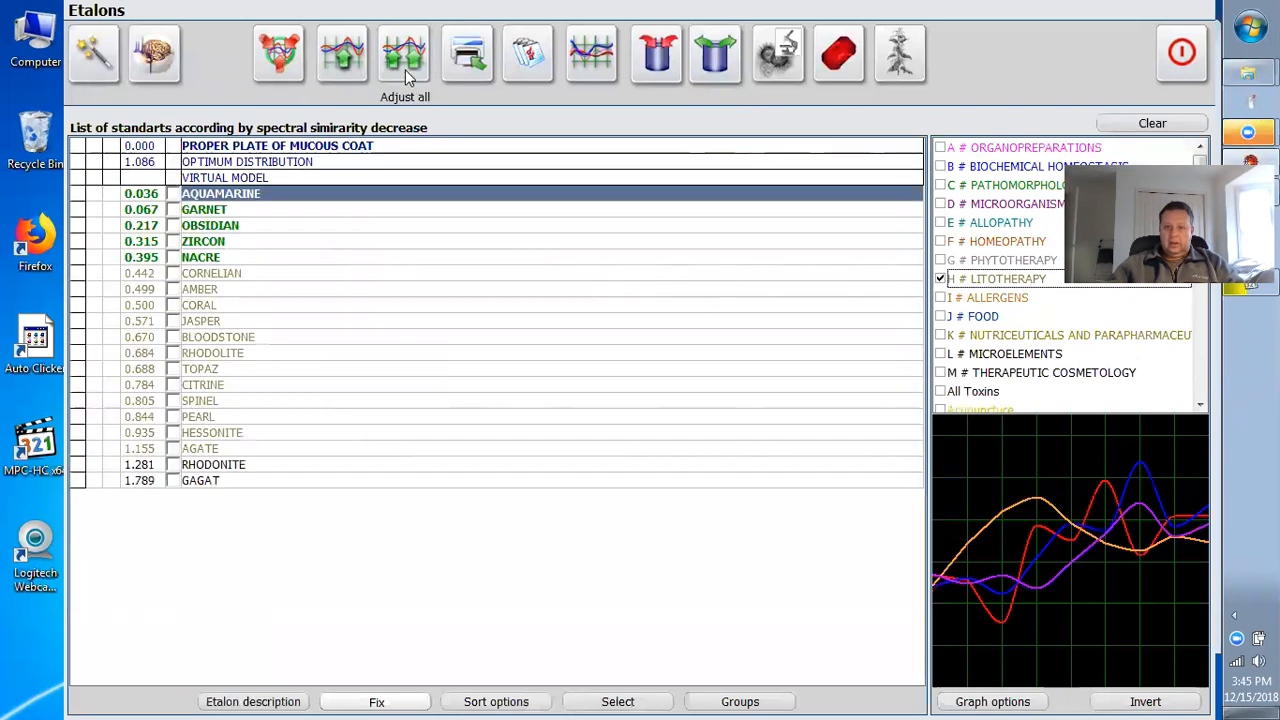
click(407, 78)
click(152, 60)
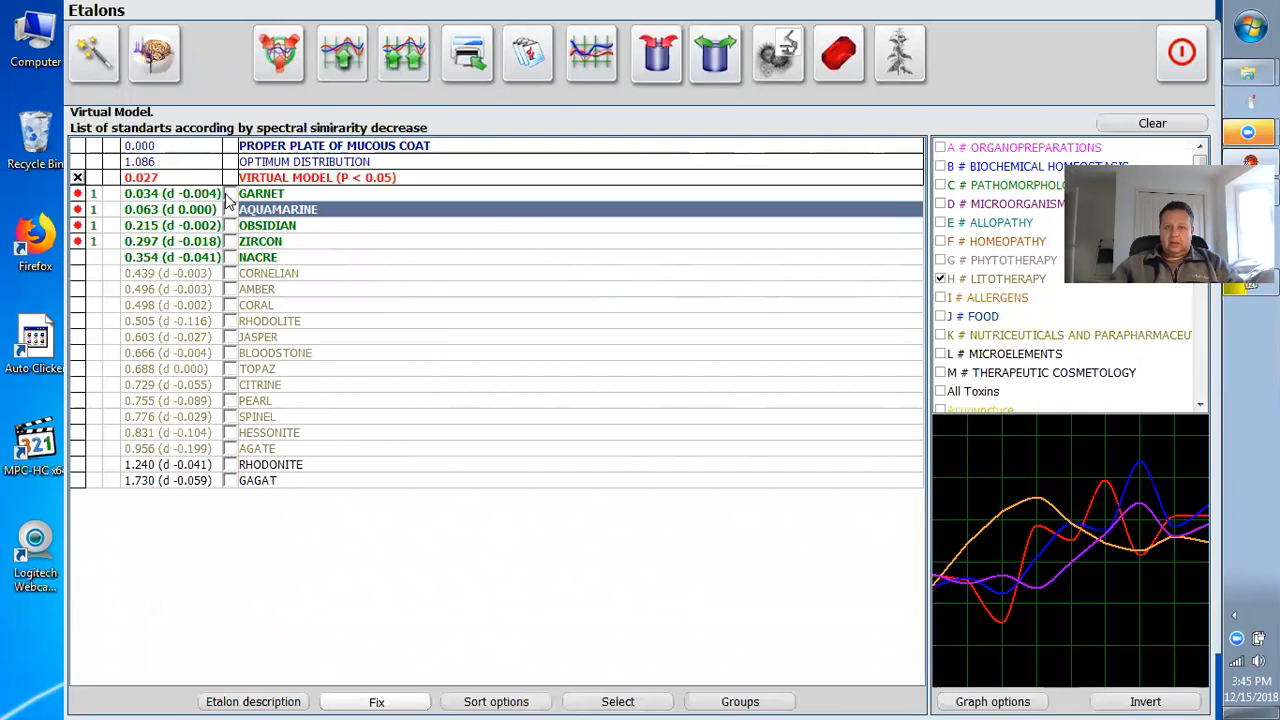
Run another GARNET lithotherapy session on the section without comparative analysis, and load its newest Lithotherapy result.
click(296, 194)
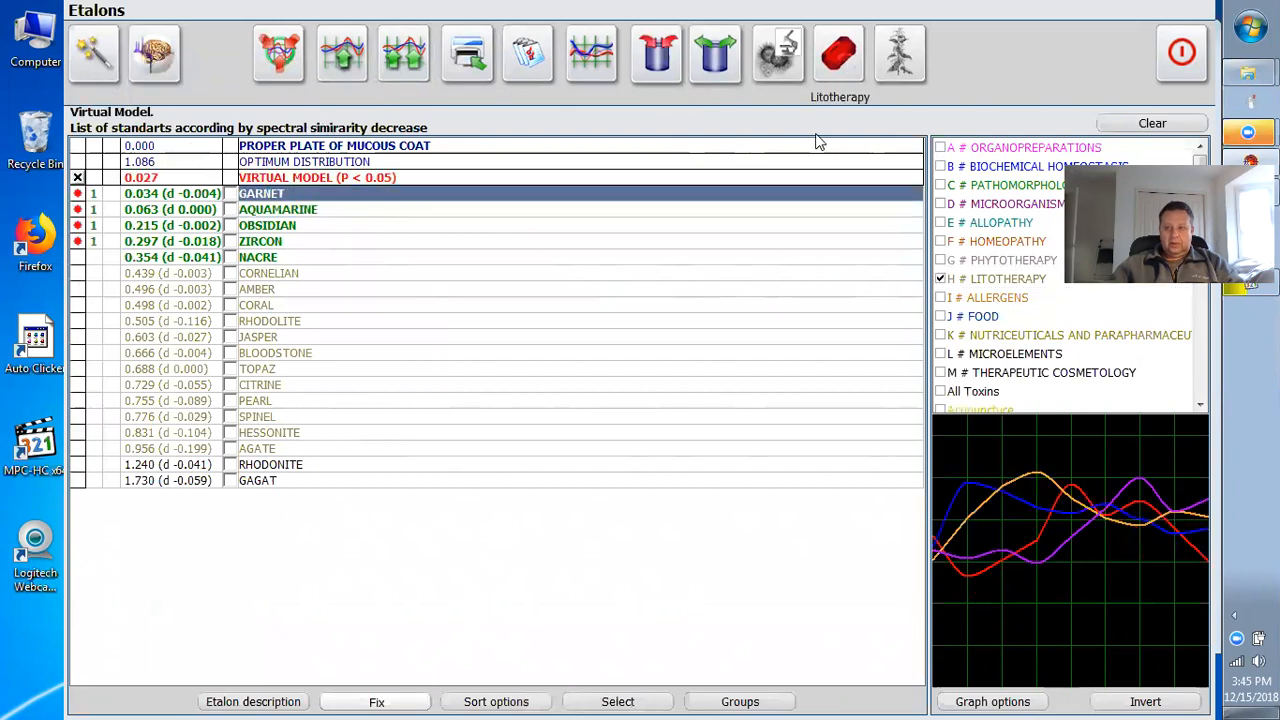
click(848, 64)
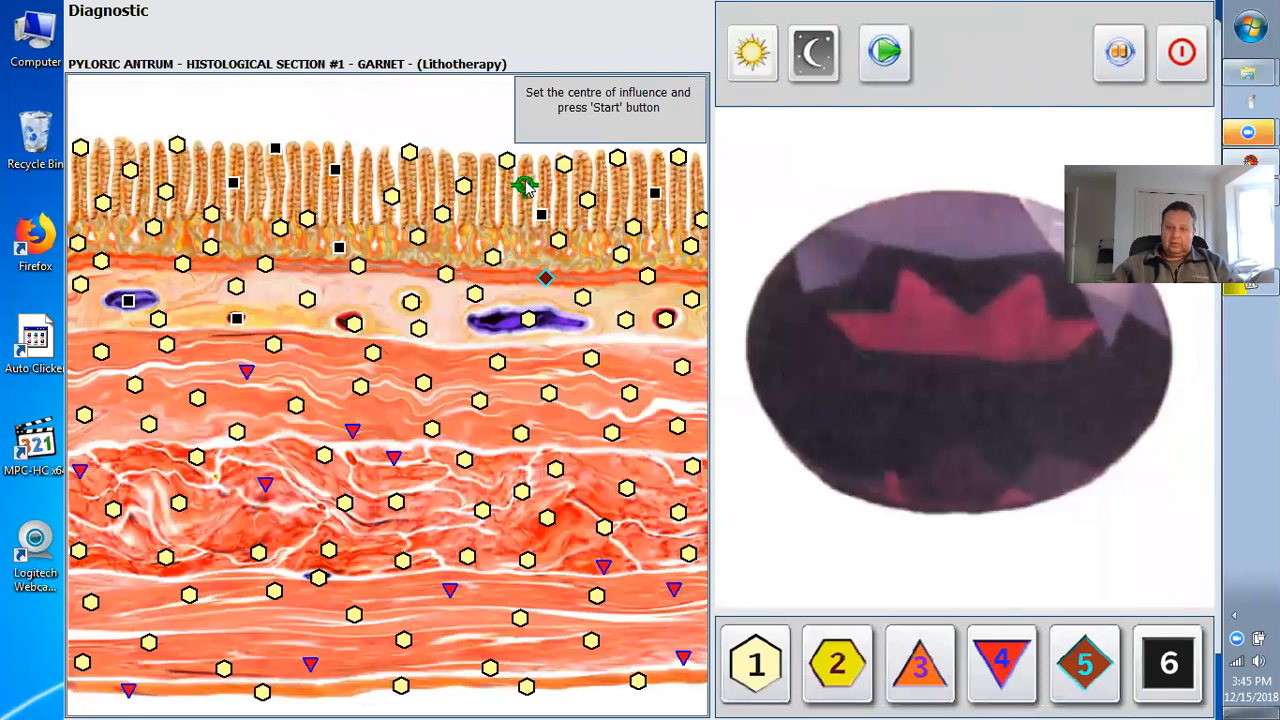
click(884, 55)
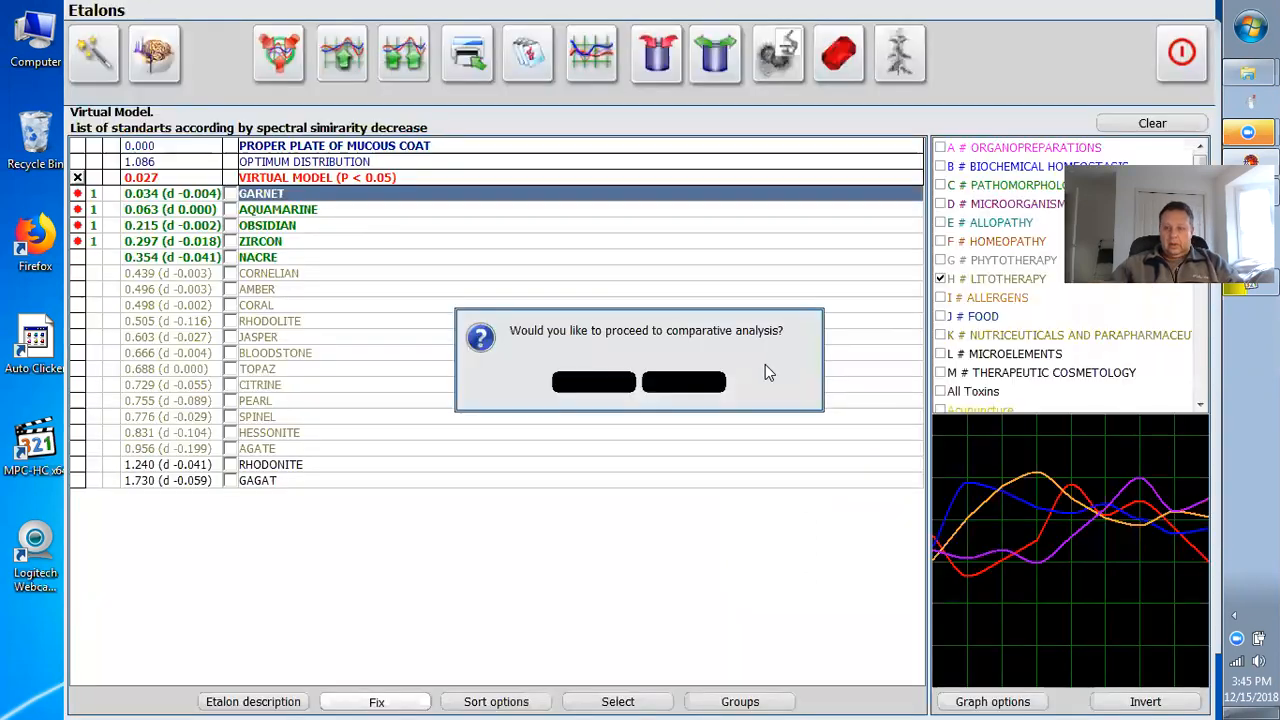
click(710, 380)
click(1183, 68)
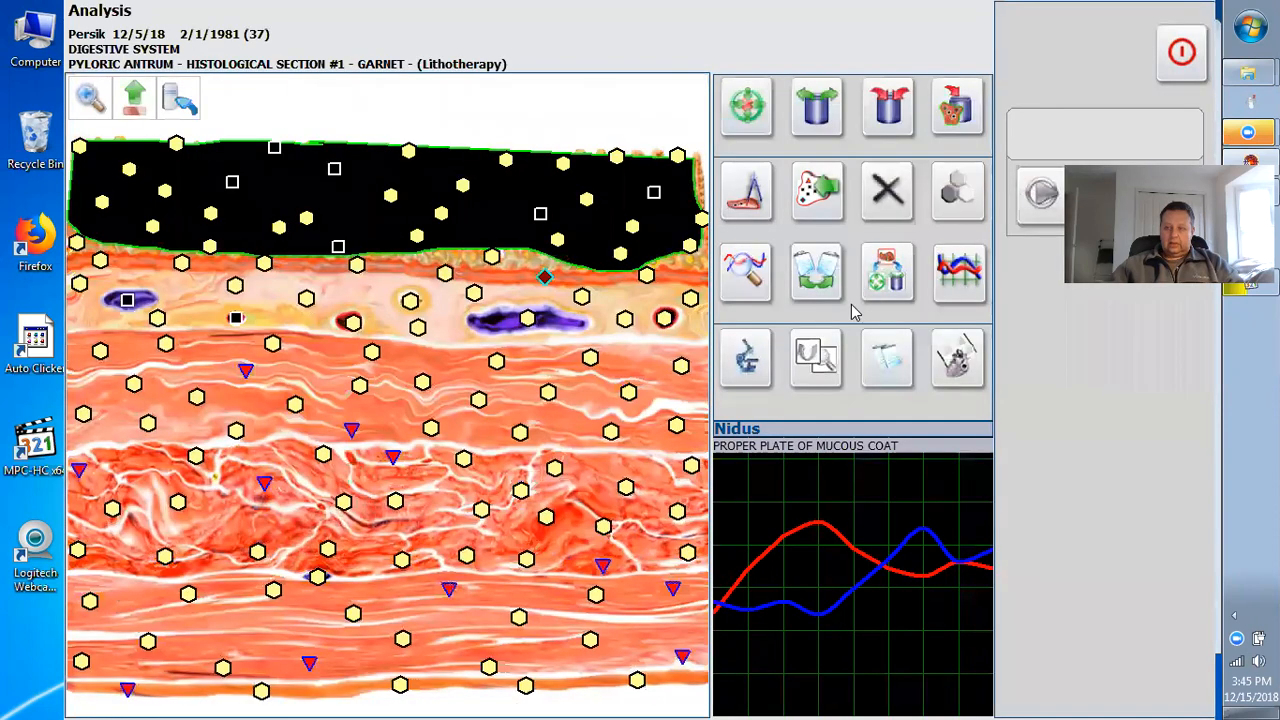
click(900, 283)
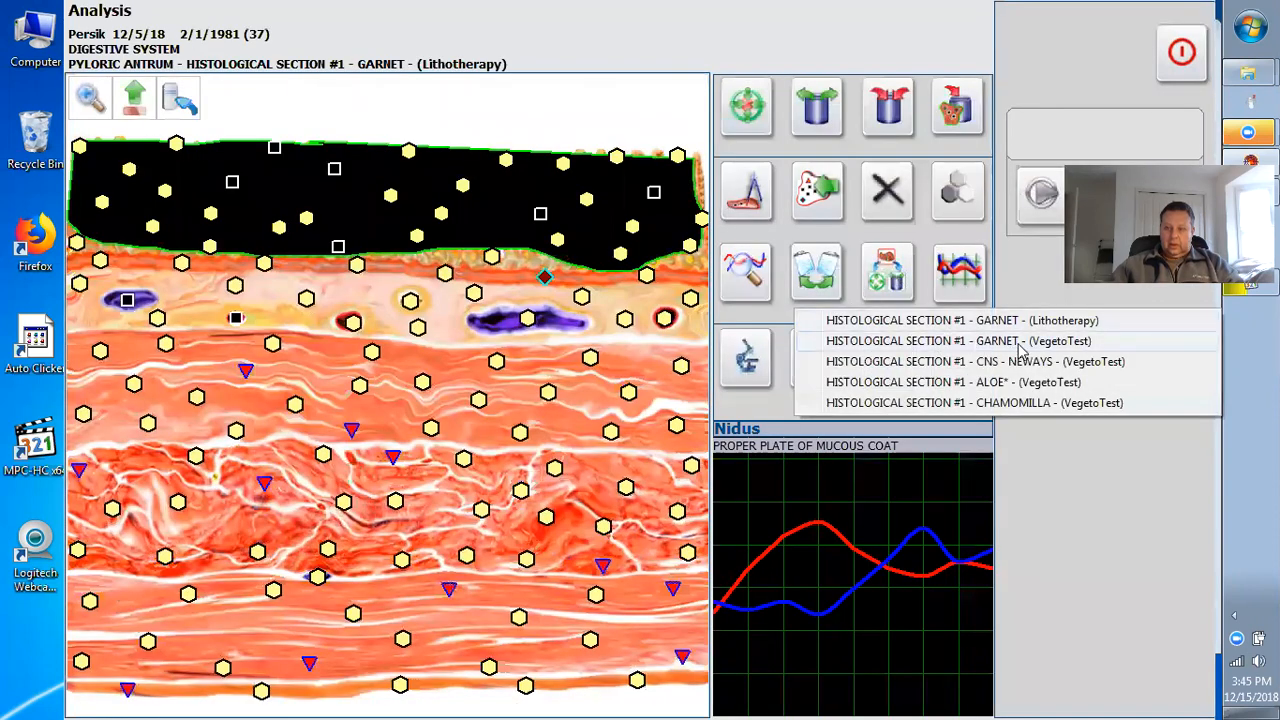
click(1093, 330)
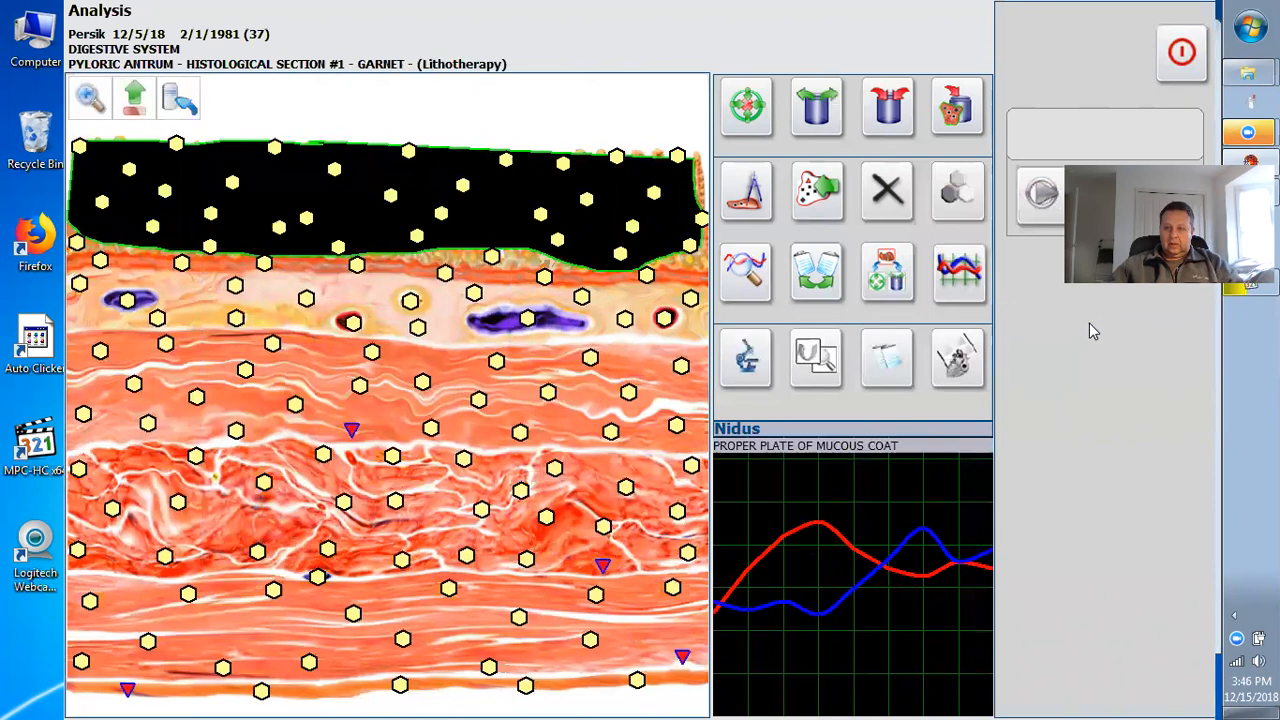
Run META-therapy on the GARNET-treated section, decline the comparative analysis and load the META-therapy result.
click(758, 115)
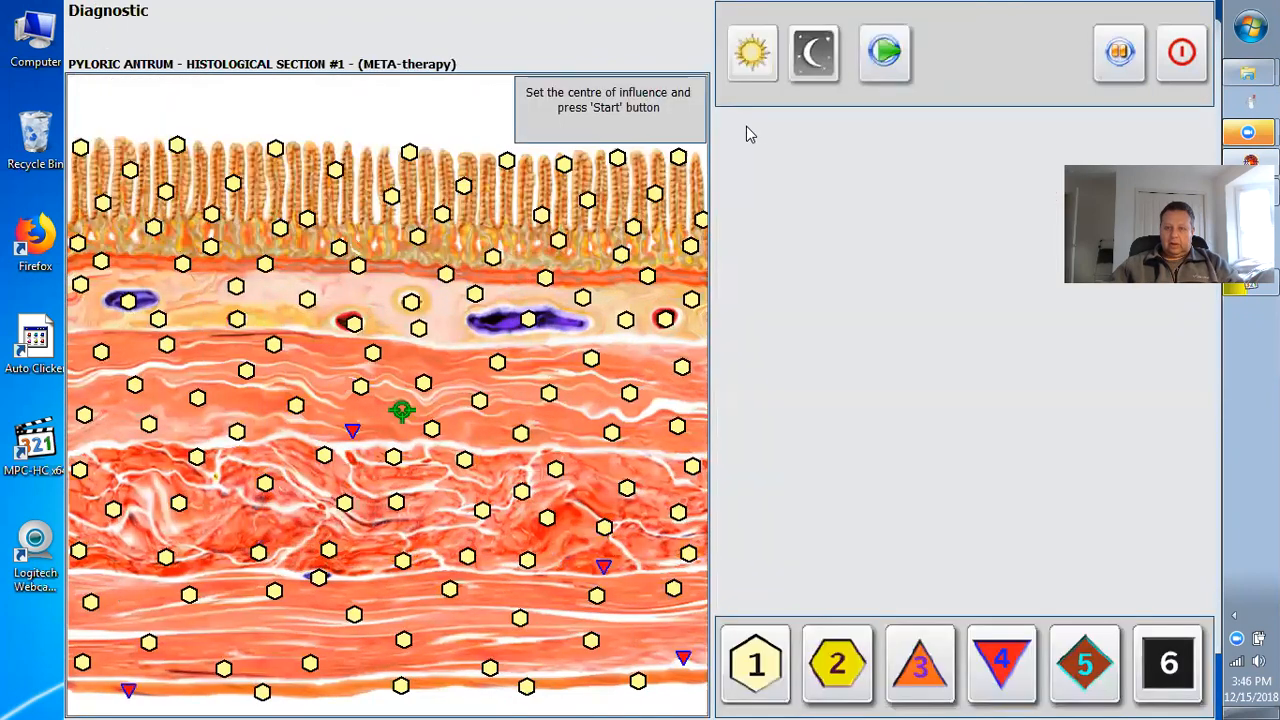
click(884, 54)
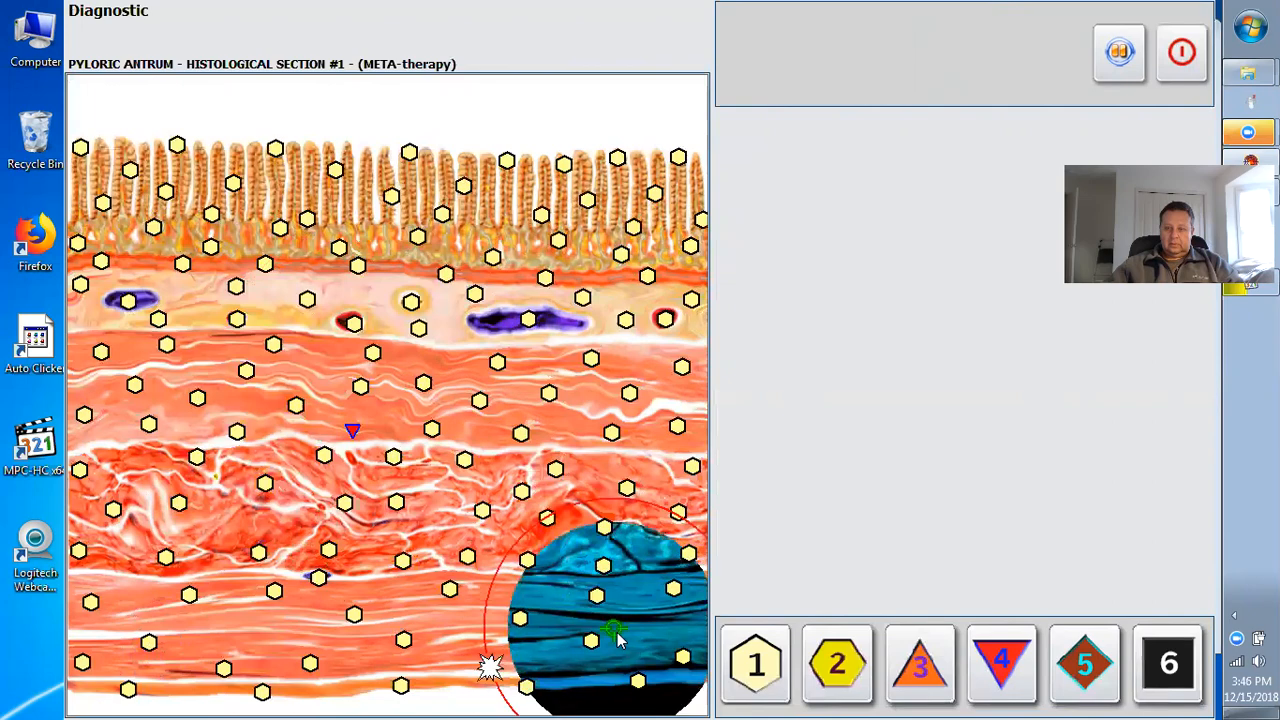
click(1114, 60)
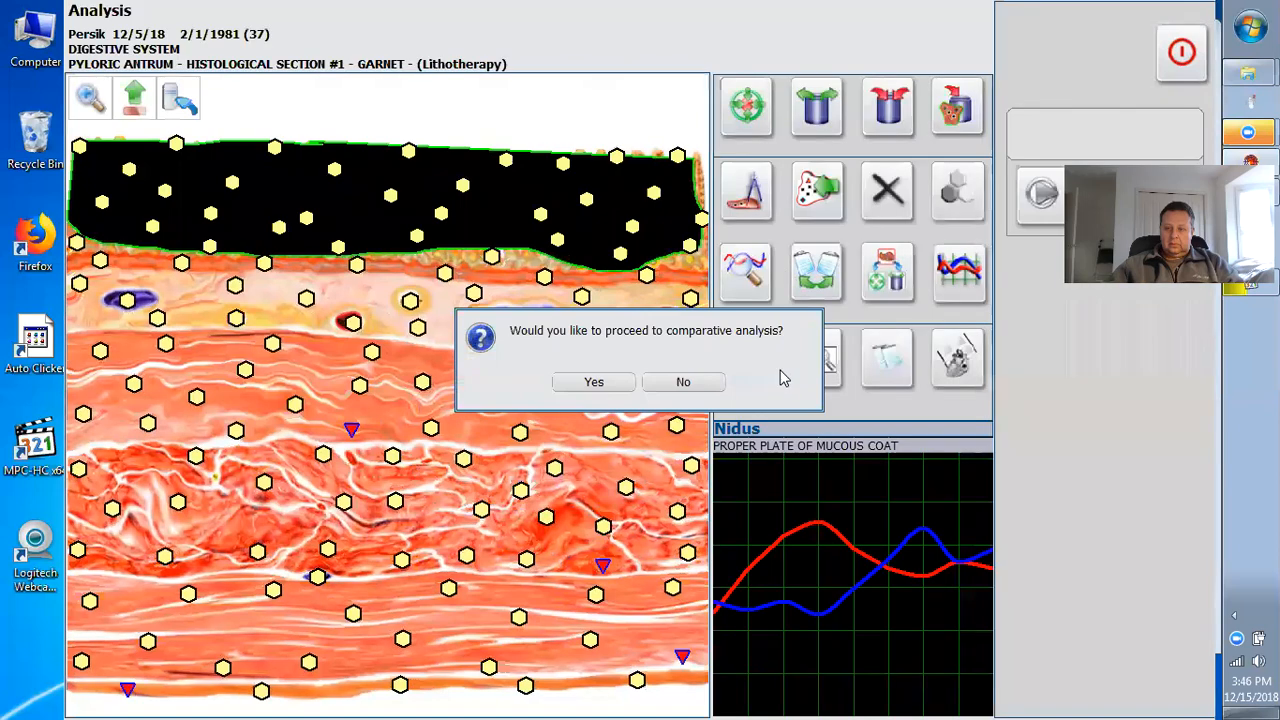
click(702, 380)
click(754, 268)
click(903, 276)
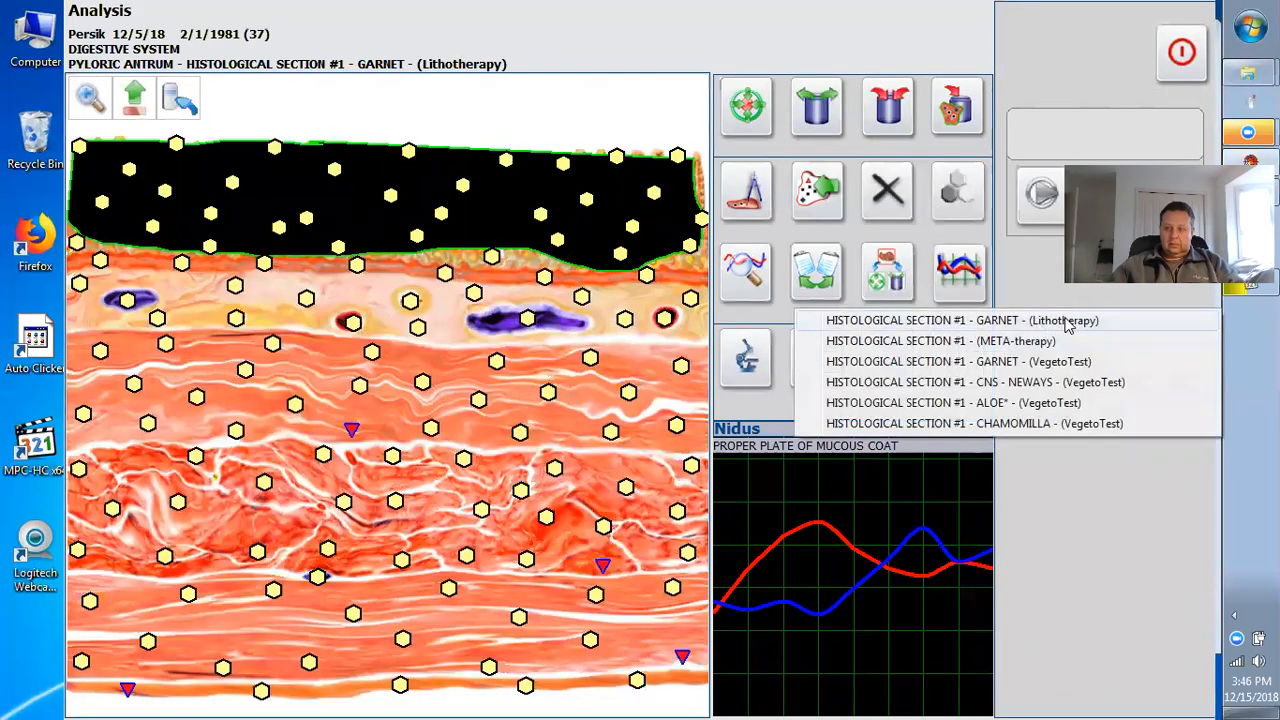
click(1047, 343)
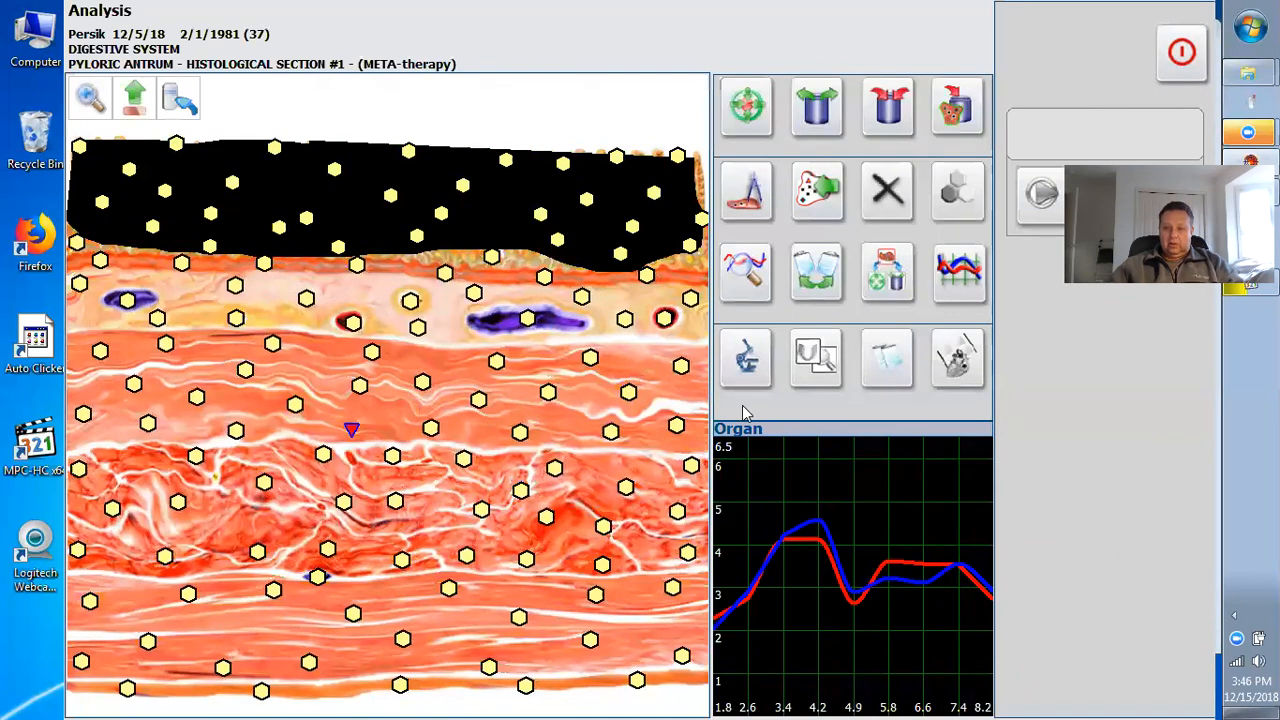
Repeat META-therapy on the loaded META-therapy result, skip the comparison, and open the newly produced result.
click(746, 106)
click(877, 70)
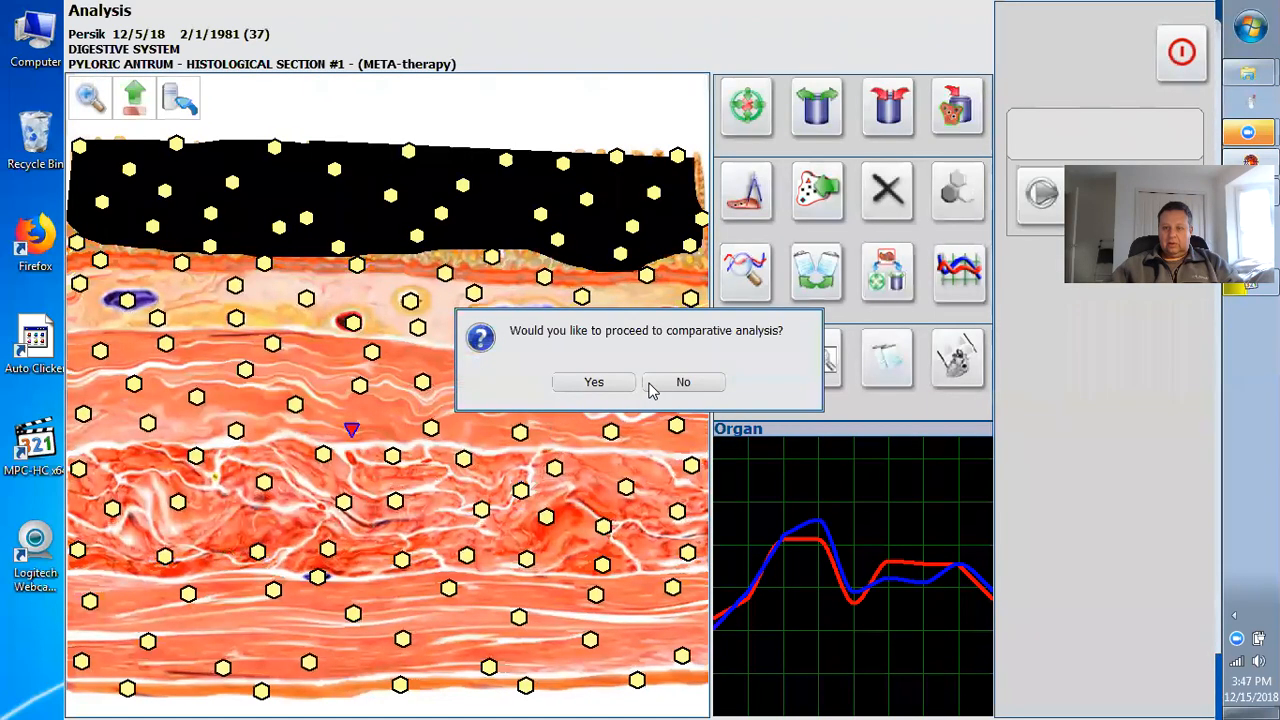
click(649, 389)
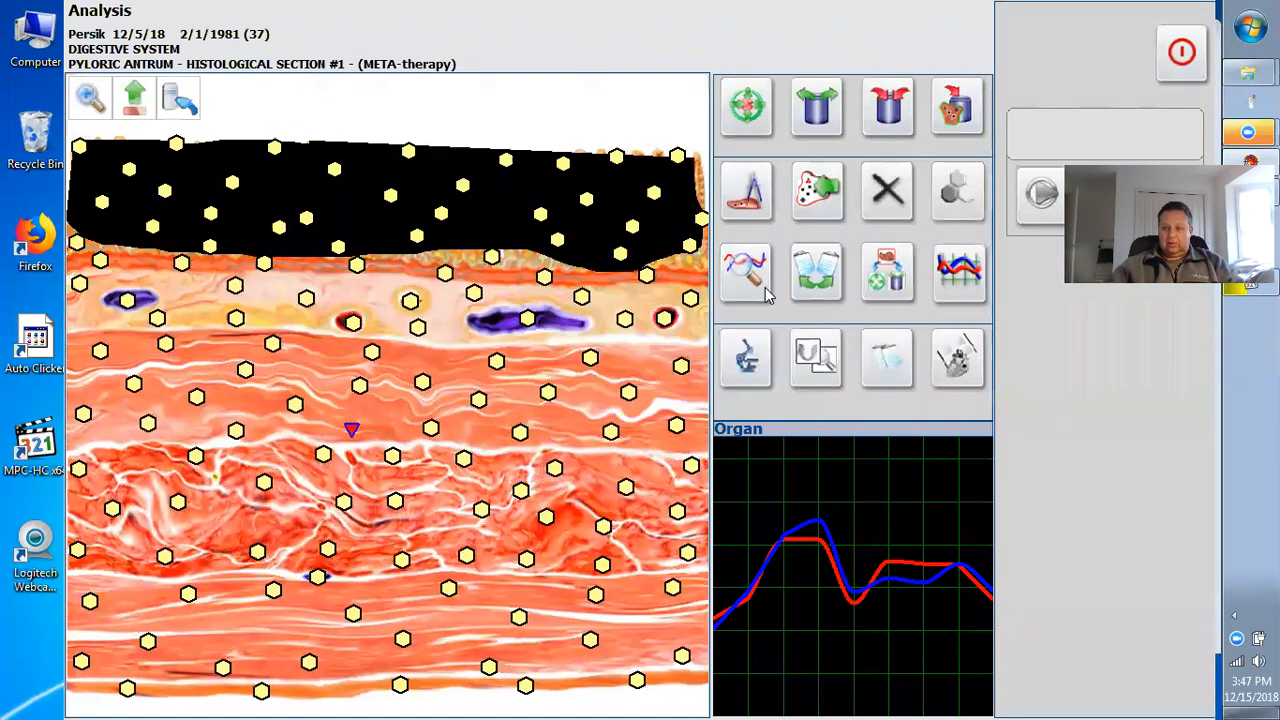
click(731, 281)
click(1167, 60)
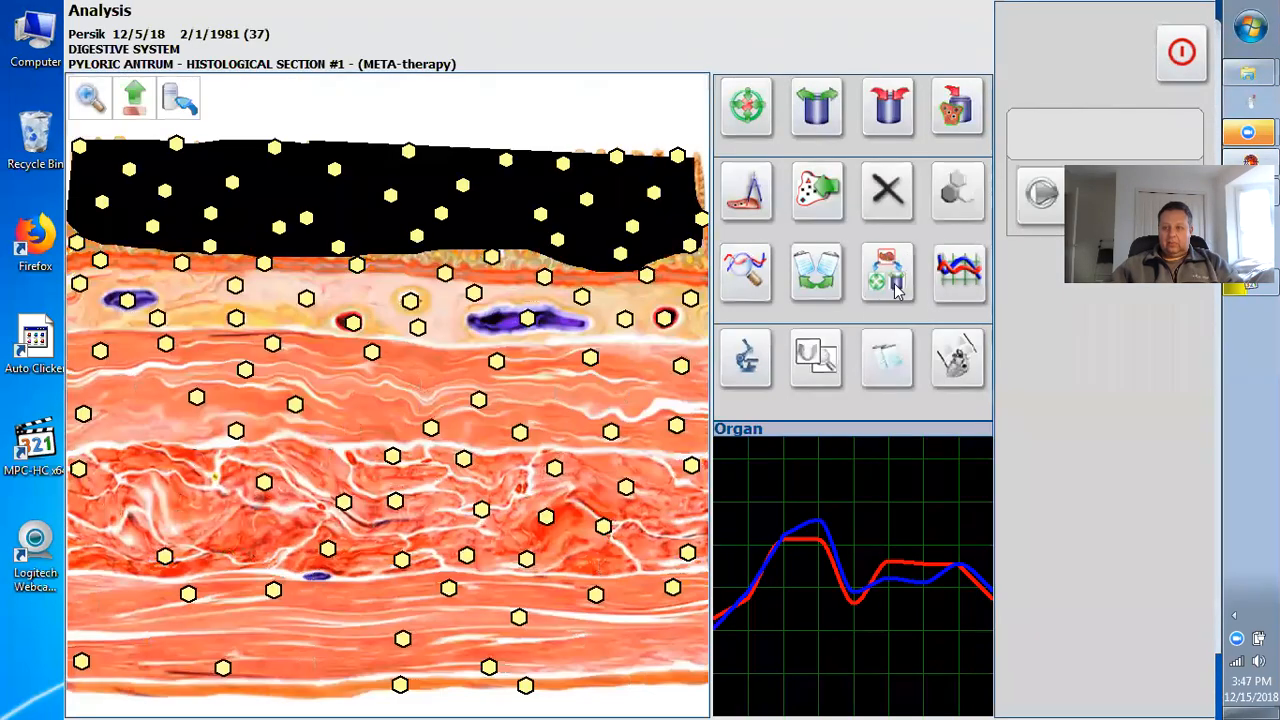
click(895, 284)
click(1008, 366)
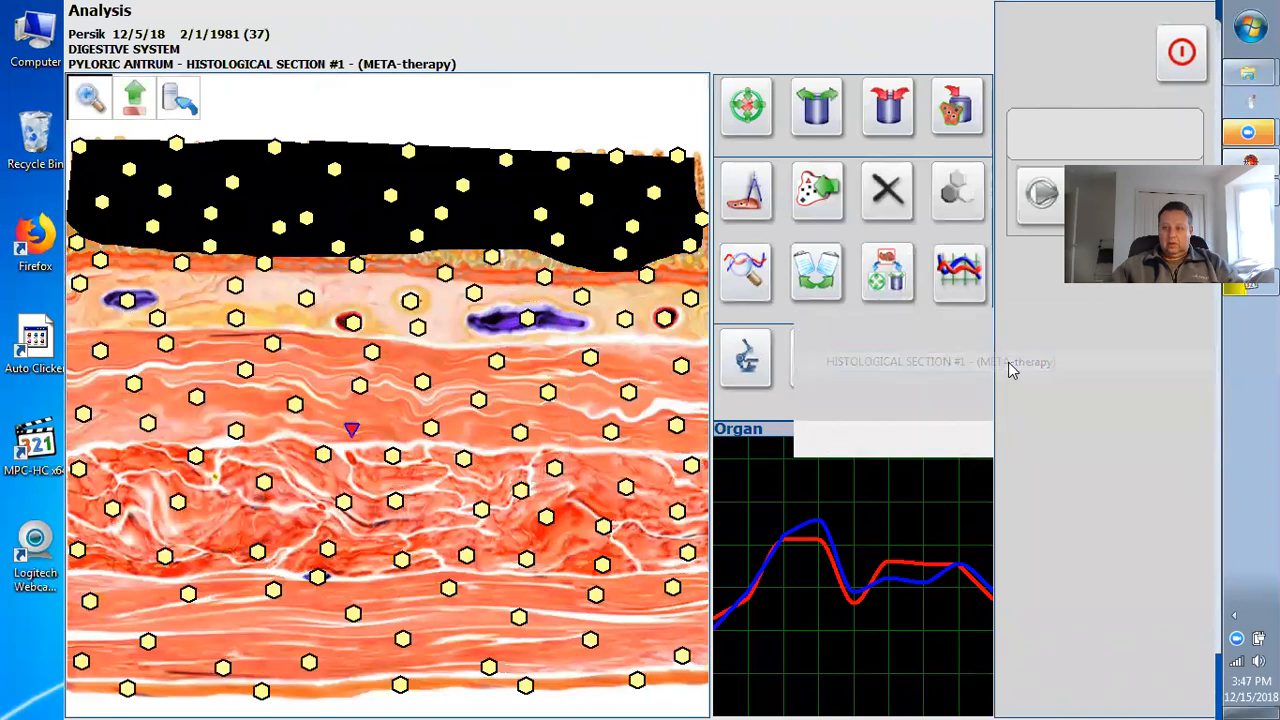
click(484, 204)
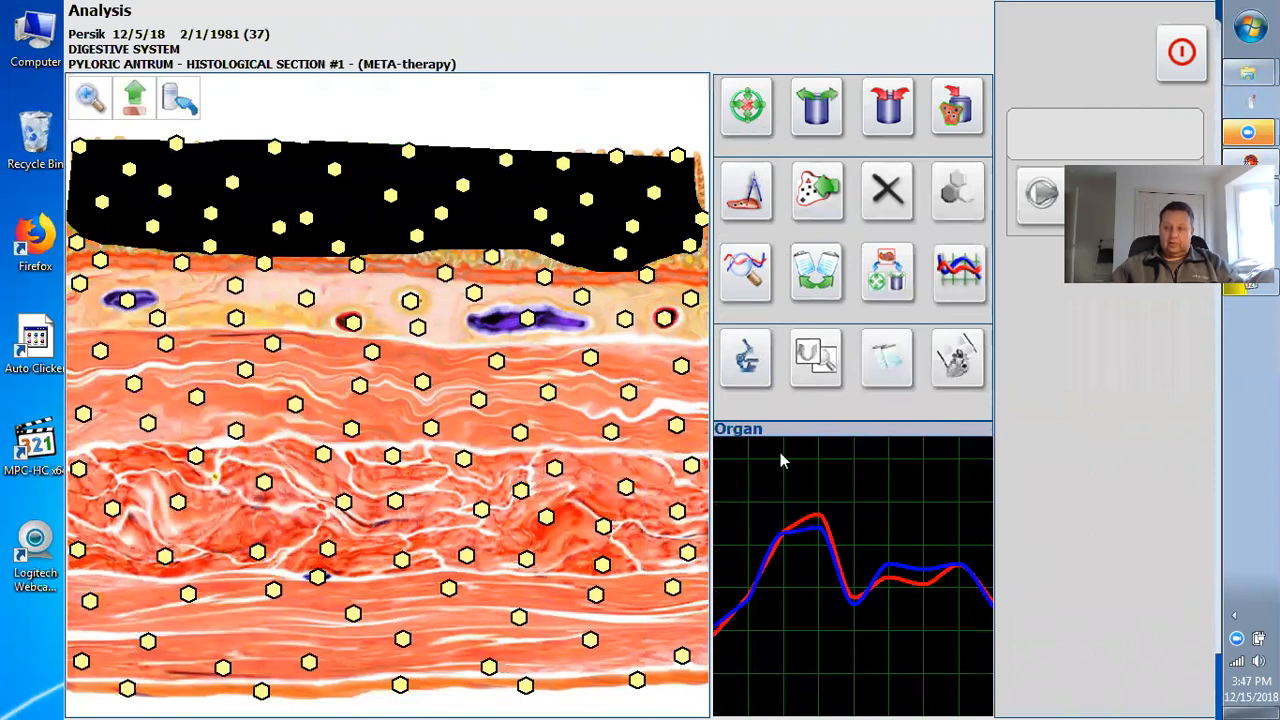
Run one more META-therapy session without comparative analysis, load its result and examine the nidus and organ graphs.
click(748, 110)
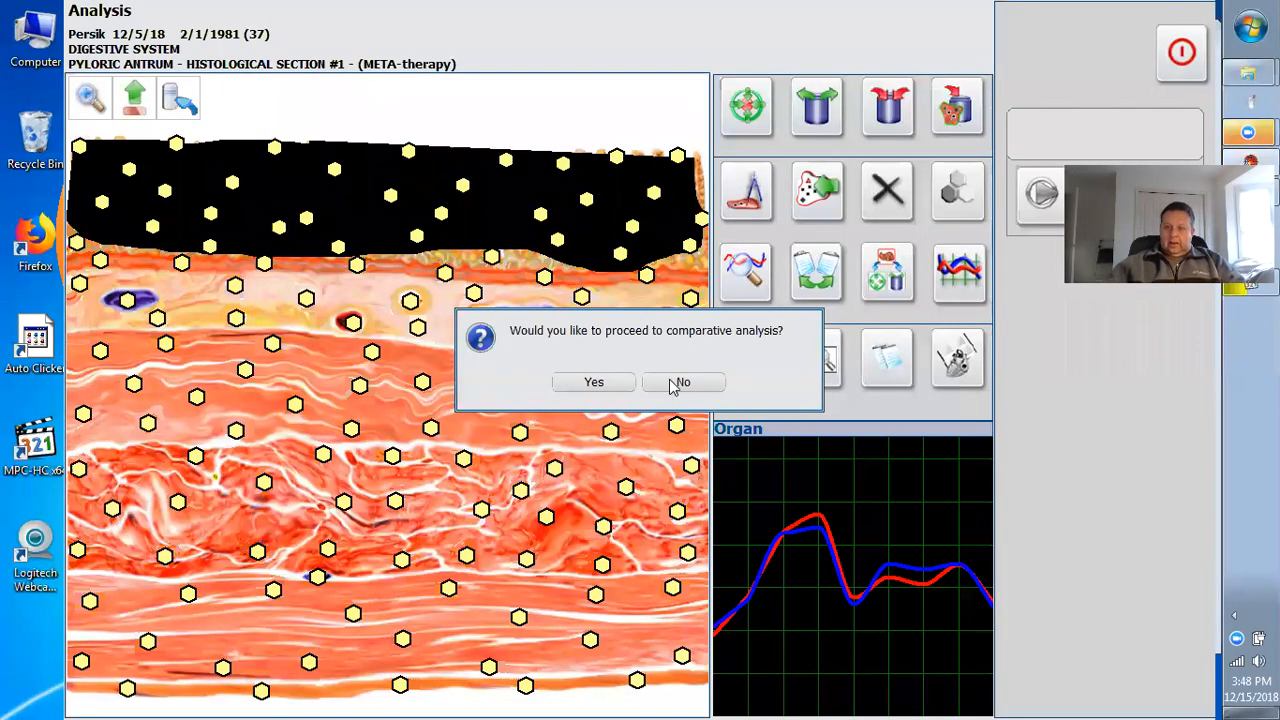
click(677, 383)
click(818, 262)
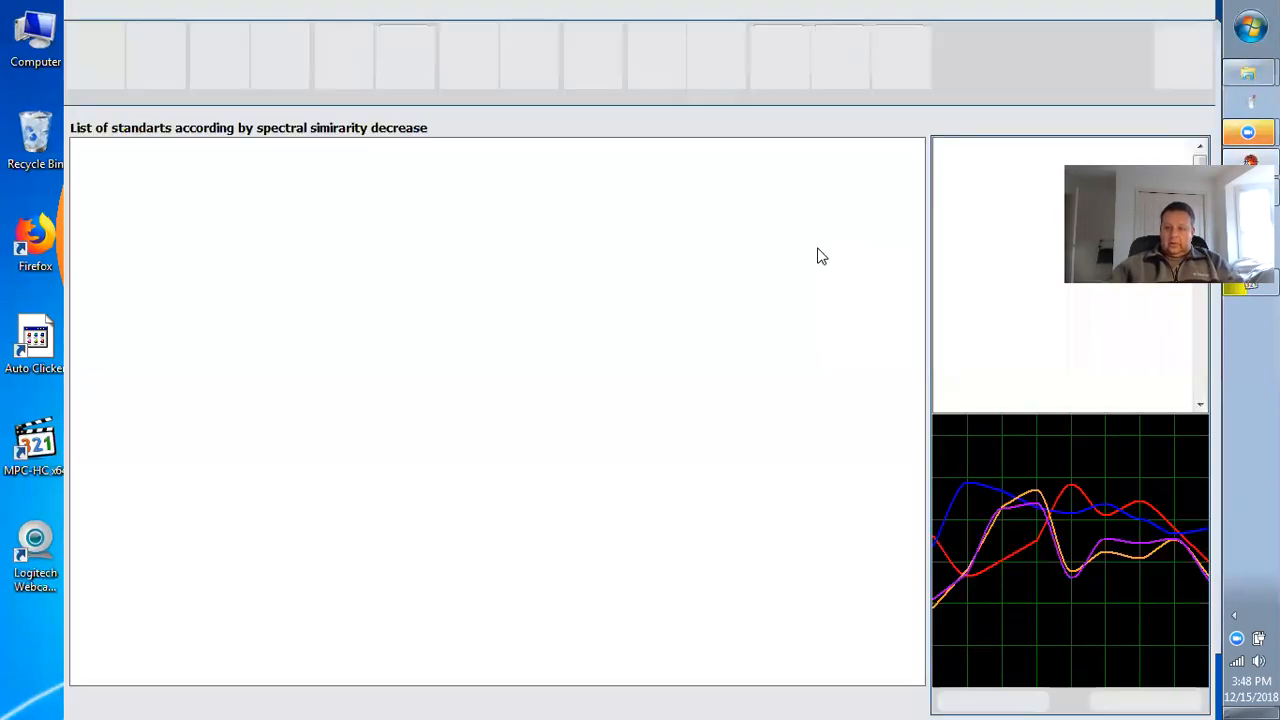
click(1187, 66)
click(818, 357)
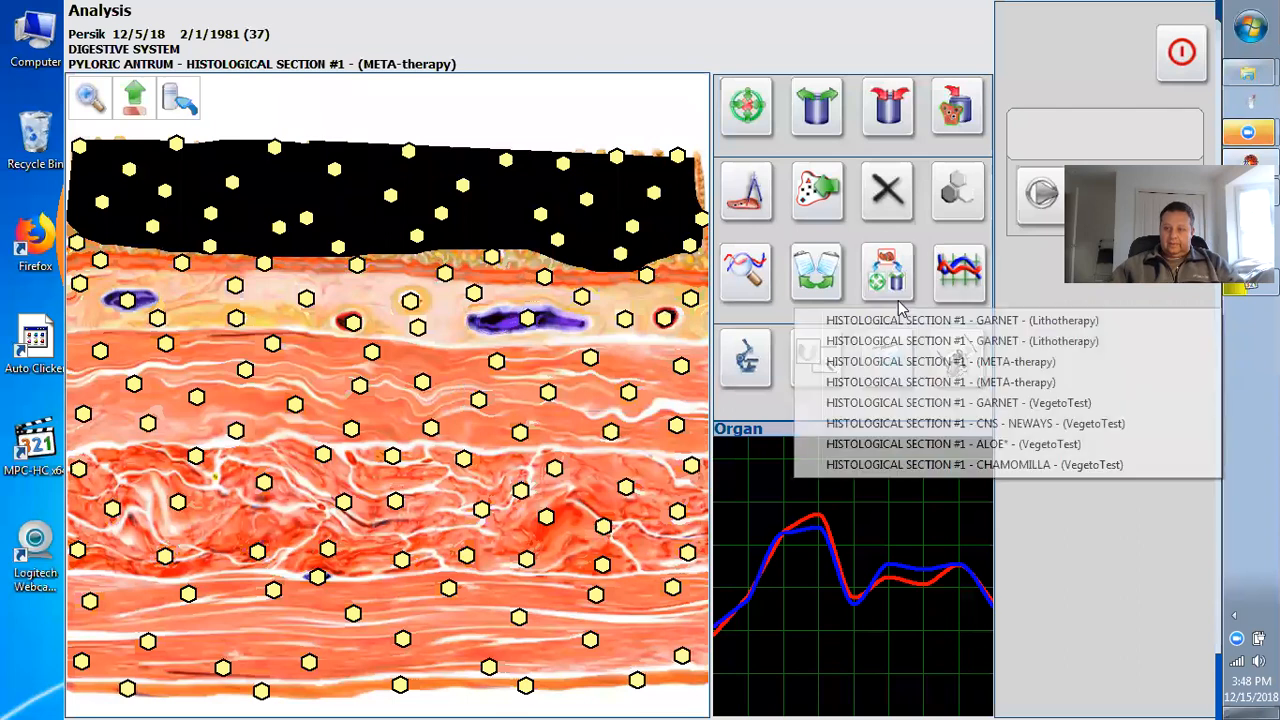
click(1046, 389)
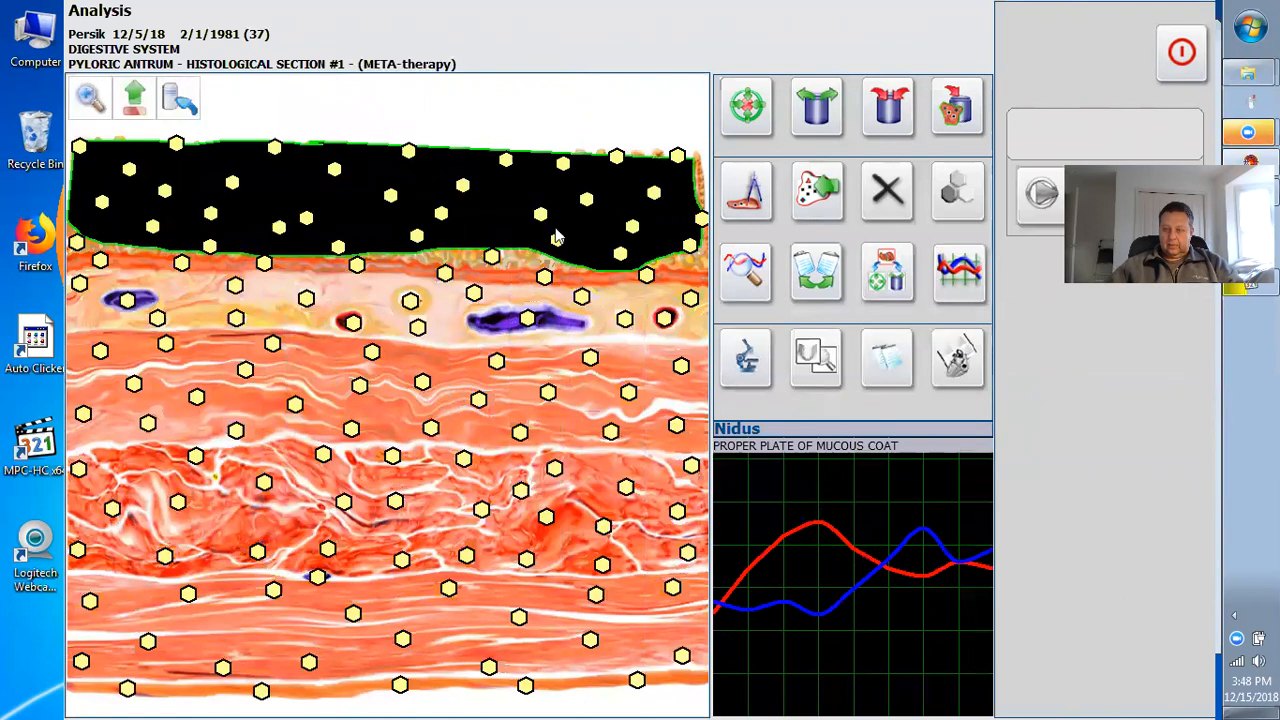
mouse_move(808, 520)
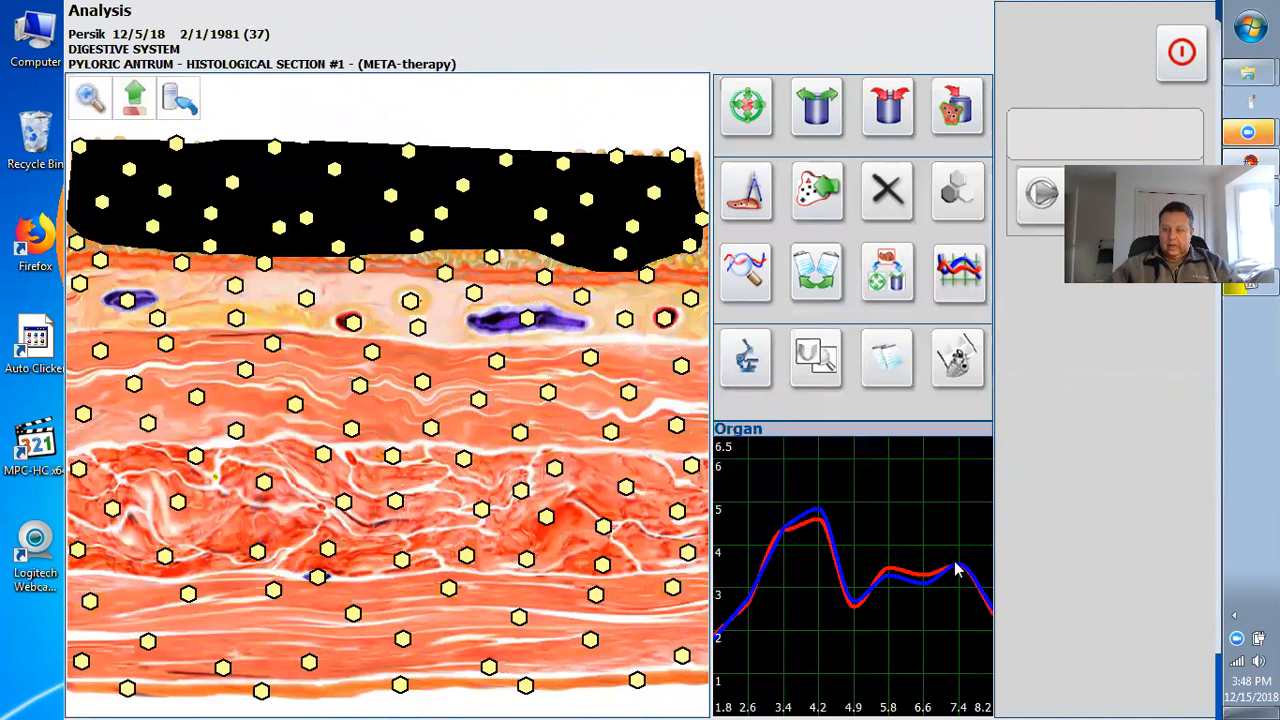
mouse_move(836, 565)
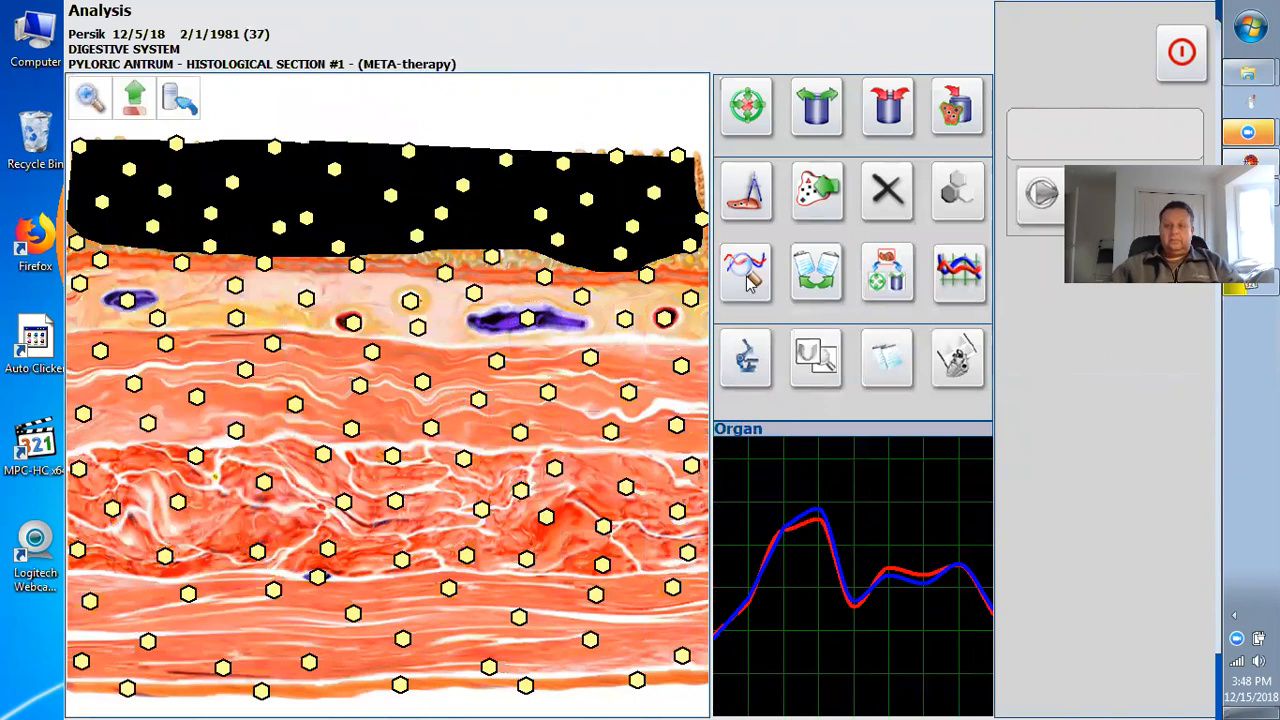
Hide the nidus contour on histological section #1 and open the single-layer prismatic epithelium's cytological preparation #1.
click(745, 356)
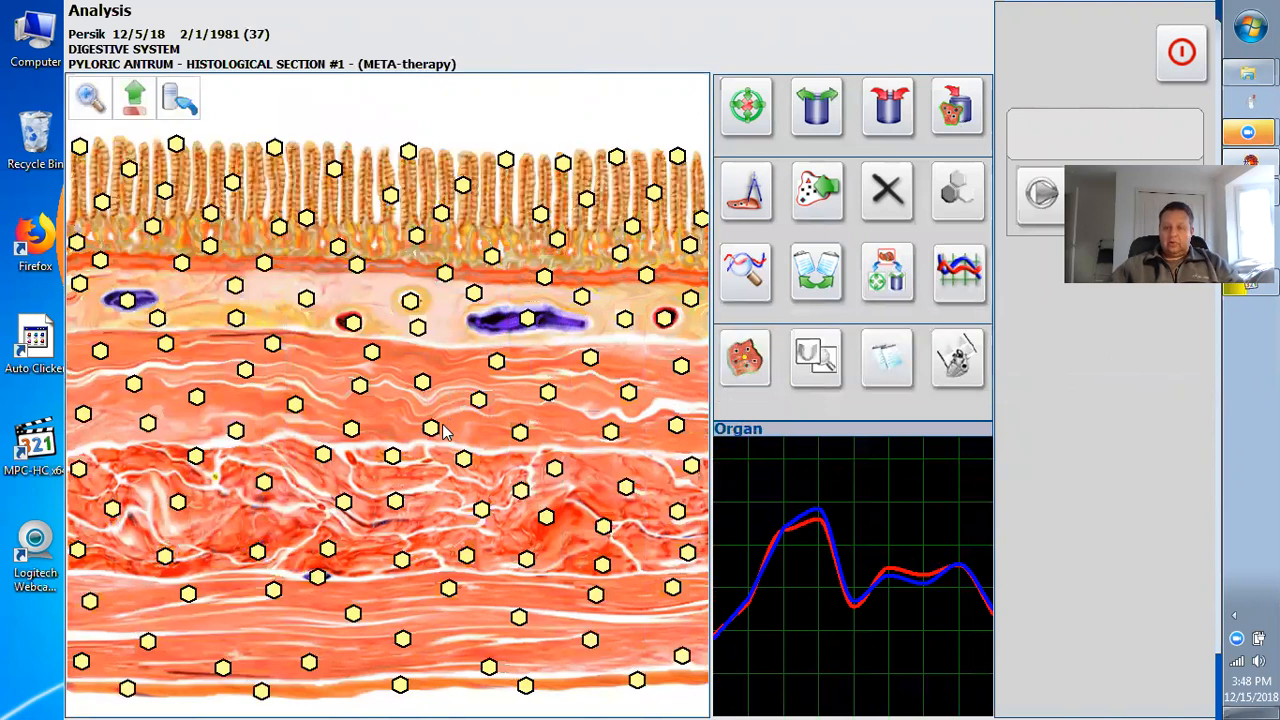
click(444, 430)
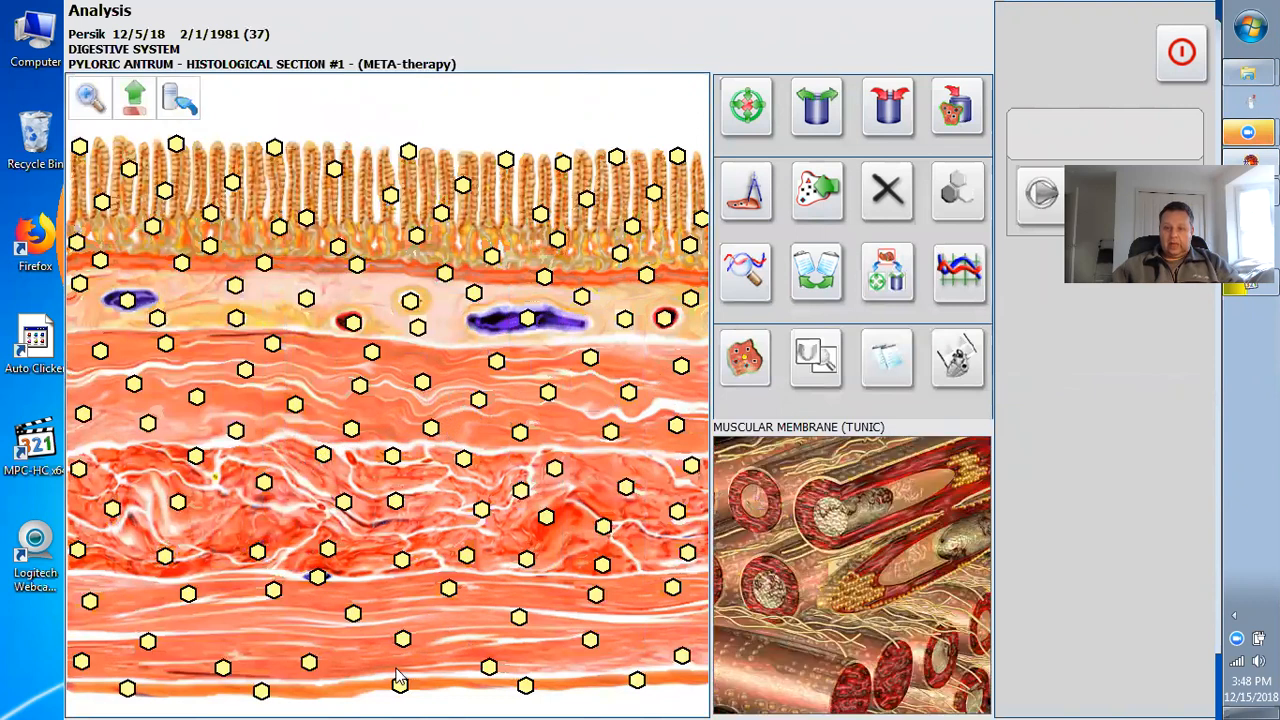
click(365, 222)
click(362, 213)
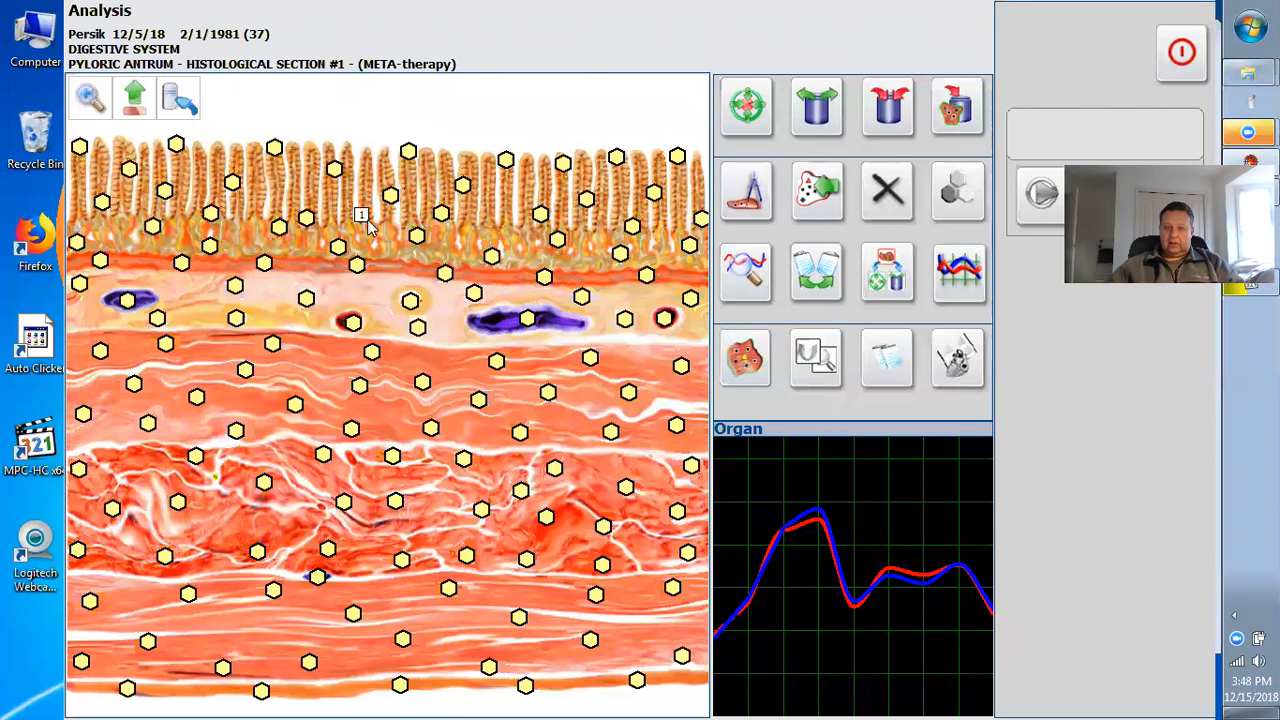
click(366, 222)
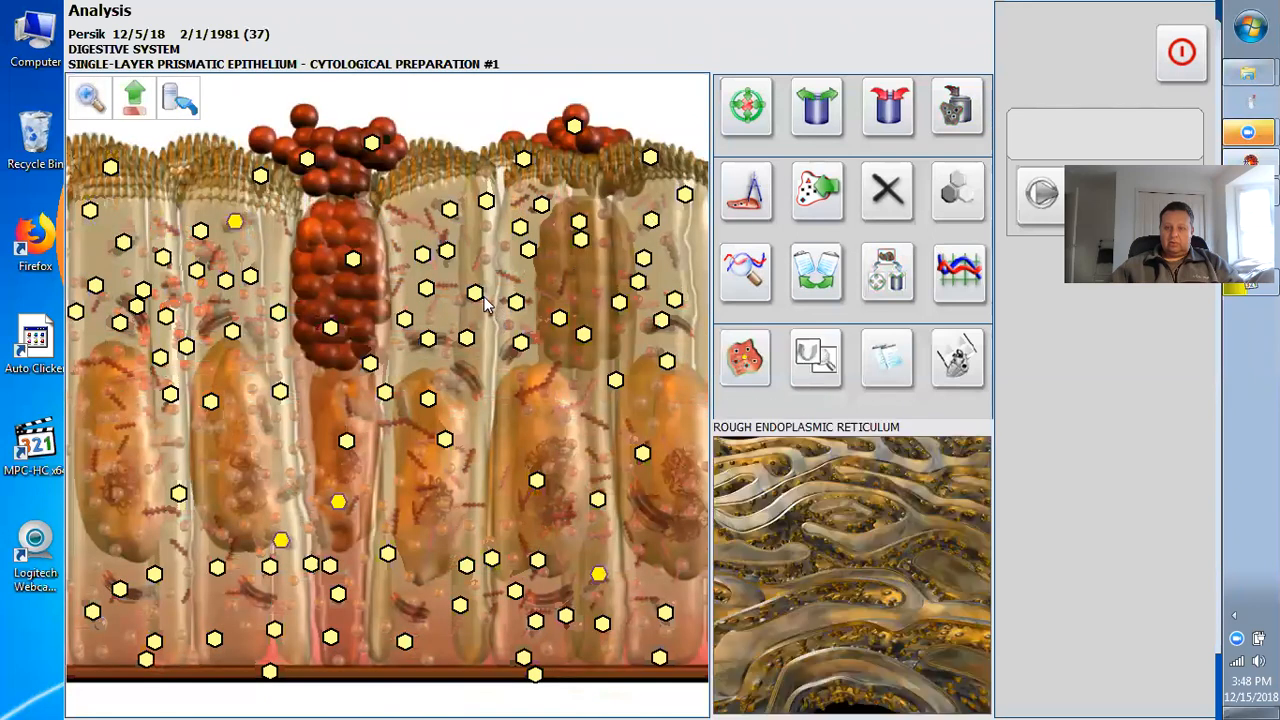
Open the mitochondrion cytological preparation from the epithelium, examine its organ graph, and return to the epithelium.
click(484, 289)
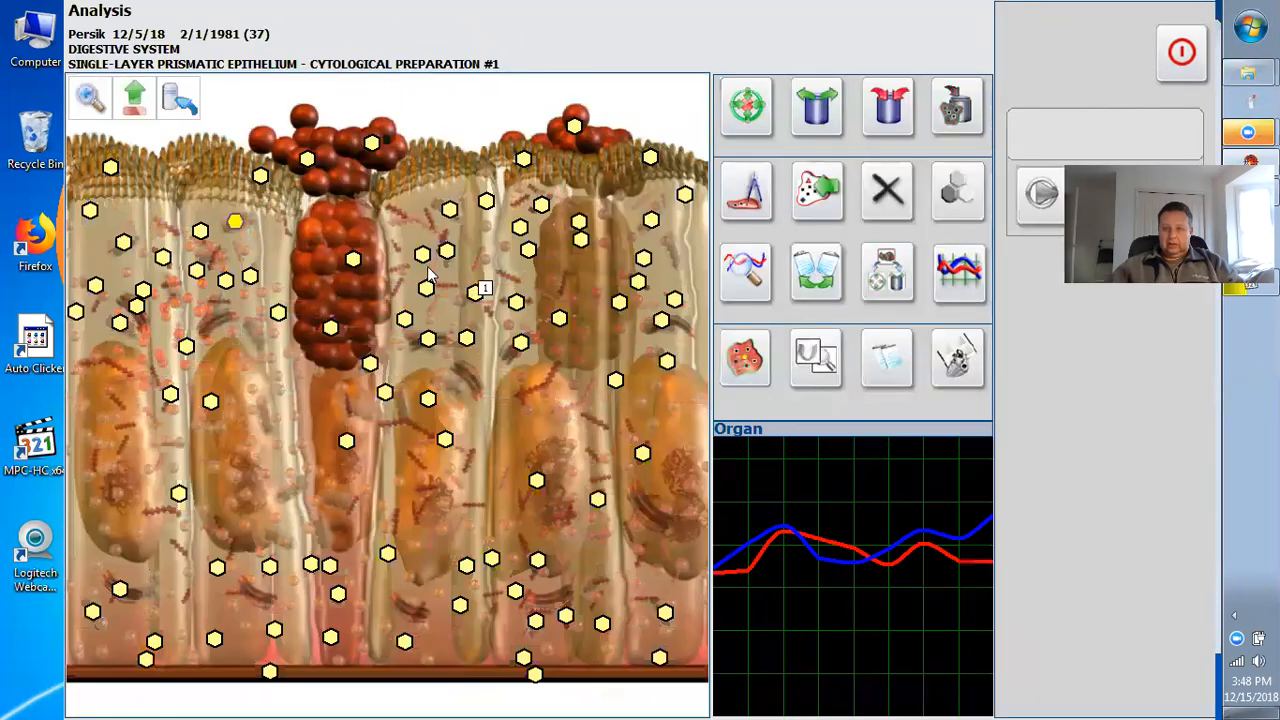
click(480, 290)
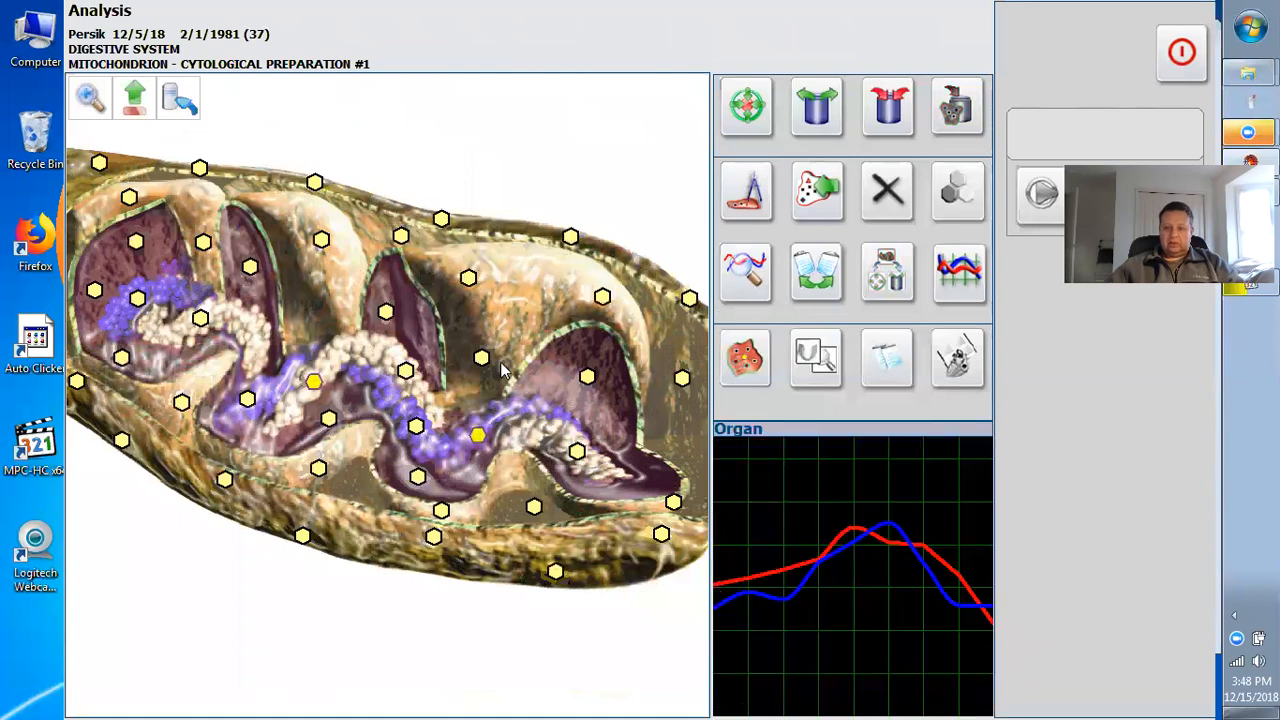
click(140, 106)
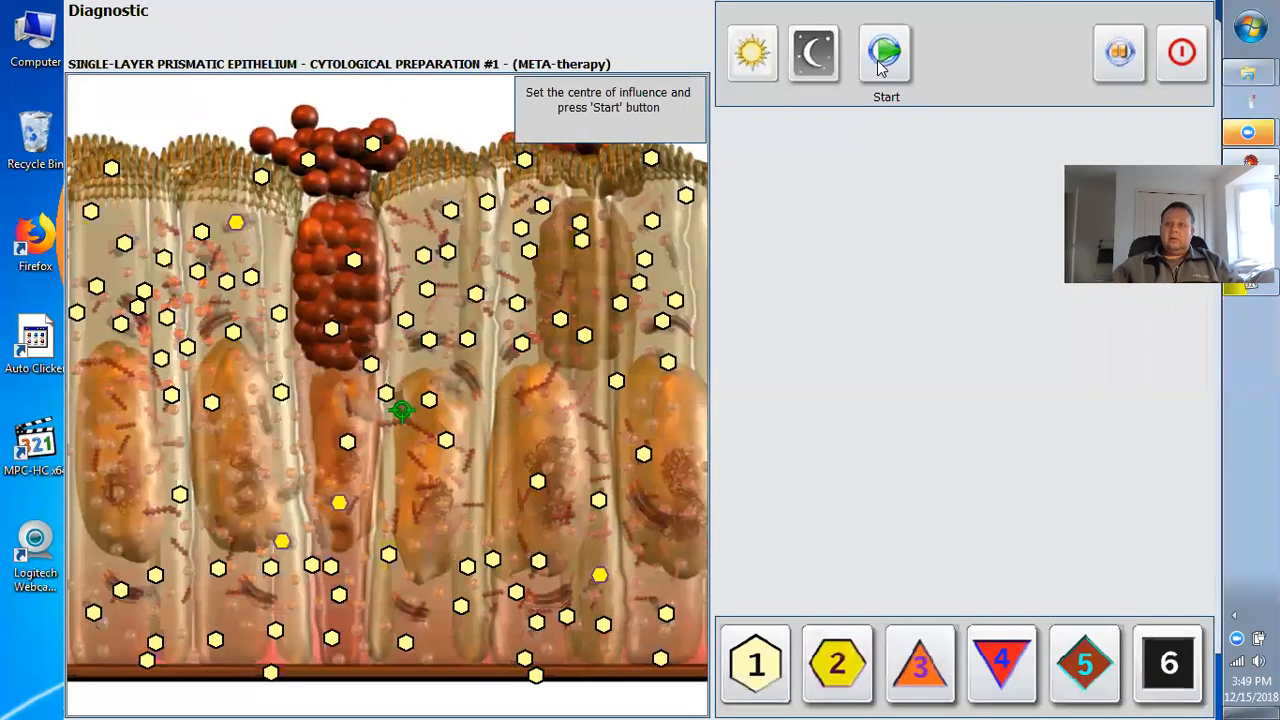
Run META-therapy twice on the epithelium preparation, declining comparative analysis each time, and check the treated result against the original preparation.
click(880, 62)
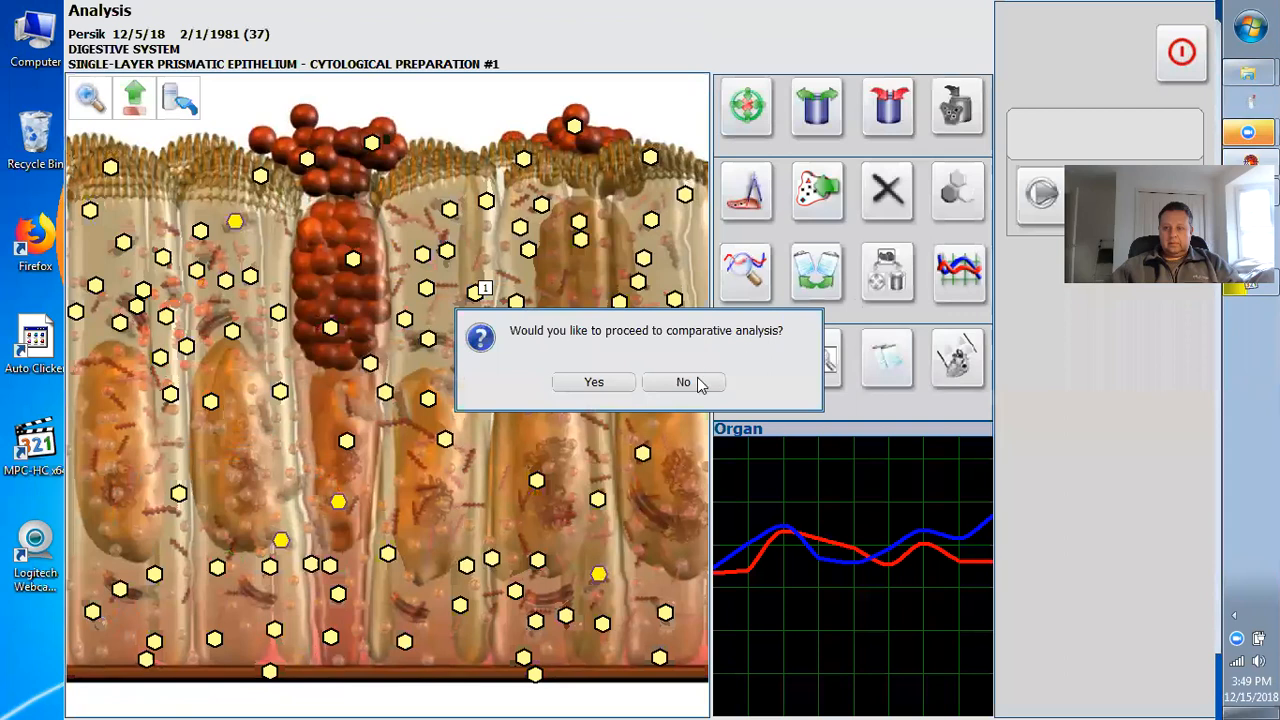
click(683, 382)
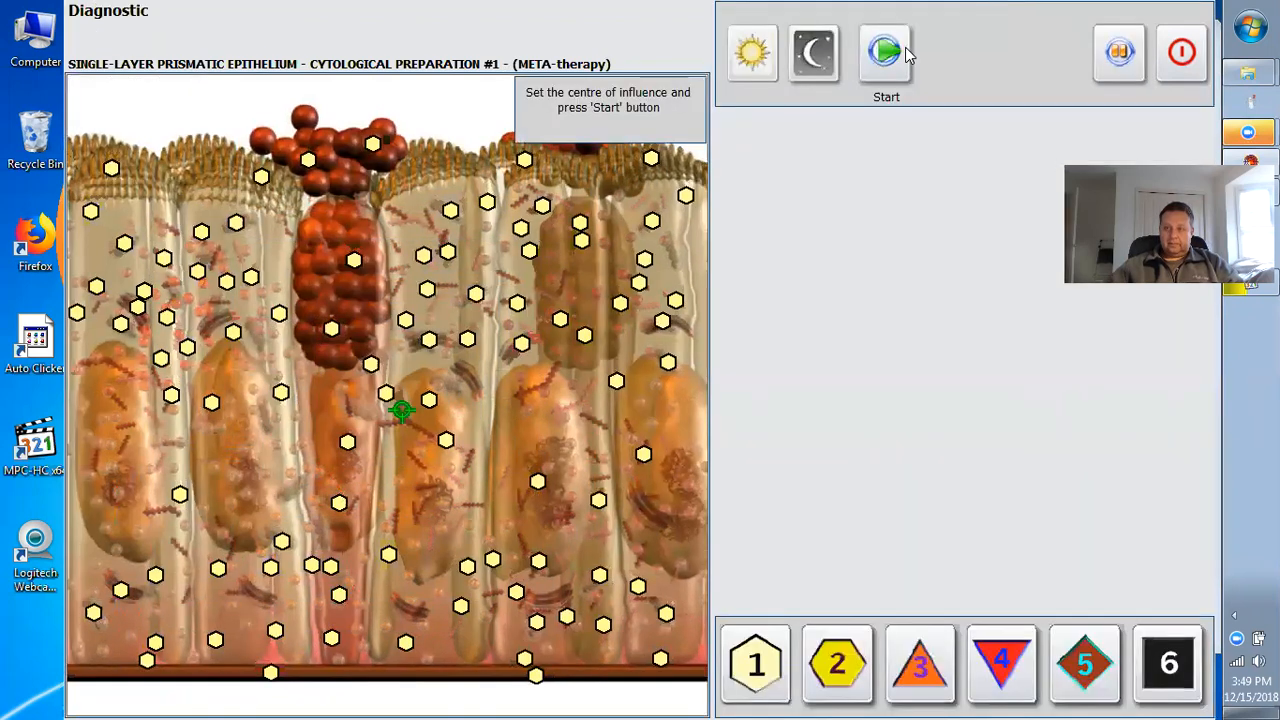
click(886, 50)
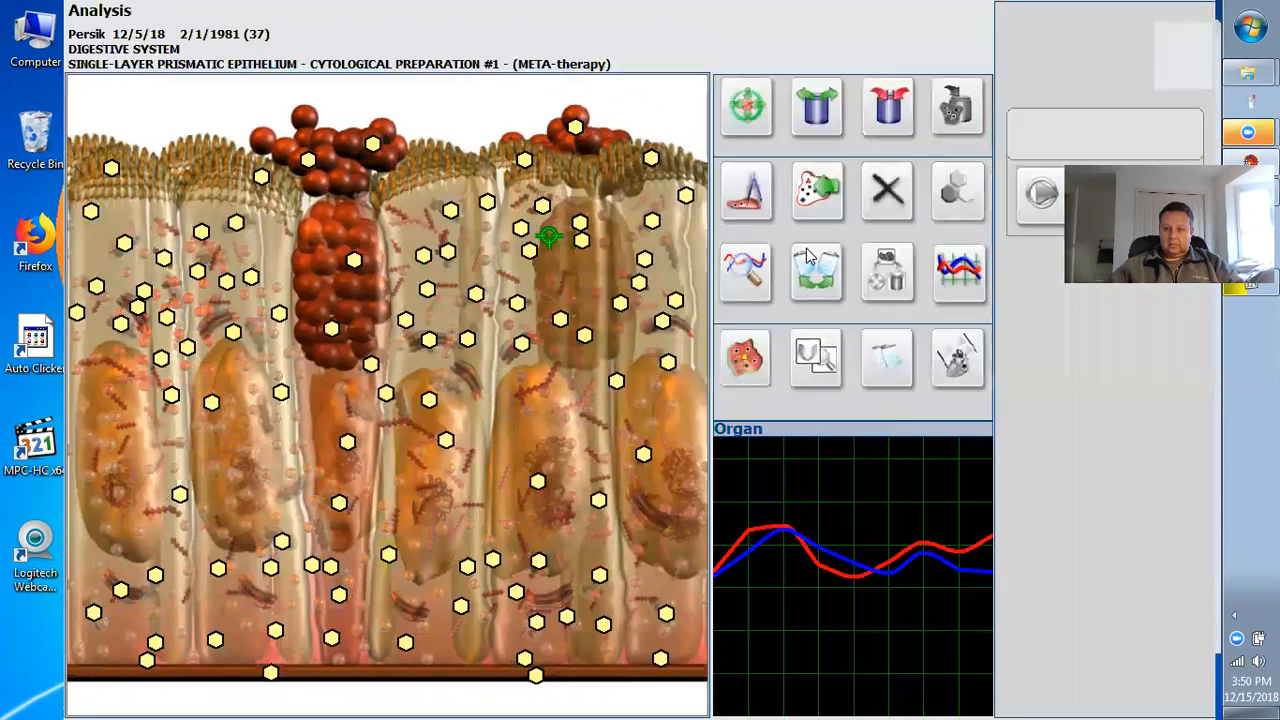
click(674, 384)
click(980, 194)
click(1189, 69)
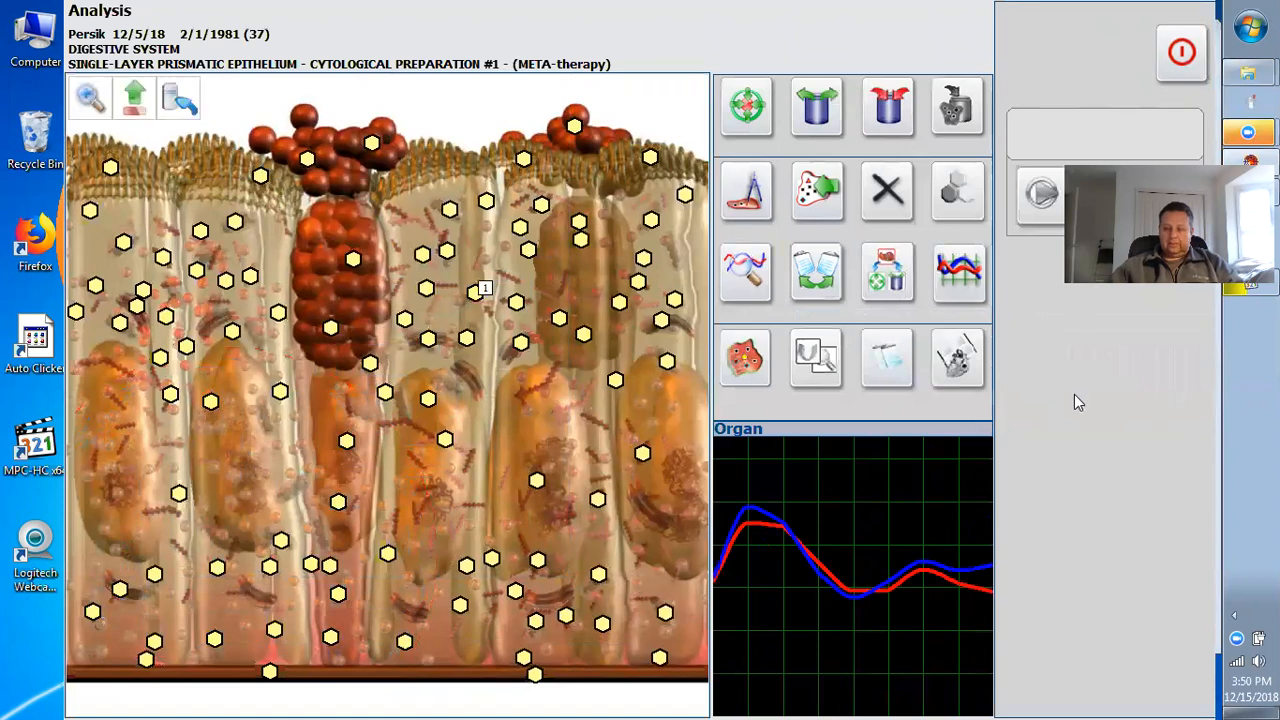
mouse_move(845, 582)
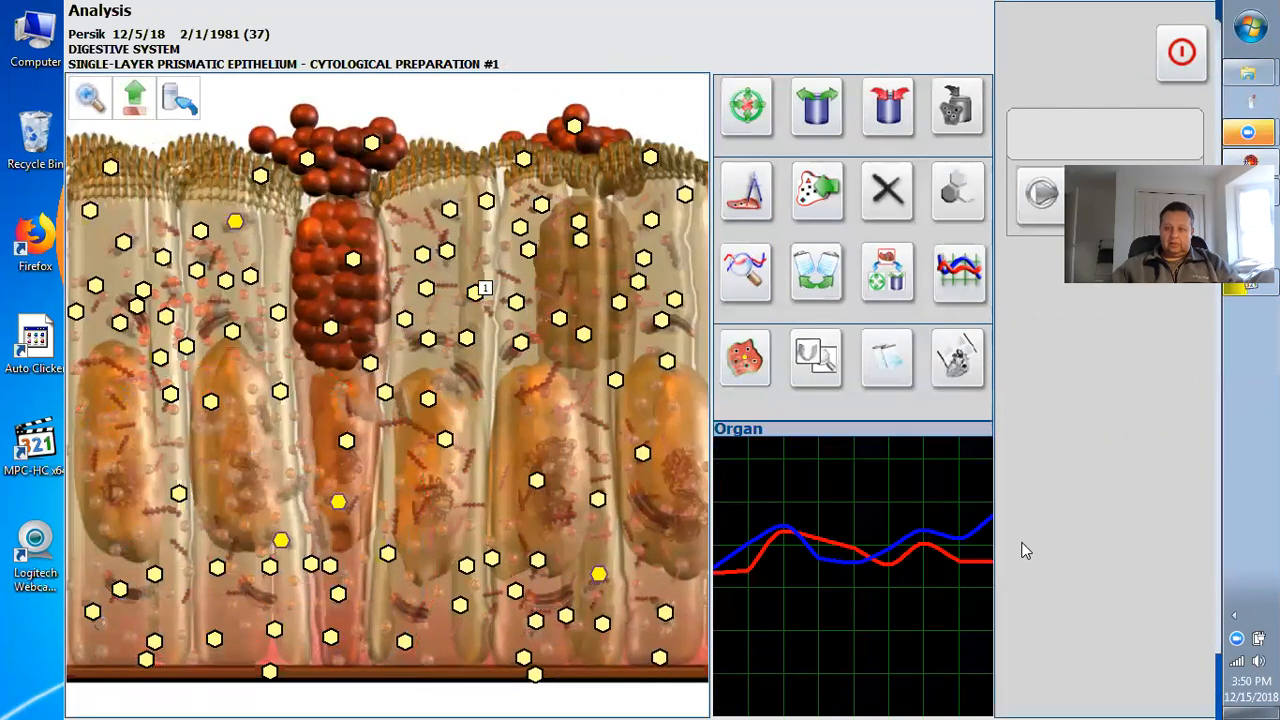
Return to the posterior wall of the stomach and contour the pyloric antrum nidus.
click(121, 106)
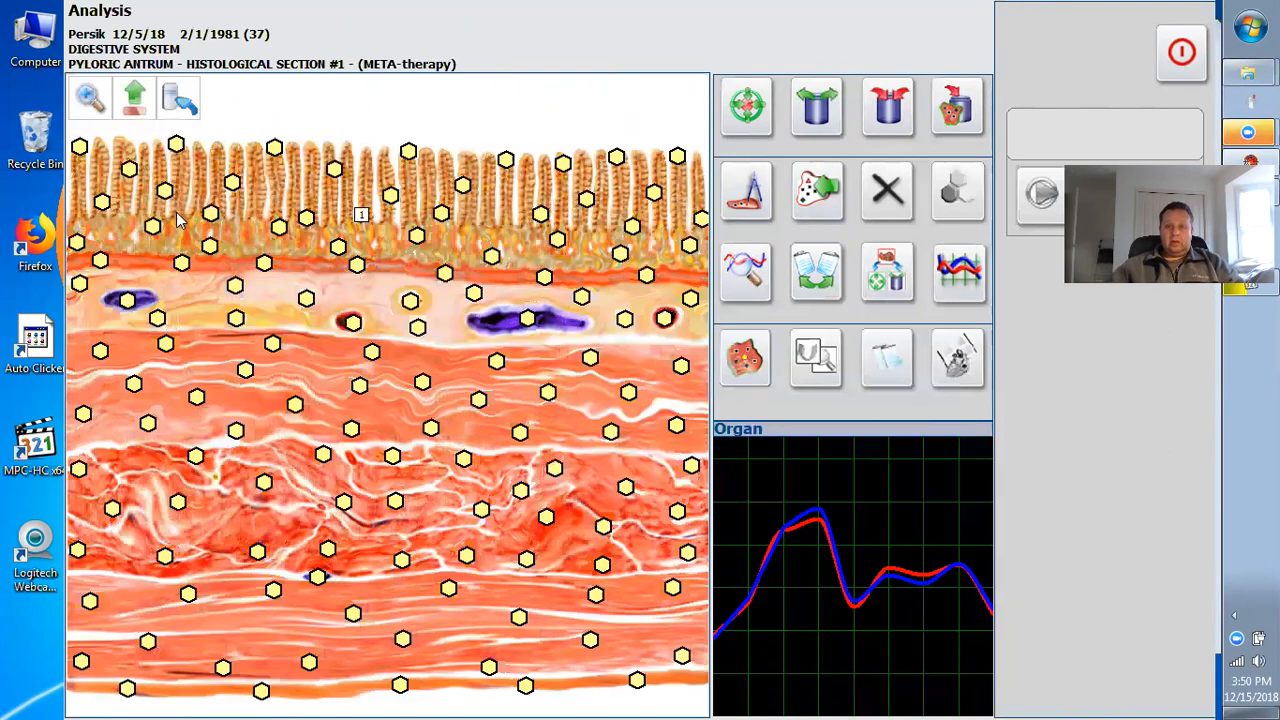
click(127, 118)
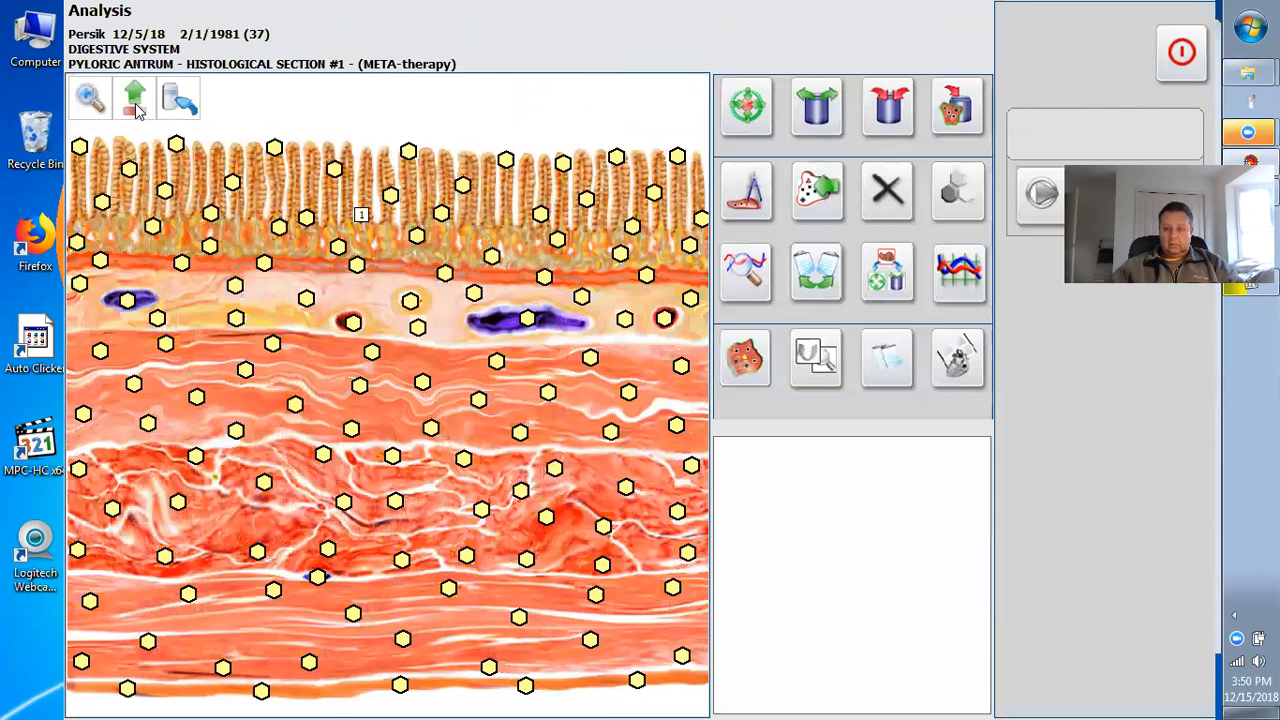
click(137, 104)
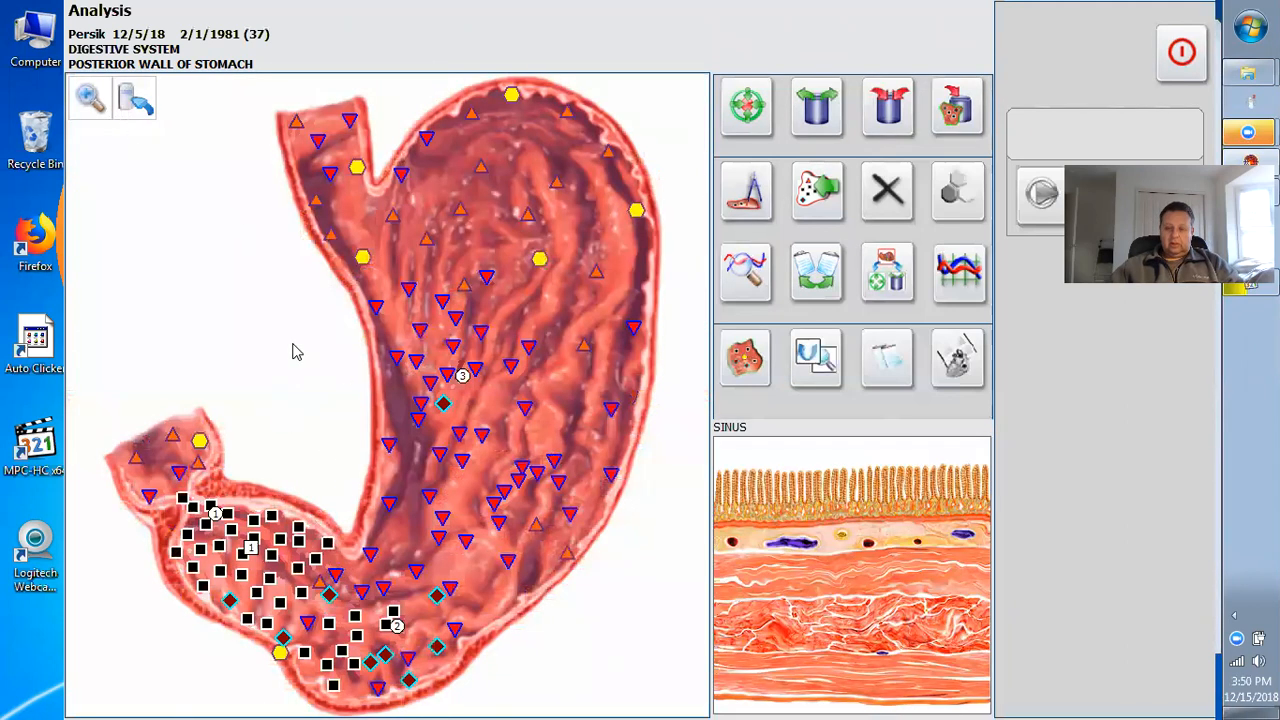
mouse_move(740, 278)
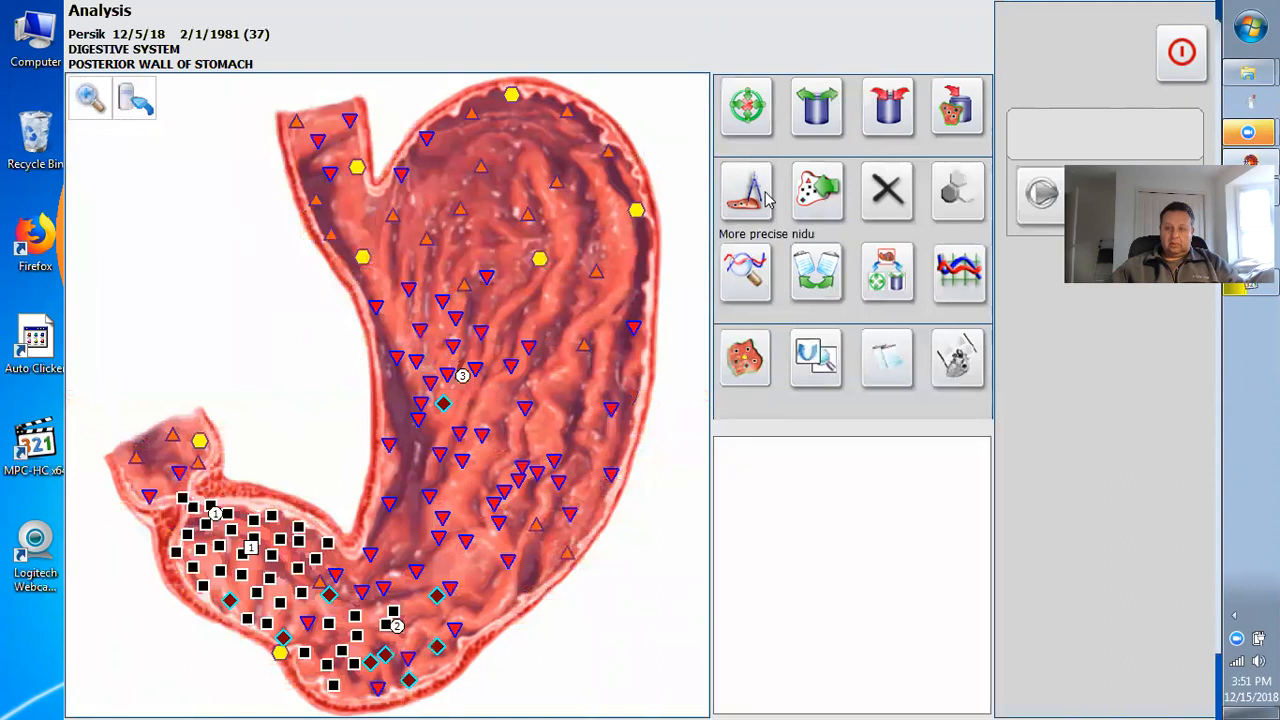
click(815, 205)
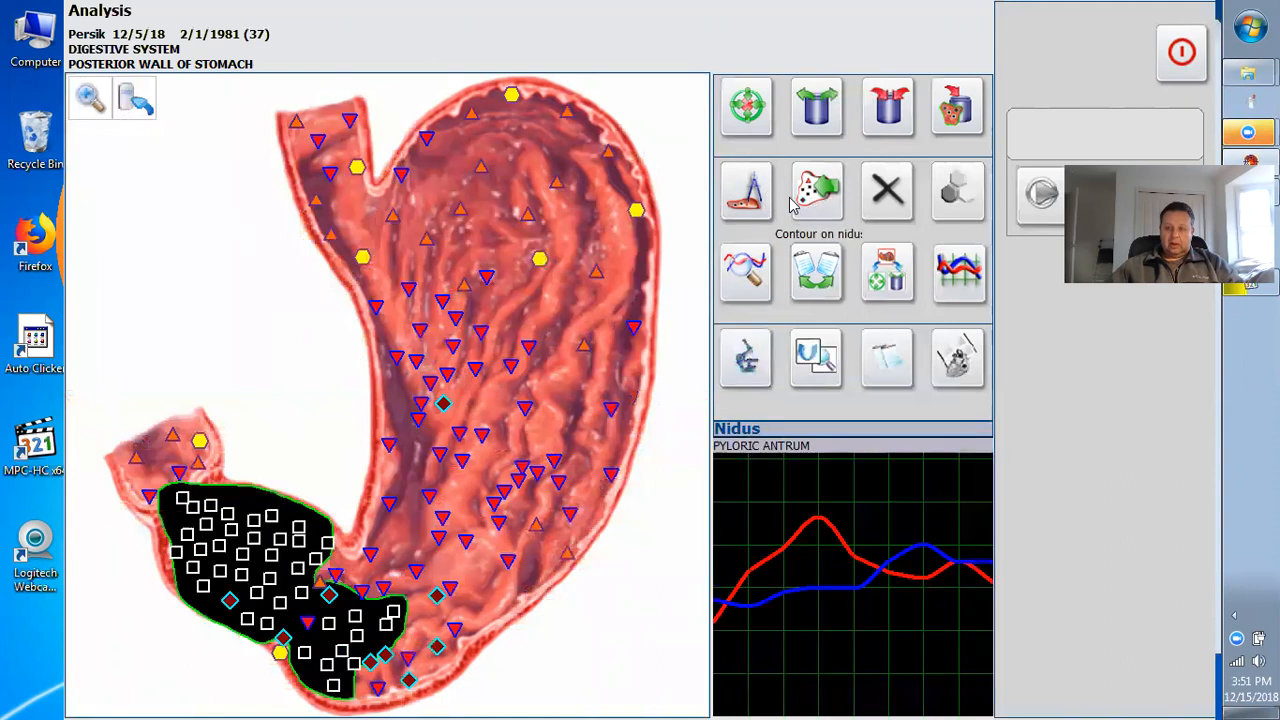
Run remedy preparation for the pyloric antrum nidus with the Spirits matrix coefficient and return to the analysis.
click(955, 110)
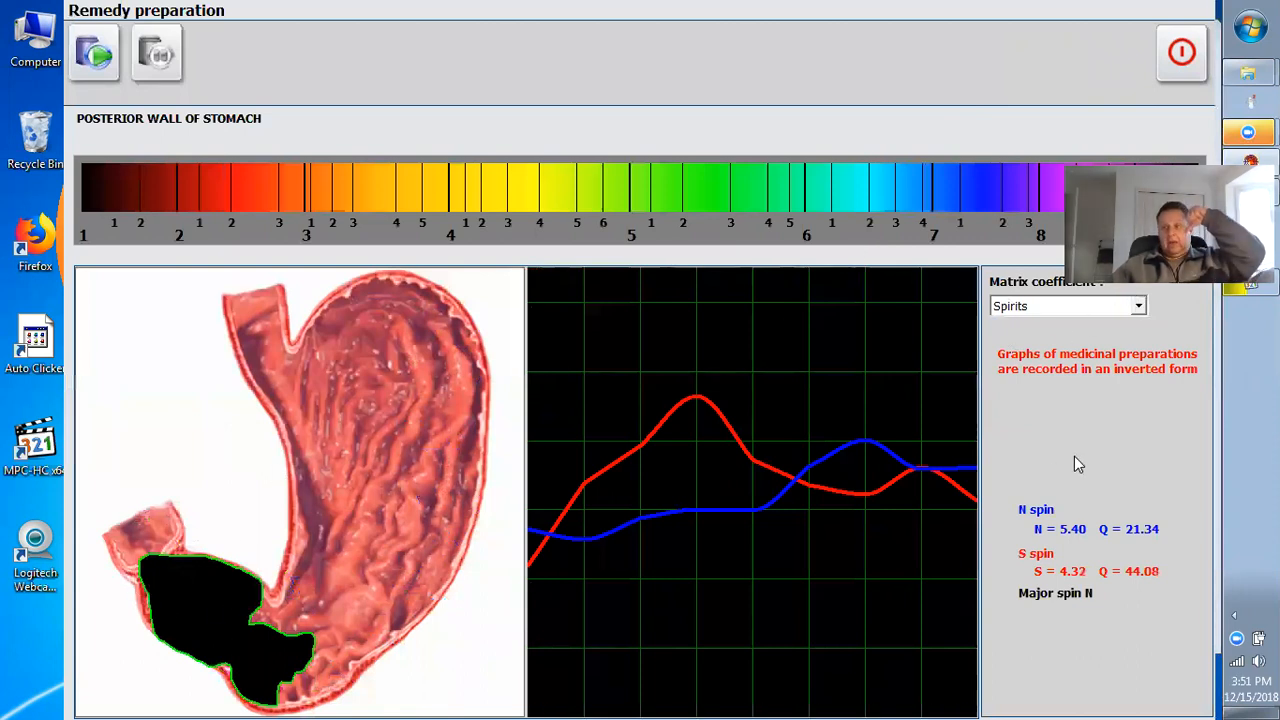
click(94, 52)
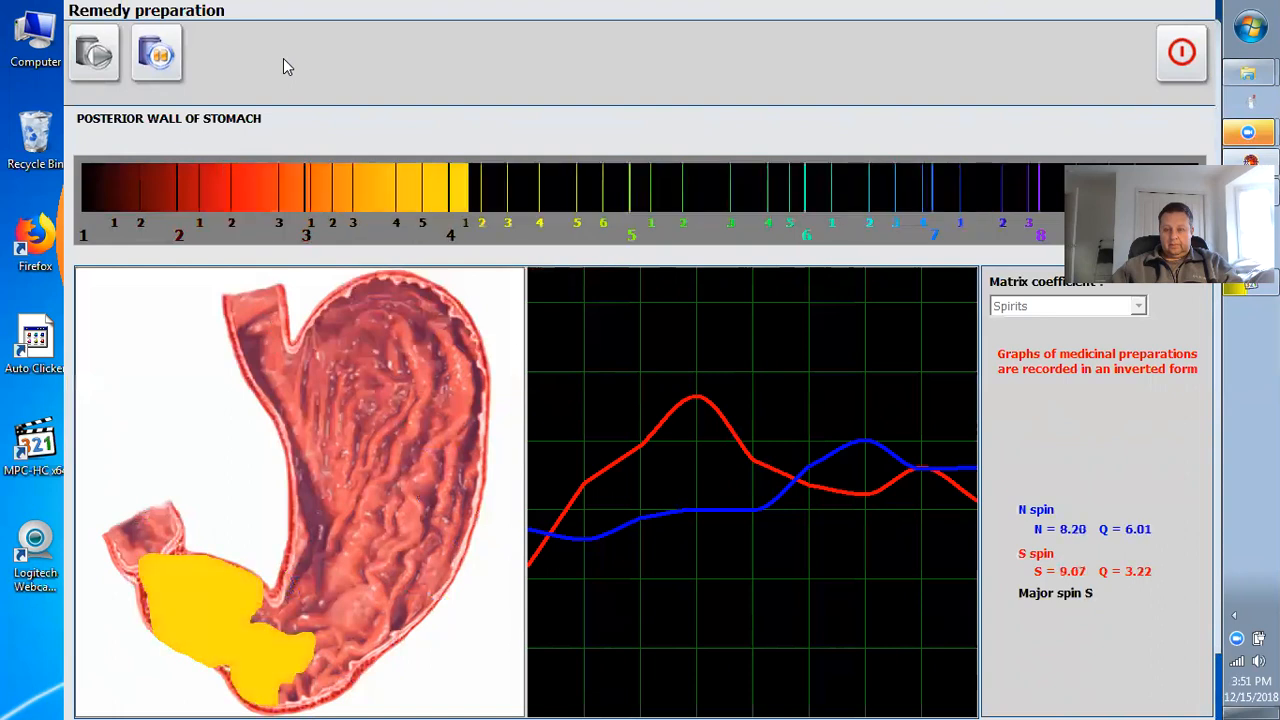
click(1172, 62)
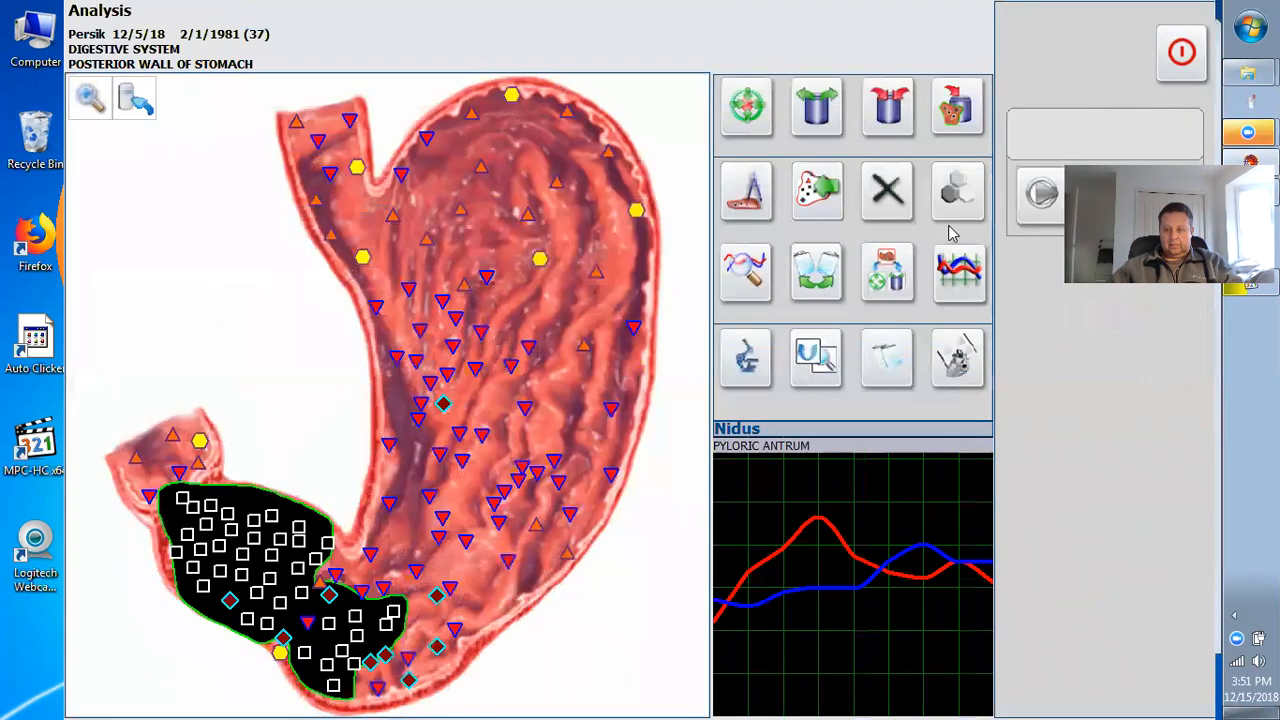
Open the LITOTHERAPY etalon list for the pyloric antrum with GARNET selected.
click(731, 289)
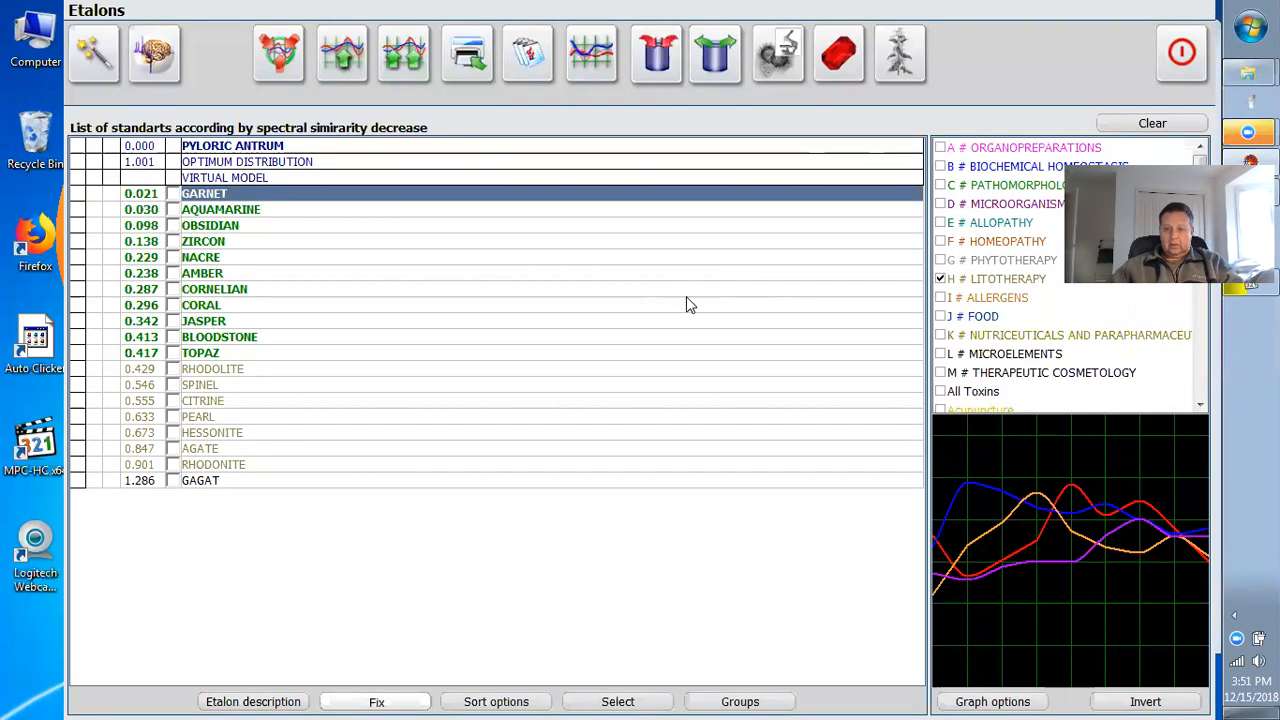
click(701, 73)
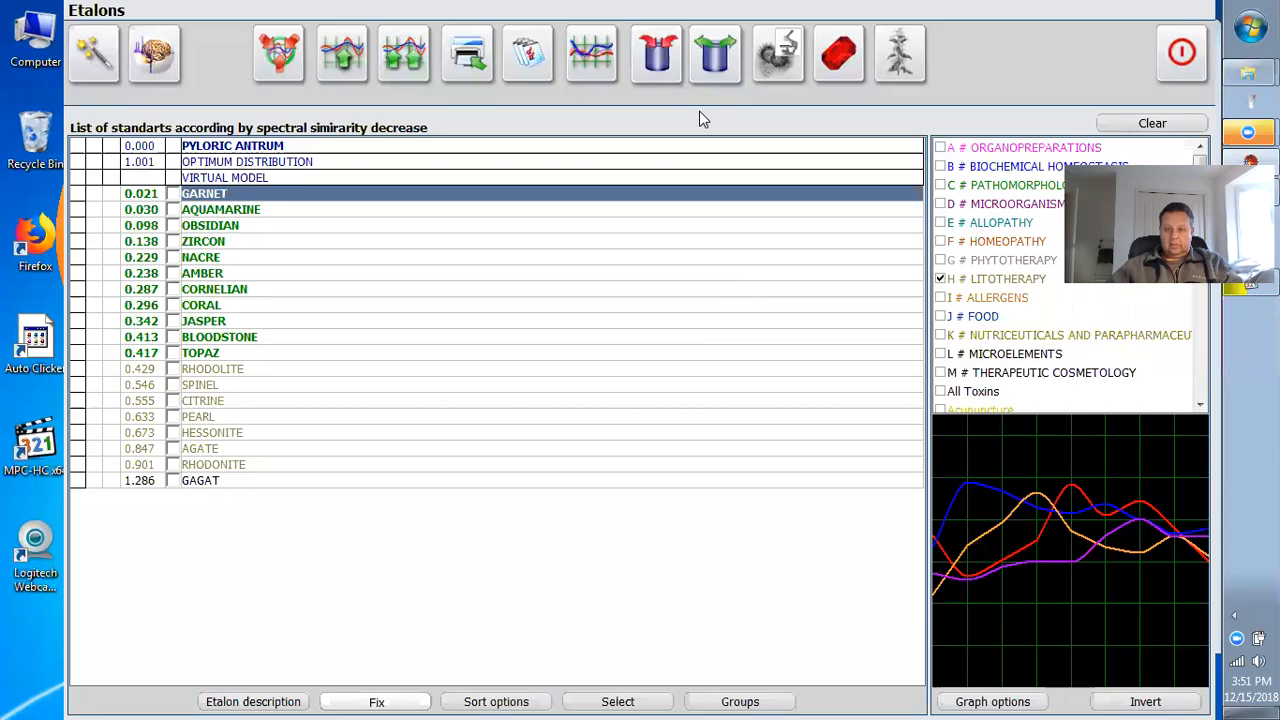
Recalculate the litotherapy standards for the PYLORIC ANTRUM with their d values and build a virtual model.
click(618, 380)
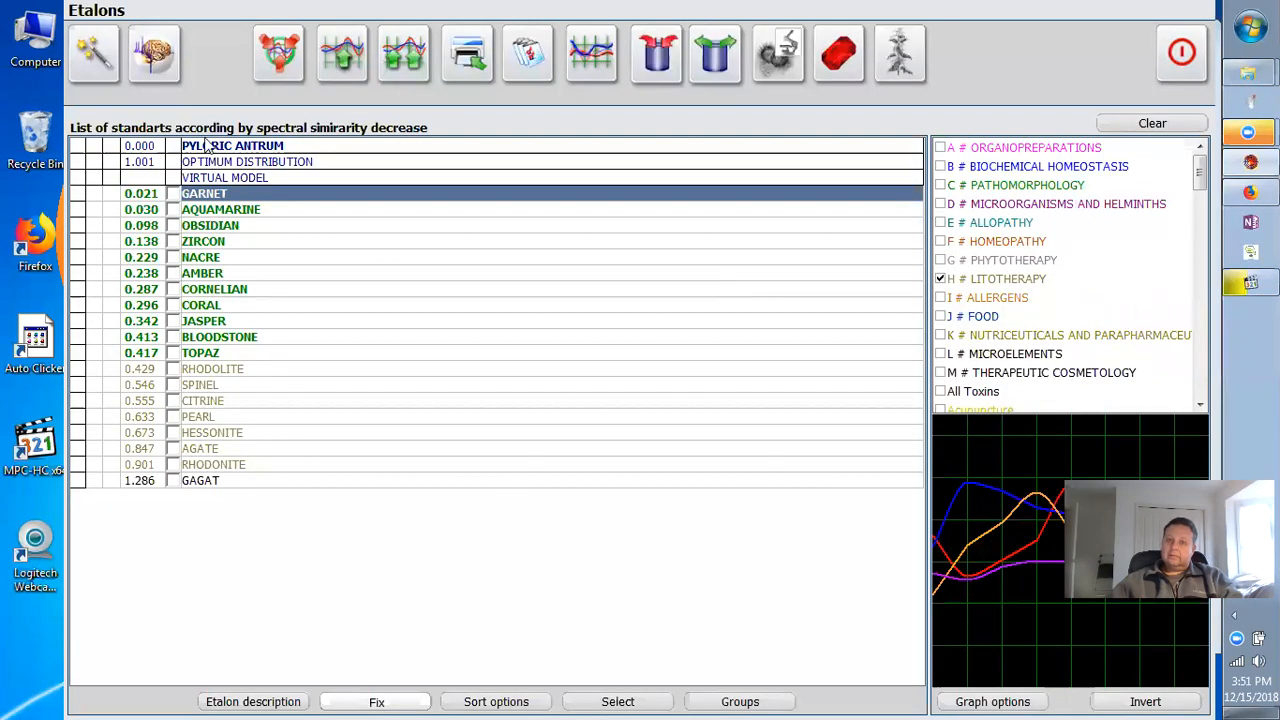
click(425, 60)
click(172, 67)
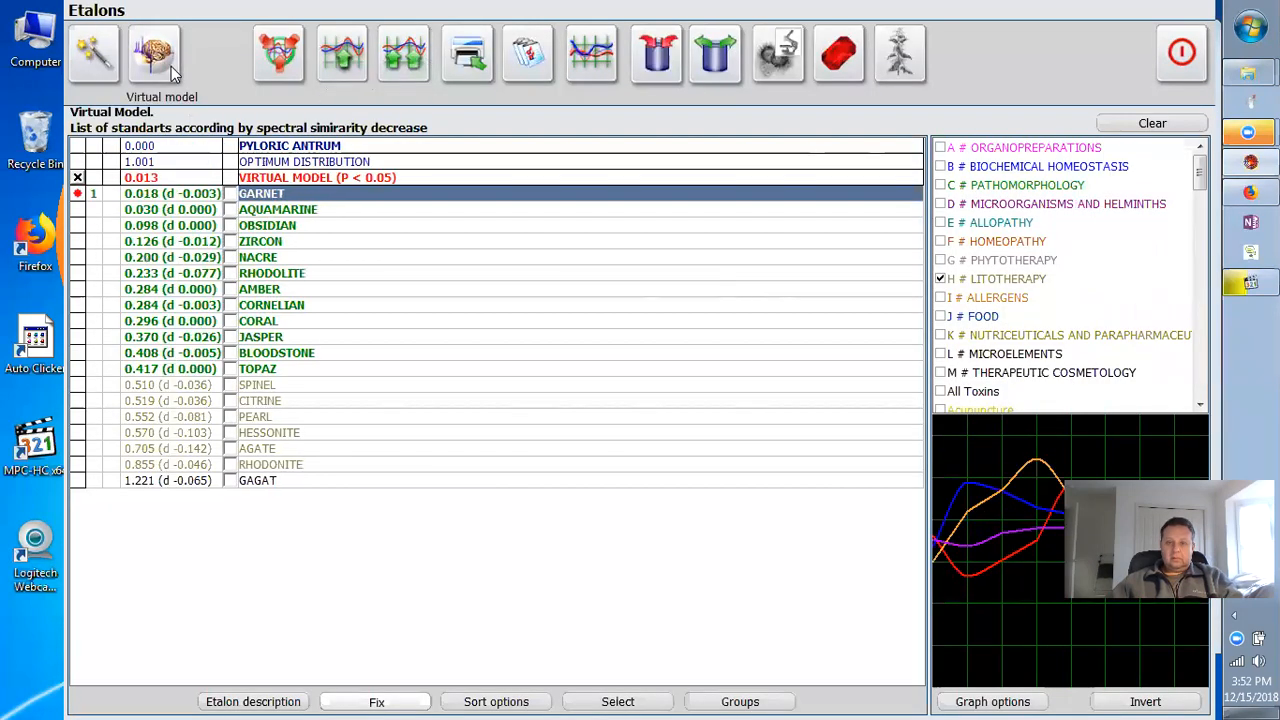
Run lithotherapy with GARNET on the posterior wall of the stomach, decline comparative analysis and leave the standards list.
click(836, 62)
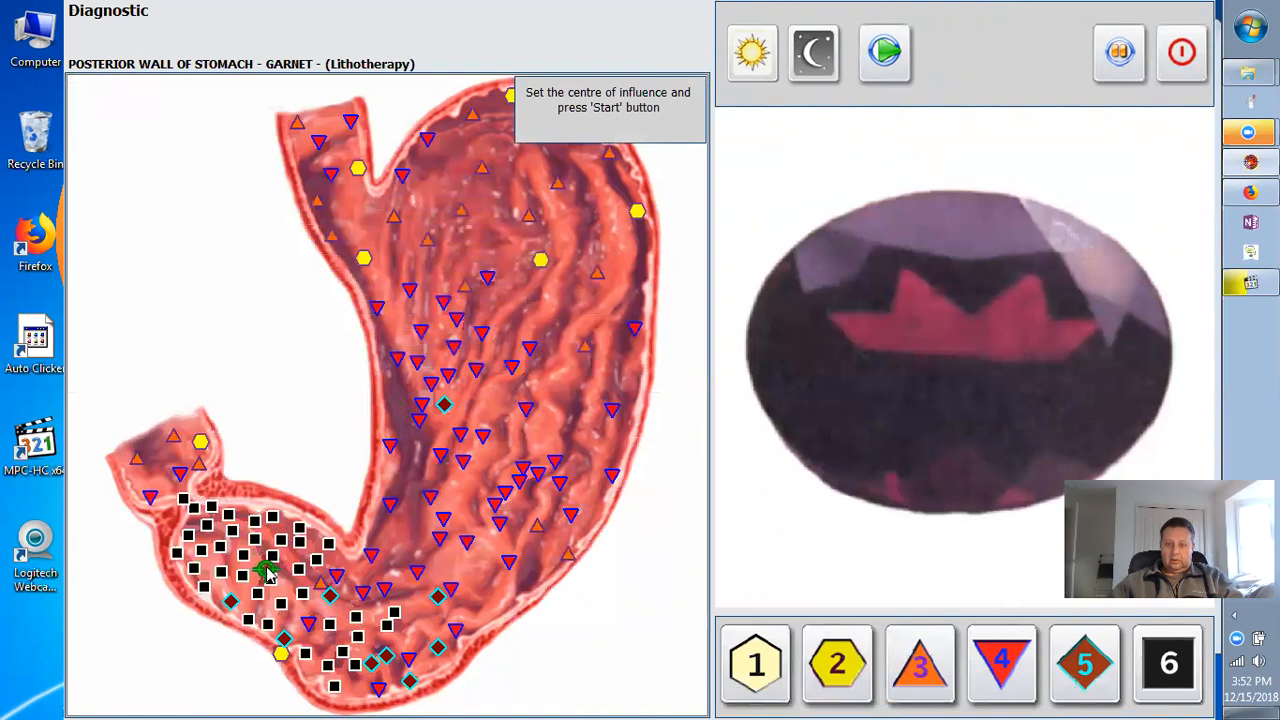
click(884, 78)
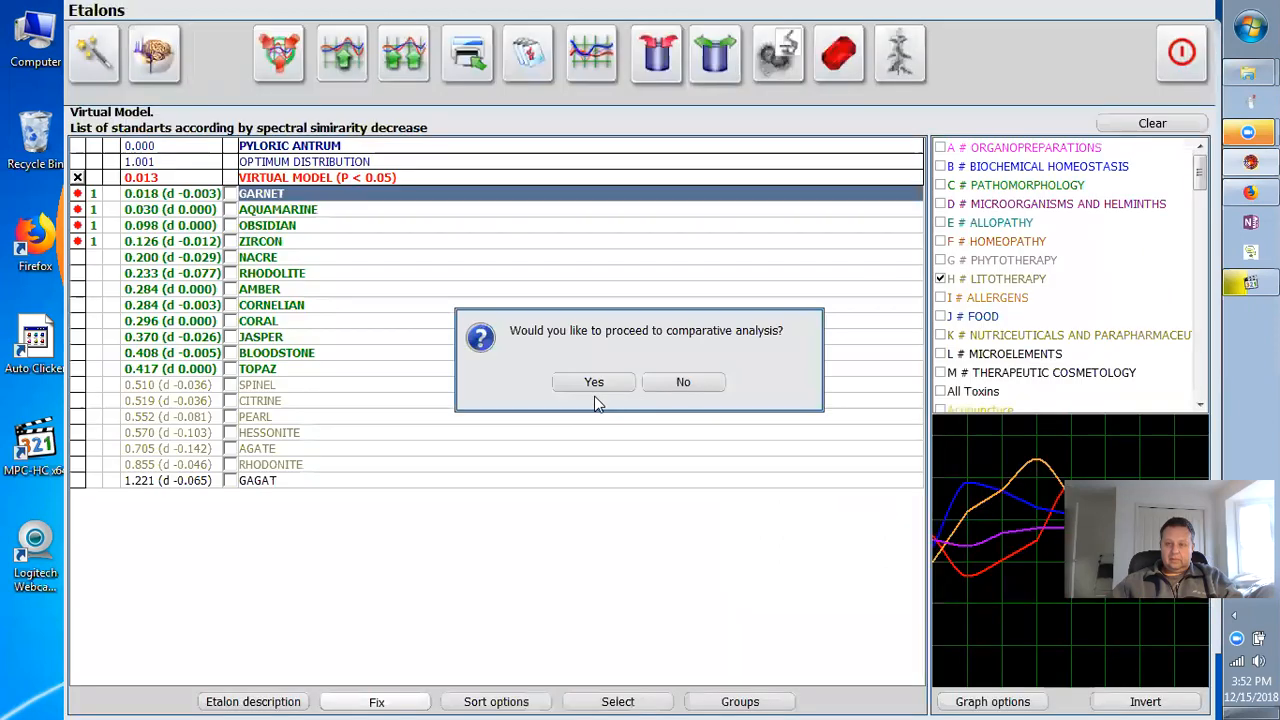
click(683, 388)
click(1182, 55)
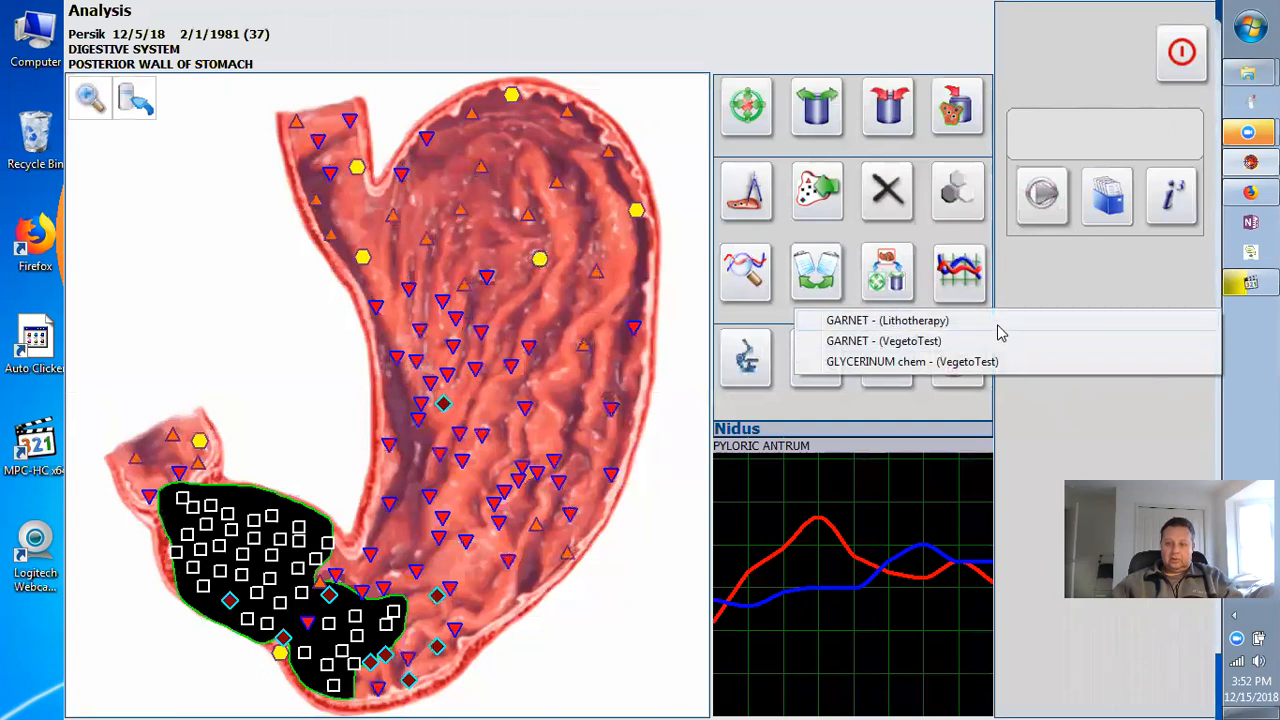
Load GARNET - (Lithotherapy) for comparison on the stomach wall and check its litotherapy standards list.
click(950, 321)
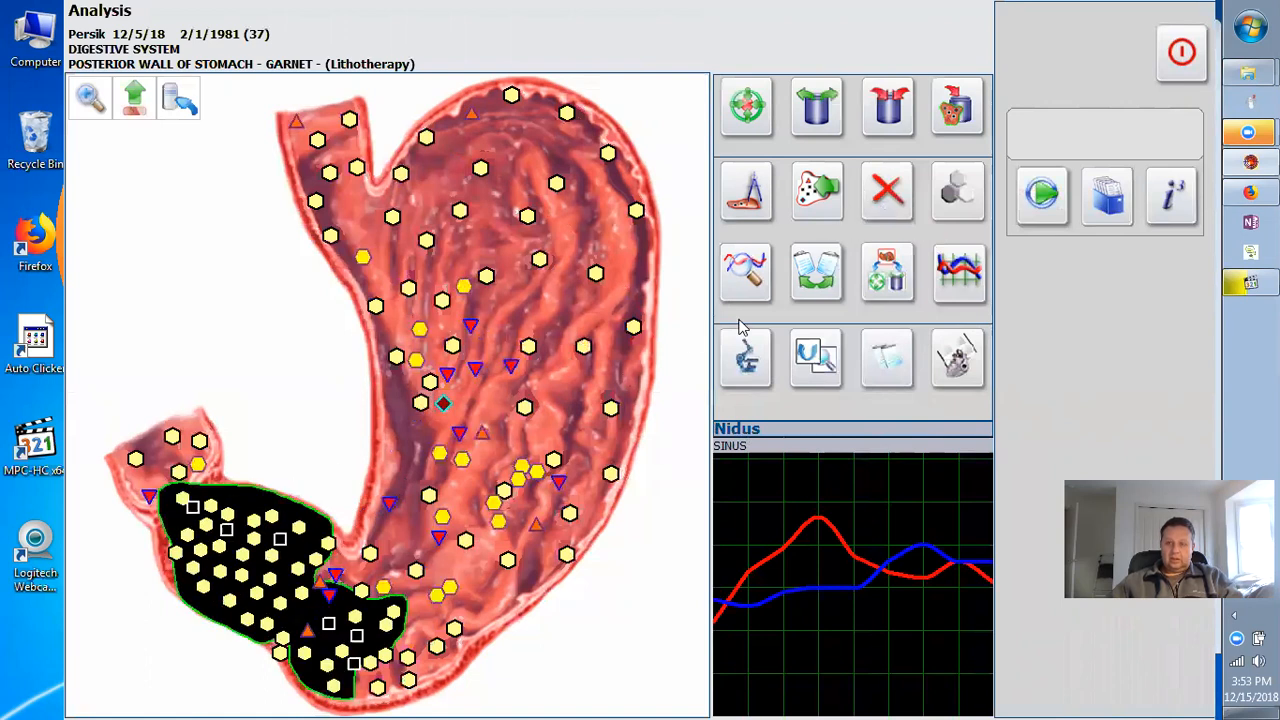
click(738, 290)
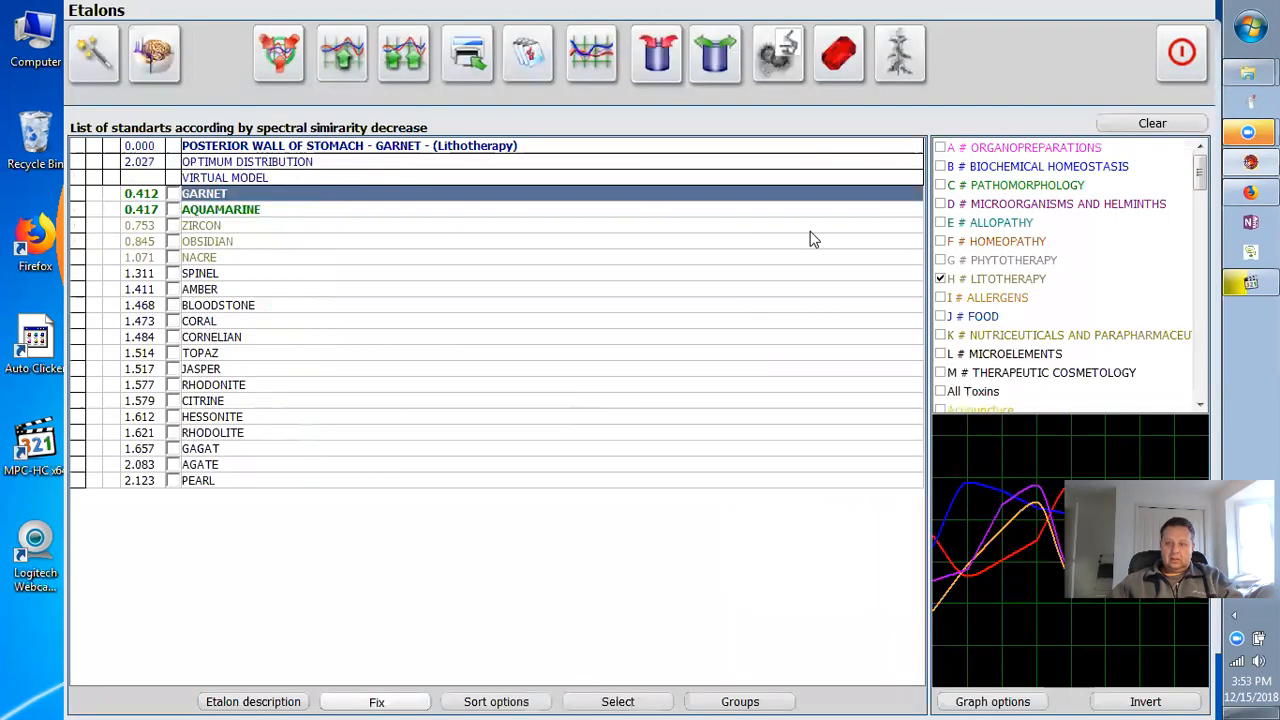
click(1181, 52)
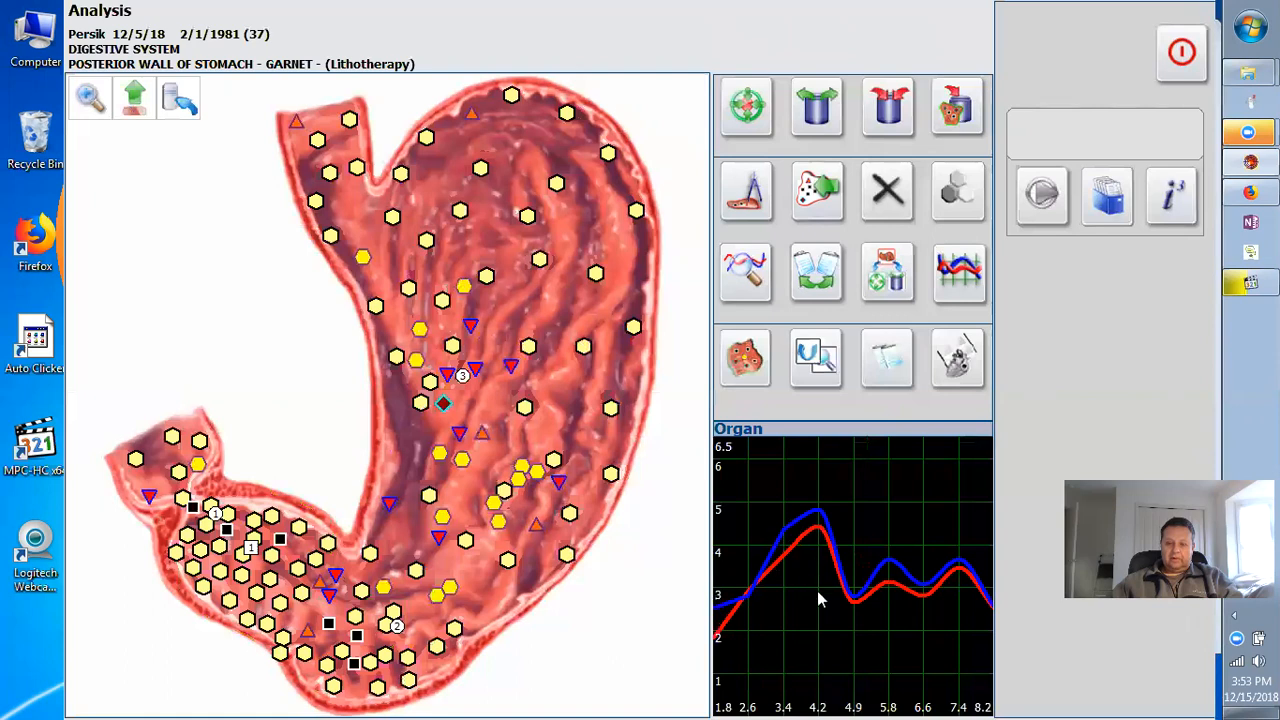
Run META-therapy on the posterior wall of the stomach and decline the comparative analysis.
mouse_move(794, 534)
click(728, 120)
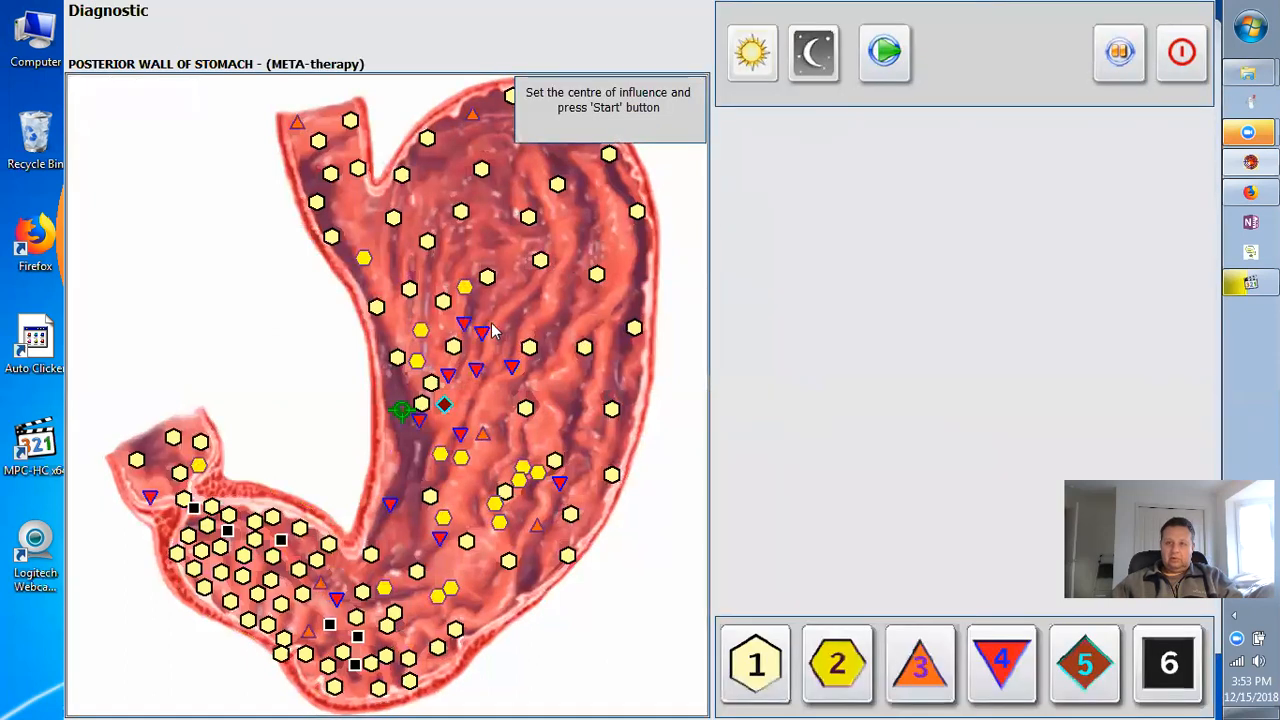
click(868, 78)
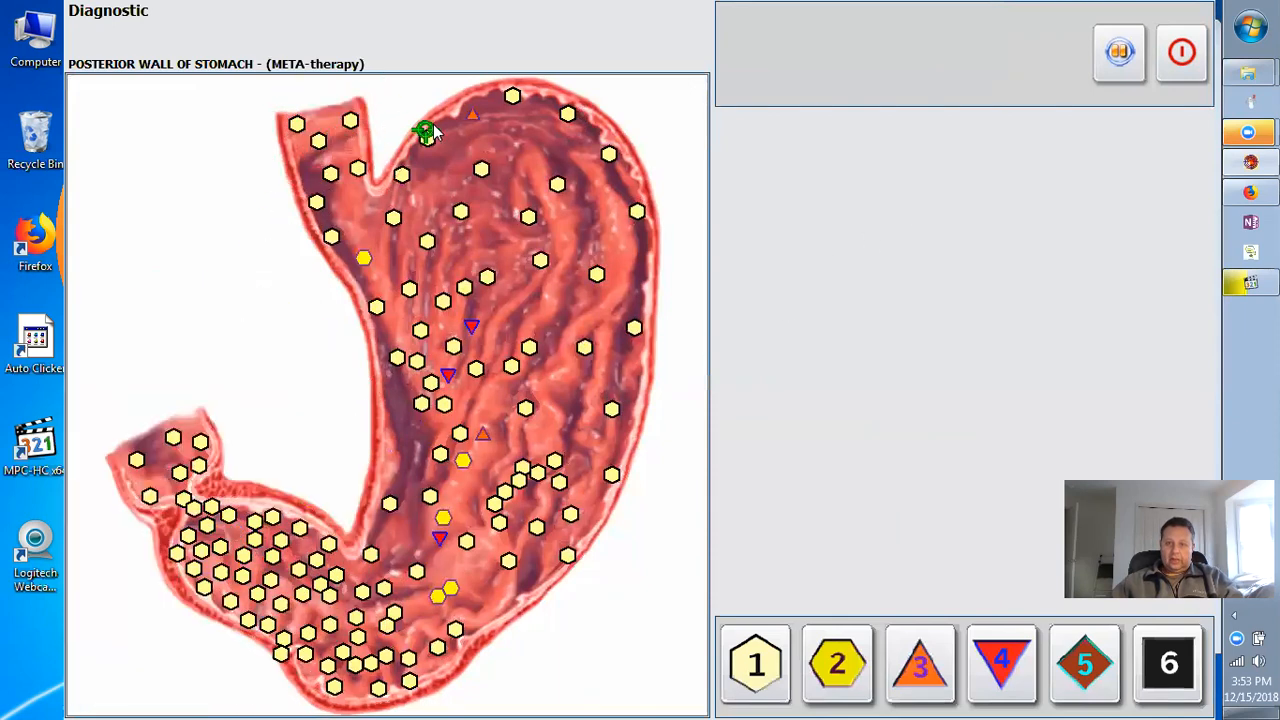
click(1117, 55)
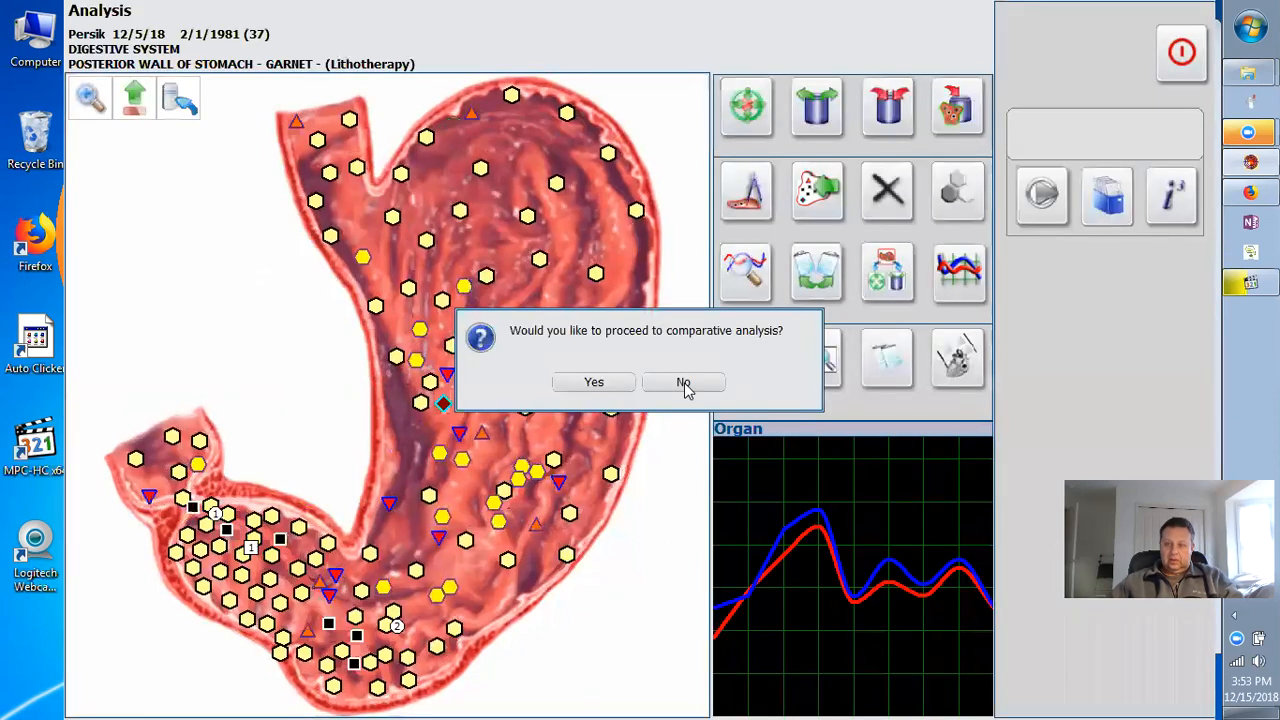
click(672, 382)
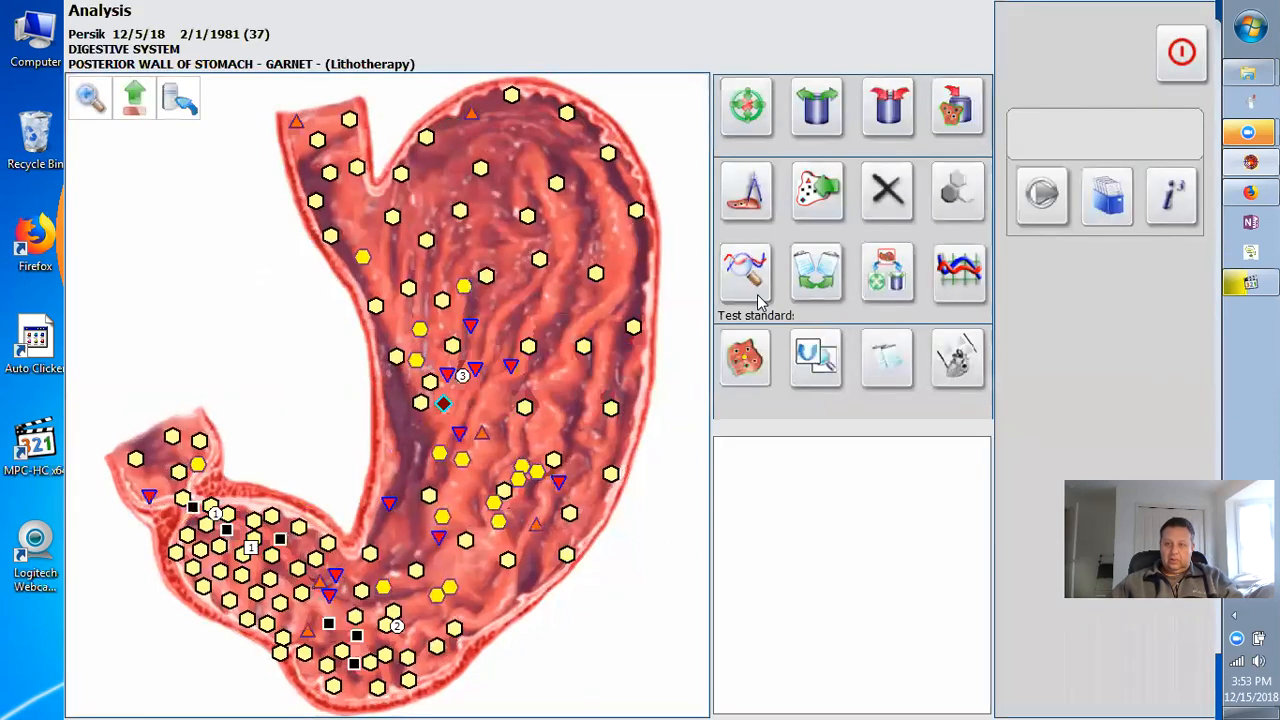
Check the standards list and load the (META-therapy) result for comparison on the posterior wall of the stomach.
click(750, 283)
click(1183, 52)
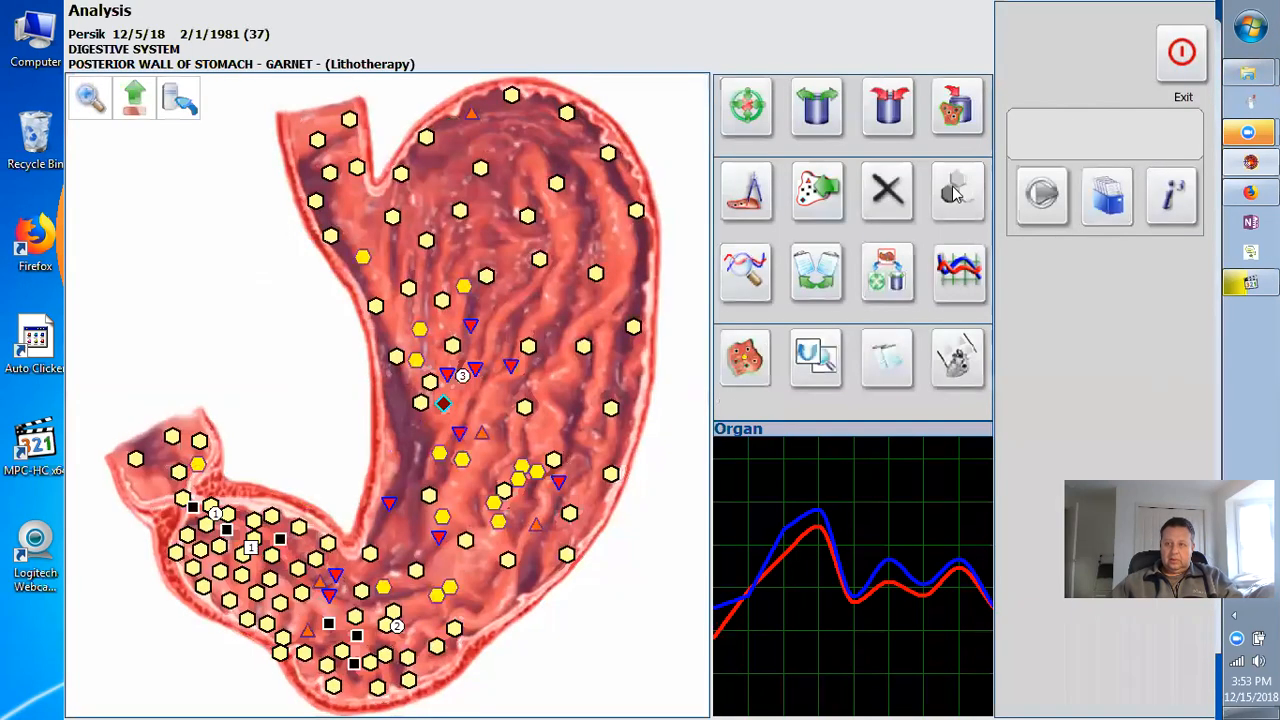
click(873, 270)
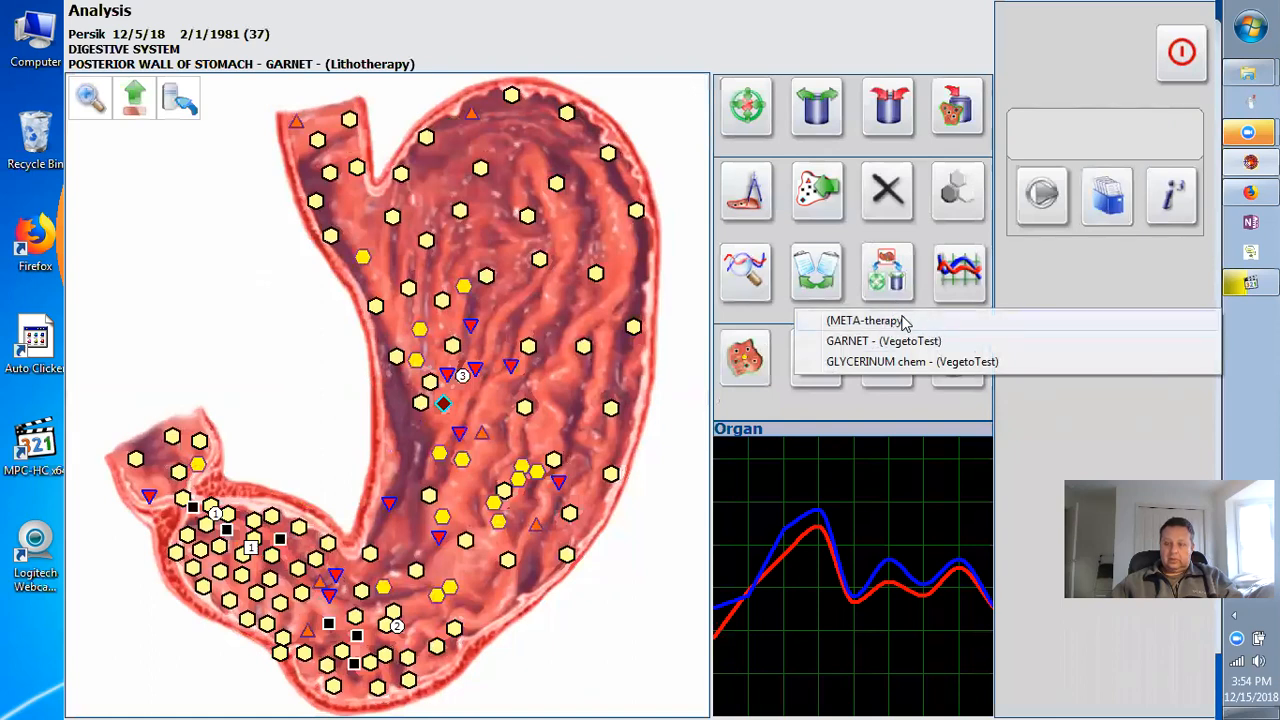
click(899, 322)
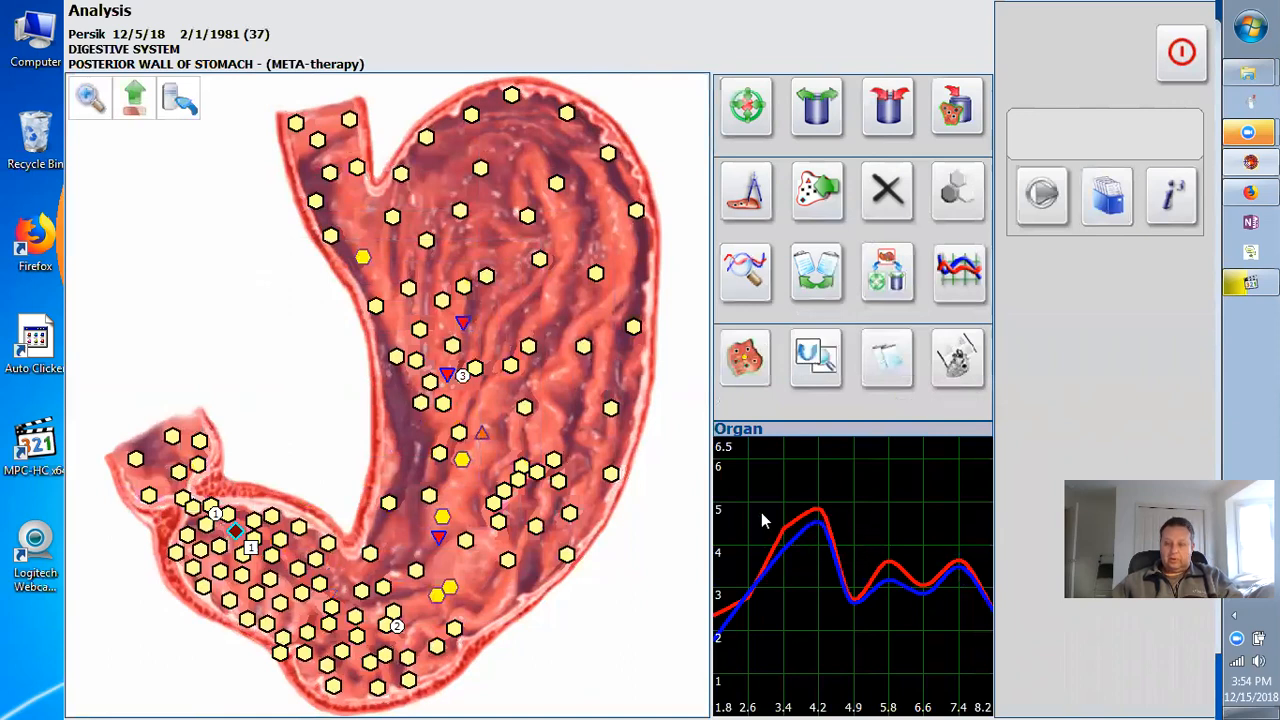
Run a second META-therapy session on the posterior wall of the stomach, declining the comparative analysis.
click(737, 105)
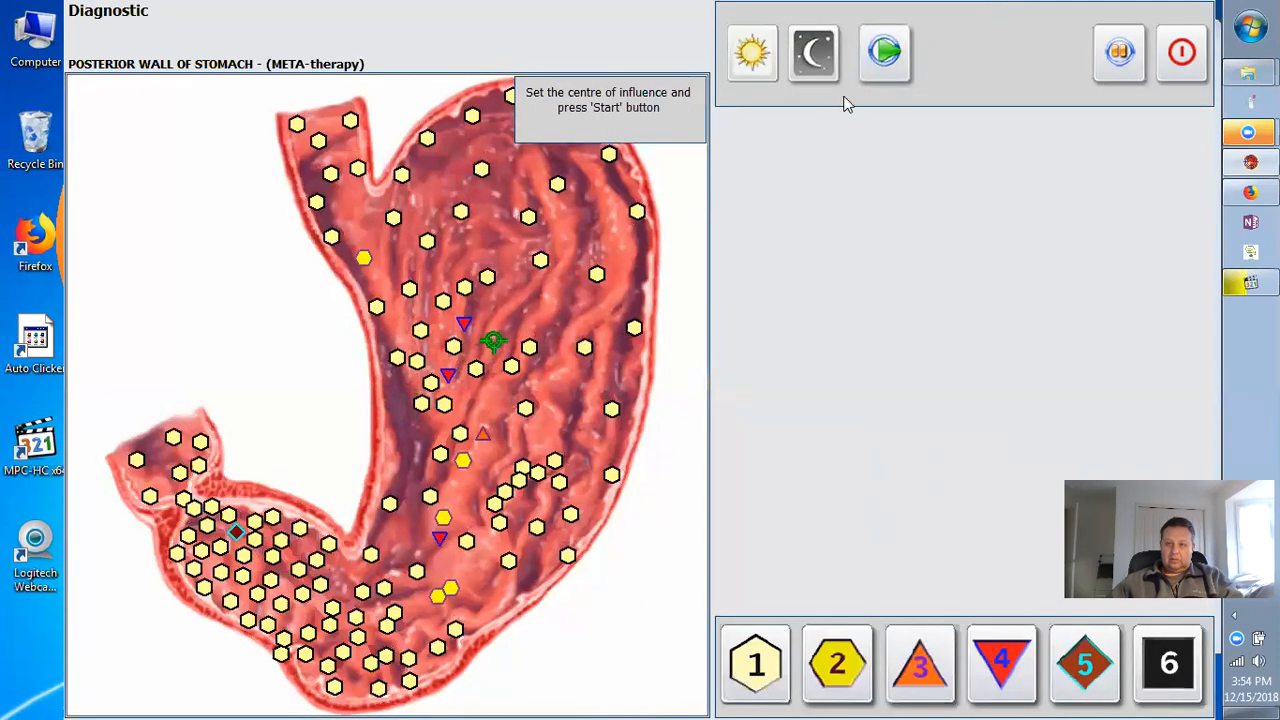
click(884, 51)
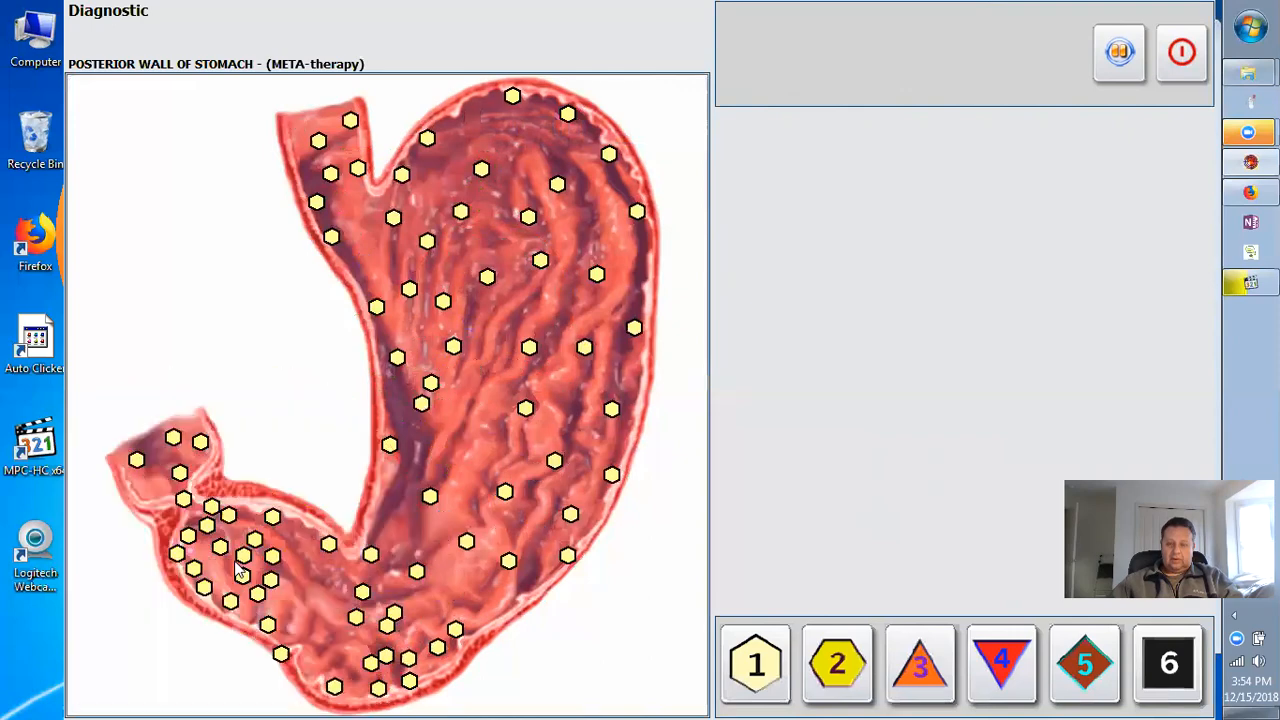
click(1119, 51)
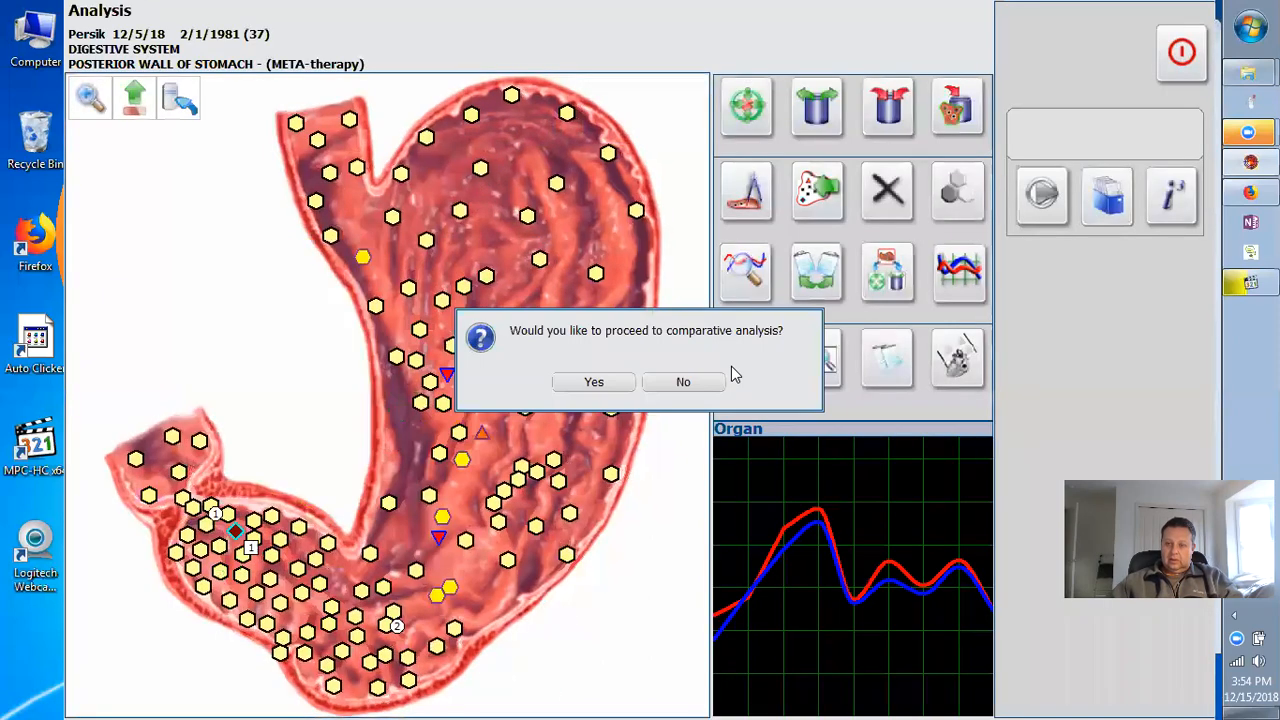
click(684, 383)
Review the stomach wall's litotherapy standards after META-therapy and load the second session's result for comparison.
click(746, 272)
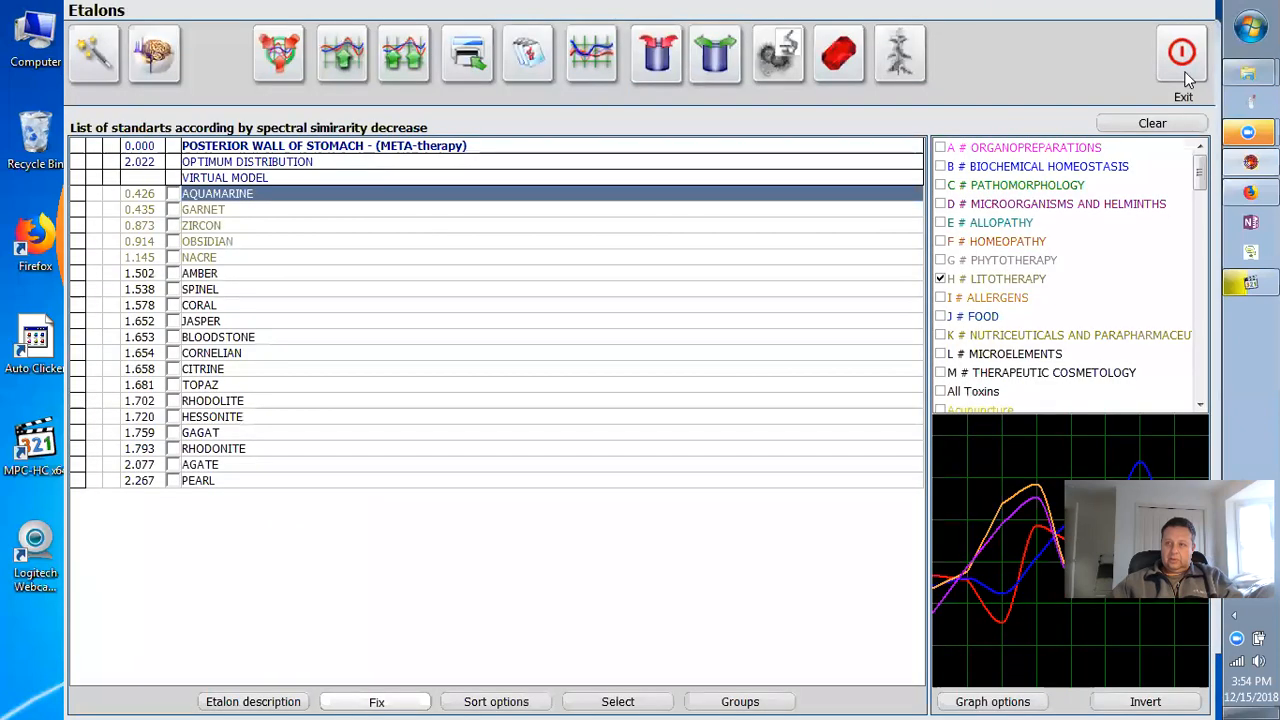
click(1188, 80)
click(906, 343)
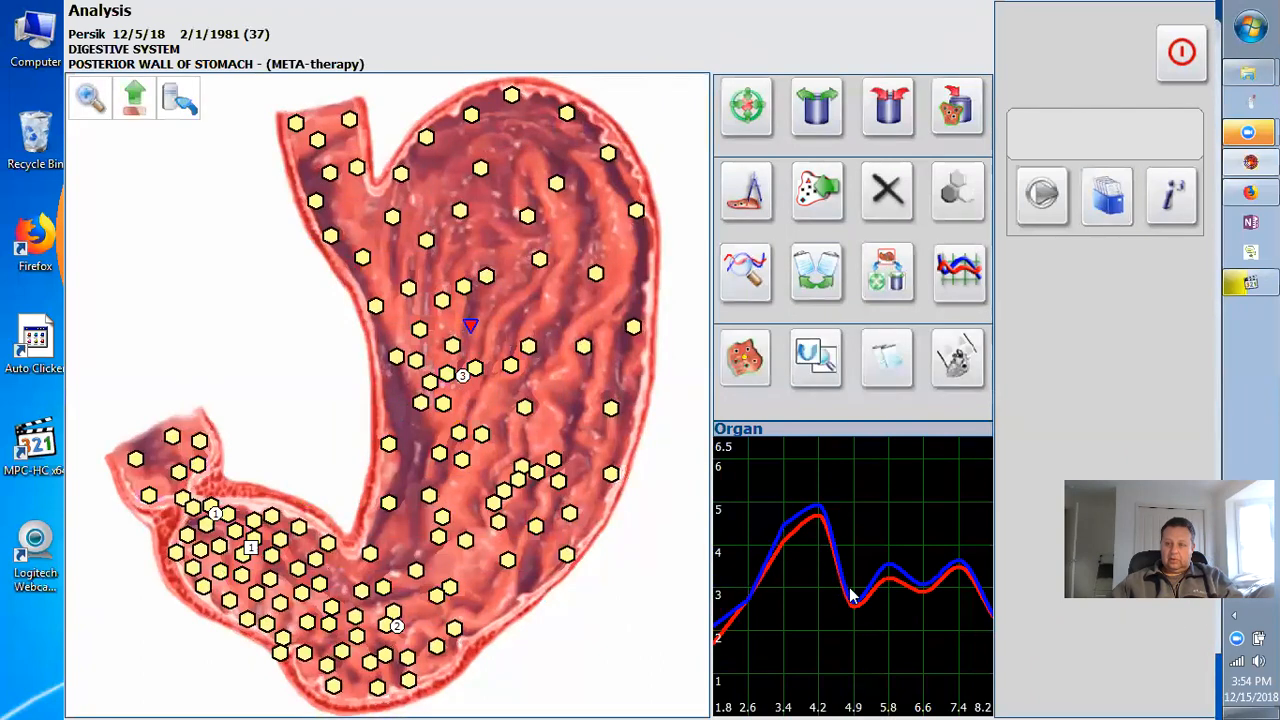
Examine the remaining affected point on the stomach wall down to GLANDS OF STOMACH - HISTOLOGICAL SECTION #1.
mouse_move(510, 365)
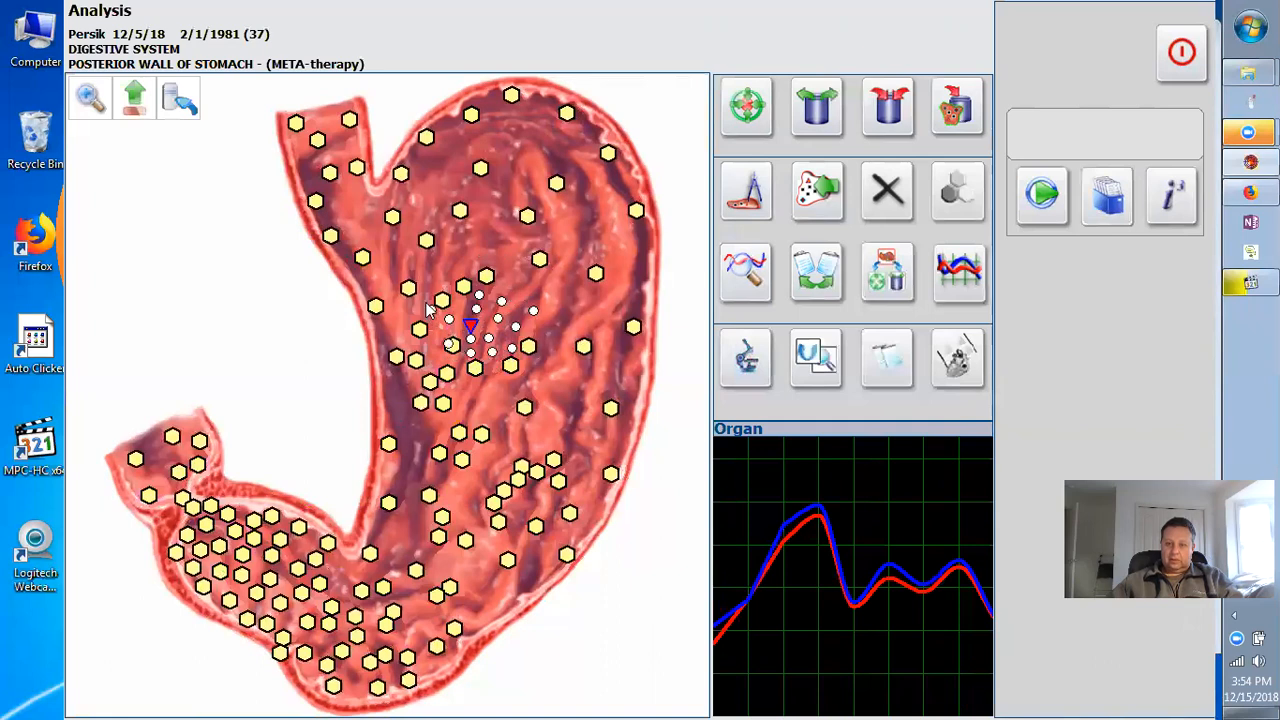
click(1043, 205)
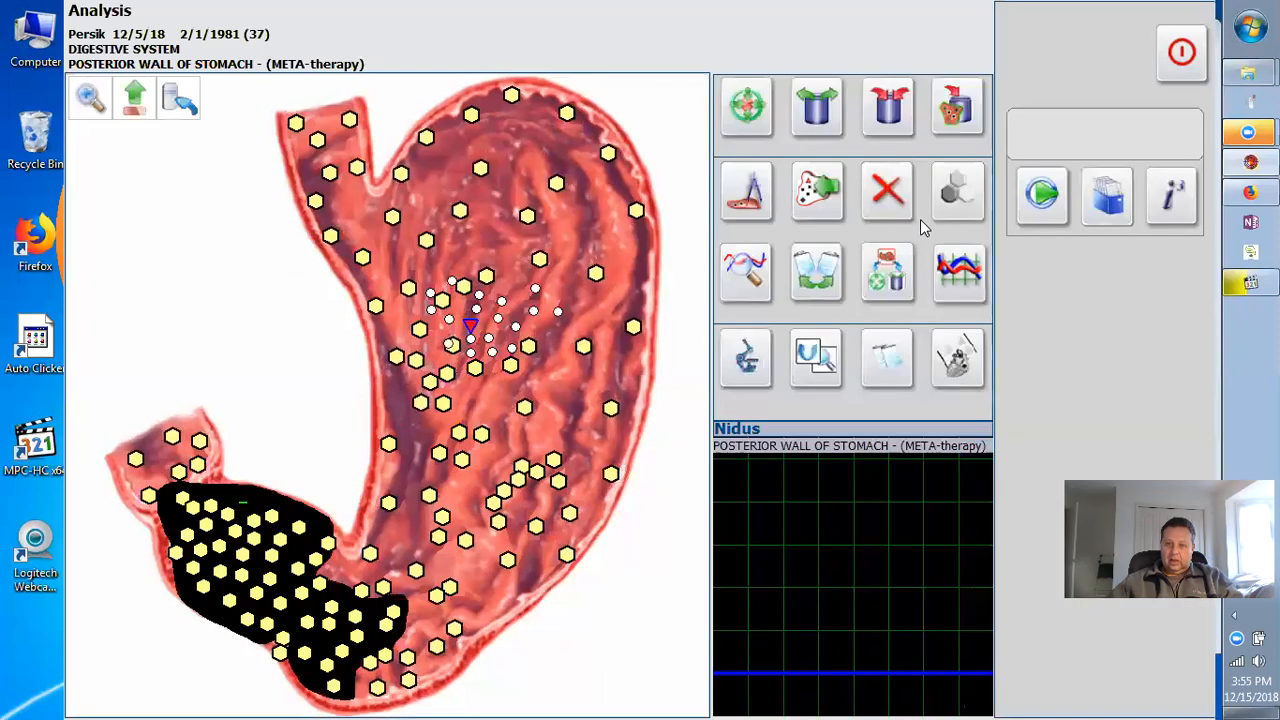
click(729, 378)
click(470, 328)
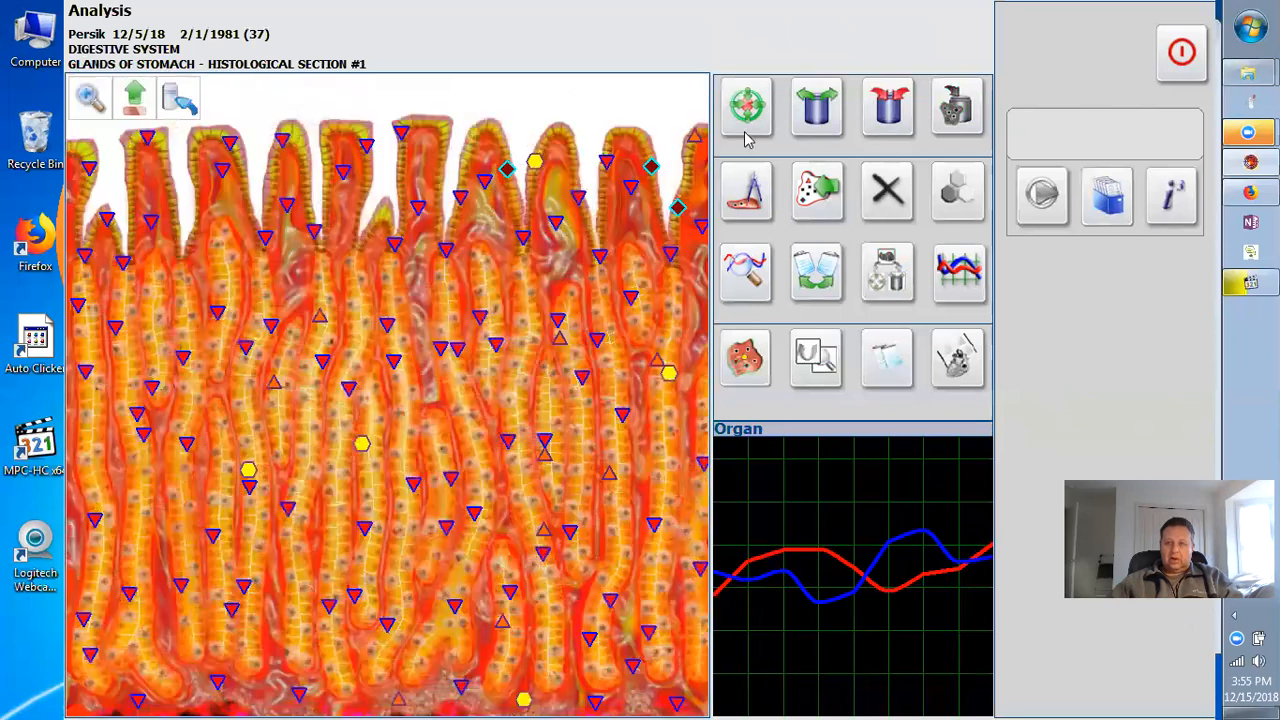
Run META-therapy on the stomach glands' histological section, decline comparative analysis and load the META-therapy result.
click(752, 118)
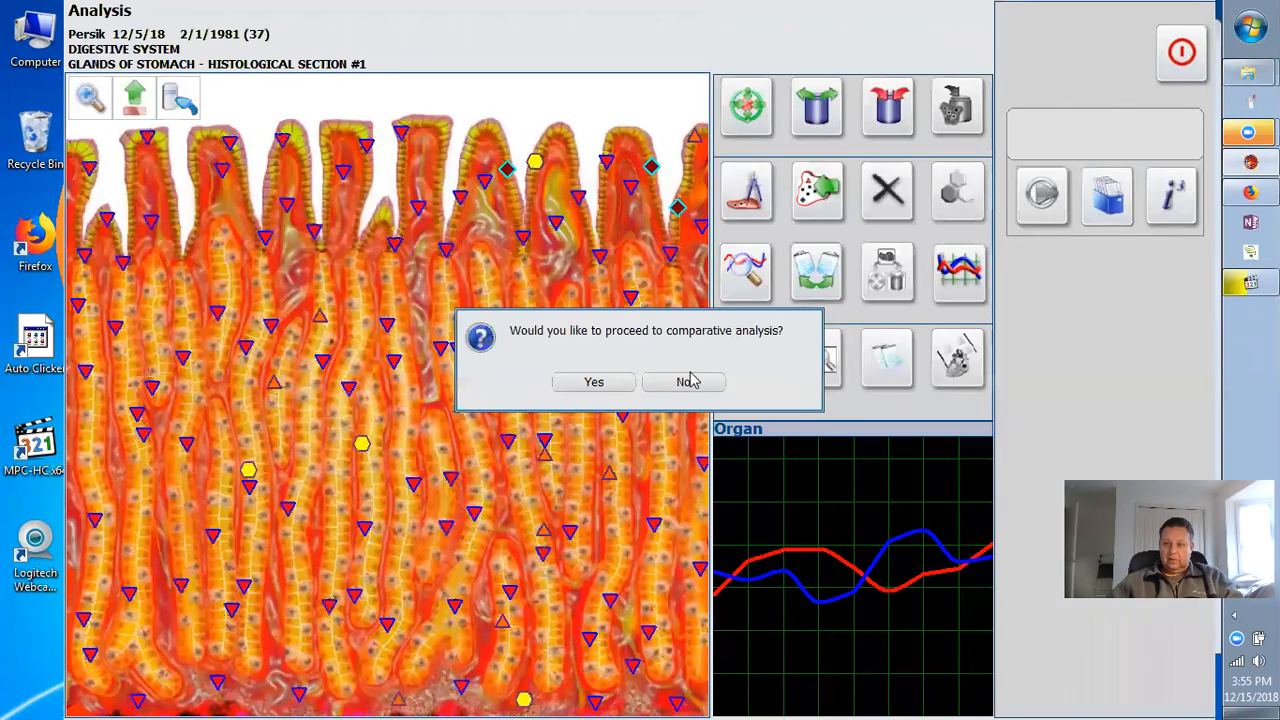
click(688, 381)
click(866, 254)
click(1181, 52)
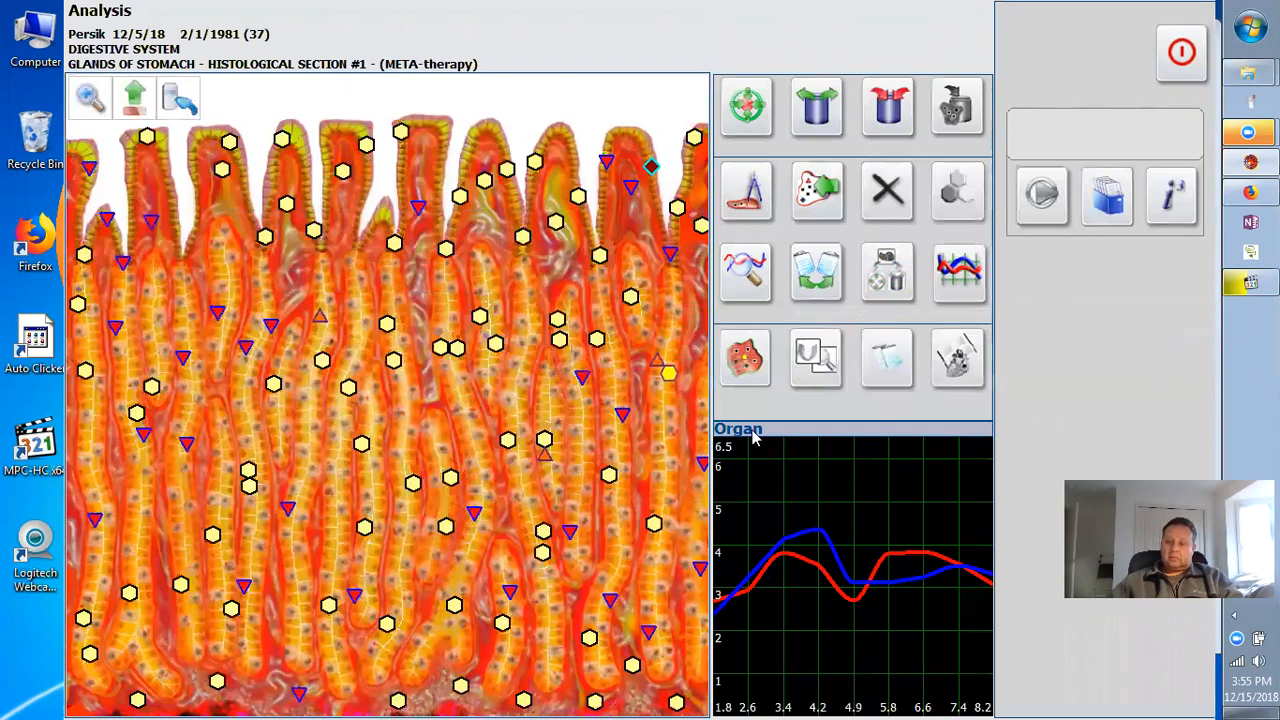
Go down to MITOCHONDRION - CYTOLOGICAL PREPARATION #1 and open its list of standards.
click(840, 96)
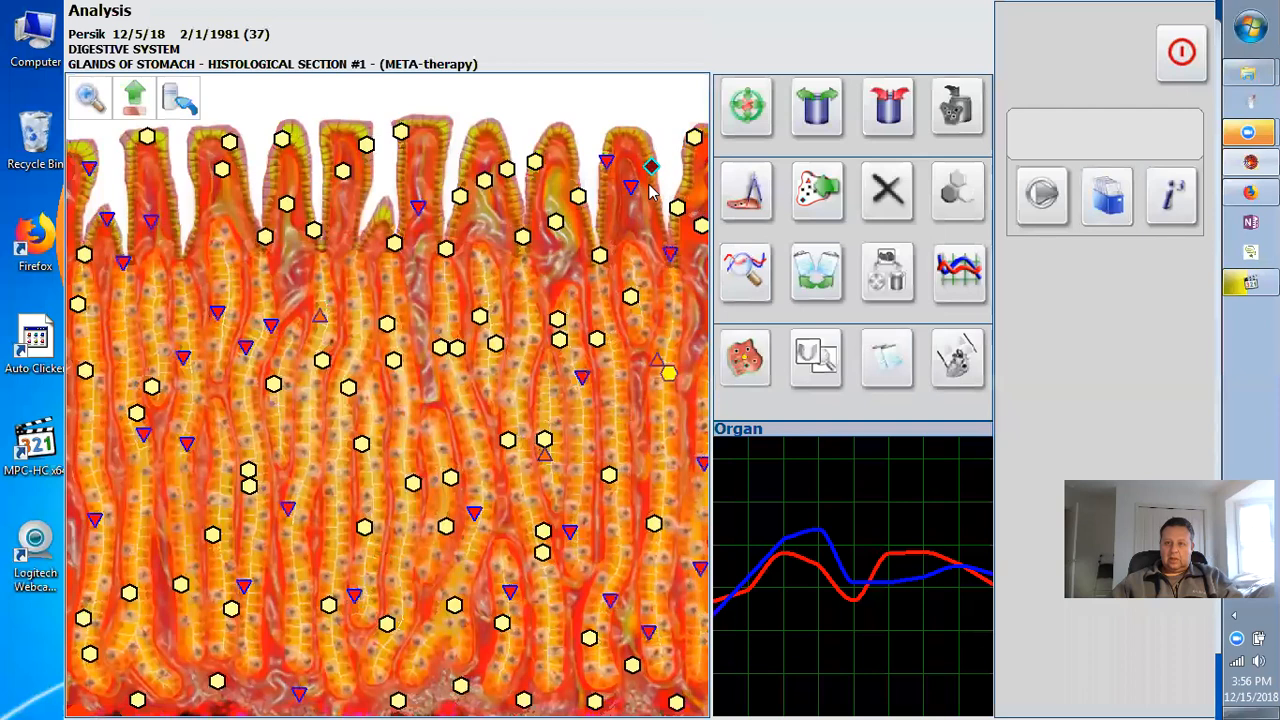
click(684, 383)
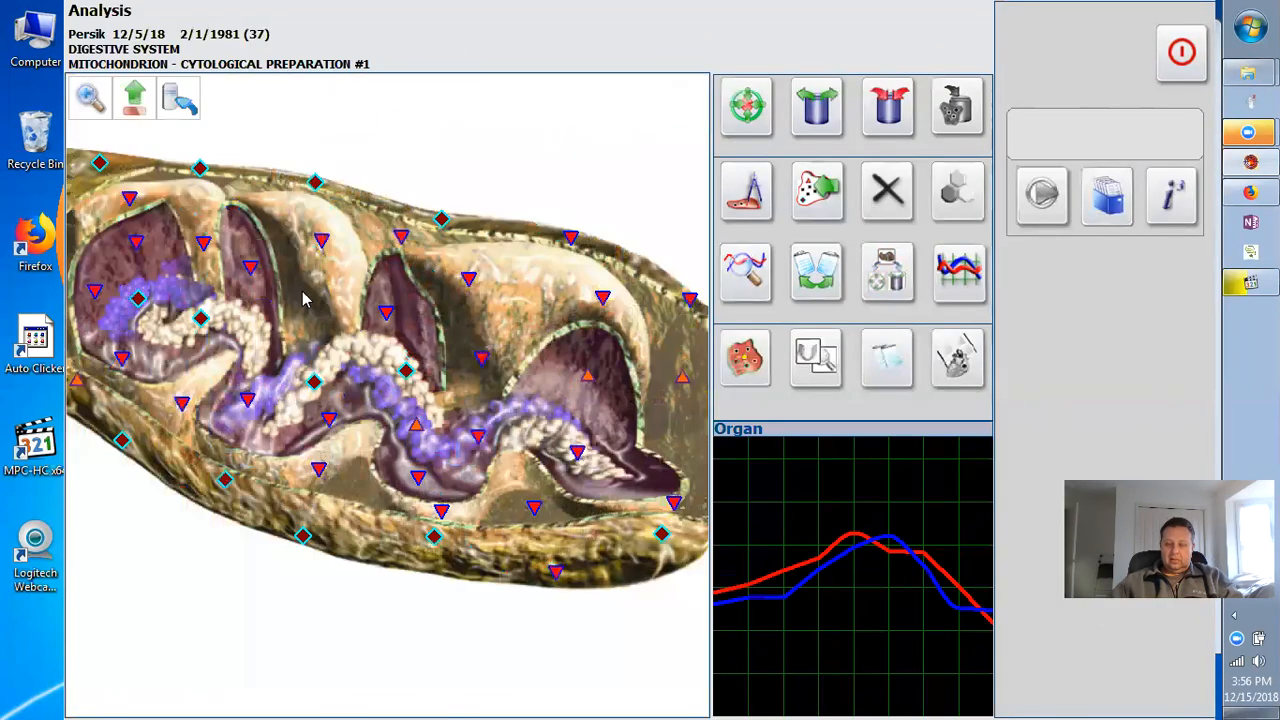
click(730, 277)
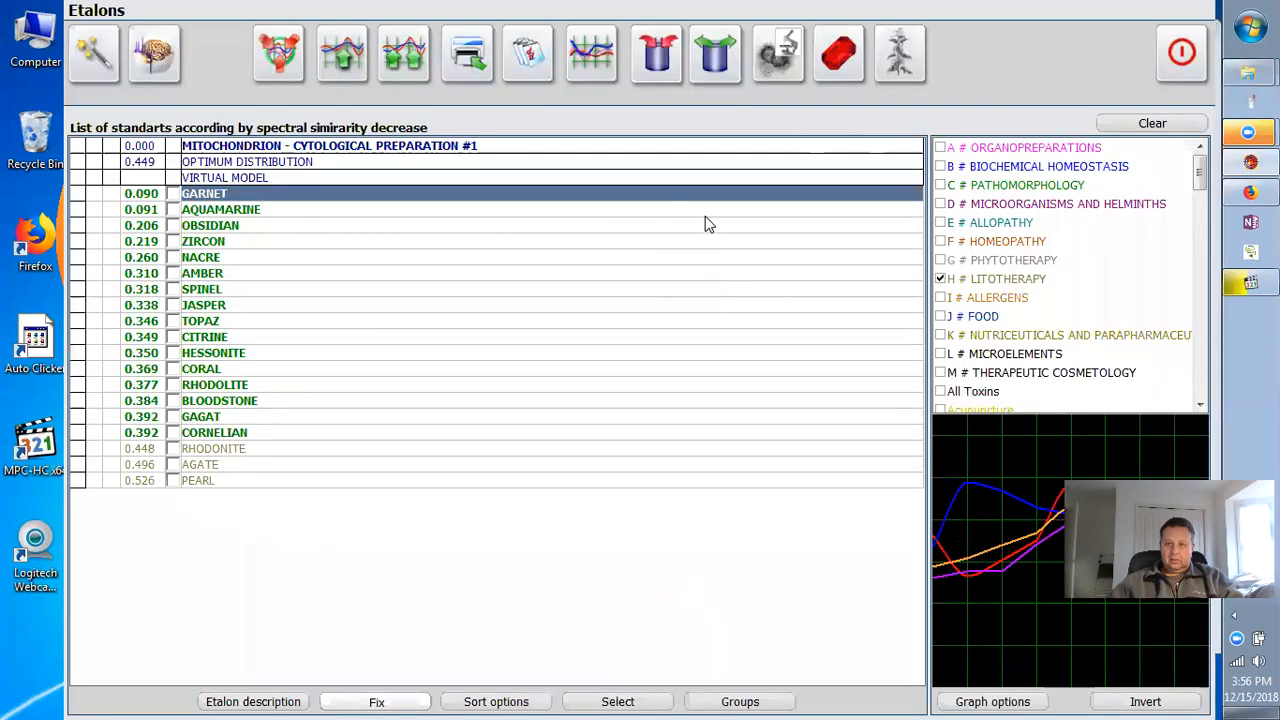
Clear the standards filter and show only the PATHOMORPHOLOGY and MICROORGANISMS AND HELMINTHS groups for the mitochondrion.
click(1150, 124)
click(940, 185)
click(940, 204)
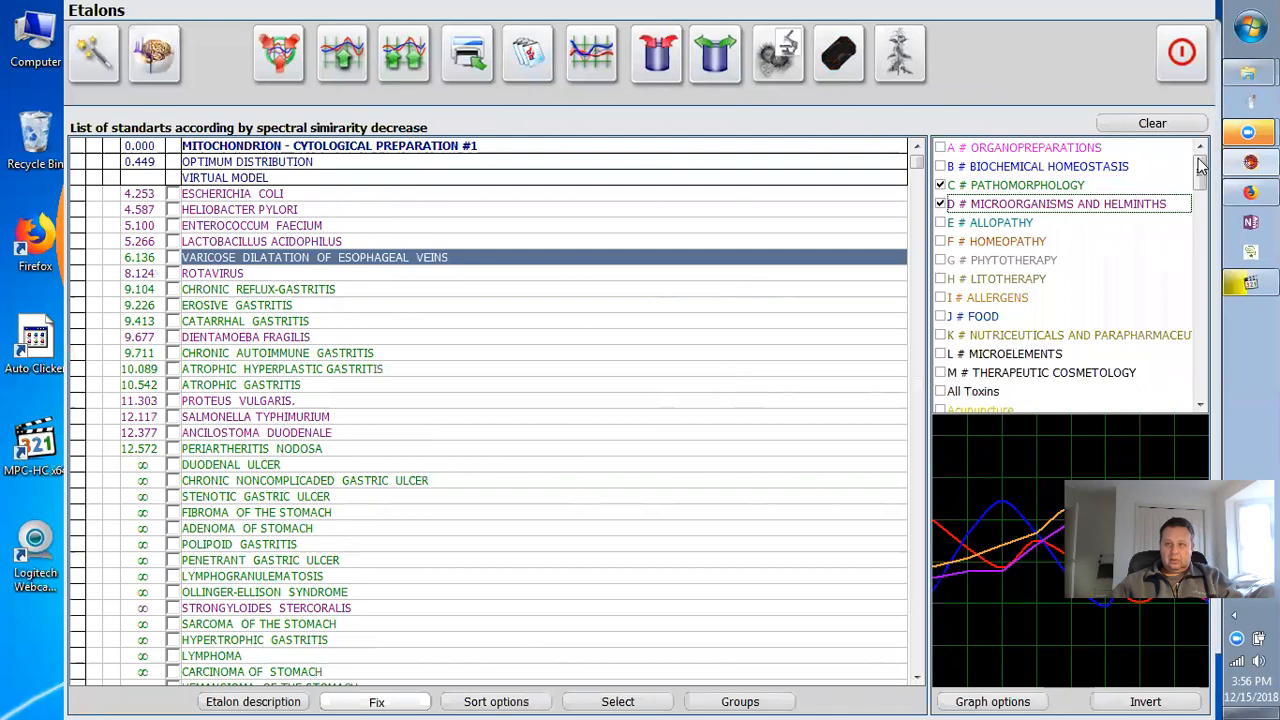
click(1010, 188)
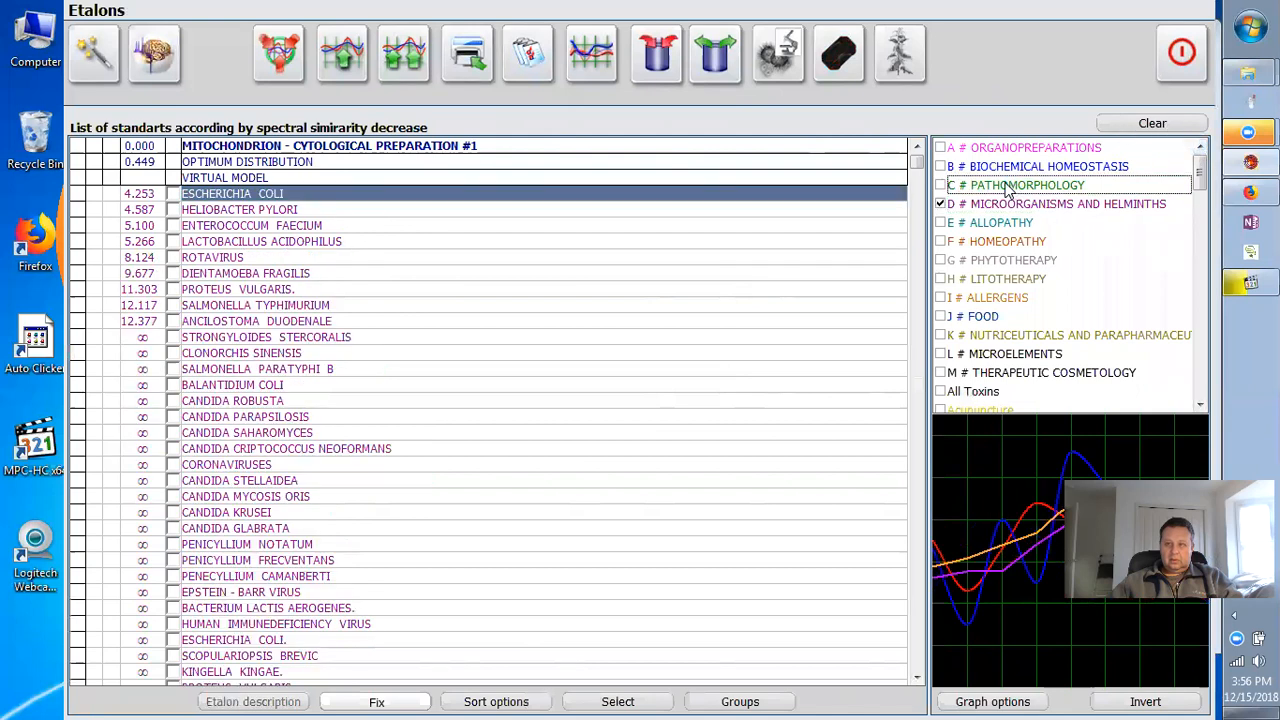
click(1008, 190)
Recalculate the mitochondrion's standards, build a virtual model and inspect HELIOBACTER PYLORI before returning to the analysis.
click(415, 76)
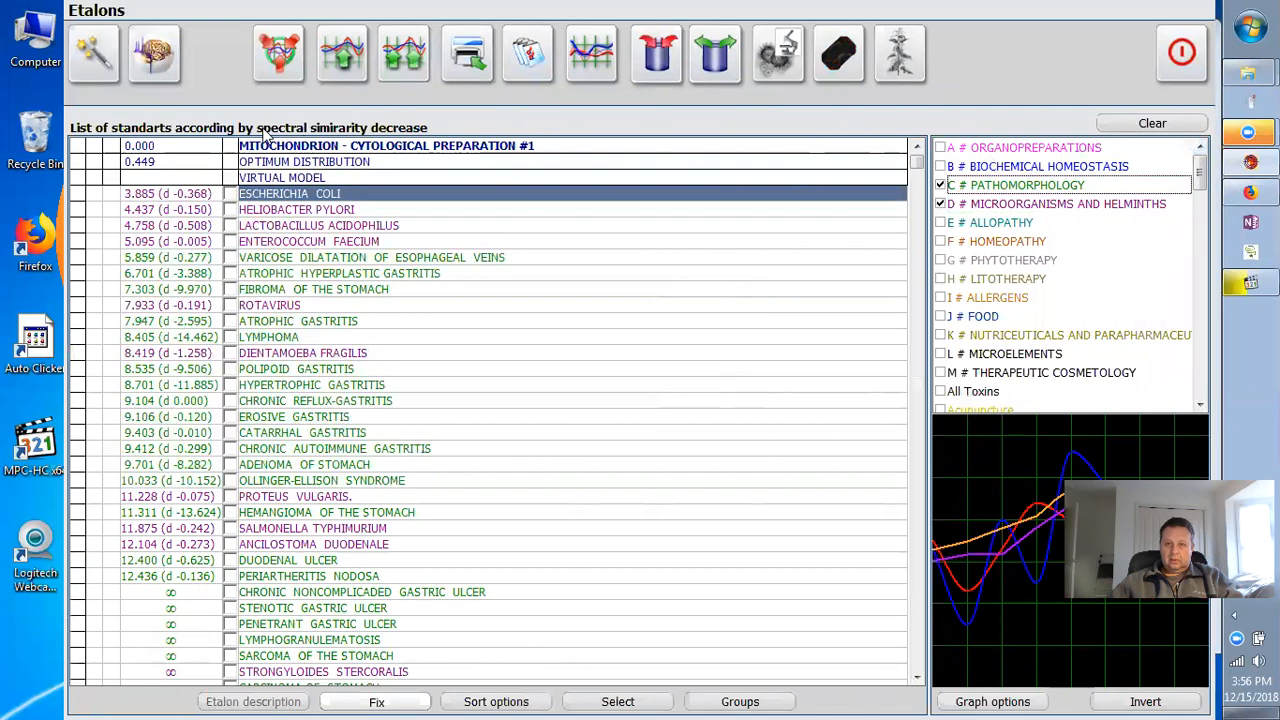
click(165, 80)
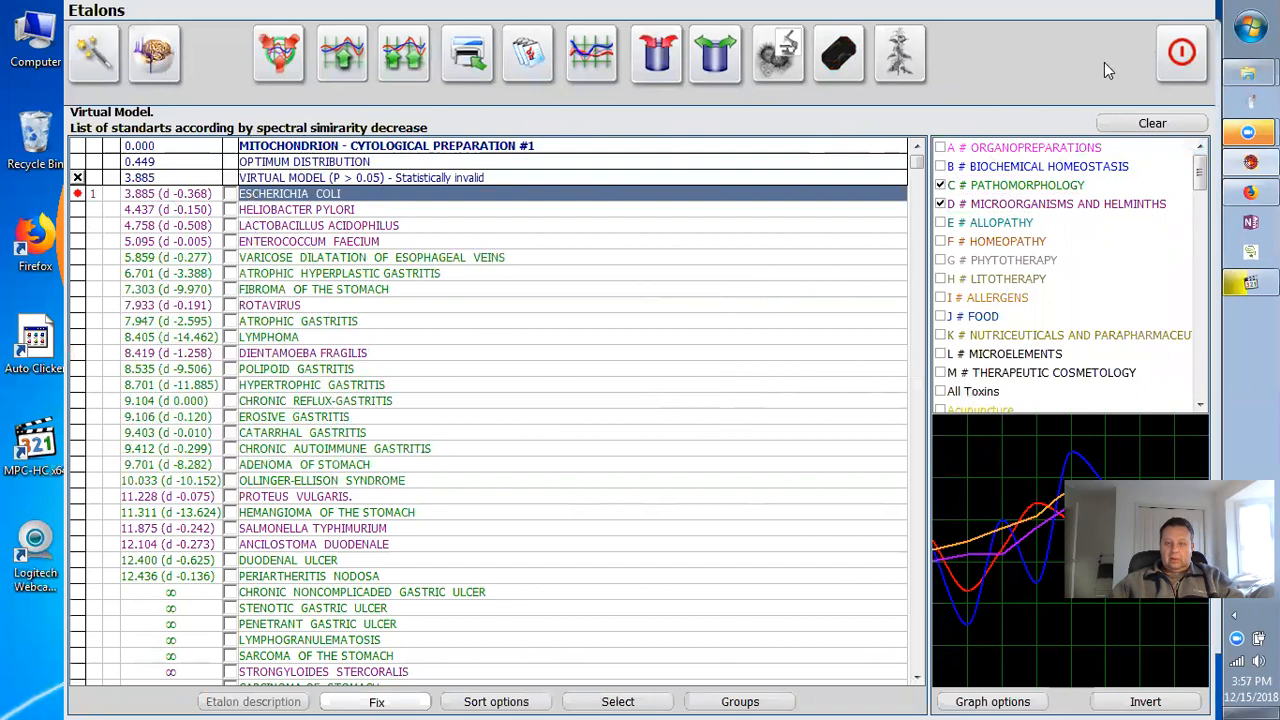
click(326, 212)
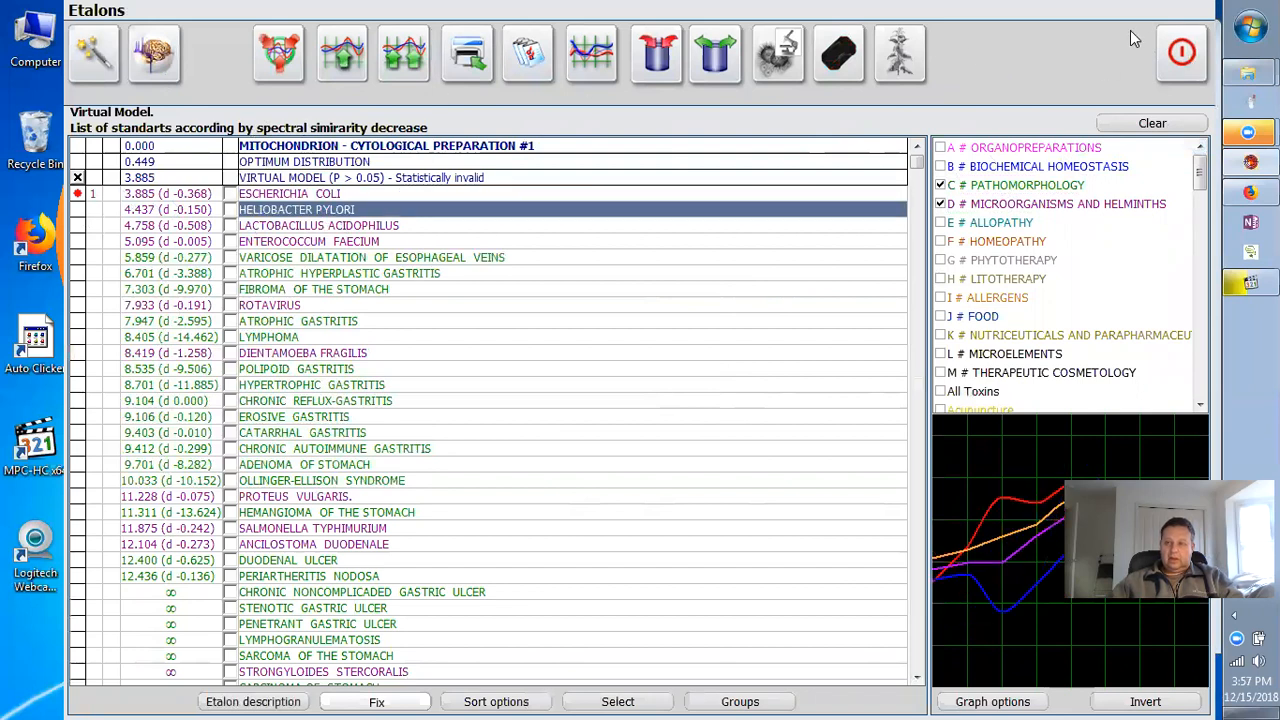
click(1175, 68)
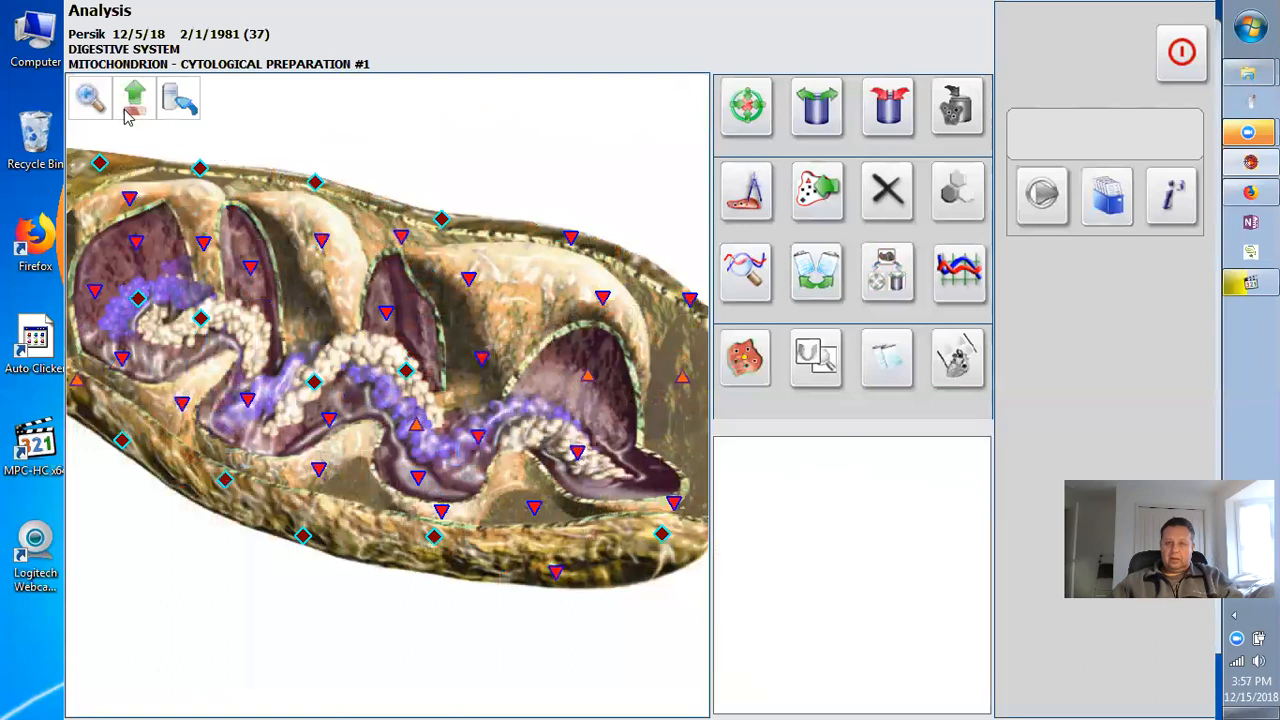
Run META-therapy on MITOCHONDRION - CYTOLOGICAL PREPARATION #1, decline comparative analysis and load the META-therapy result.
click(744, 118)
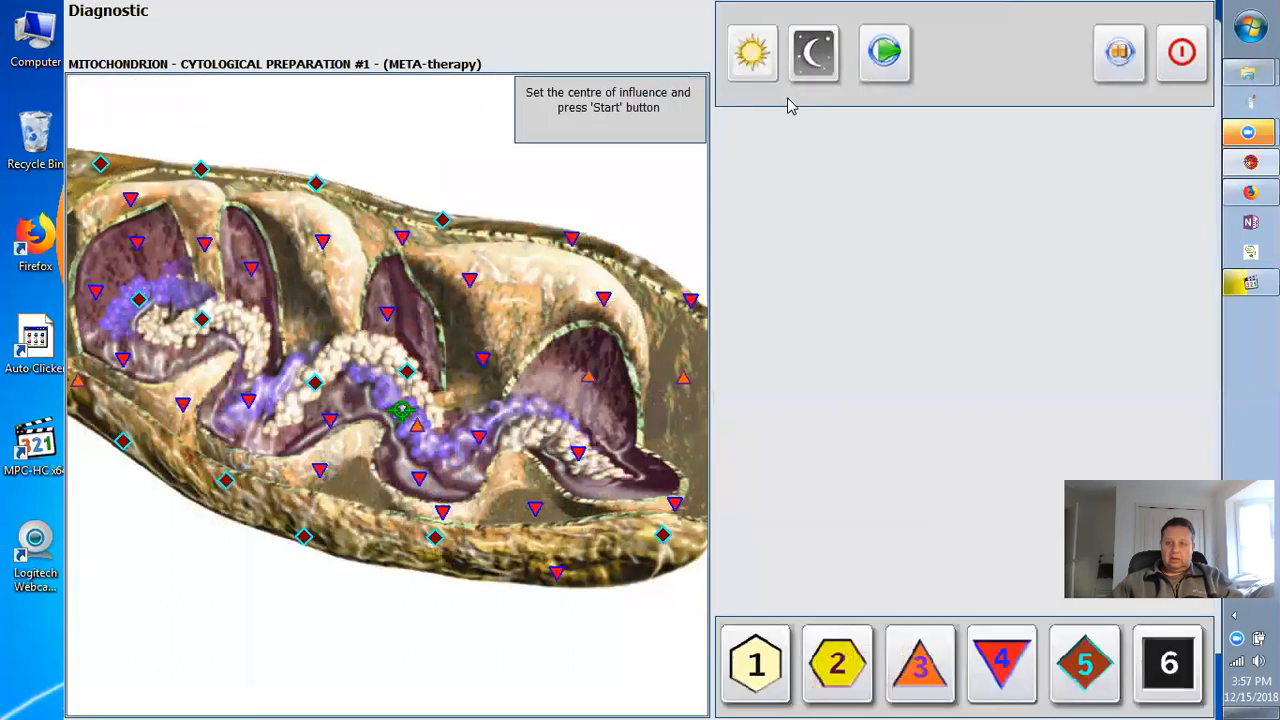
click(873, 74)
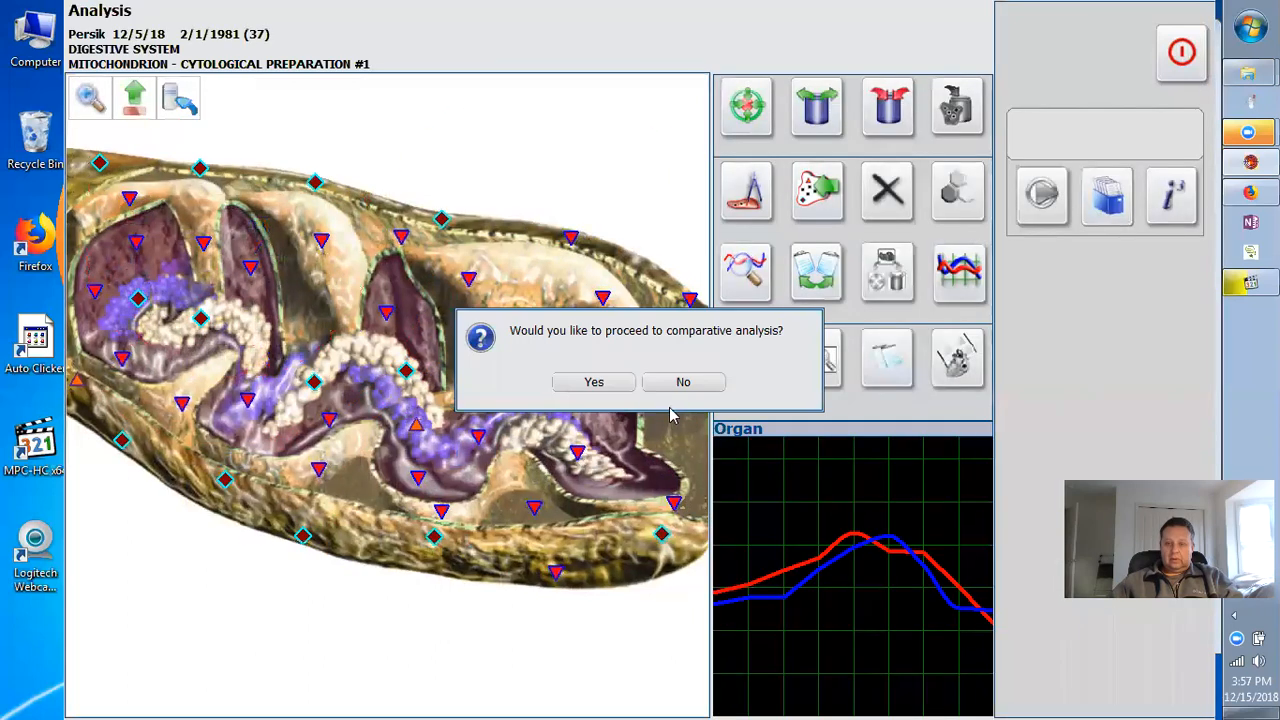
click(700, 384)
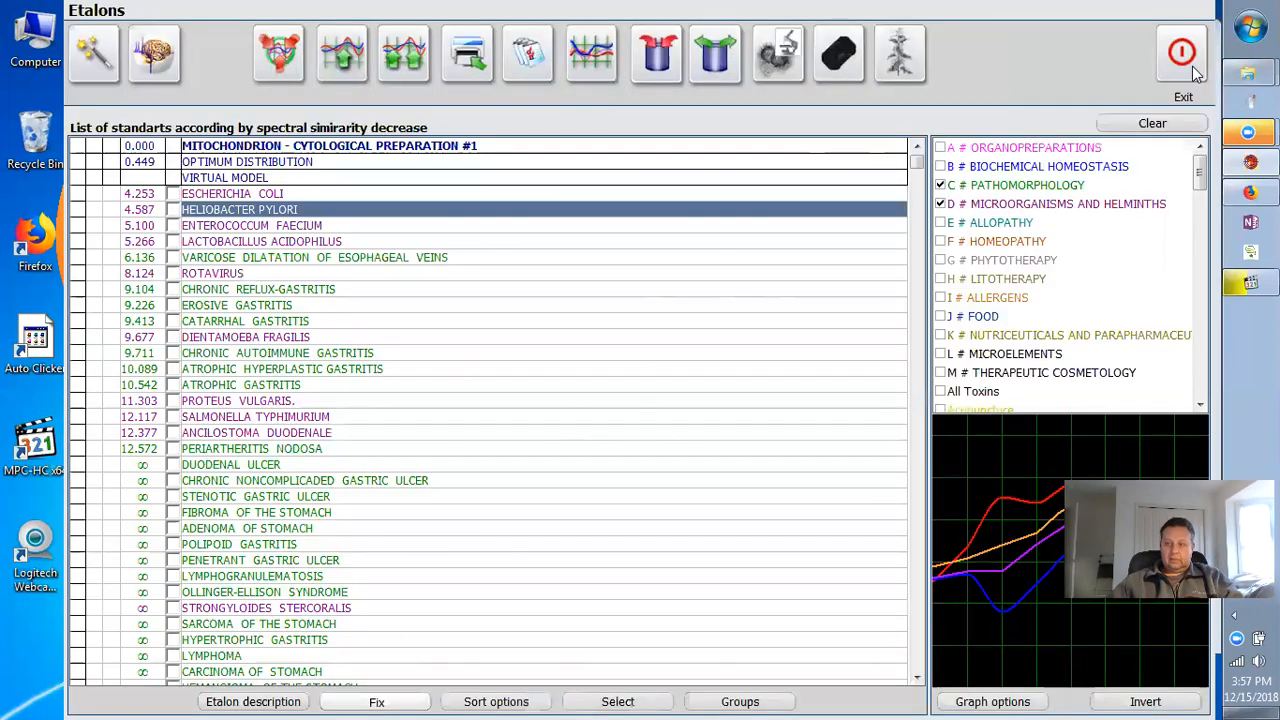
click(1191, 62)
click(903, 284)
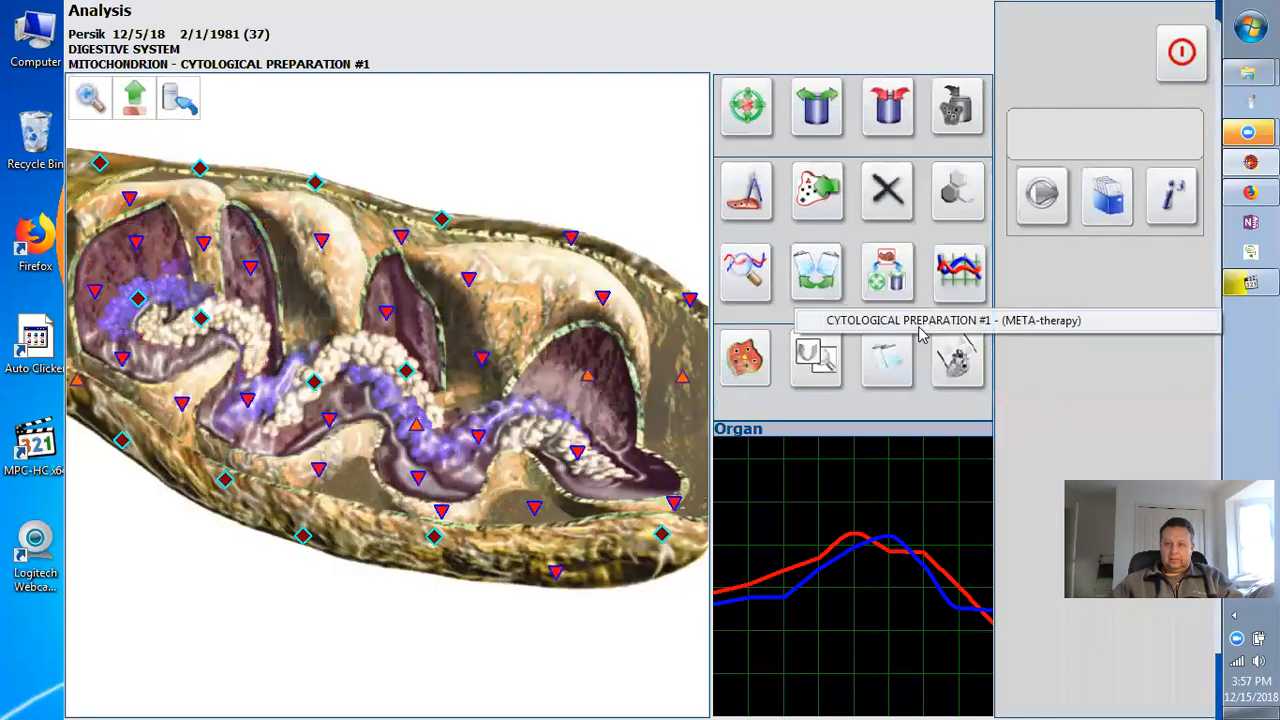
click(920, 322)
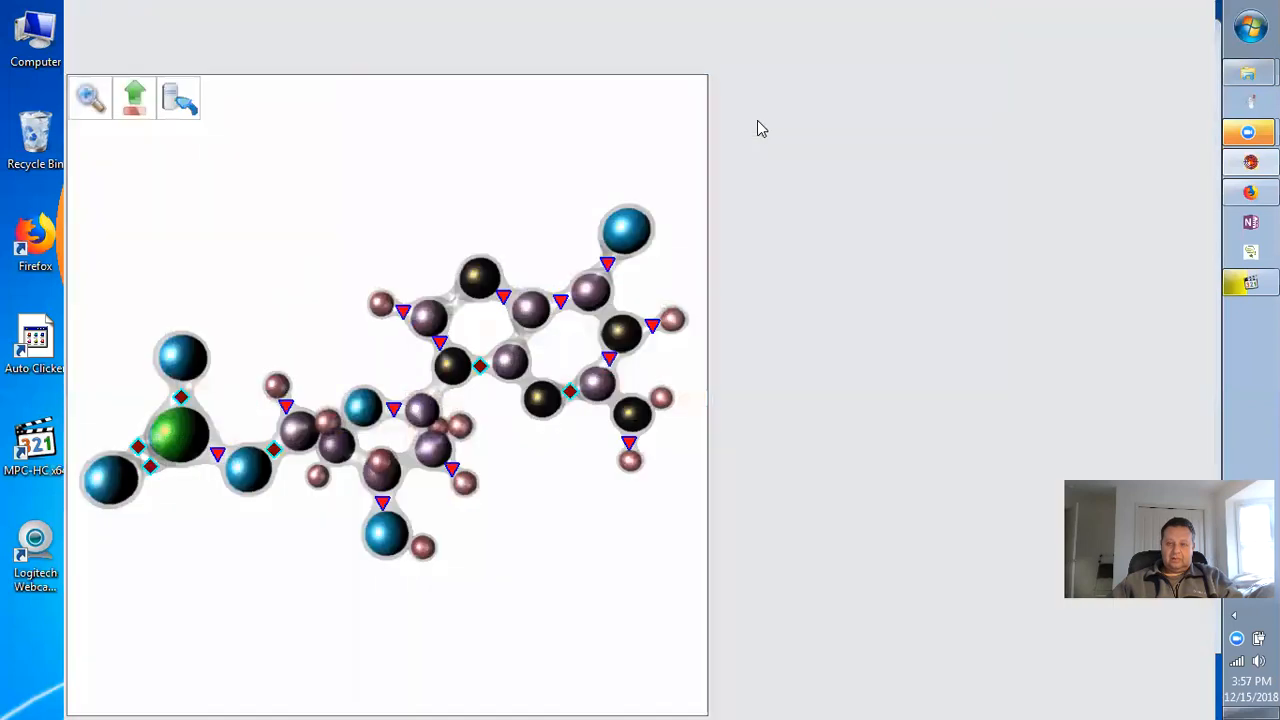
Run META-therapy on GUANINE - MOLECULAR STRUCTURE #1 and repeat it on the treated result, declining comparative analysis both times.
click(888, 58)
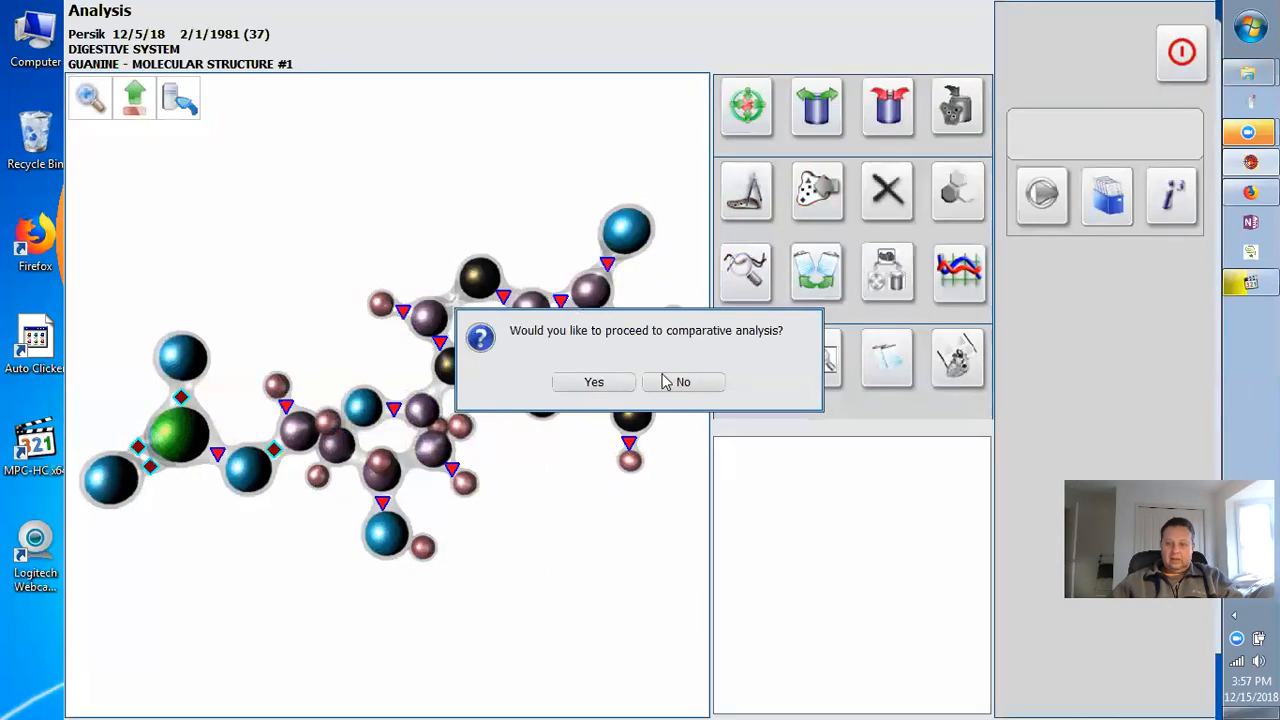
click(665, 382)
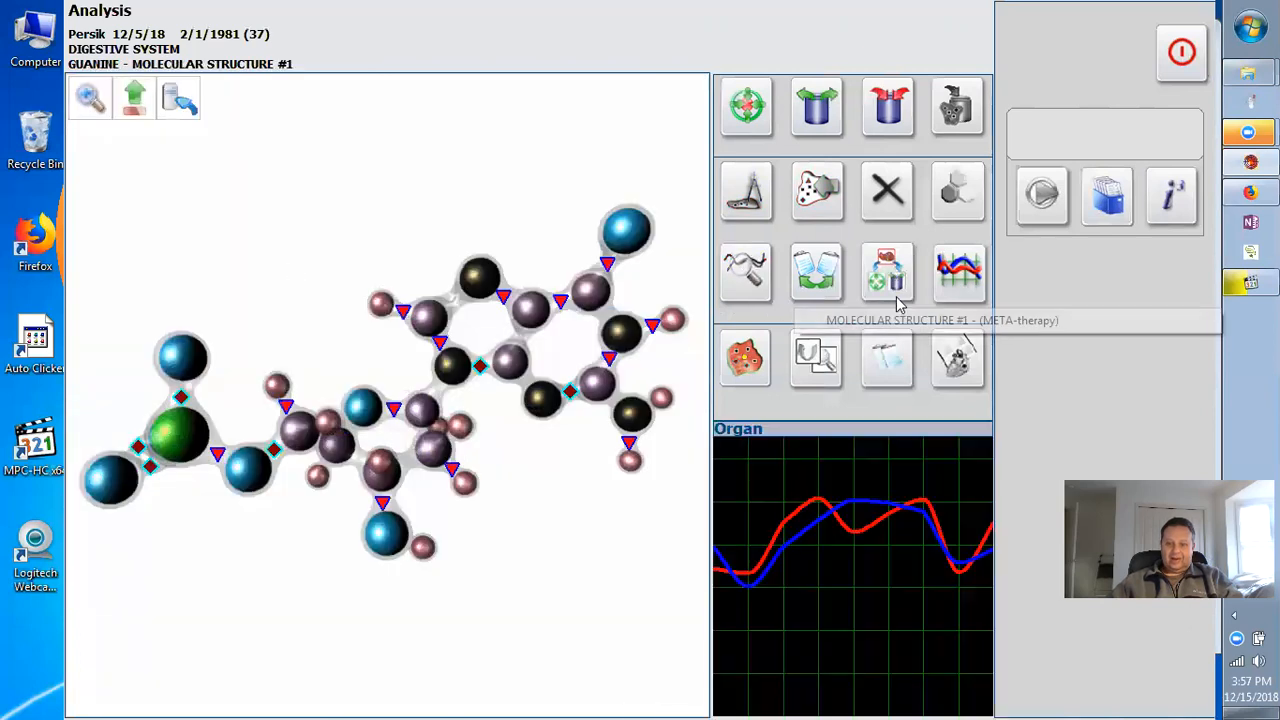
click(897, 305)
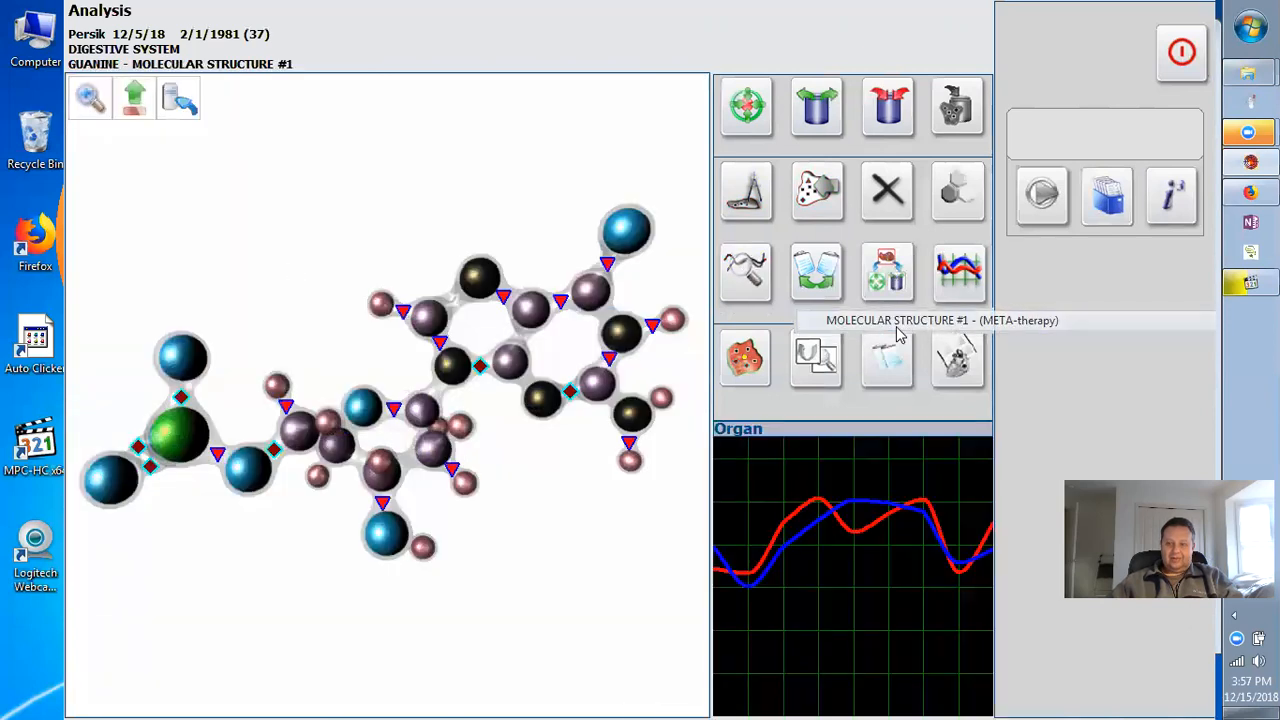
click(762, 124)
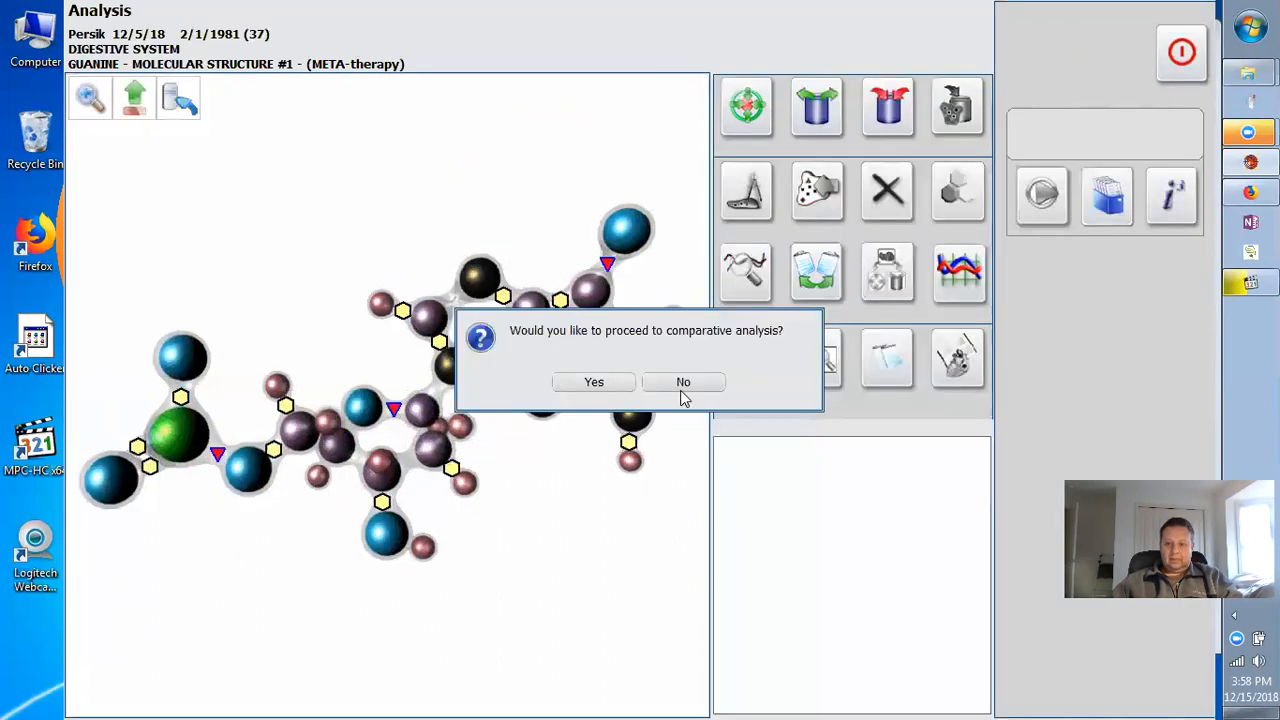
click(679, 388)
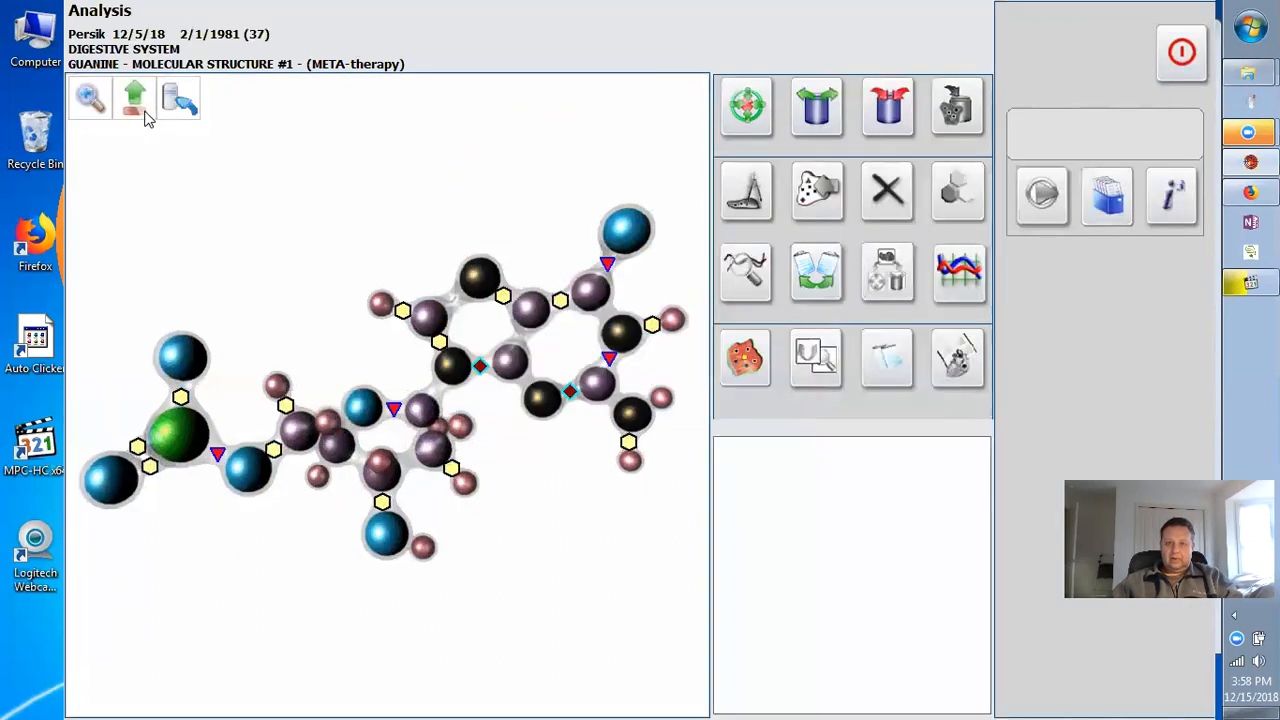
Return to the untreated guanine structure and load its MOLECULAR STRUCTURE #1 - (META-therapy) result.
click(143, 114)
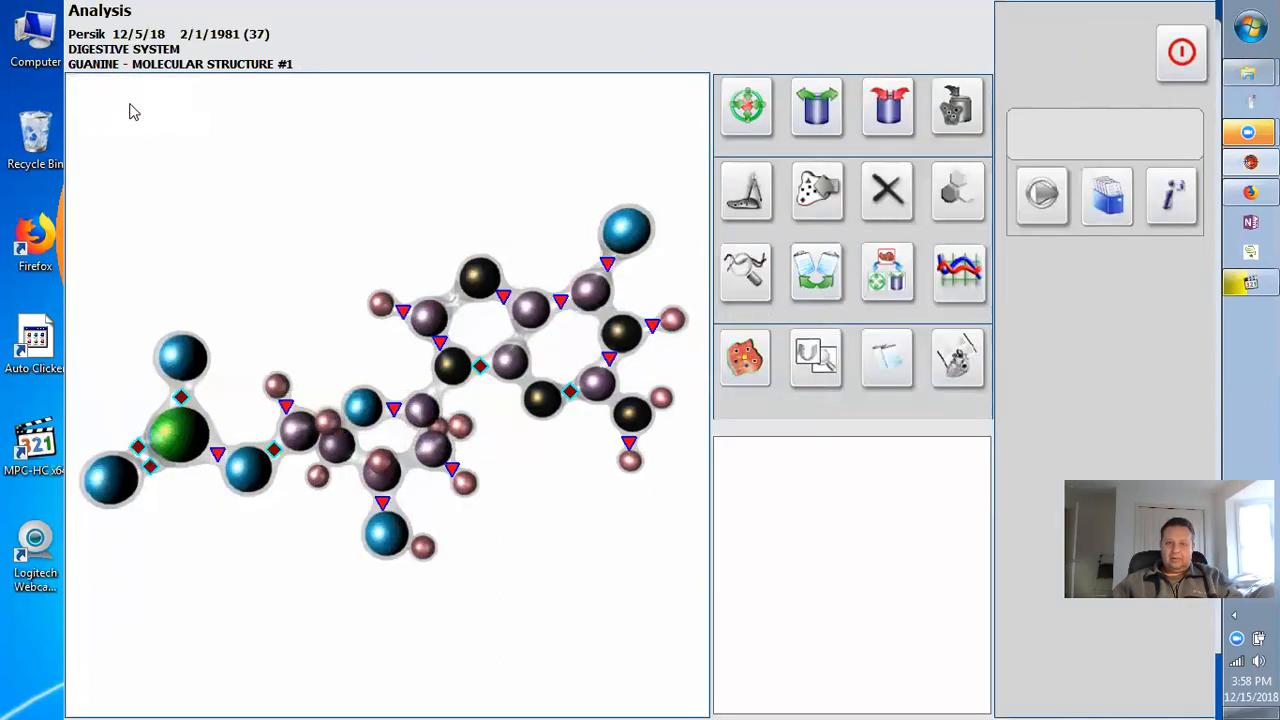
click(130, 110)
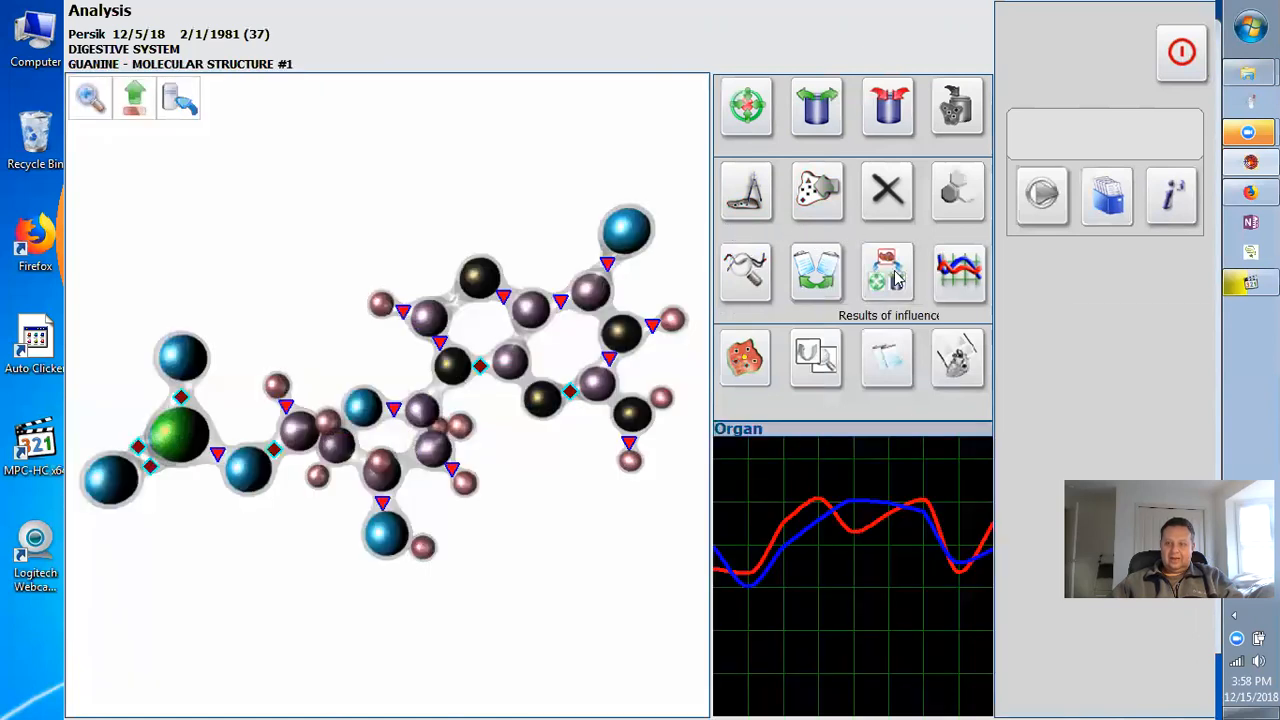
click(896, 280)
click(903, 340)
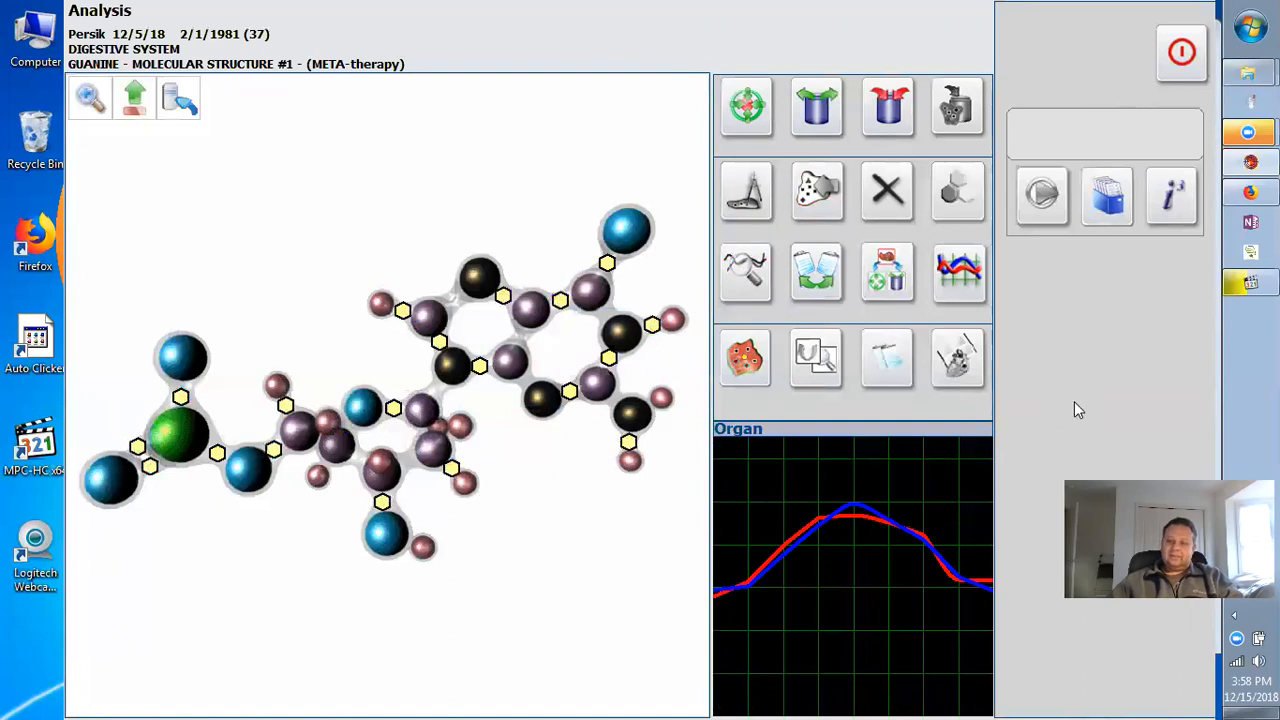
Go up to MITOCHONDRIAL RNA - MOLECULAR STRUCTURE #1 and run META-therapy on it, declining comparative analysis.
click(133, 110)
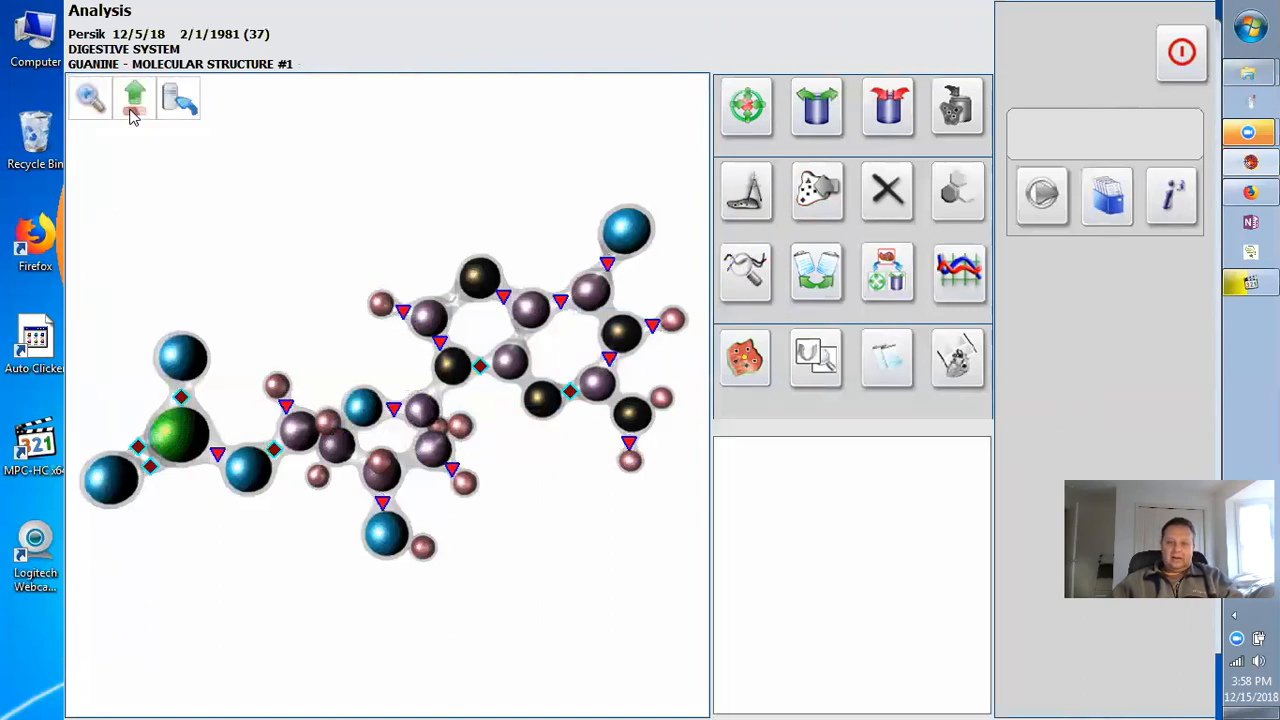
click(133, 110)
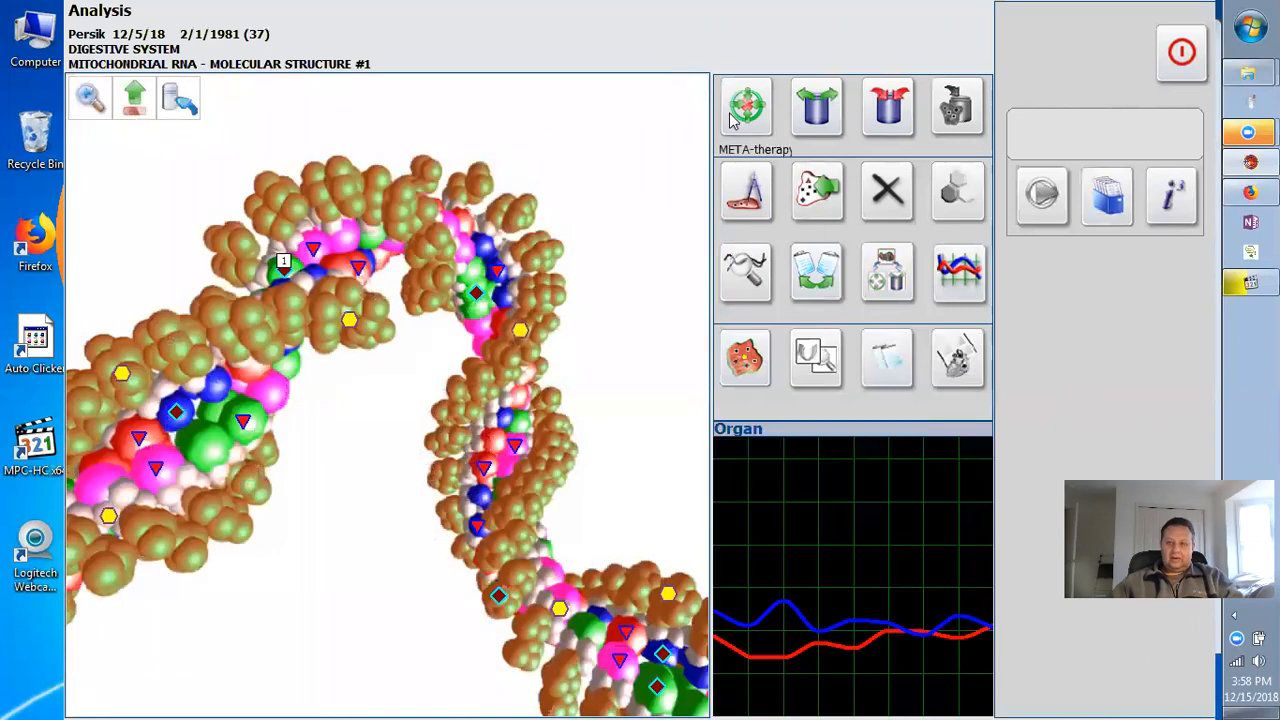
click(746, 105)
click(886, 52)
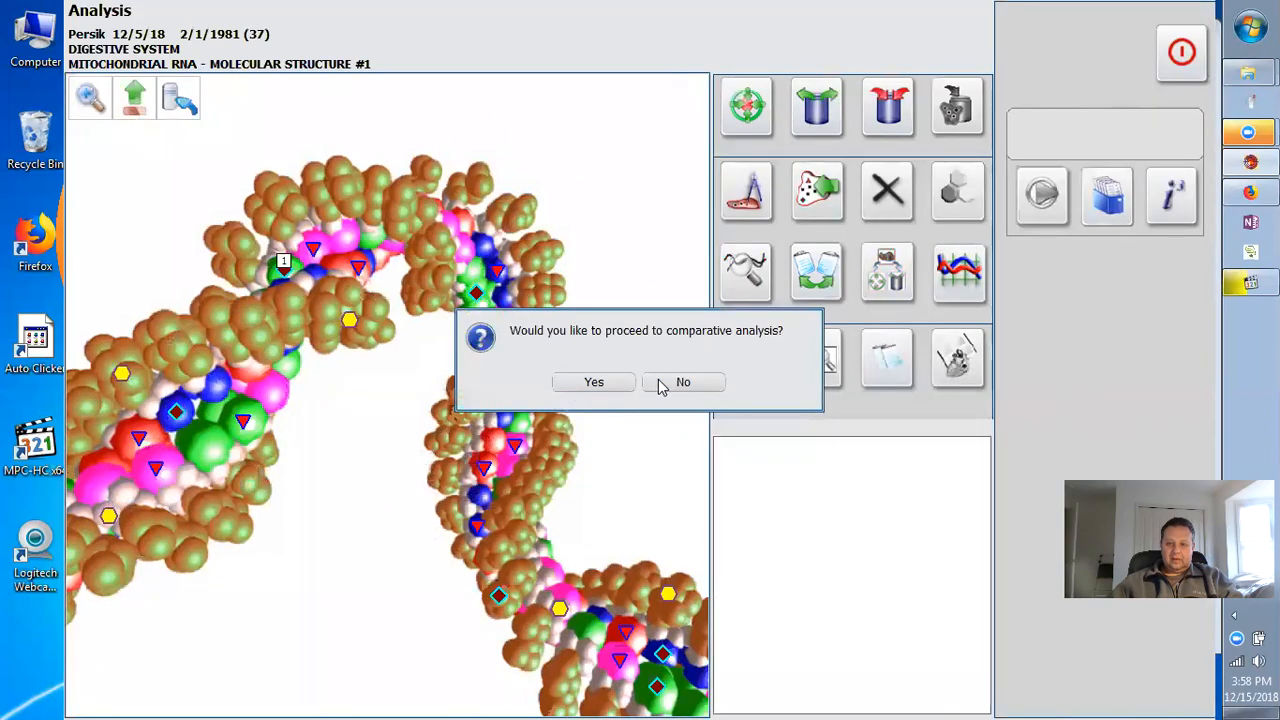
click(660, 381)
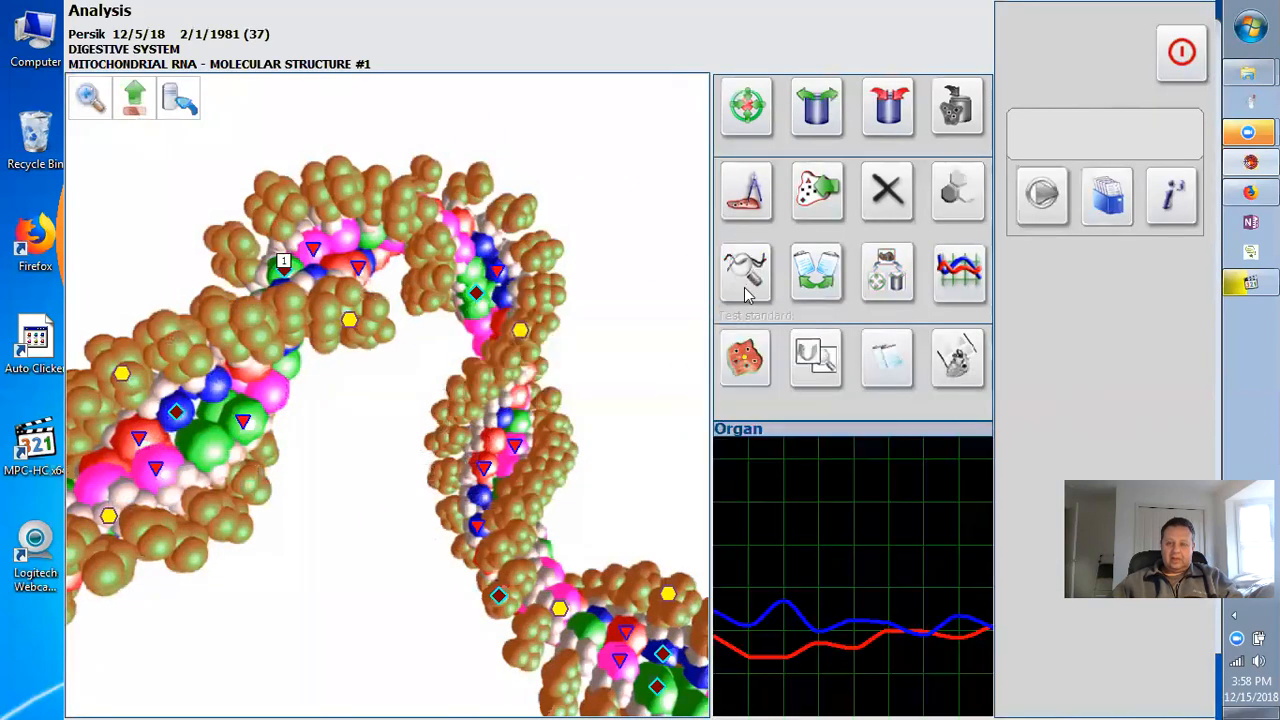
Load the mitochondrial RNA's META-therapy result and repeat META-therapy on it, declining comparative analysis.
click(130, 101)
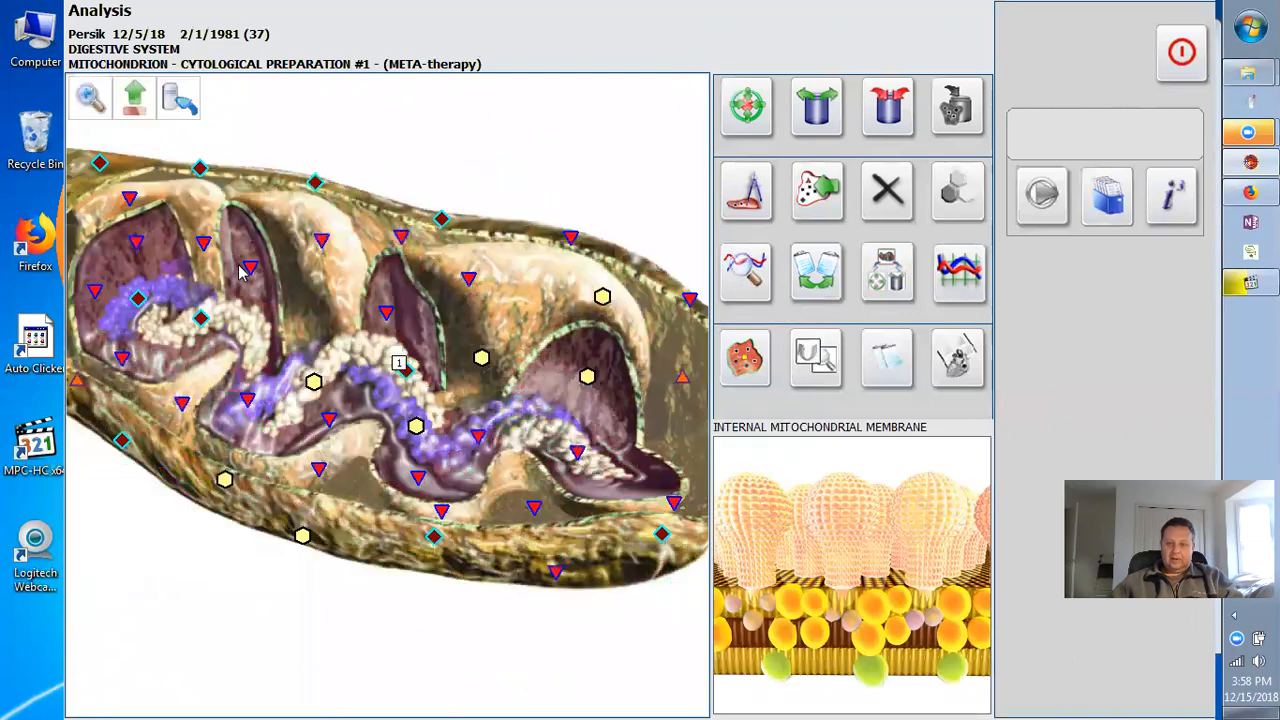
click(398, 362)
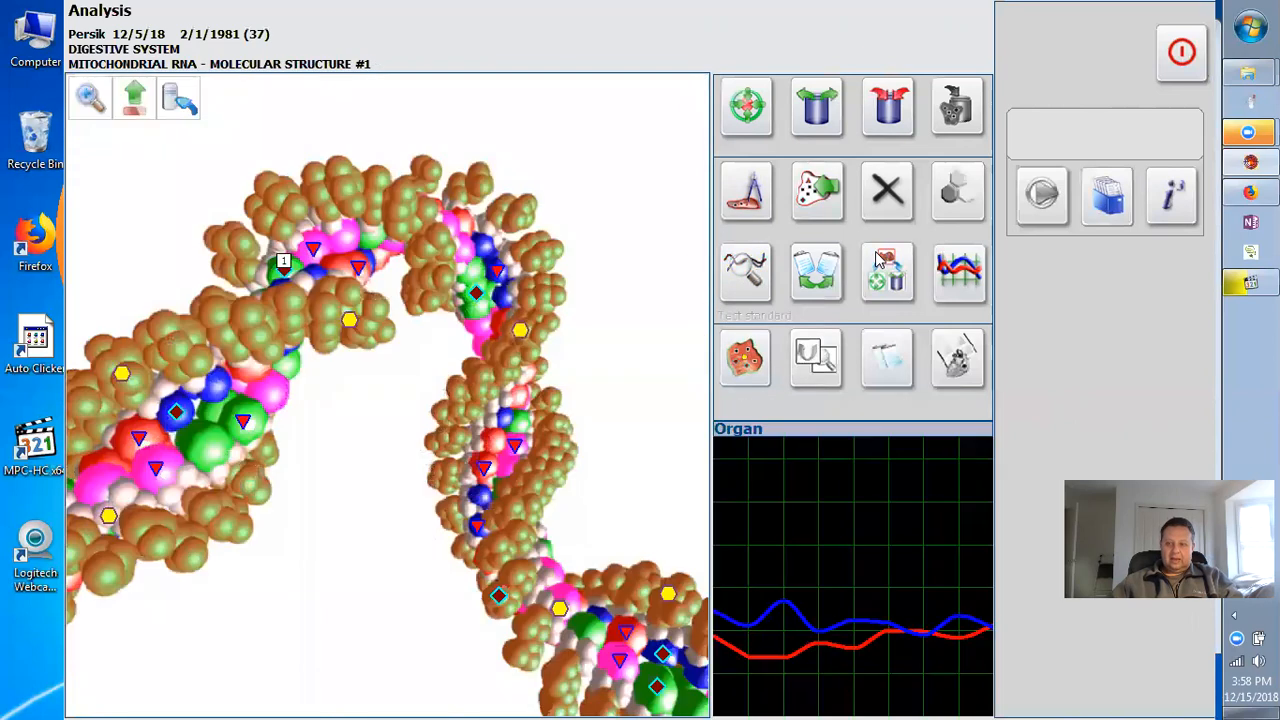
click(910, 330)
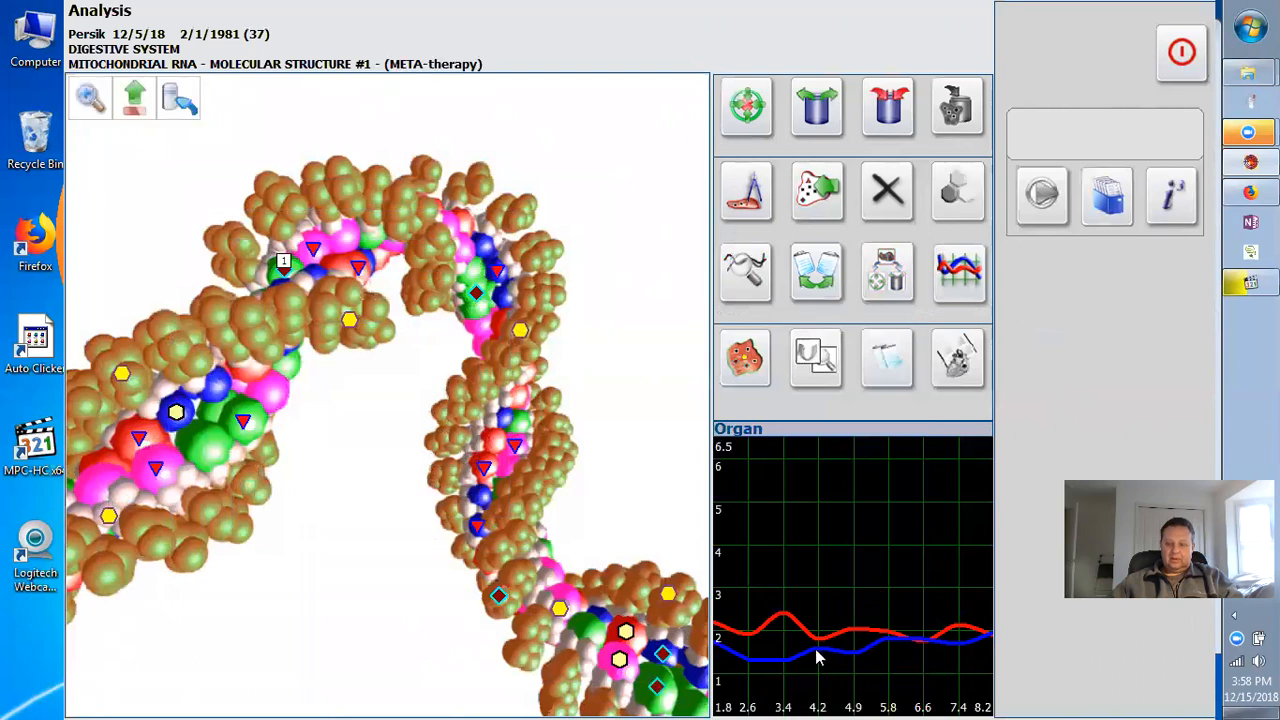
click(748, 101)
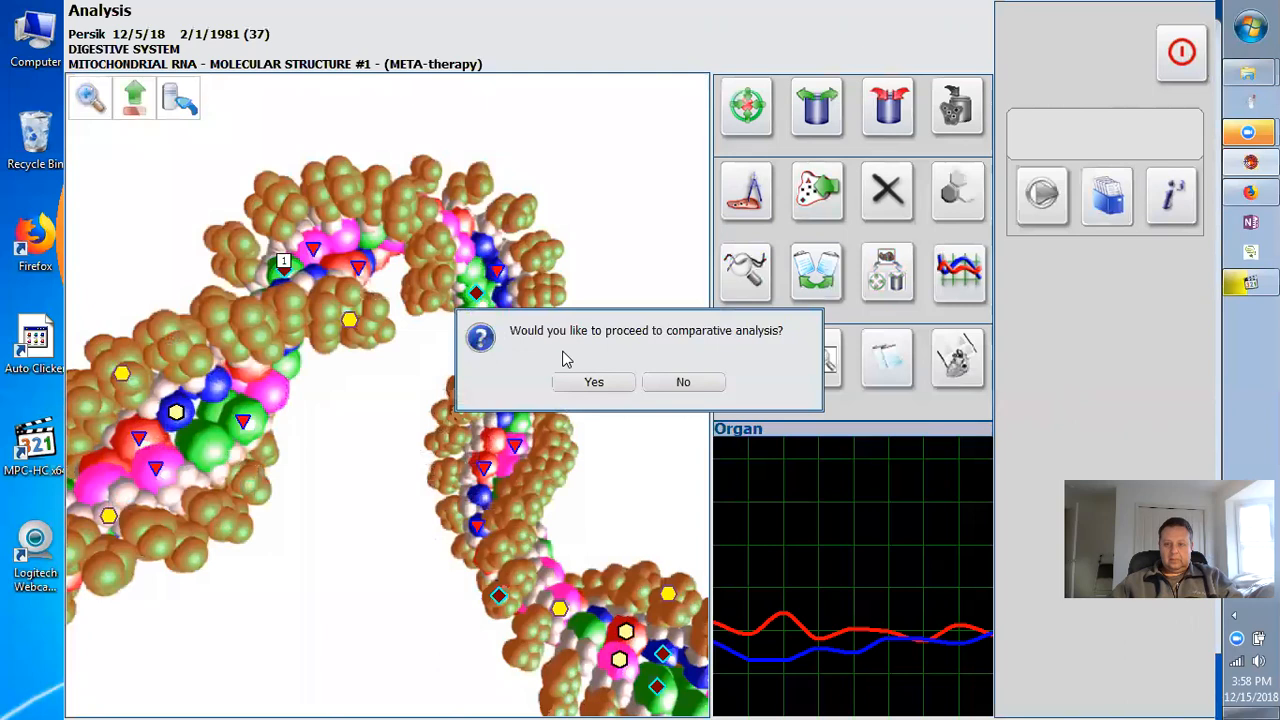
click(675, 381)
Go back up from the mitochondrial RNA to EPITHELIUM - CYTOLOGICAL PREPARATION #1 and analyse its remaining unmarked points.
click(143, 113)
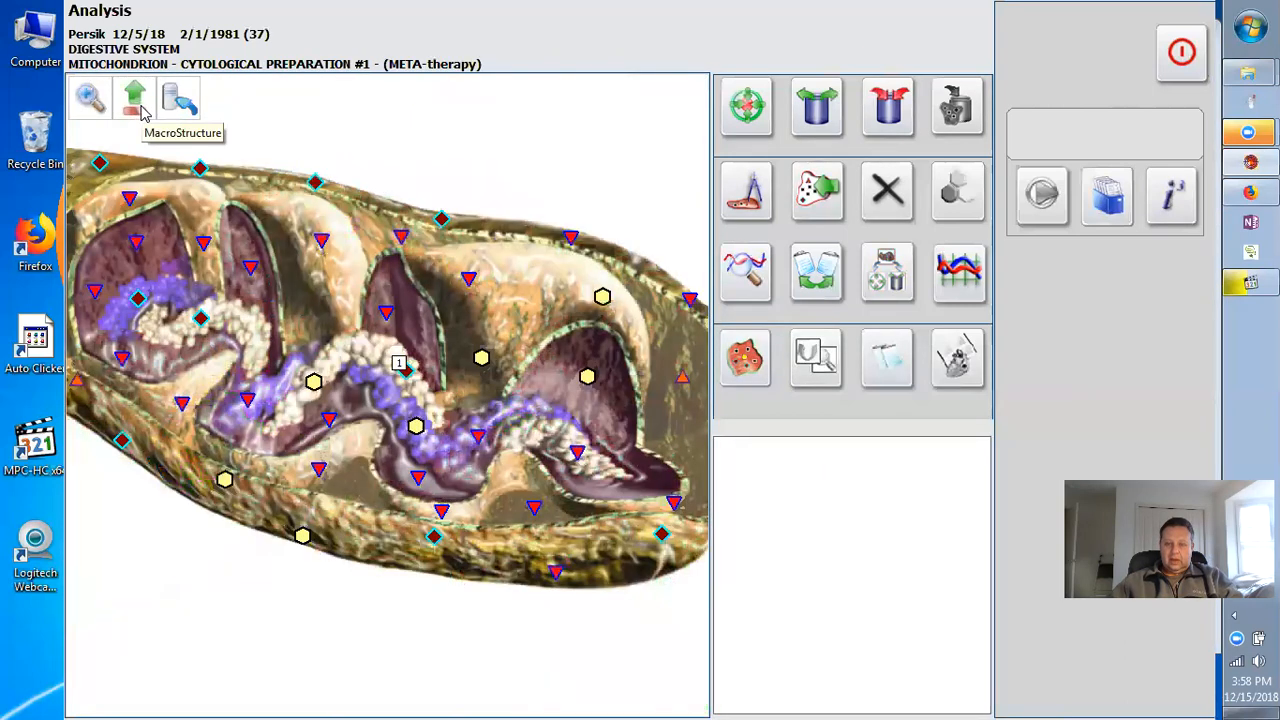
click(143, 113)
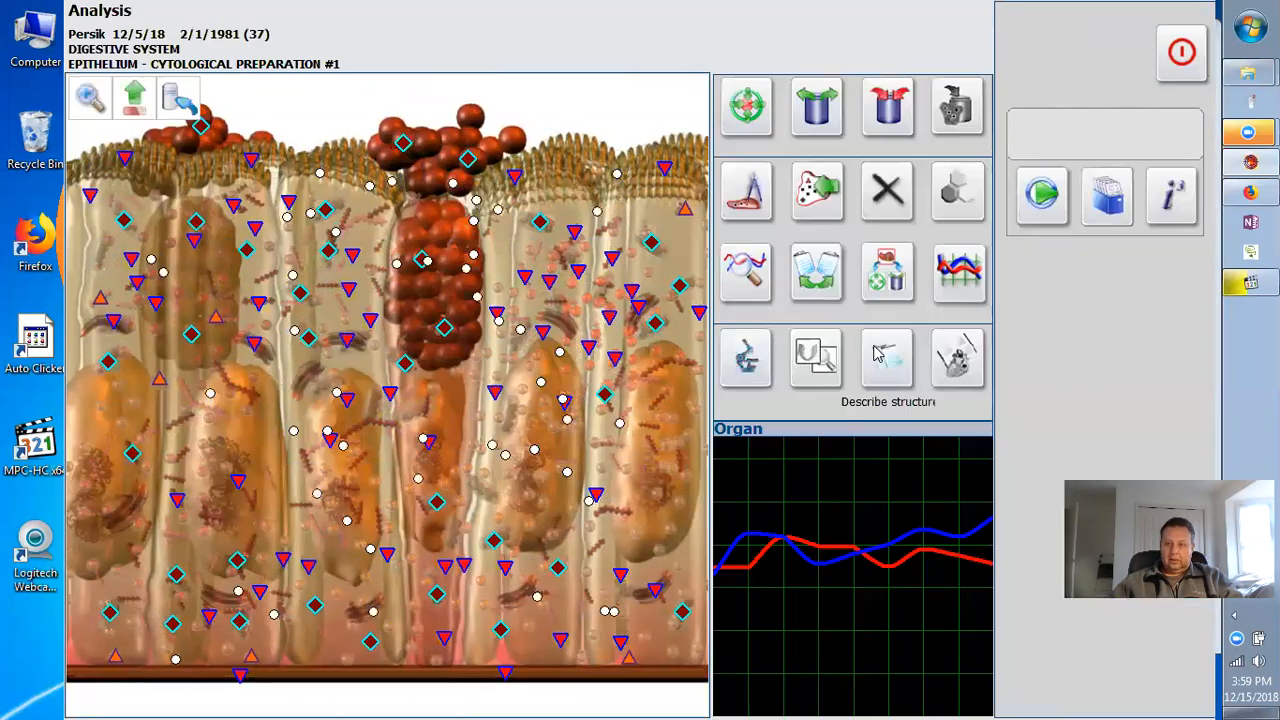
click(768, 370)
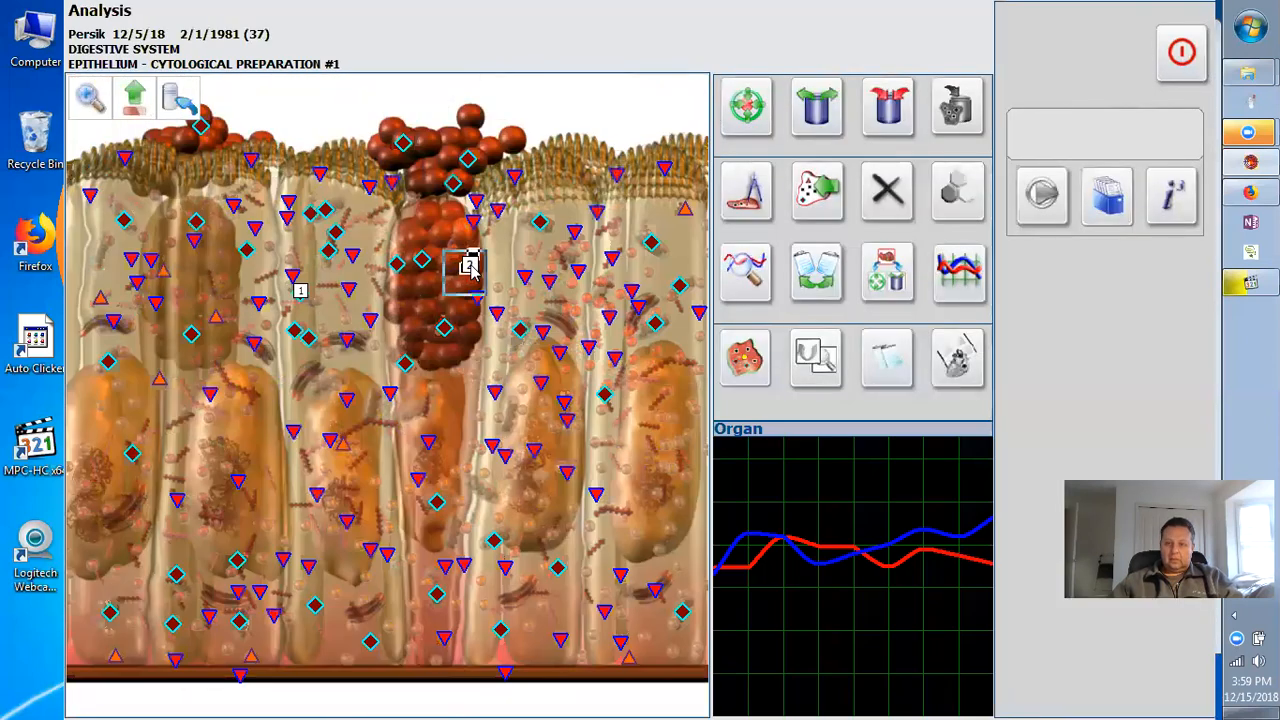
Open LYSOSOMES - CYTOLOGICAL PREPARATION #2 from the epithelium and run META-therapy on it, declining comparative analysis and closing the standards list.
click(469, 266)
click(746, 106)
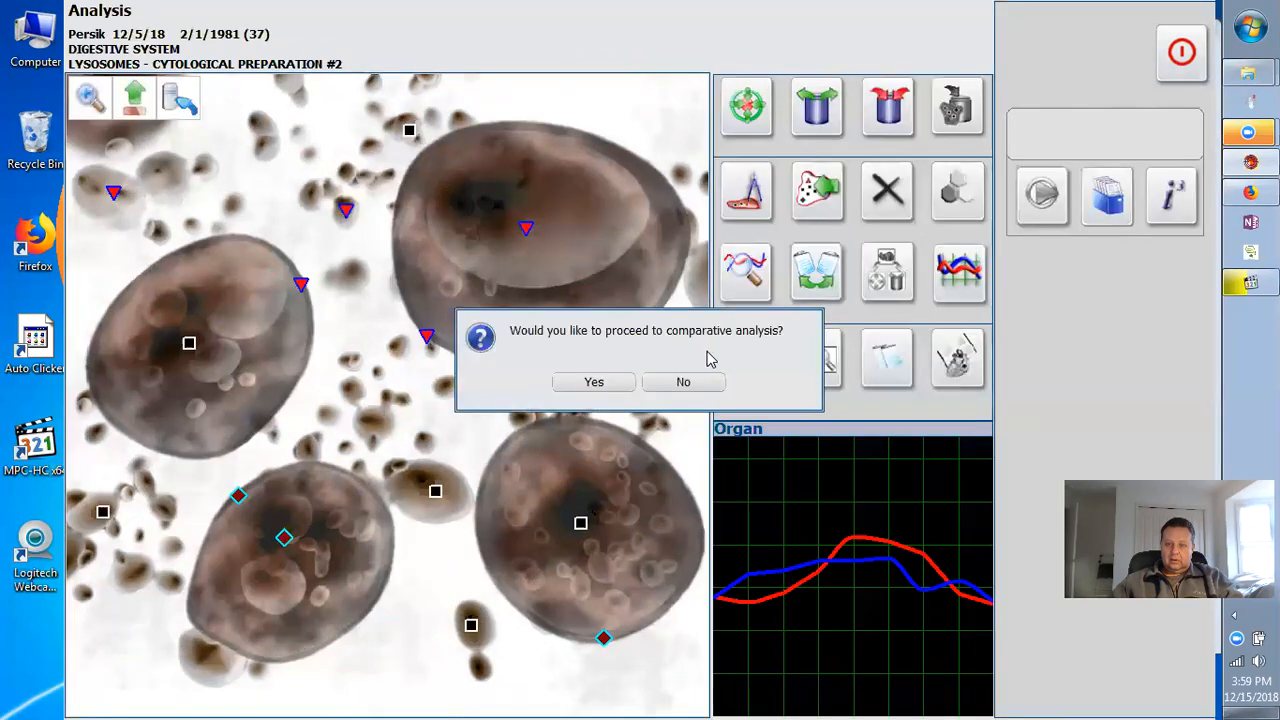
click(690, 382)
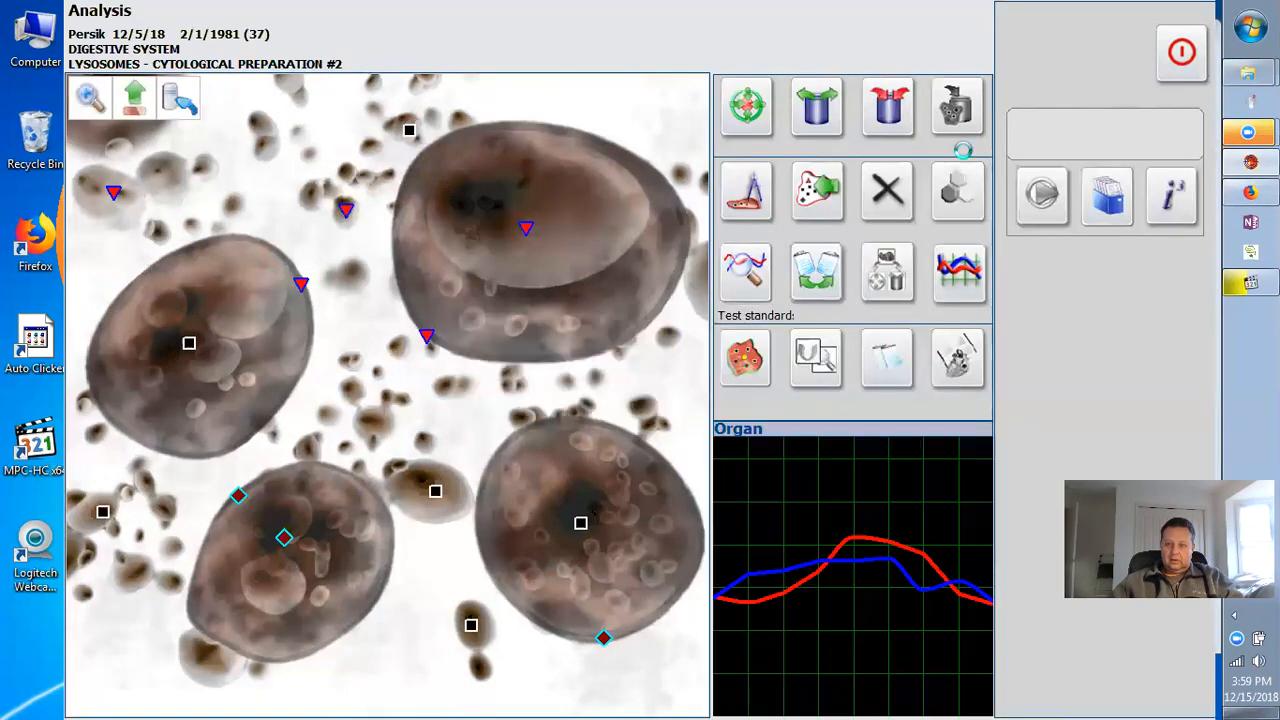
click(1178, 70)
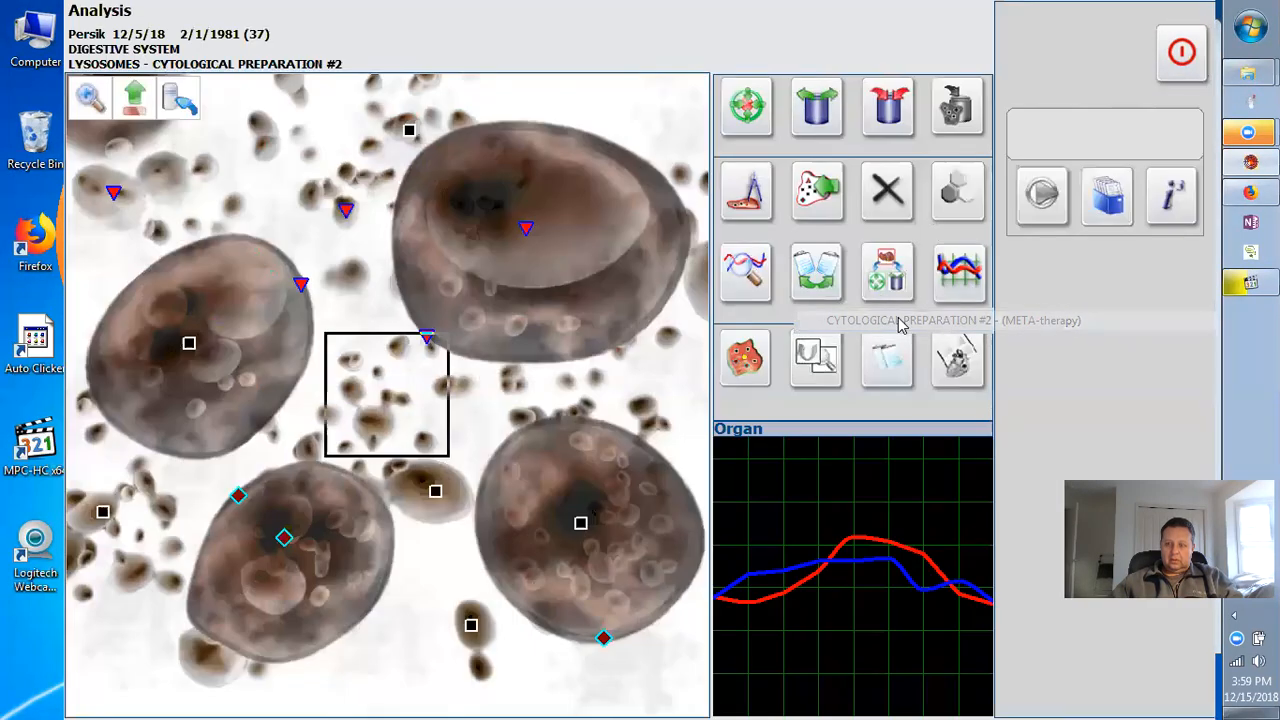
Load the lysosomes' META-therapy result and repeat META-therapy on it, declining comparative analysis and closing the standards list.
click(746, 130)
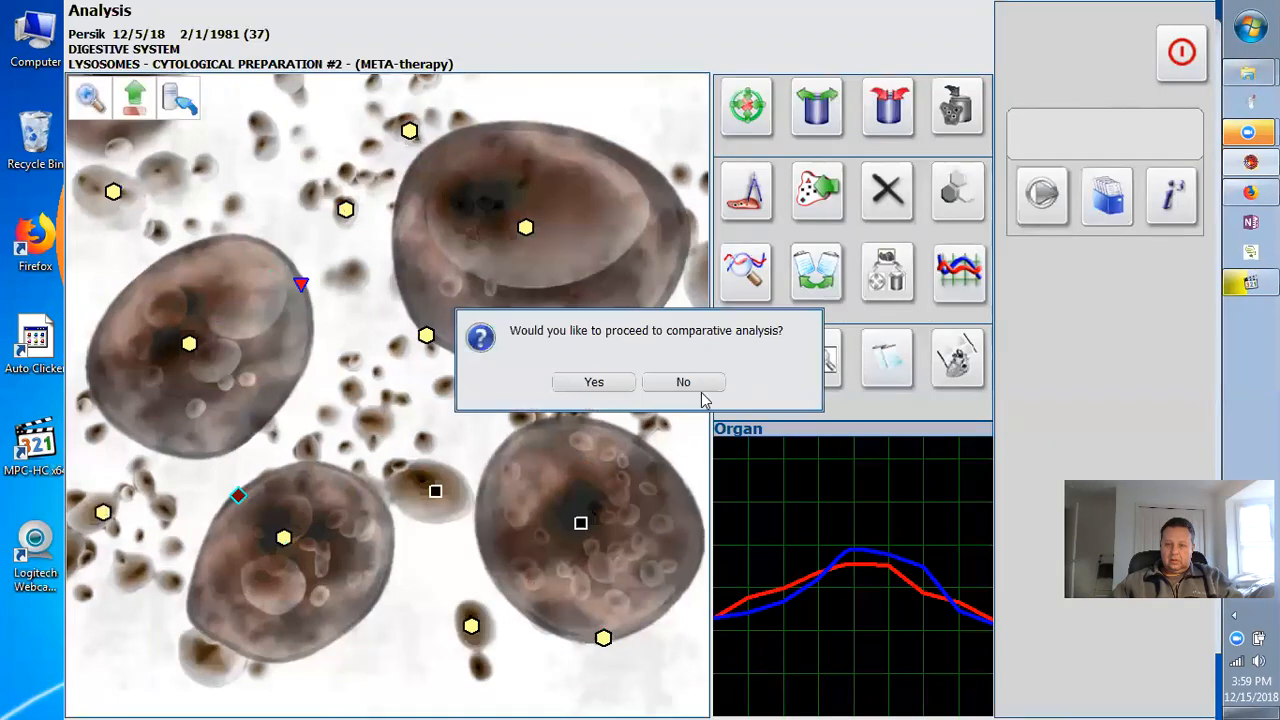
click(686, 383)
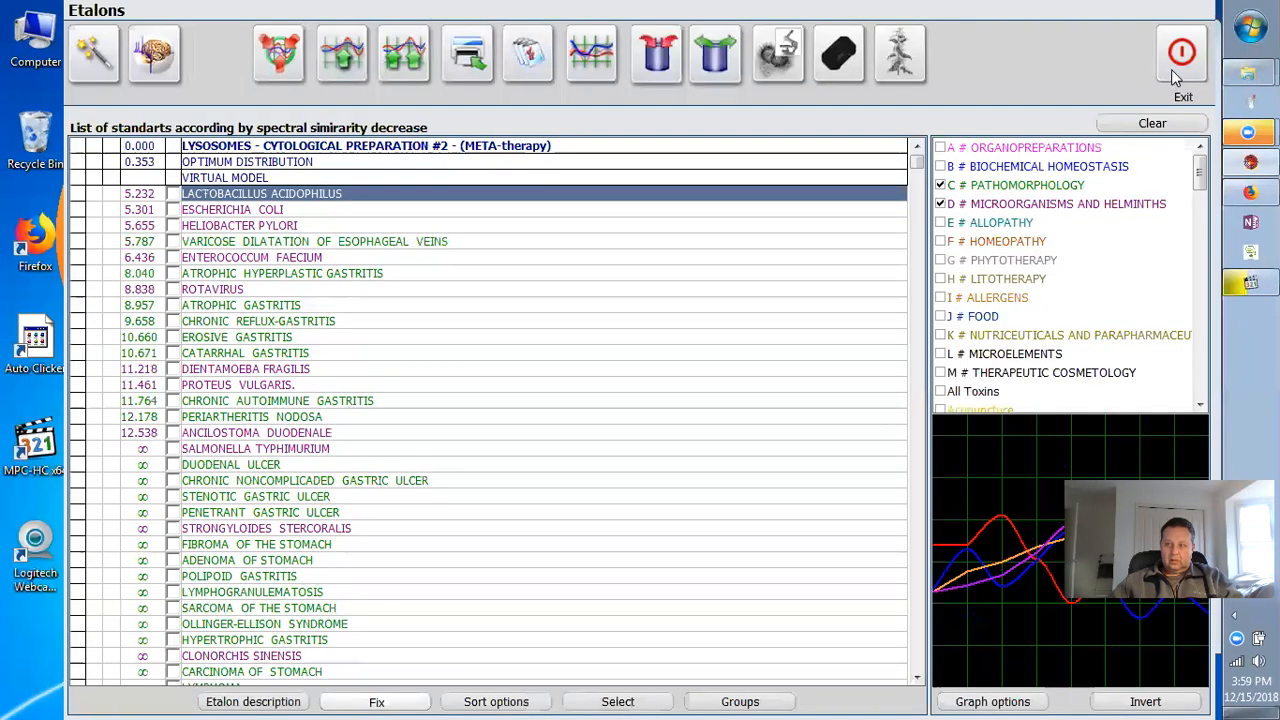
click(1171, 66)
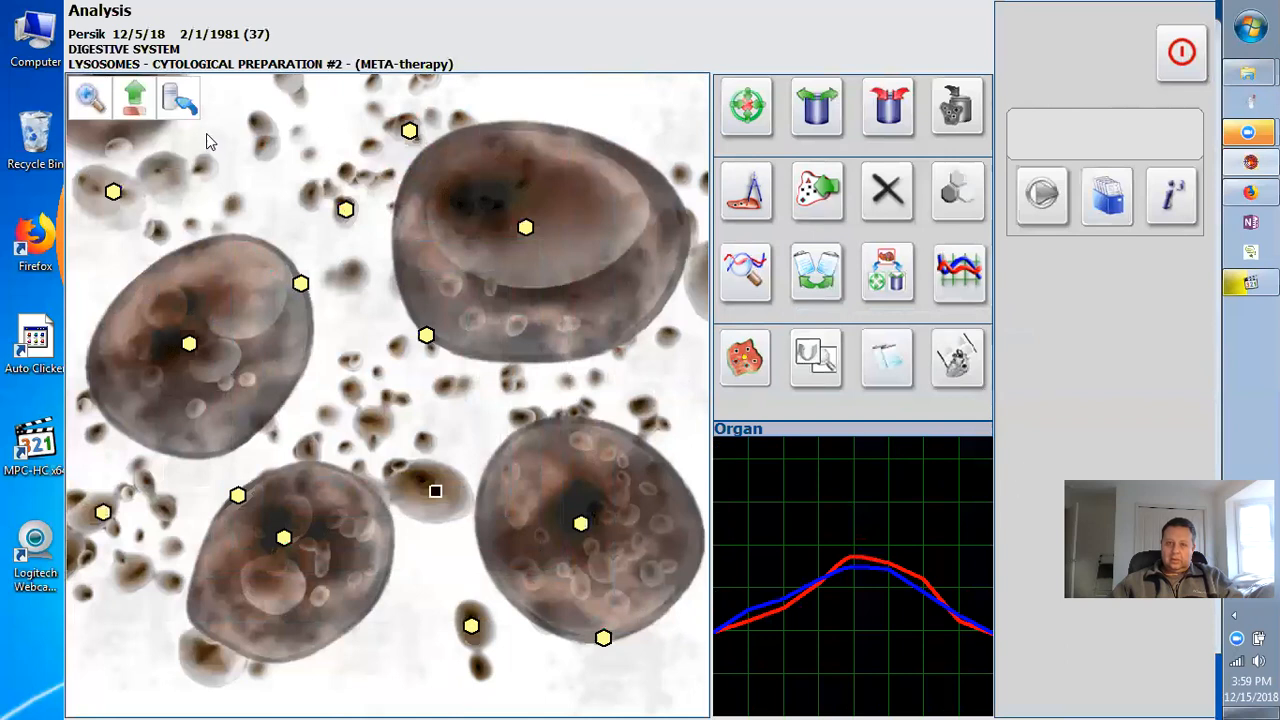
Build a virtual model from only the LITOTHERAPY standards of EPITHELIUM - CYTOLOGICAL PREPARATION #1 and run lithotherapy with GARNET.
click(140, 105)
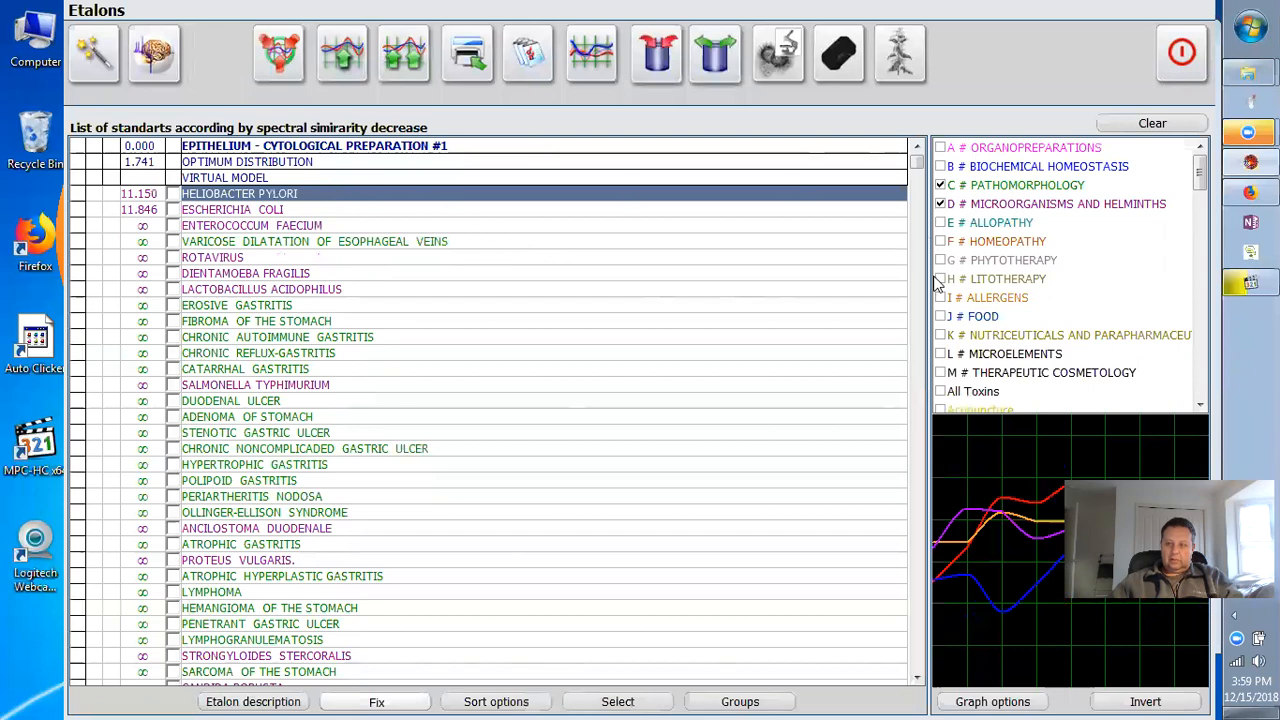
click(940, 279)
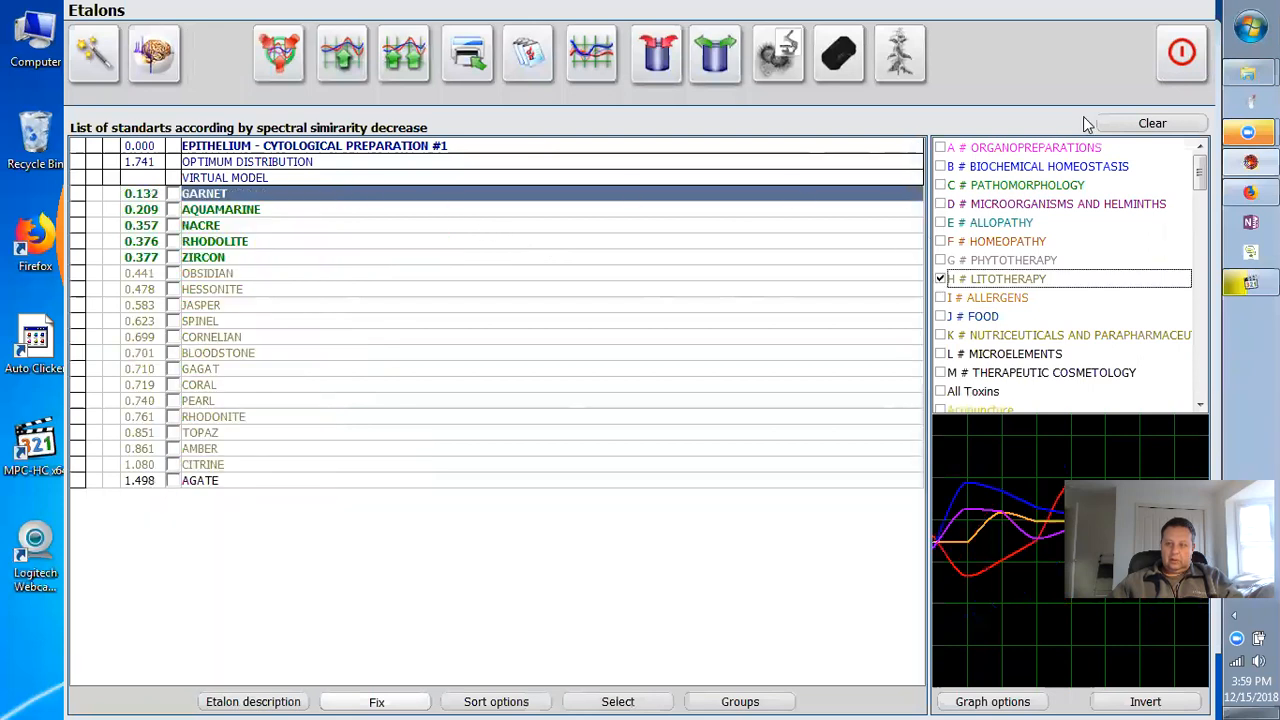
click(680, 58)
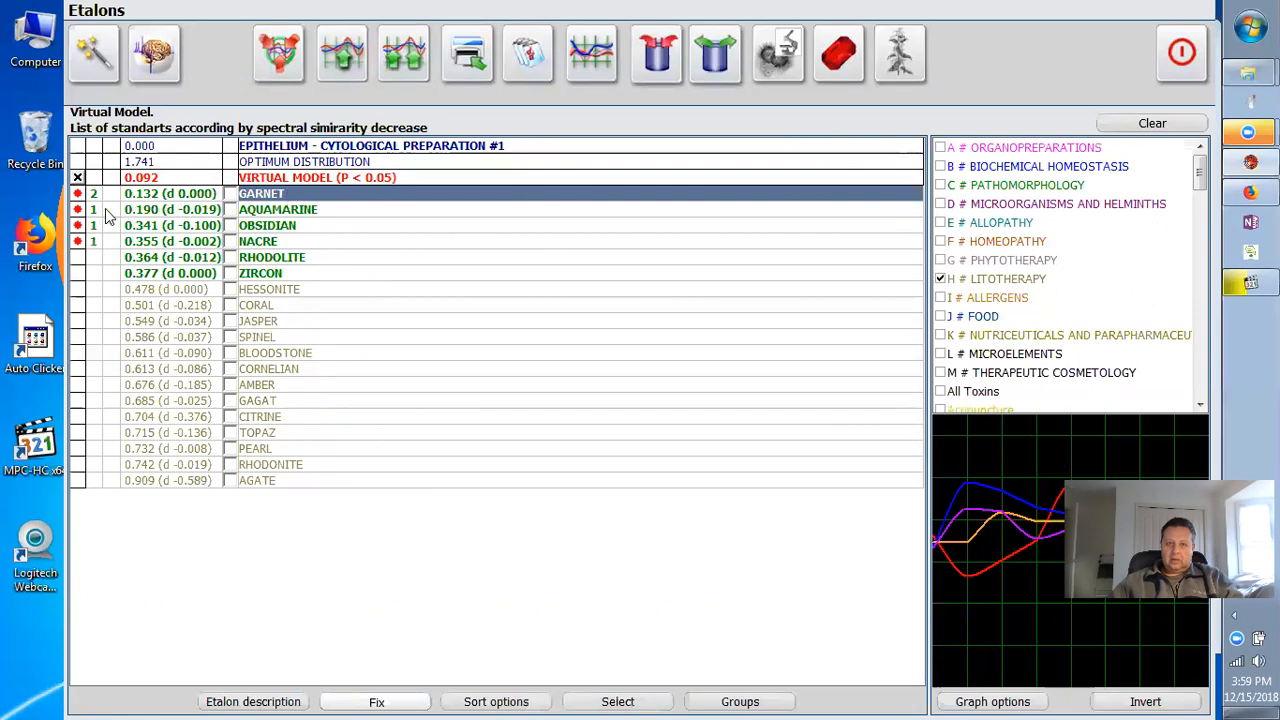
click(828, 76)
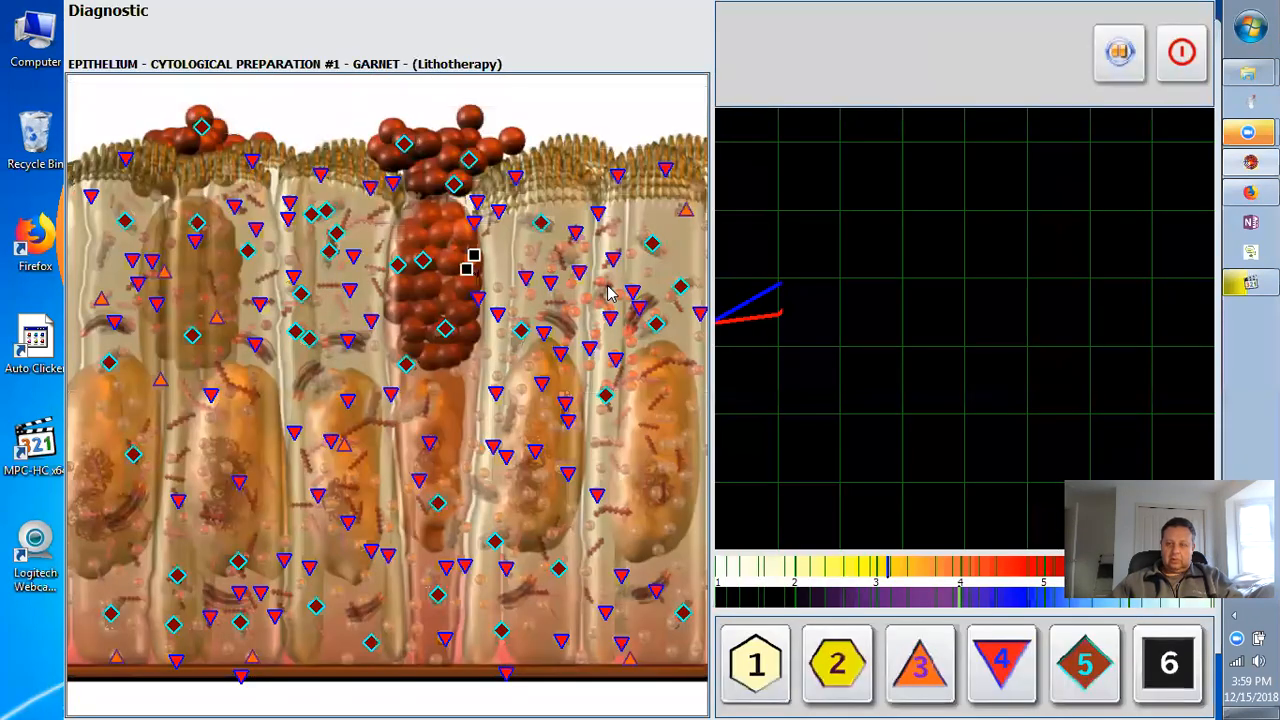
click(880, 64)
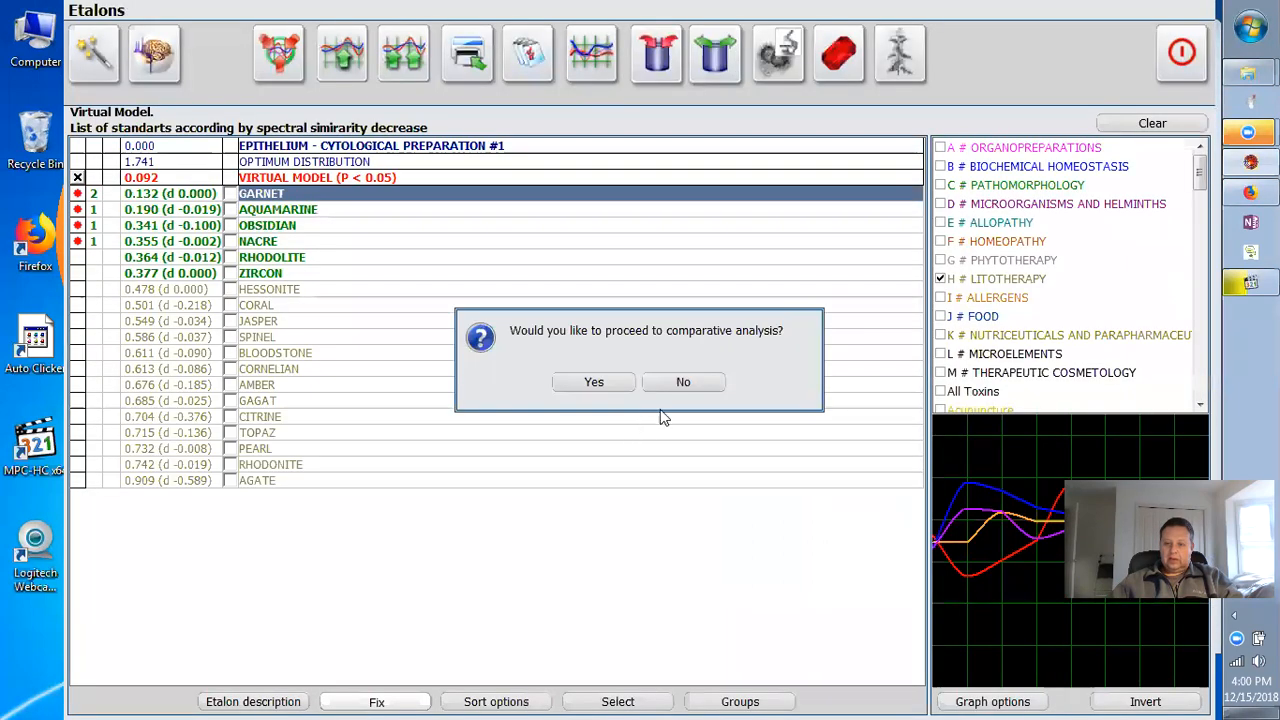
Finish the GARNET lithotherapy without comparative analysis, close the standards list and load the second META-therapy result of CYTOLOGICAL PREPARATION #1.
click(683, 387)
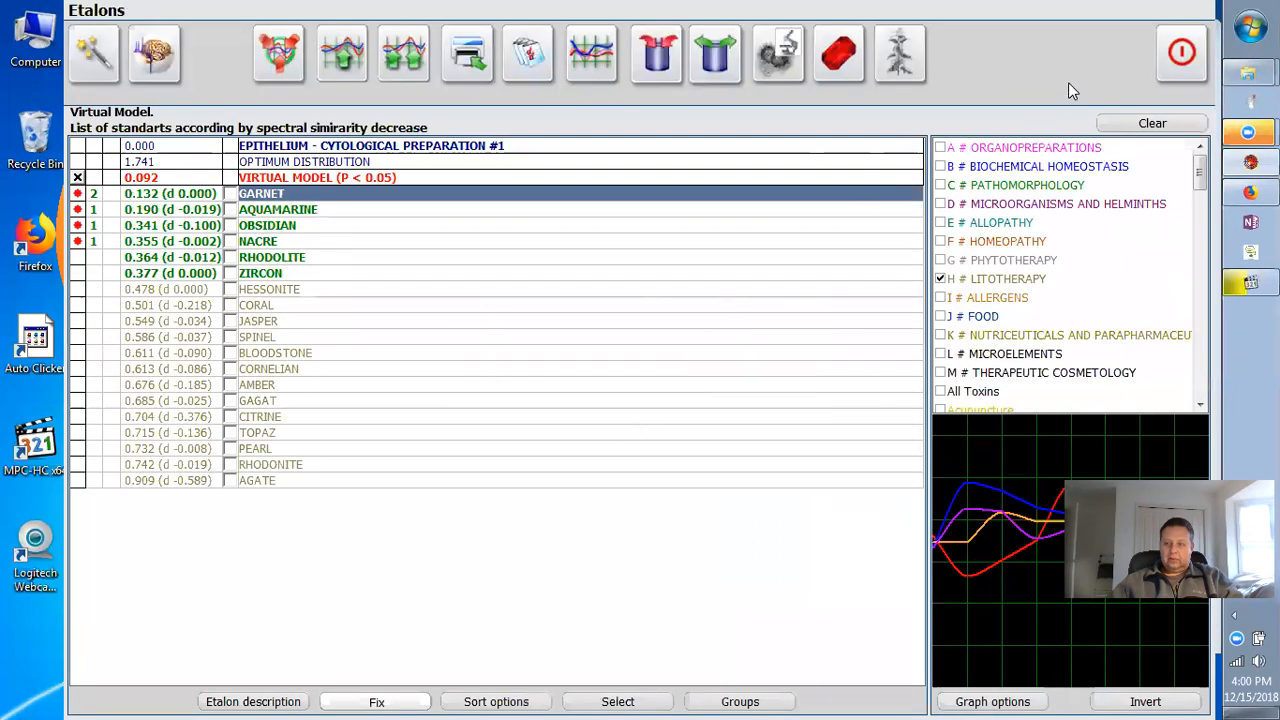
click(1177, 69)
click(937, 290)
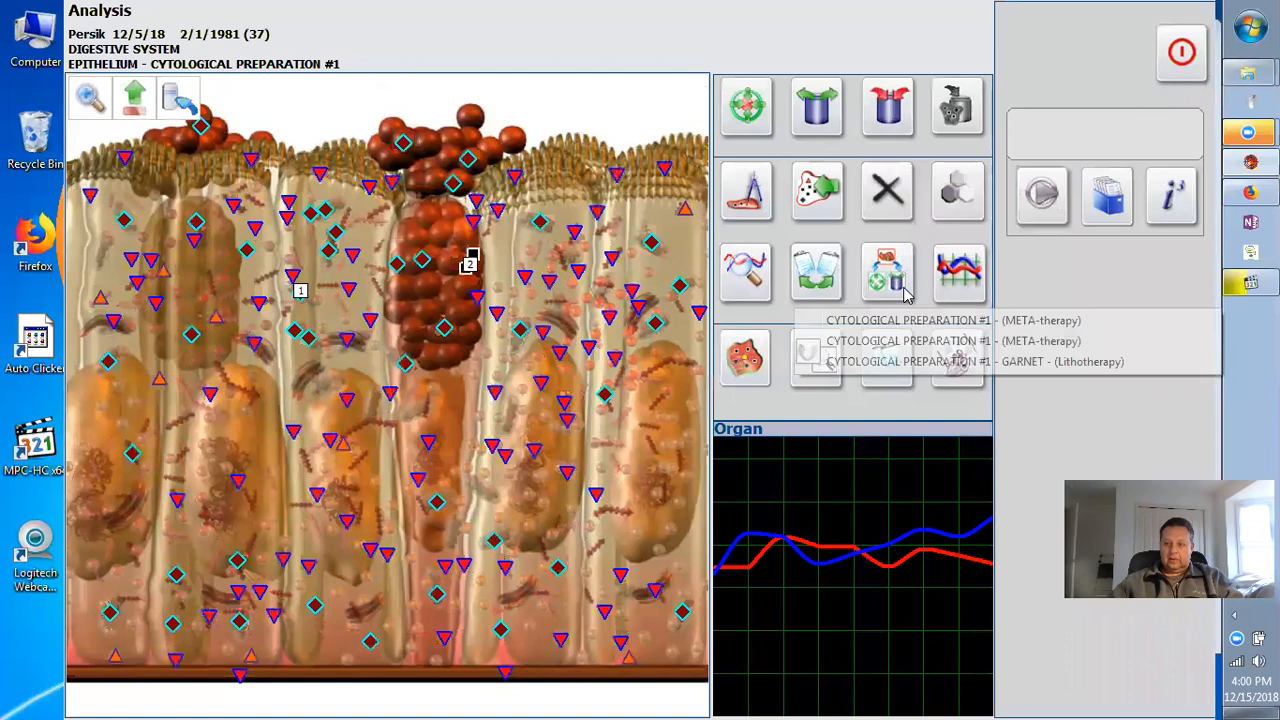
click(1010, 342)
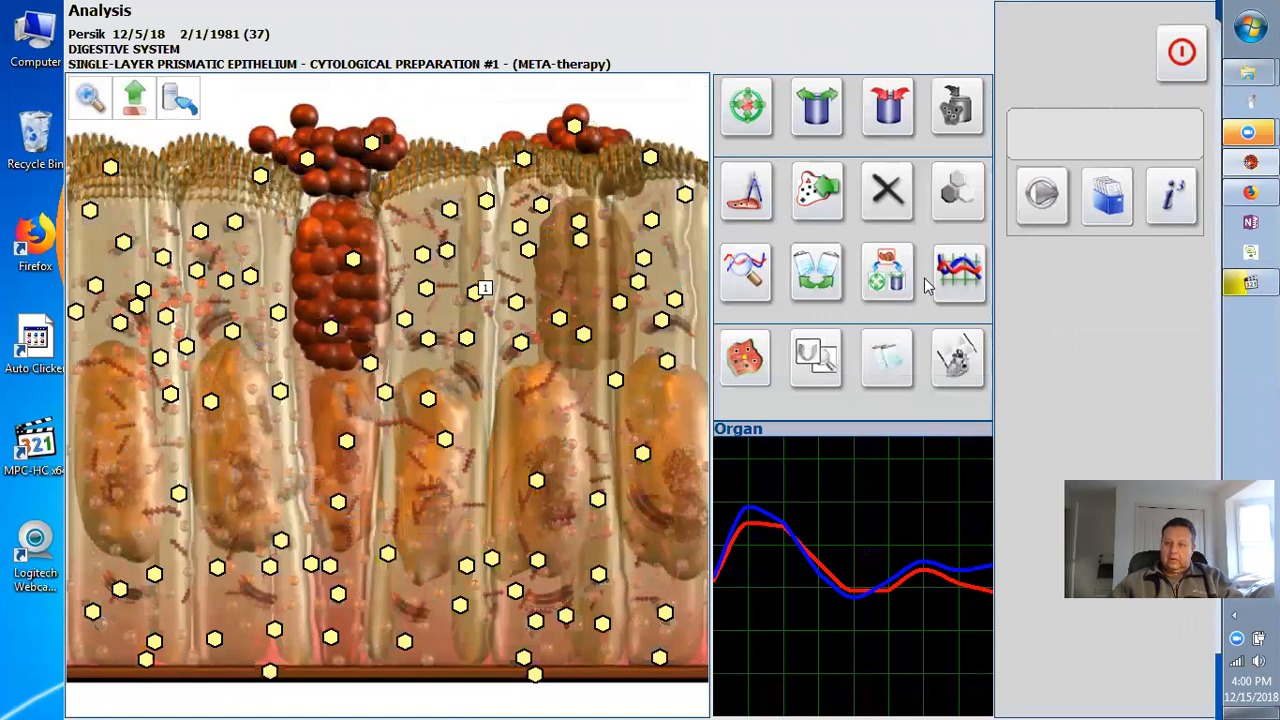
Review the META-therapy results listed for CYTOLOGICAL PREPARATION #1, going back up to the untreated EPITHELIUM preparation each time.
click(932, 288)
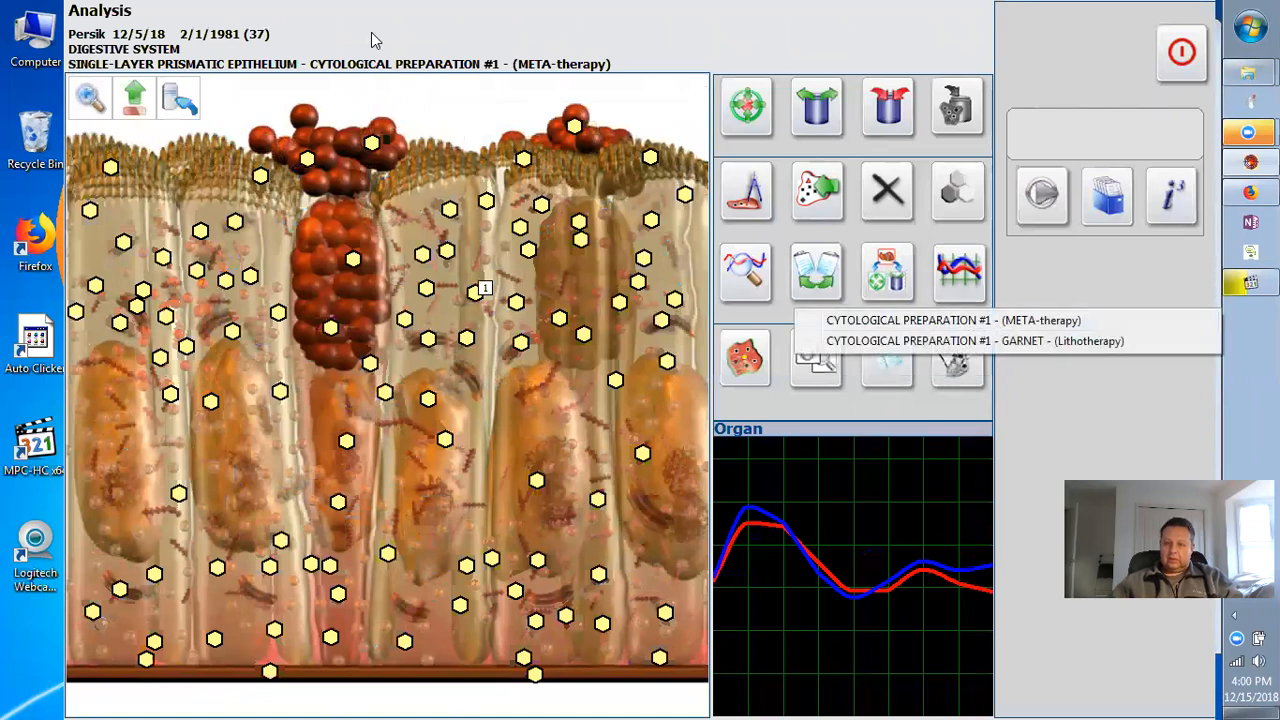
click(137, 100)
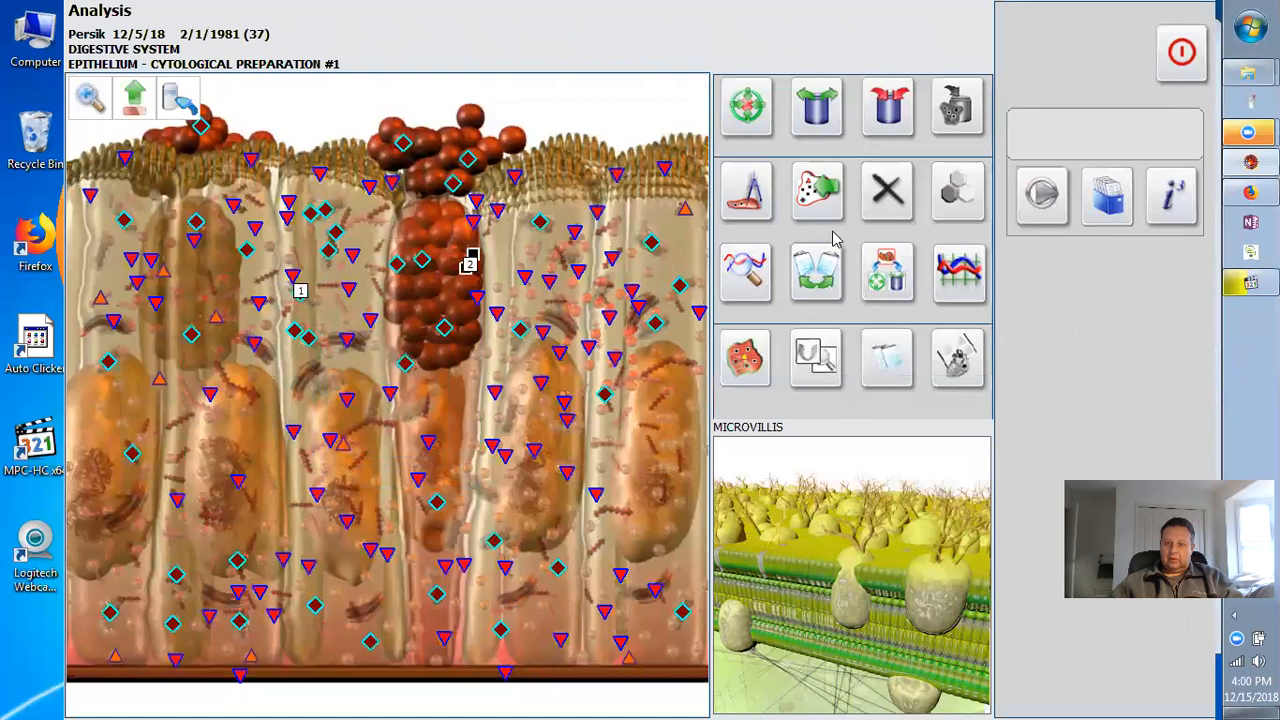
click(948, 292)
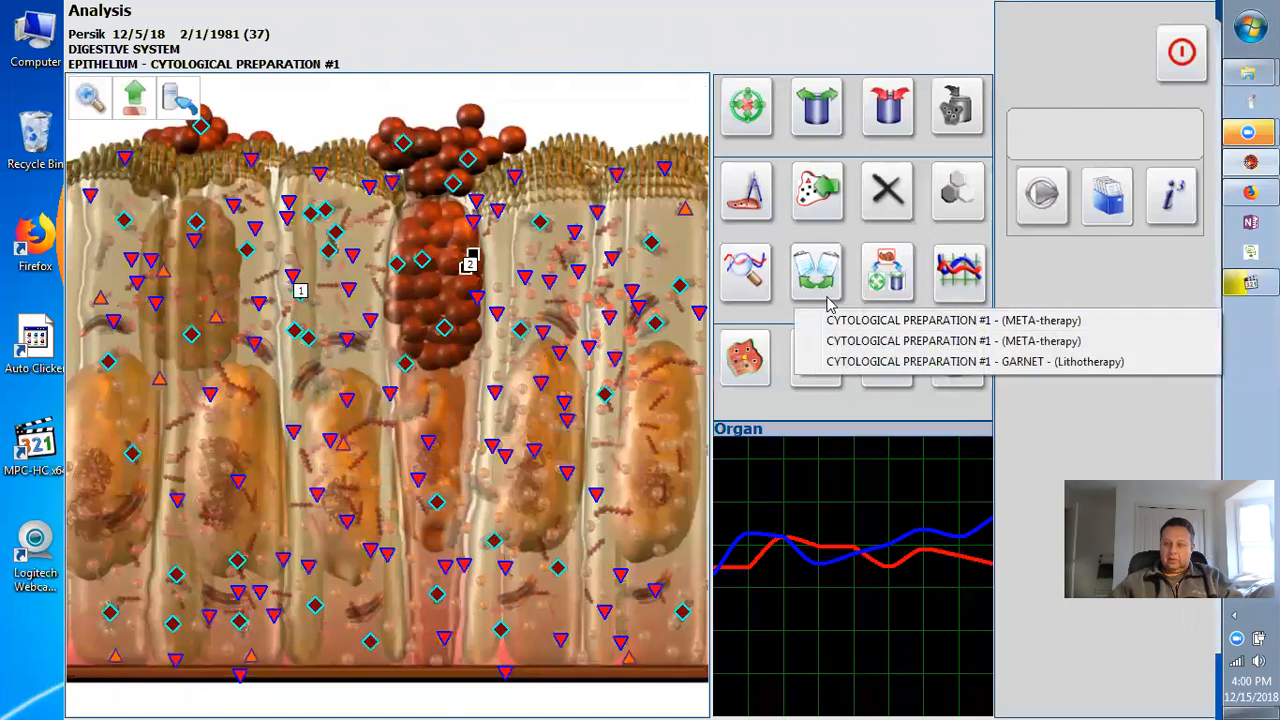
click(1018, 340)
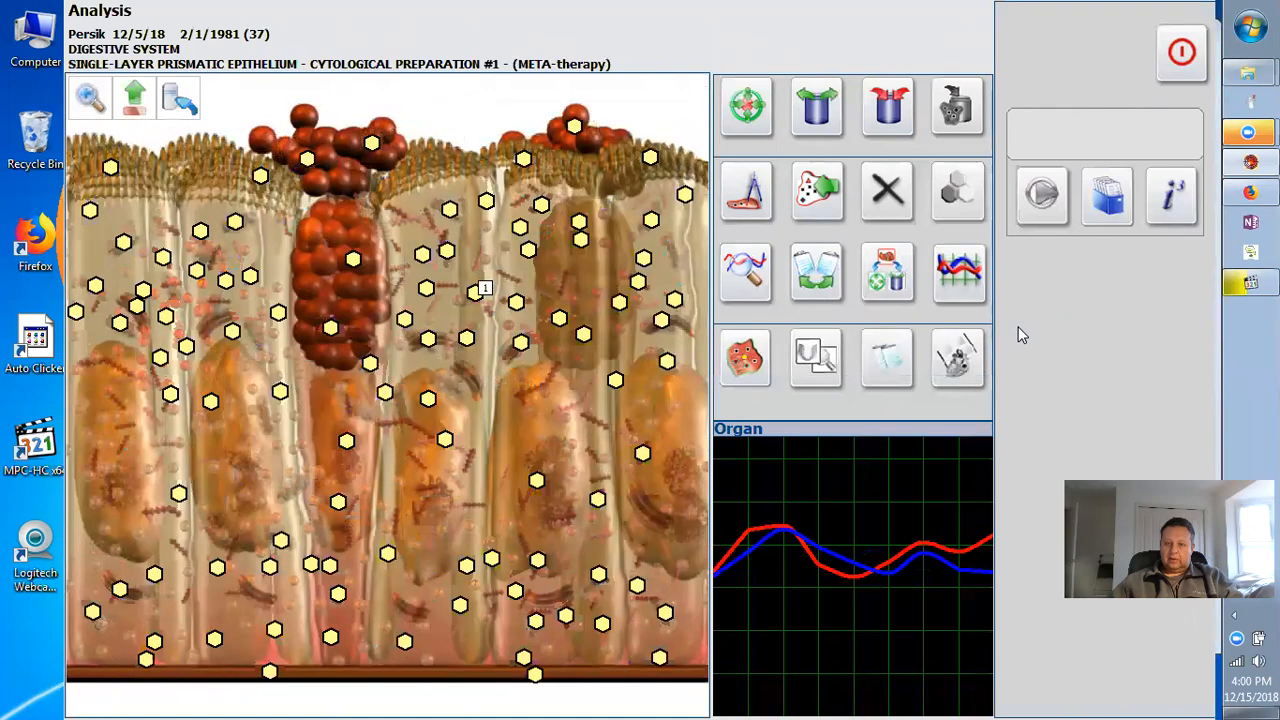
click(137, 97)
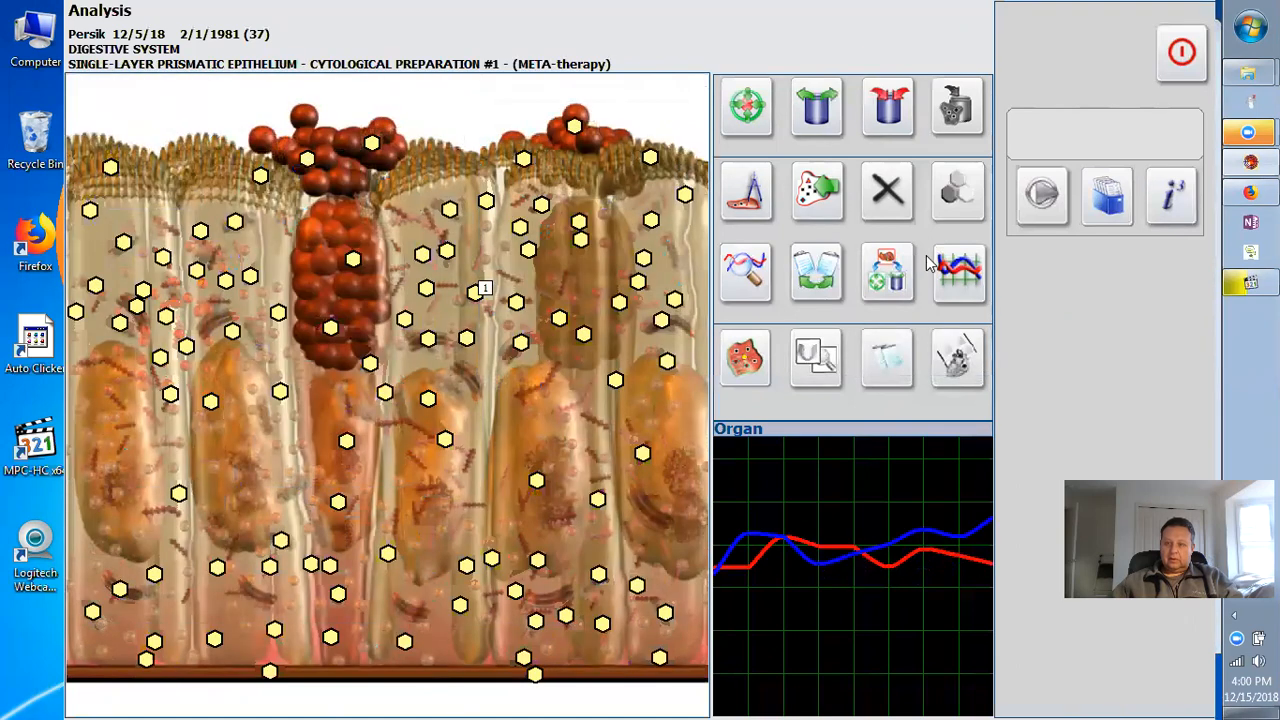
click(950, 285)
click(937, 343)
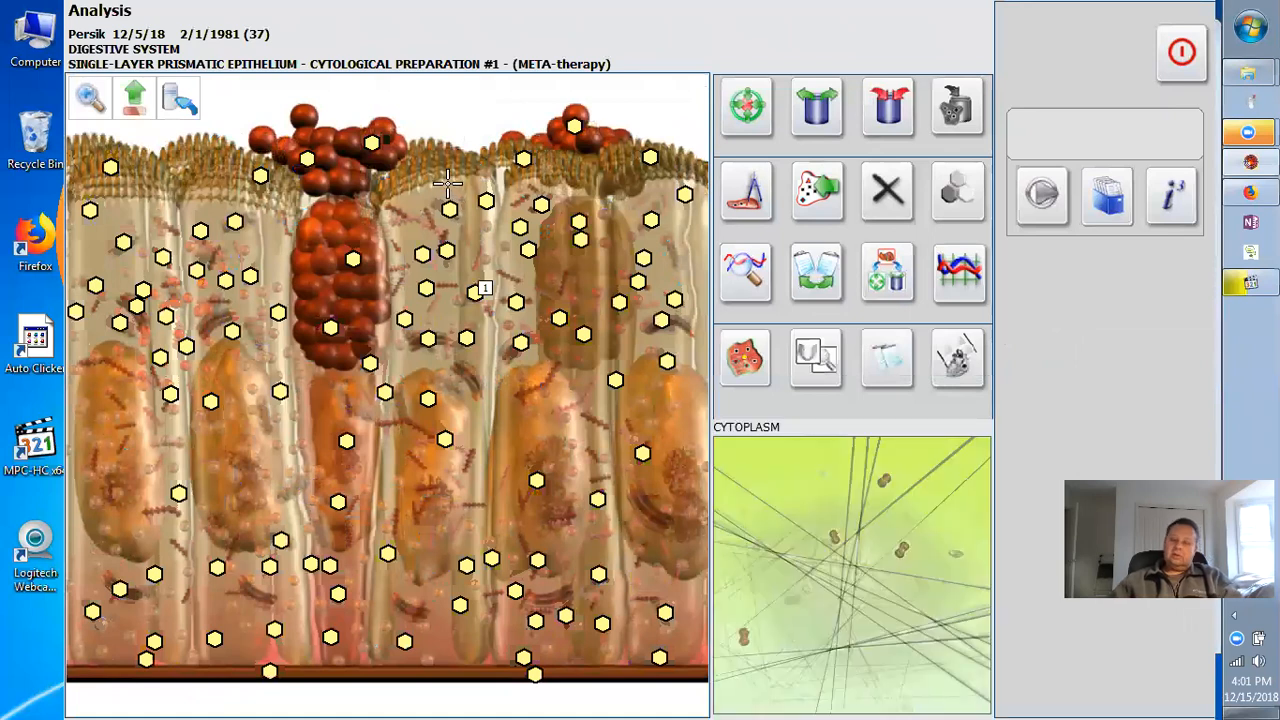
click(137, 100)
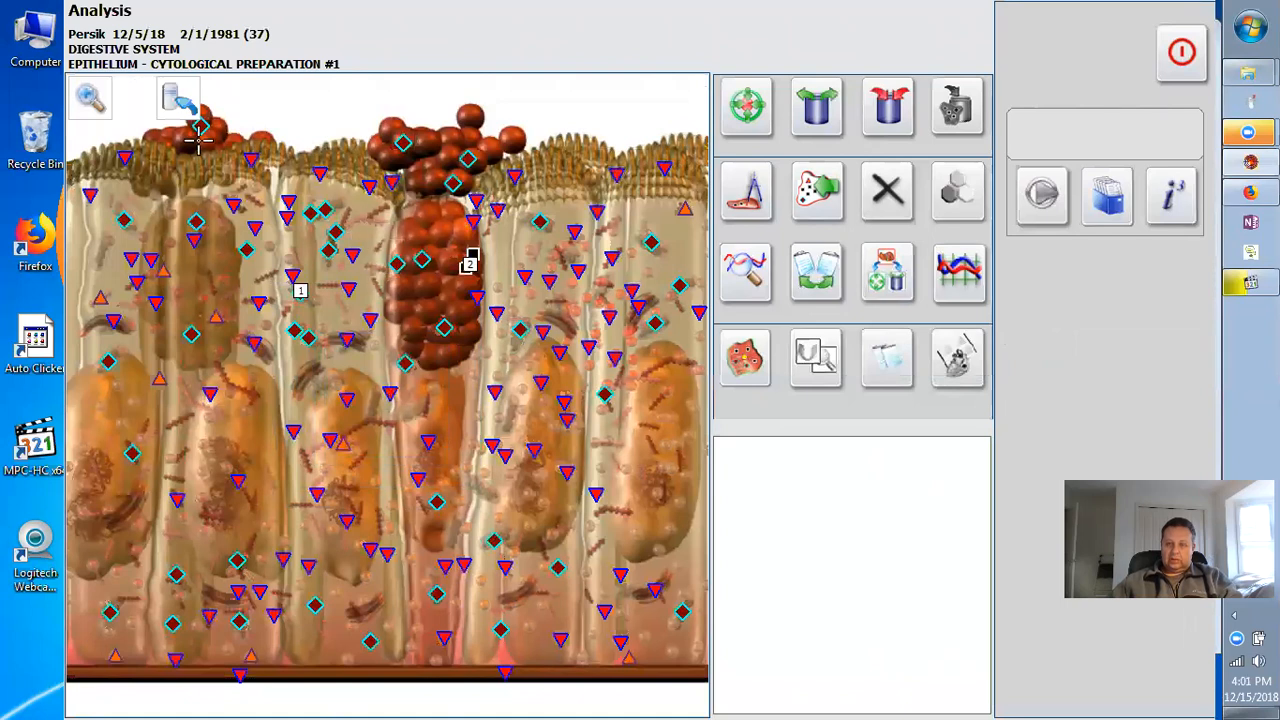
Run META-therapy on the epithelium's GARNET (Lithotherapy) result, declining comparative analysis, and load the newest META-therapy result.
click(817, 357)
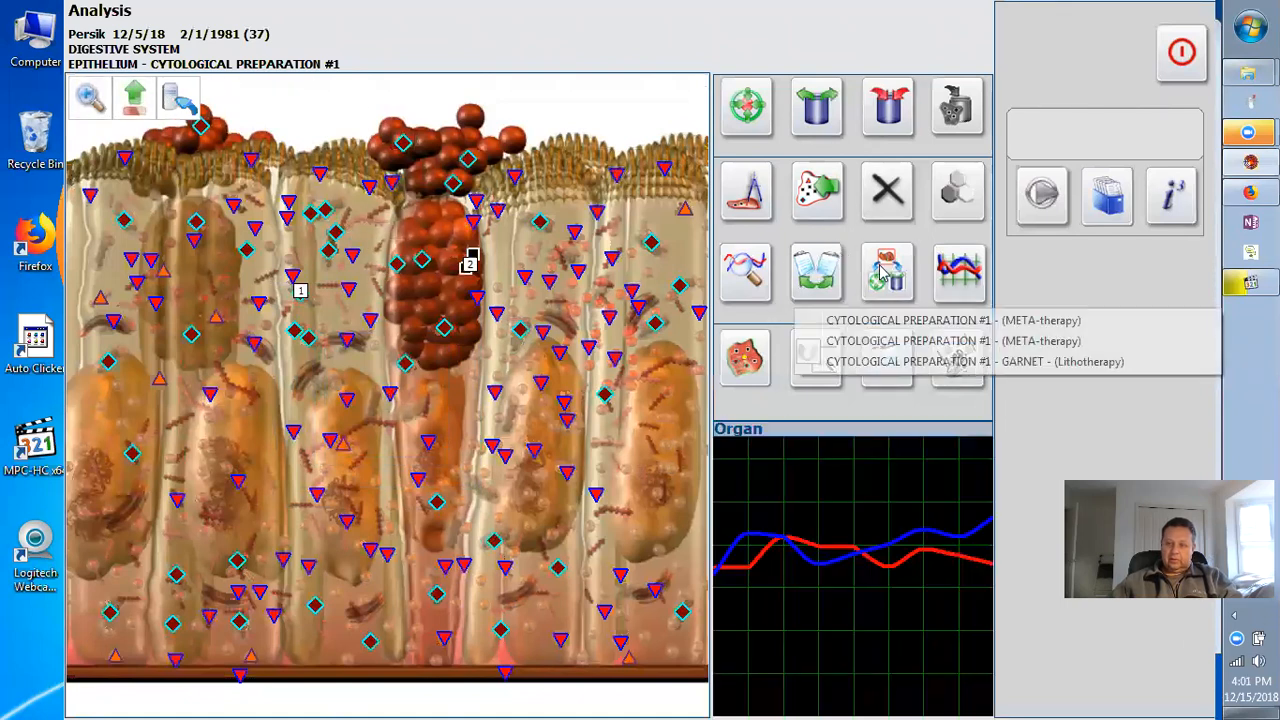
click(921, 362)
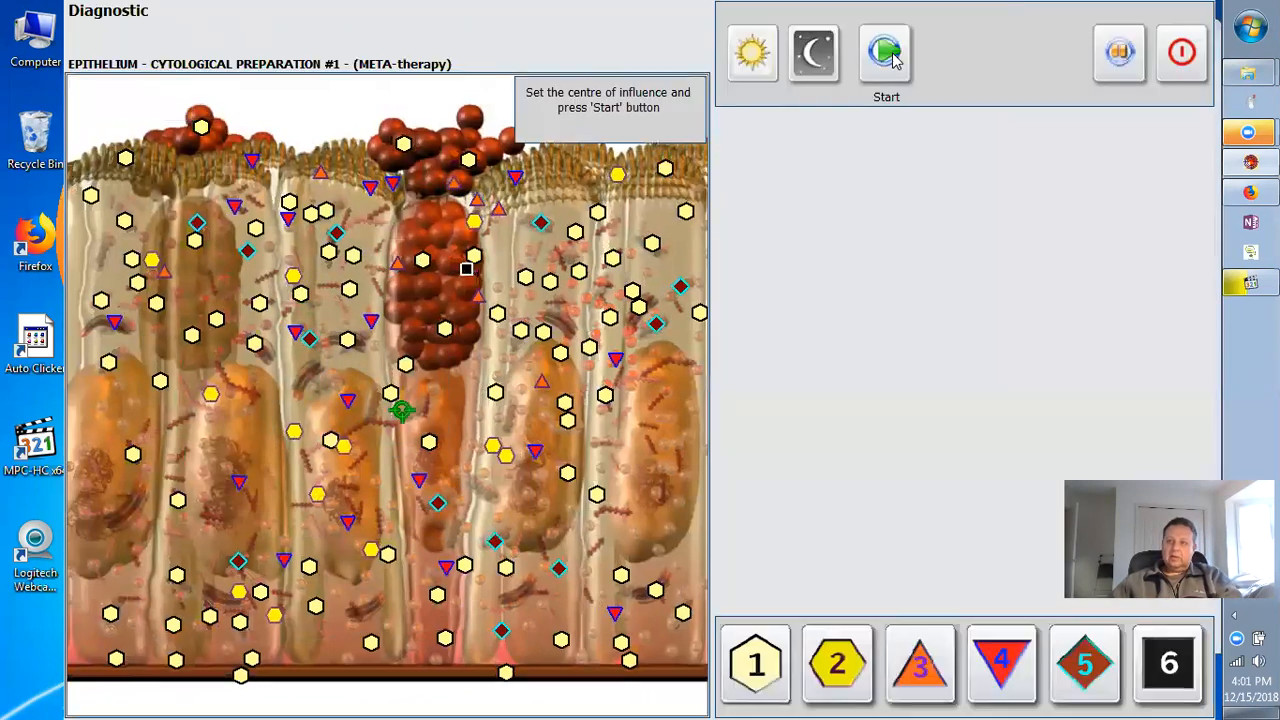
click(894, 60)
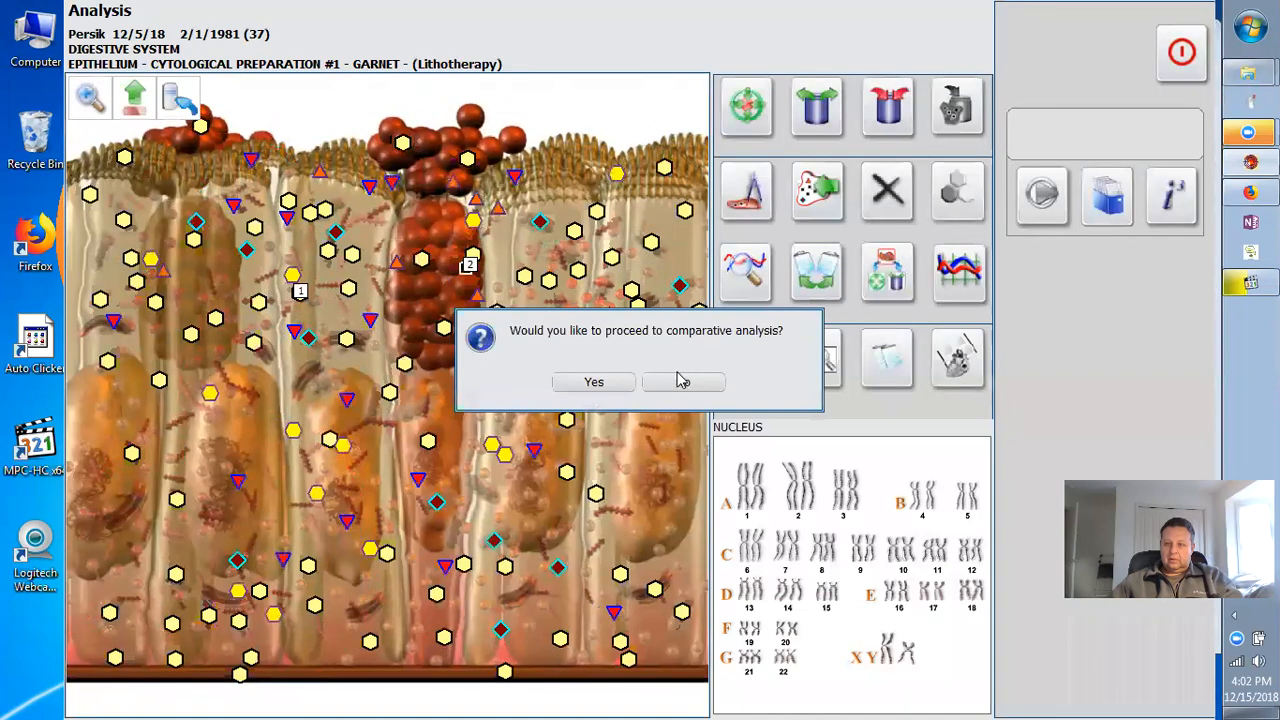
click(676, 381)
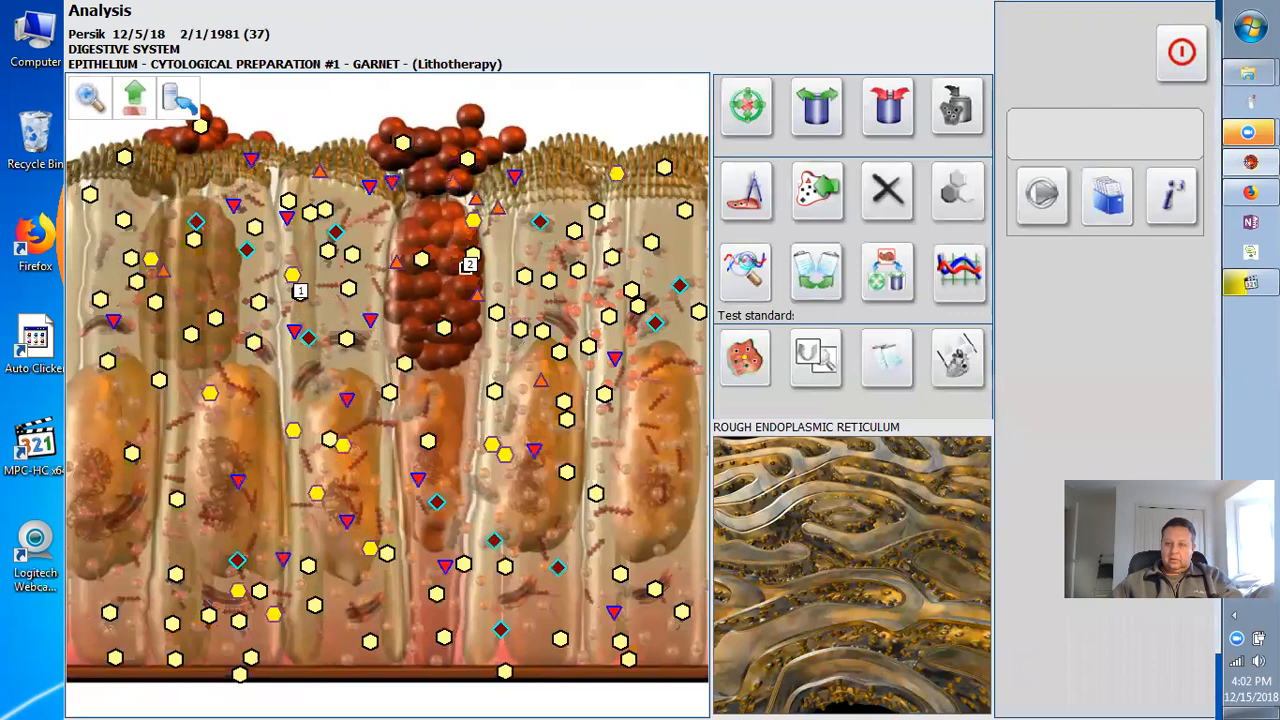
click(1190, 78)
click(892, 264)
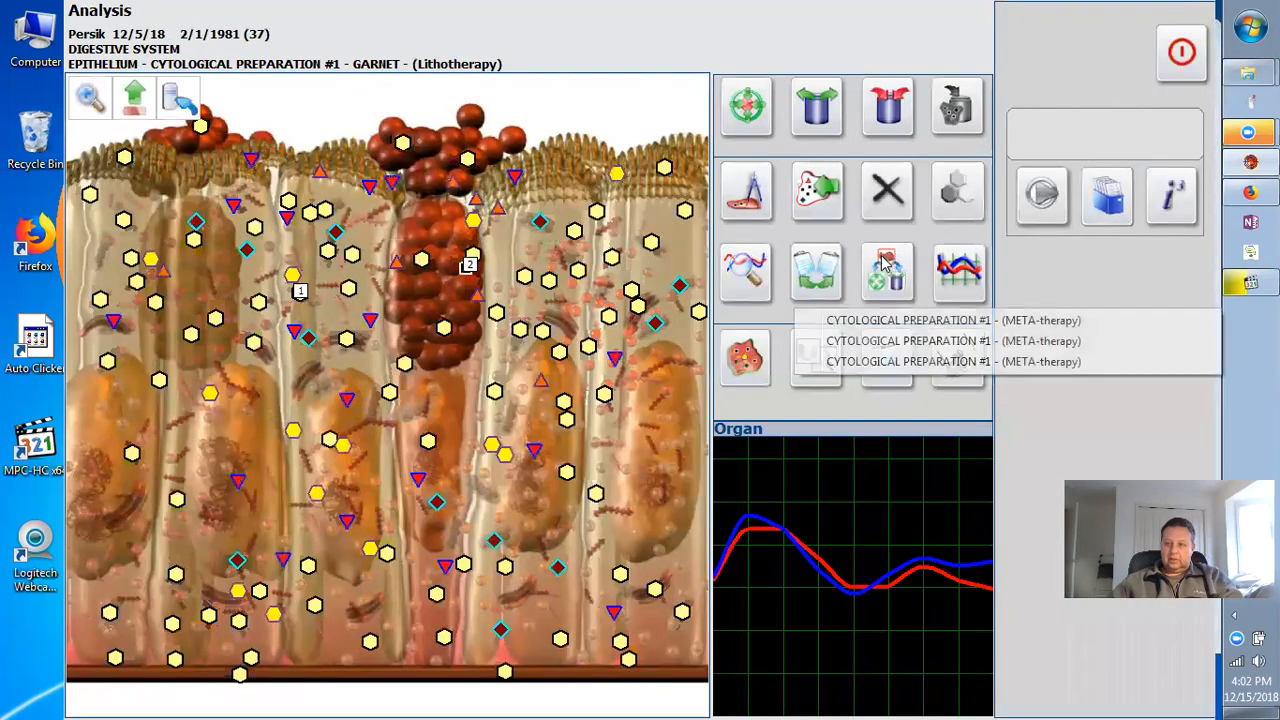
click(1037, 362)
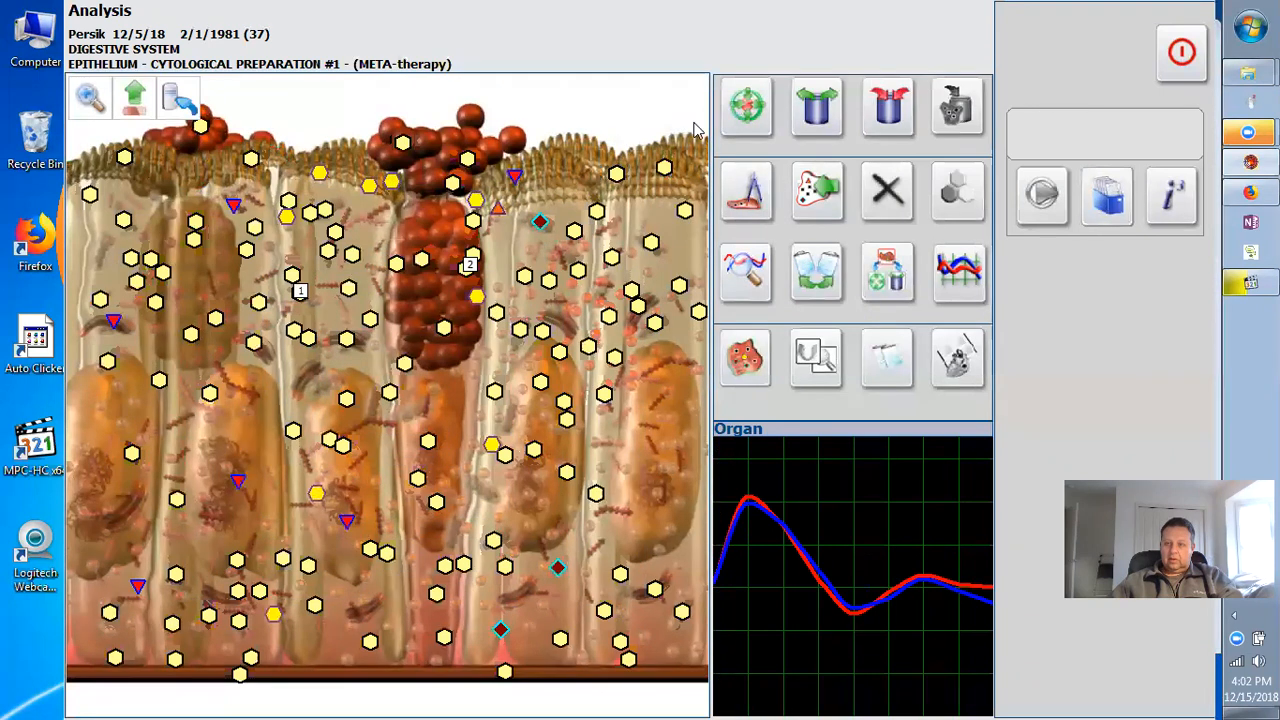
Repeat META-therapy with the centre of influence on the brush border and other marked areas, skip comparative analysis and load the newest result.
click(745, 104)
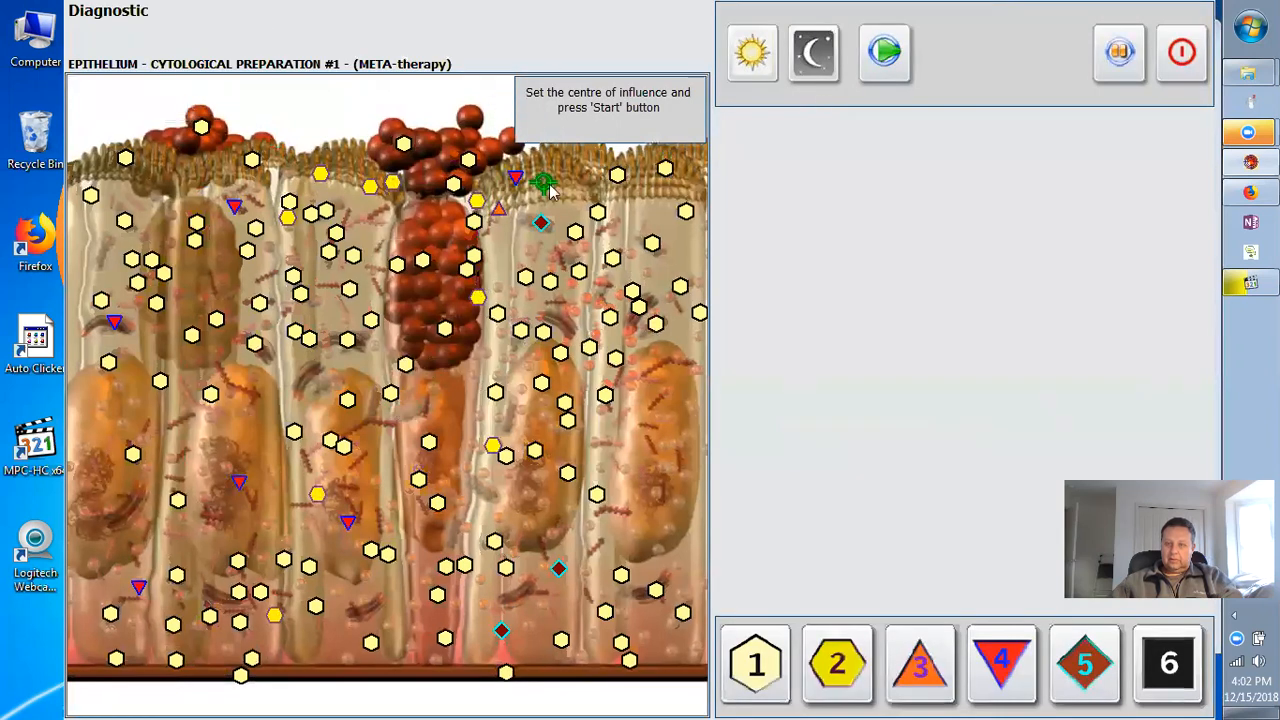
click(873, 78)
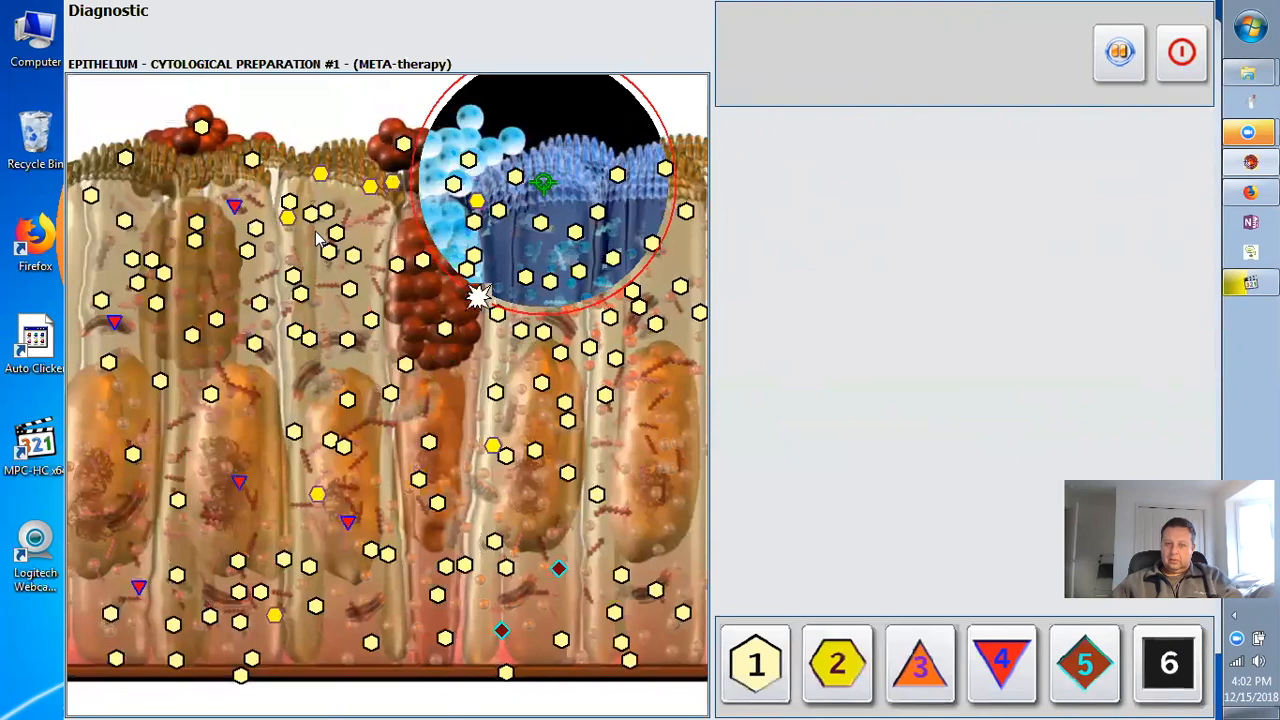
click(349, 240)
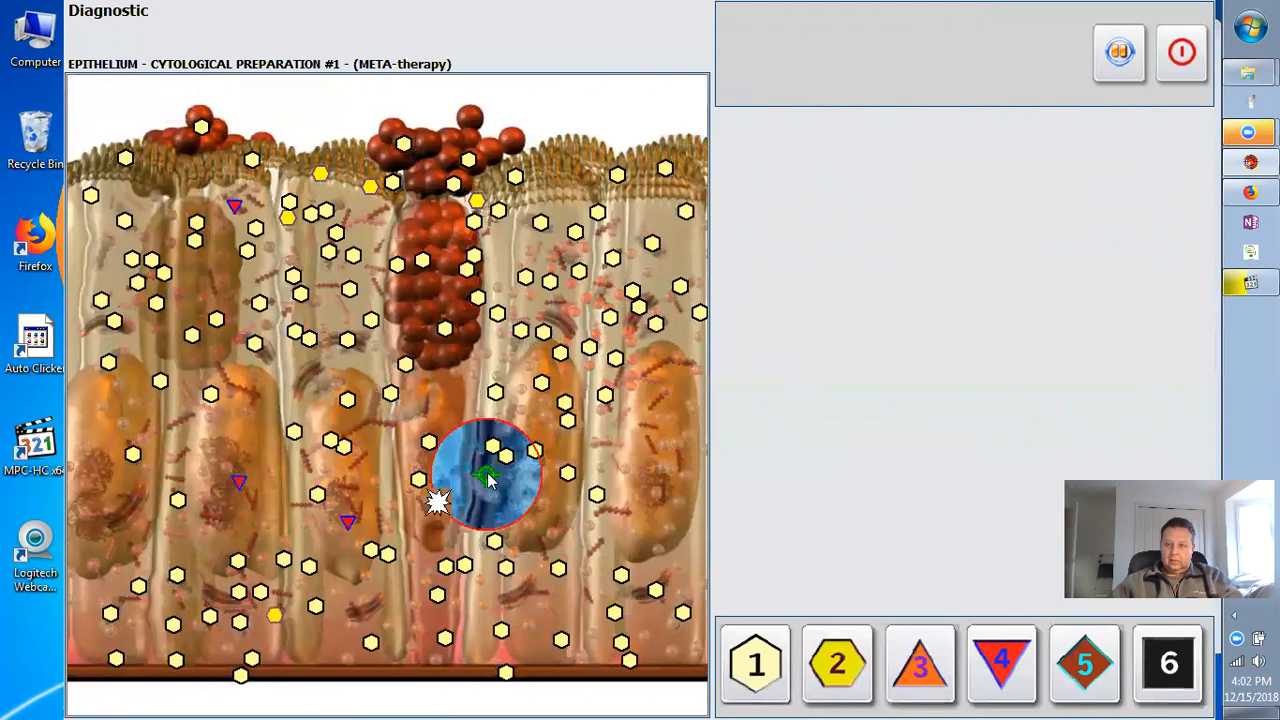
click(1117, 52)
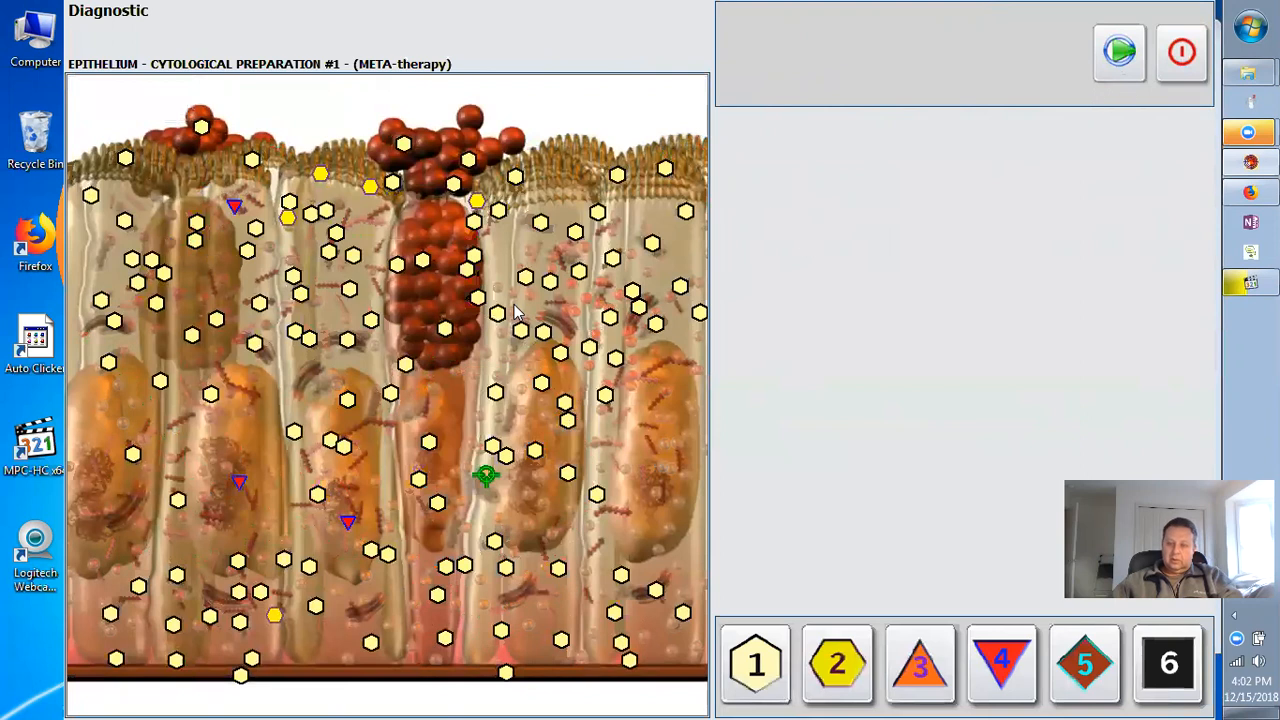
click(686, 384)
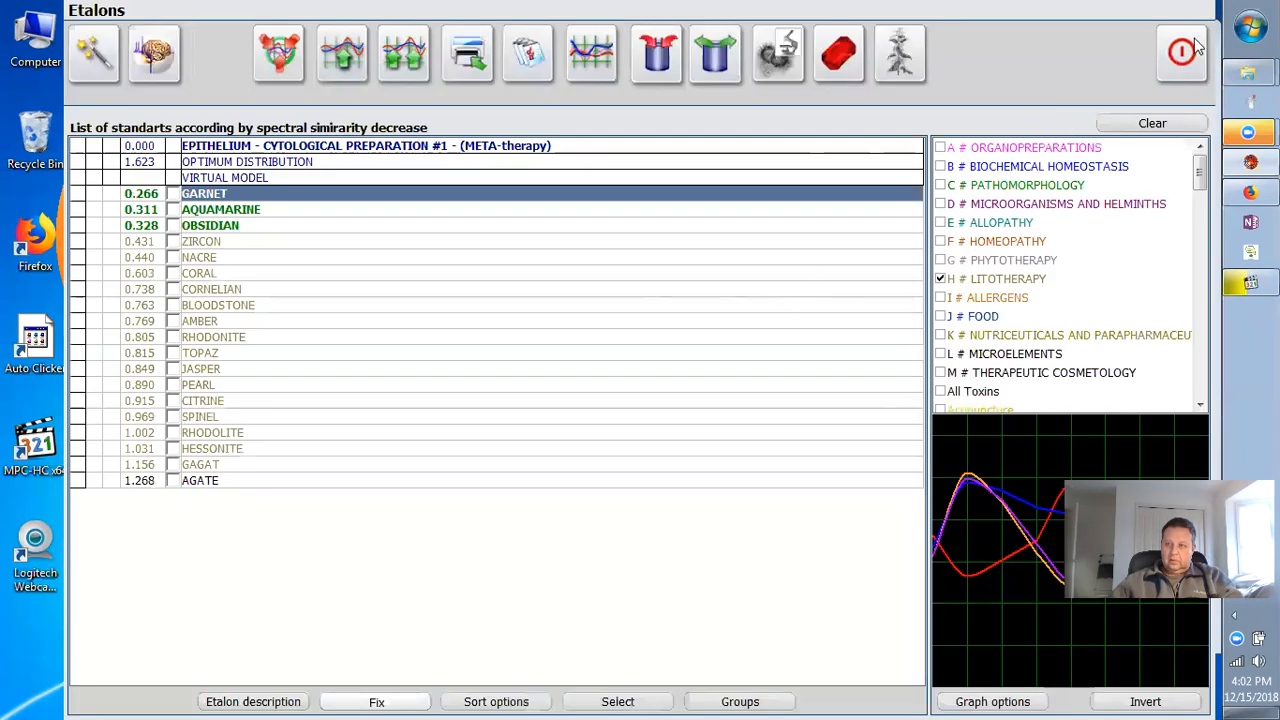
click(1195, 48)
click(910, 267)
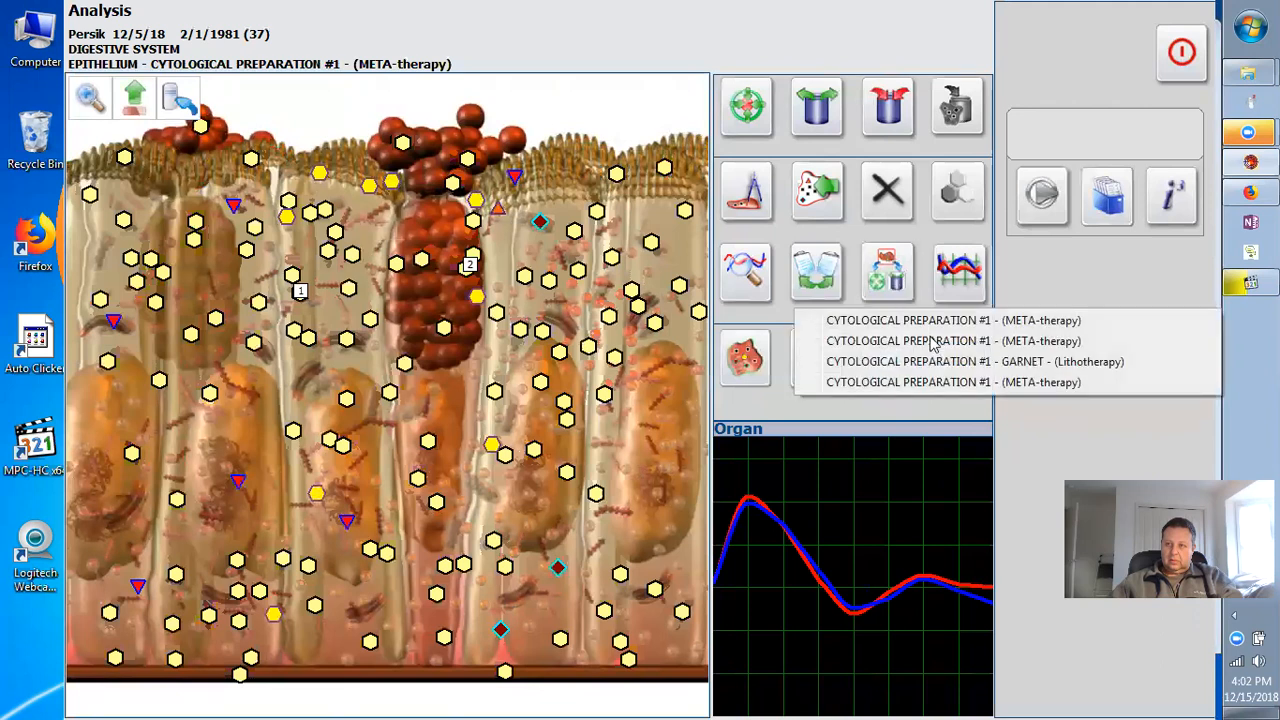
click(993, 383)
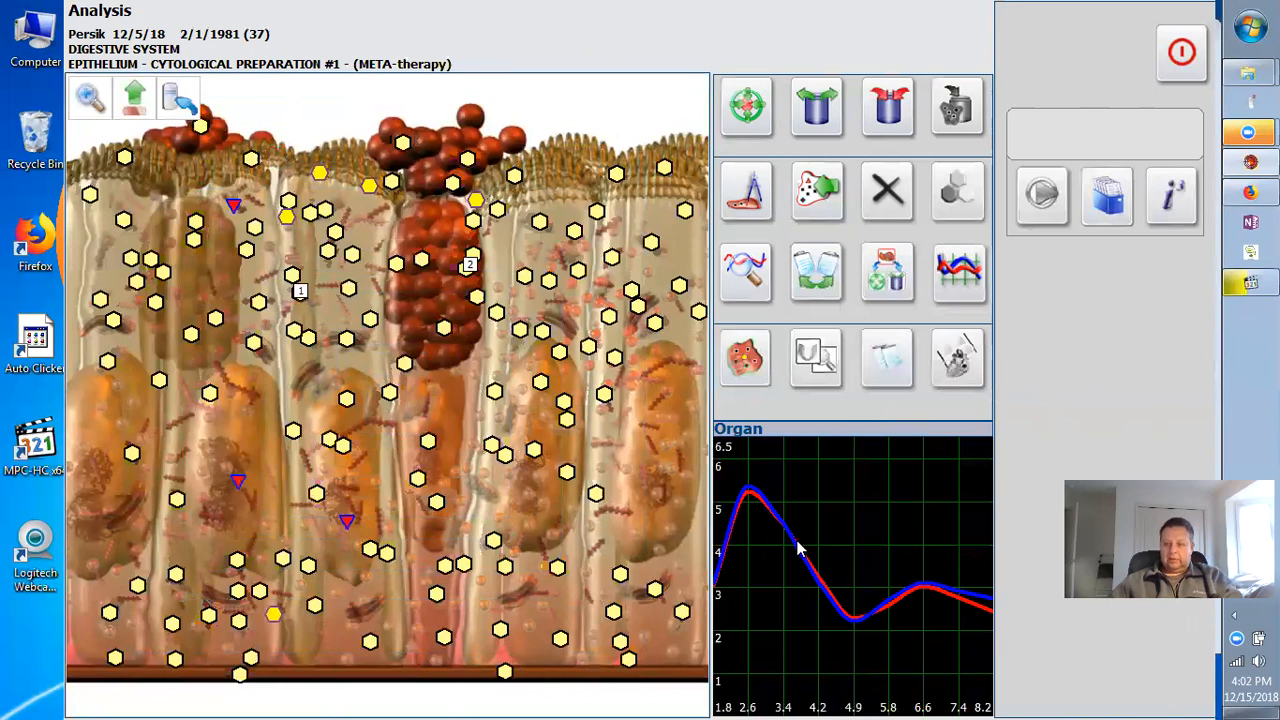
Run another META-therapy aimed at the level 4 points in the lower epithelial cells, decline comparative analysis and load its result.
click(757, 110)
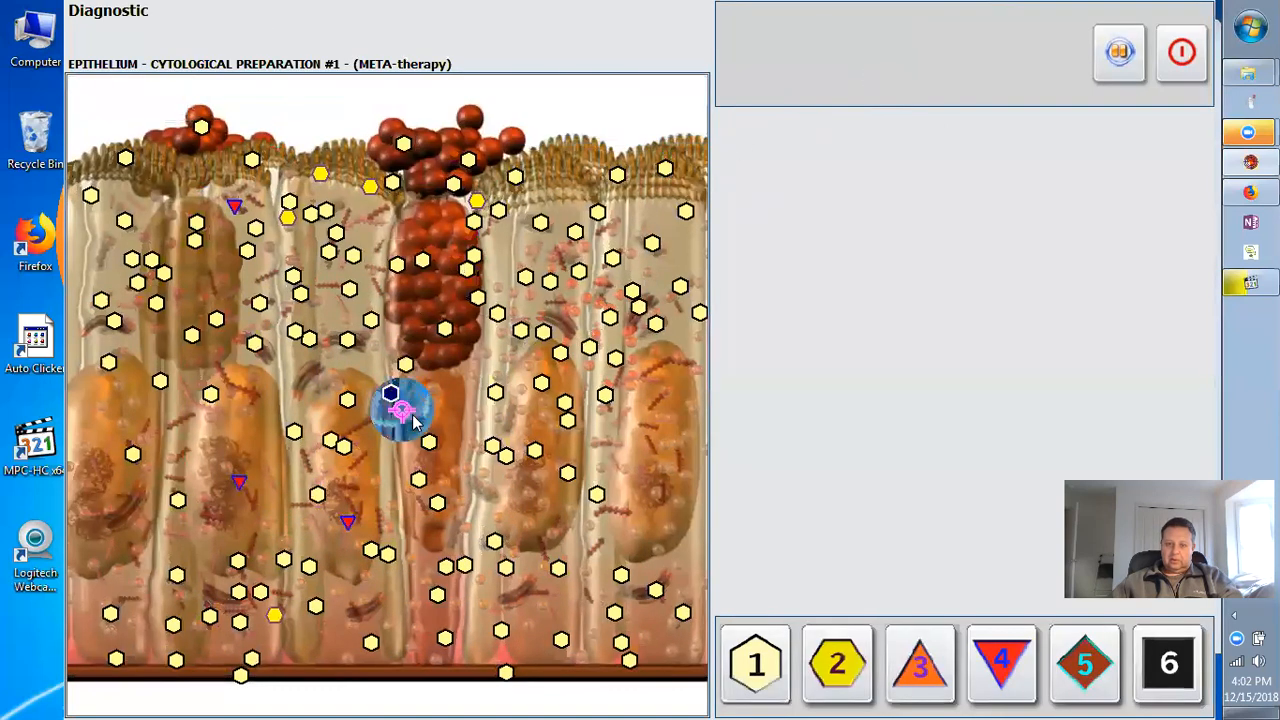
drag(400, 410, 316, 460)
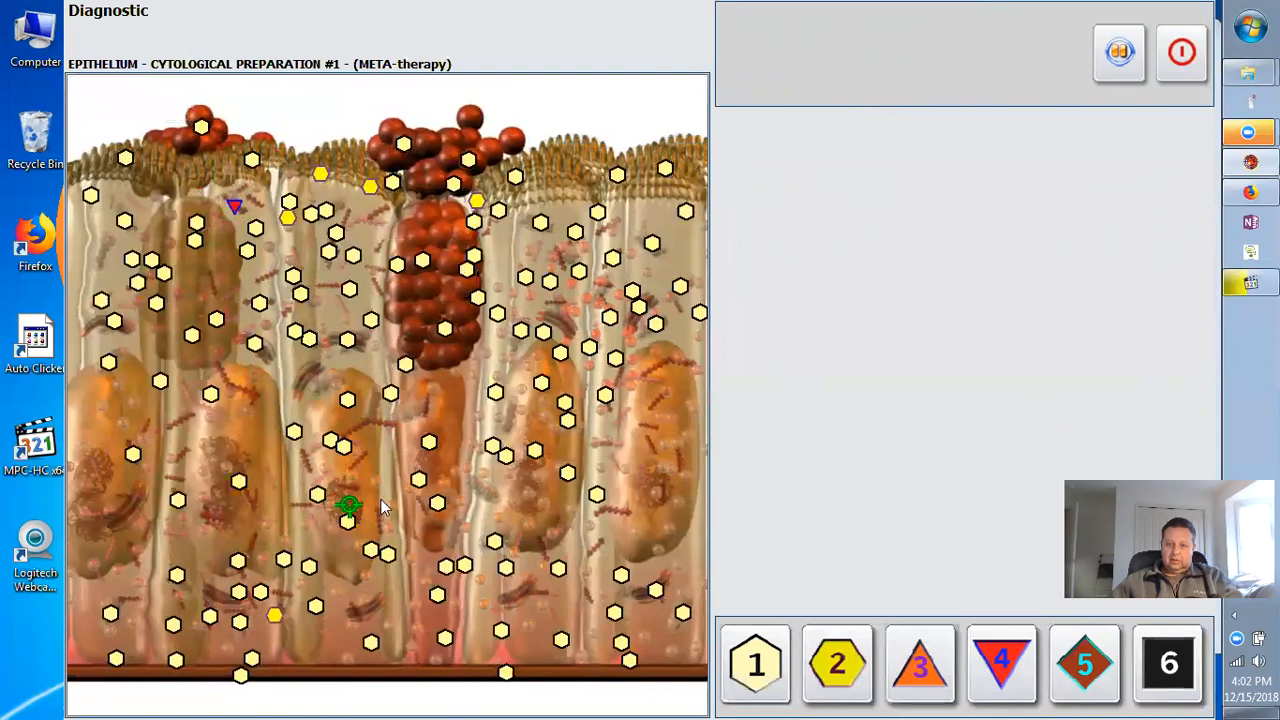
click(1119, 51)
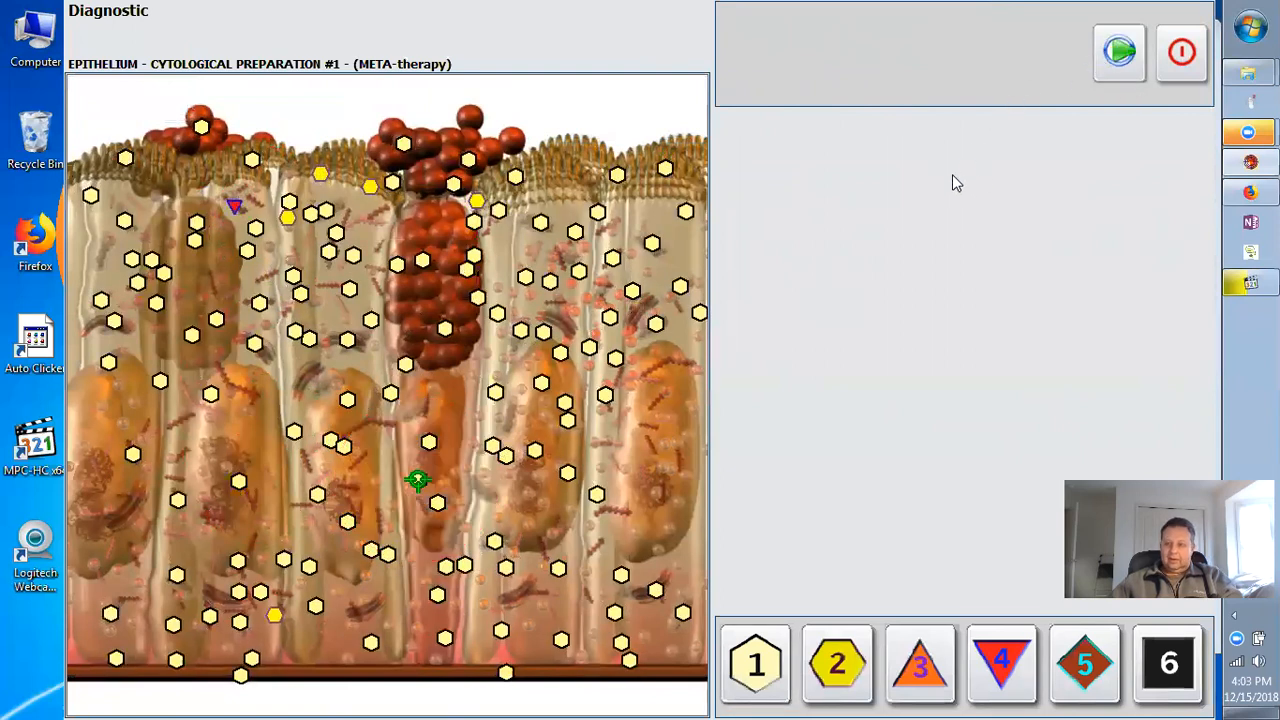
click(844, 279)
click(712, 389)
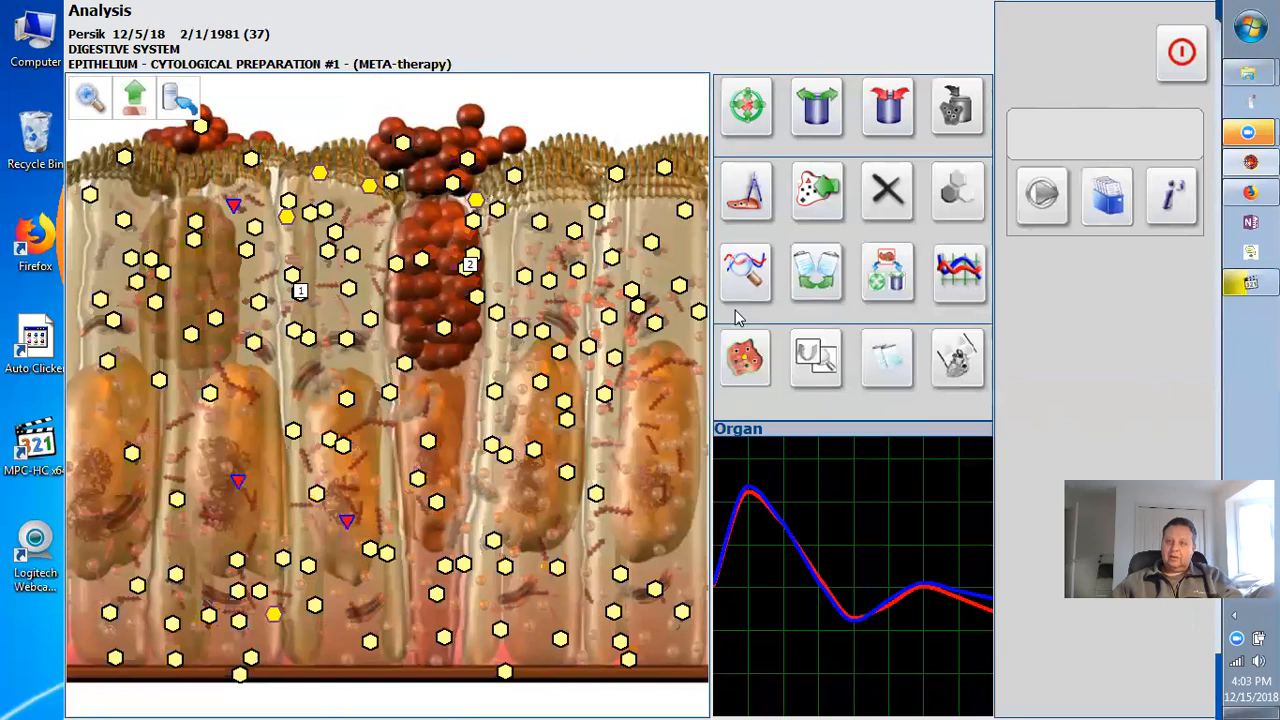
click(737, 282)
click(1160, 56)
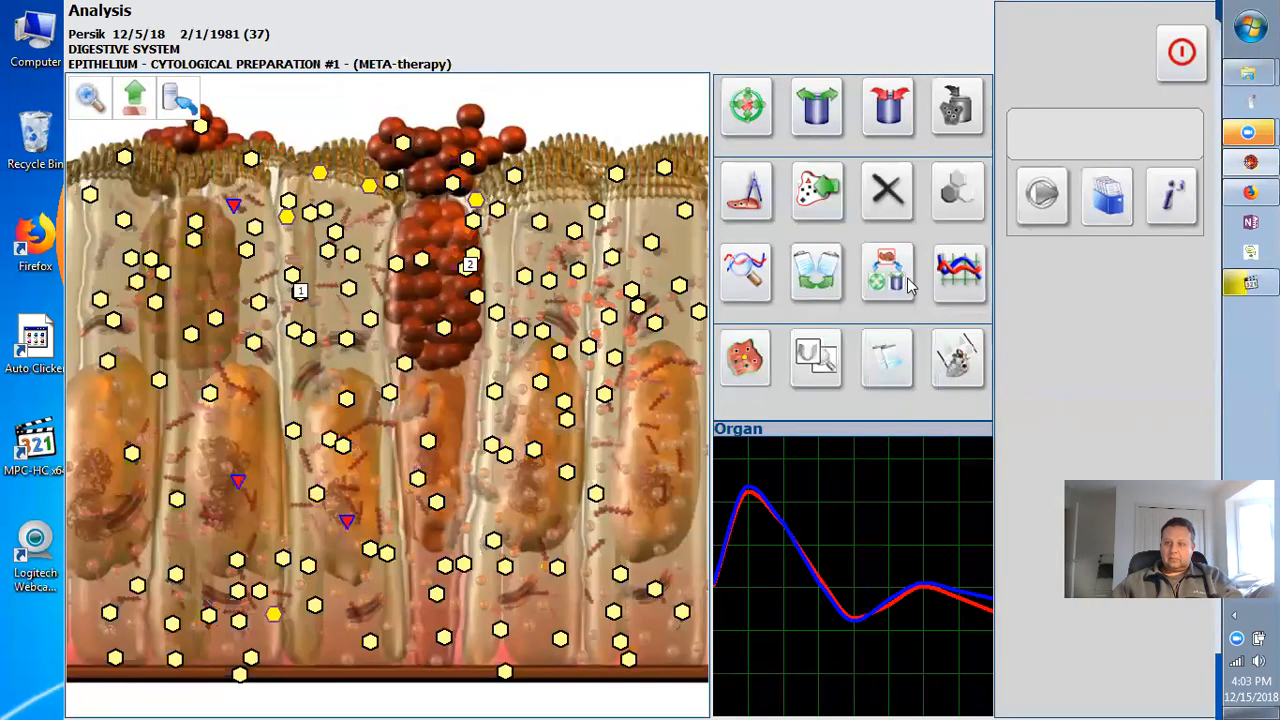
click(970, 402)
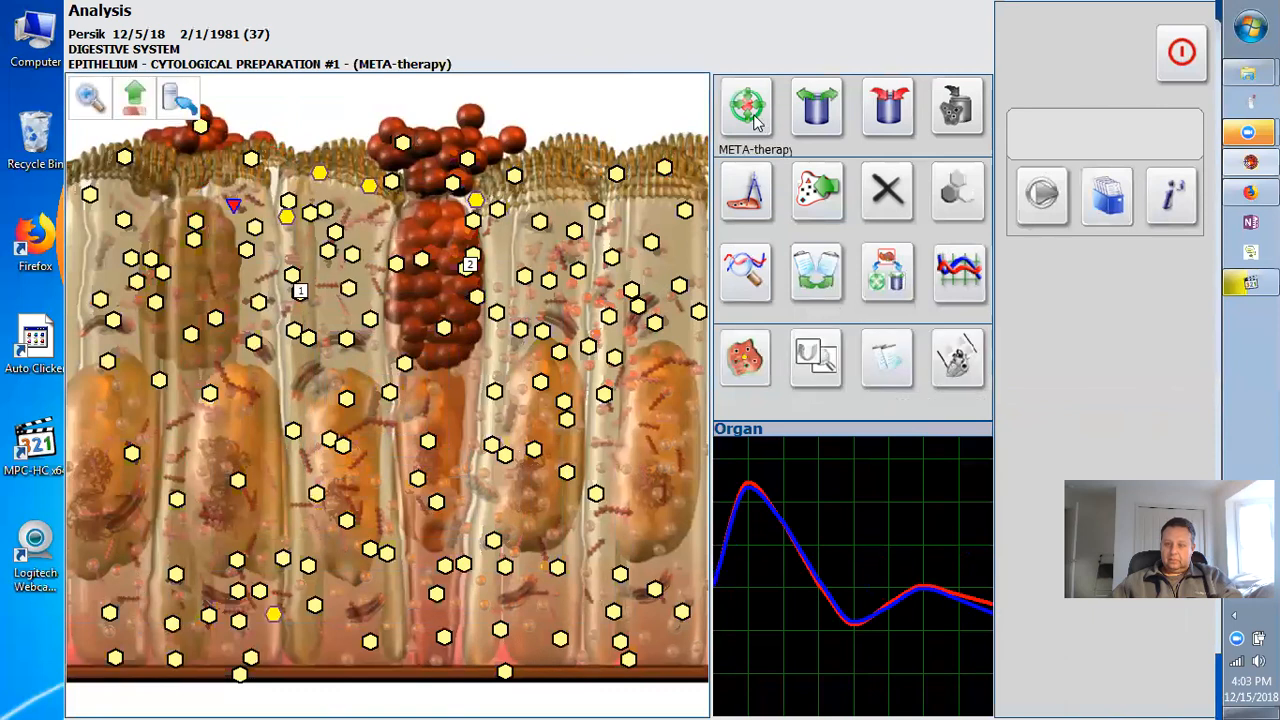
Treat the last level 4 point near the brush border with META-therapy, decline comparative analysis and load the resulting preparation.
click(430, 428)
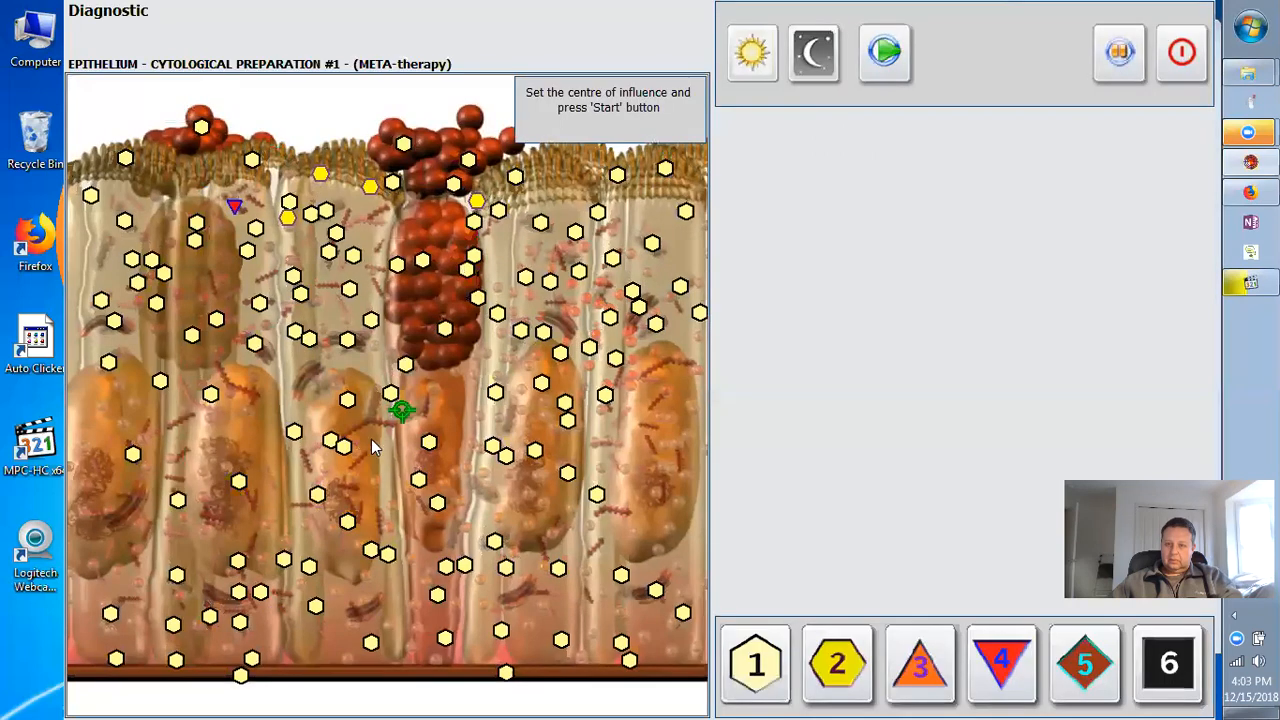
click(870, 76)
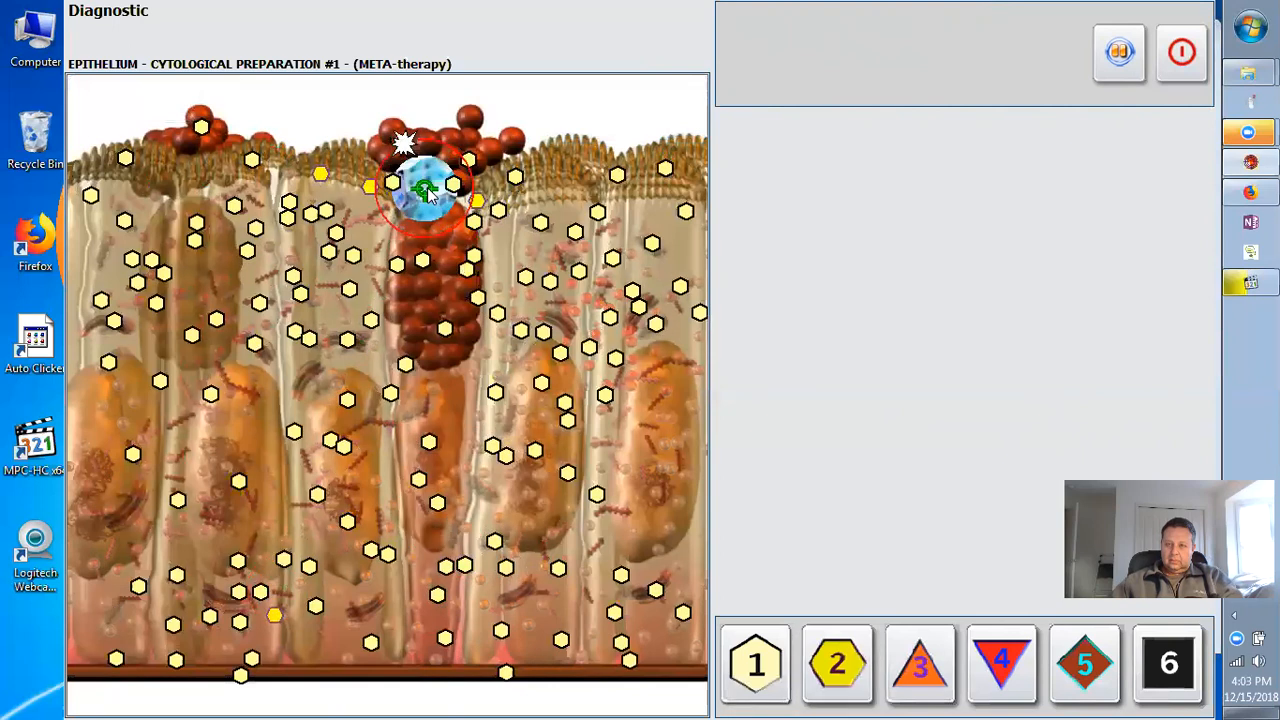
click(1102, 60)
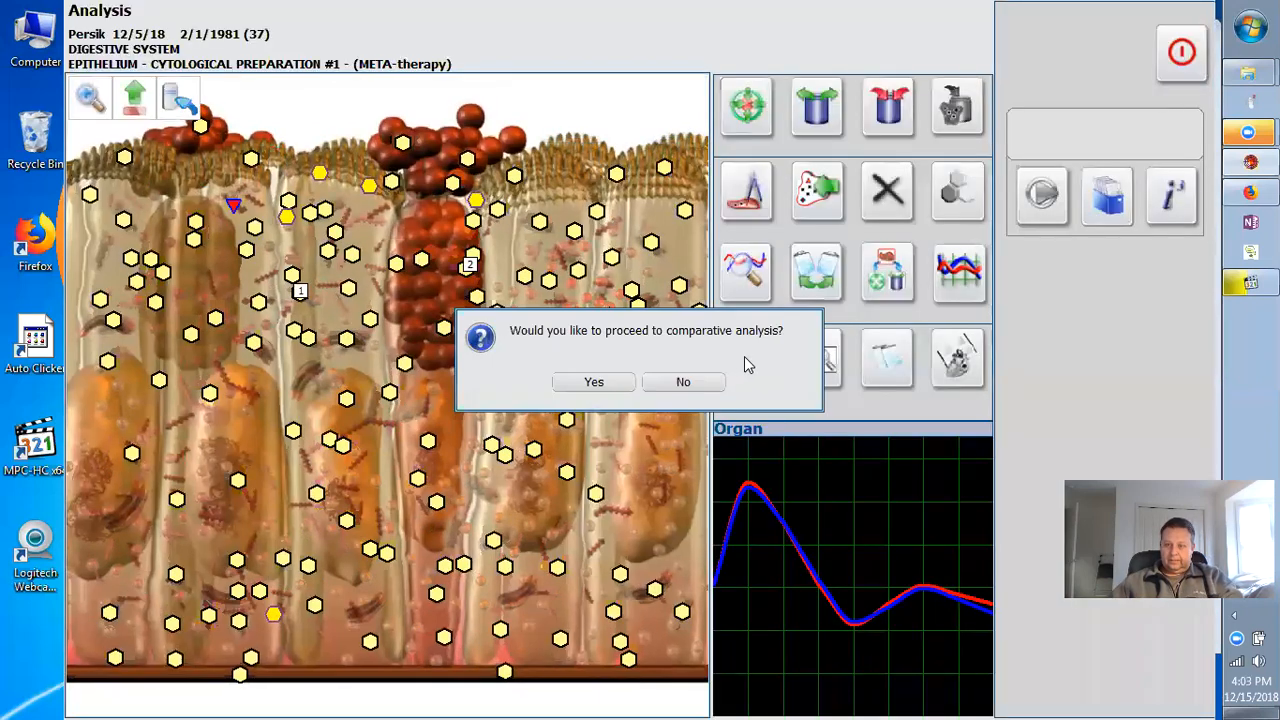
click(718, 382)
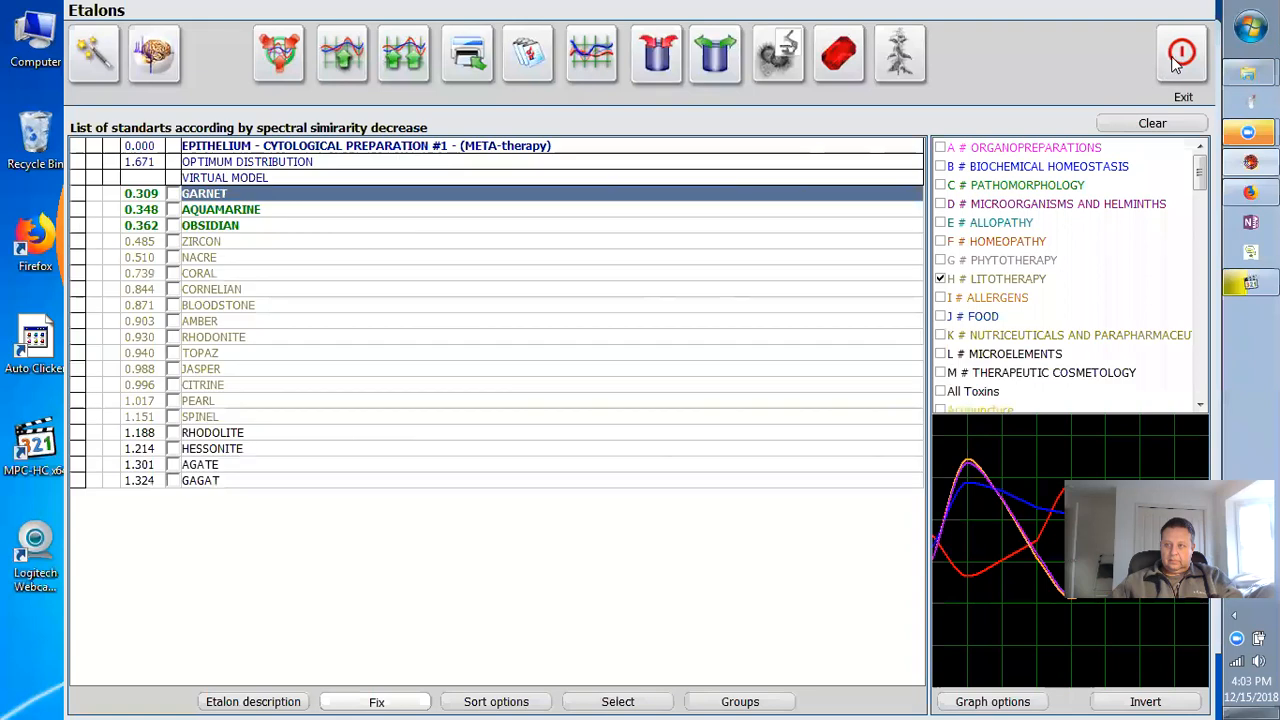
click(1183, 56)
click(903, 279)
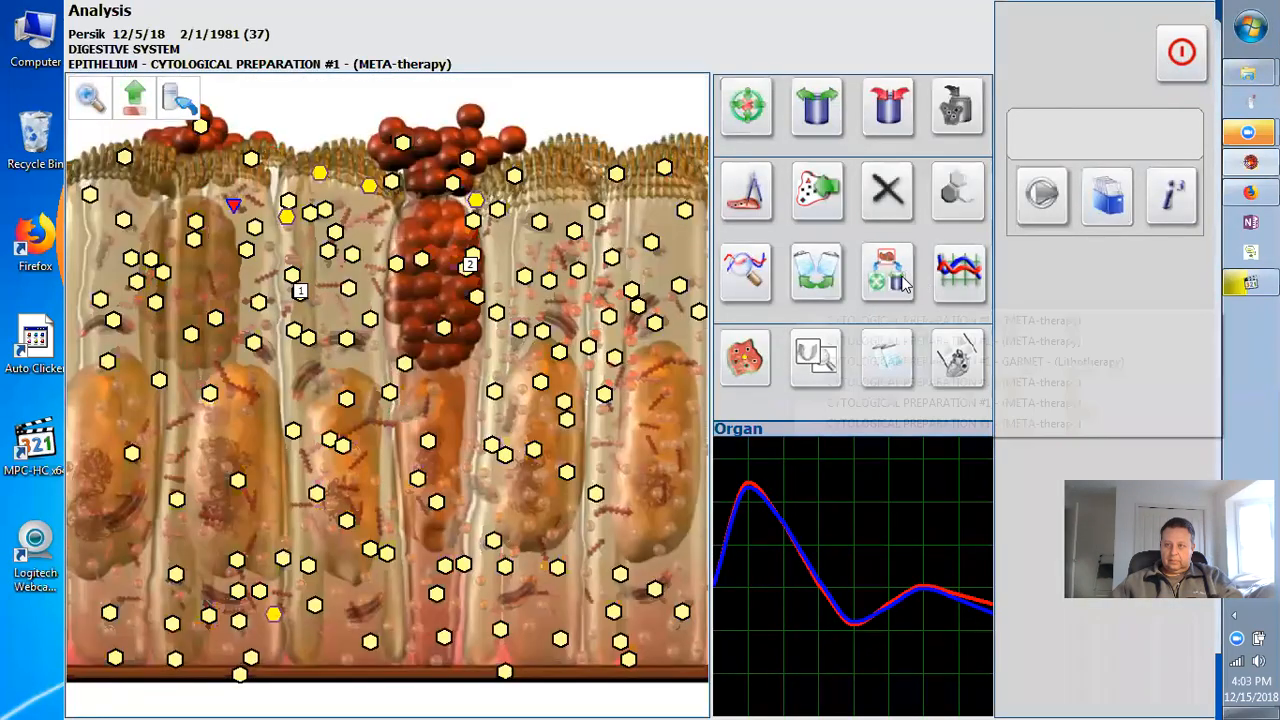
click(1035, 424)
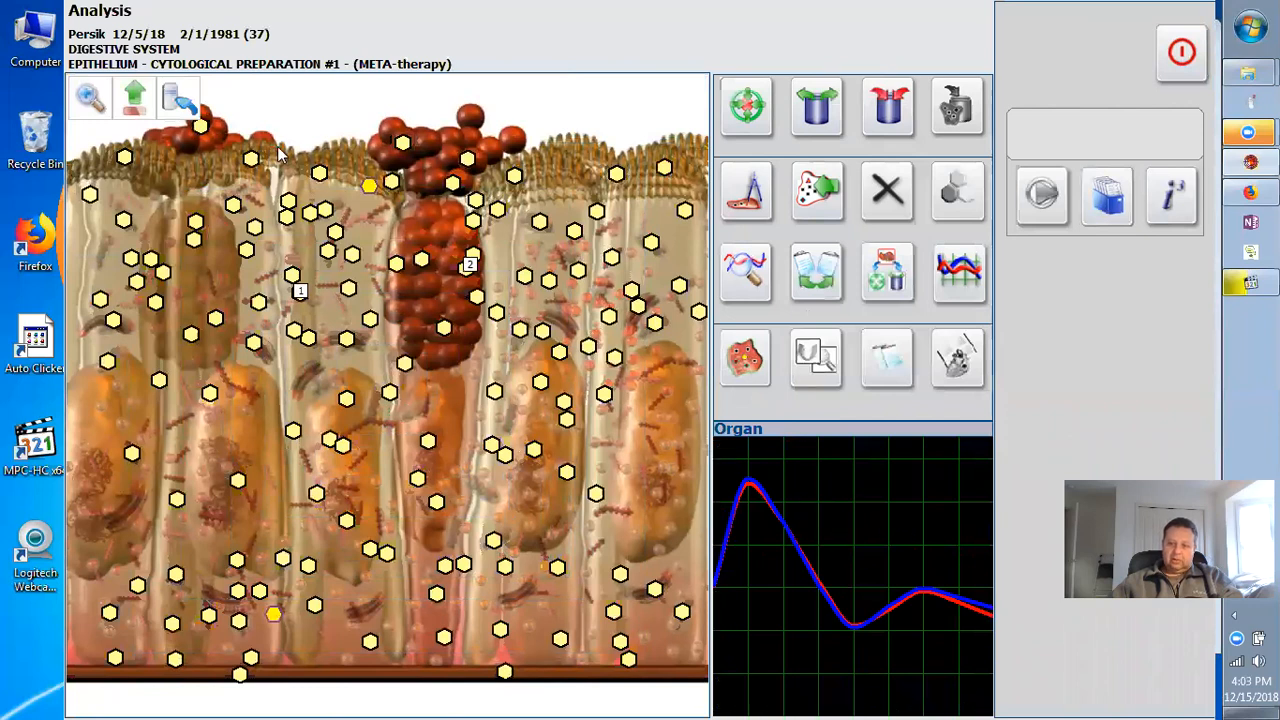
Return from the epithelium preparation to Glands of Stomach histological section #1 and load its newest META-therapy result.
click(136, 100)
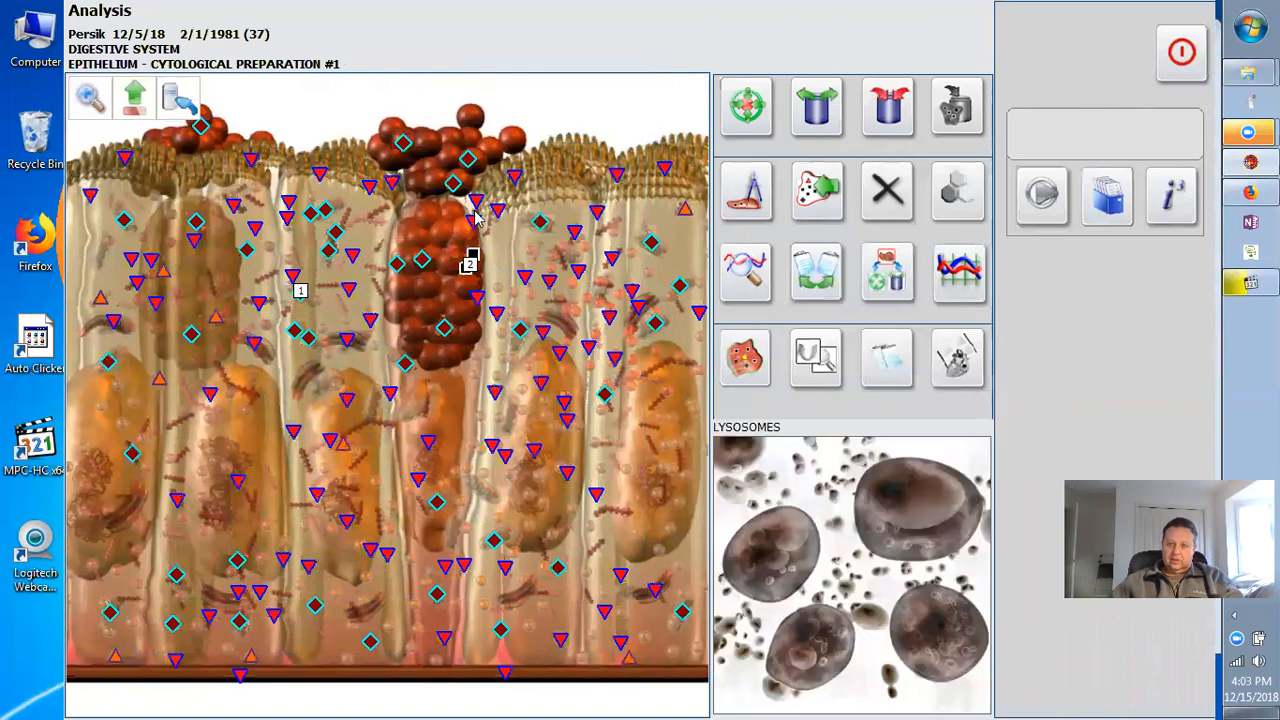
click(137, 104)
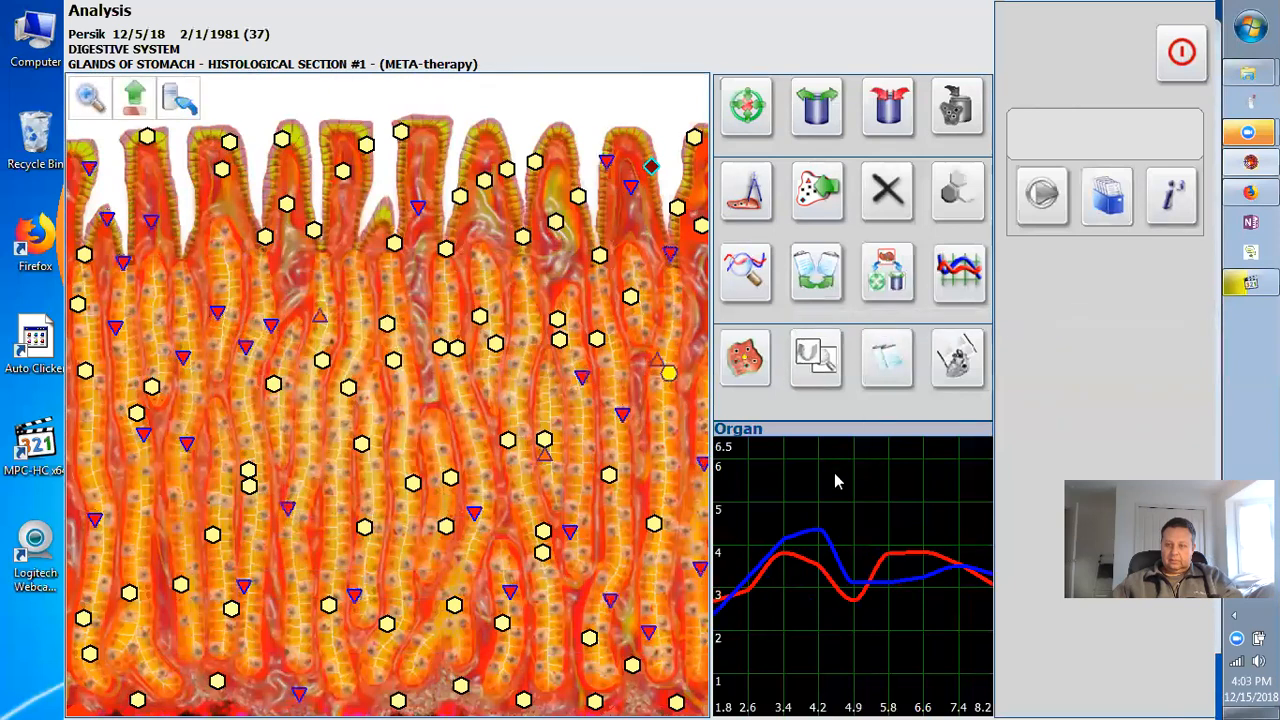
click(184, 107)
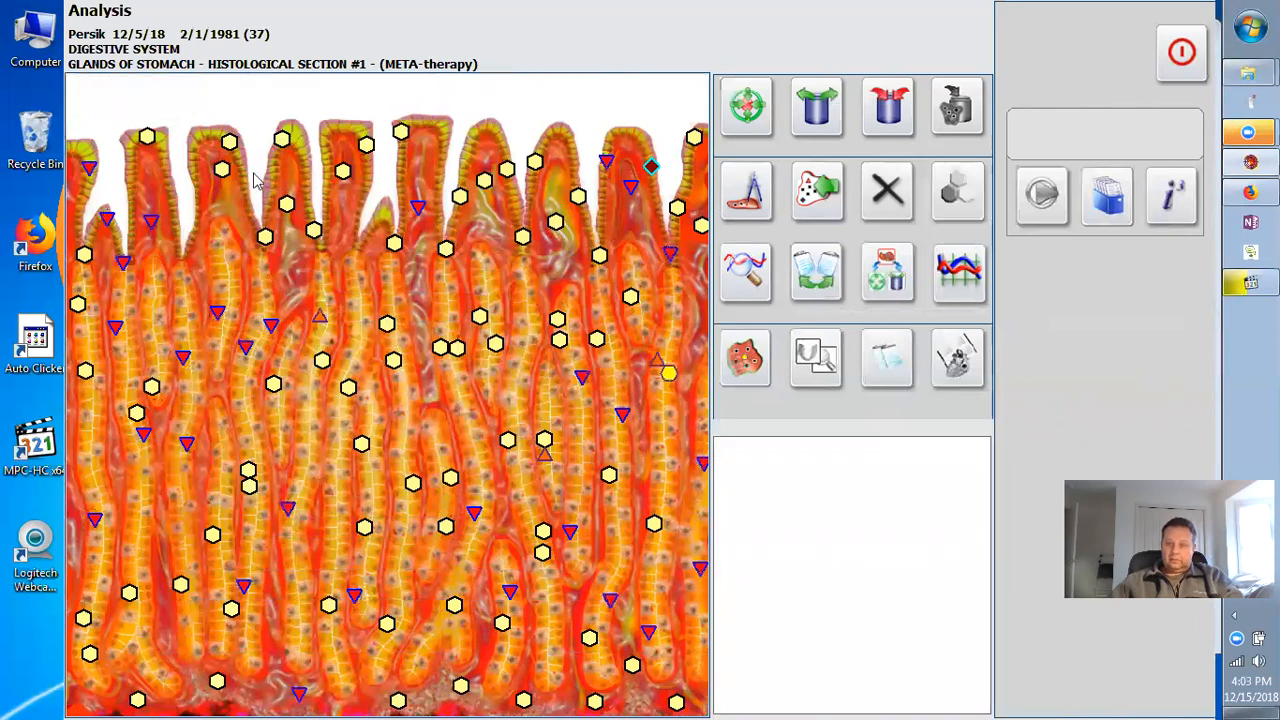
click(880, 287)
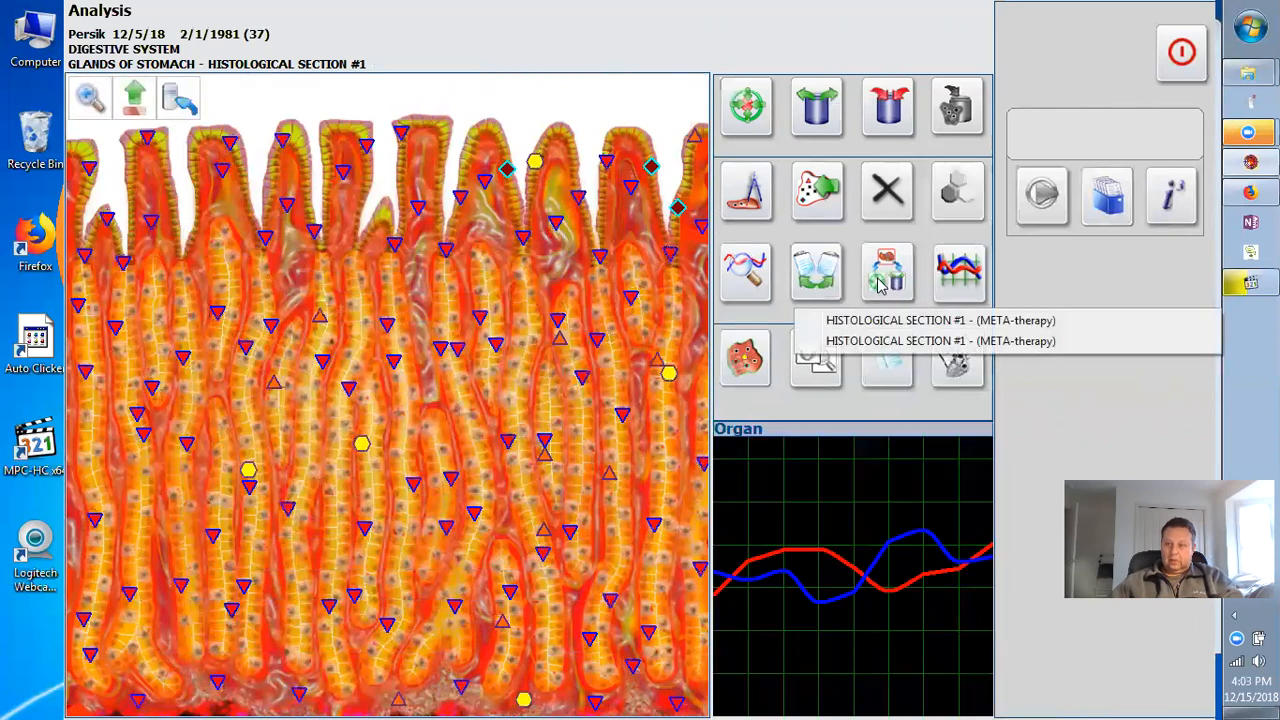
click(958, 342)
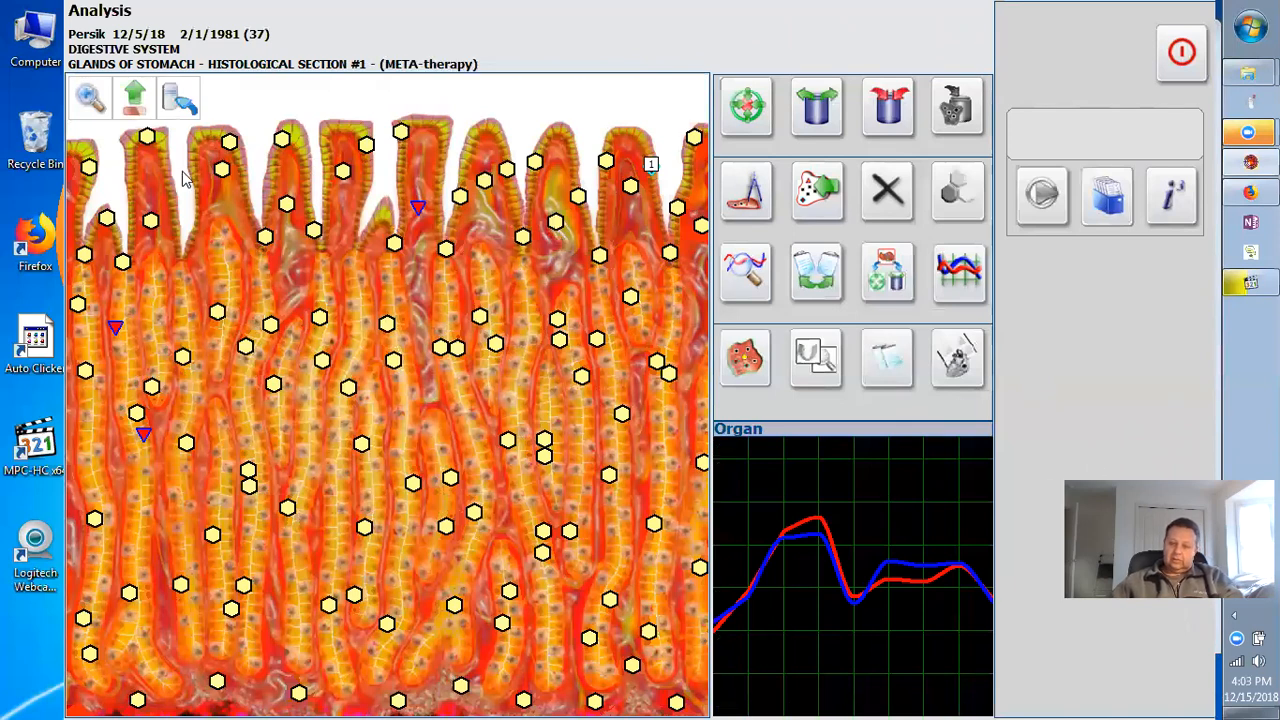
Go up to Body of Stomach histological section #2, run META-therapy, decline comparative analysis and load the META-therapy result.
click(145, 108)
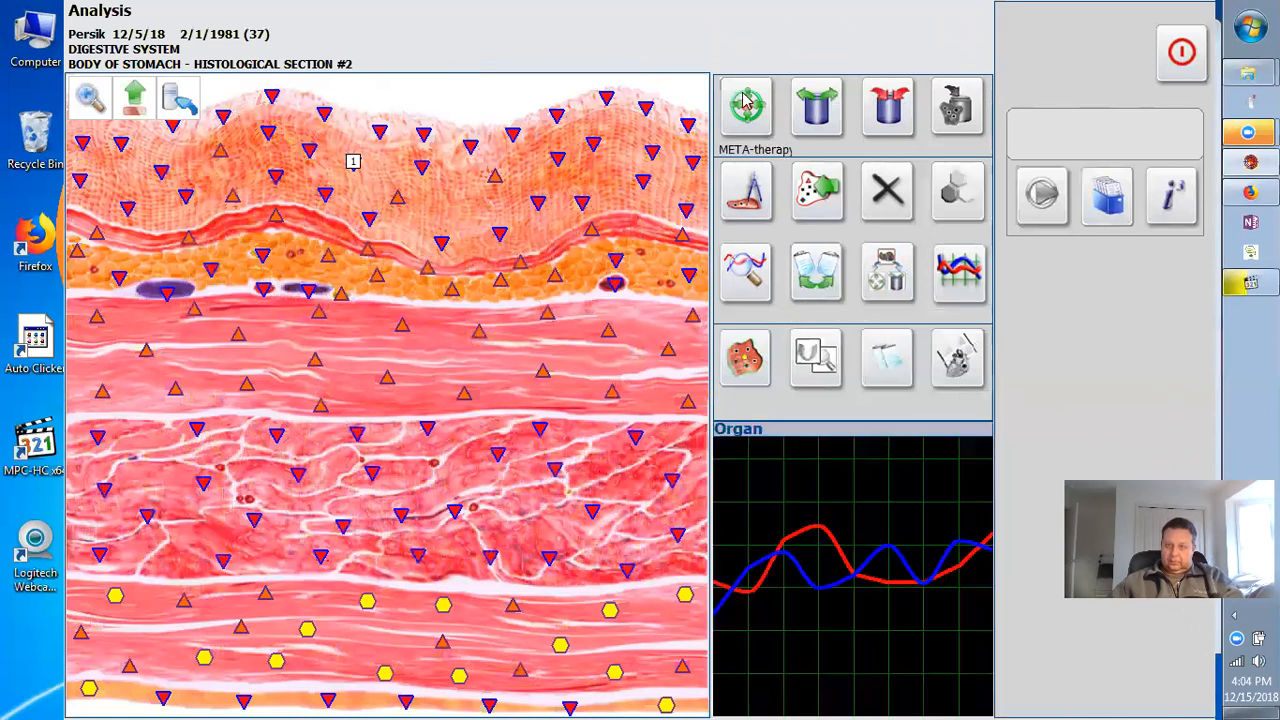
click(133, 118)
click(469, 324)
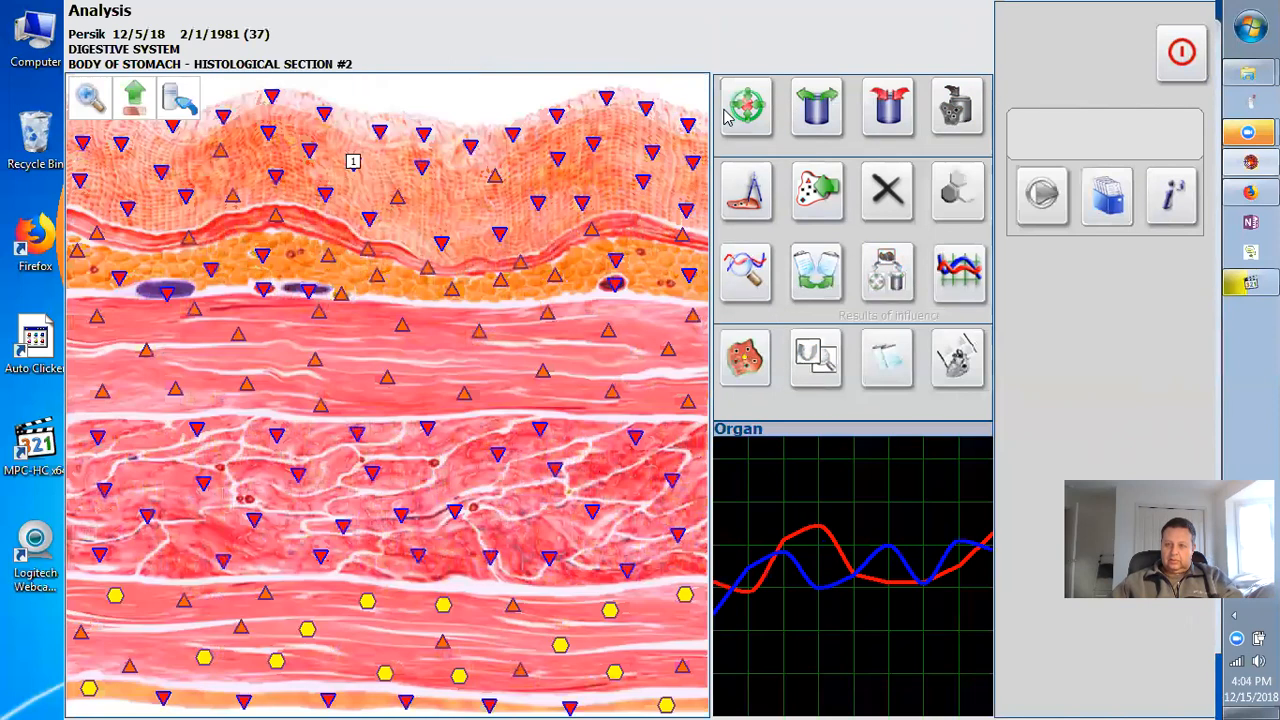
click(735, 112)
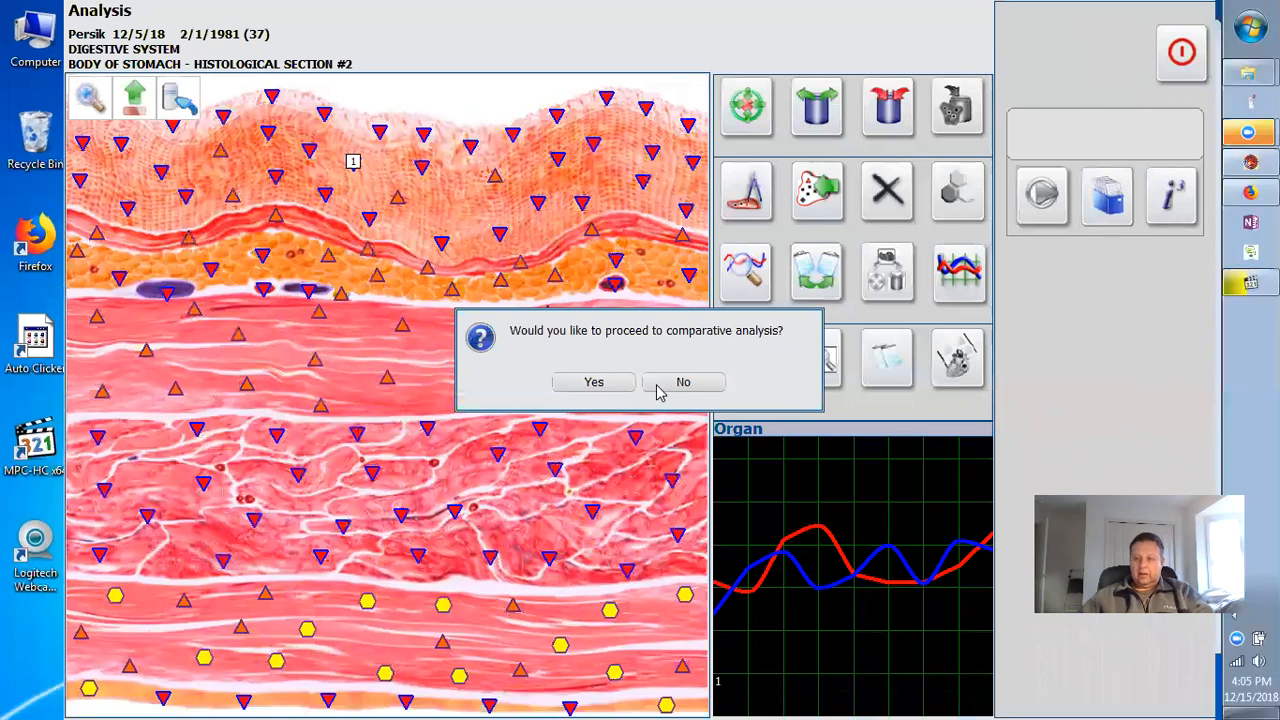
click(683, 381)
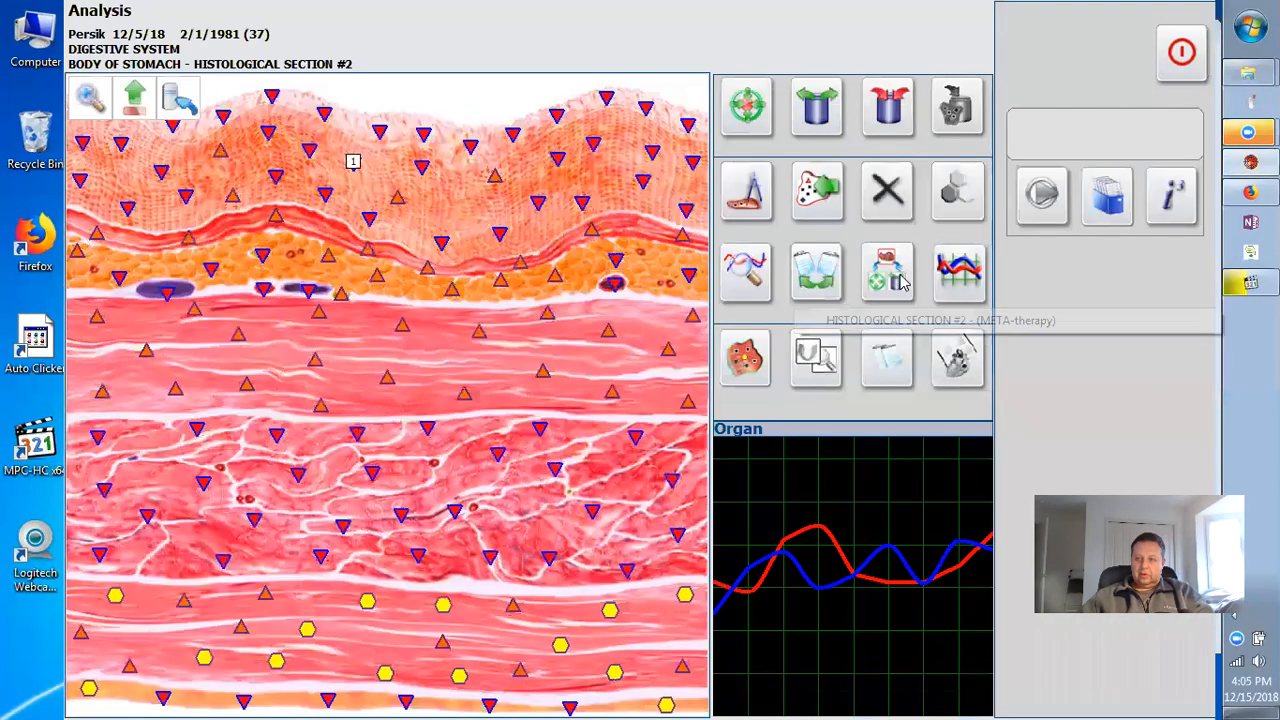
click(926, 338)
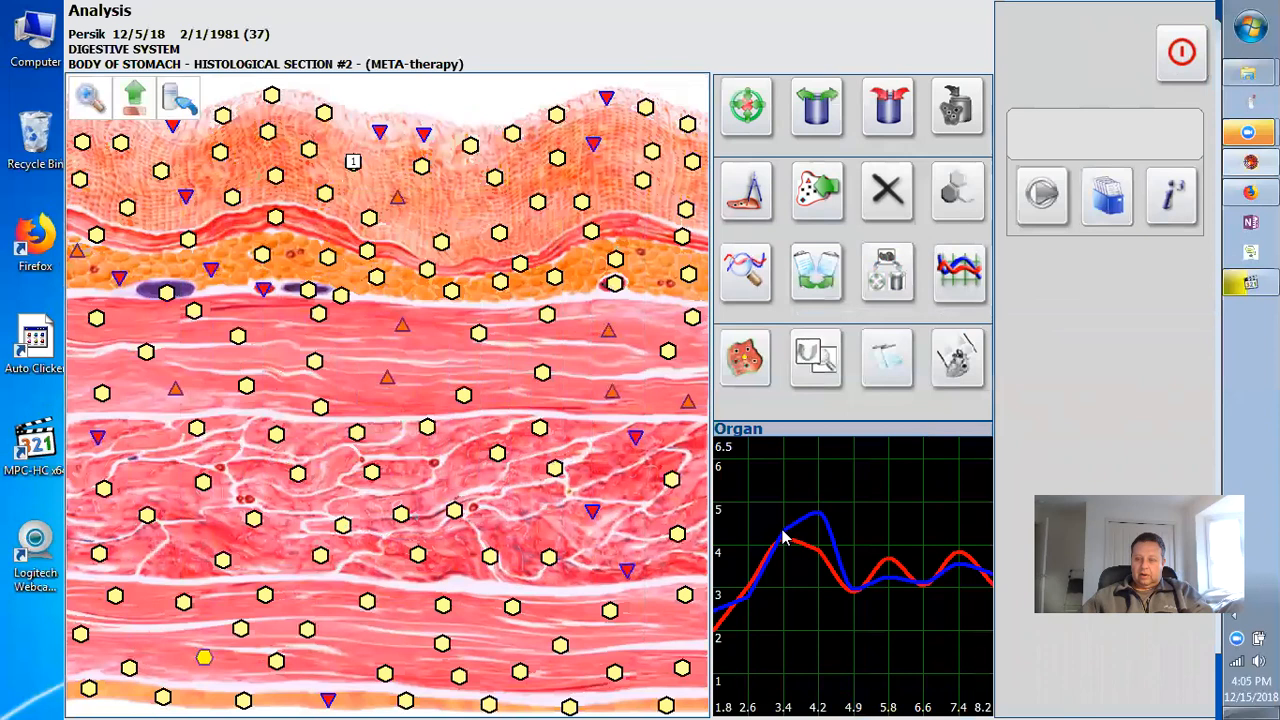
Repeat META-therapy on histological section #2 around the lowest muscle layer, decline comparative analysis and load the newest result.
click(911, 95)
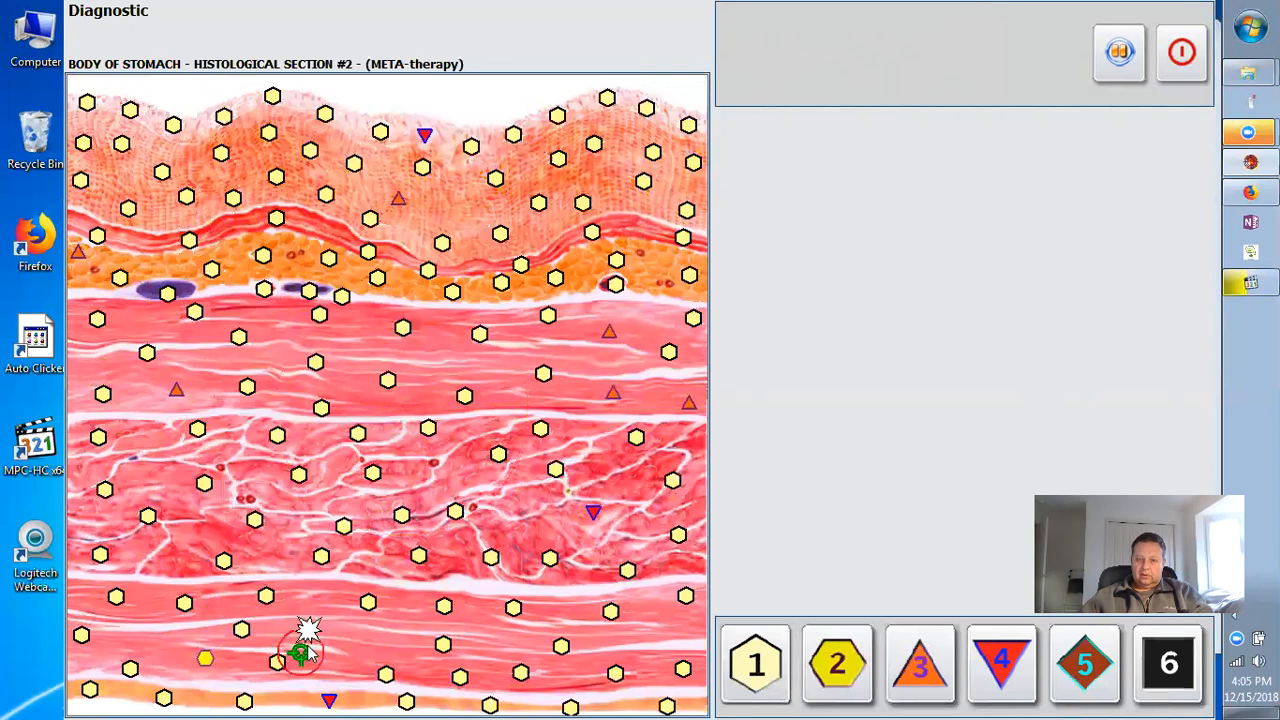
click(1120, 58)
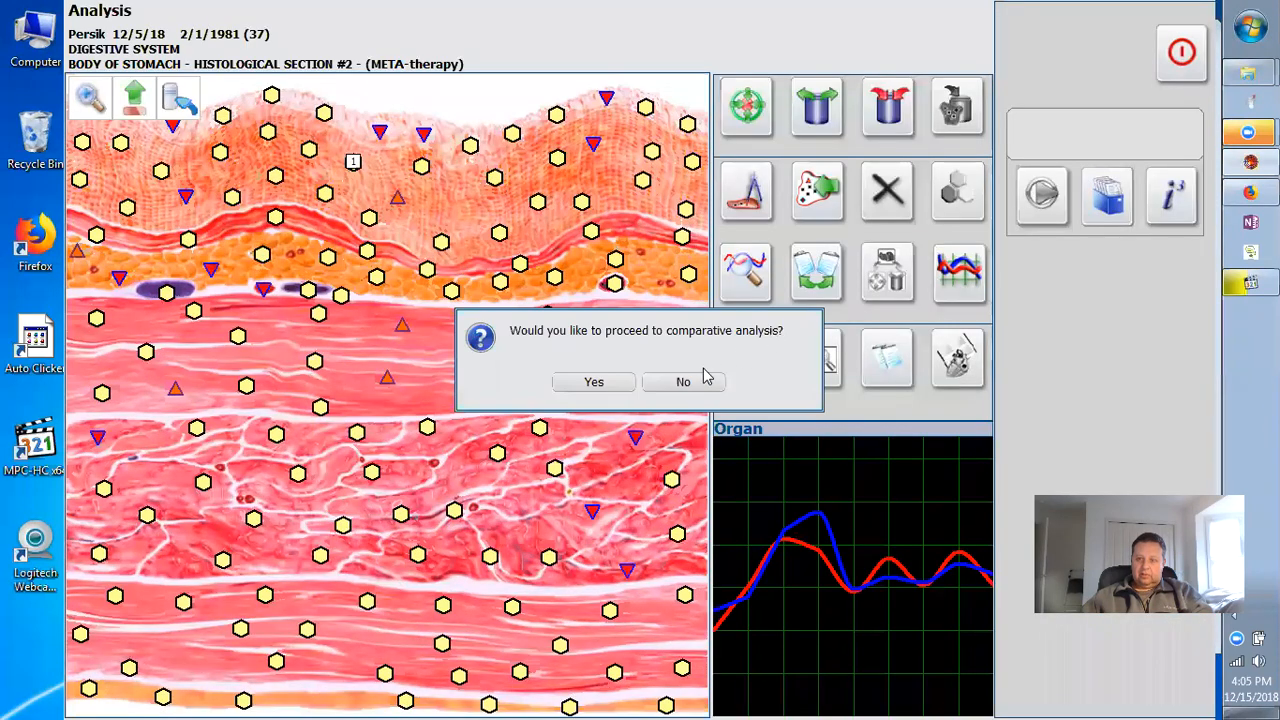
click(706, 378)
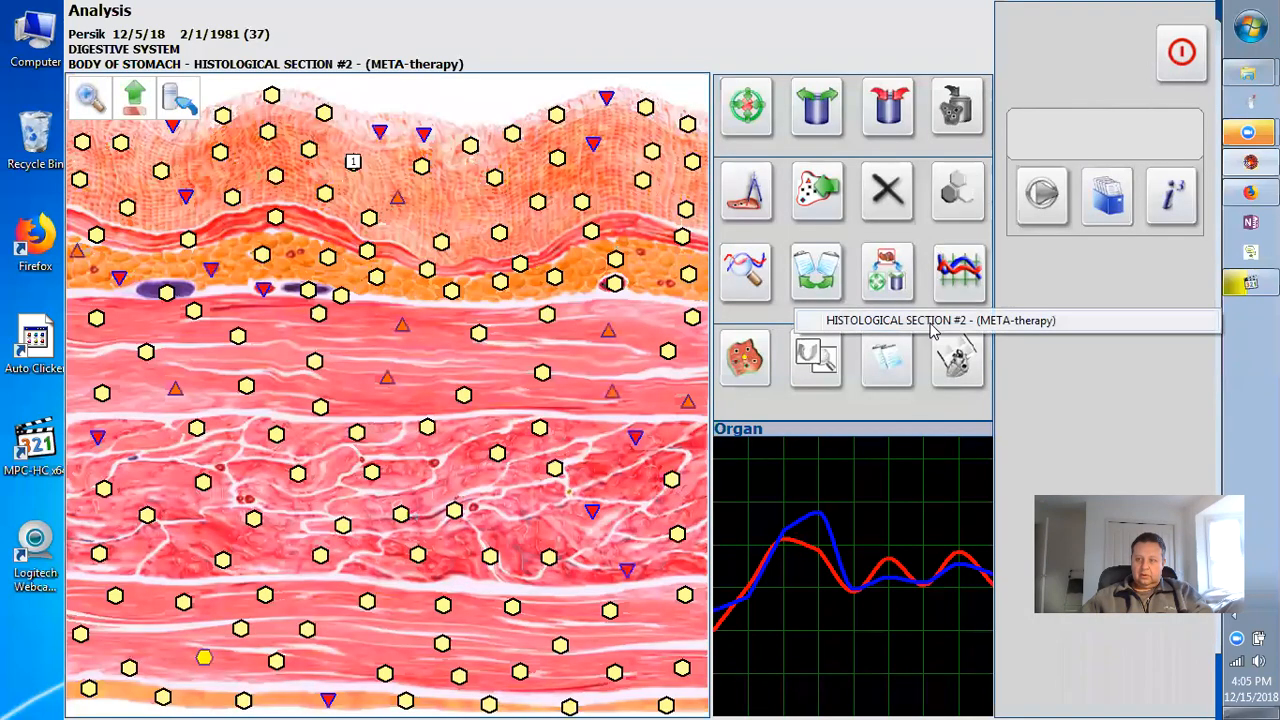
click(745, 106)
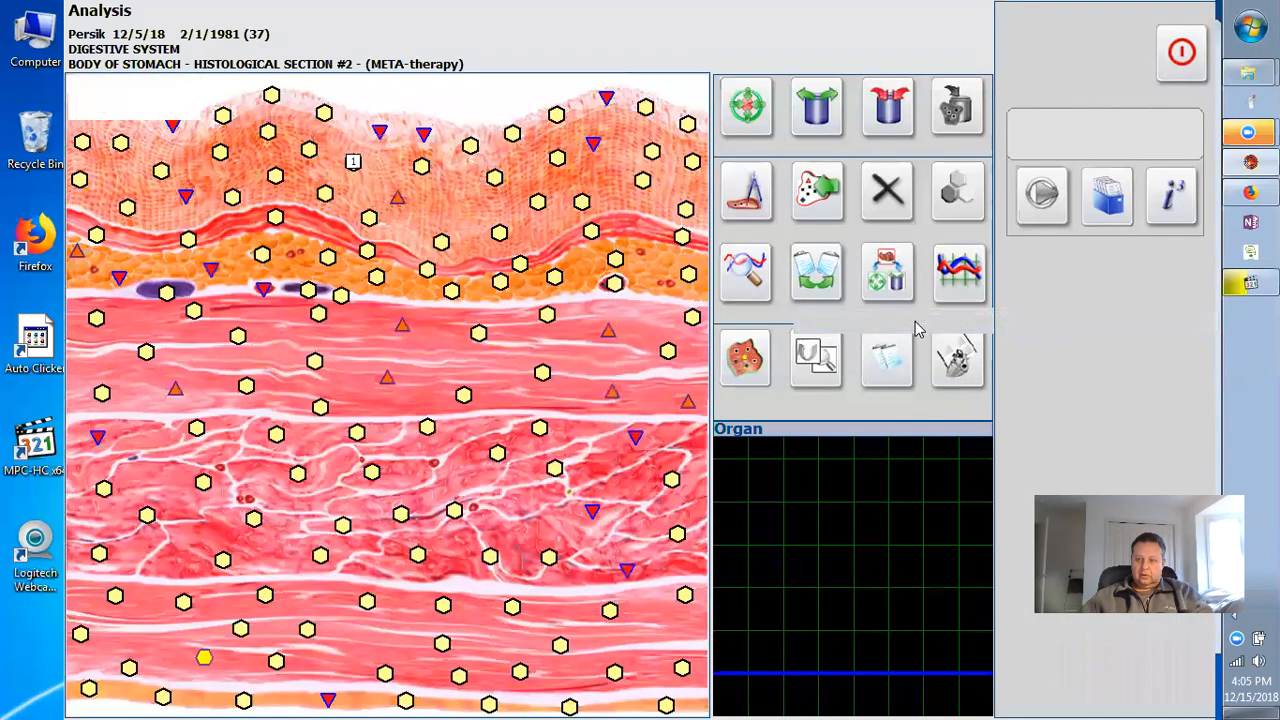
Treat the remaining level 3 and 4 points of Body of Stomach section #2 with META-therapy, skip comparative analysis and load the result.
click(737, 118)
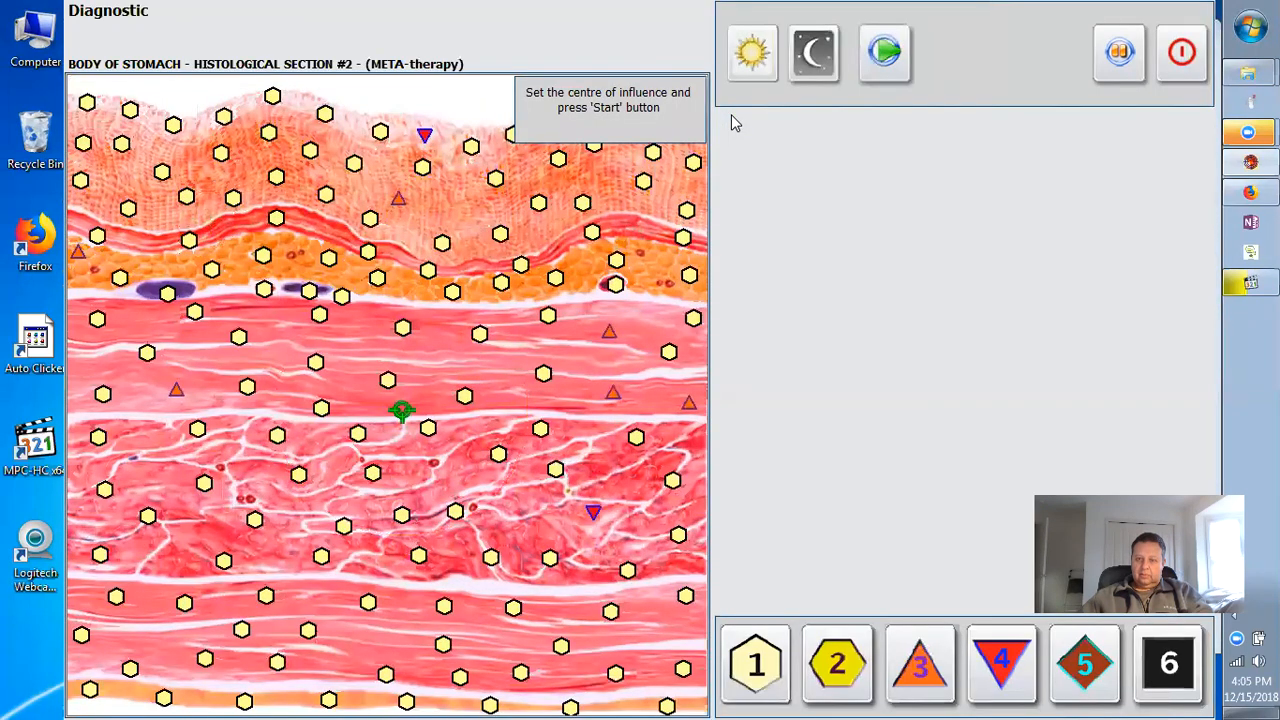
click(875, 70)
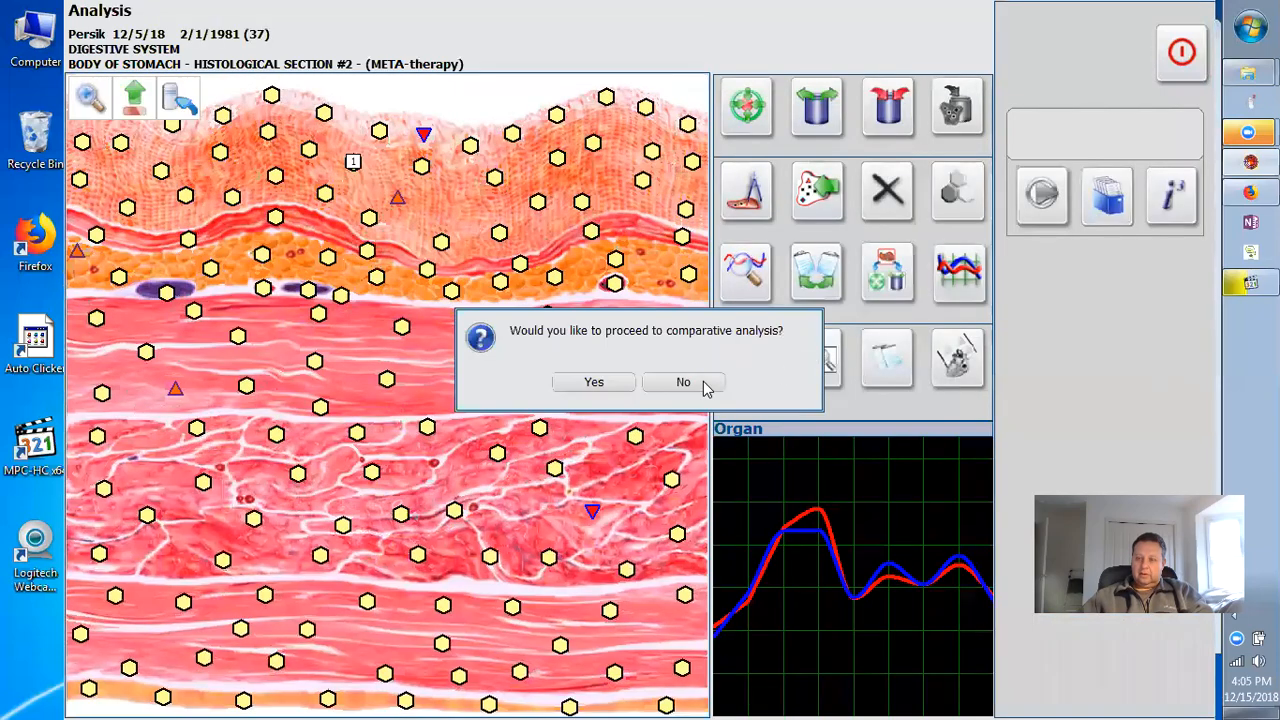
click(683, 382)
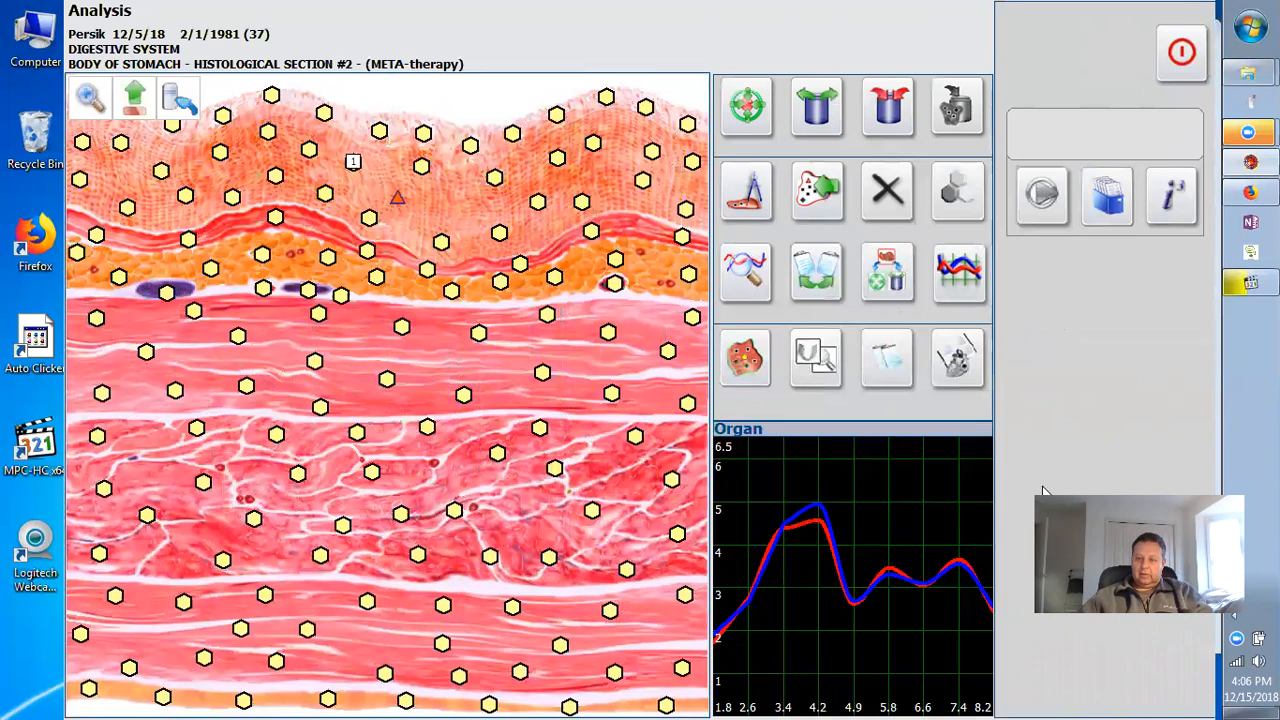
Go up to the posterior wall of the stomach and open HELIOBACTER PYLORI - Bacterial analysis #3 from its marker.
click(133, 105)
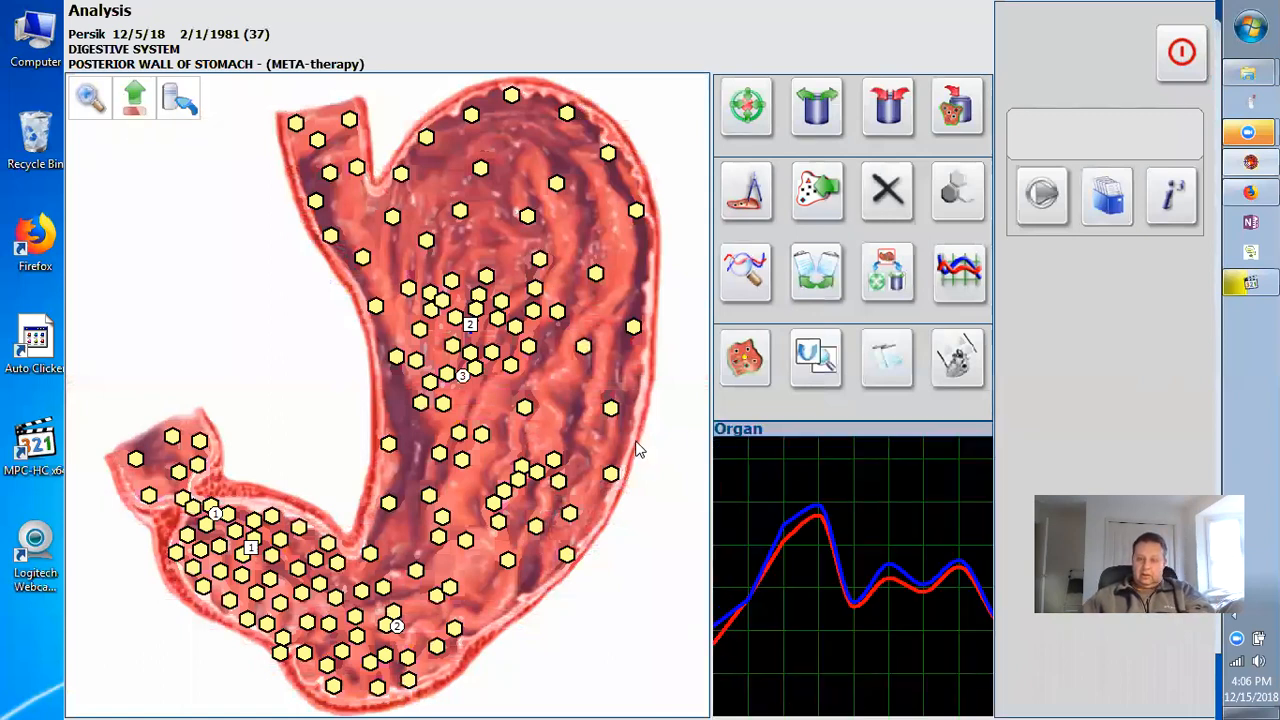
mouse_move(465, 377)
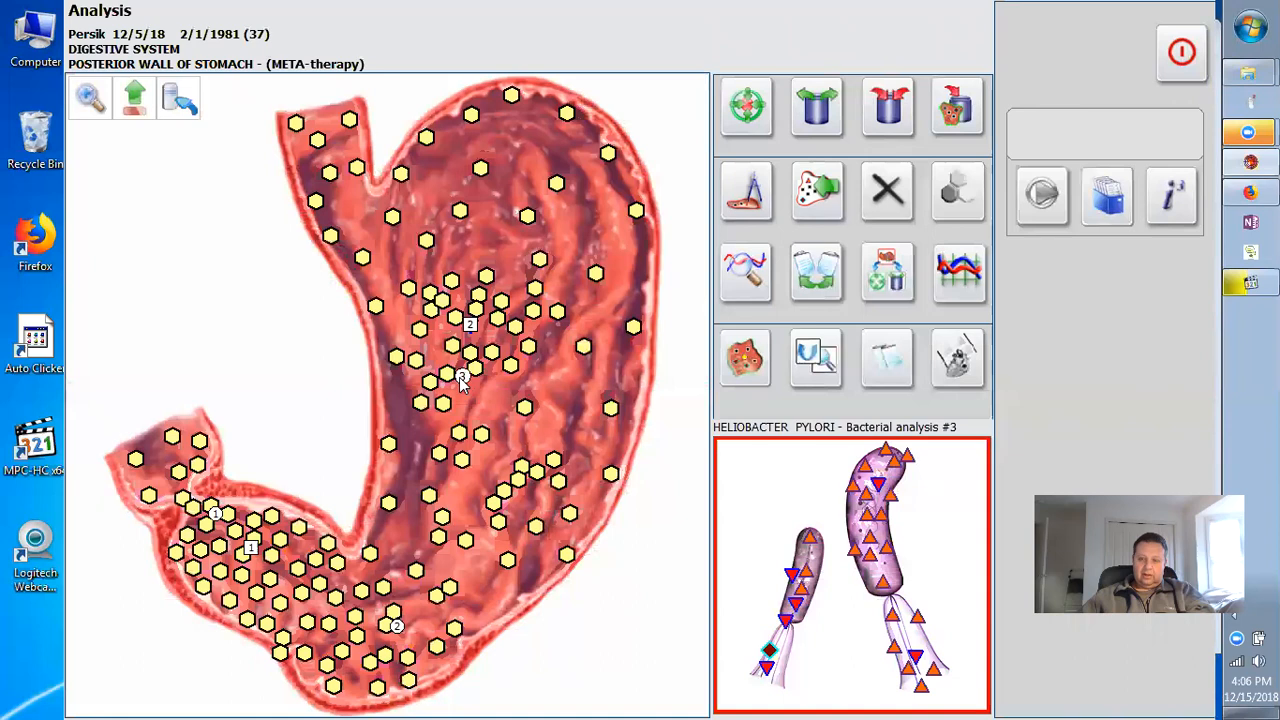
click(459, 377)
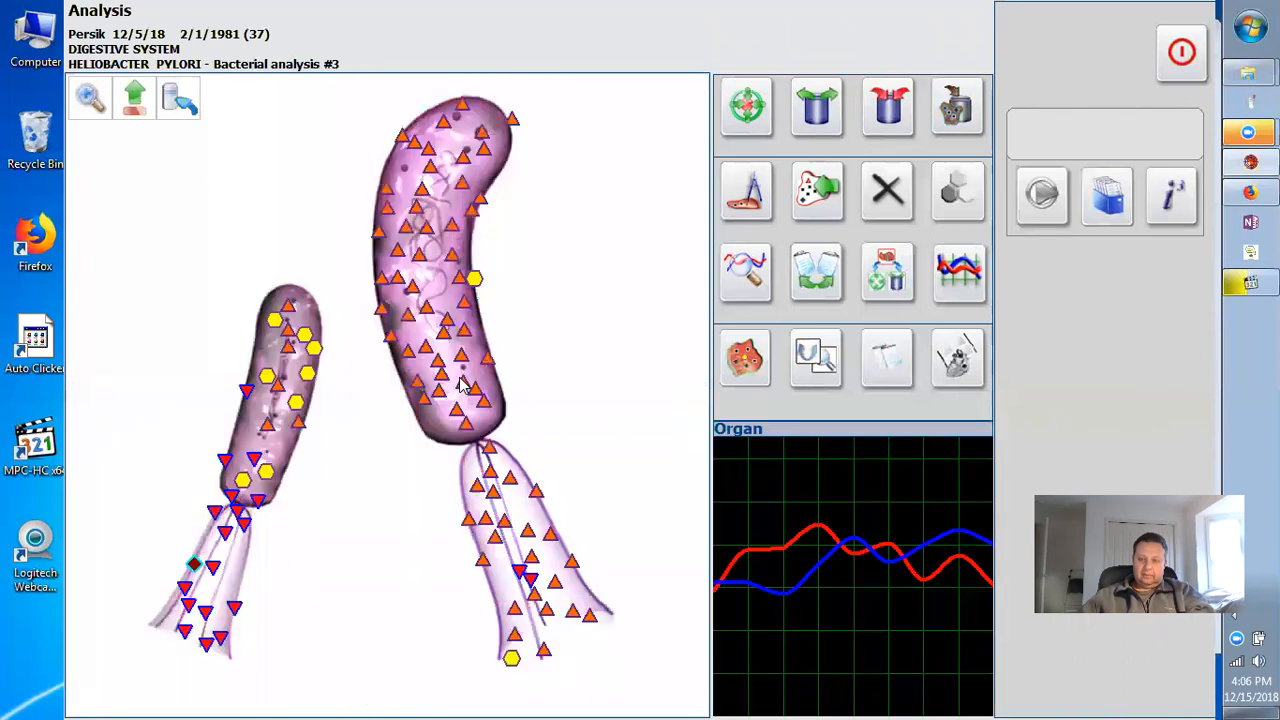
Run META-therapy on Heliobacter pylori Bacterial analysis #3, leave the Etalons comparison and load the Bacterial analysis #3 META-therapy result.
click(745, 106)
click(875, 68)
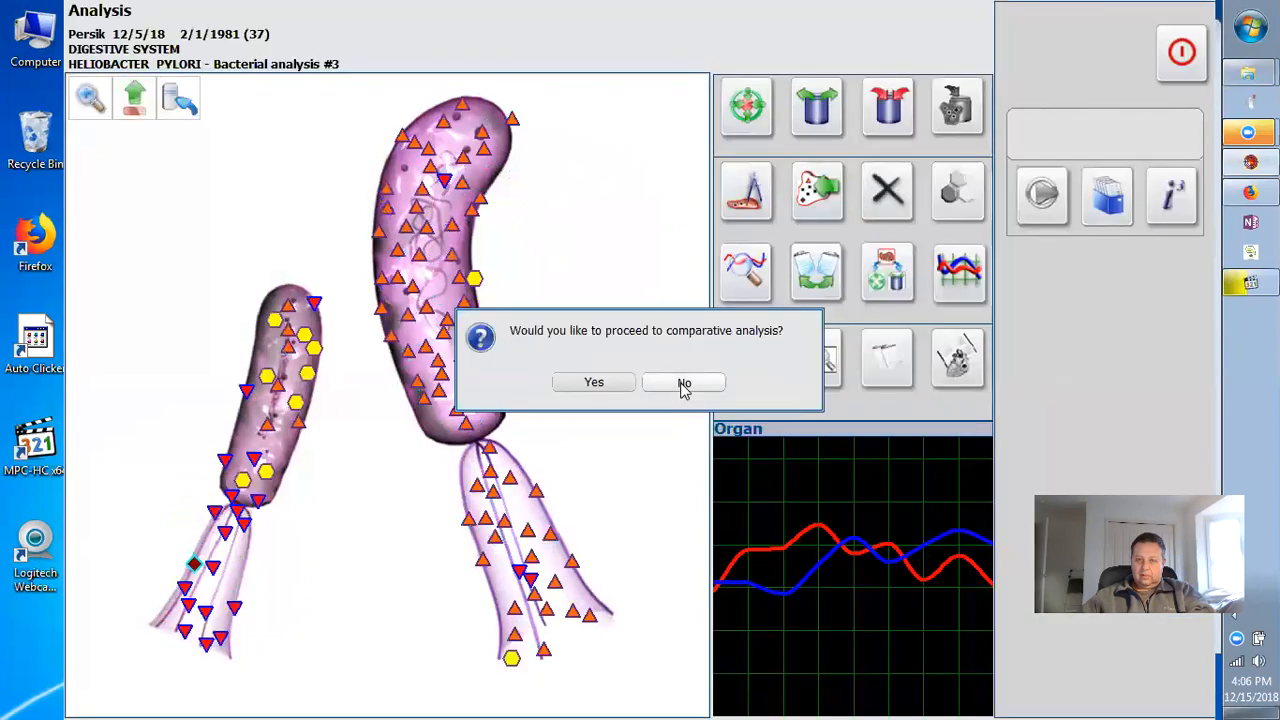
click(683, 385)
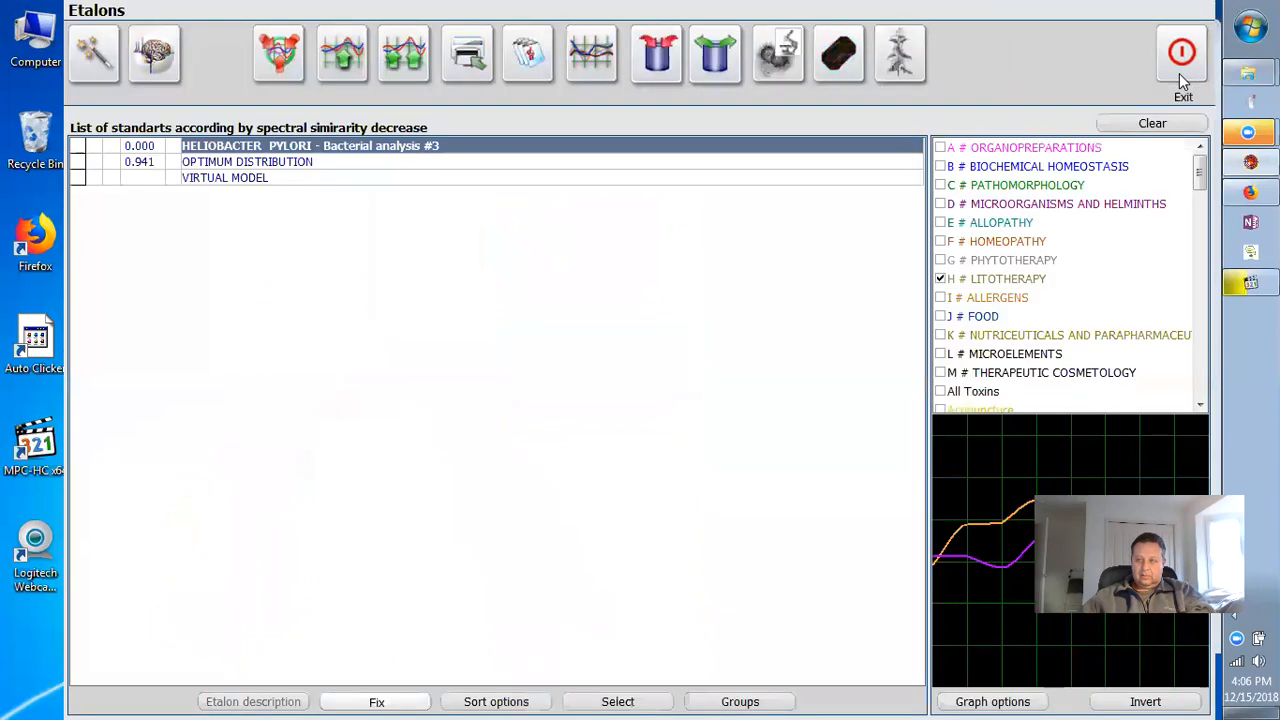
click(1179, 73)
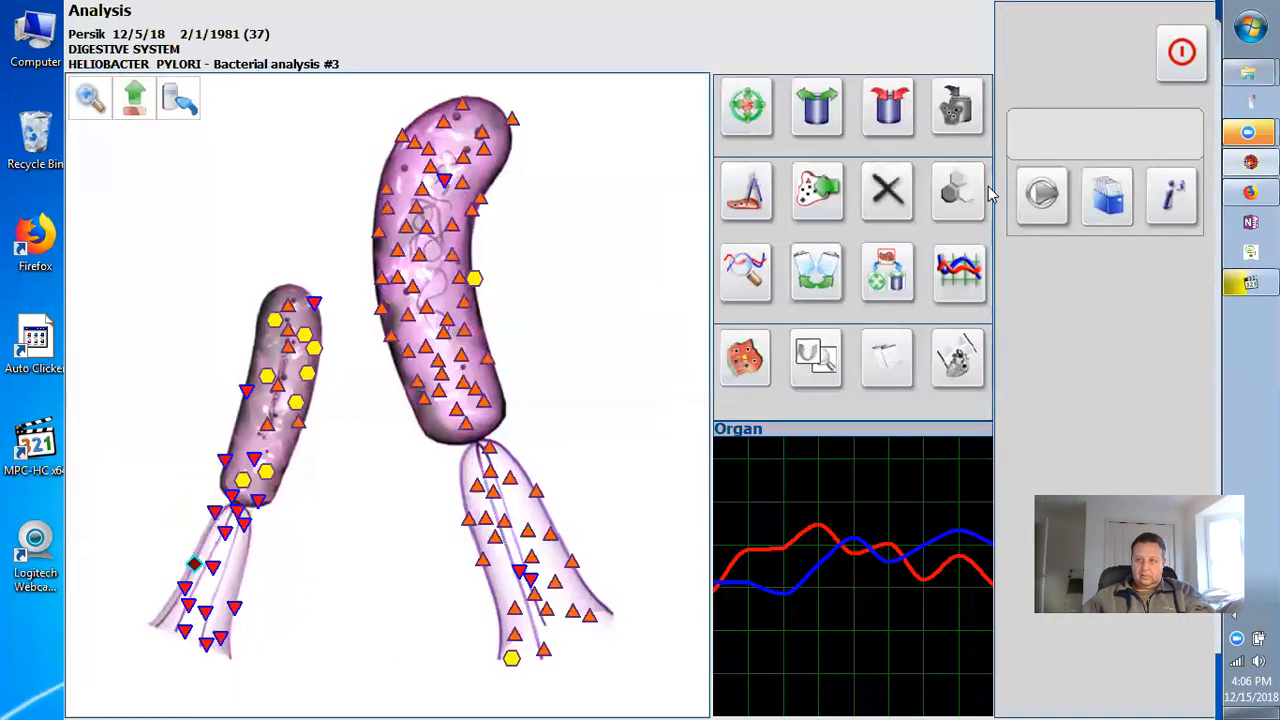
click(890, 264)
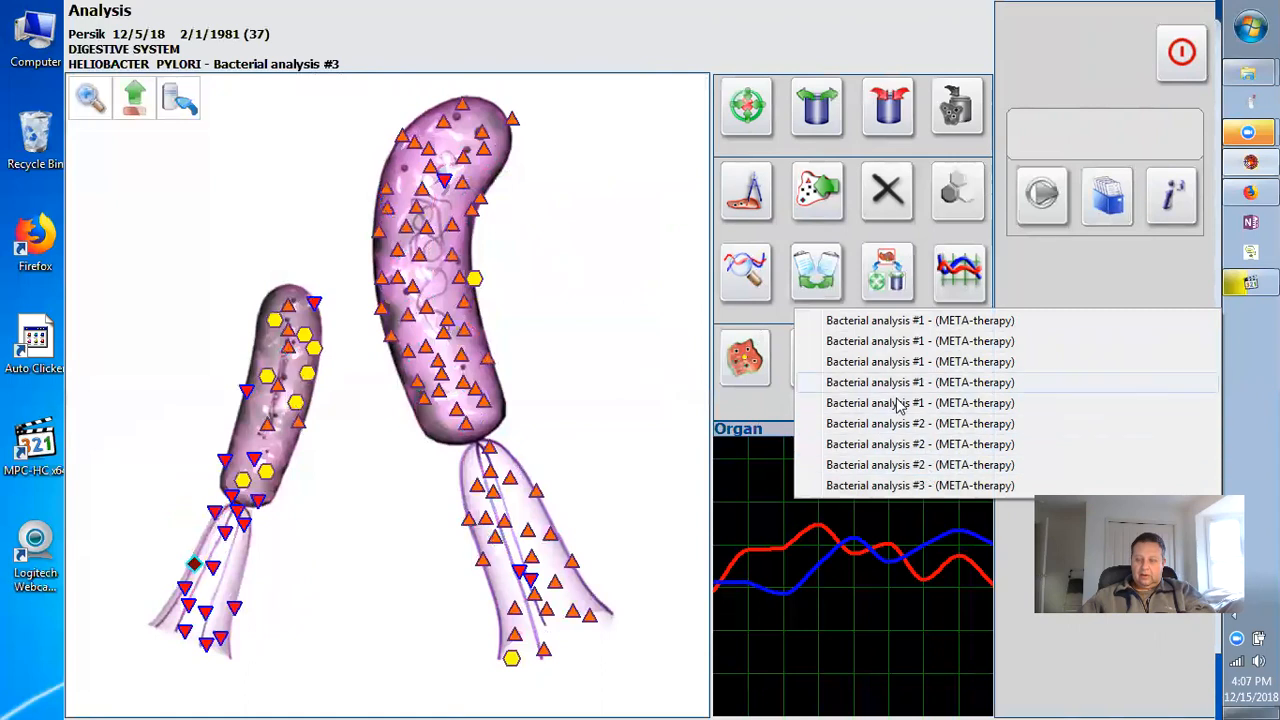
click(945, 486)
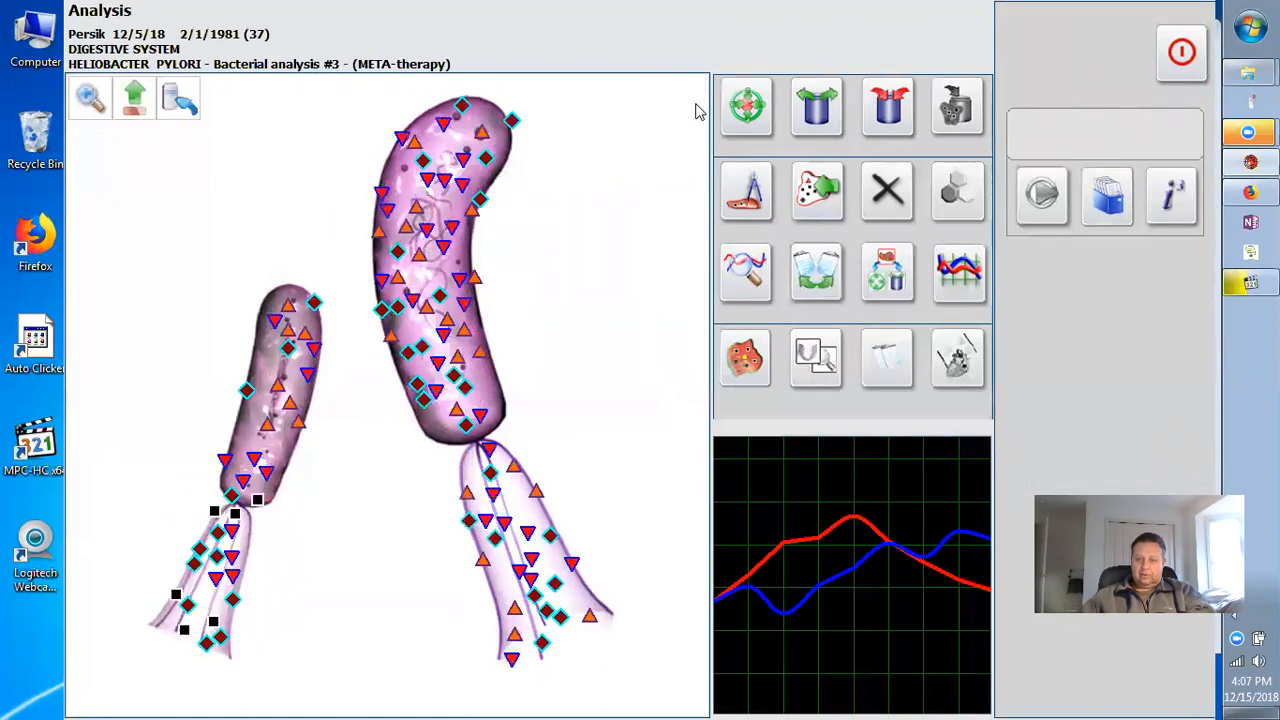
Apply META-therapy to the loaded Bacterial analysis #3 result, decline comparative analysis and load the new result.
click(750, 110)
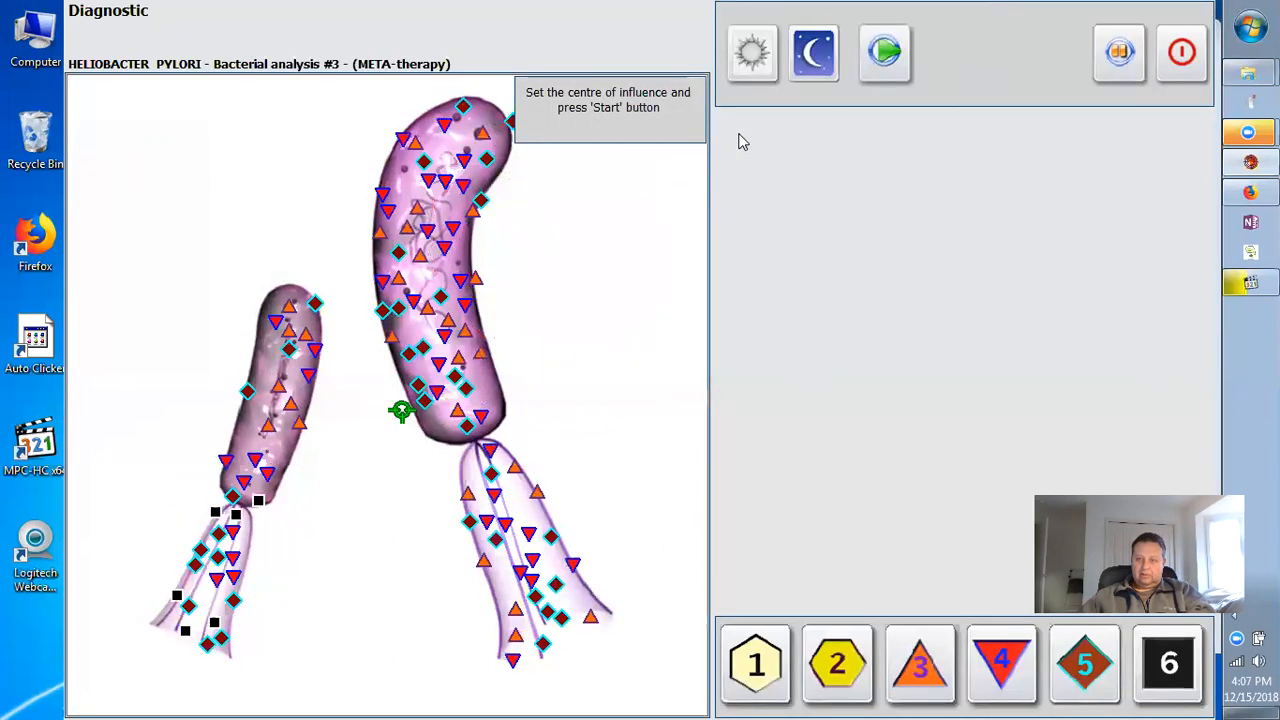
click(879, 64)
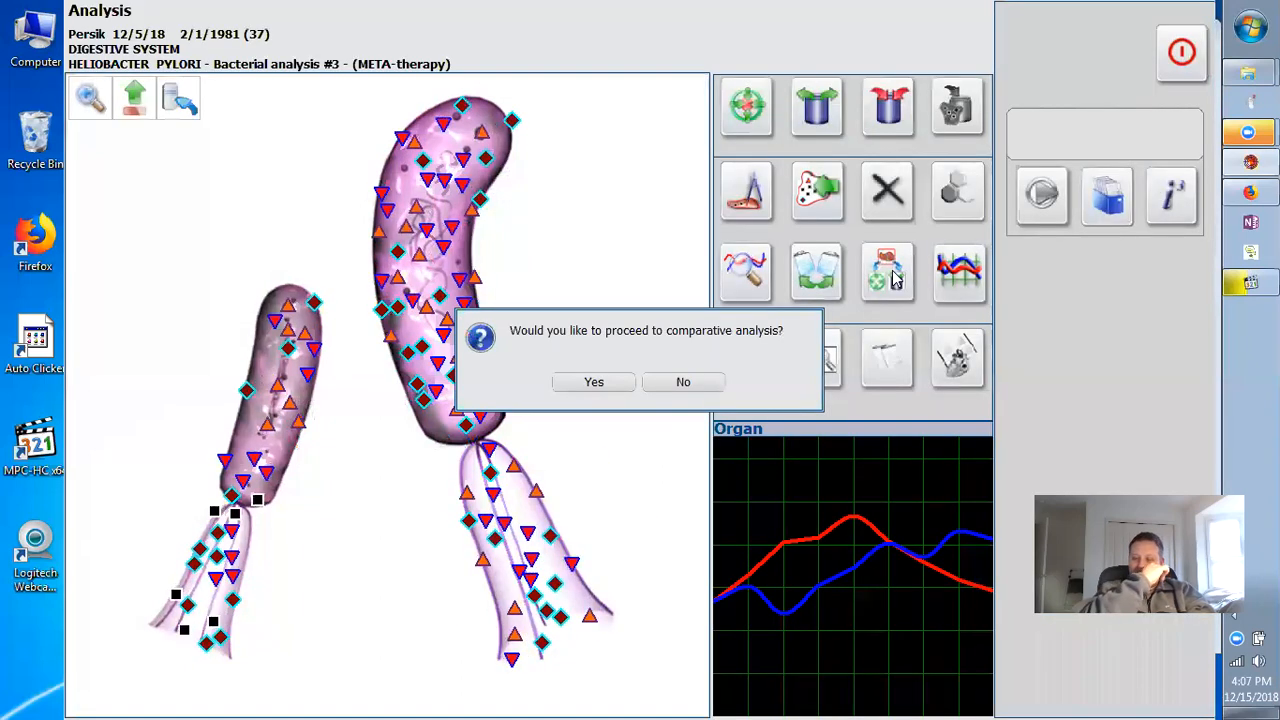
click(690, 381)
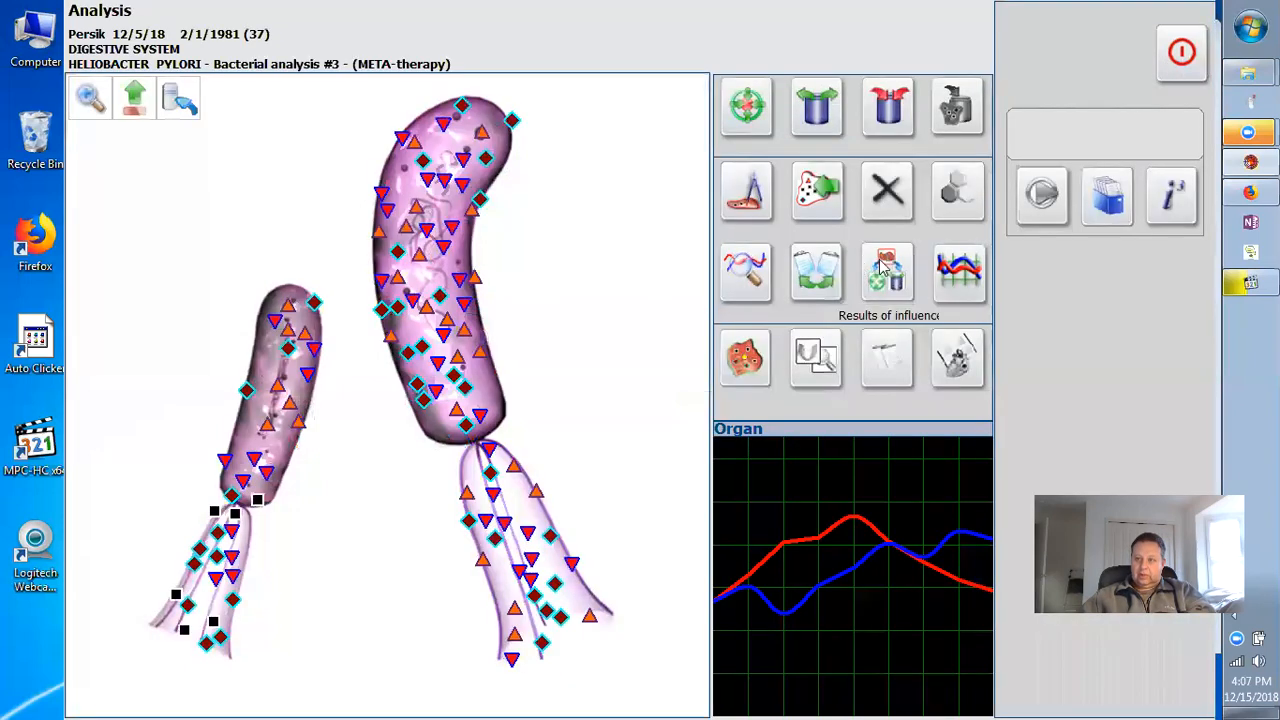
click(883, 265)
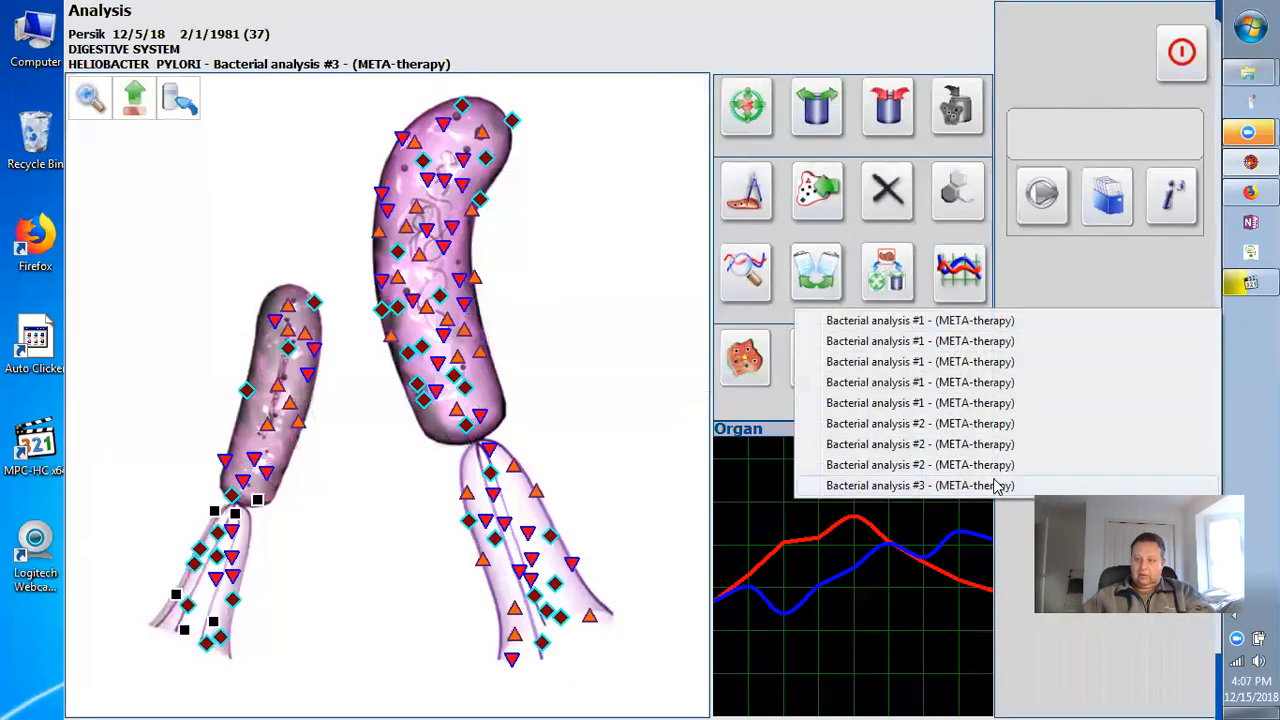
click(993, 485)
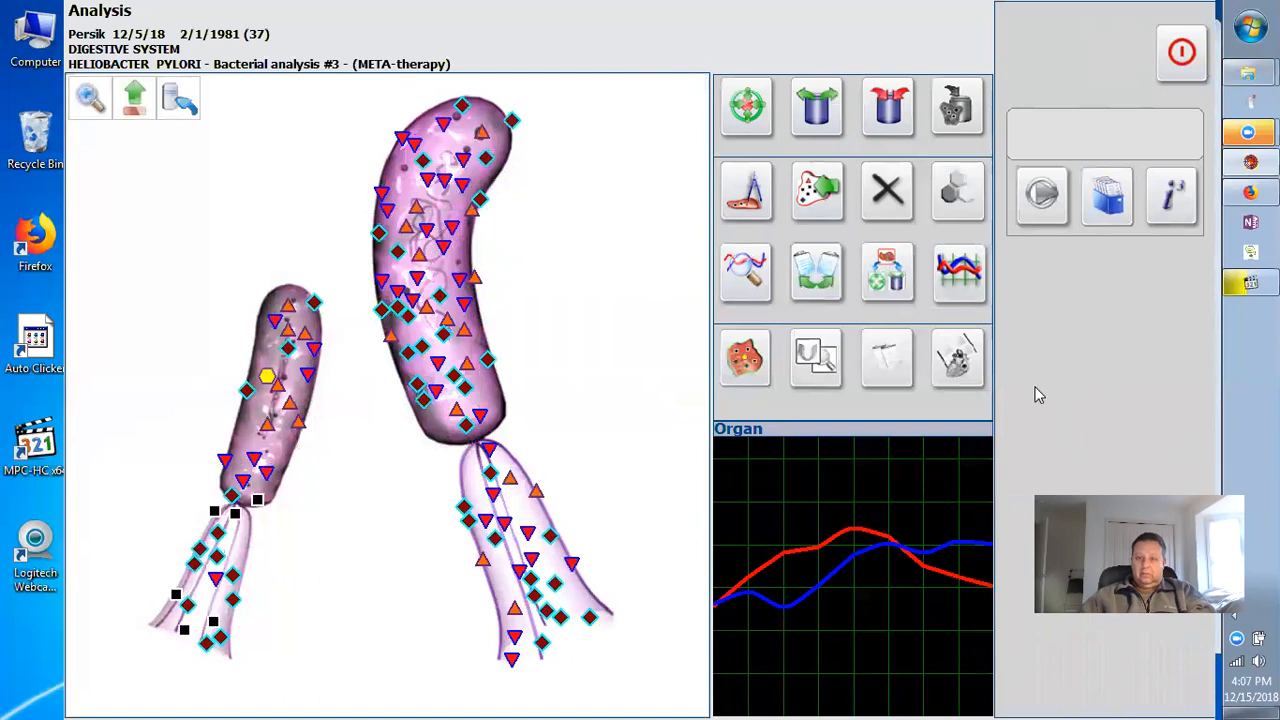
Run a further META-therapy pass on the Heliobacter pylori bacteria, skip comparative analysis and load the latest Bacterial analysis #3 result.
click(741, 134)
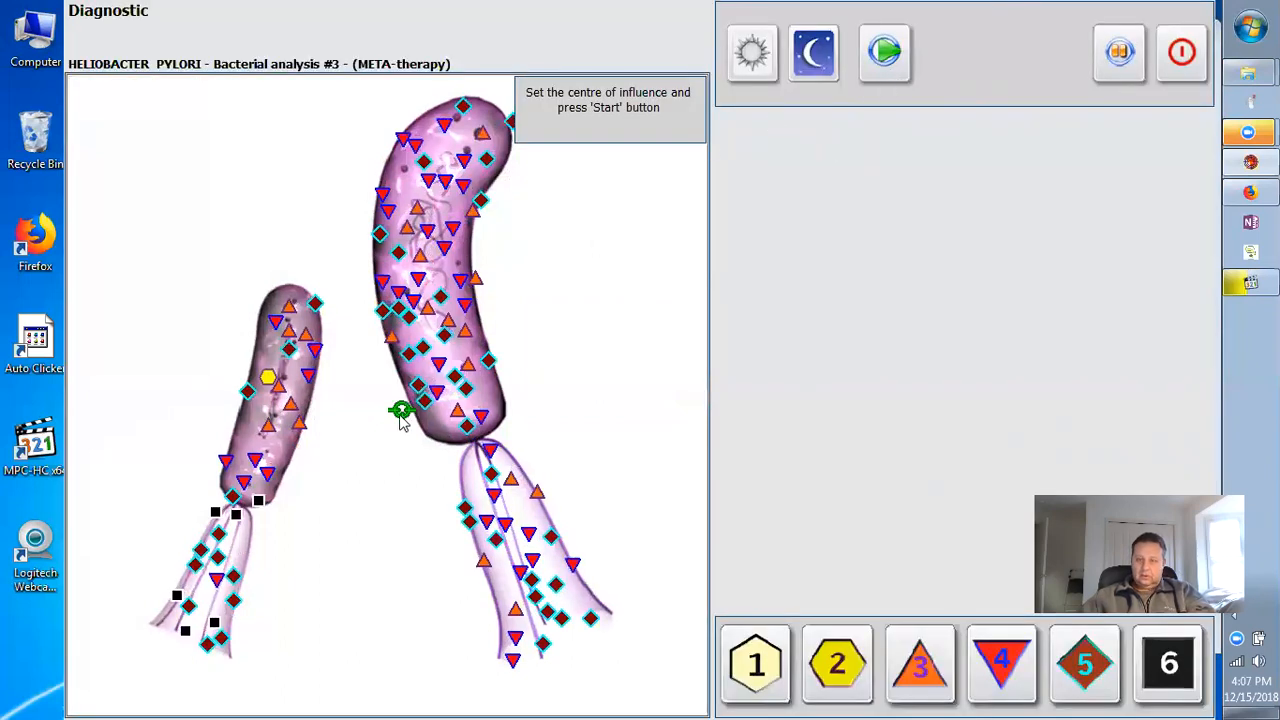
click(885, 55)
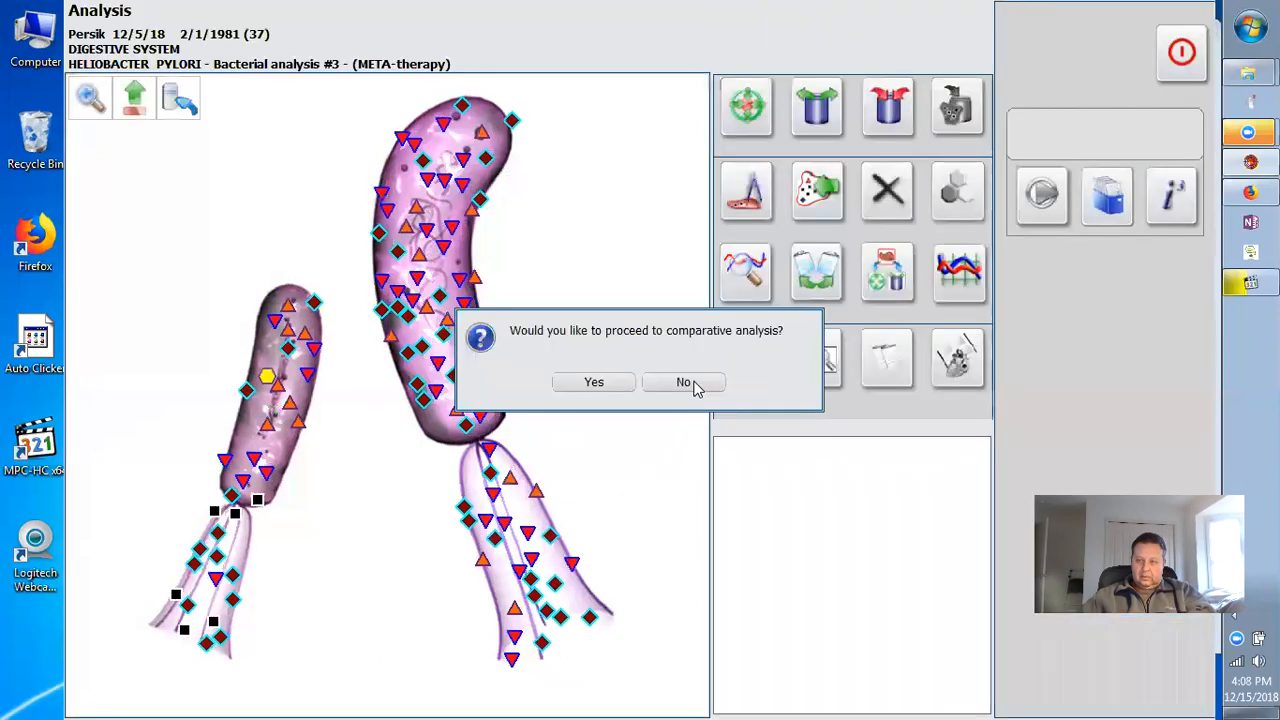
click(693, 383)
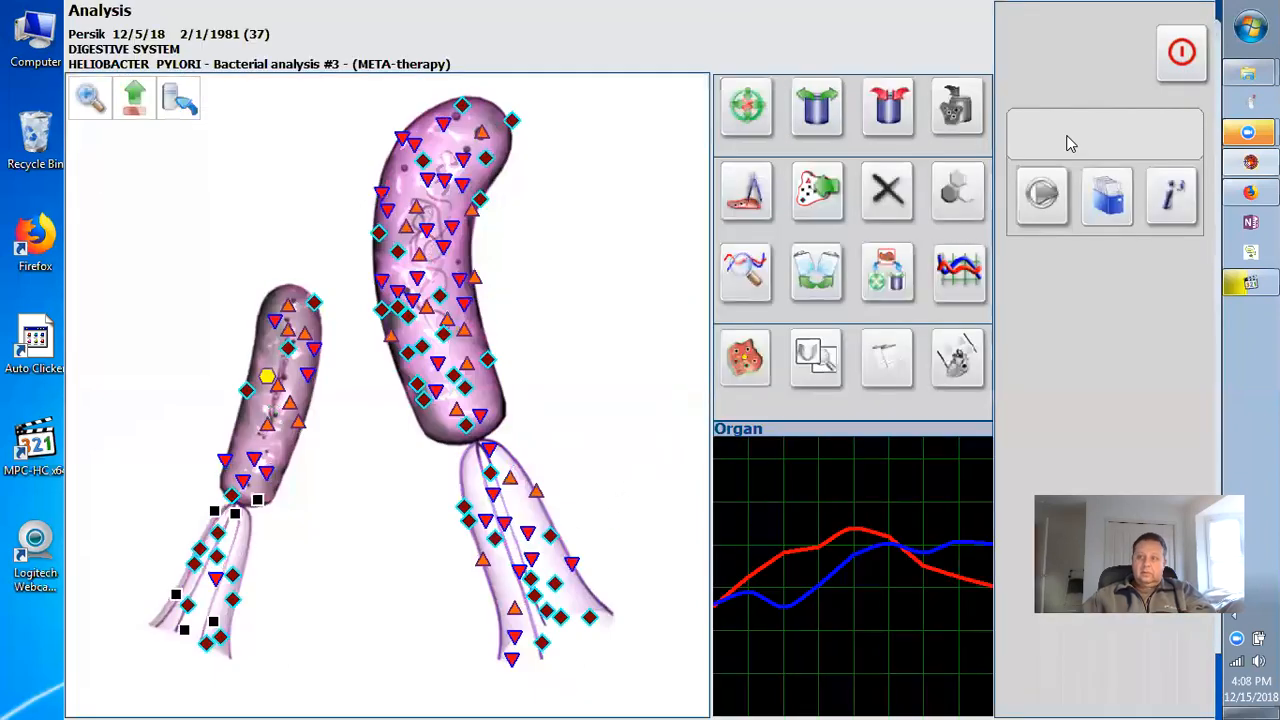
click(887, 275)
click(975, 505)
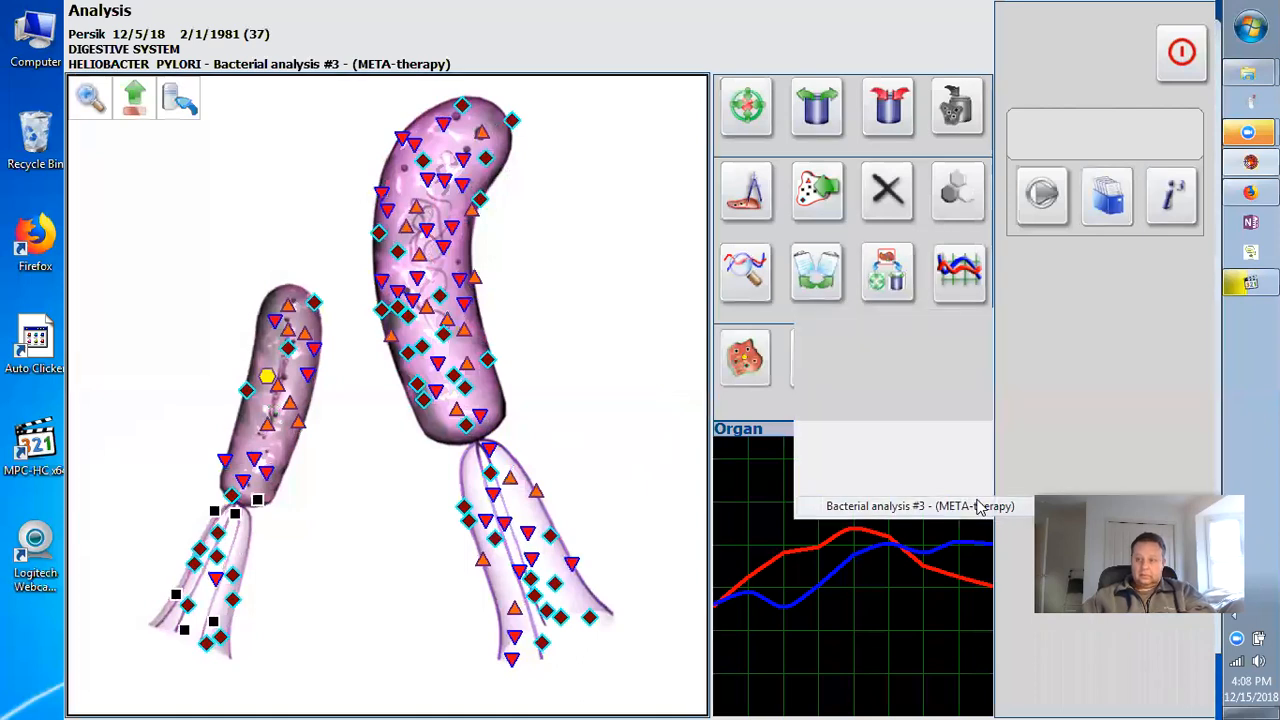
Run META-therapy again on the loaded HELIOBACTER PYLORI - Bacterial analysis #3 result and proceed to comparative analysis.
click(746, 128)
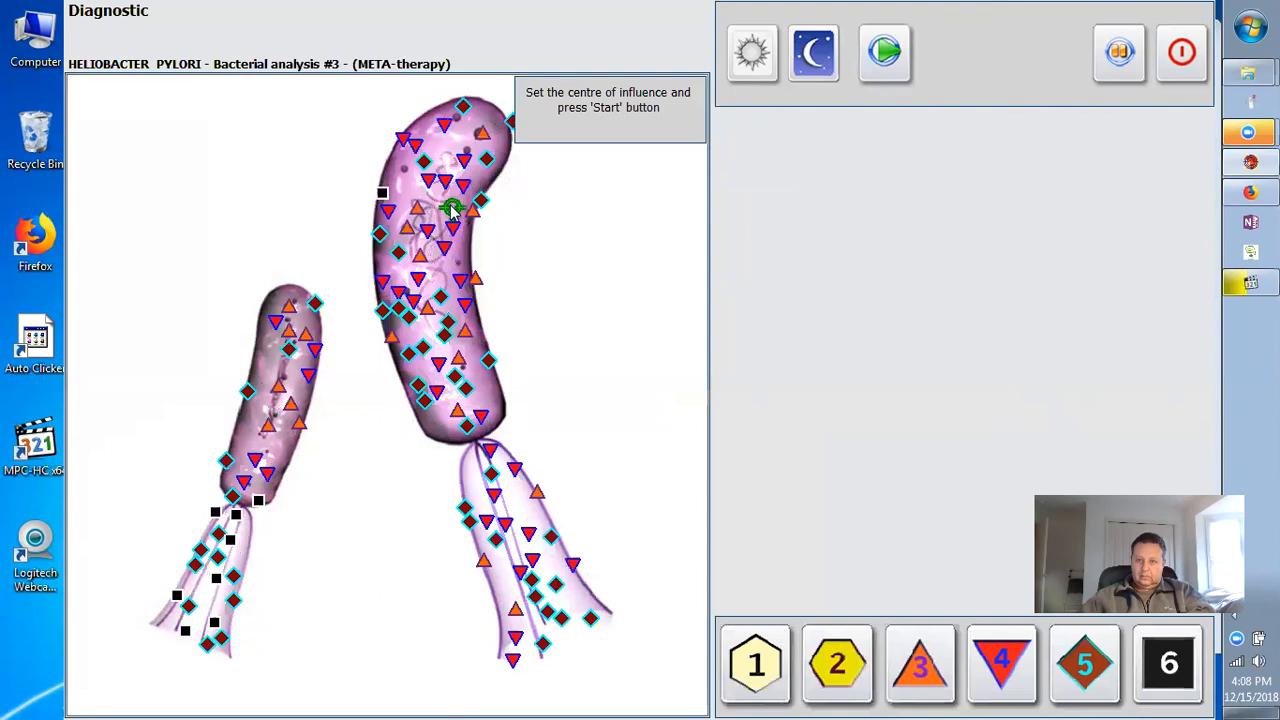
click(880, 75)
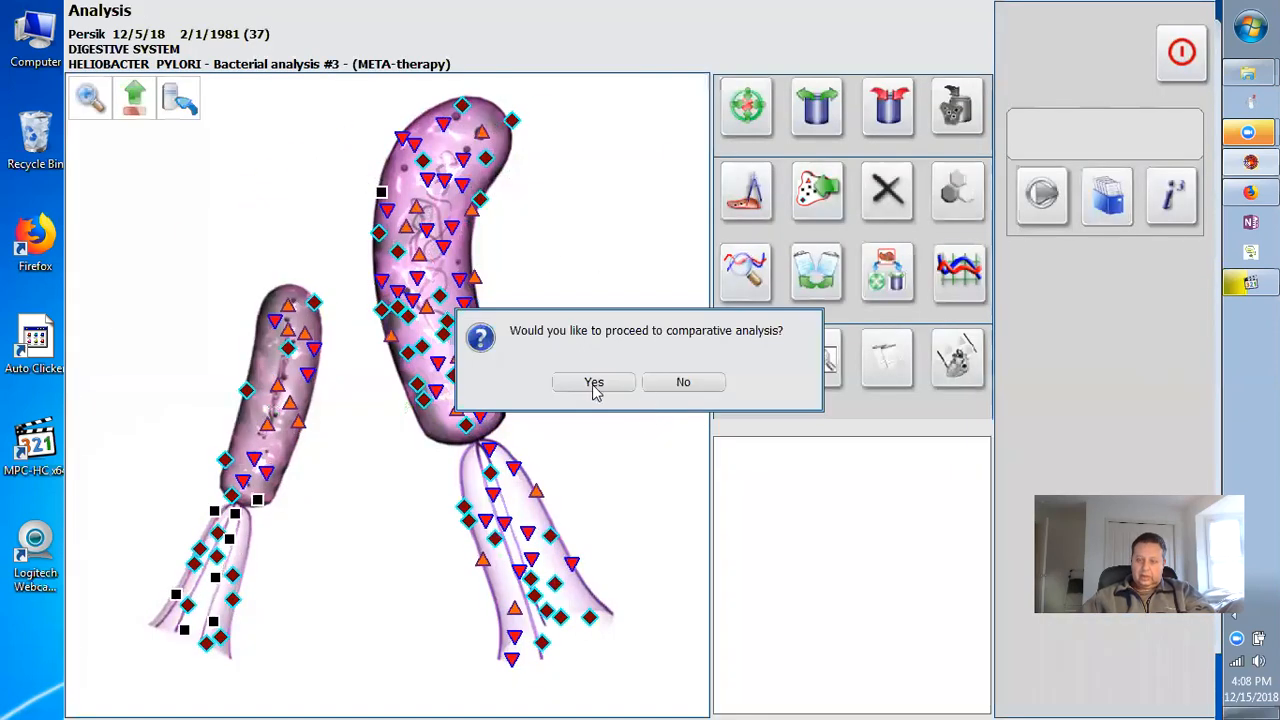
click(594, 384)
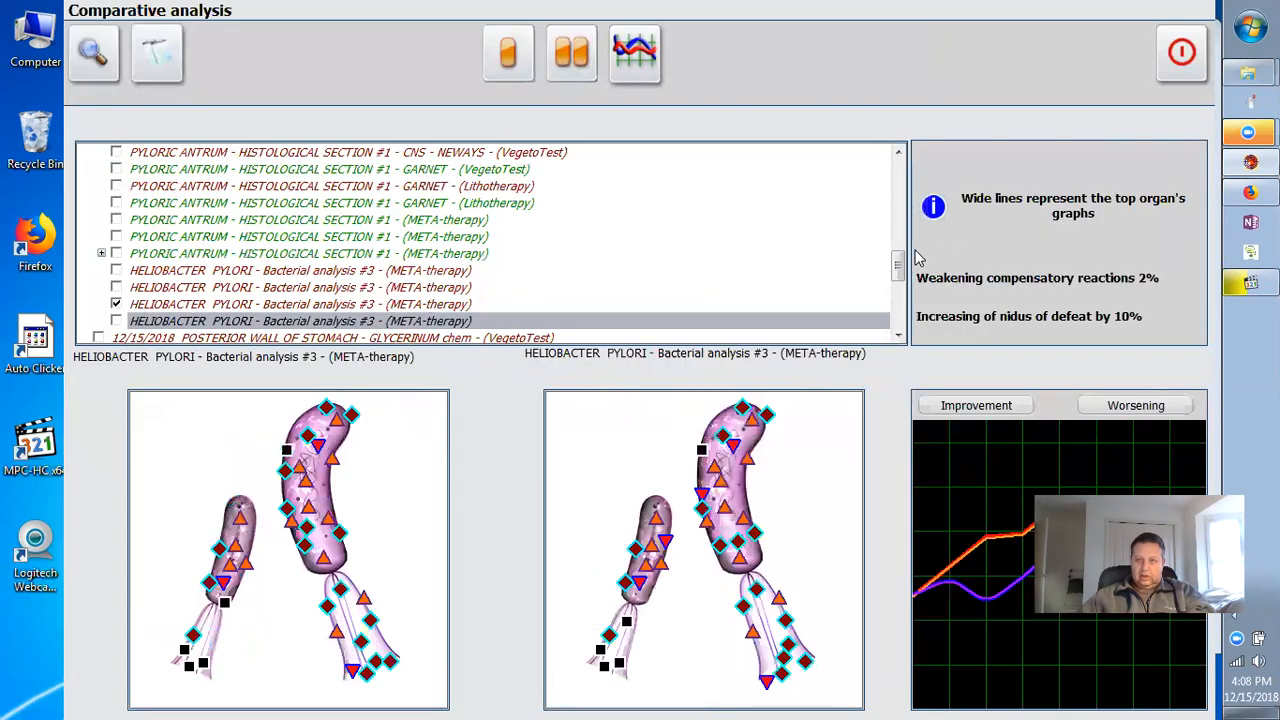
Compare the original HELIOBACTER PYLORI - Bacterial analysis #3 with its META-therapy results, then leave the comparative analysis.
mouse_move(901, 264)
mouse_down()
mouse_move(903, 208)
mouse_move(903, 246)
mouse_up()
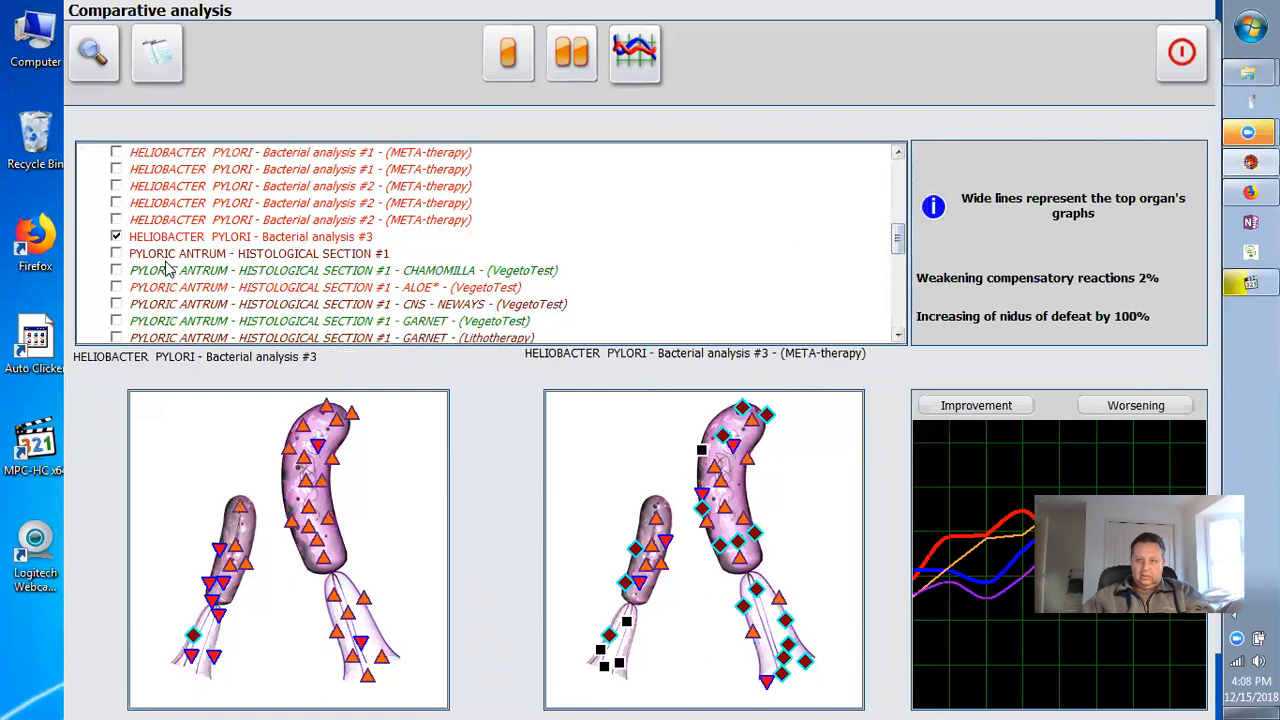
drag(897, 240, 899, 270)
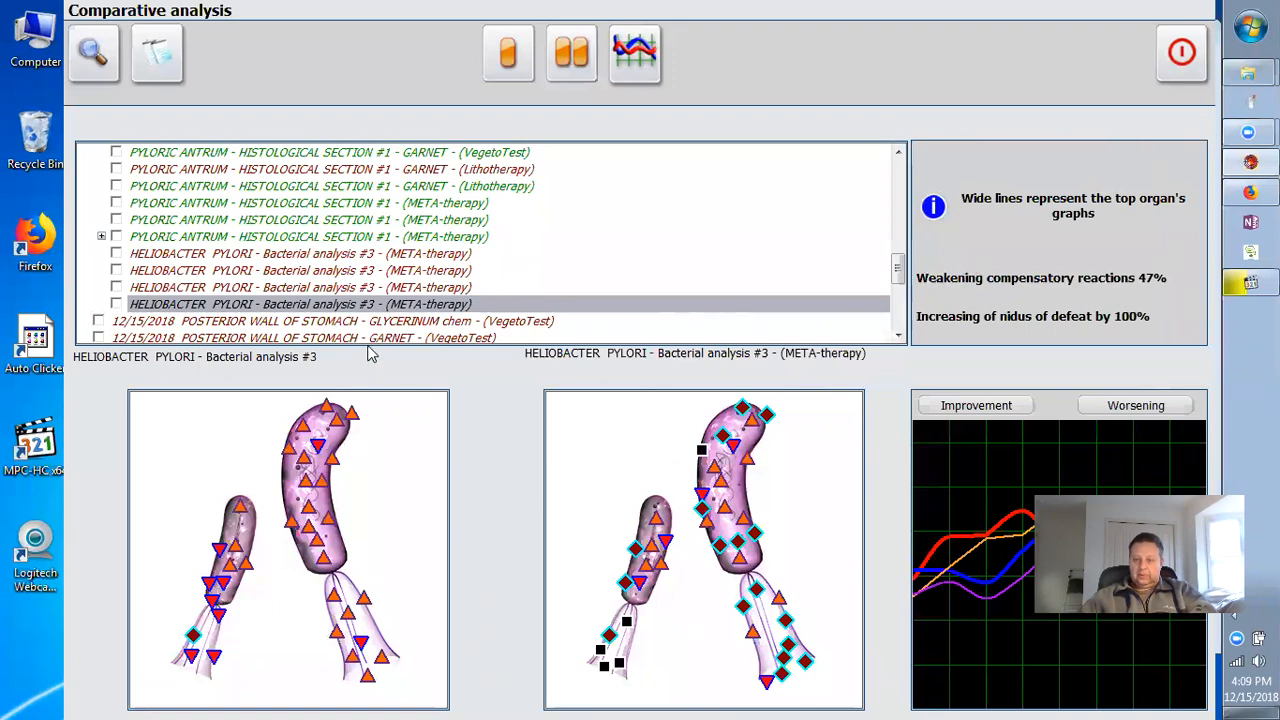
click(363, 289)
click(383, 306)
click(523, 287)
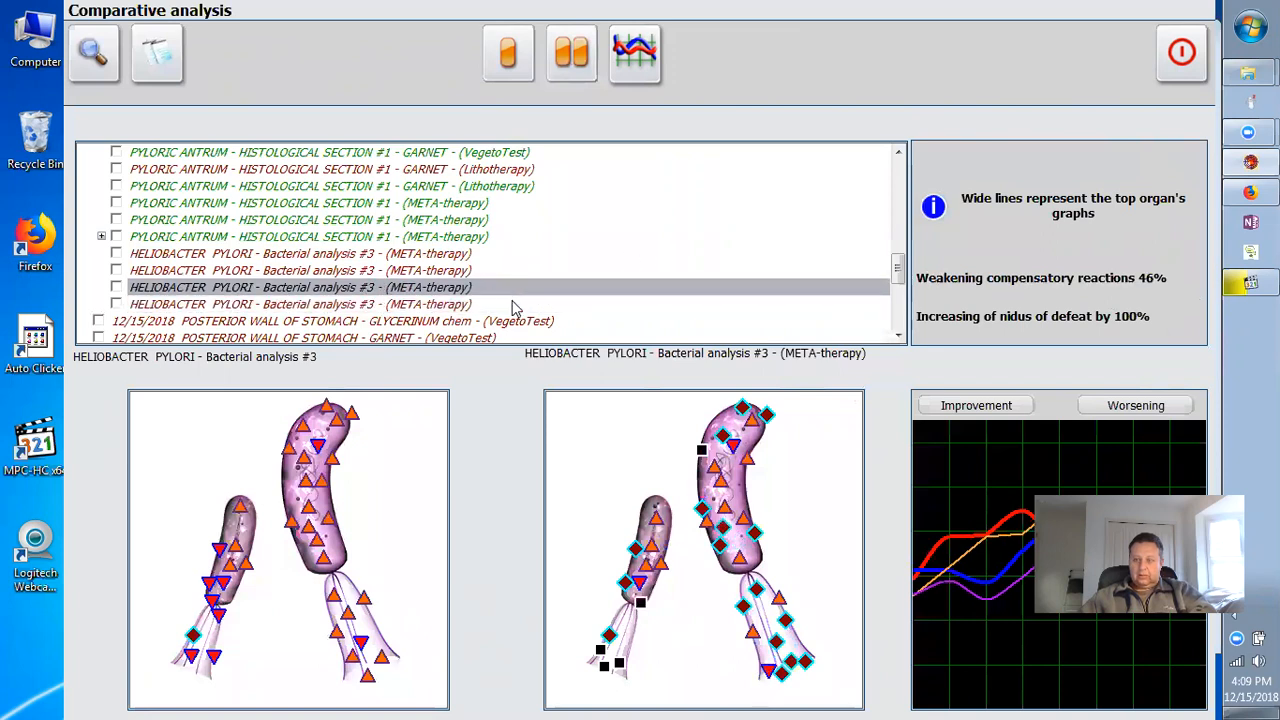
click(510, 304)
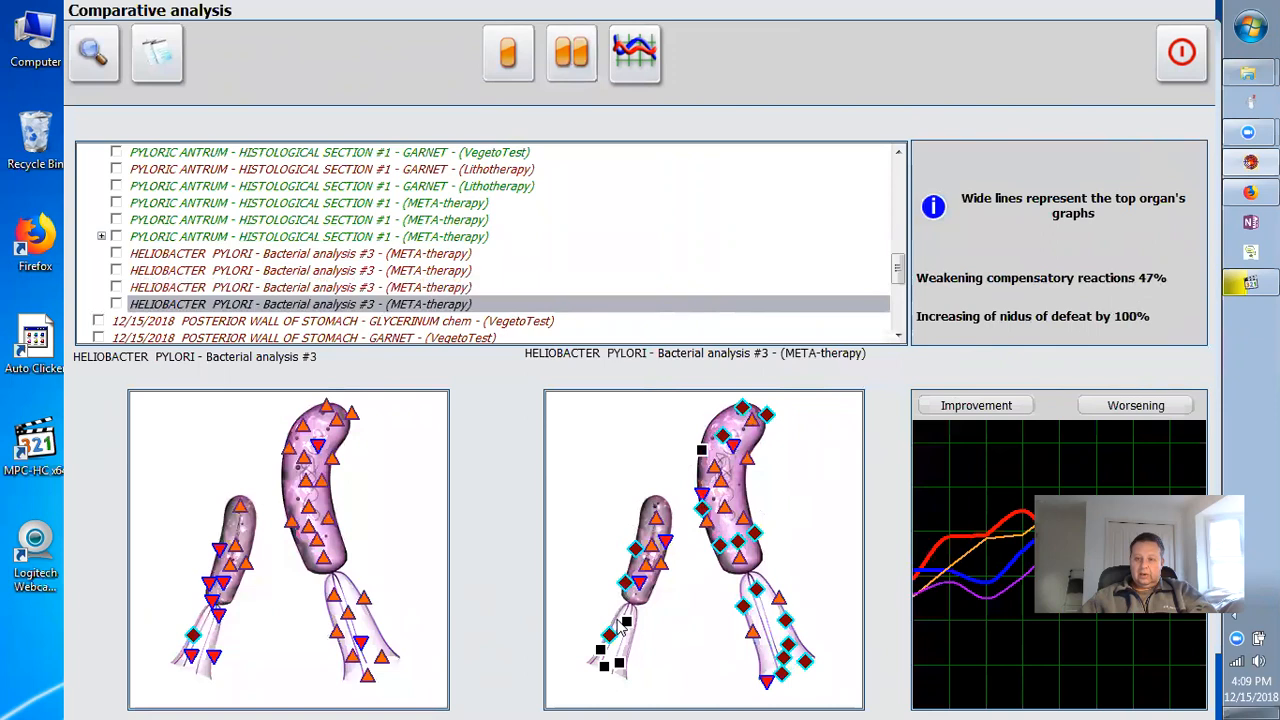
click(1168, 76)
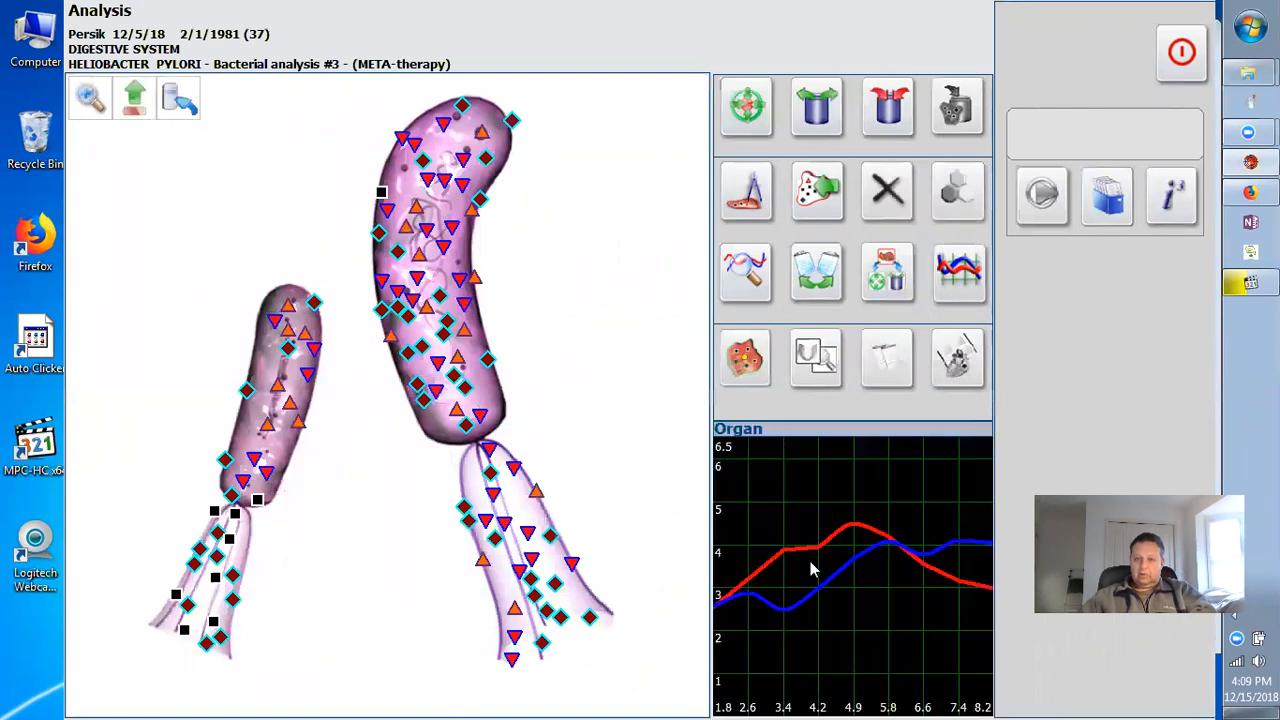
Go up to the posterior wall of the stomach, choose ANTERIOR WALL OF STOMACH from the catalogue and start its detailed analysis.
click(142, 108)
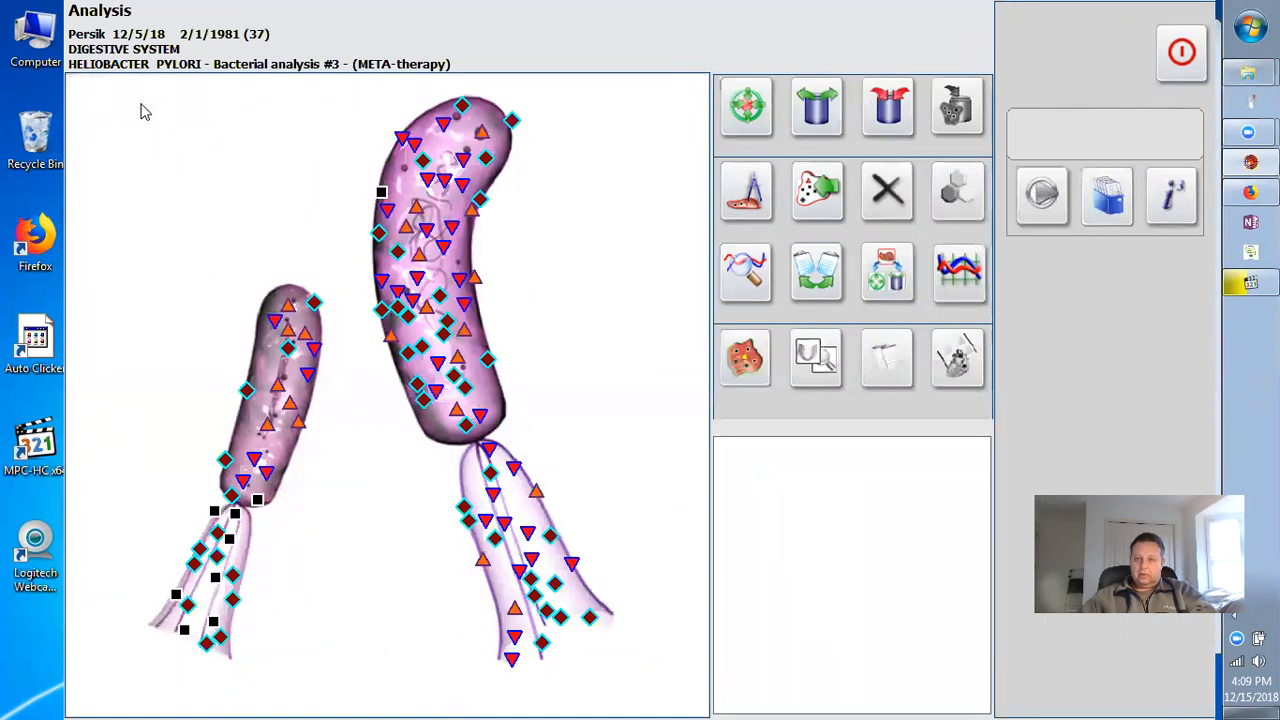
click(142, 108)
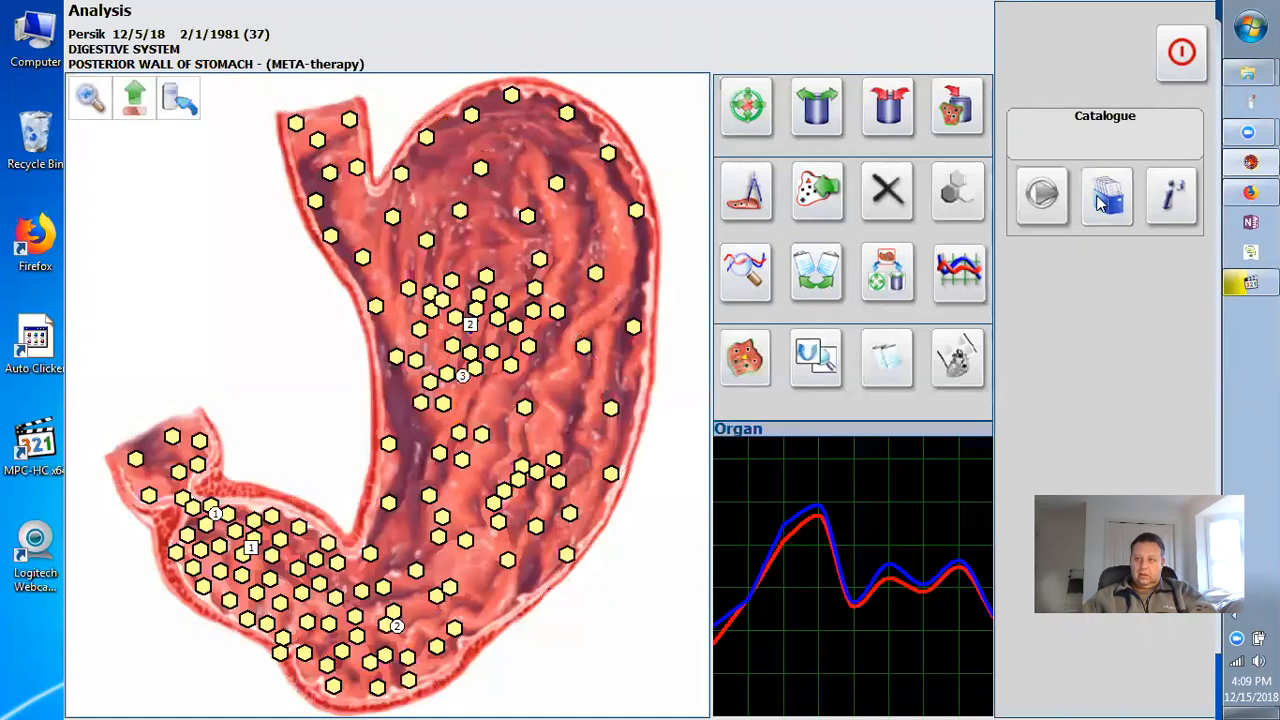
click(1105, 197)
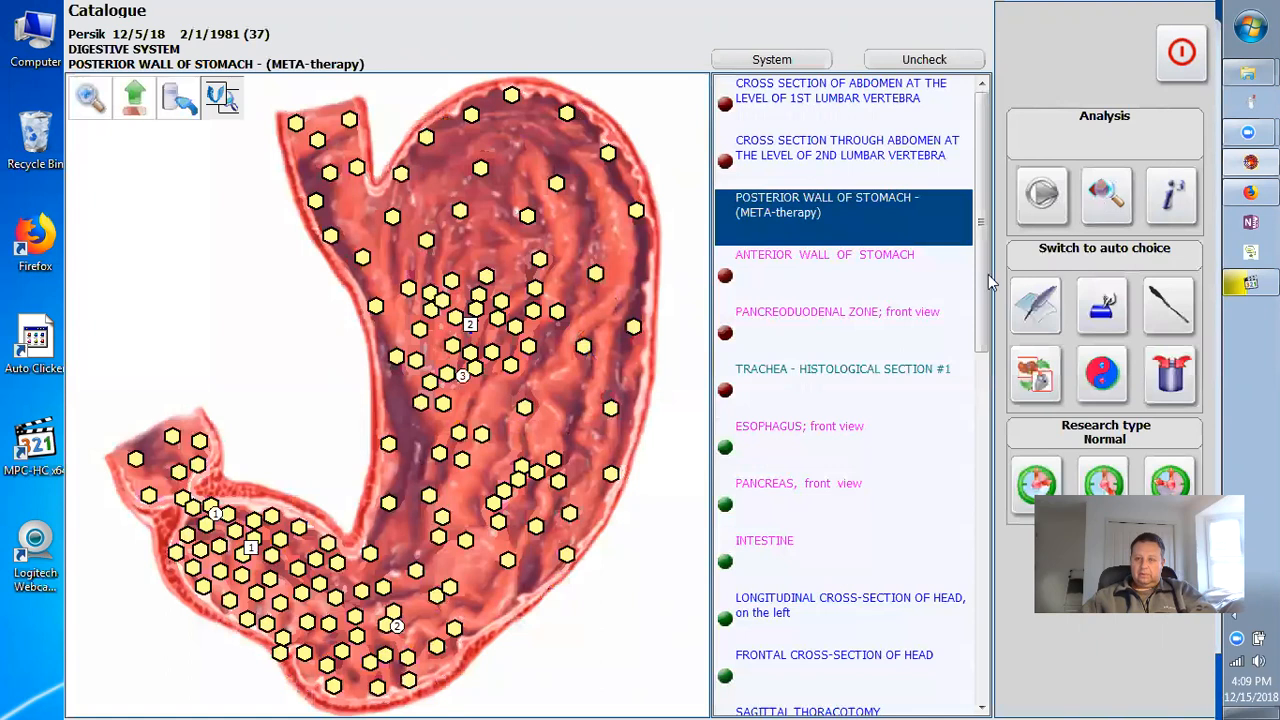
click(865, 285)
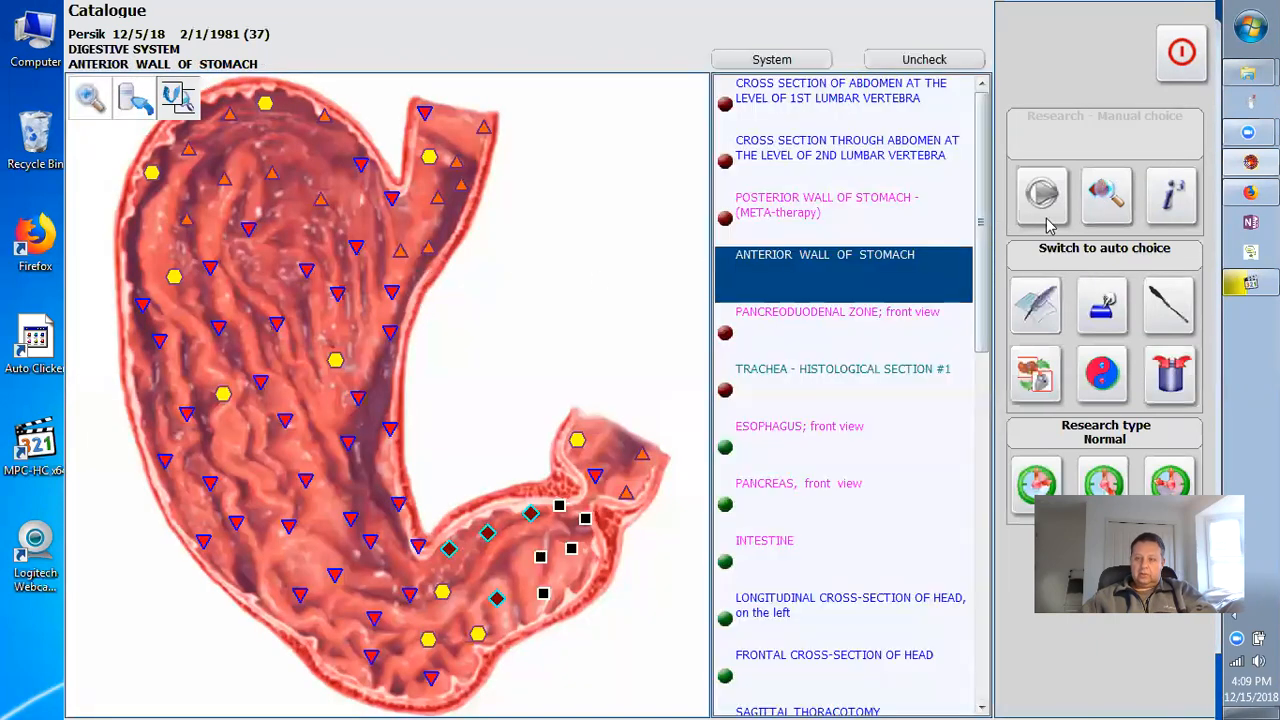
click(1103, 200)
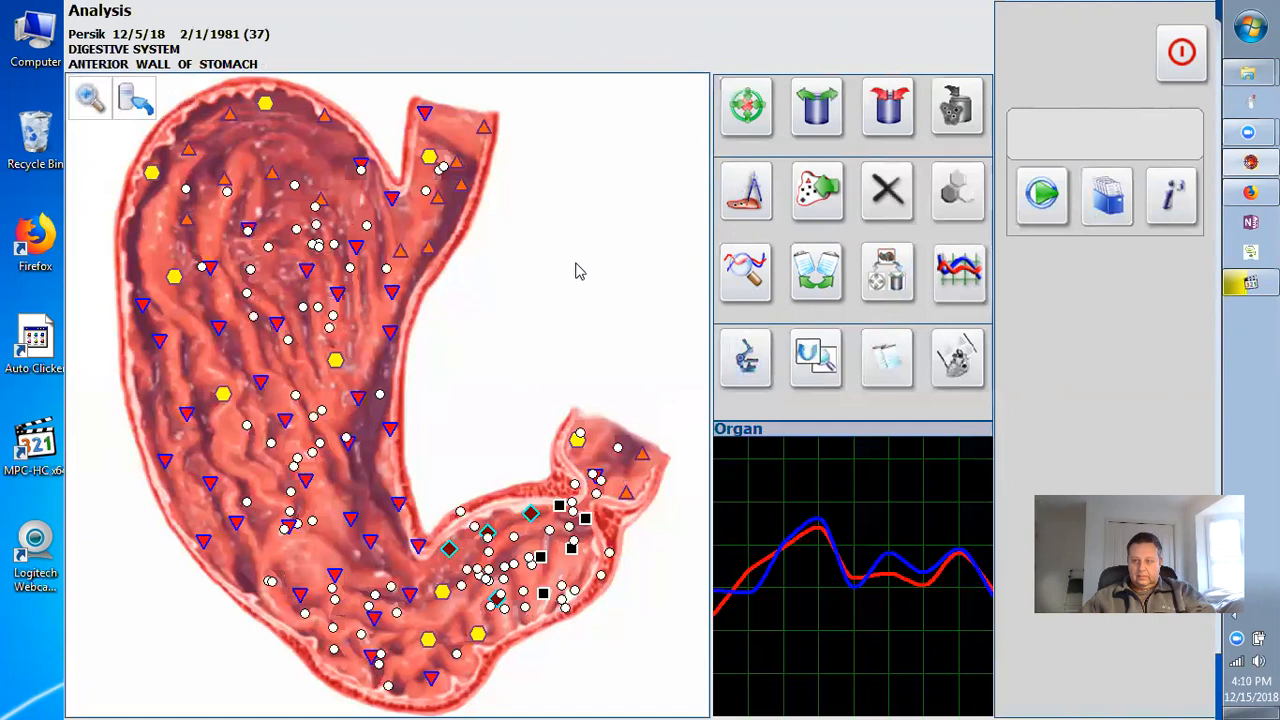
click(1050, 214)
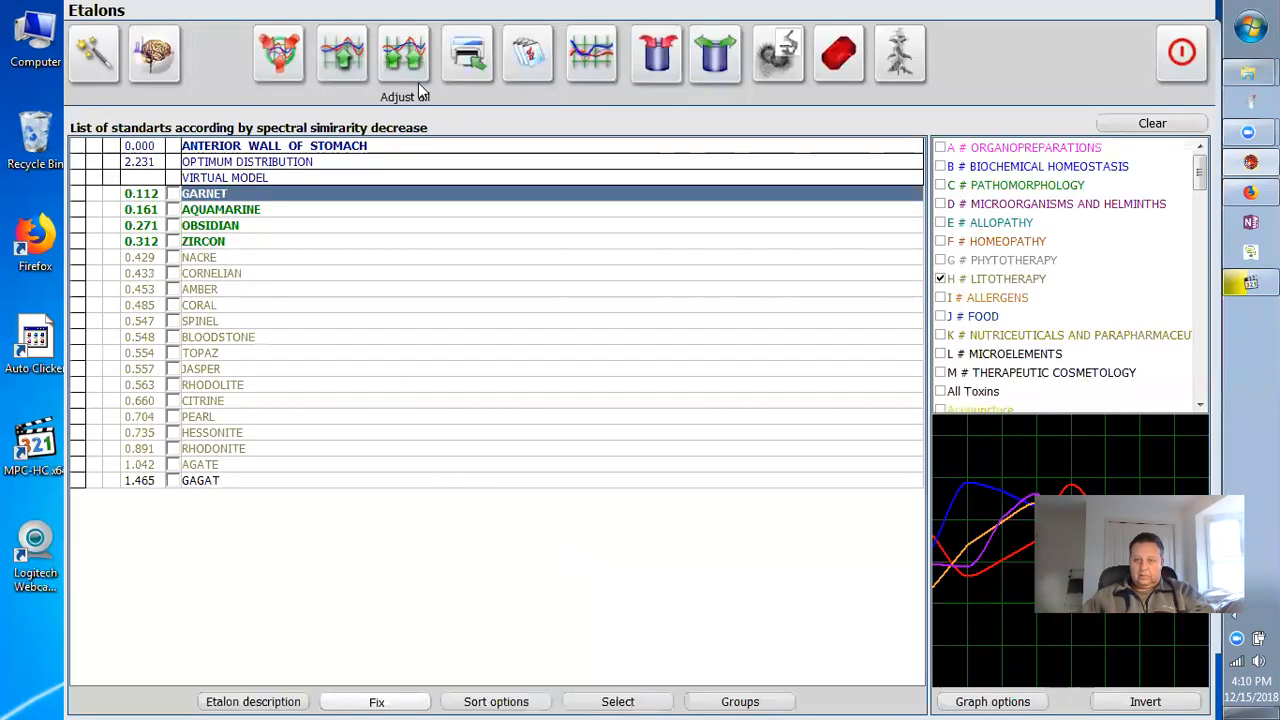
Apply GARNET lithotherapy to the anterior wall of the stomach, decline comparative analysis and load the GARNET result.
click(322, 84)
click(176, 64)
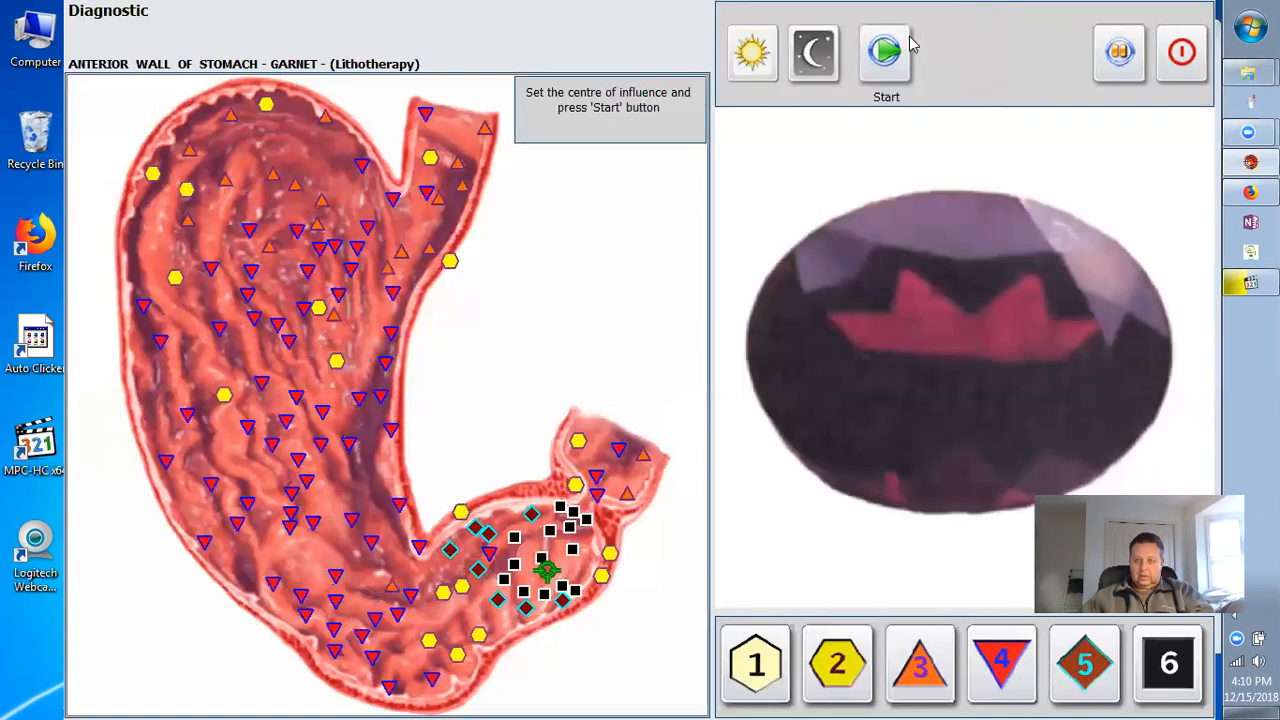
click(893, 60)
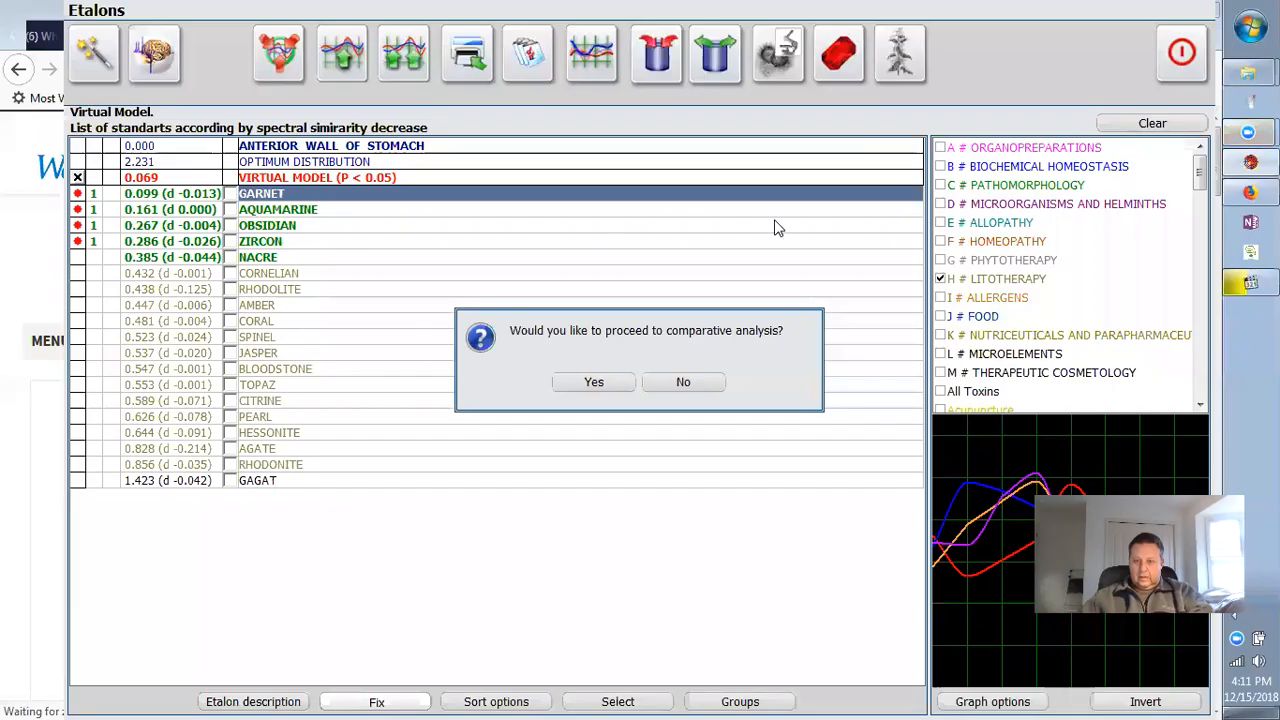
click(661, 385)
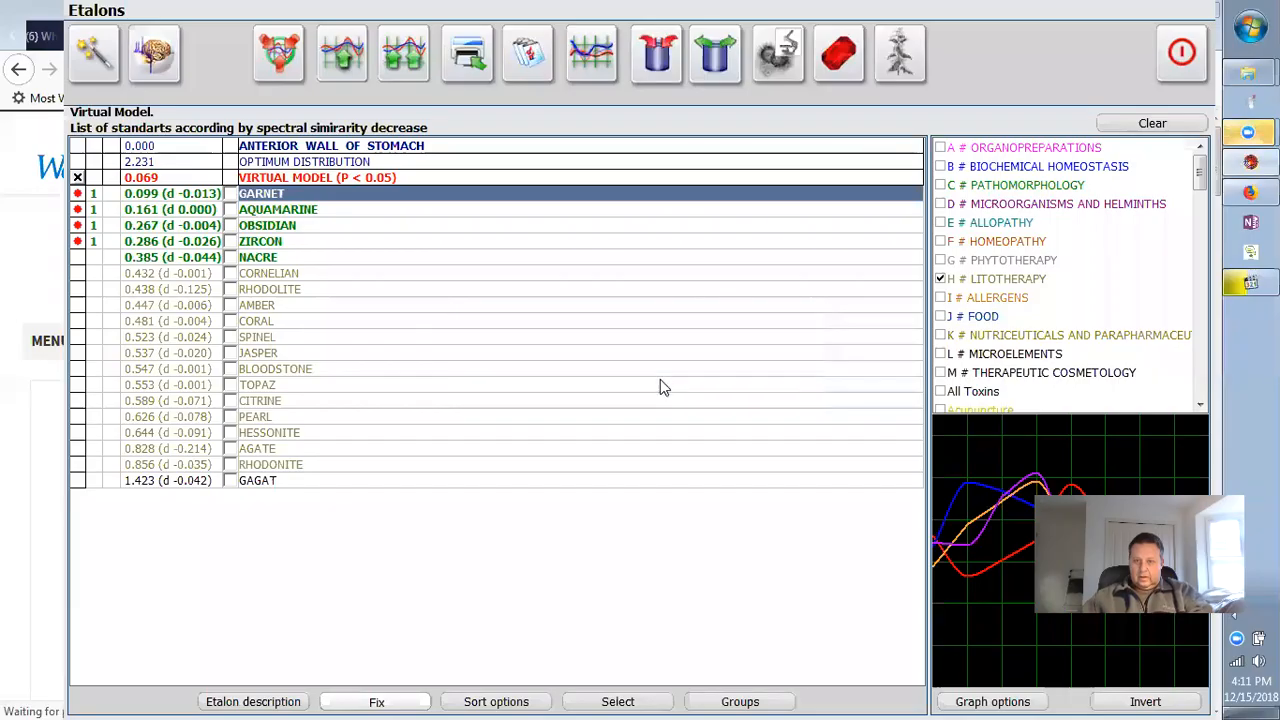
click(1178, 50)
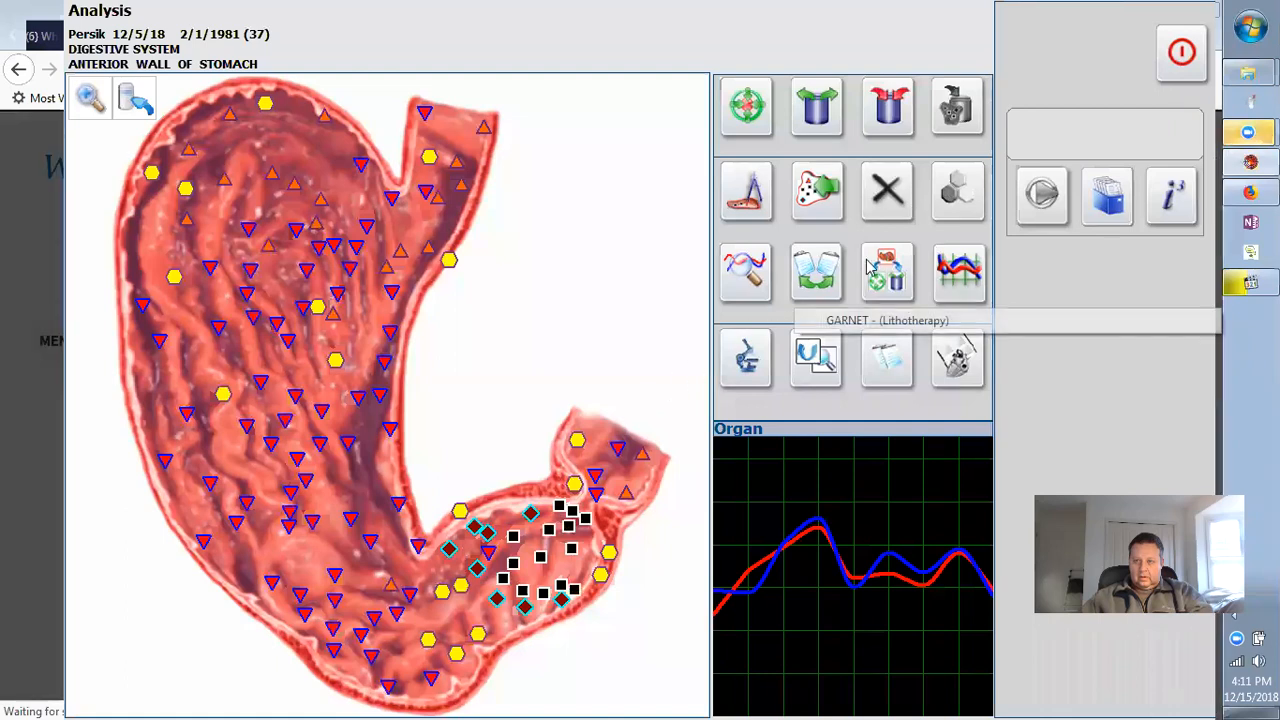
click(928, 330)
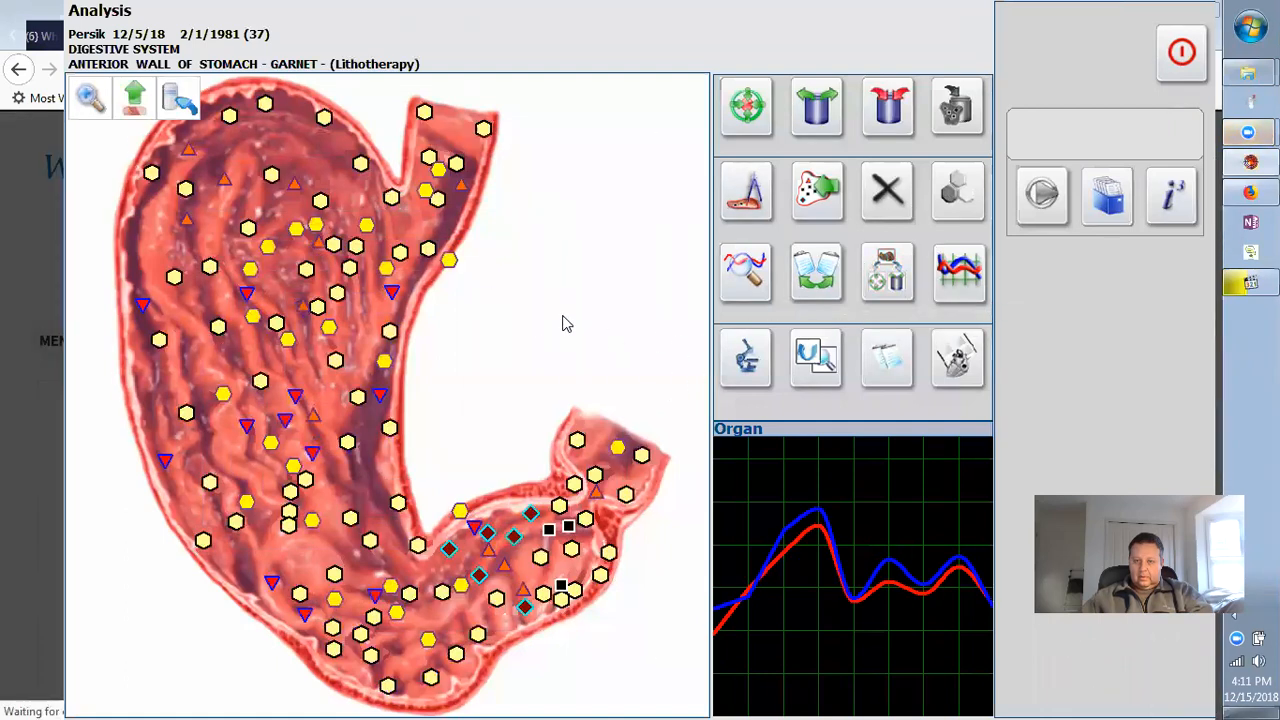
Switch to Firefox, dismiss the WebMD newsletter pop-up and search the ulcer symptoms page for "vomit".
key(alt+Tab)
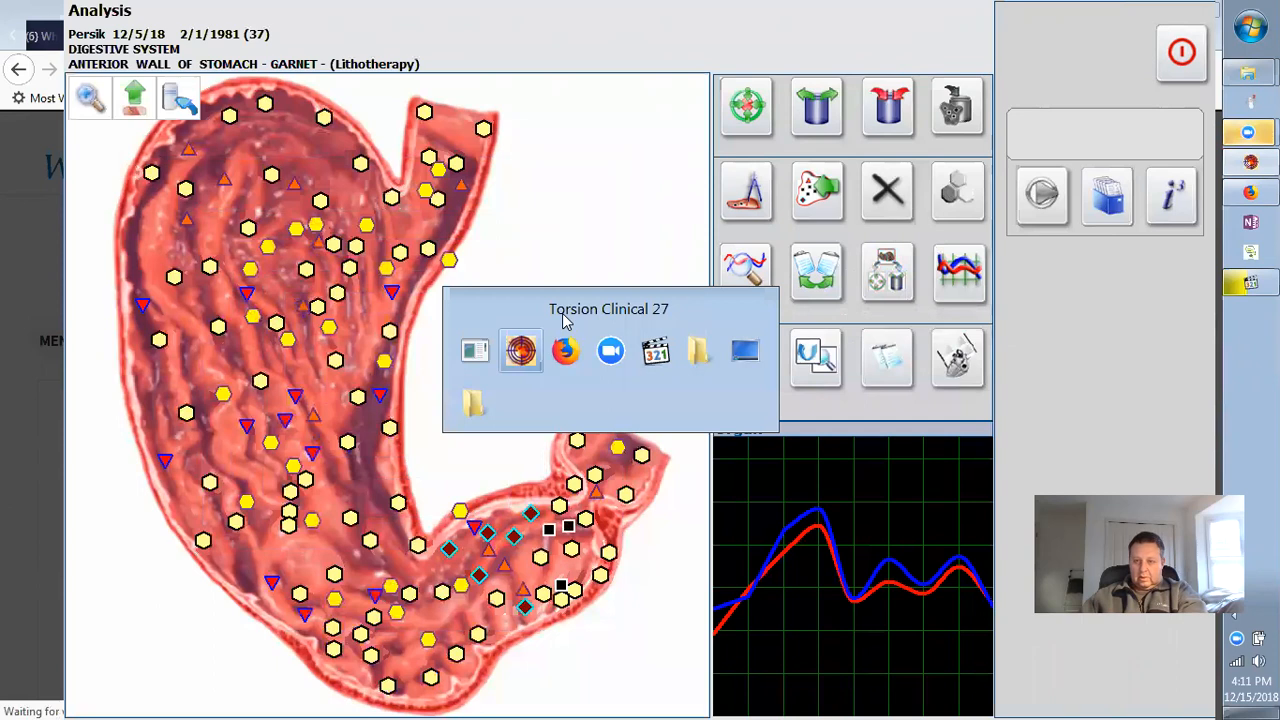
key(alt+Tab)
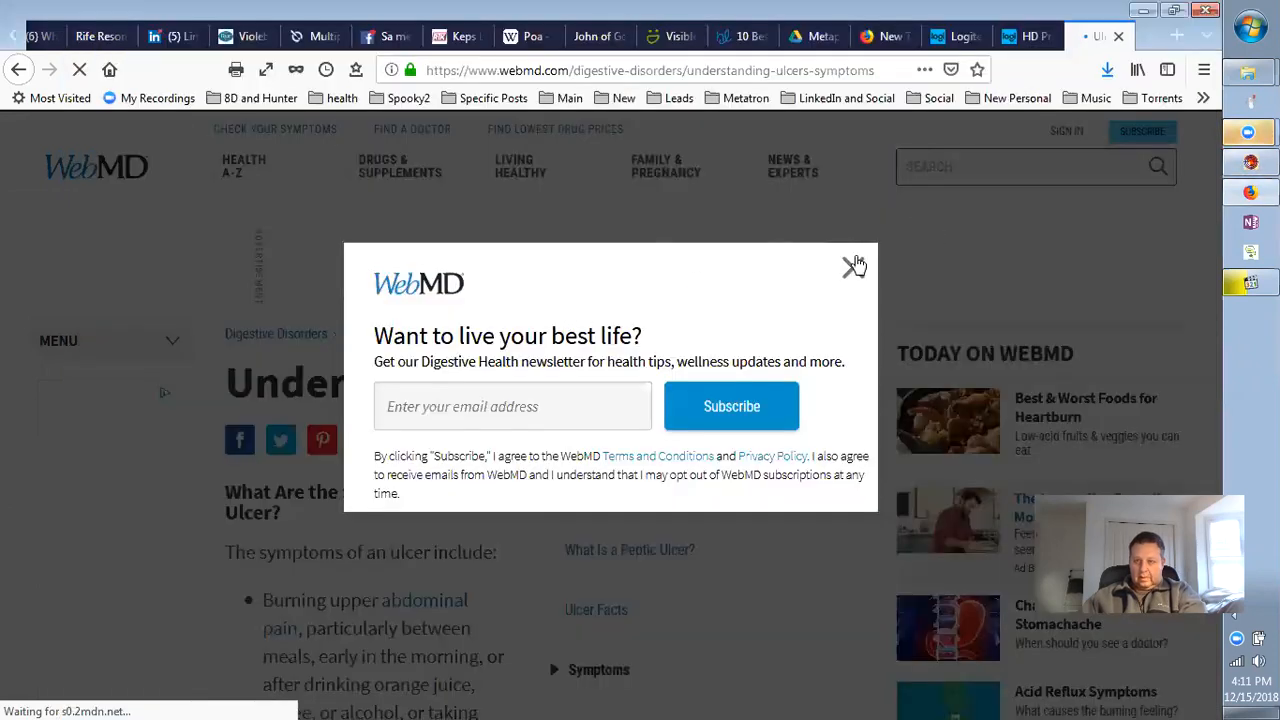
click(852, 268)
scroll(631, 408, down, 3)
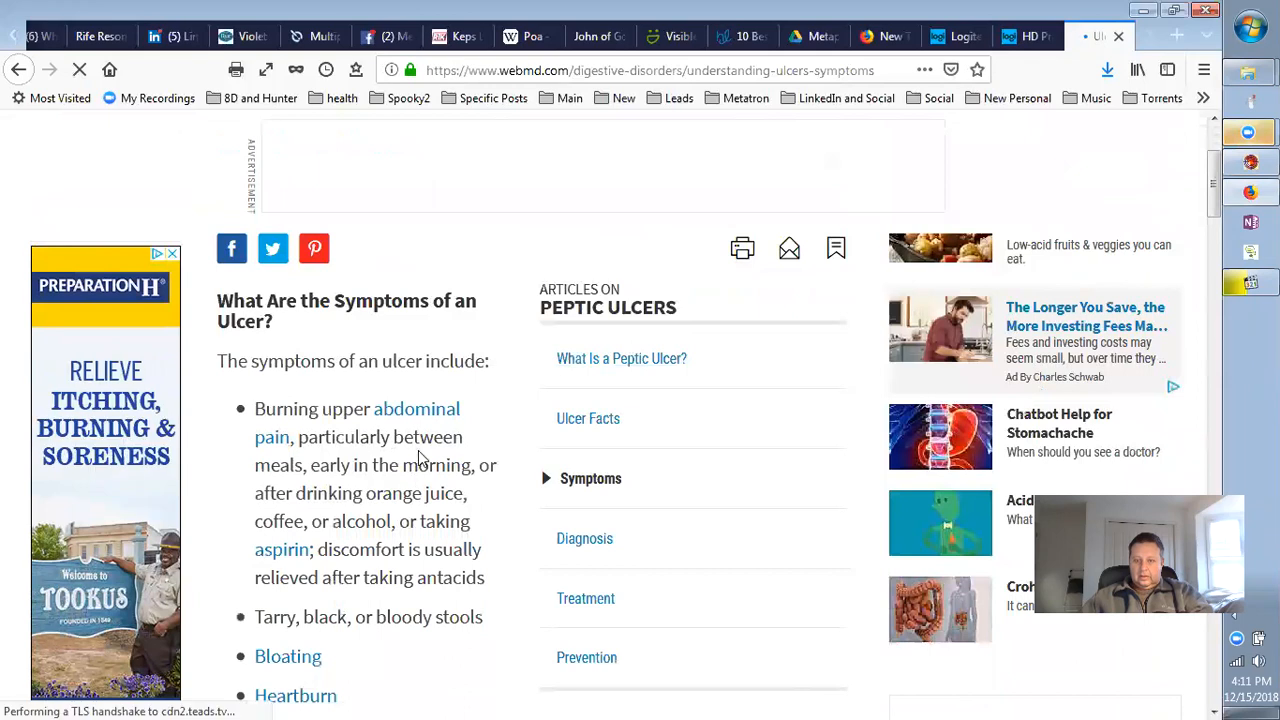
key(ctrl+f)
text(vo)
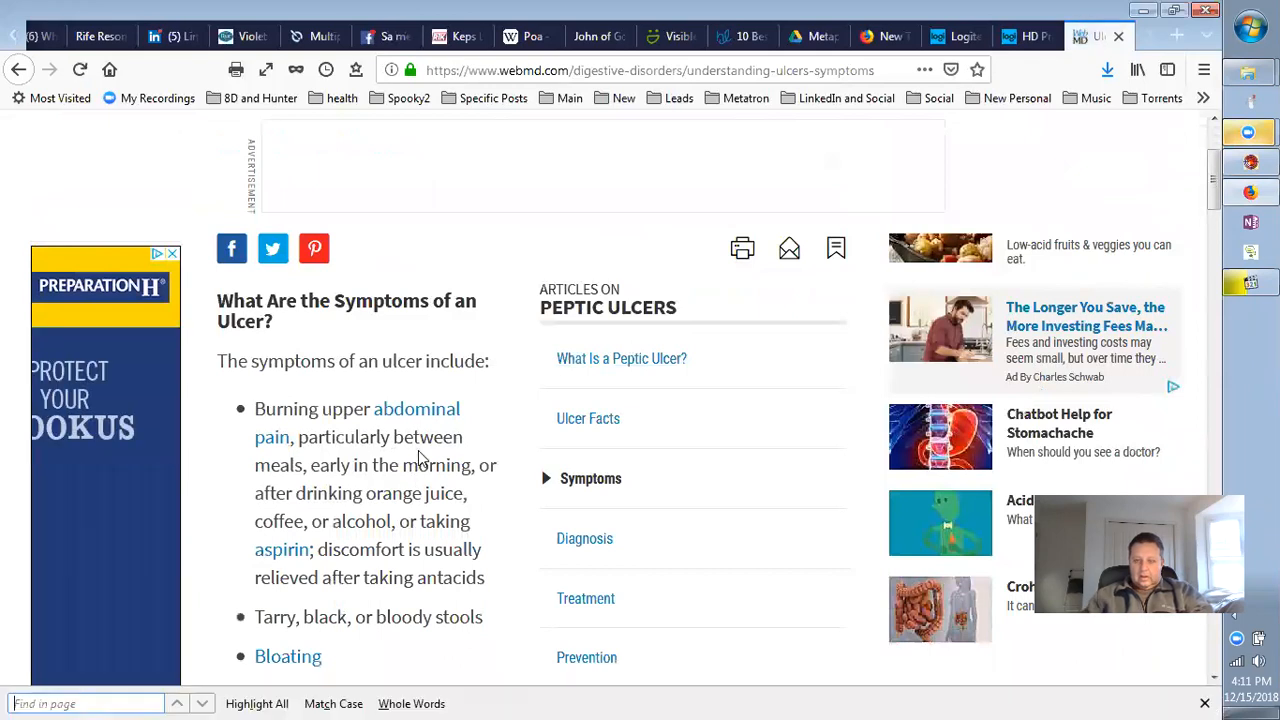
text(mit)
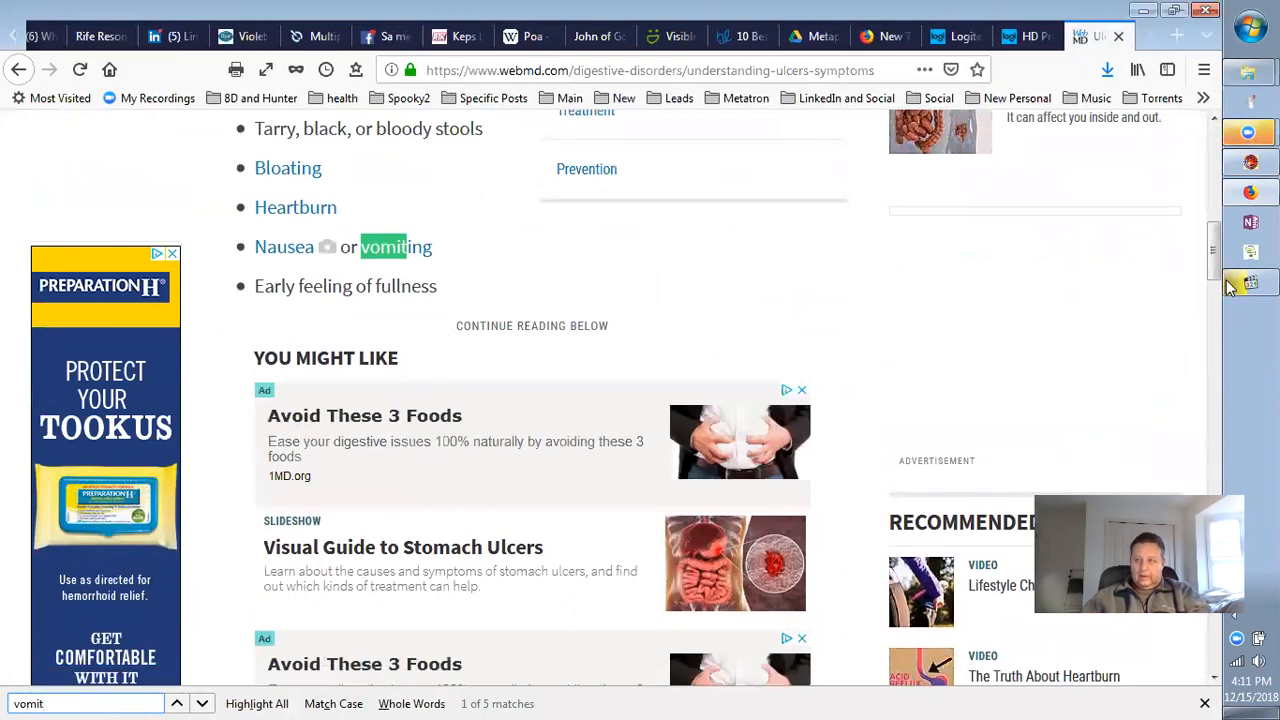
Highlight the opening of the ulcer symptoms section on WebMD, then return to the anterior stomach wall analysis.
drag(1215, 260, 1215, 228)
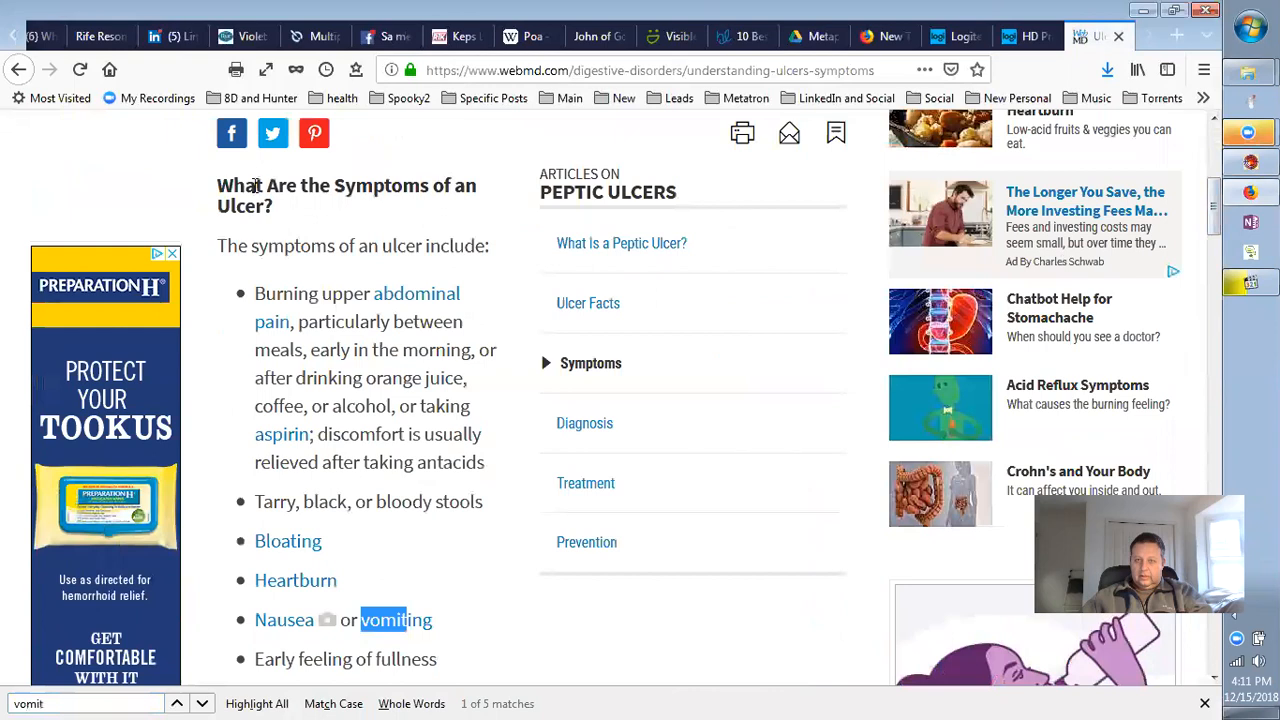
drag(232, 190, 297, 660)
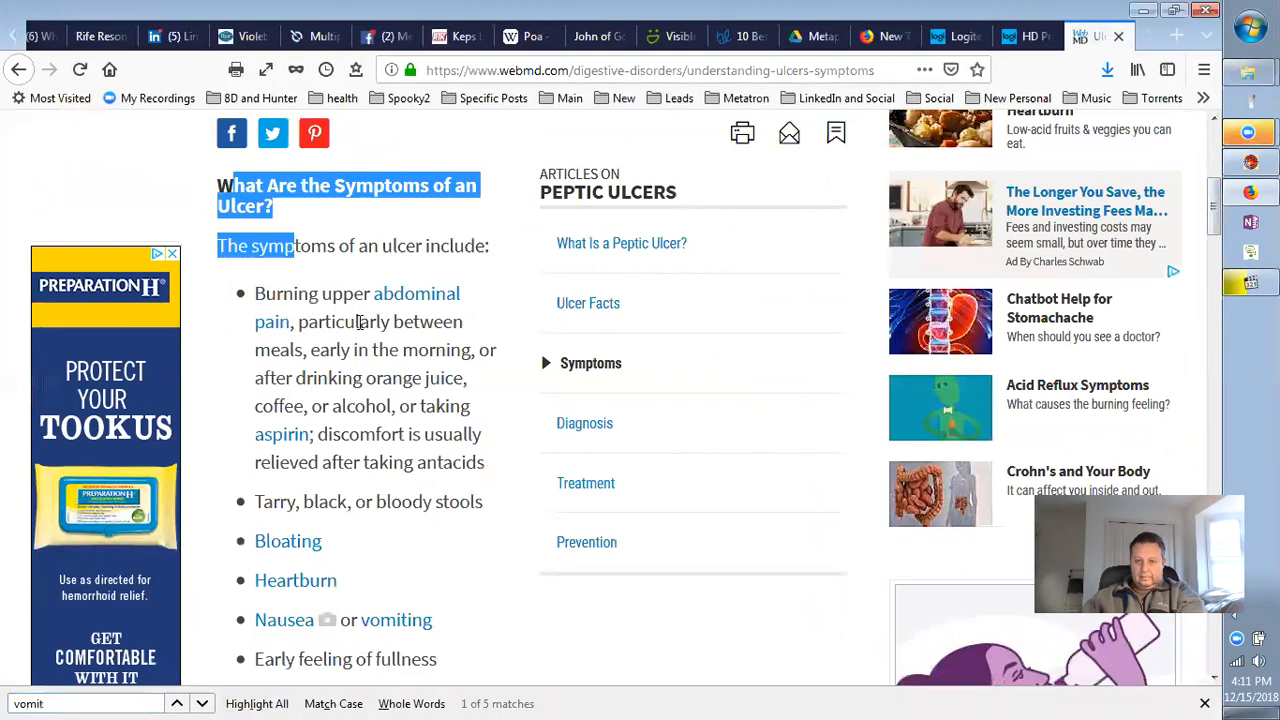
key(alt+Tab)
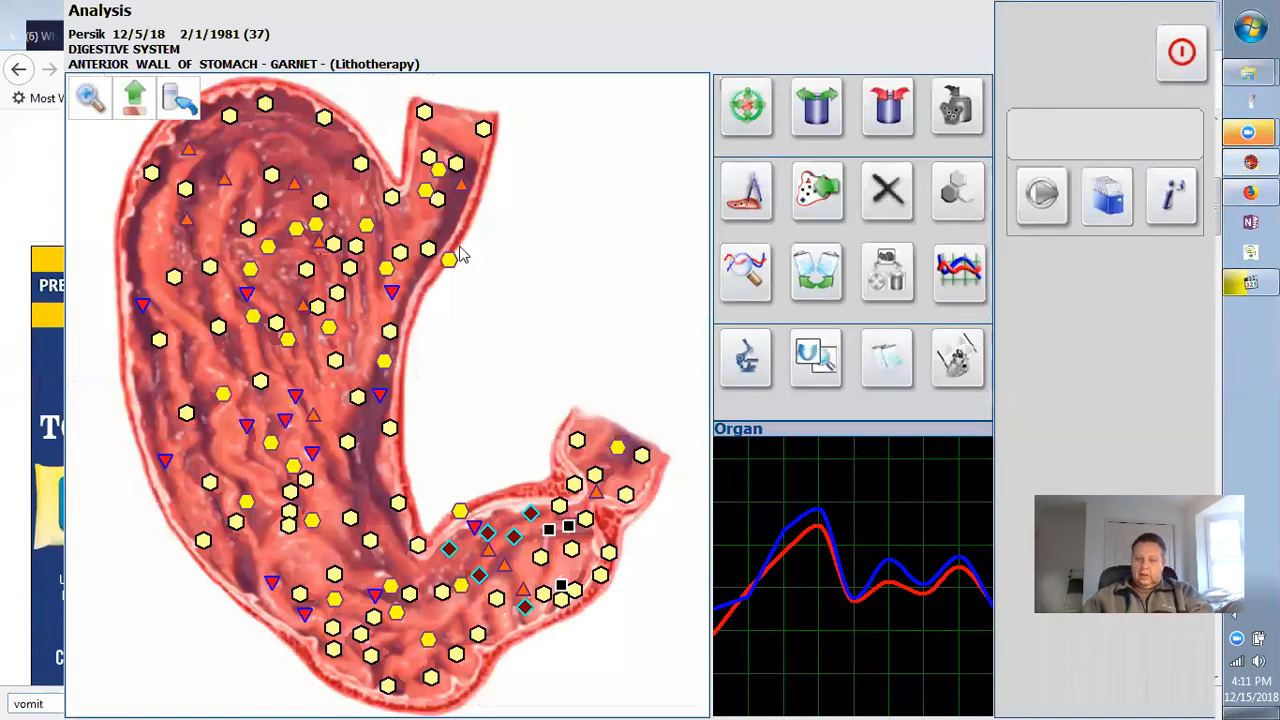
Run META-therapy on the anterior wall's GARNET result, decline comparative analysis and load the META-therapy result.
click(745, 108)
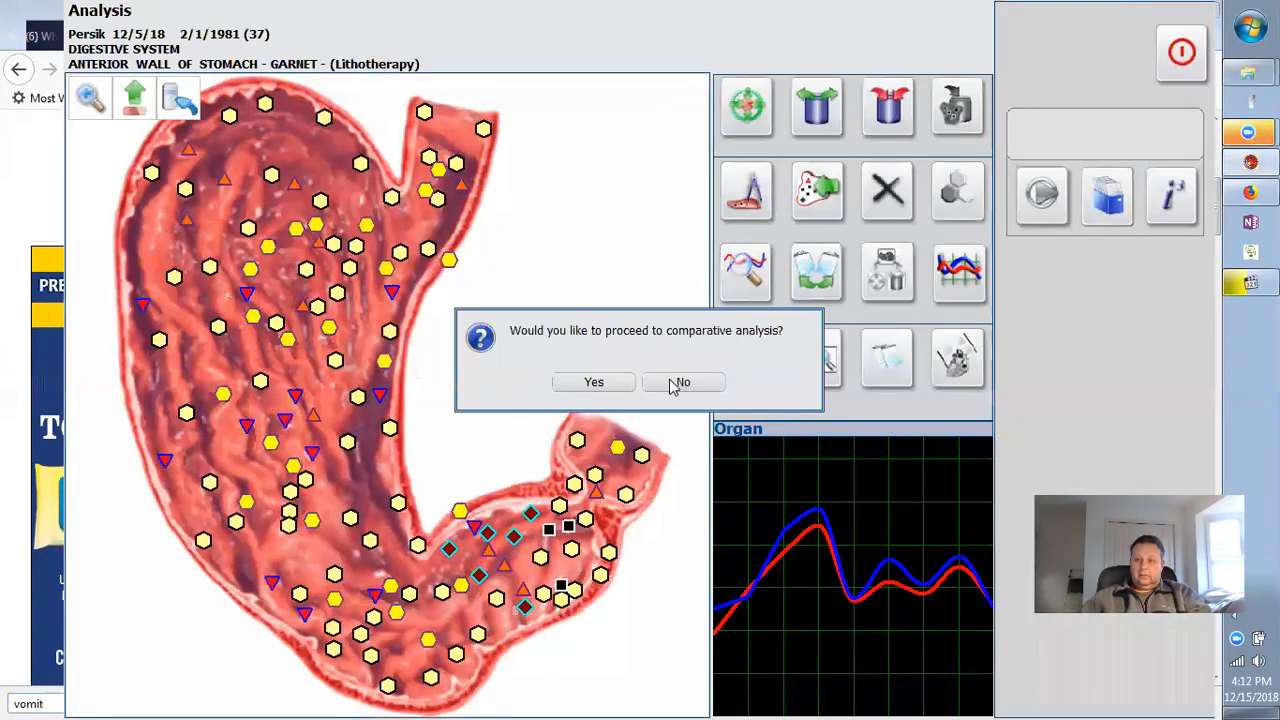
click(678, 382)
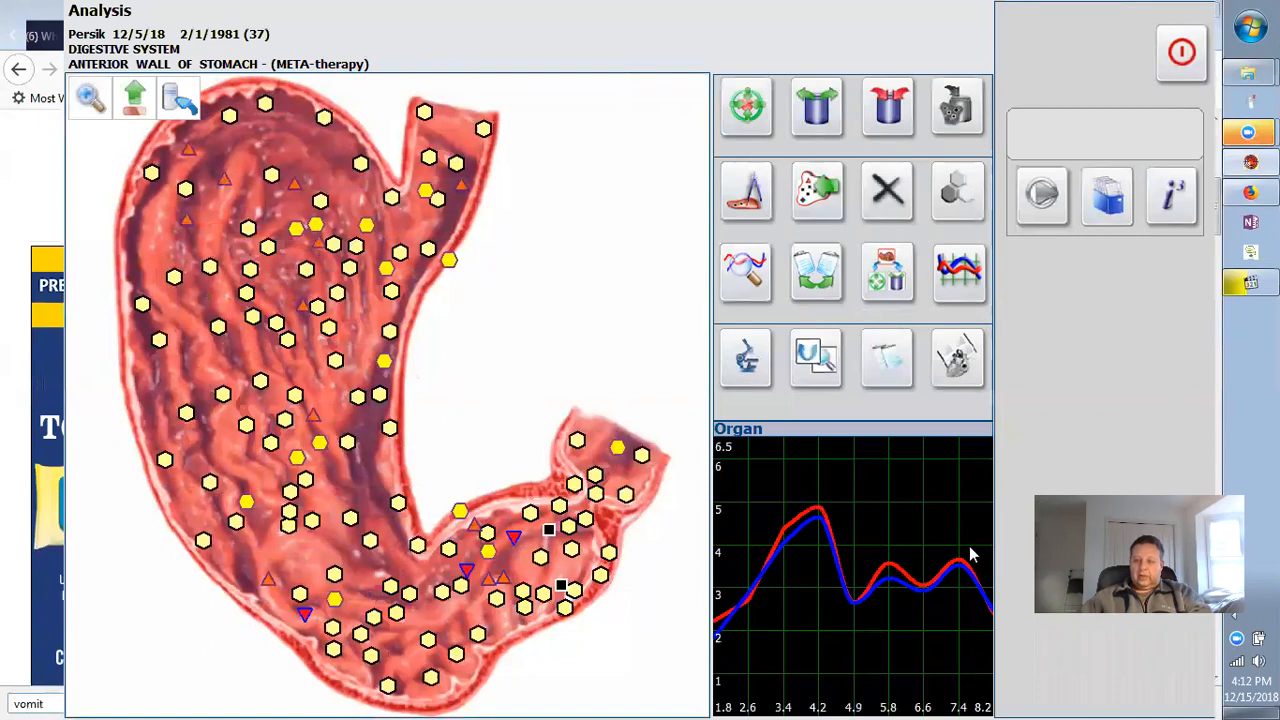
Apply another META-therapy pass to the anterior wall of the stomach, skip comparative analysis and load the new result.
click(757, 125)
click(886, 70)
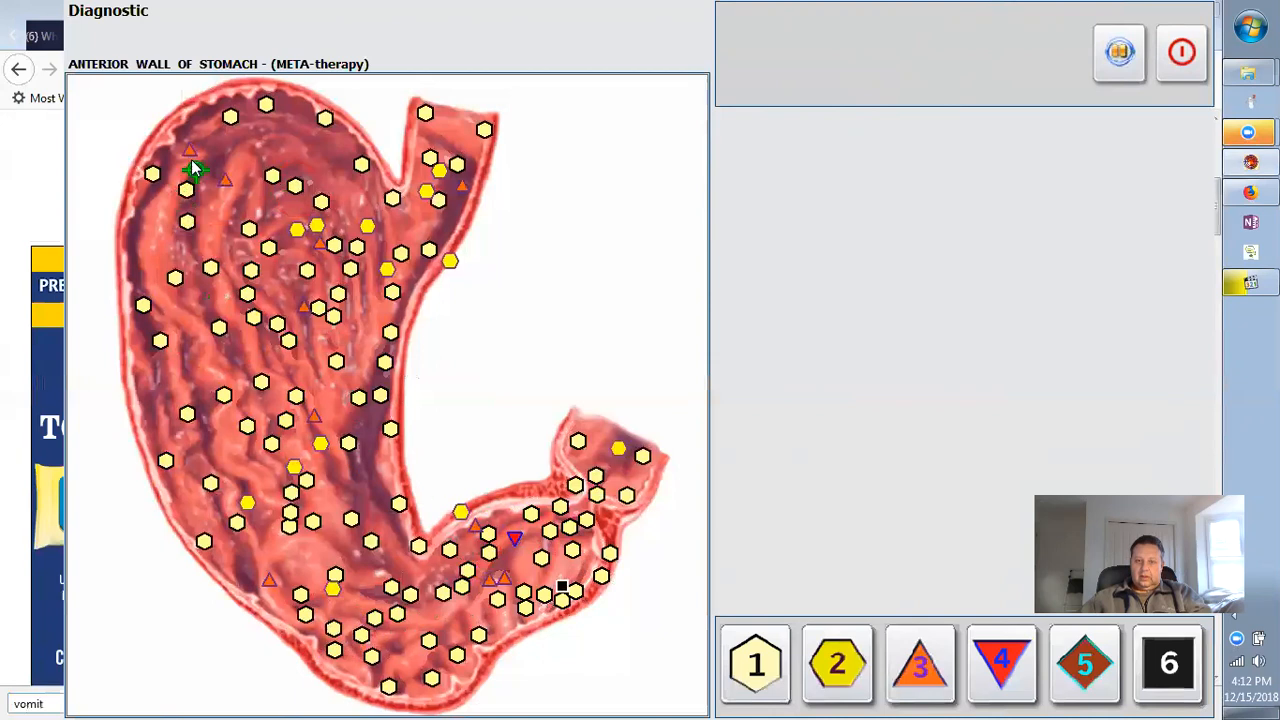
click(1122, 55)
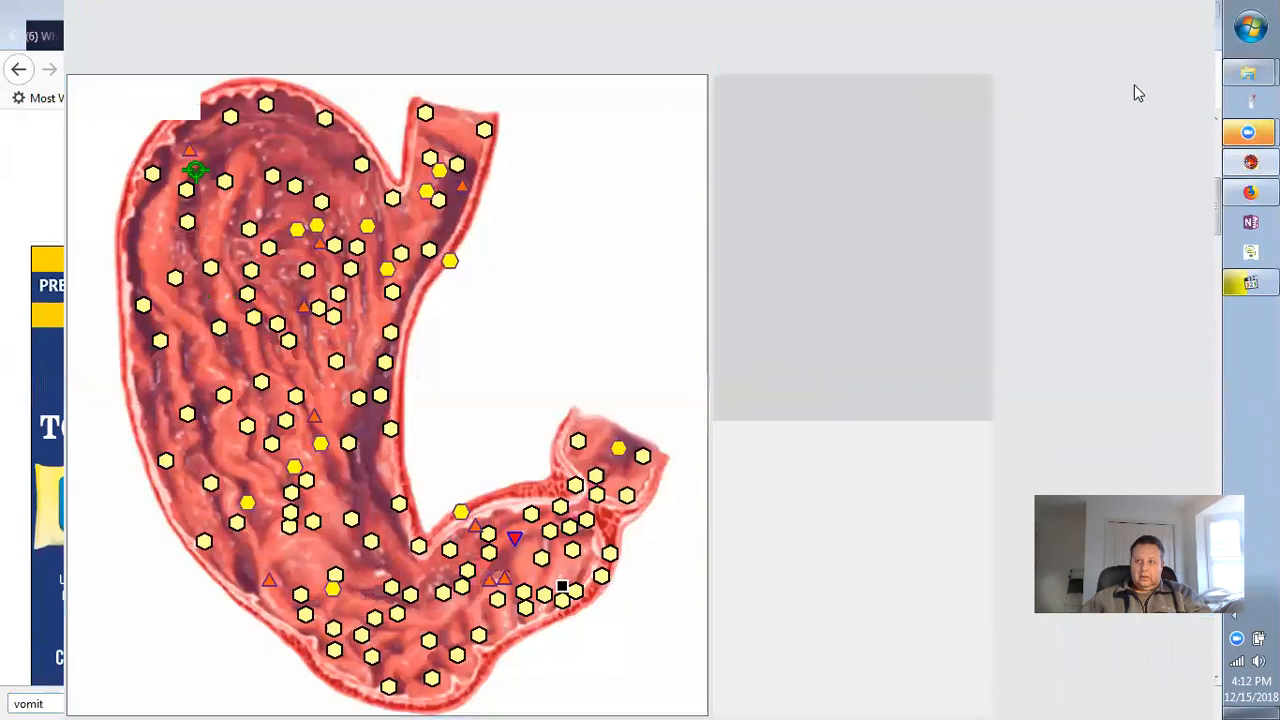
click(683, 382)
click(1176, 70)
click(887, 263)
click(905, 340)
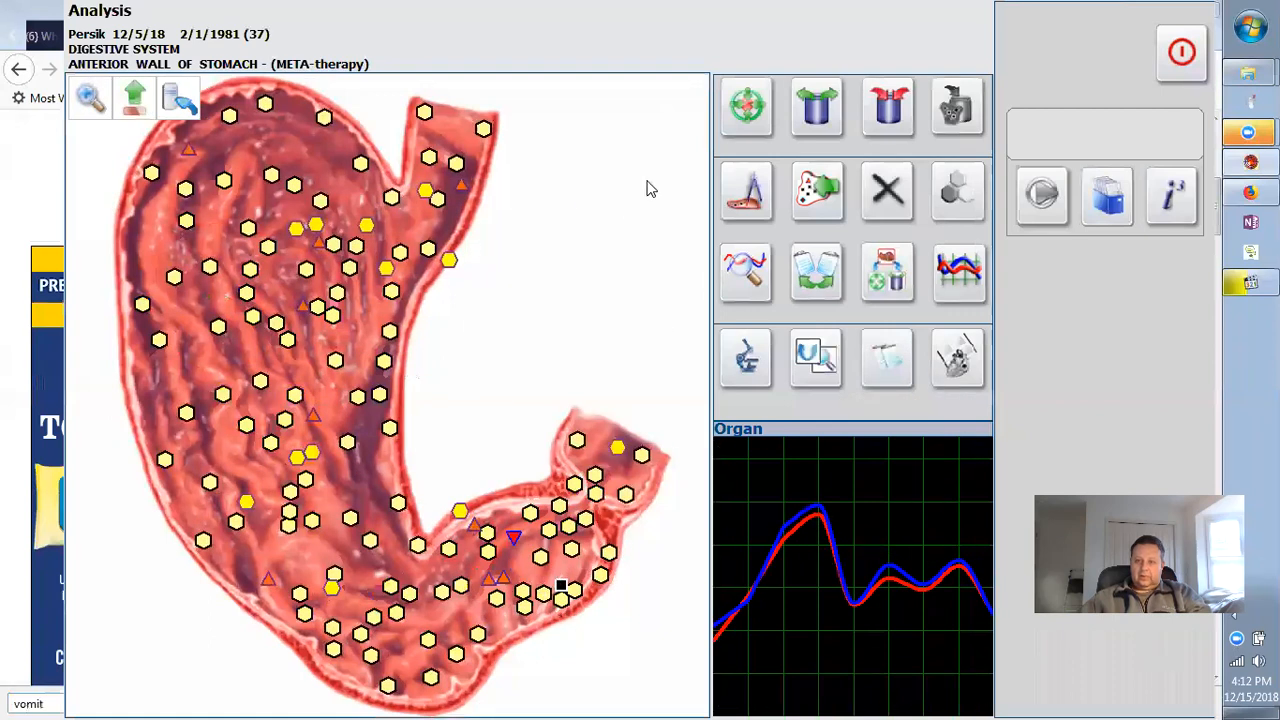
Run another META-therapy pass on the anterior wall of the stomach, decline comparative analysis and load the result.
click(740, 130)
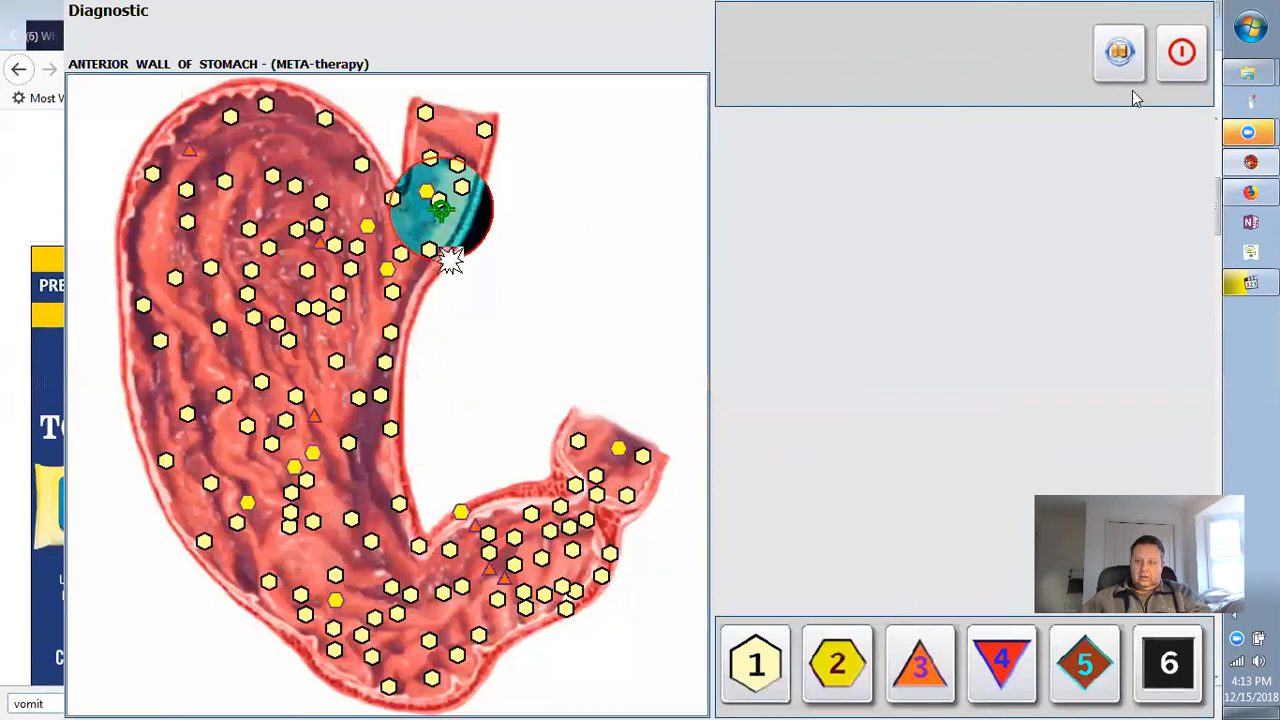
click(1119, 52)
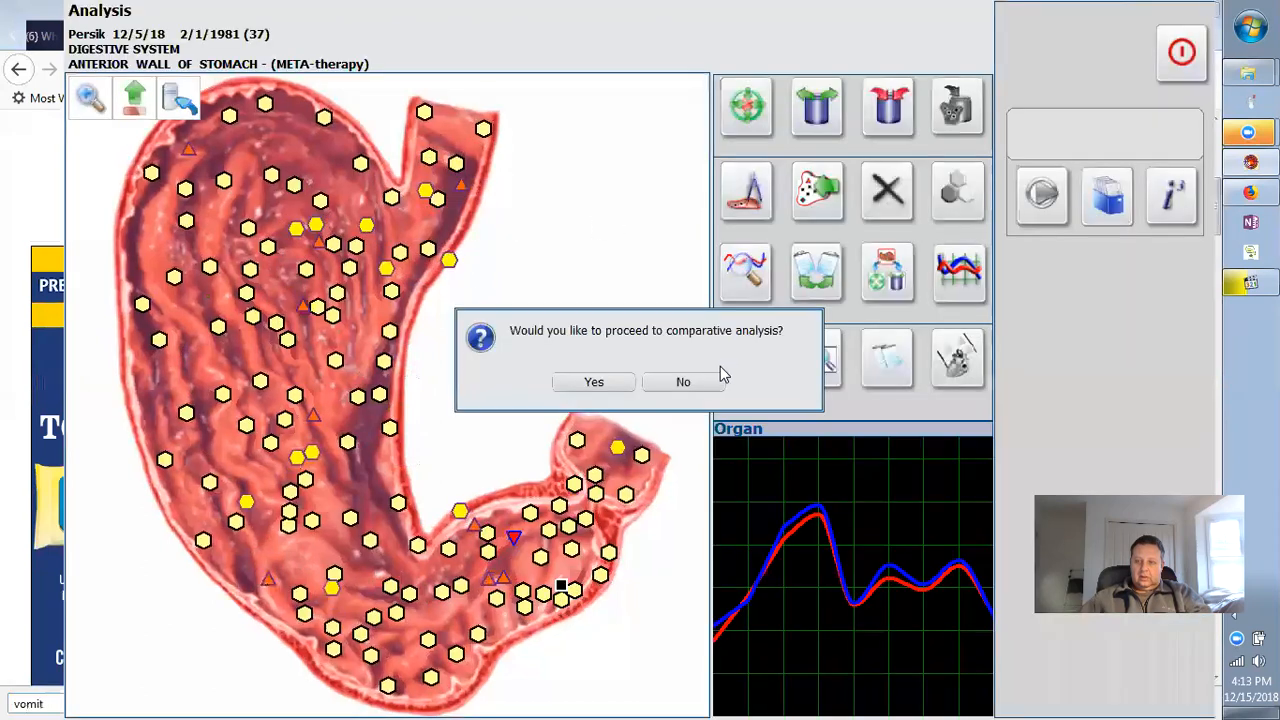
click(707, 384)
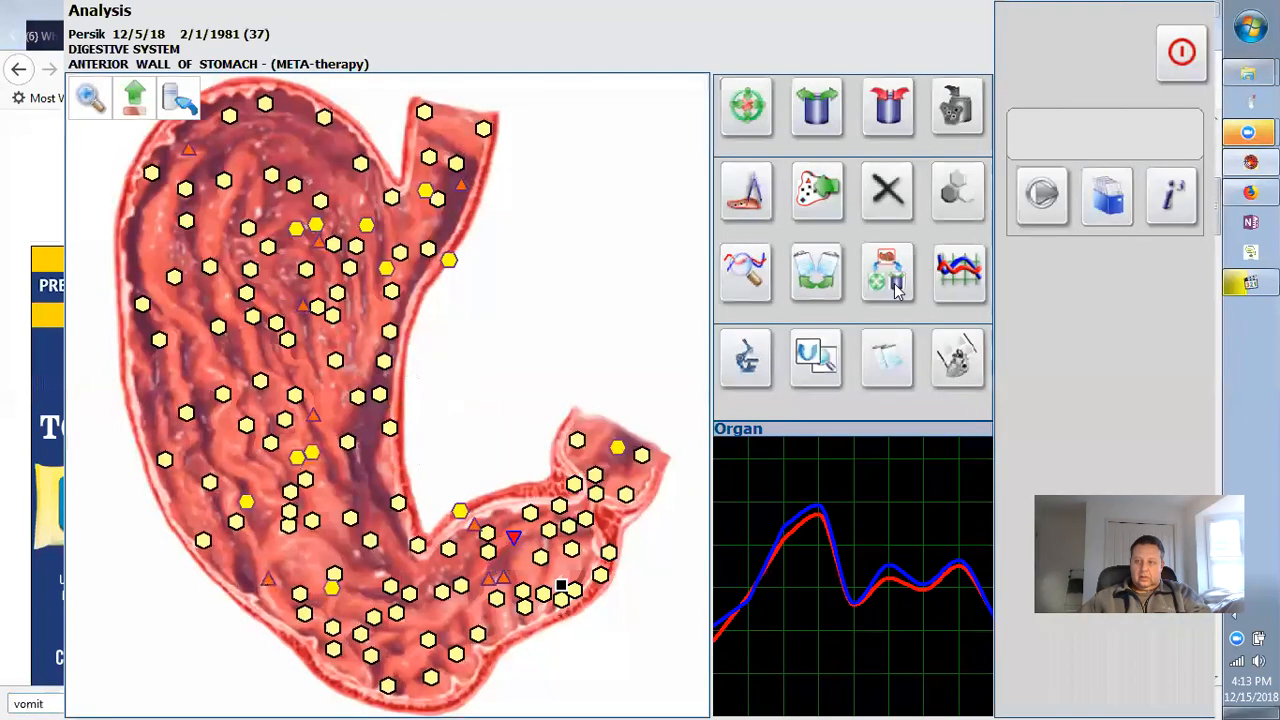
click(918, 366)
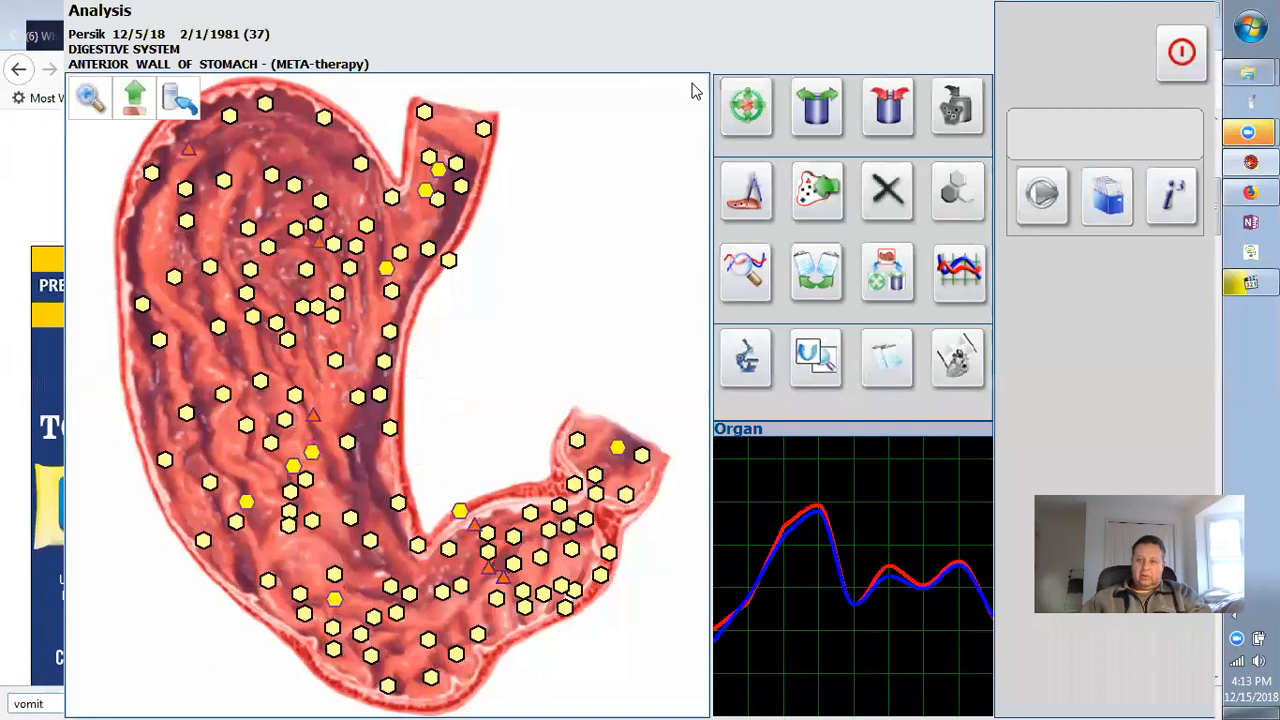
Repeat META-therapy on the anterior stomach wall's newest result, skip comparative analysis and load the outcome.
click(745, 105)
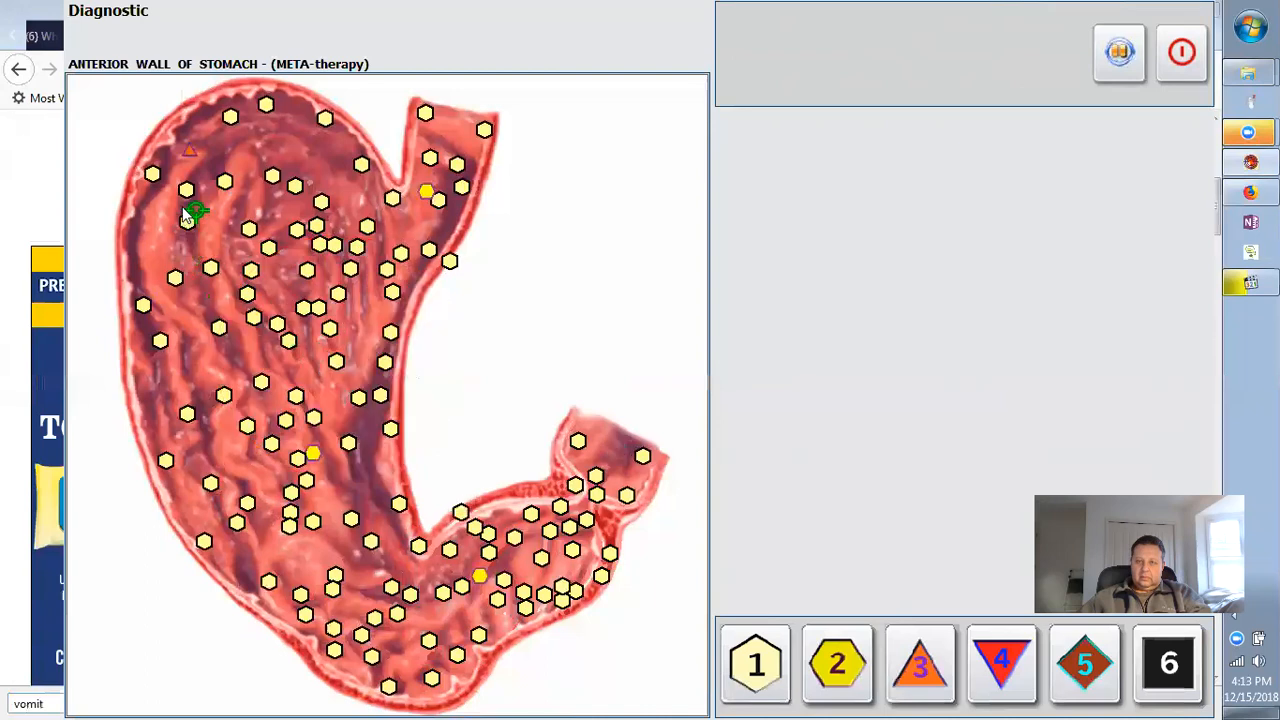
click(1119, 51)
click(681, 382)
click(1085, 131)
click(1168, 64)
mouse_move(950, 347)
click(948, 383)
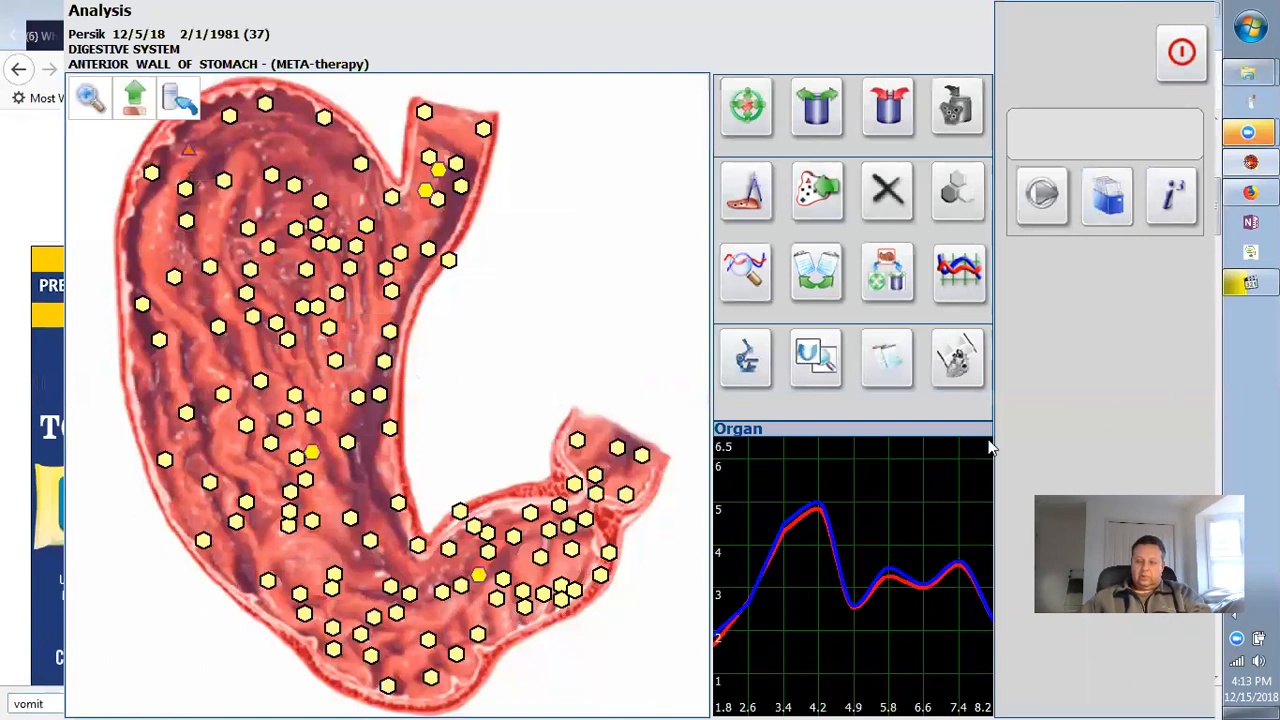
In the front view of the PANCREODUODENAL ZONE, measure additional tissue points and outline the pyloric channel as a nidus.
click(1105, 200)
click(828, 325)
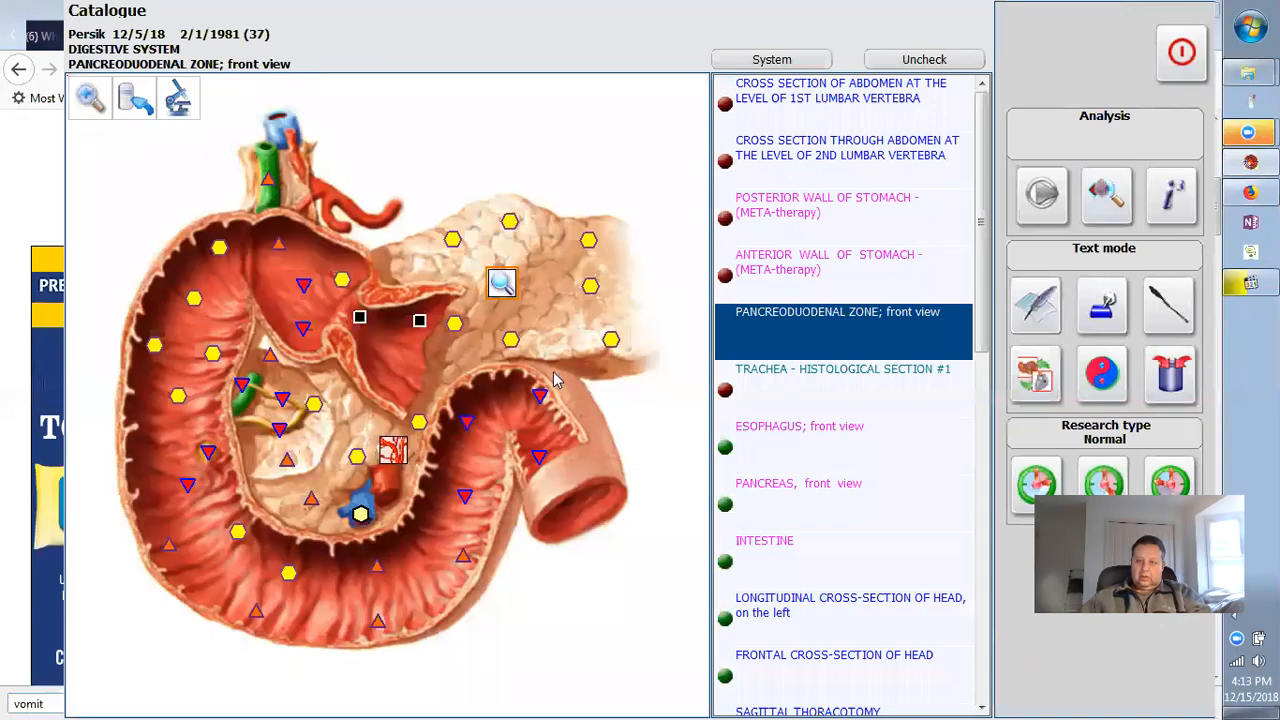
click(1095, 200)
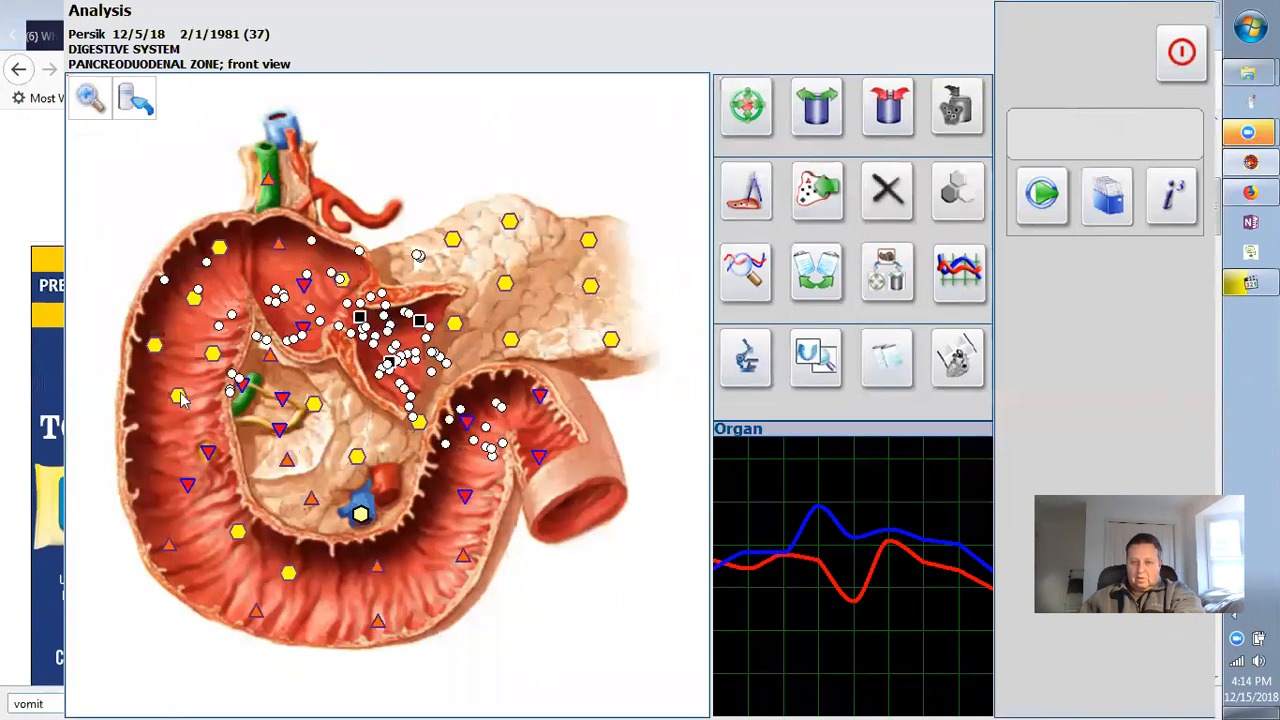
click(1038, 200)
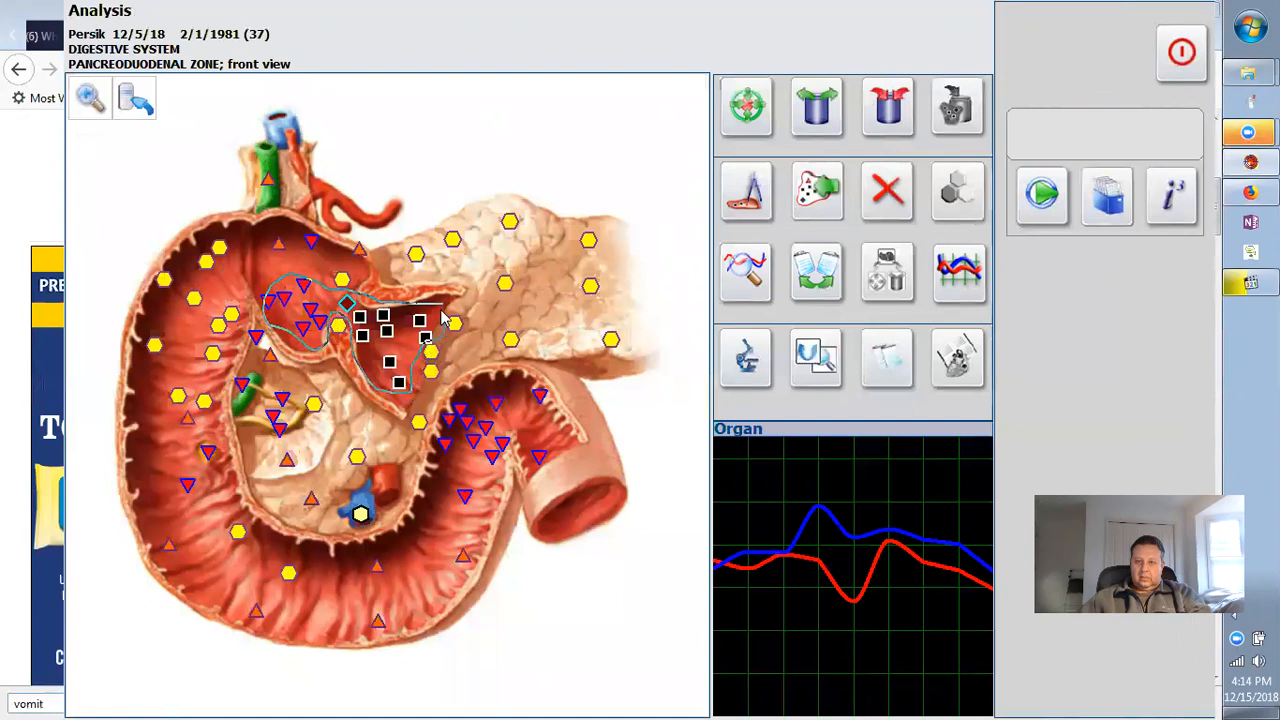
click(965, 262)
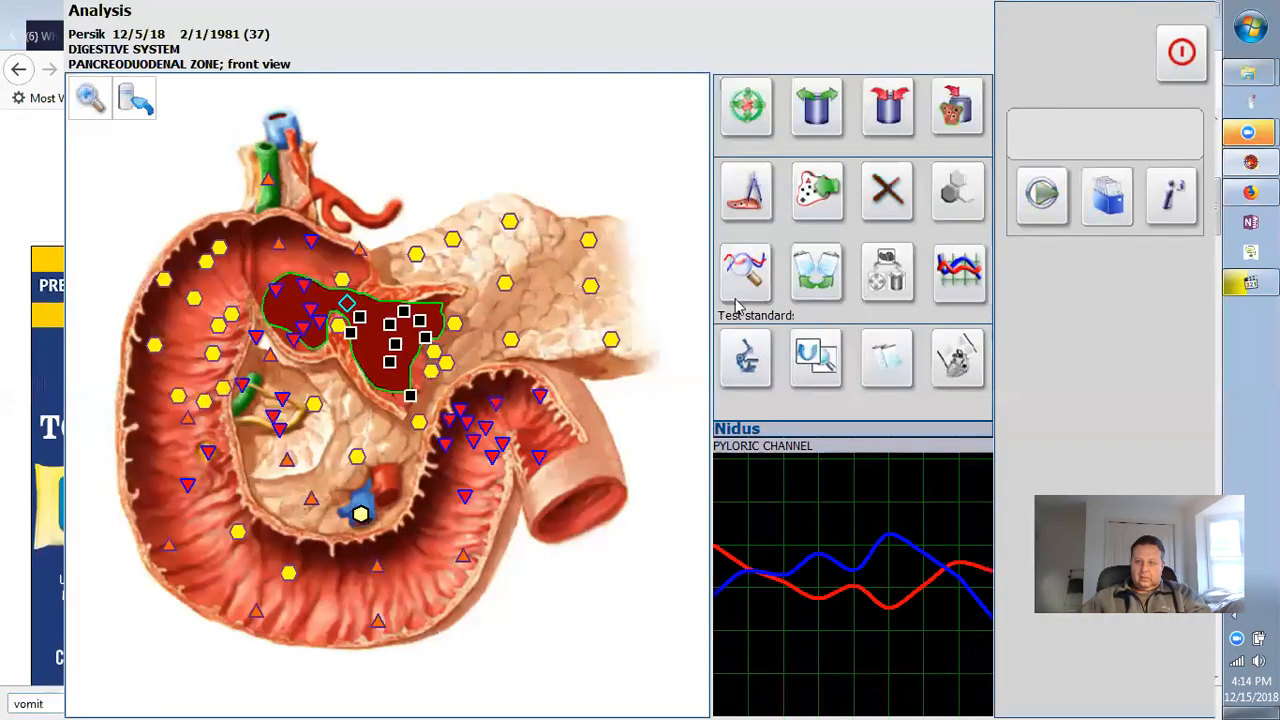
Compare the pyloric channel with only the MICROORGANISMS AND HELMINTHS standards and build its virtual model.
click(738, 290)
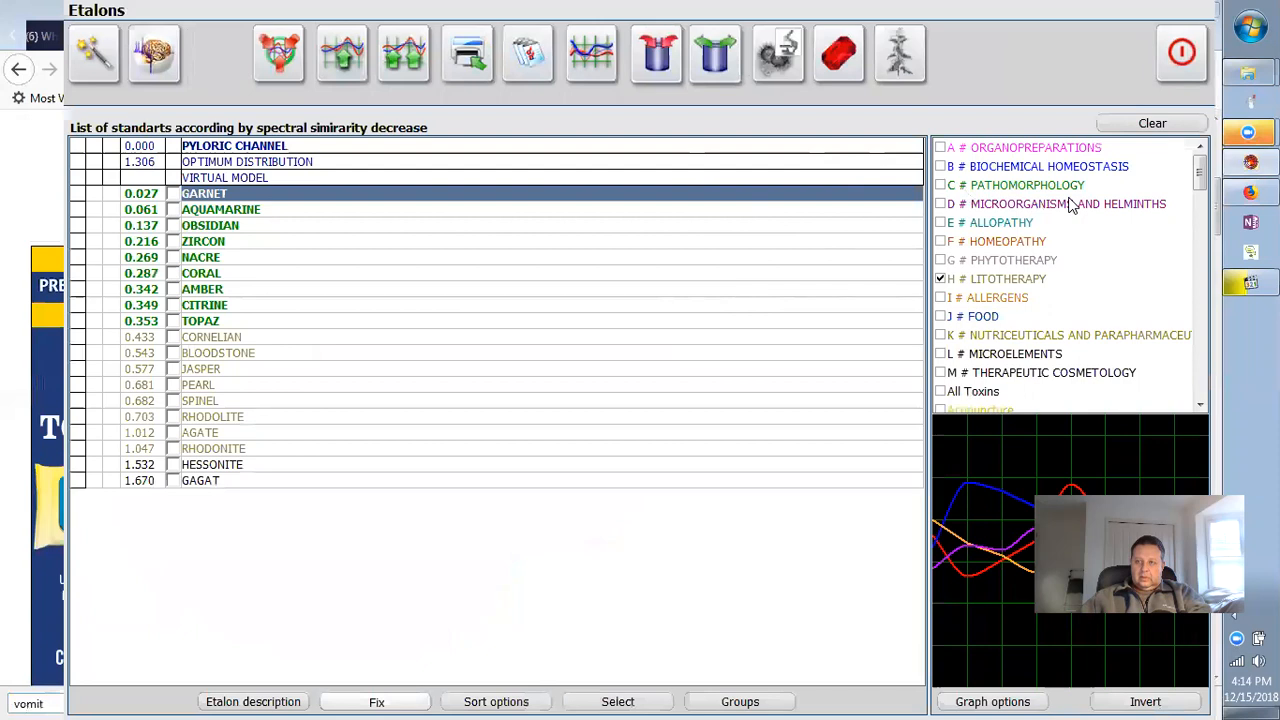
click(1142, 122)
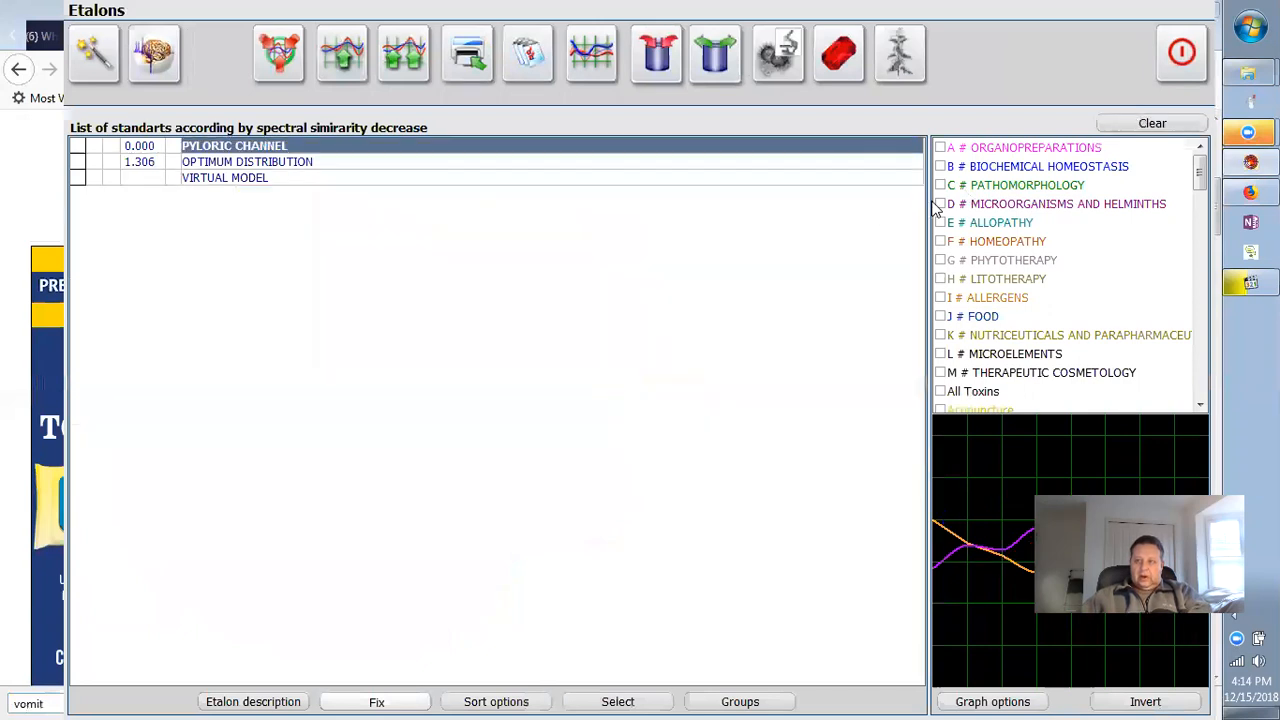
click(940, 204)
click(403, 76)
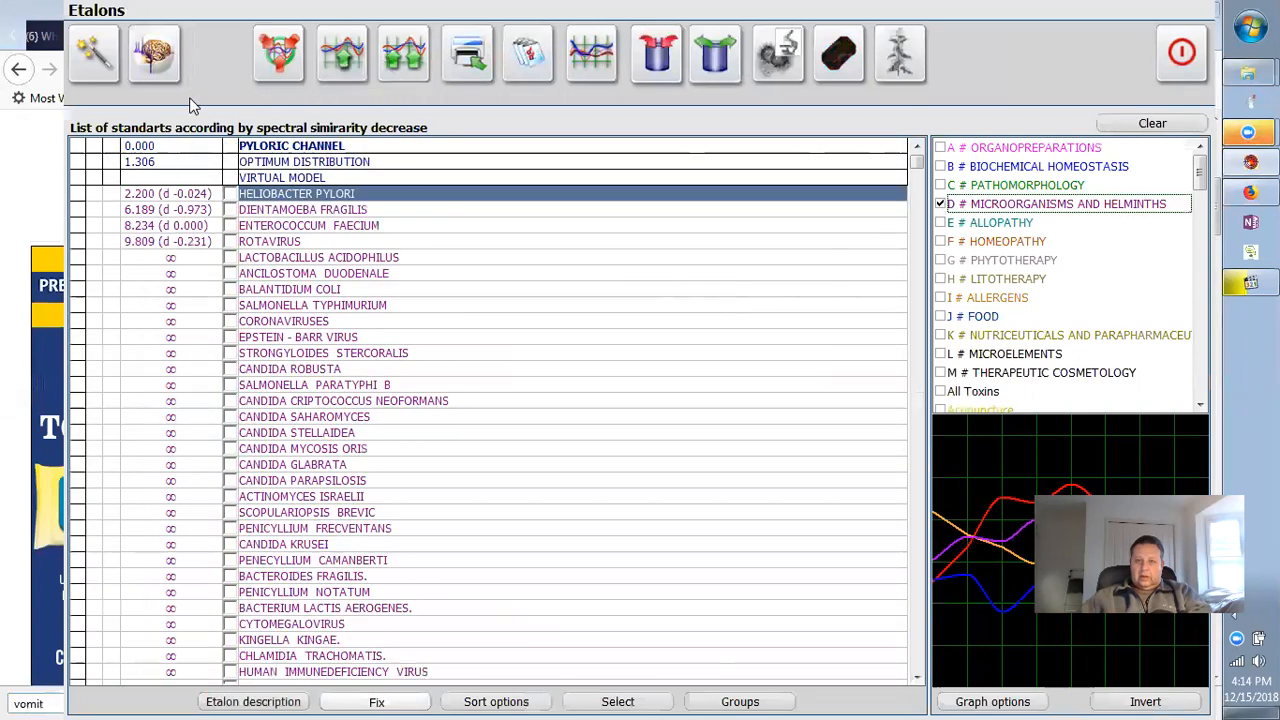
click(174, 86)
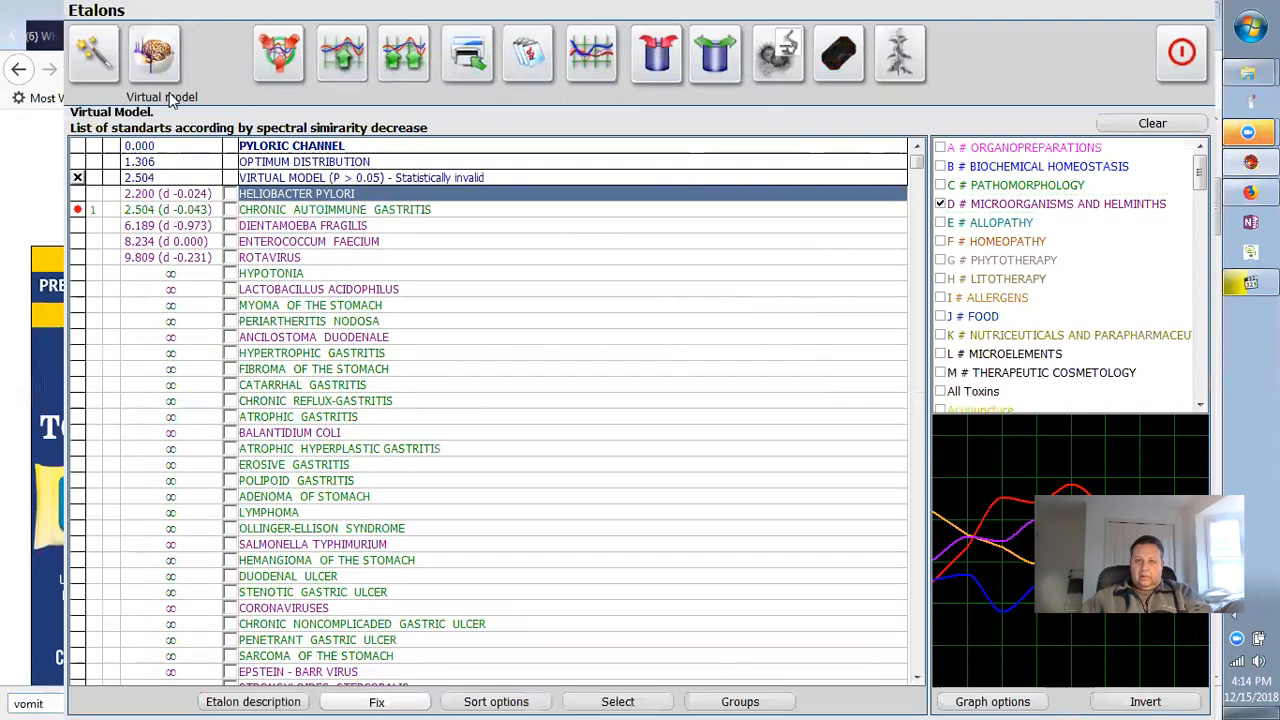
Prepare an inverted remedy from CHRONIC AUTOIMMUNE GASTRITIS with the Spirits matrix coefficient, then return to the organ analysis.
click(326, 211)
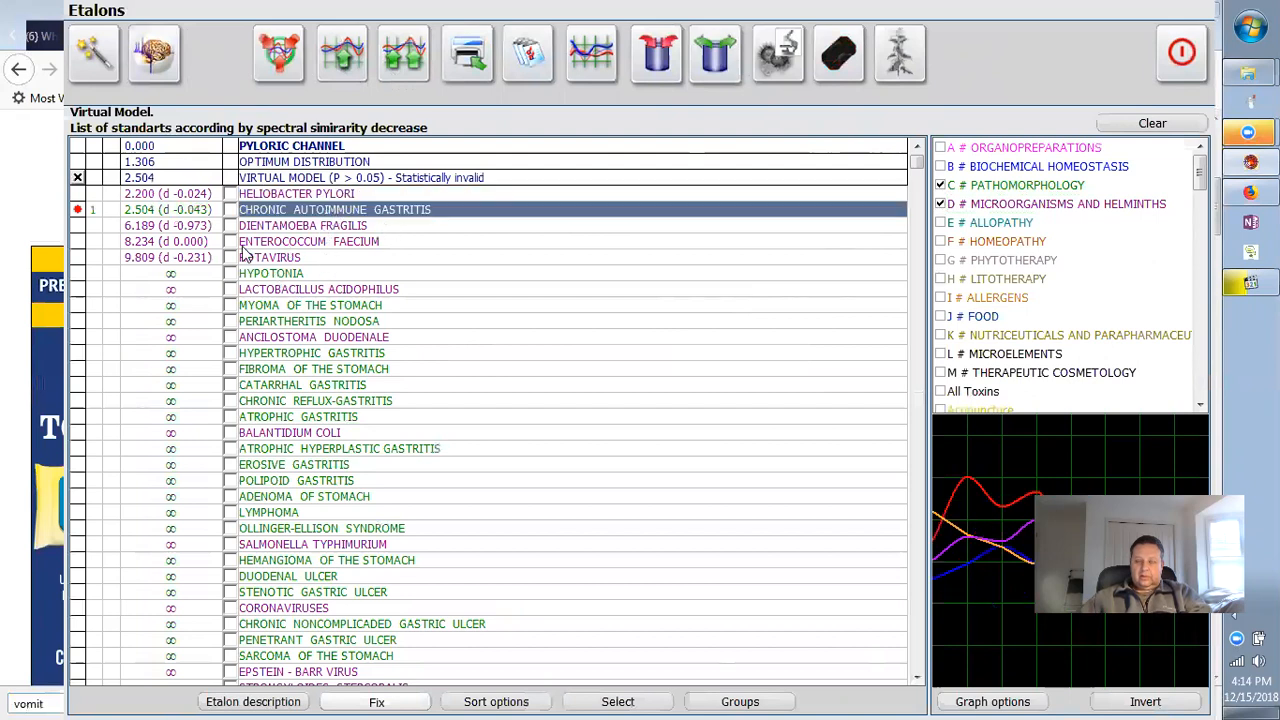
click(645, 83)
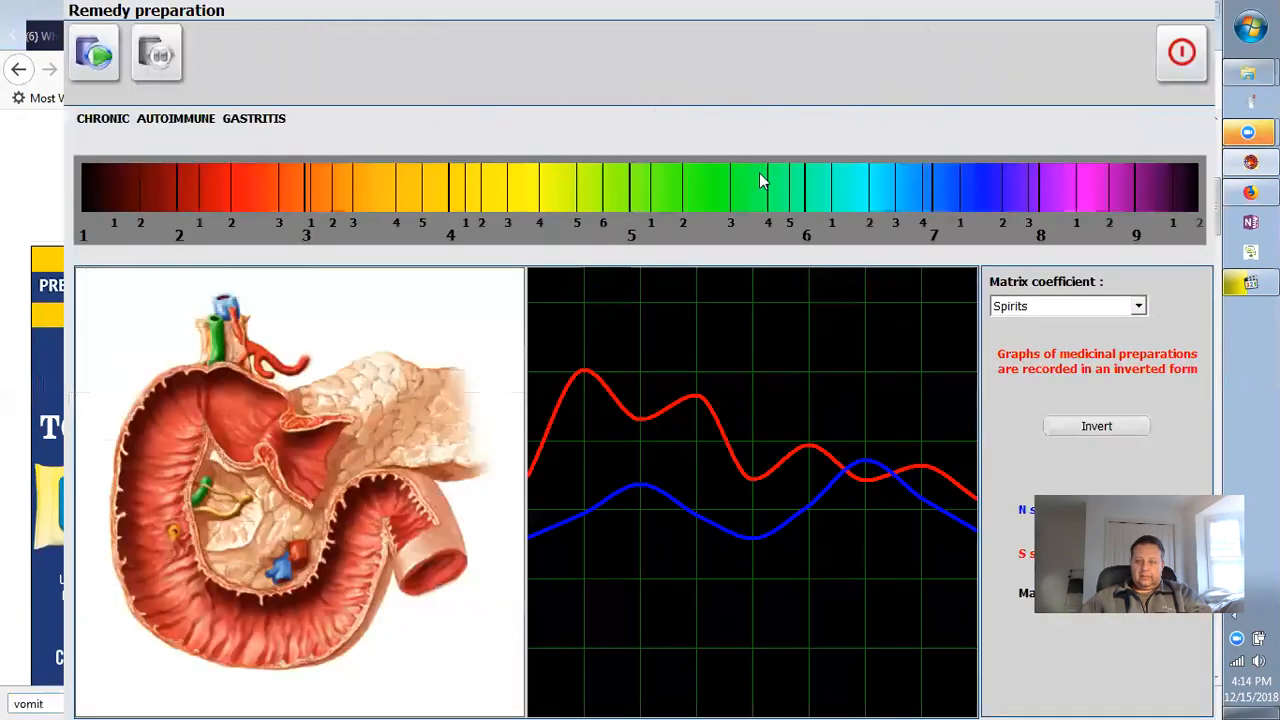
click(1084, 424)
click(94, 55)
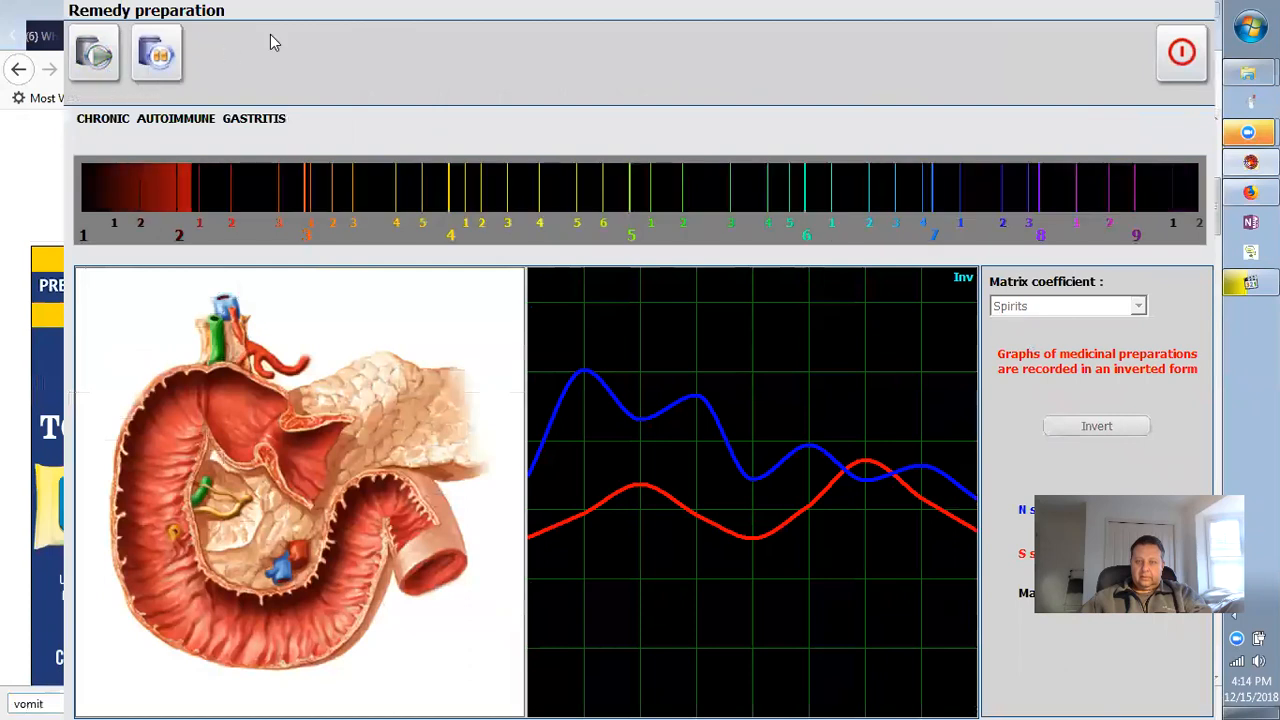
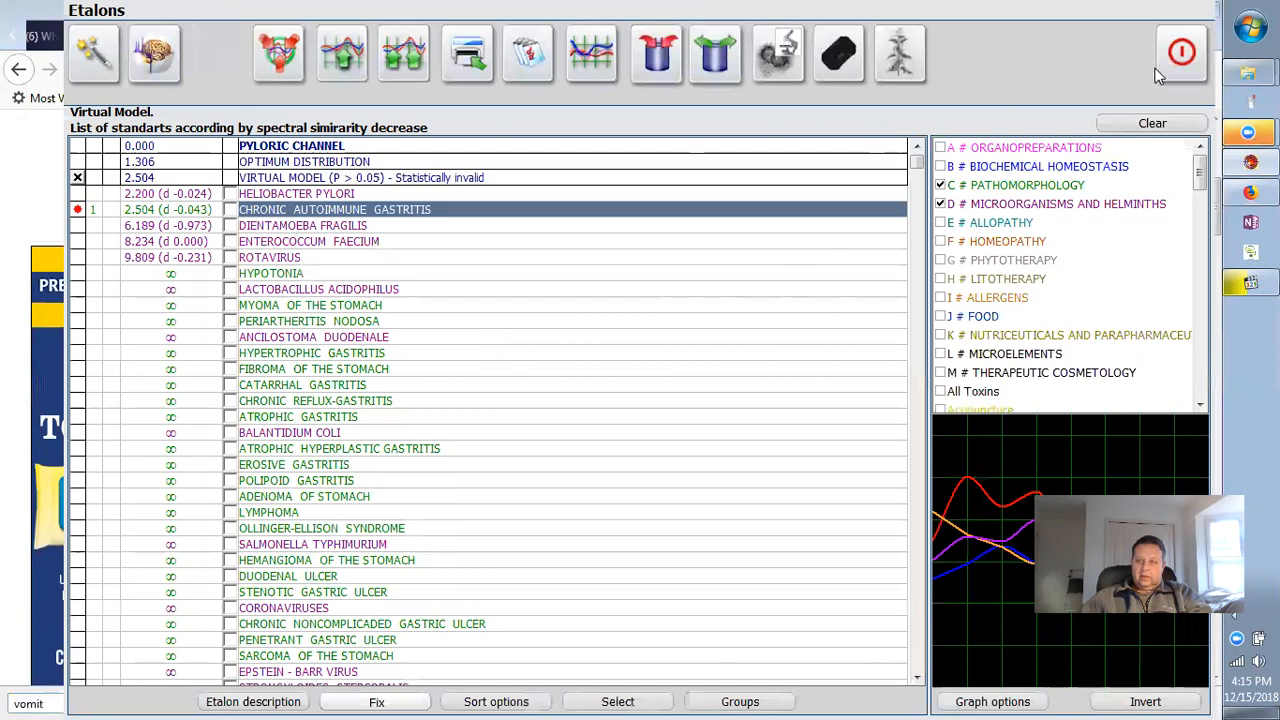
click(1164, 66)
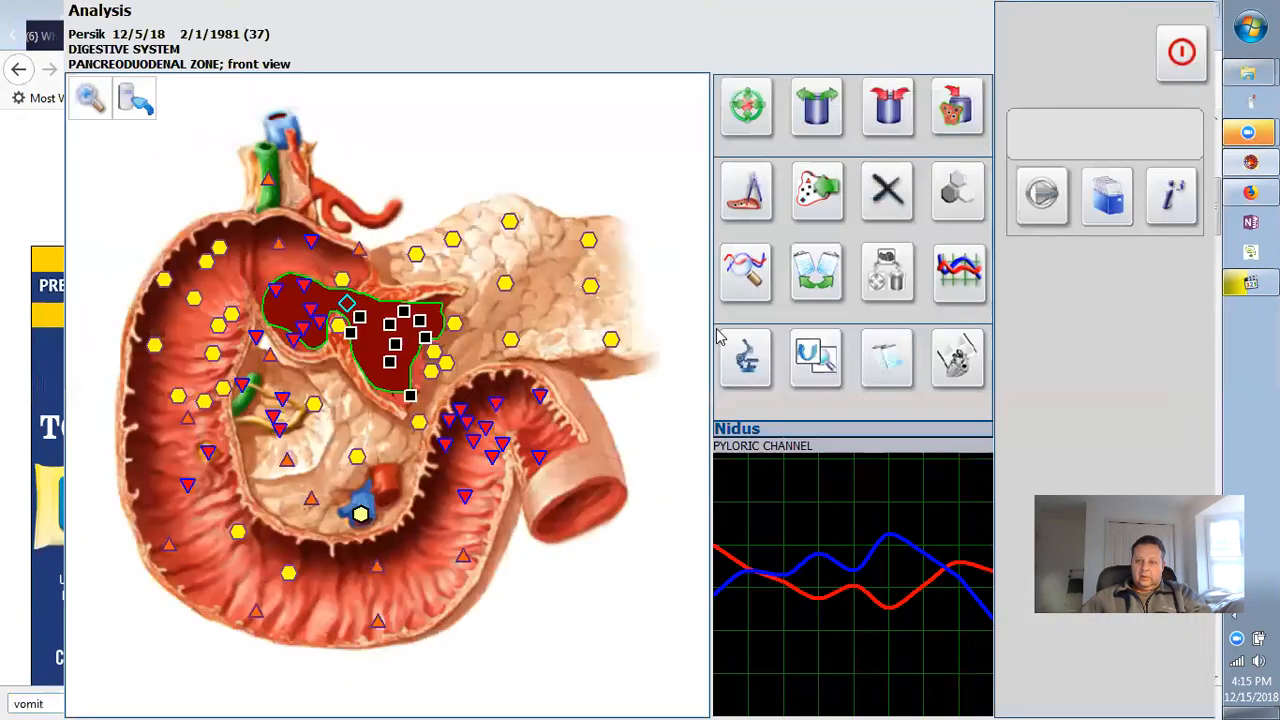
Hide the nidus overlay, add more points inside the pyloric channel and measure them.
click(745, 358)
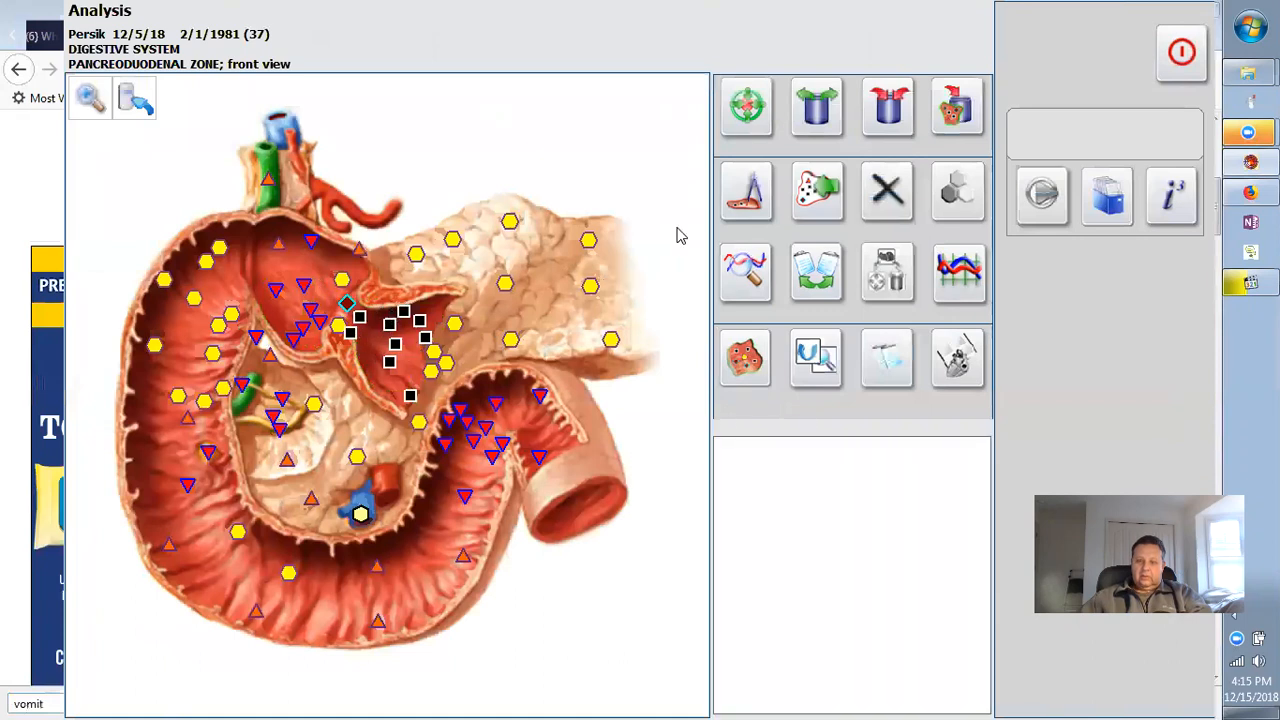
click(746, 203)
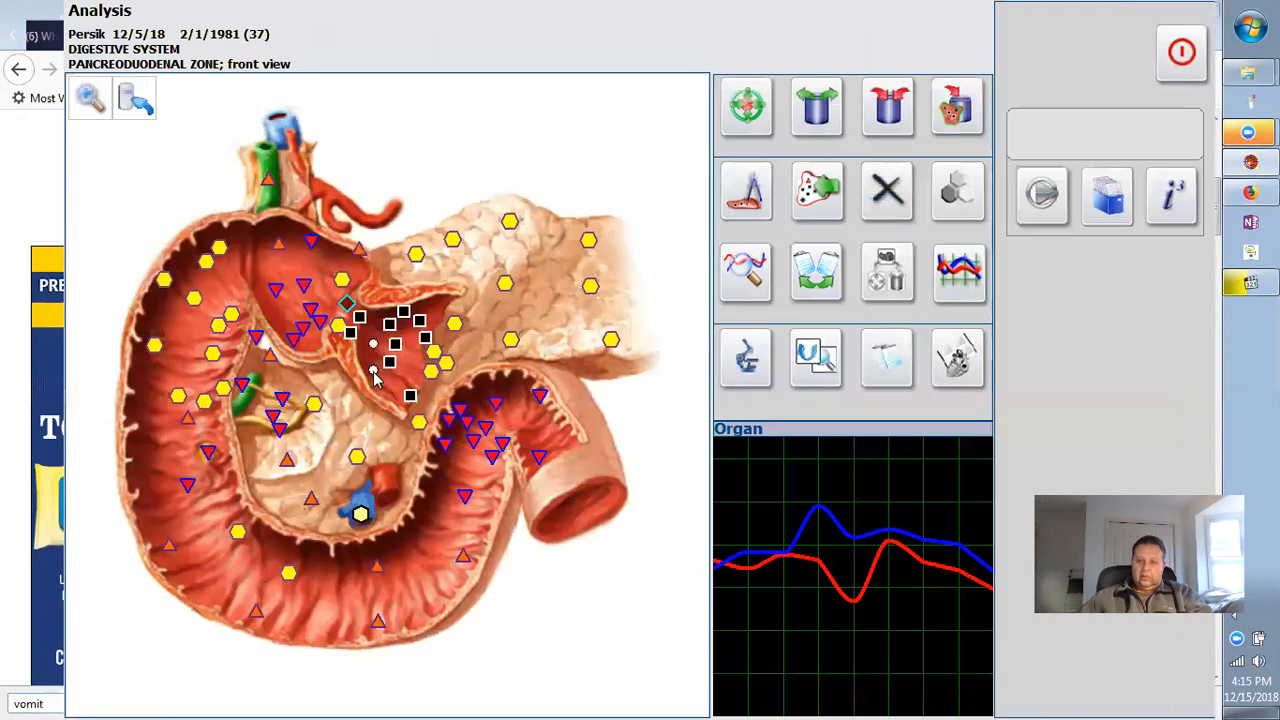
click(1043, 193)
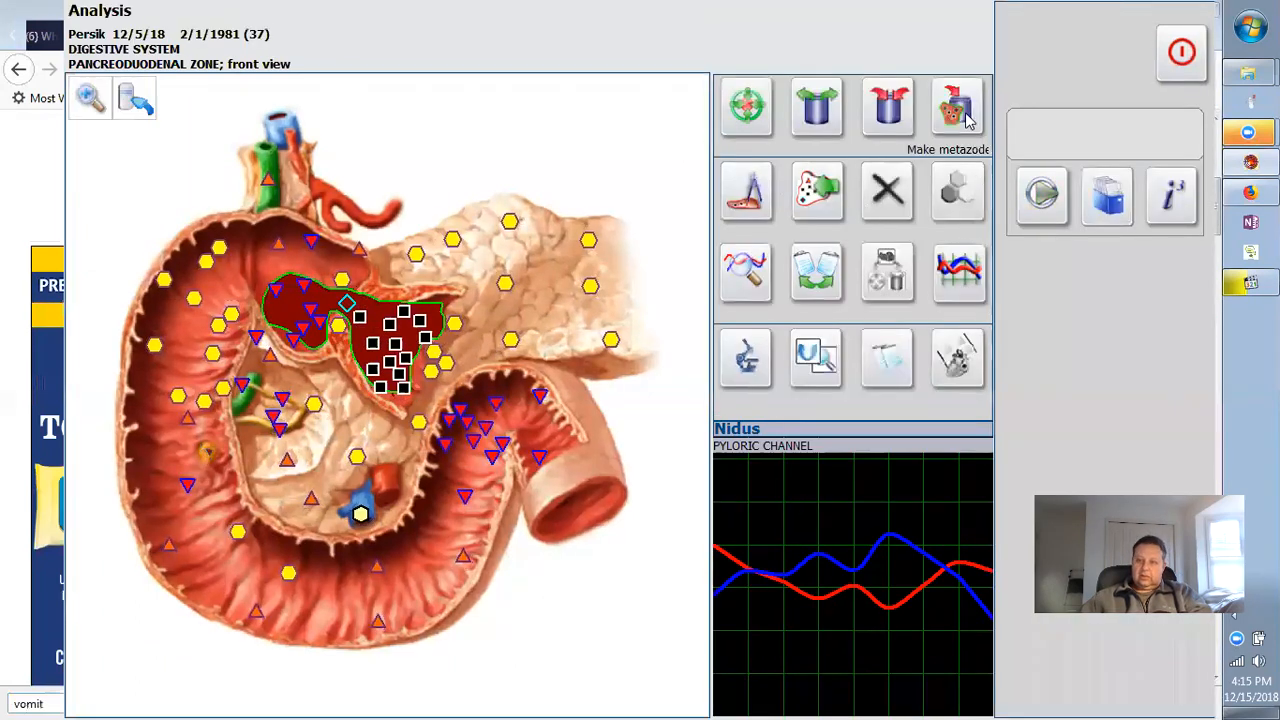
Make a metazode of the pyloric channel nidus with the Spirits matrix coefficient and leave remedy preparation.
click(966, 118)
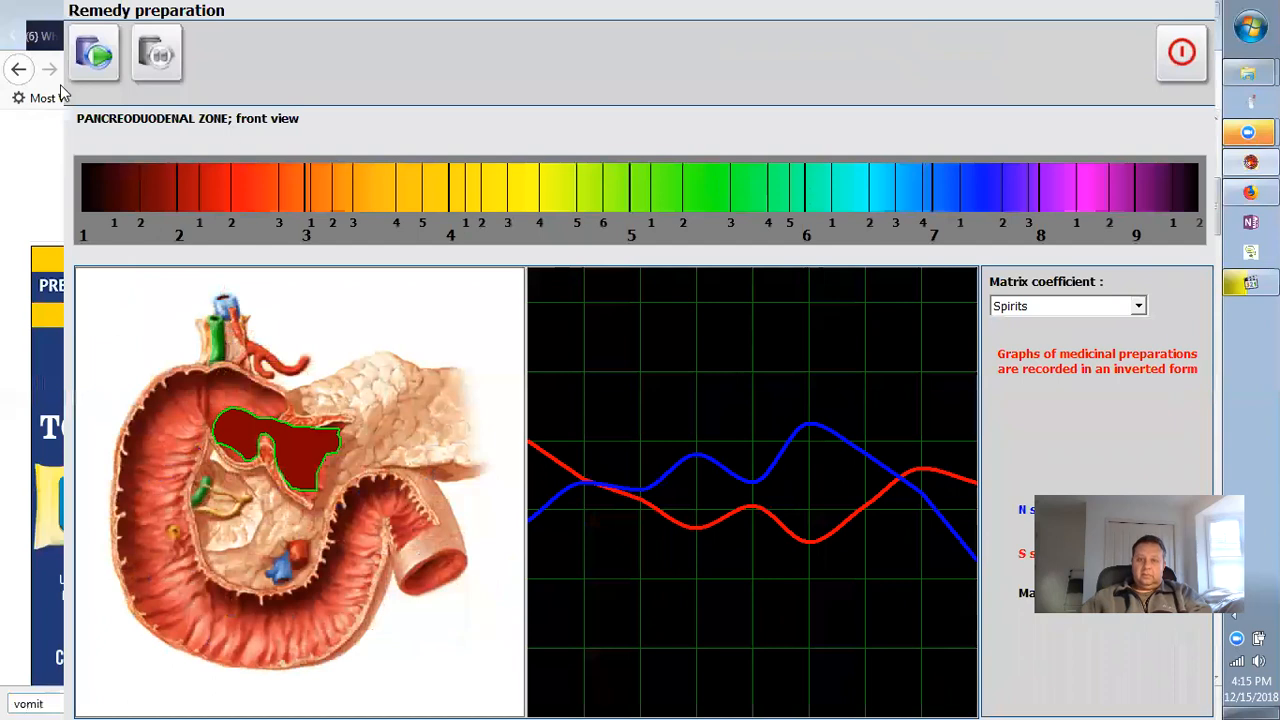
click(93, 62)
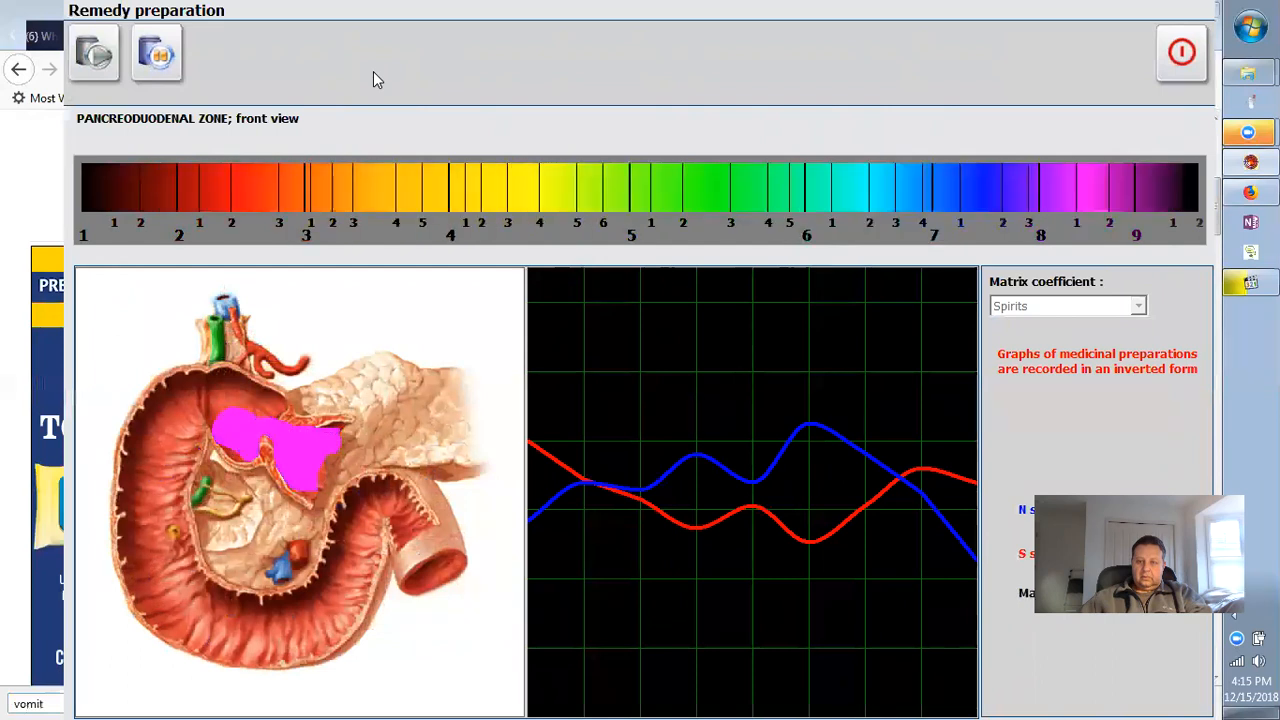
click(1182, 55)
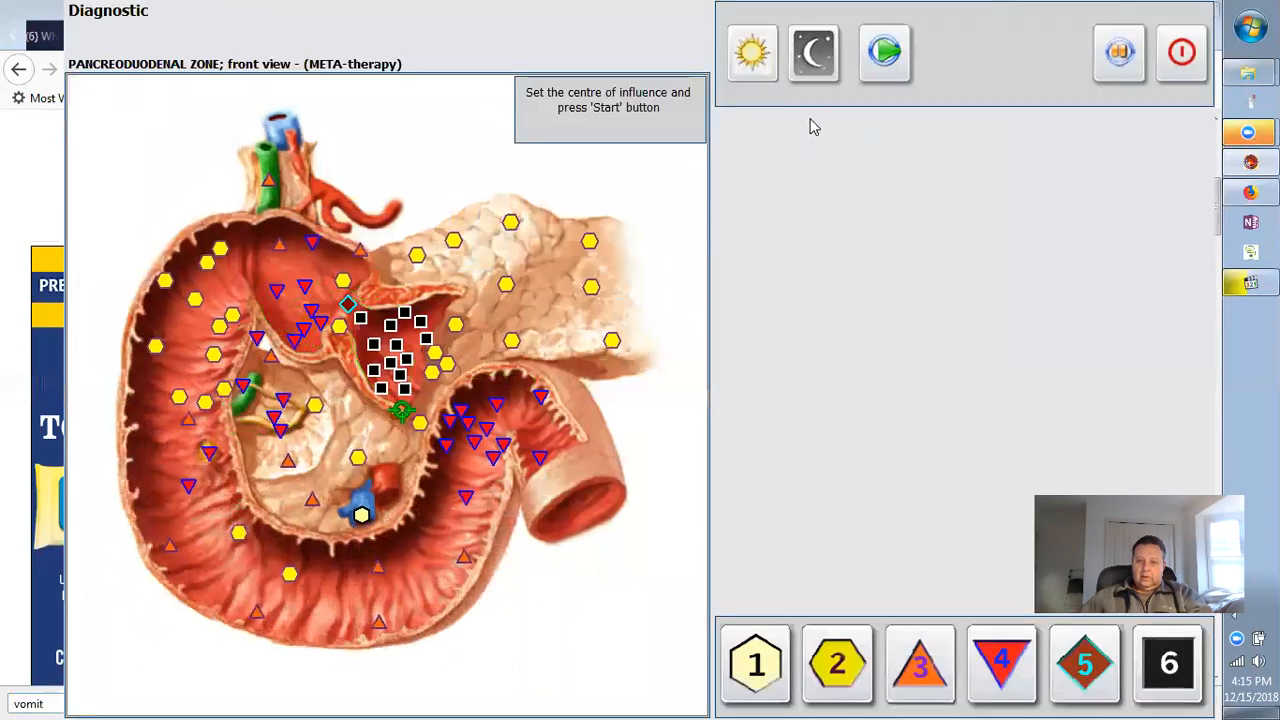
Run META-therapy on the pancreoduodenal zone, decline comparative analysis and load the result of influence.
click(868, 80)
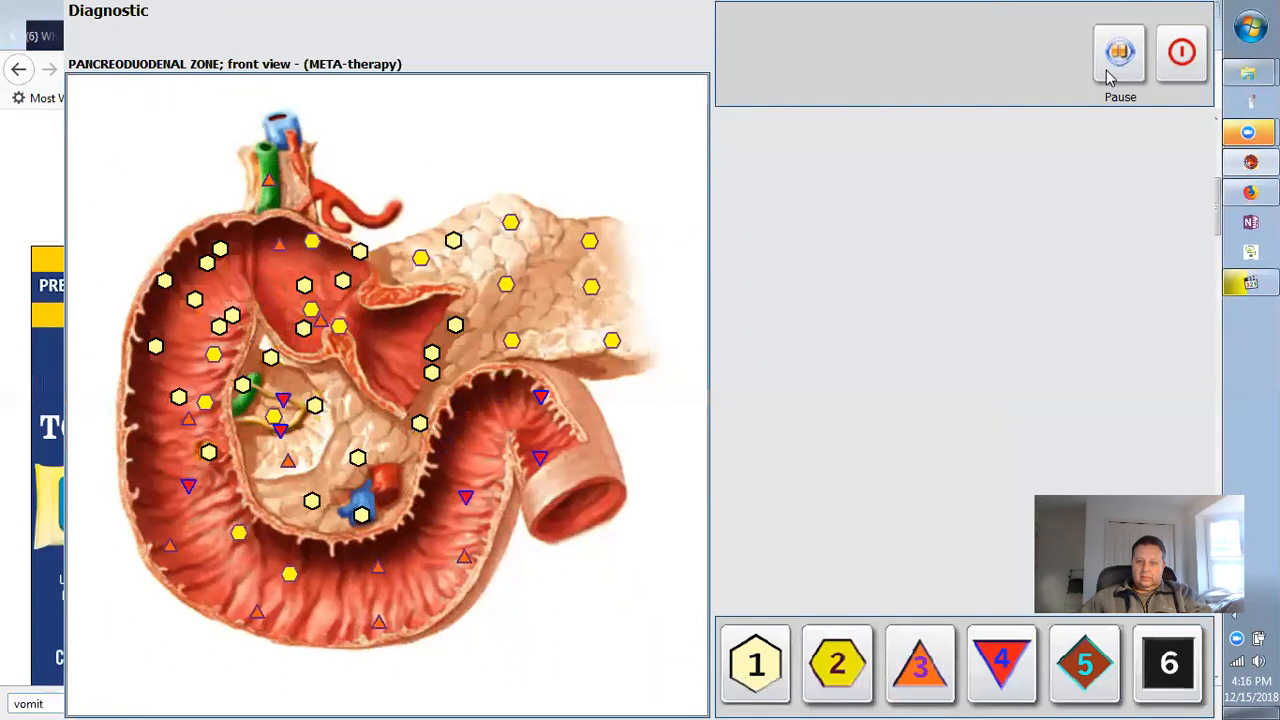
click(1110, 72)
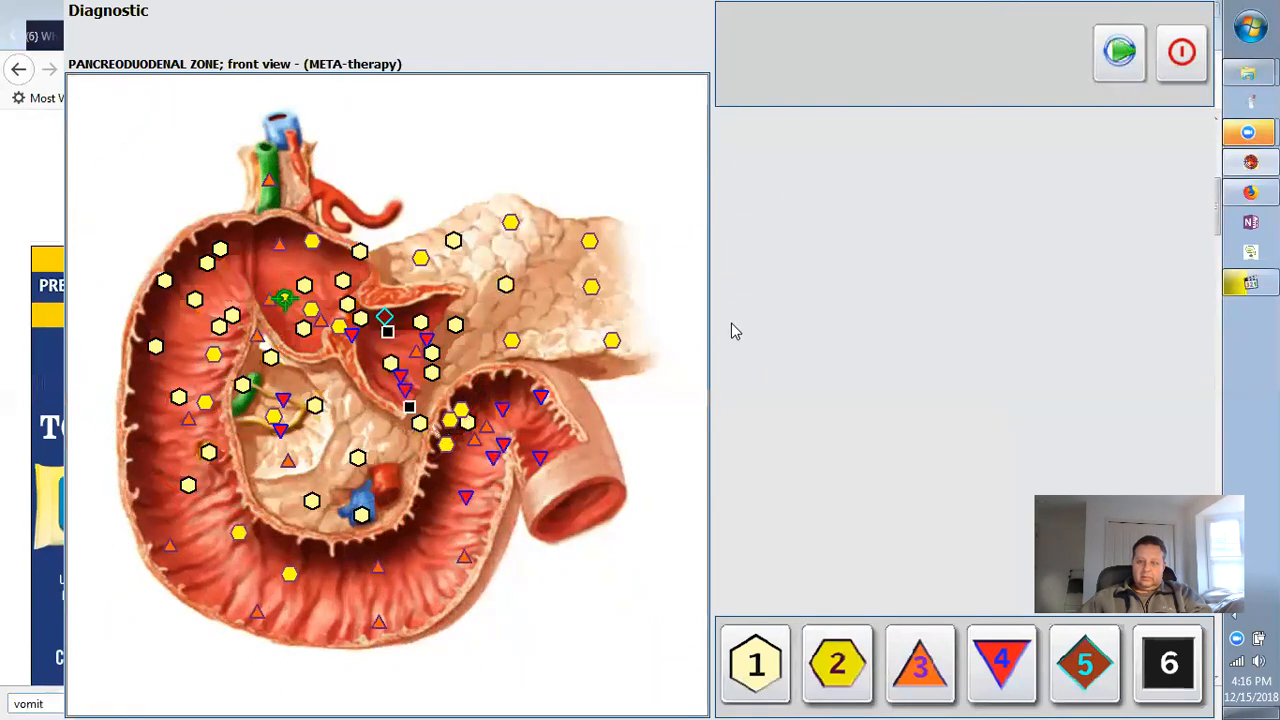
click(705, 381)
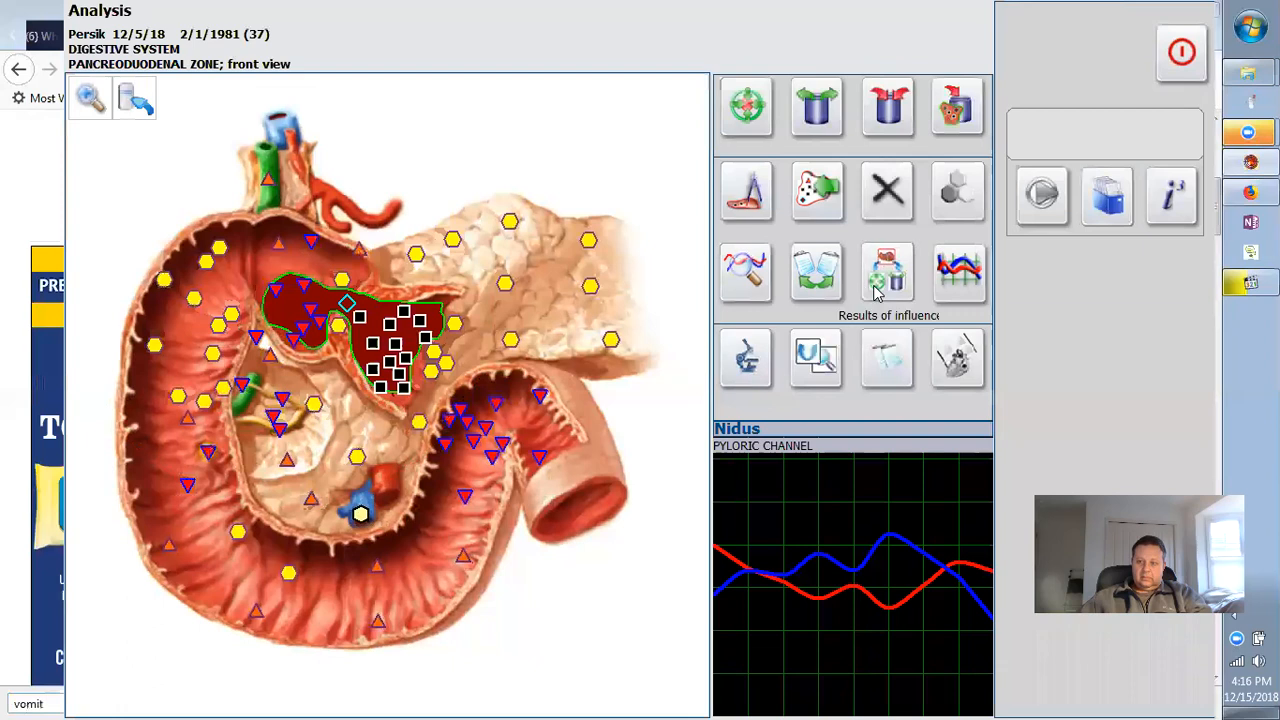
click(878, 287)
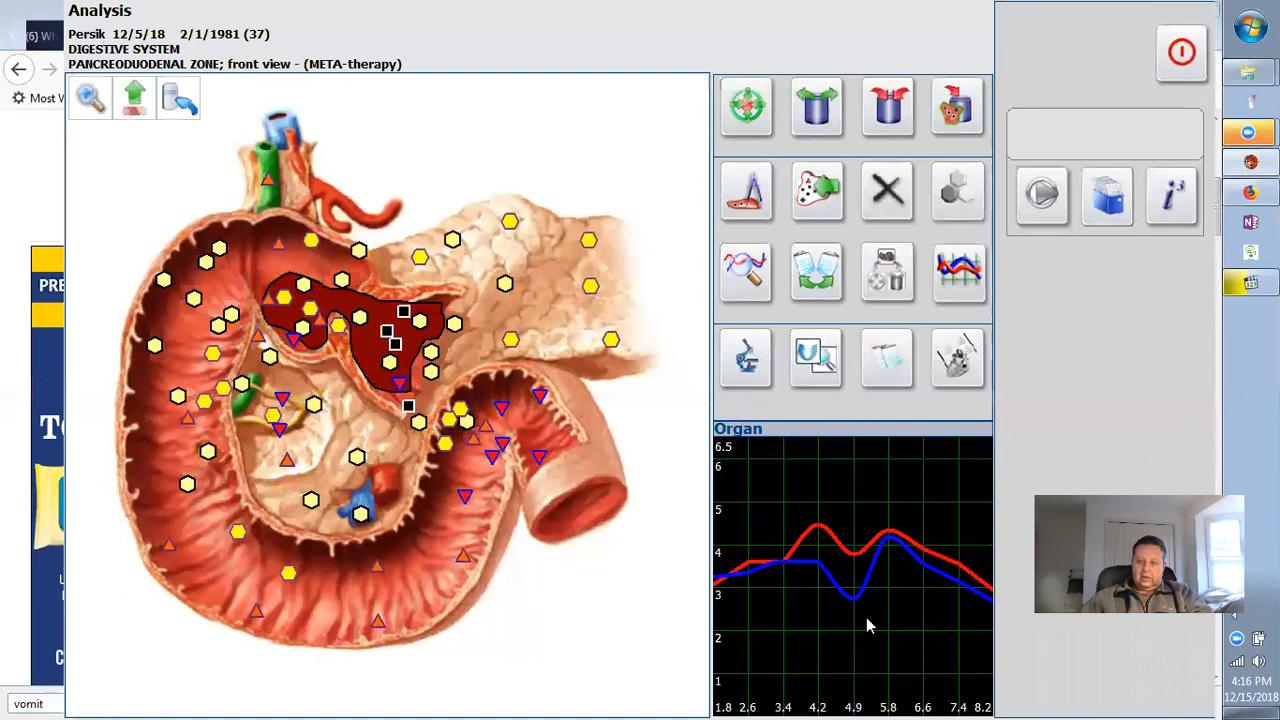
Apply two further META-therapy passes to the pancreoduodenal zone, skipping comparative analysis and loading each new result.
click(745, 100)
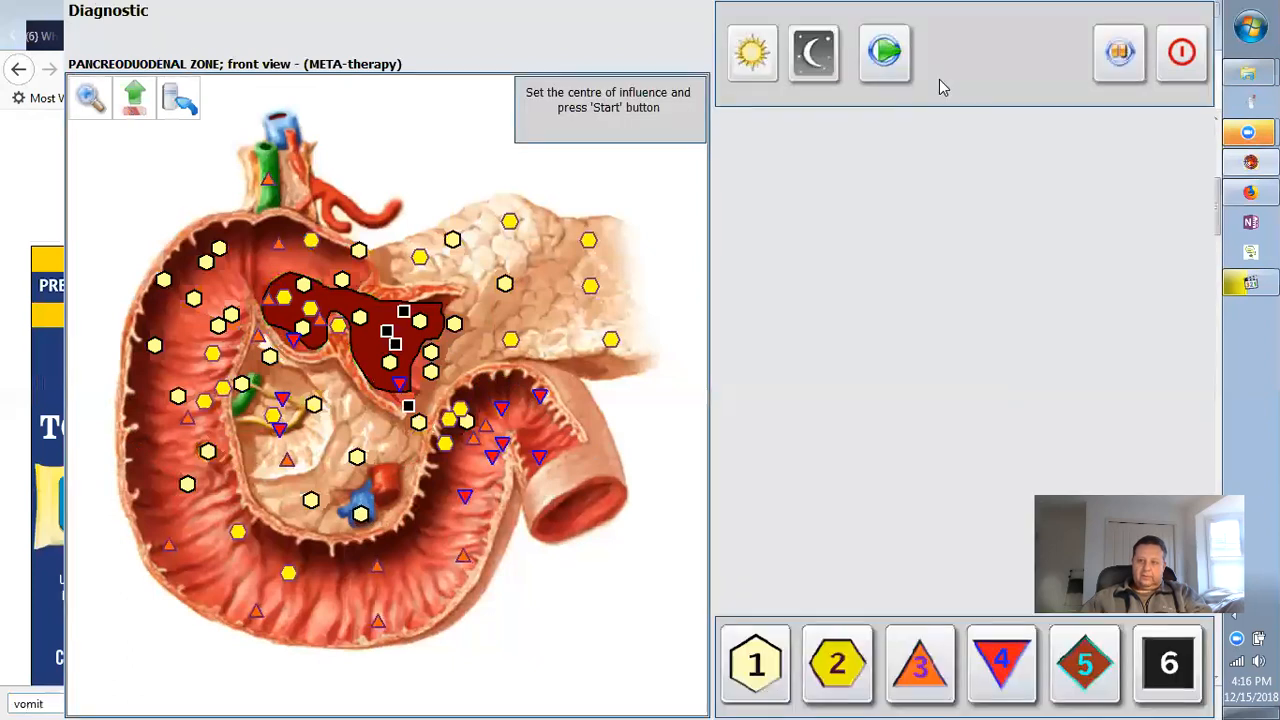
click(888, 54)
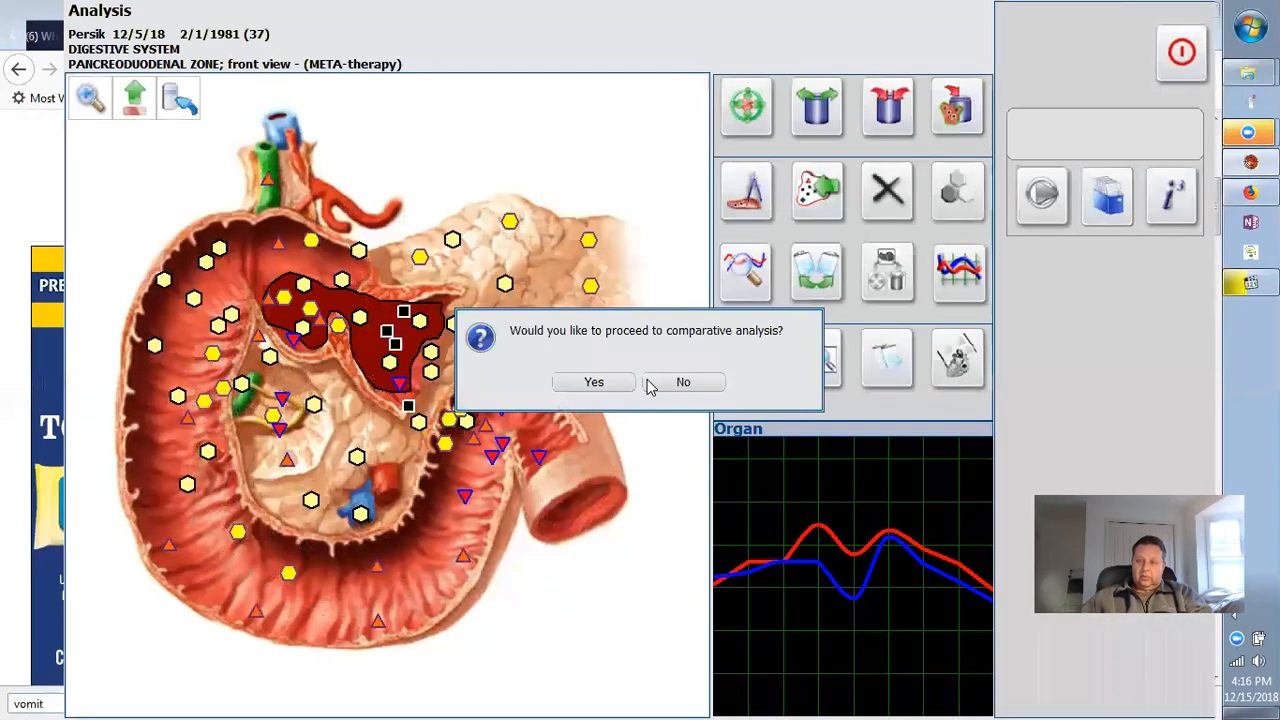
click(660, 381)
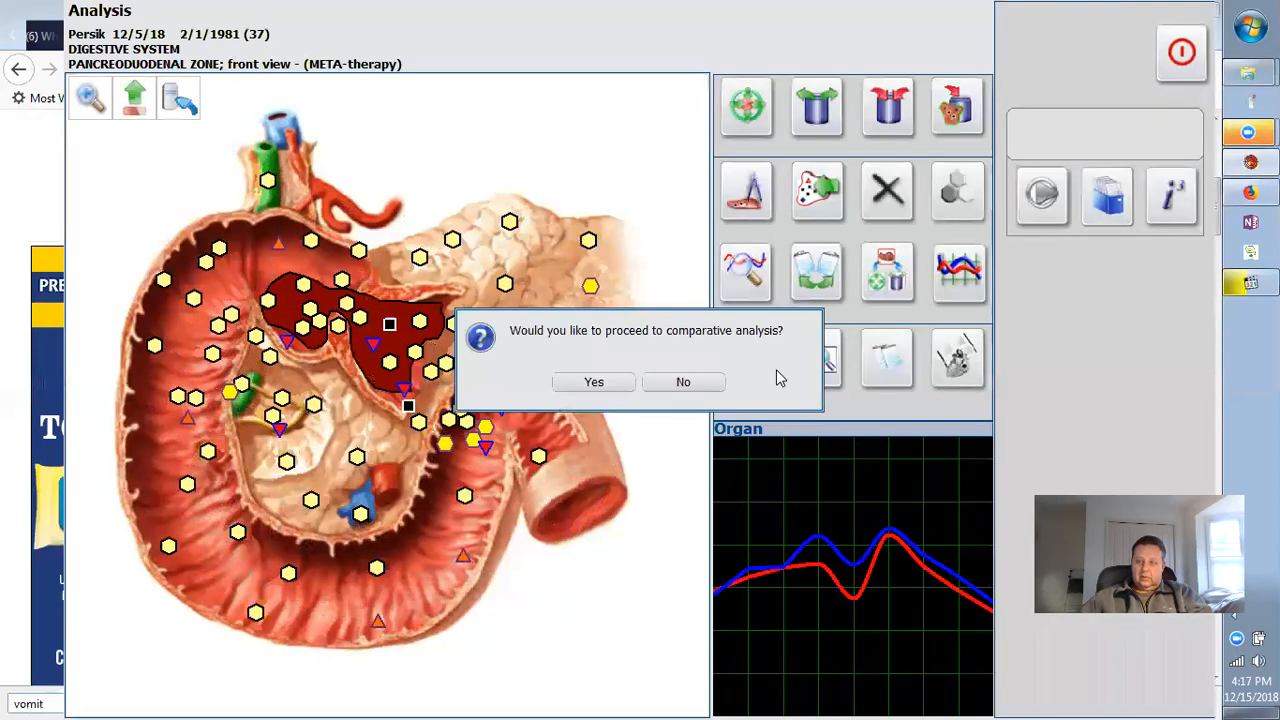
click(686, 384)
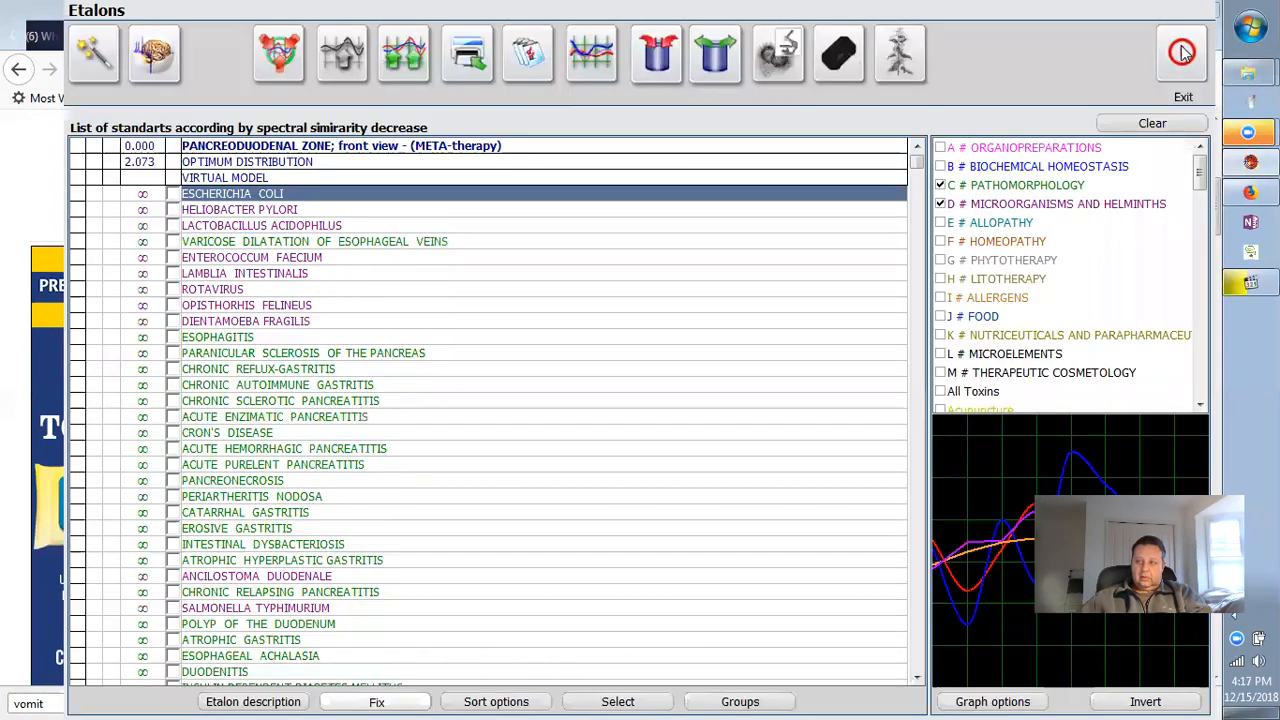
click(1199, 42)
click(890, 282)
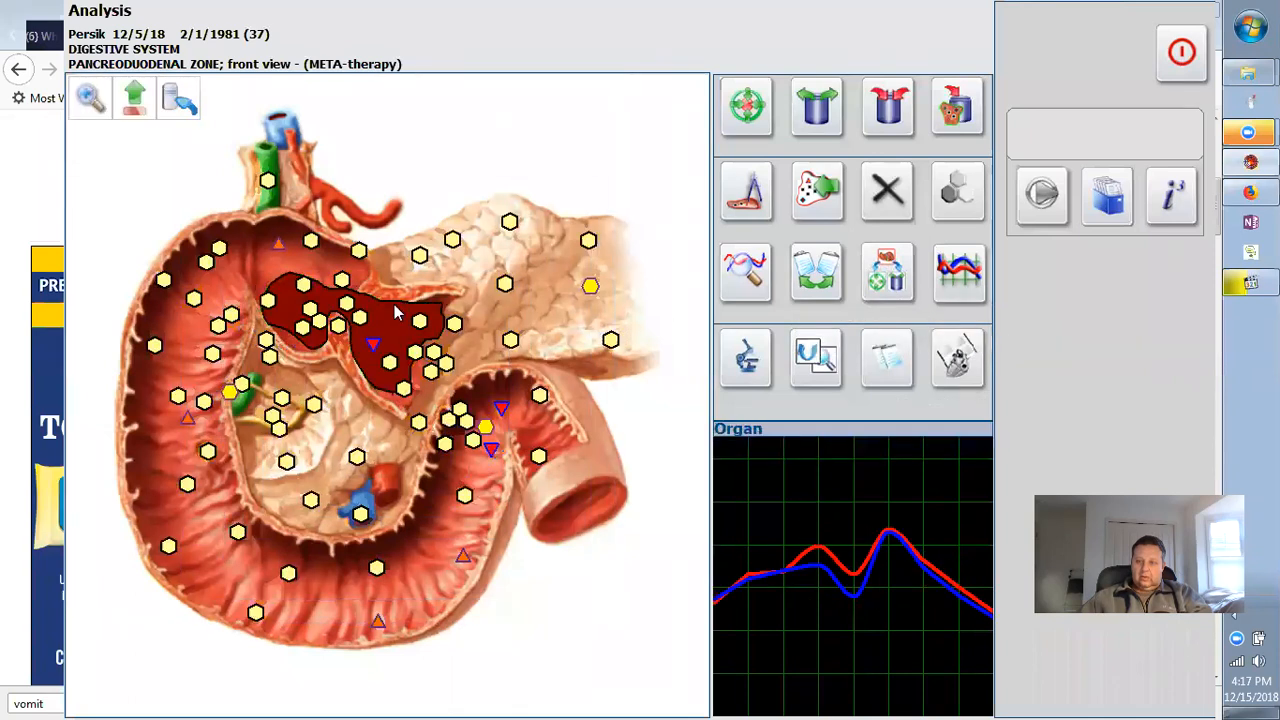
Run another META-therapy pass on the pancreoduodenal zone, decline comparative analysis, load its result of influence and deselect the pyloric channel nidus.
click(746, 106)
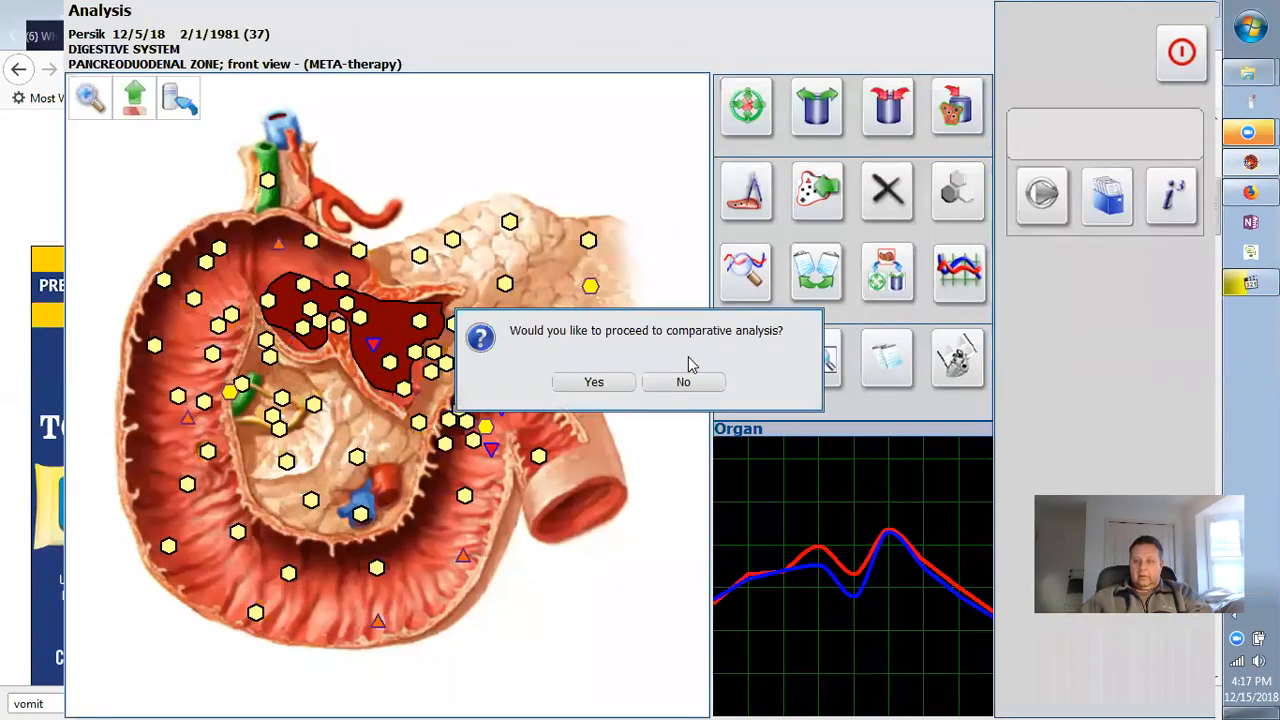
click(688, 384)
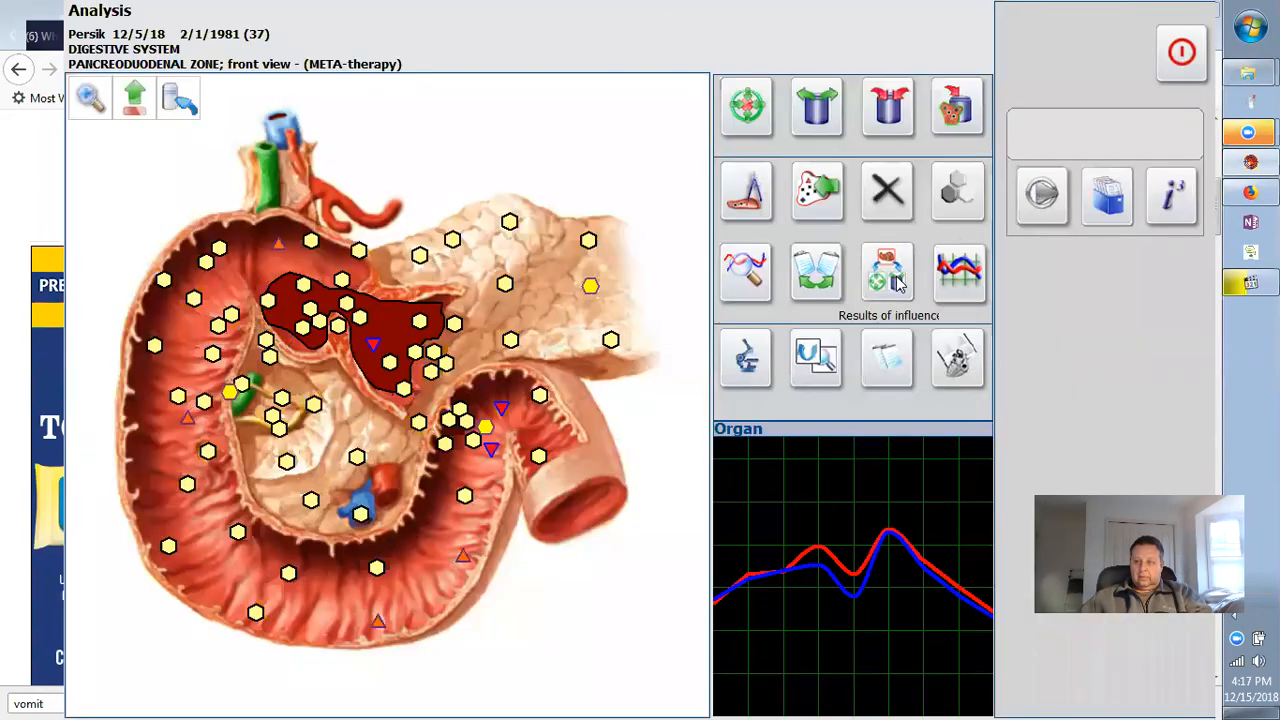
click(889, 278)
click(910, 363)
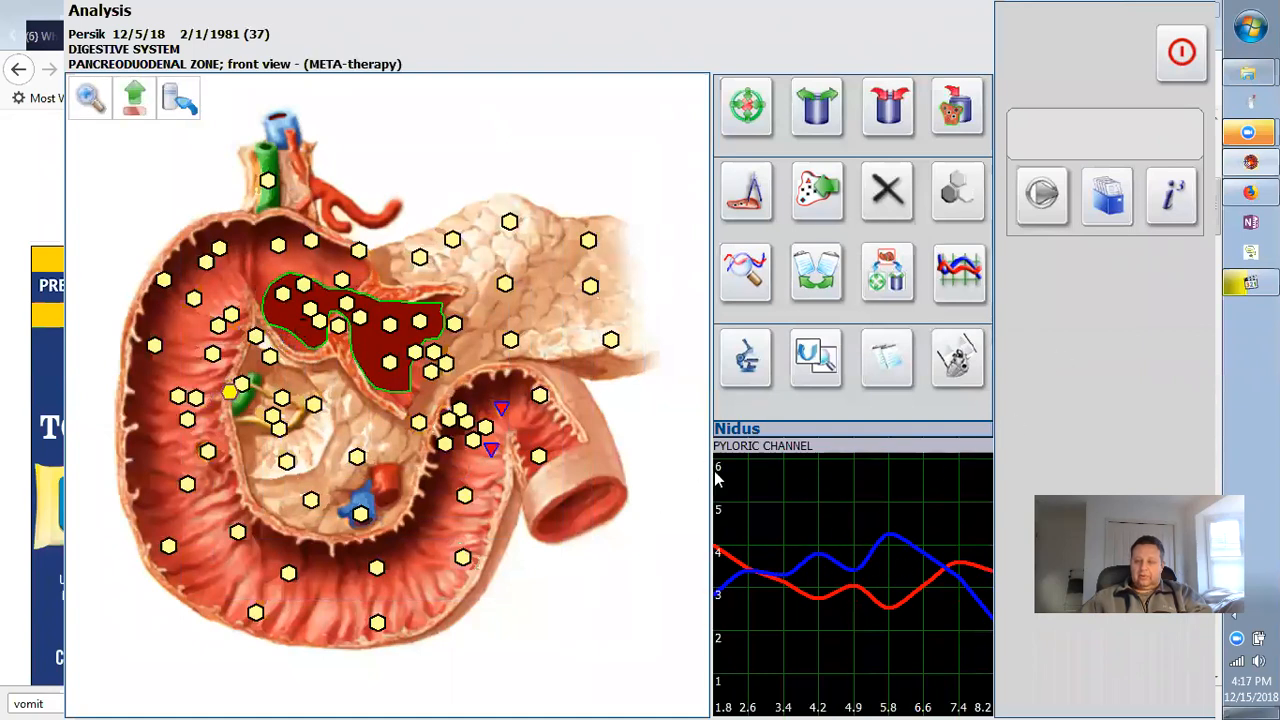
click(378, 362)
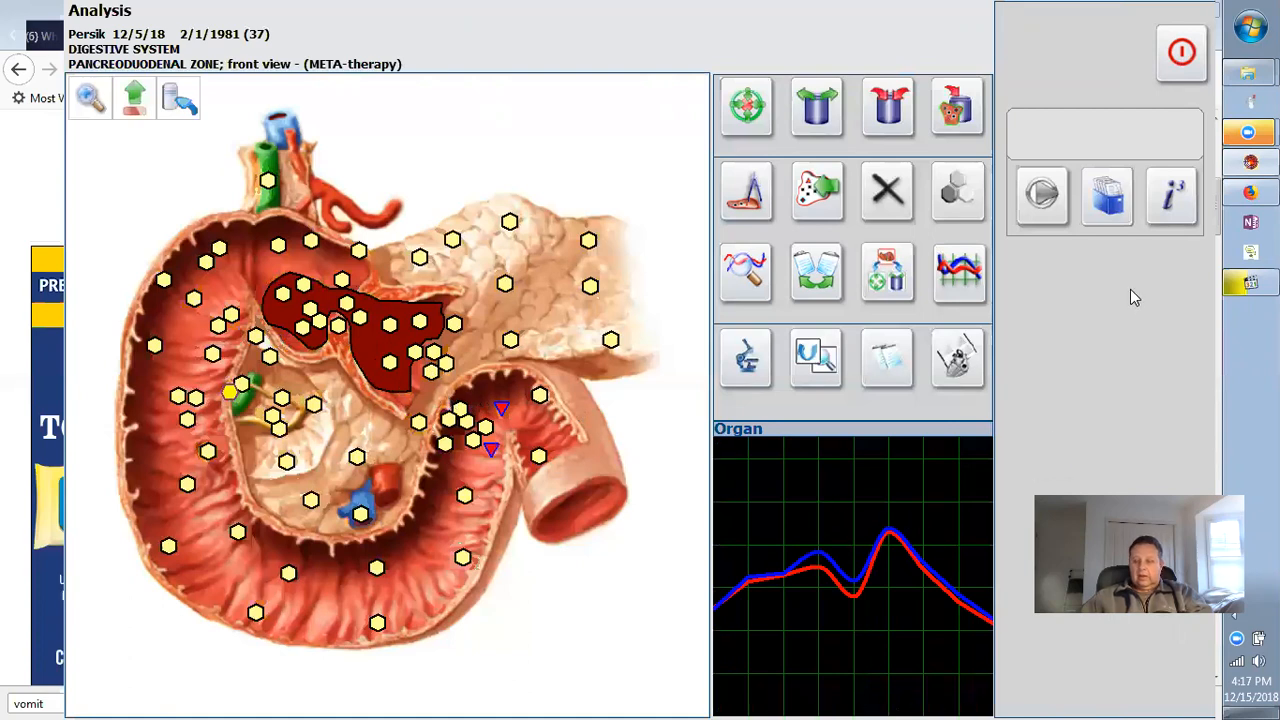
Return to the catalogue and examine the trachea section, the esophagus with its linked stomach wall, and the pancreas.
click(1105, 196)
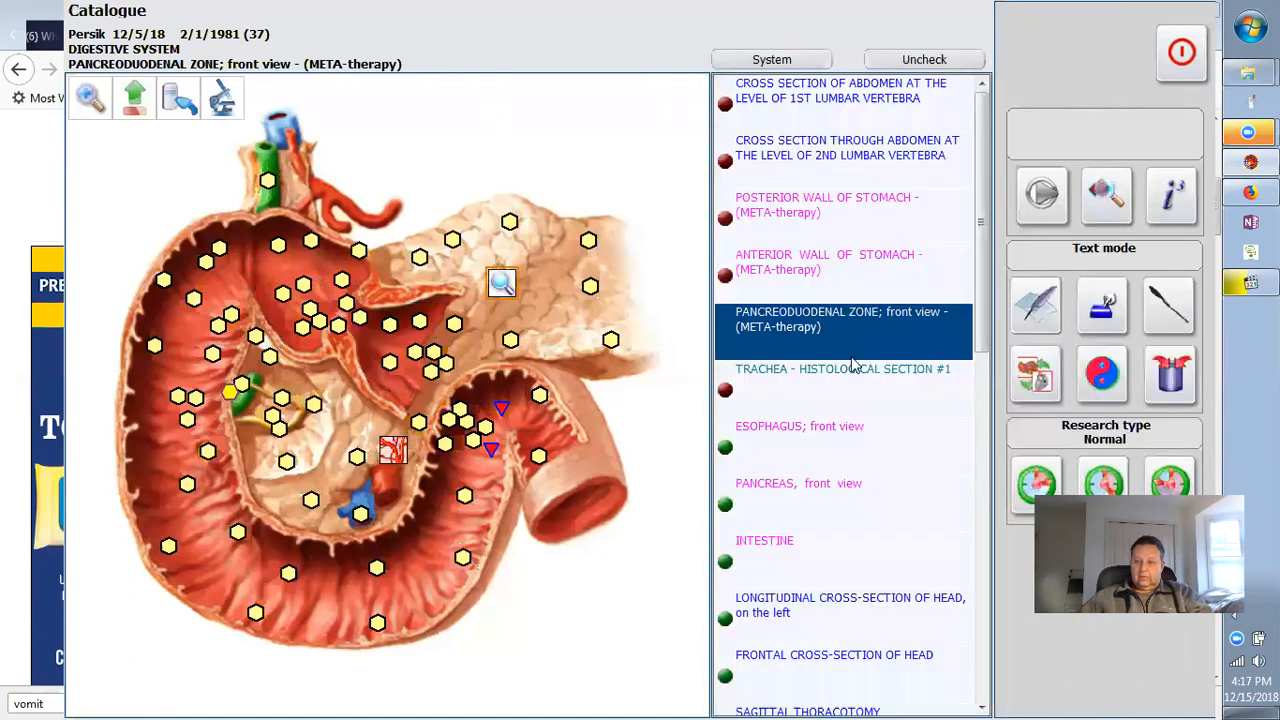
click(830, 378)
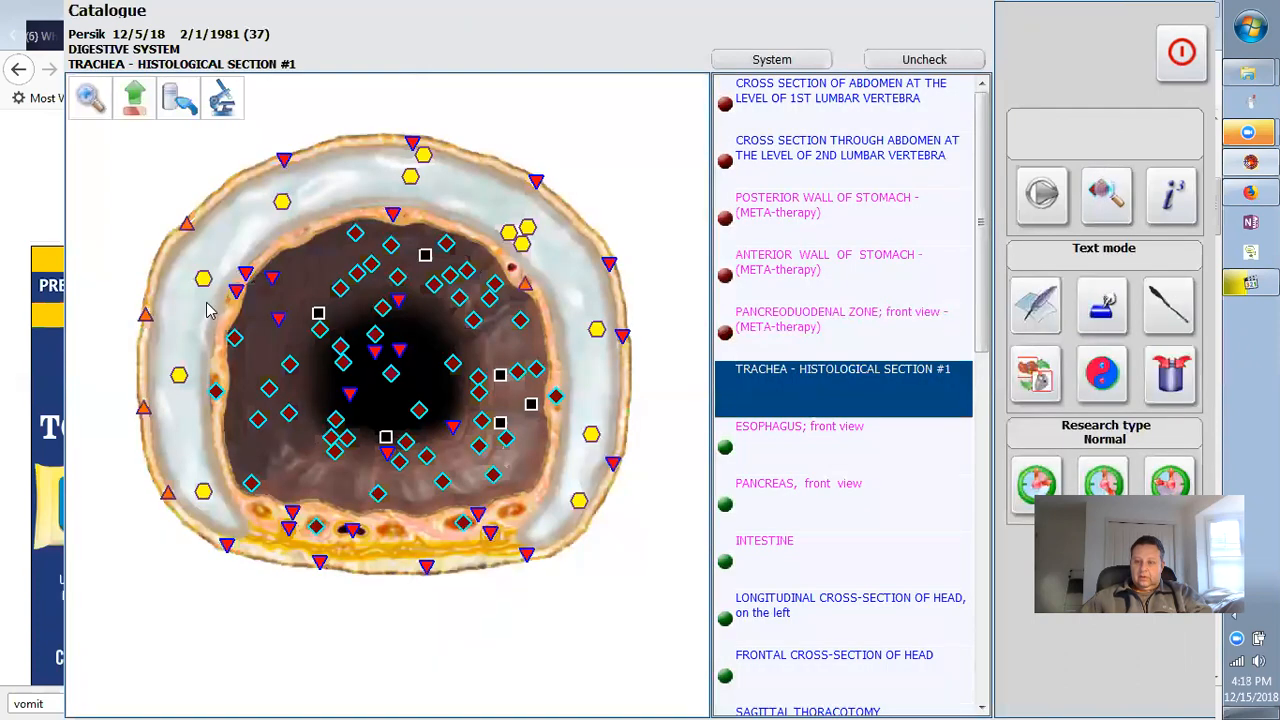
click(820, 440)
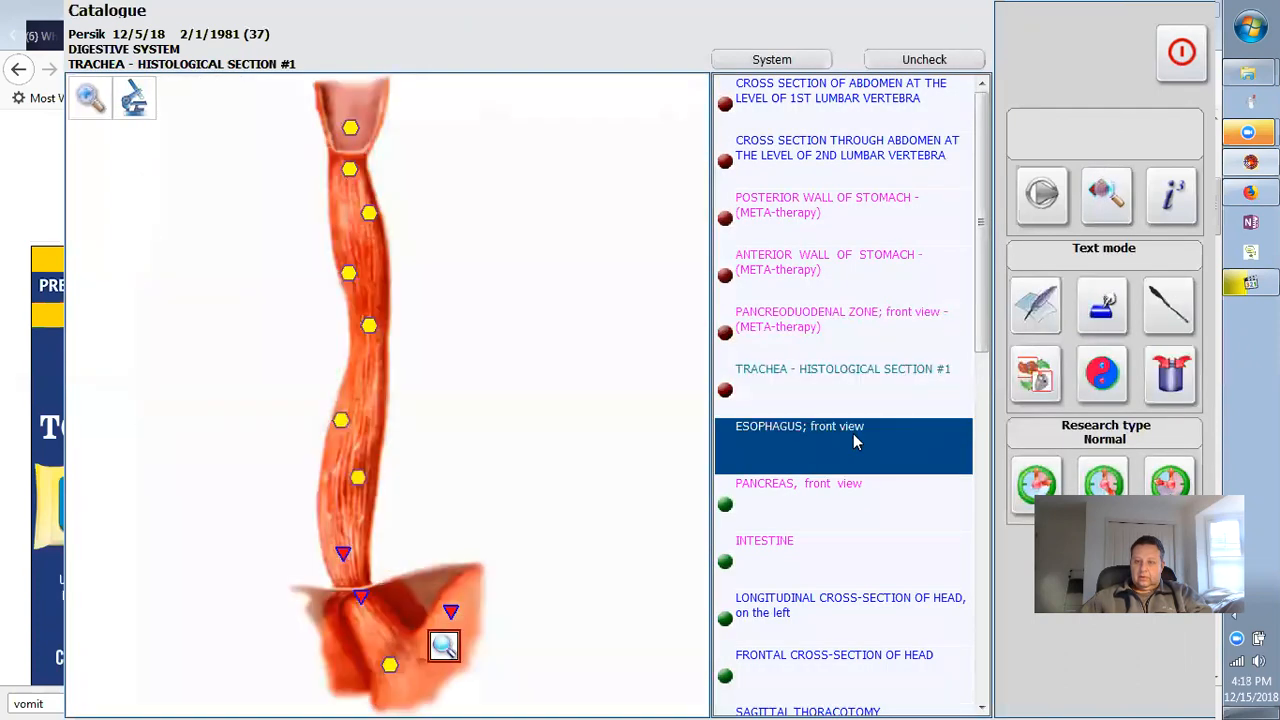
click(445, 646)
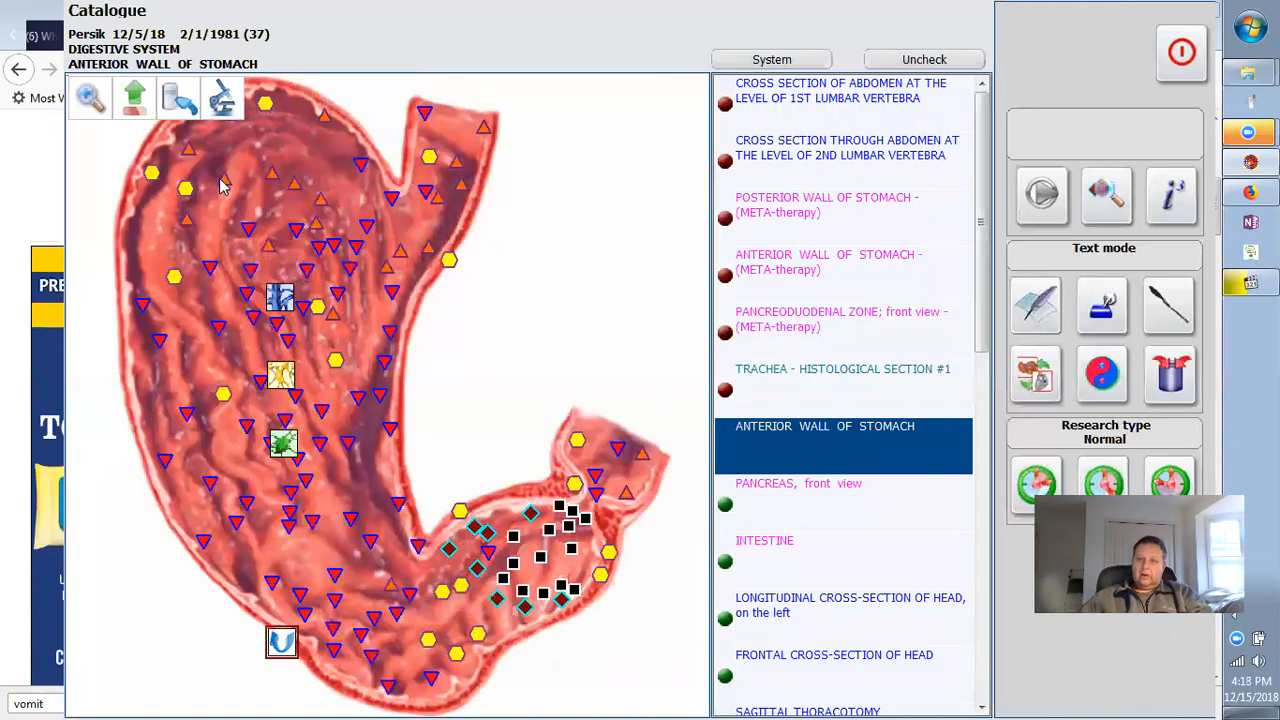
click(130, 95)
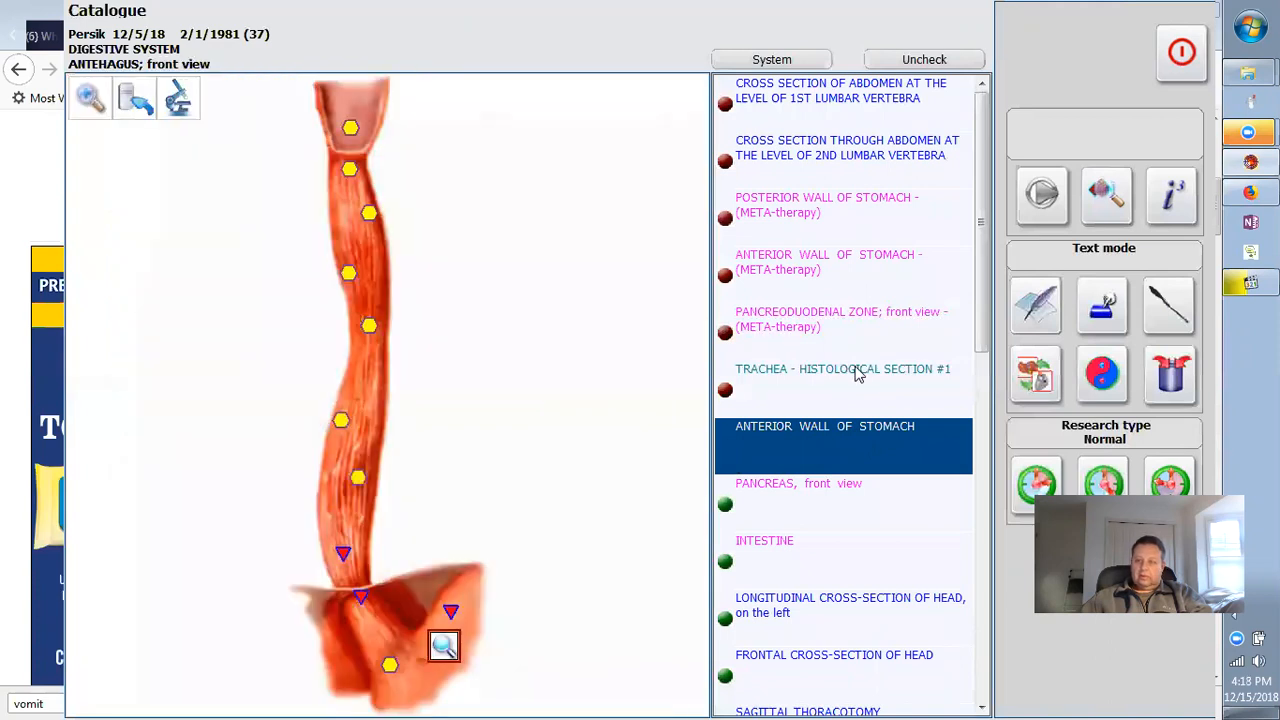
click(810, 492)
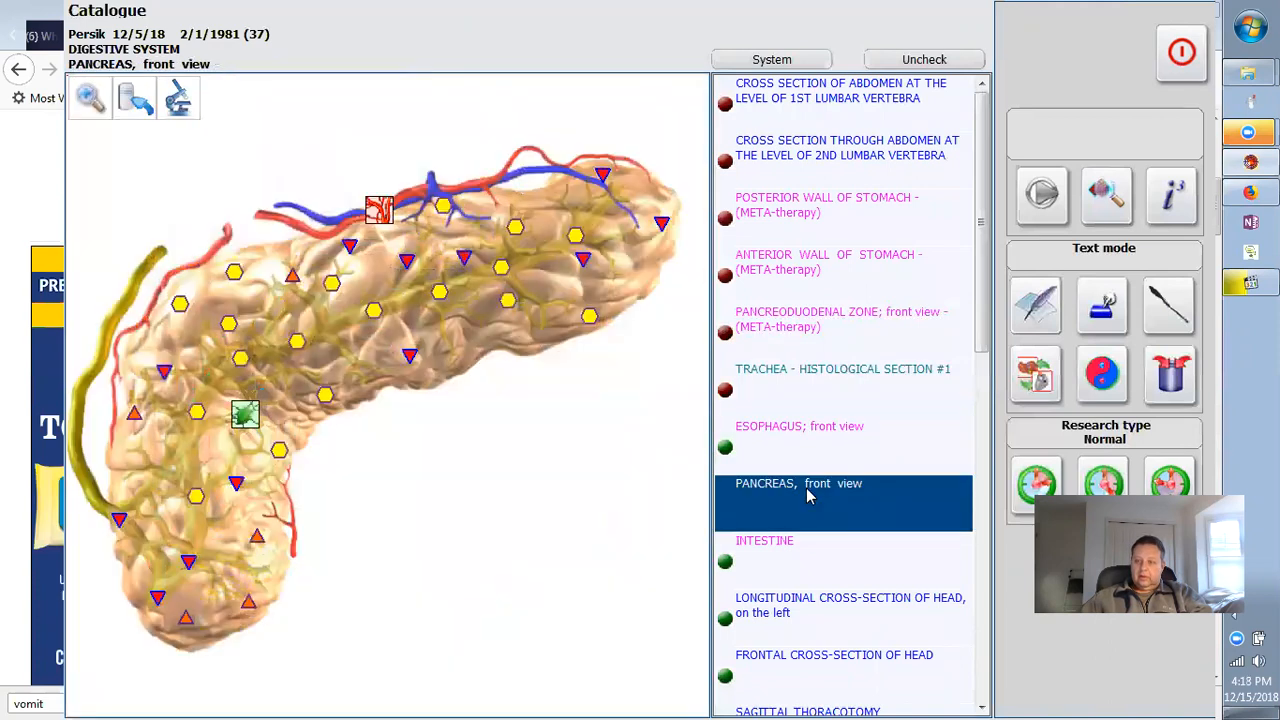
Select the intestine, compute the virtual model for its list of standards and return to the analysis.
click(798, 543)
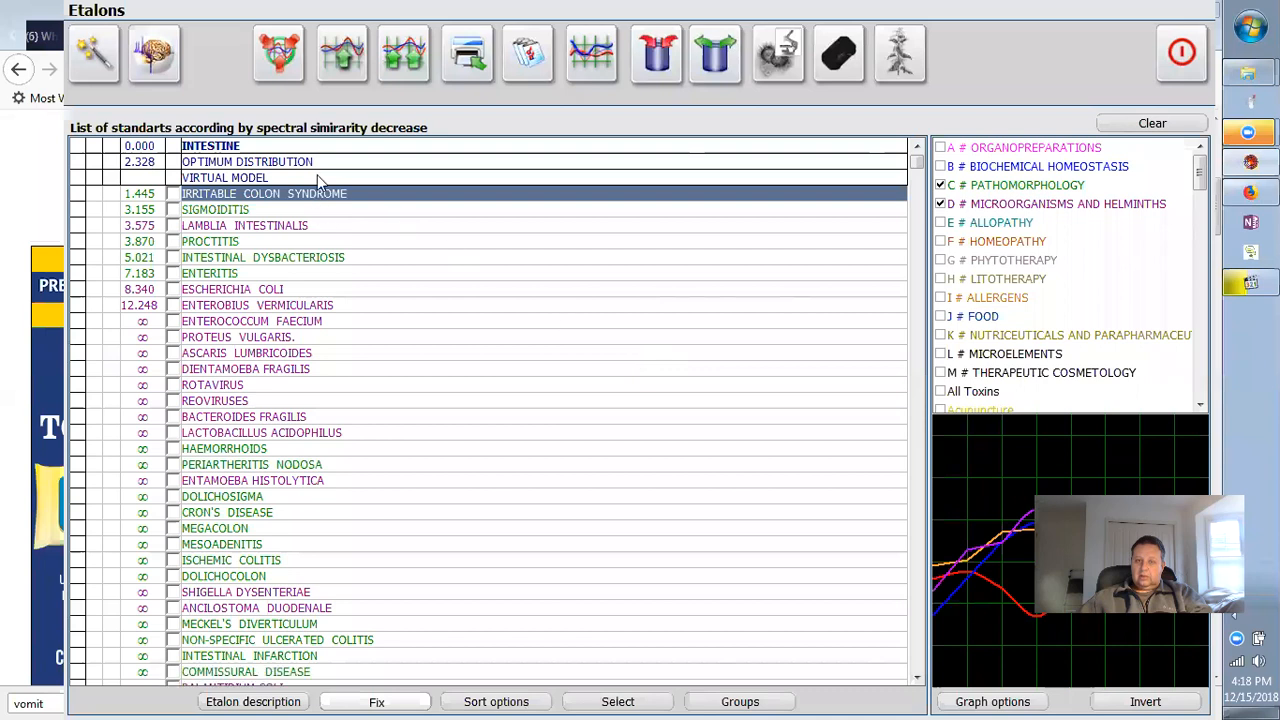
click(160, 62)
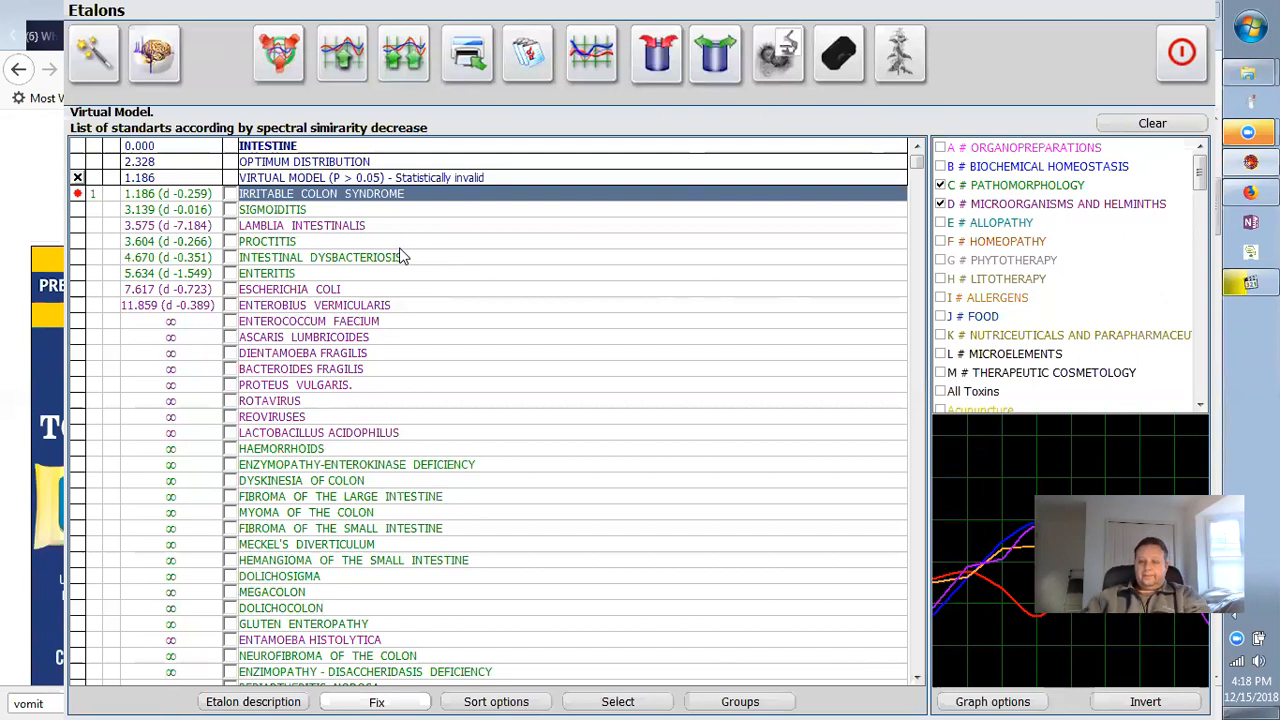
click(1165, 58)
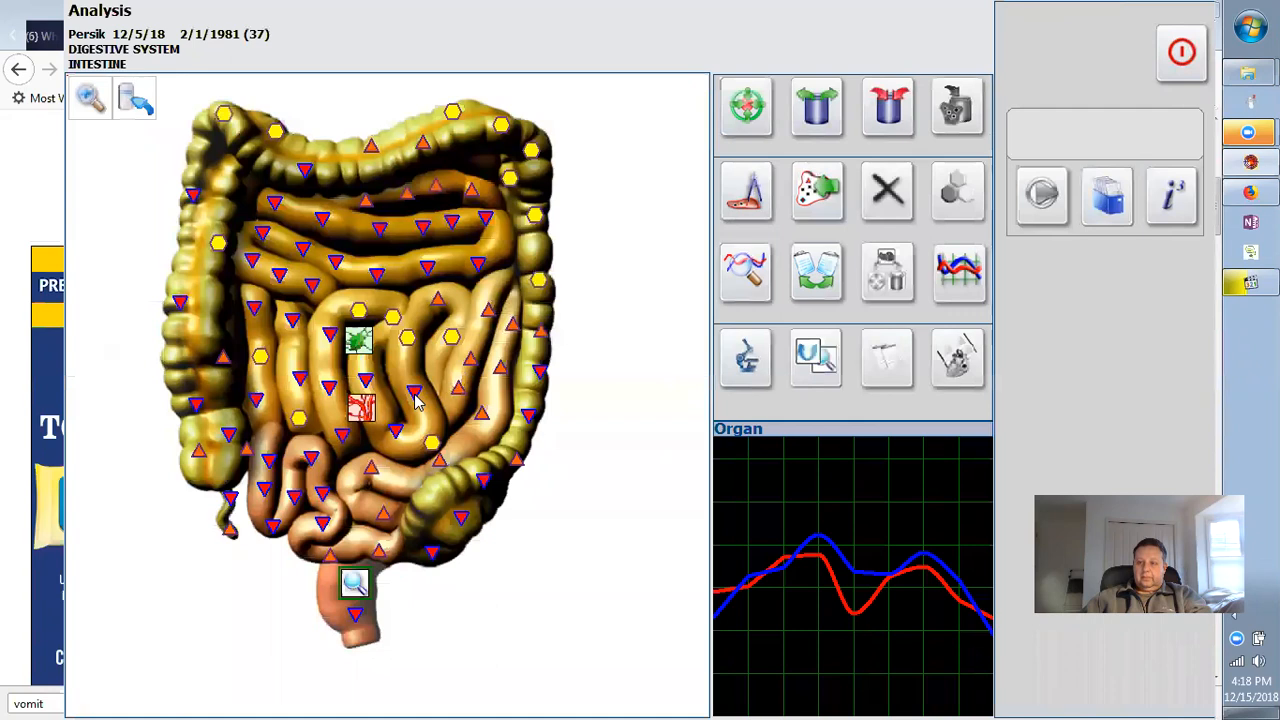
Switch the intestine to microscopic tissue mode and open the small bowel histological section from a point on the small bowel.
click(746, 368)
click(424, 224)
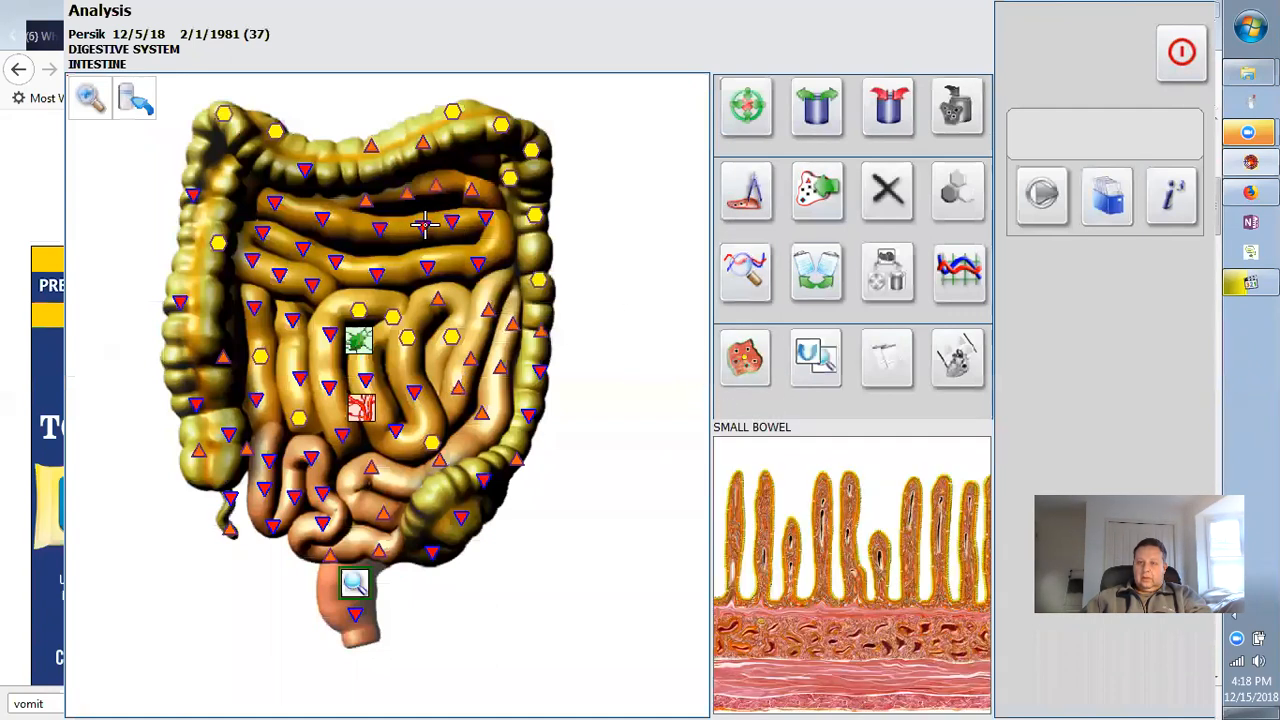
click(336, 232)
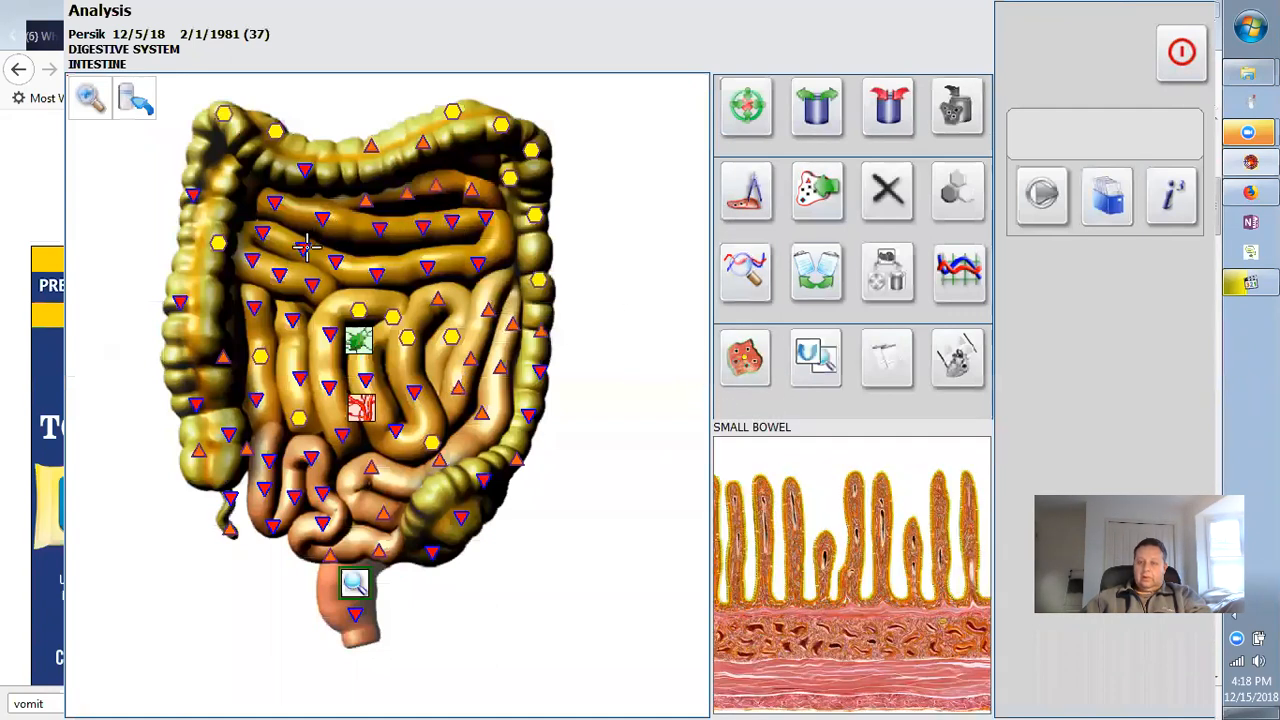
click(305, 245)
click(318, 213)
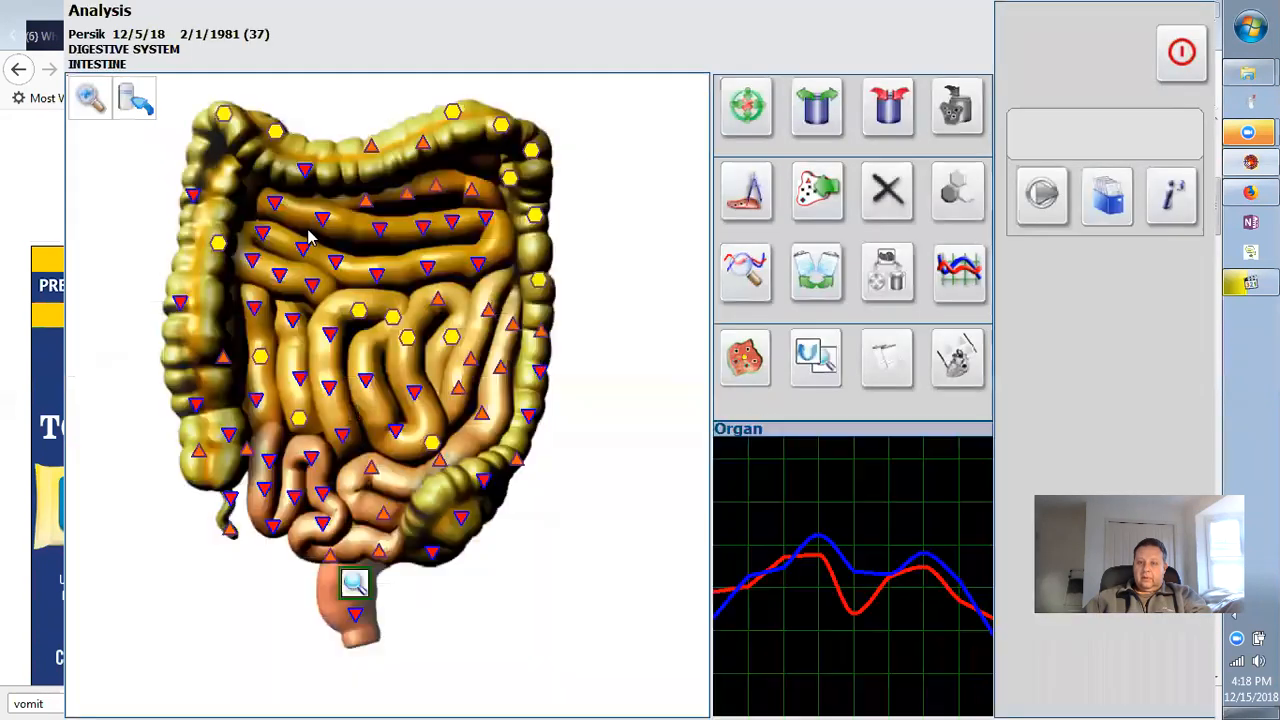
click(306, 246)
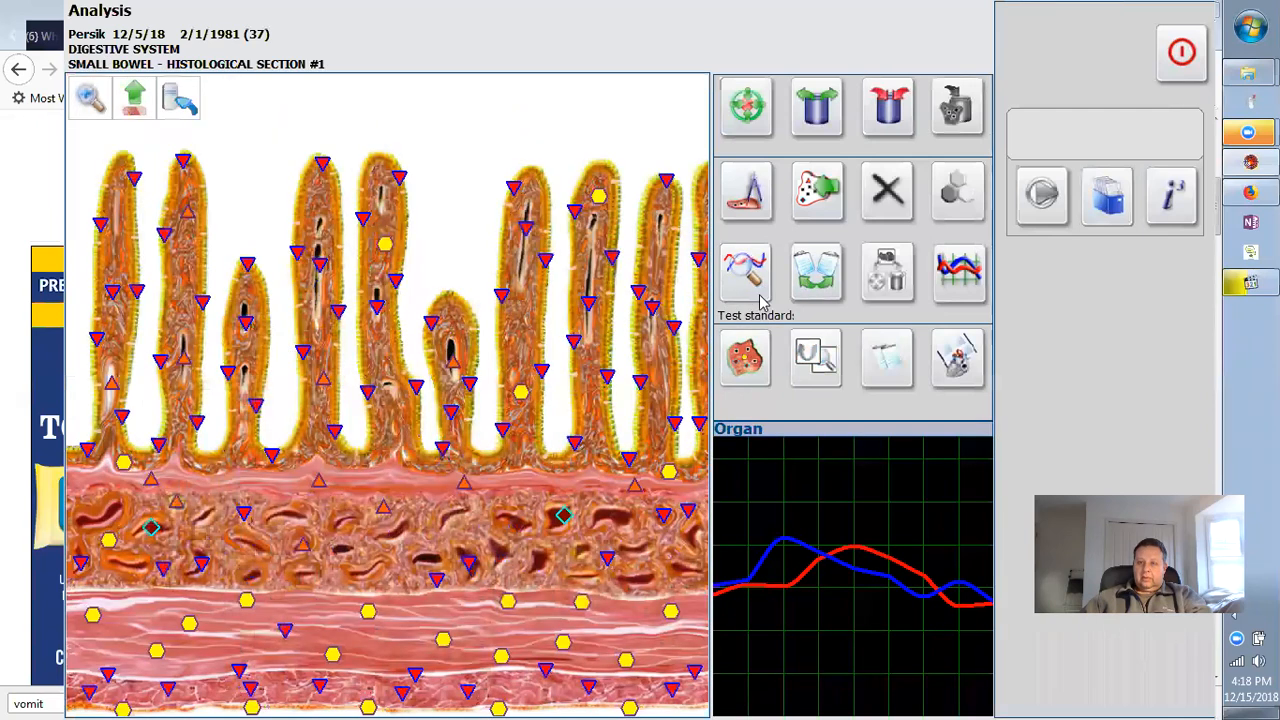
Test standards on the small bowel section, compute the virtual model, select Enteritis and return to the analysis.
click(759, 296)
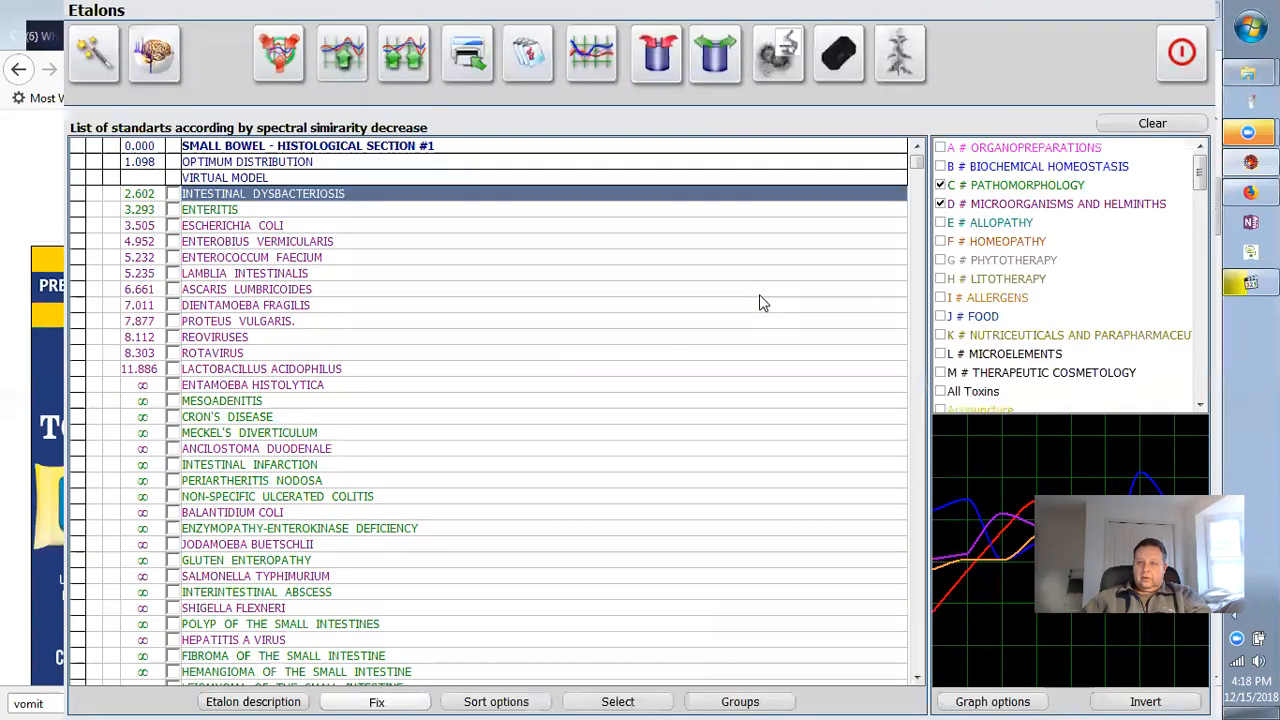
click(160, 74)
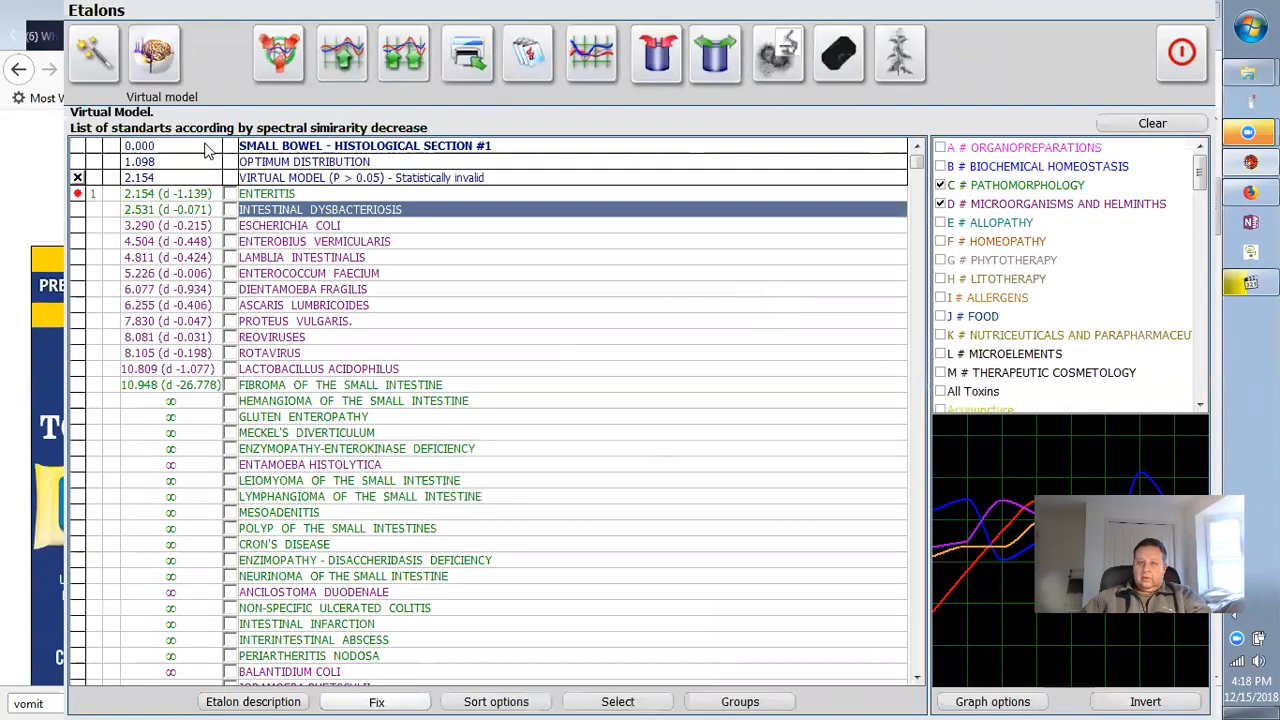
click(256, 197)
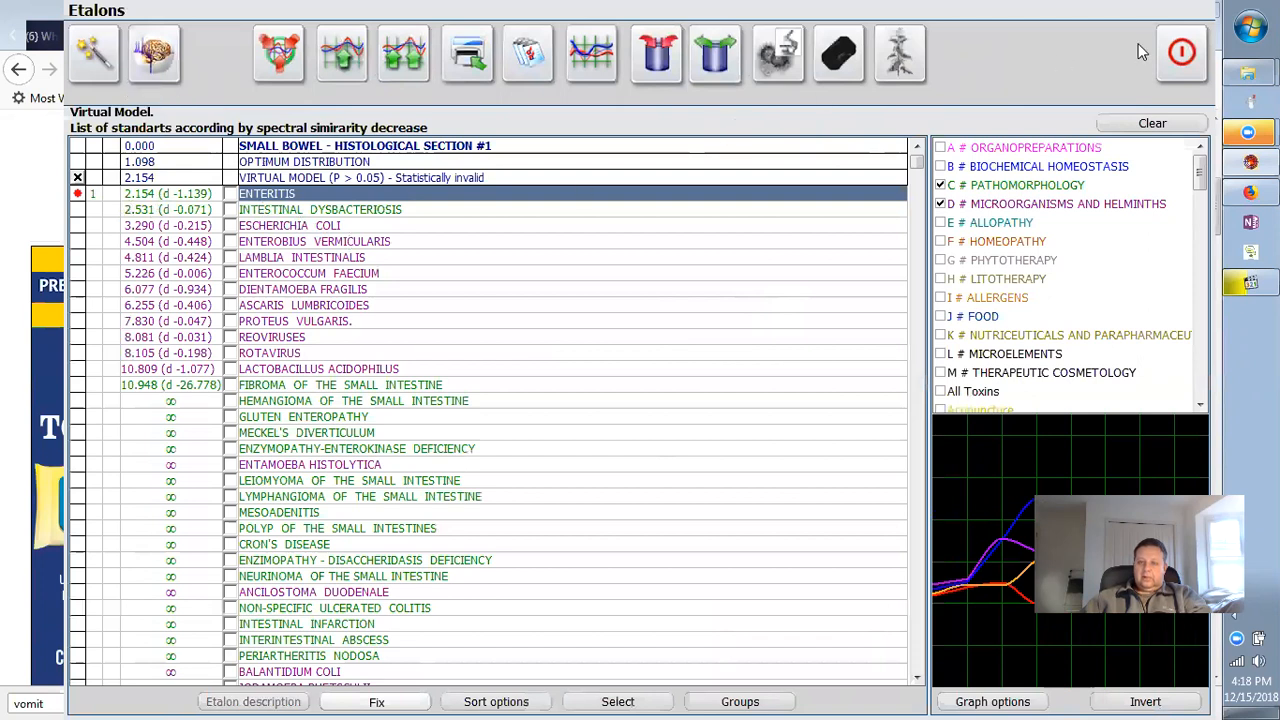
click(1178, 48)
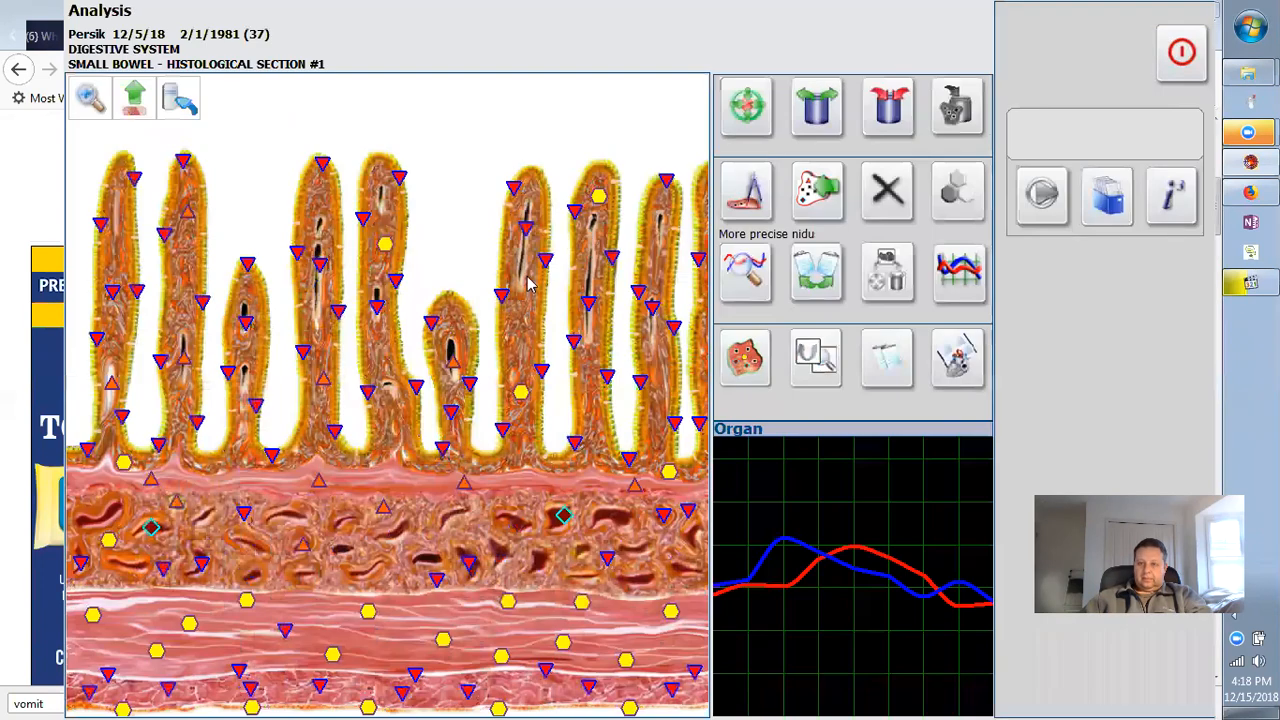
Preview the tissues under the section's points and open the single-layer prismatic epithelium preparation from the short villus.
click(149, 527)
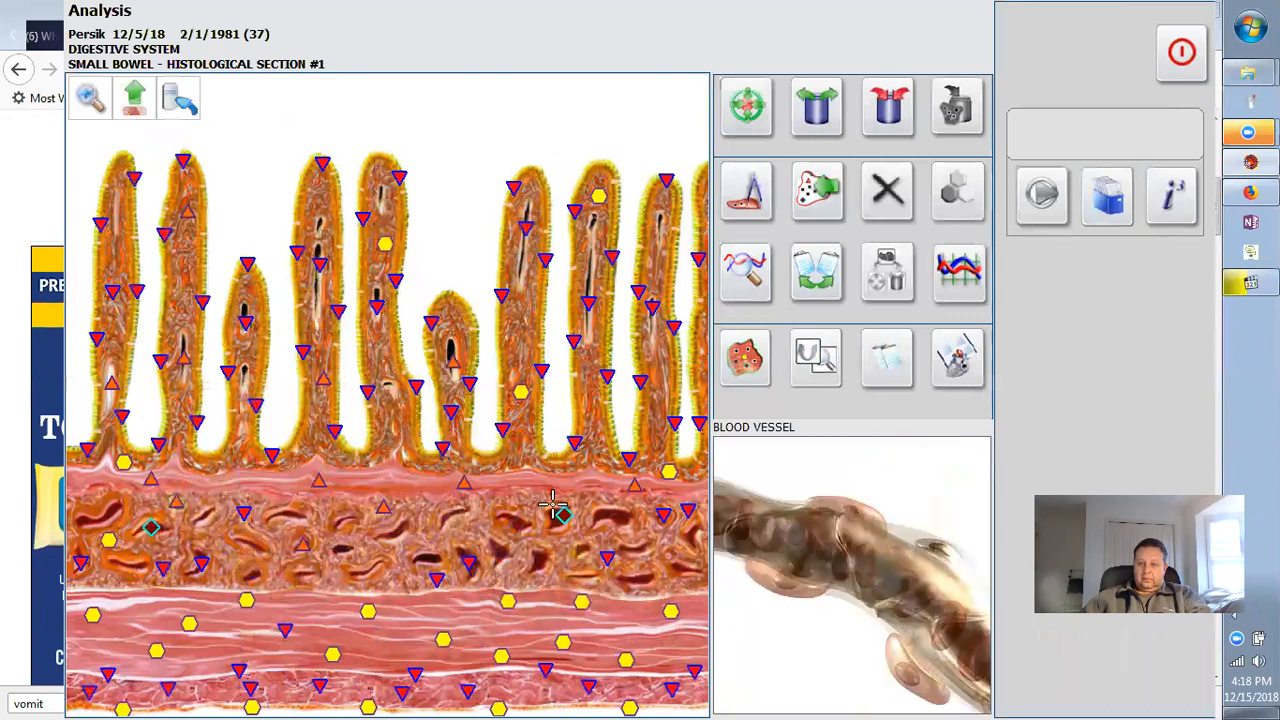
click(425, 318)
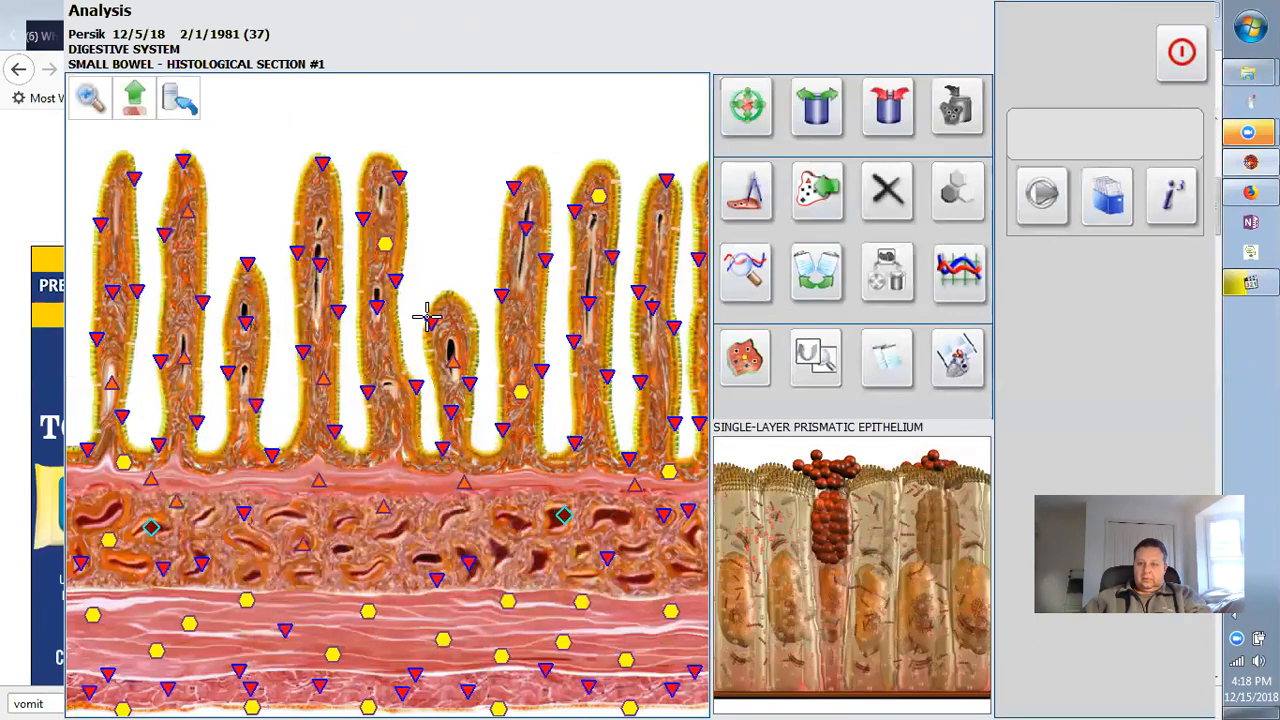
click(430, 320)
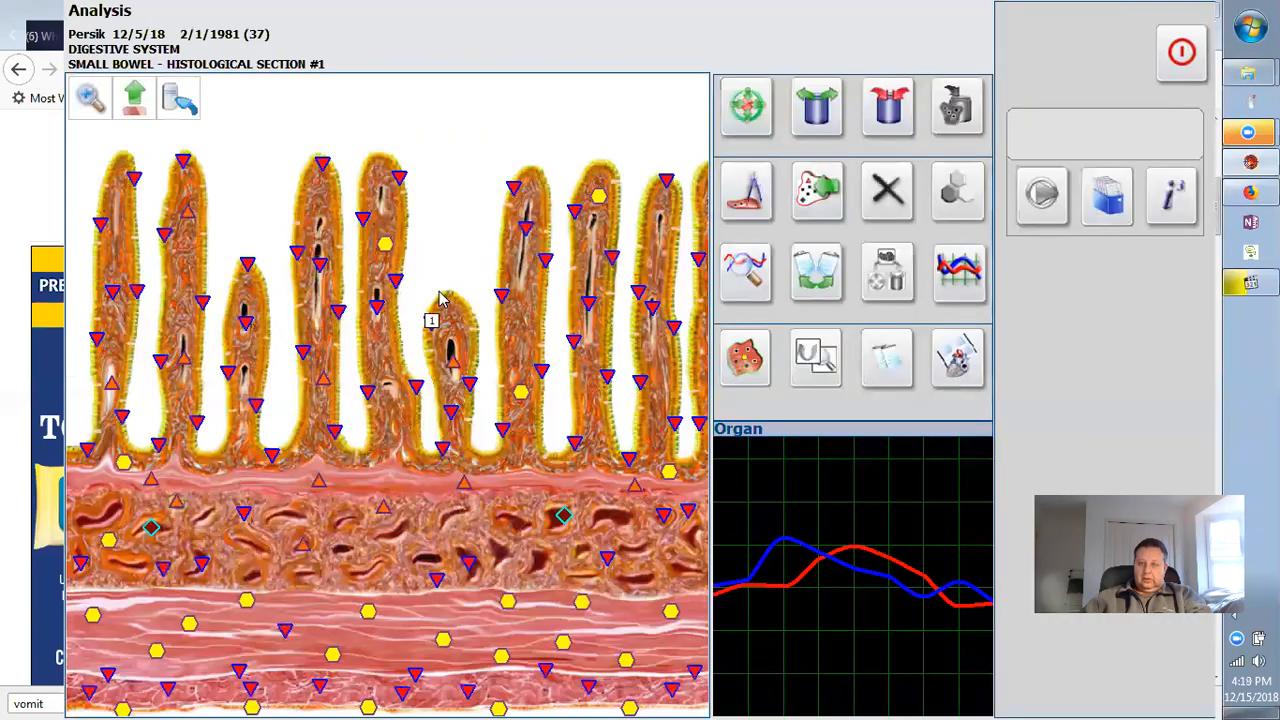
click(432, 321)
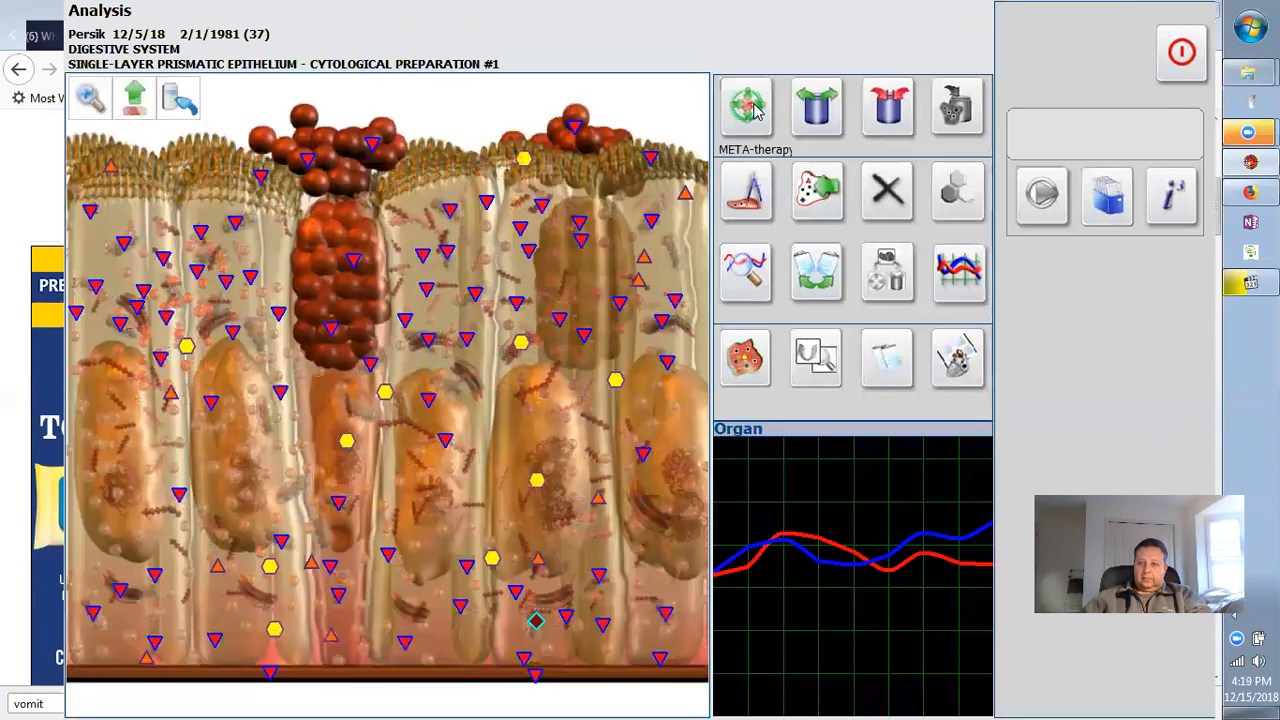
Test standards on the prismatic epithelium preparation, compute its virtual model and return to the analysis.
click(750, 262)
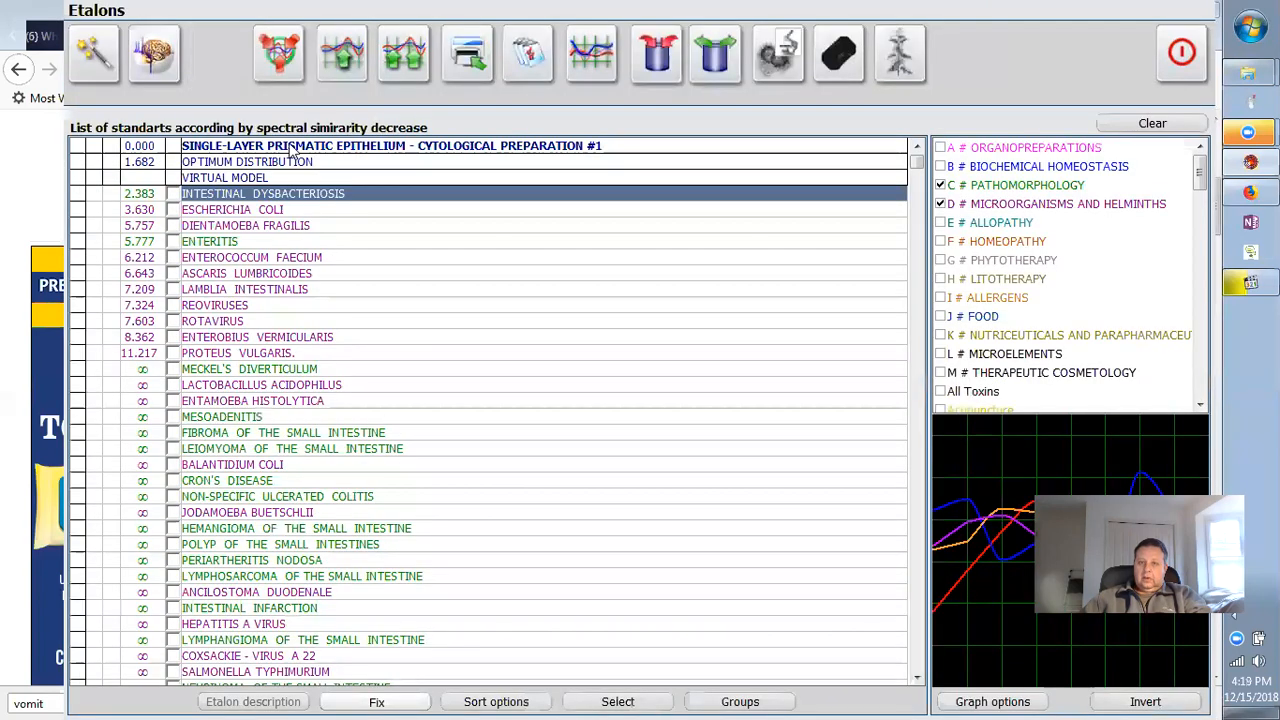
click(175, 75)
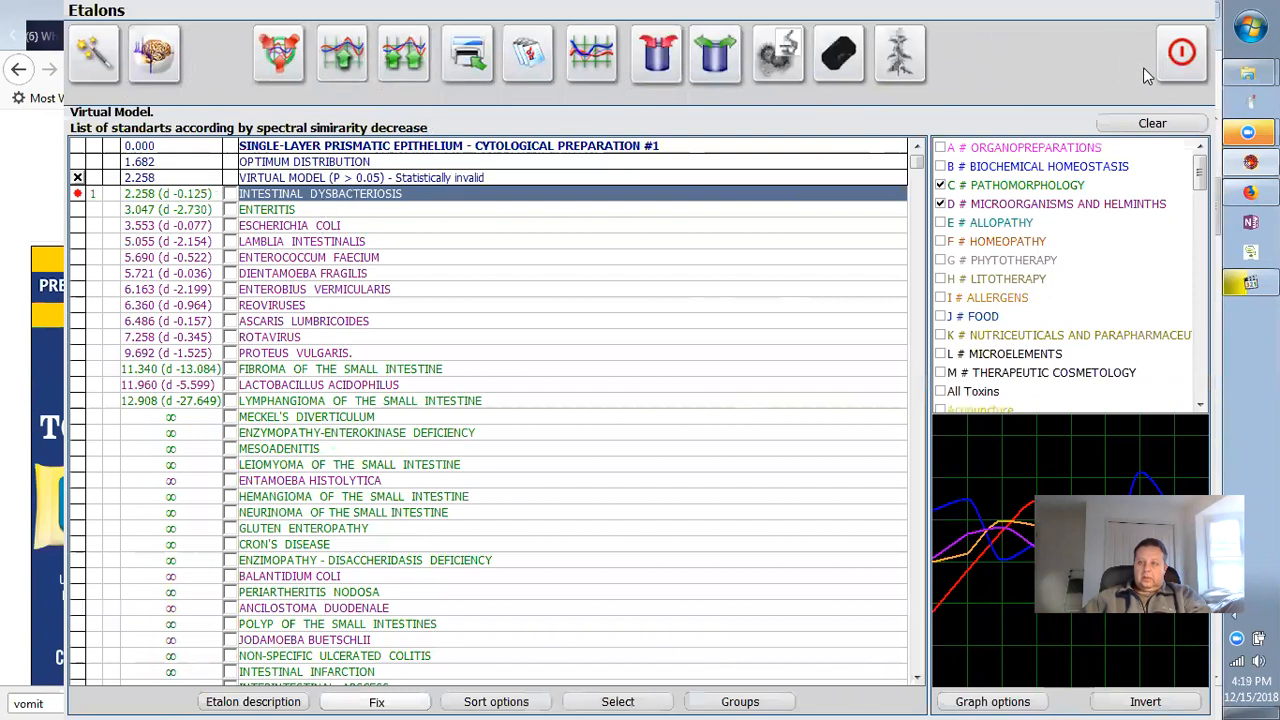
click(1177, 60)
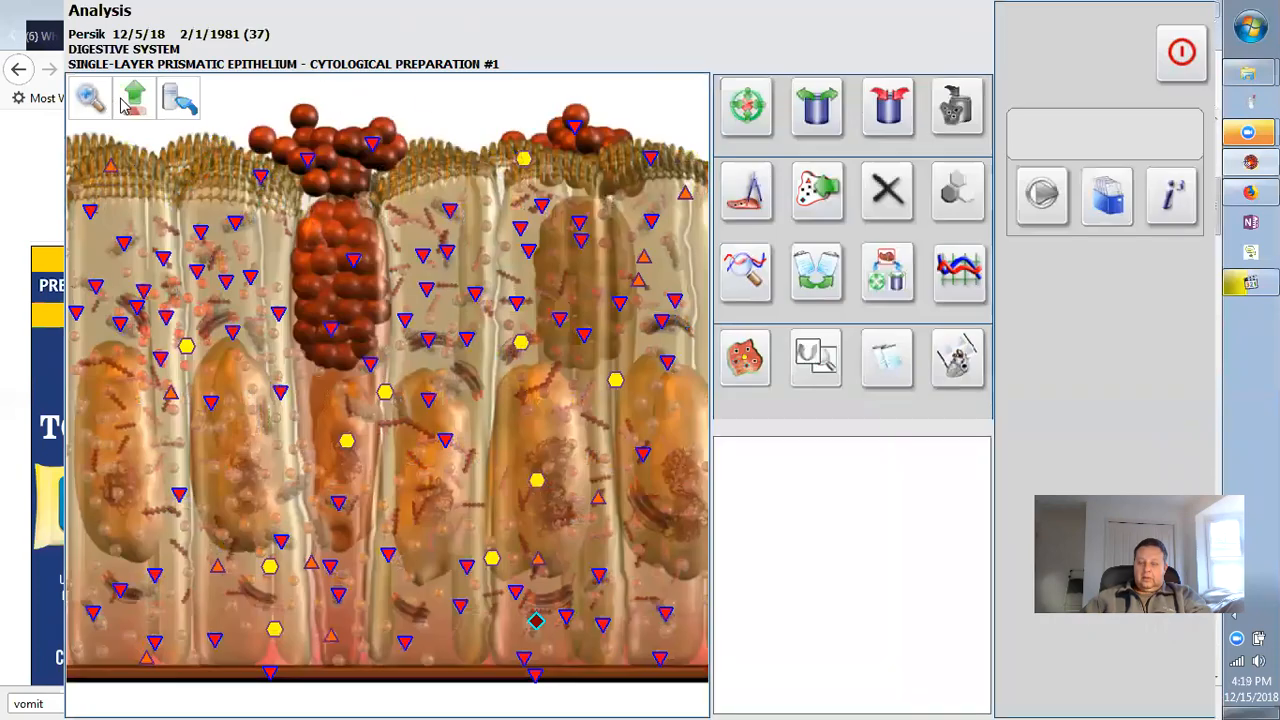
Run META-therapy on the prismatic epithelium, decline comparative analysis, choose the last META-therapy result and go back up to the small bowel section.
click(722, 107)
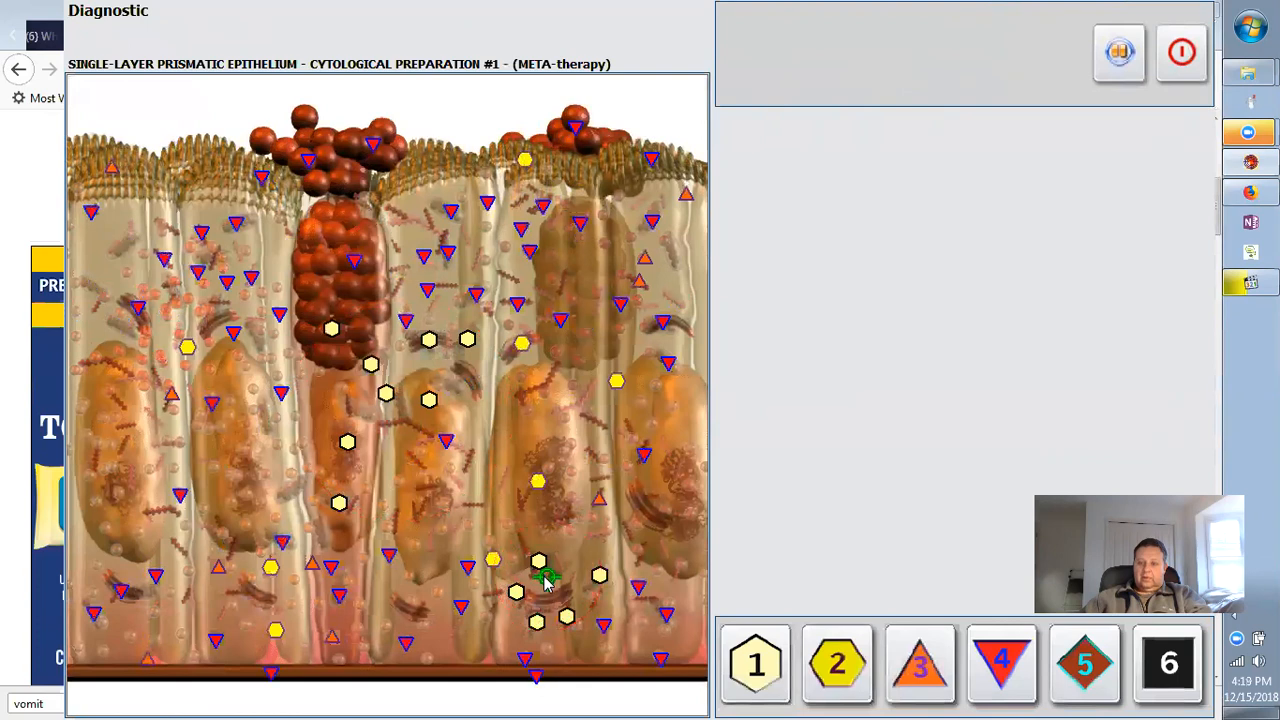
click(484, 236)
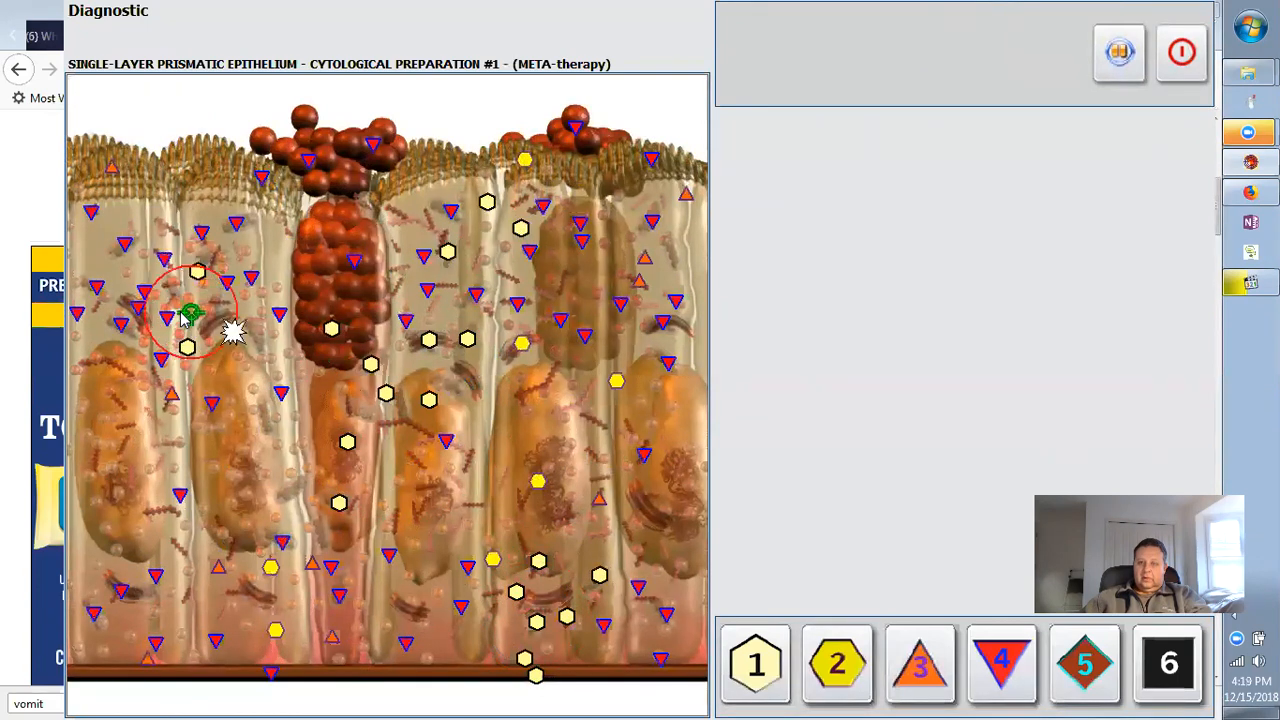
click(178, 494)
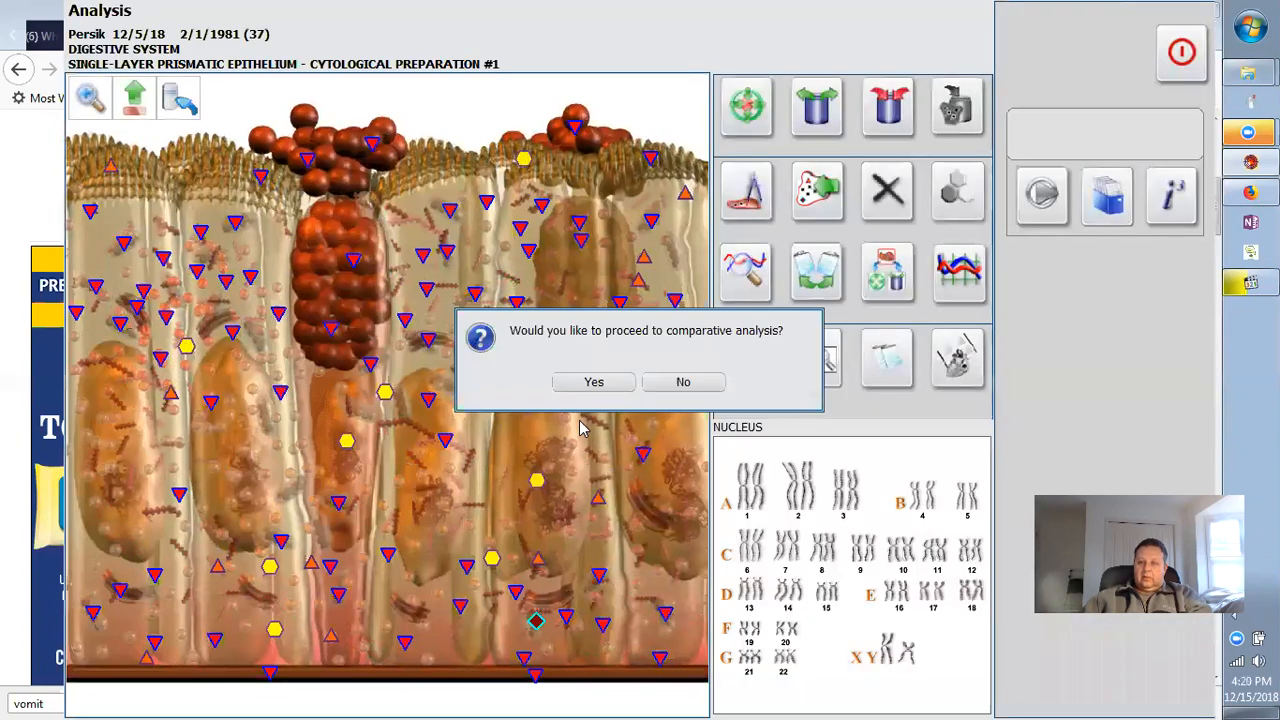
click(660, 386)
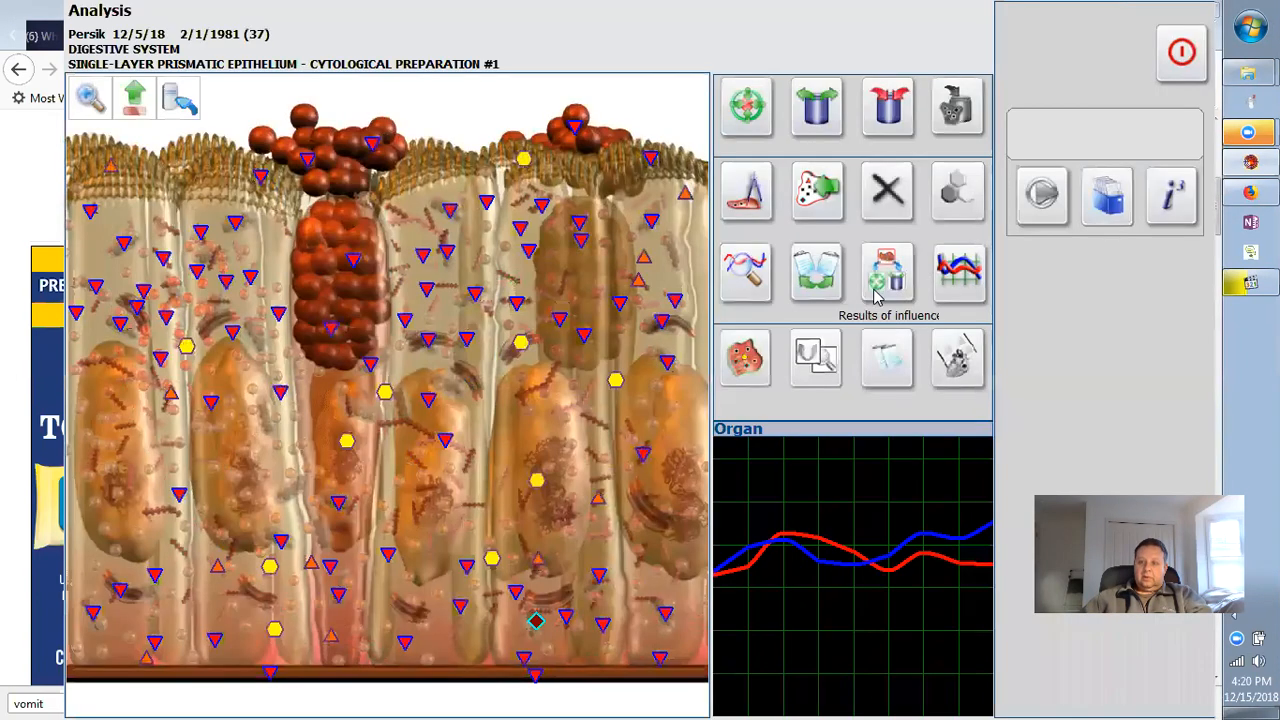
click(887, 280)
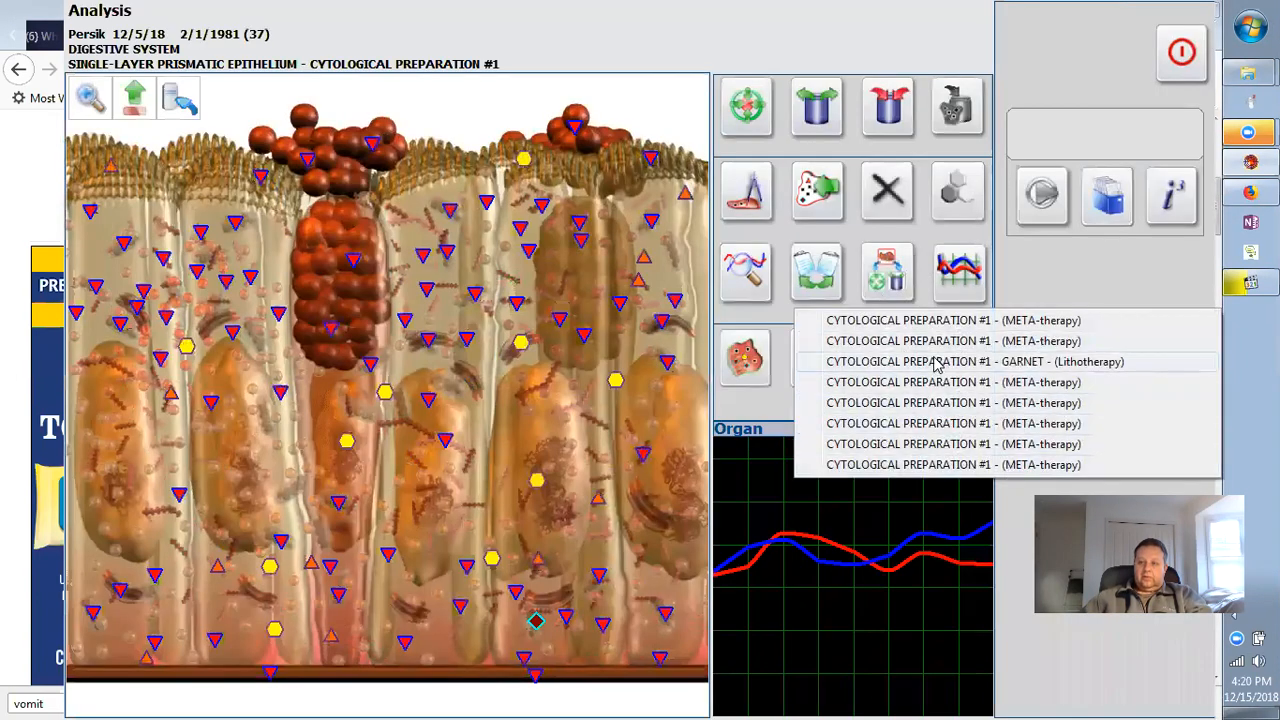
click(1052, 466)
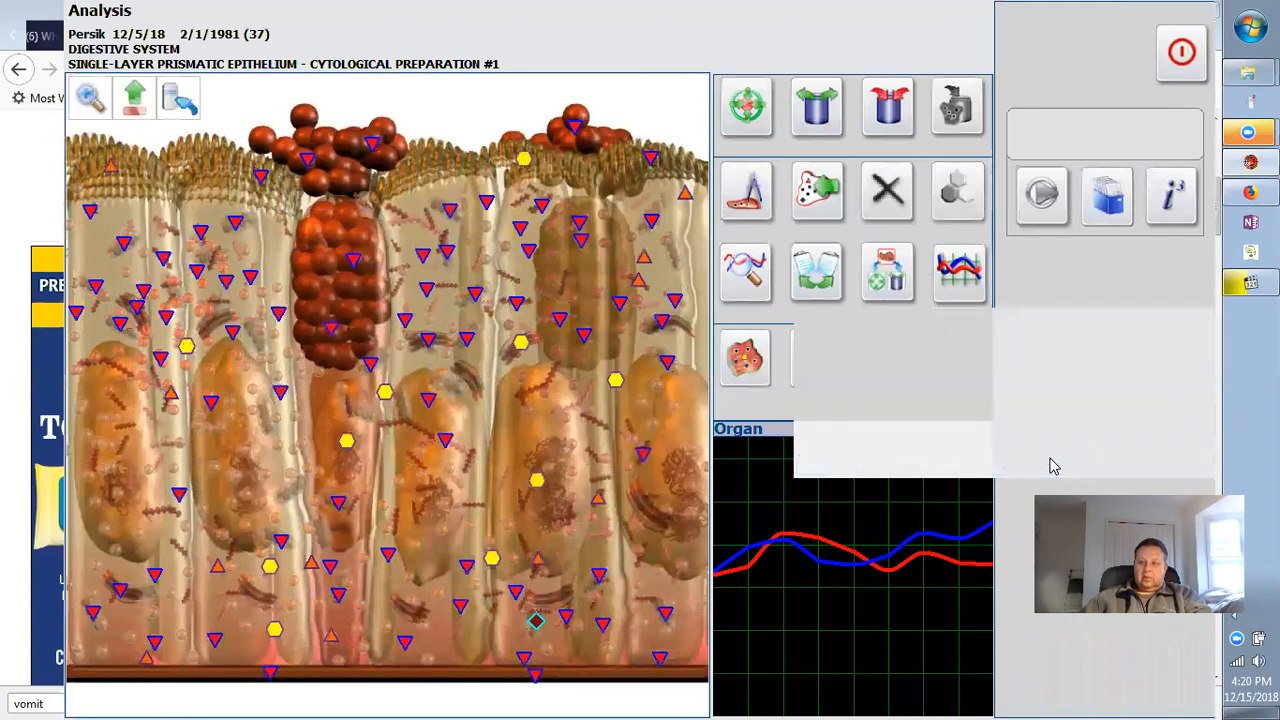
click(133, 97)
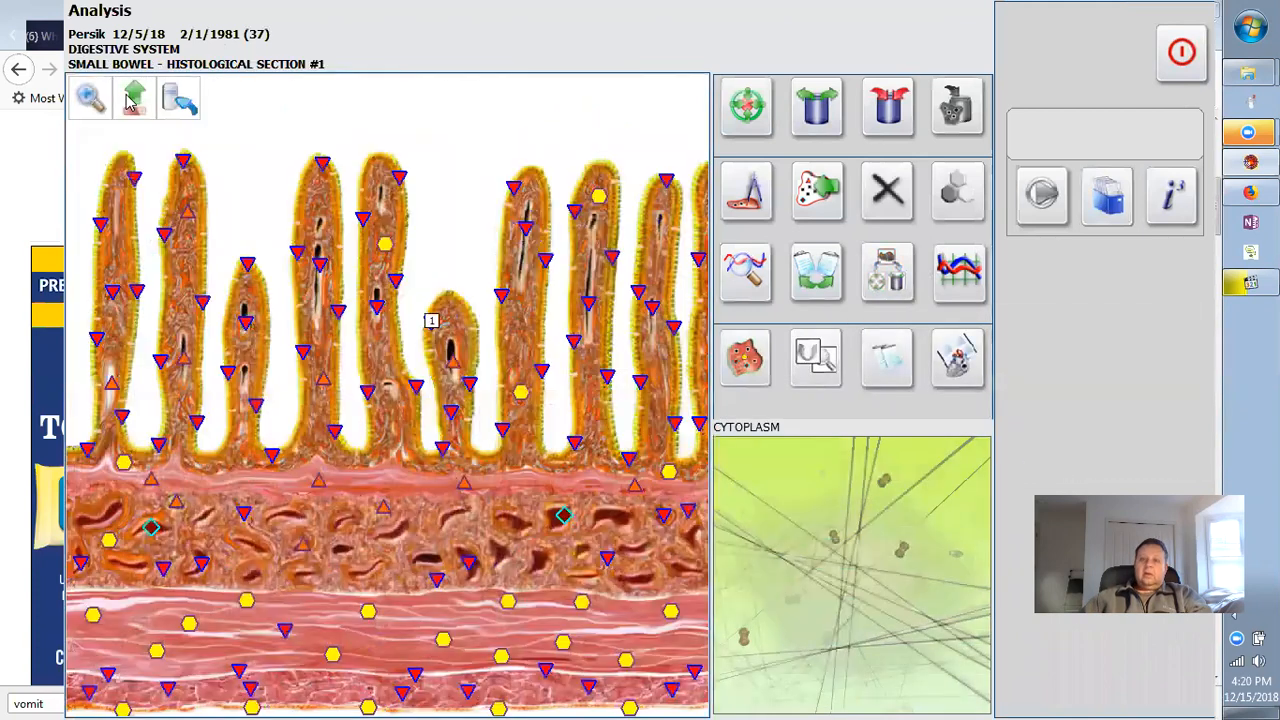
Go back up to the intestine, run META-therapy on it twice and decline the comparative analysis.
click(133, 97)
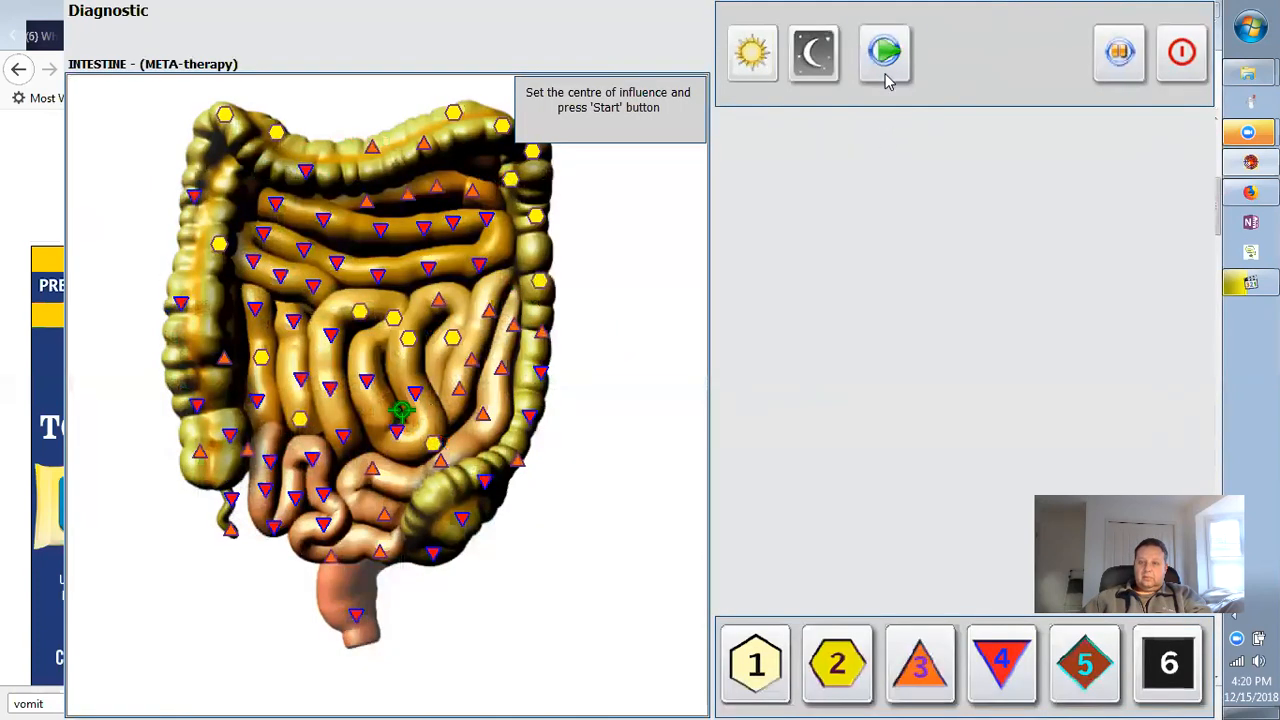
click(885, 74)
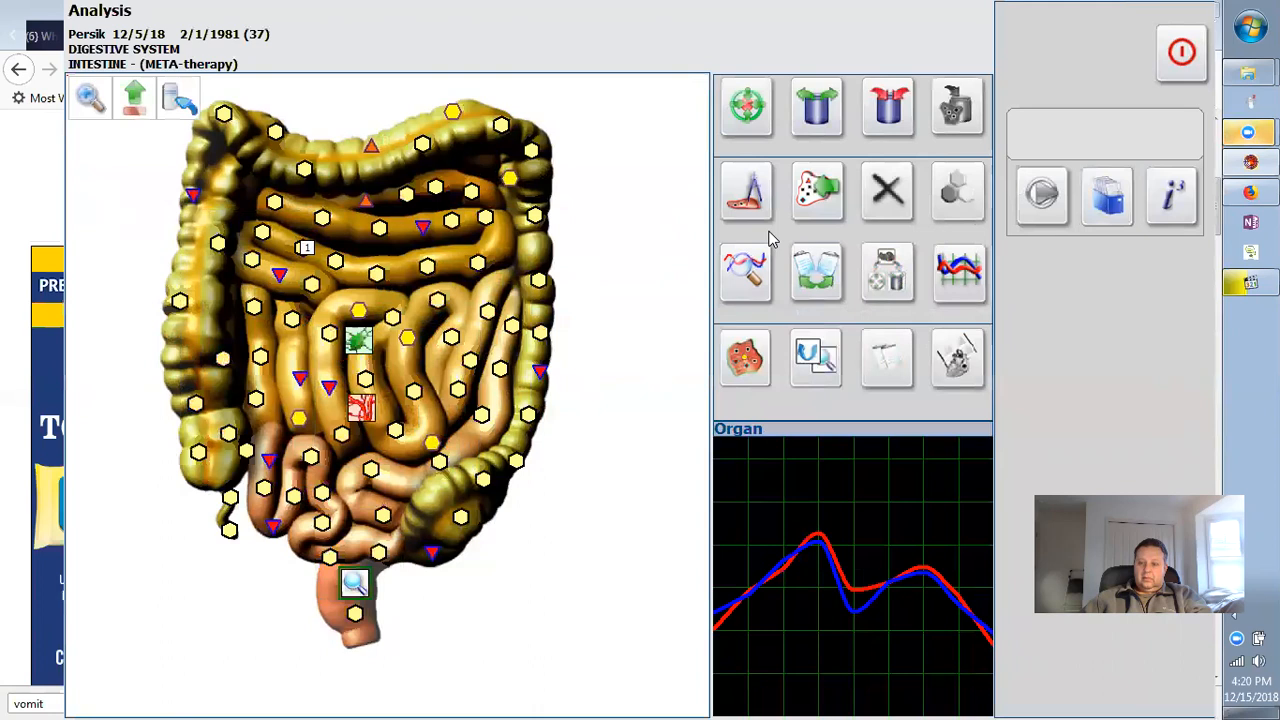
click(766, 128)
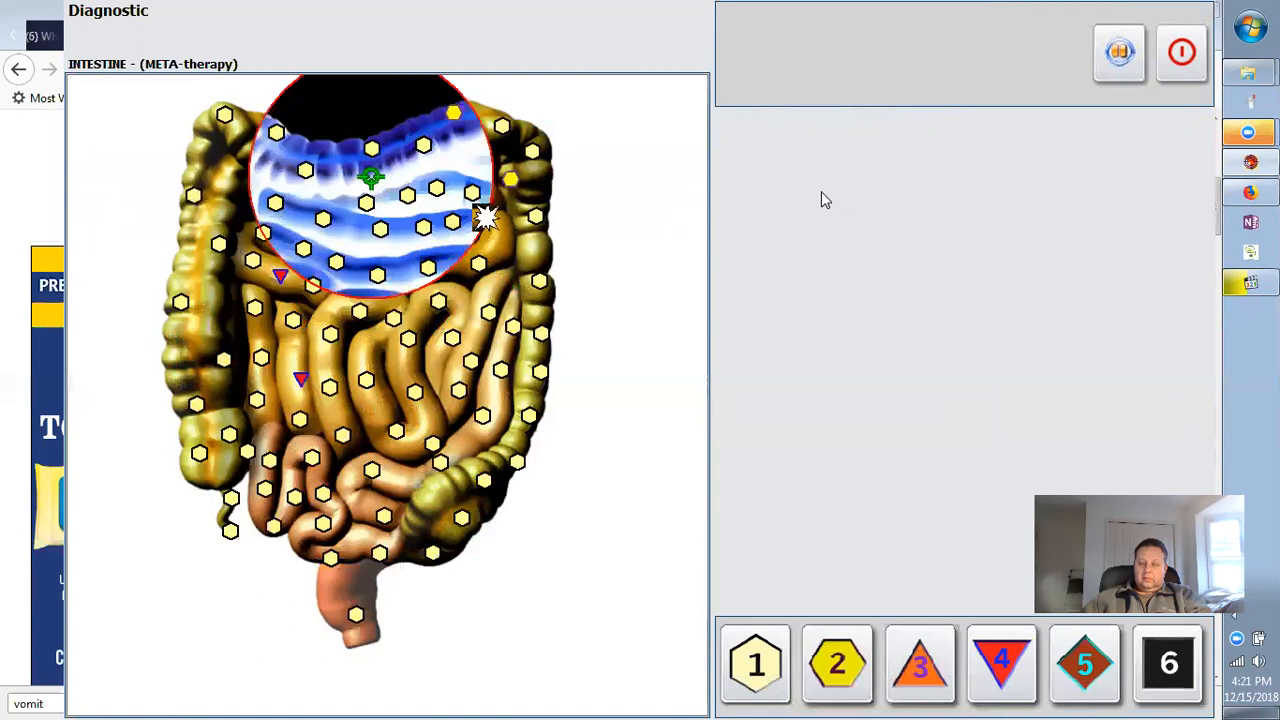
click(1120, 57)
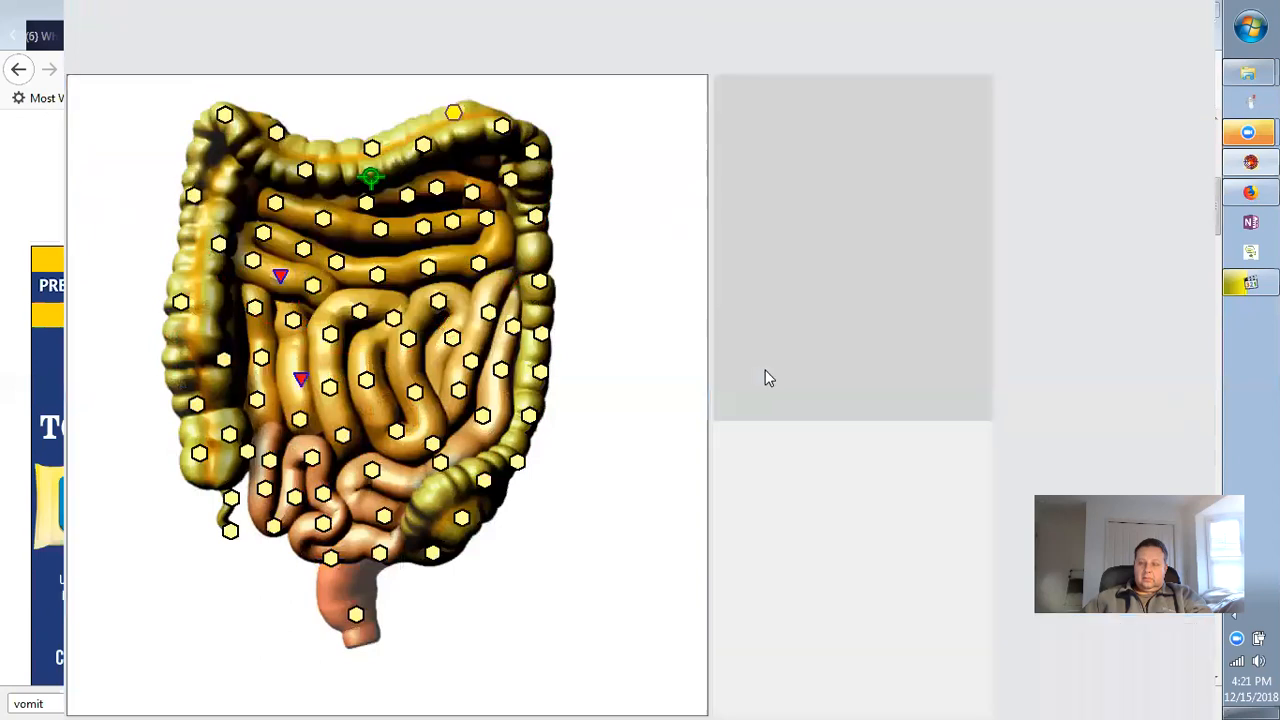
click(718, 381)
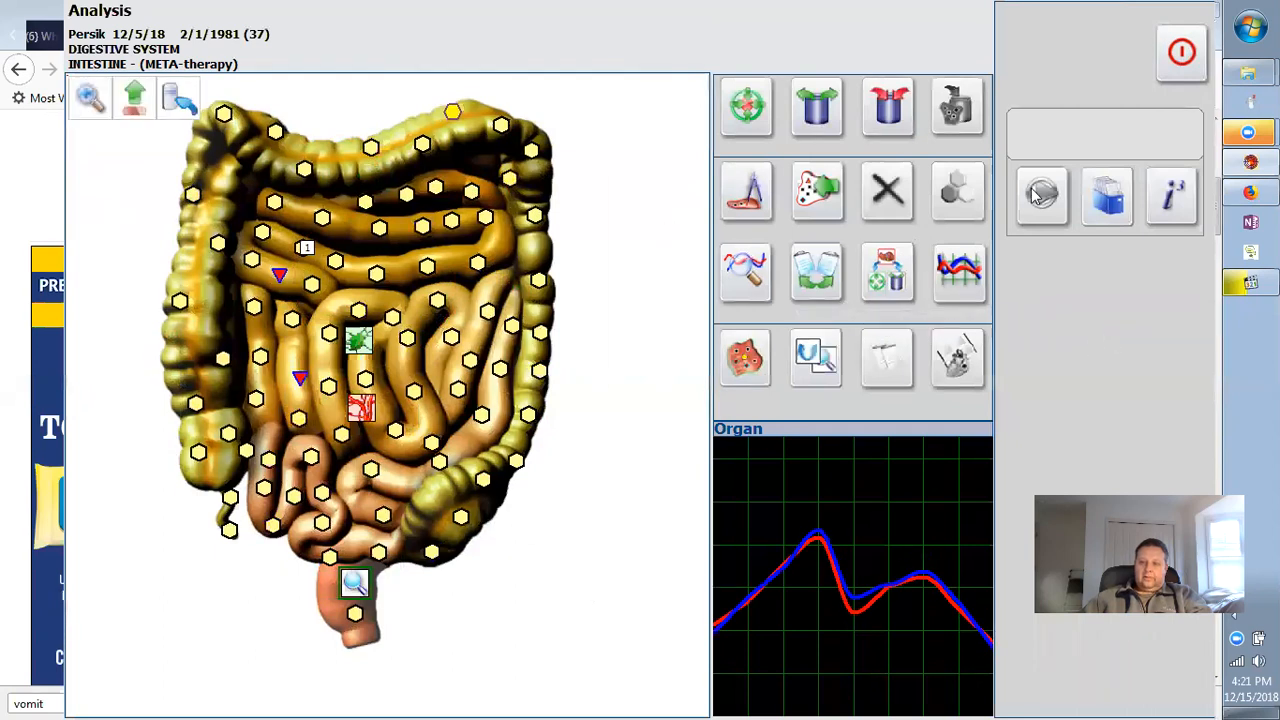
Choose the gall bladder from the organ catalogue and open it in the analysis.
click(1106, 195)
drag(981, 287, 962, 628)
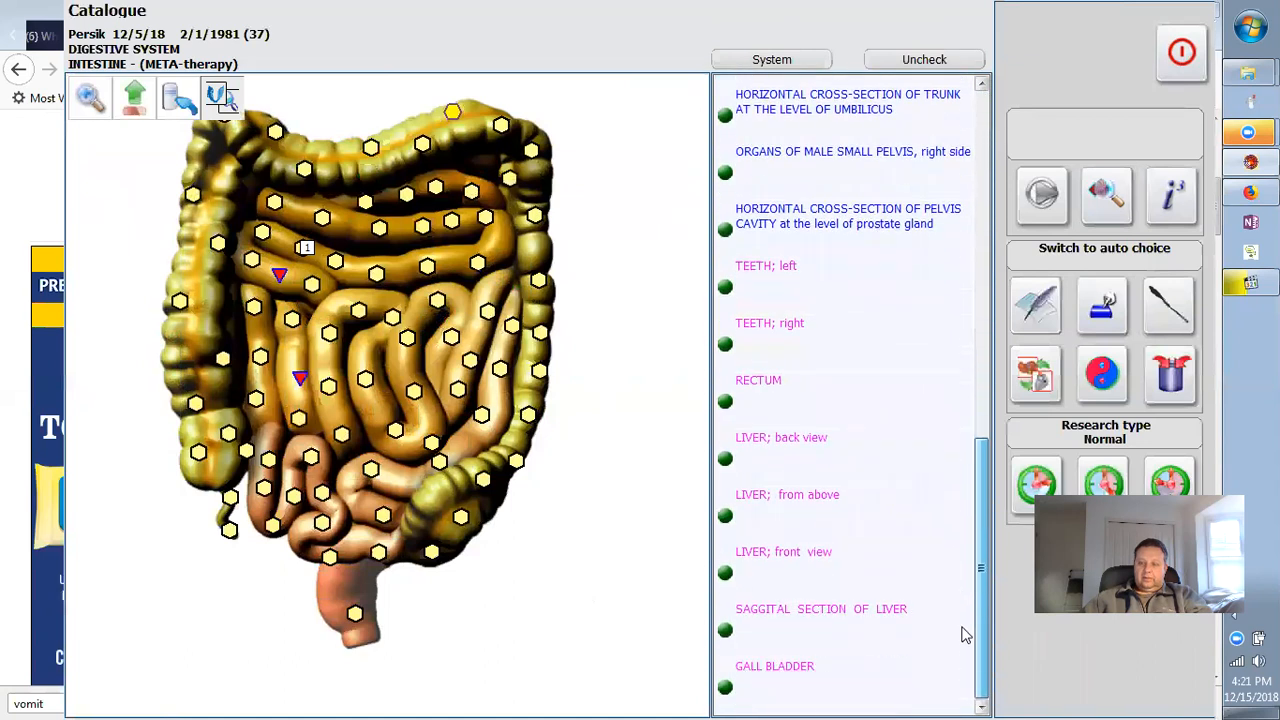
click(783, 678)
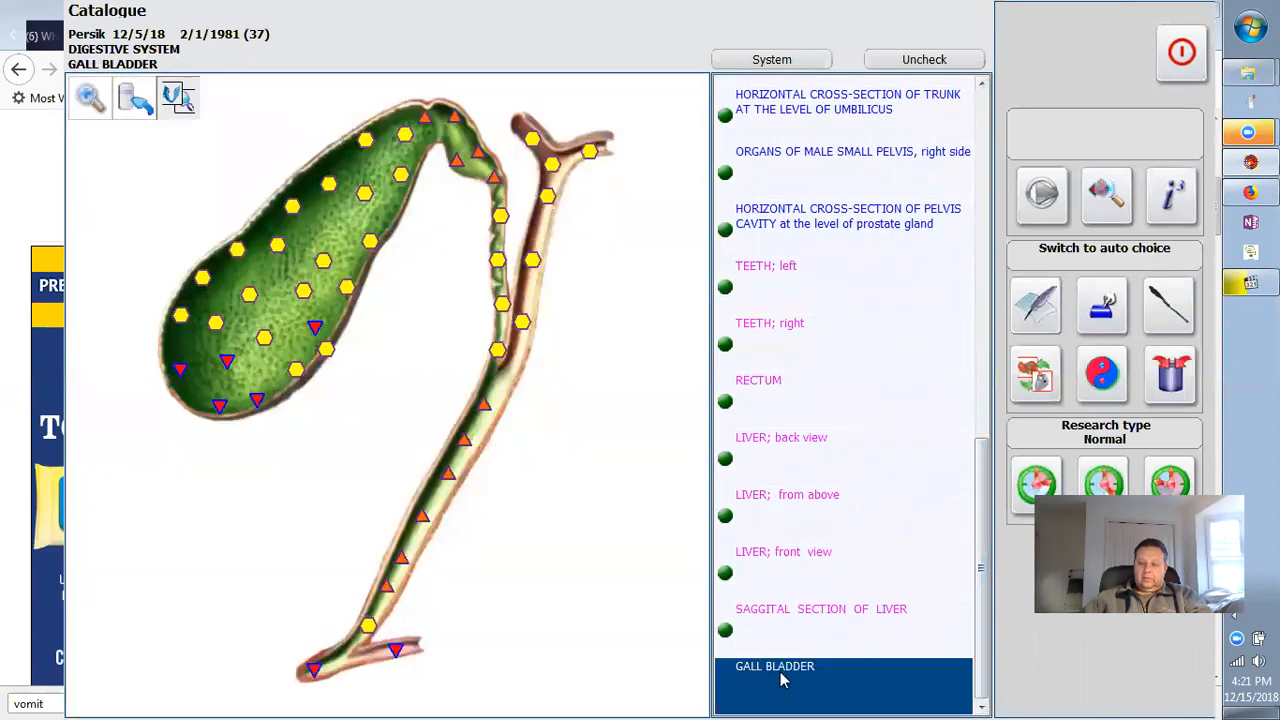
click(1097, 220)
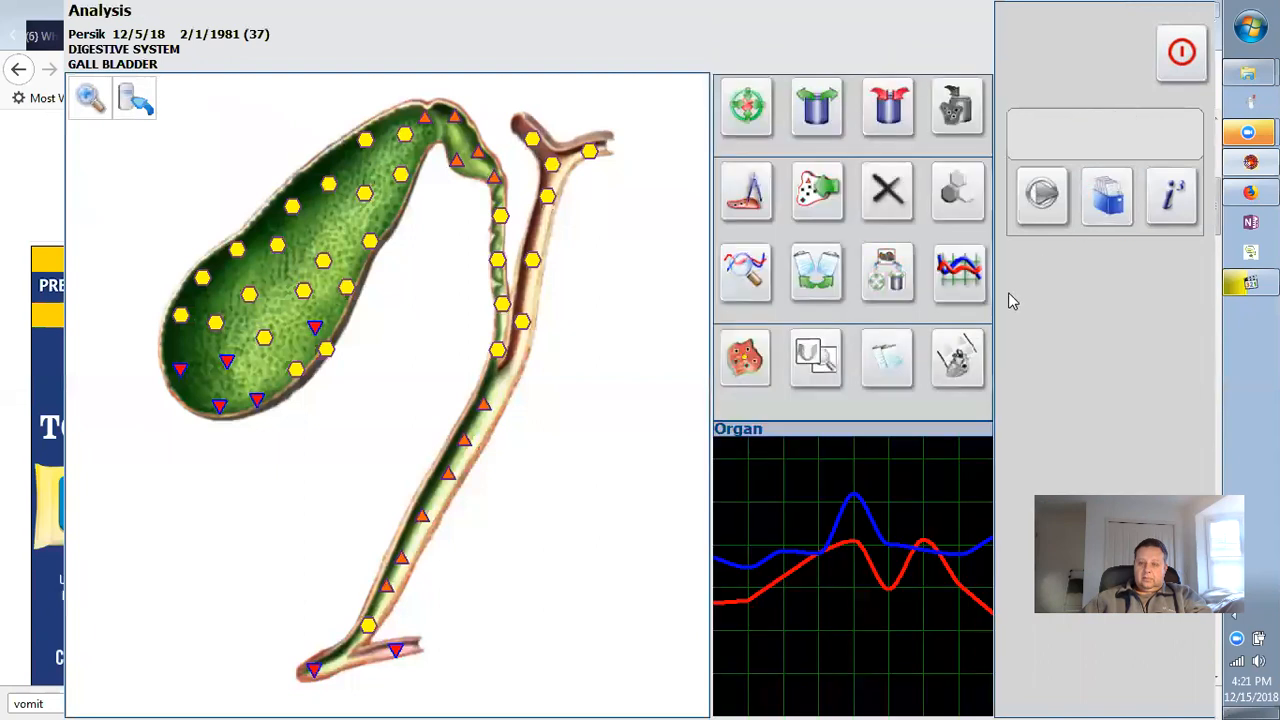
Test standards on the gall bladder, adjust all of them, compute the virtual model and return to the analysis.
click(758, 279)
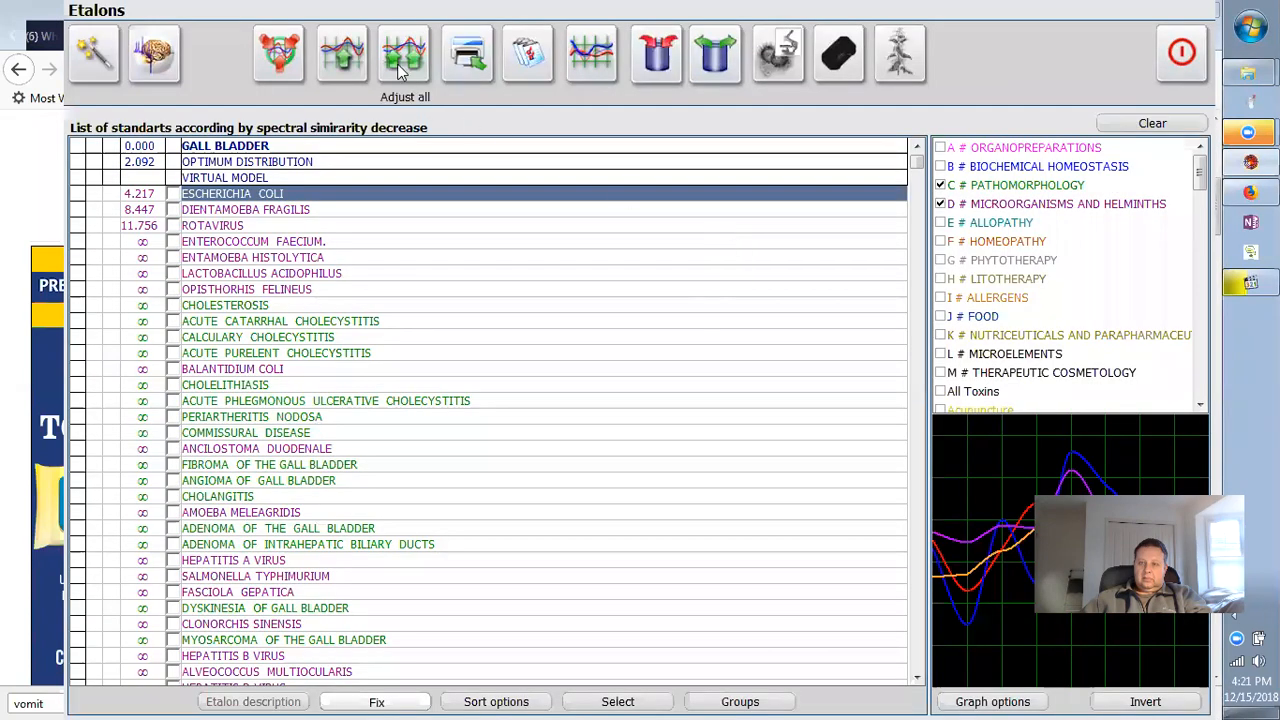
click(399, 63)
click(157, 55)
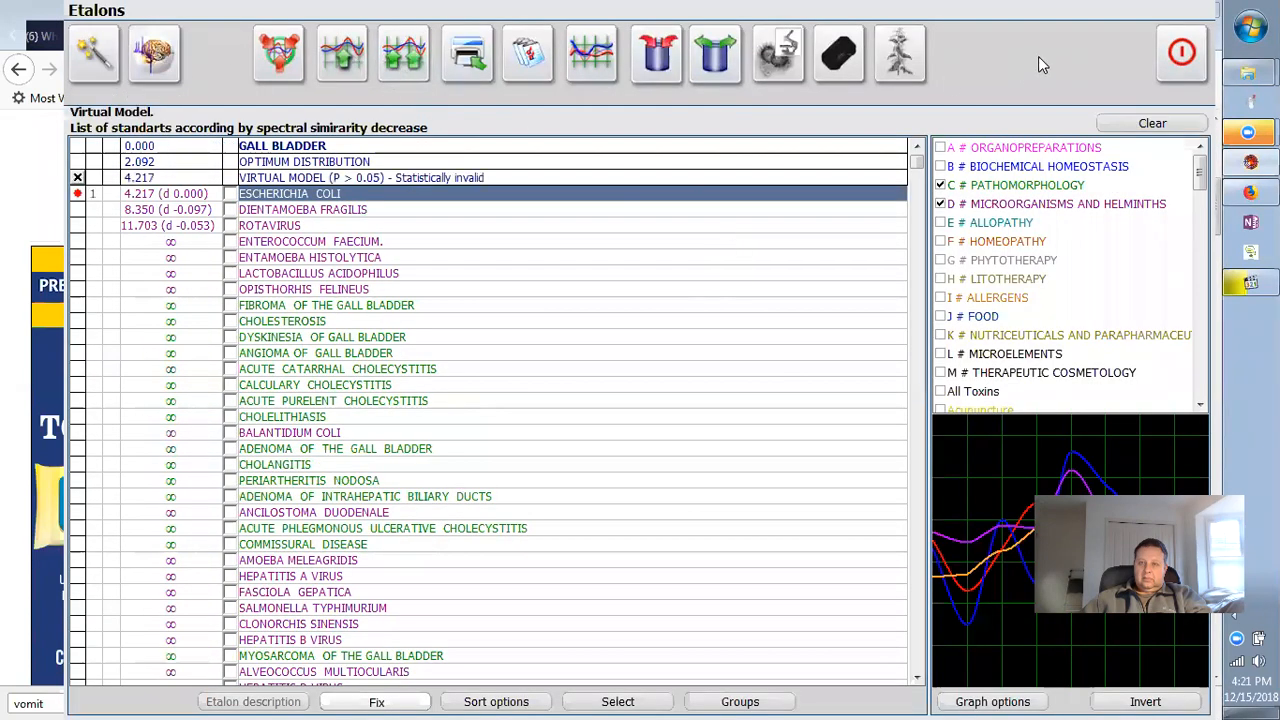
click(1183, 55)
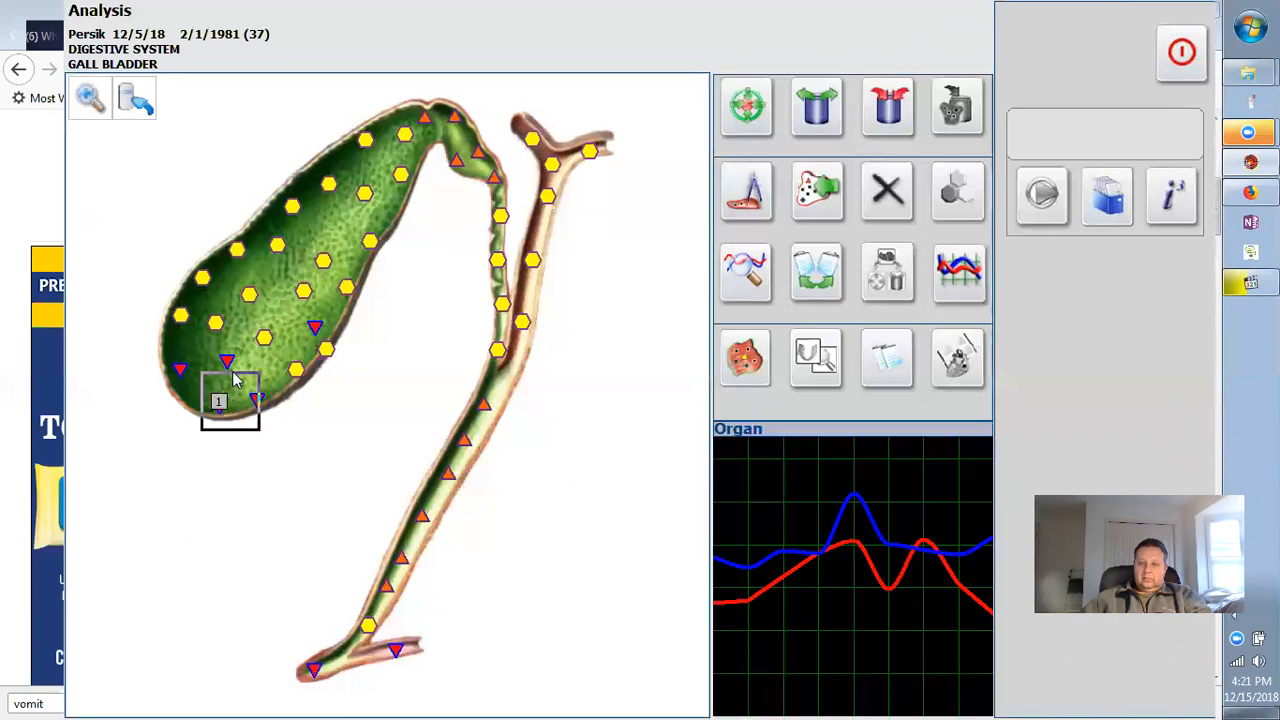
Preview the tissues under the gall bladder's points and open histological section #2 of the ampulla of Vater duct.
double_click(233, 380)
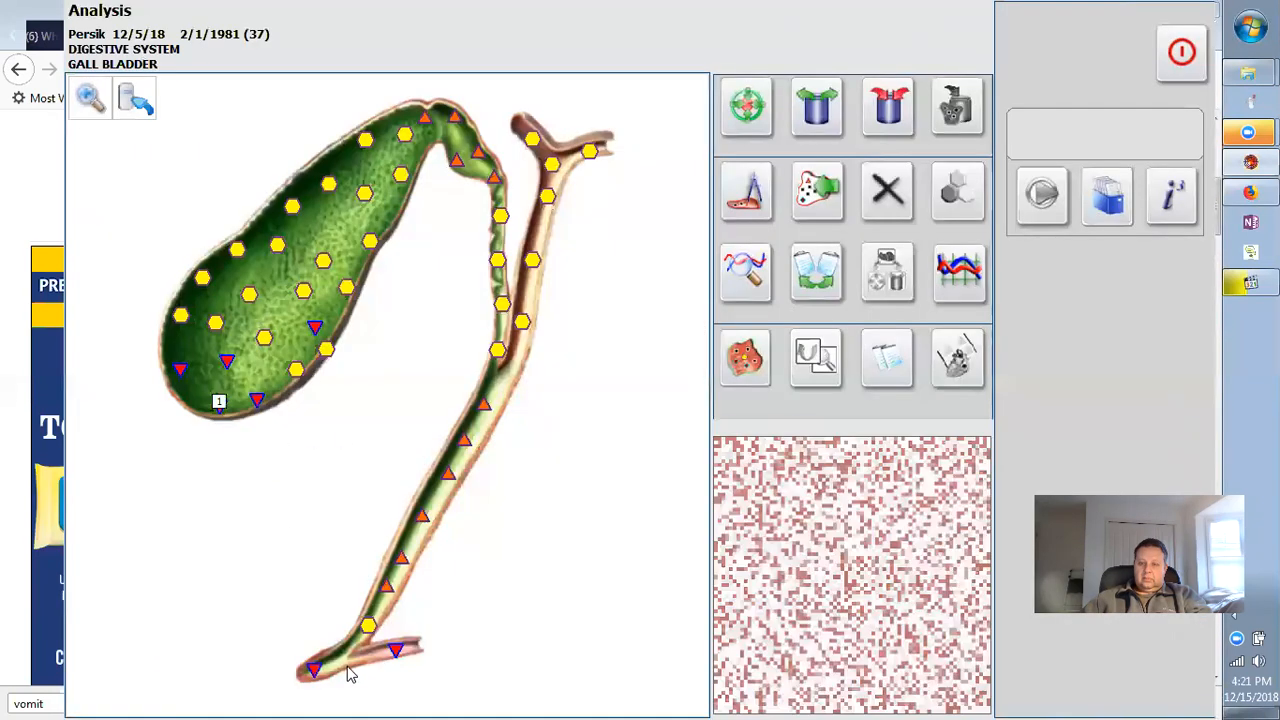
double_click(512, 432)
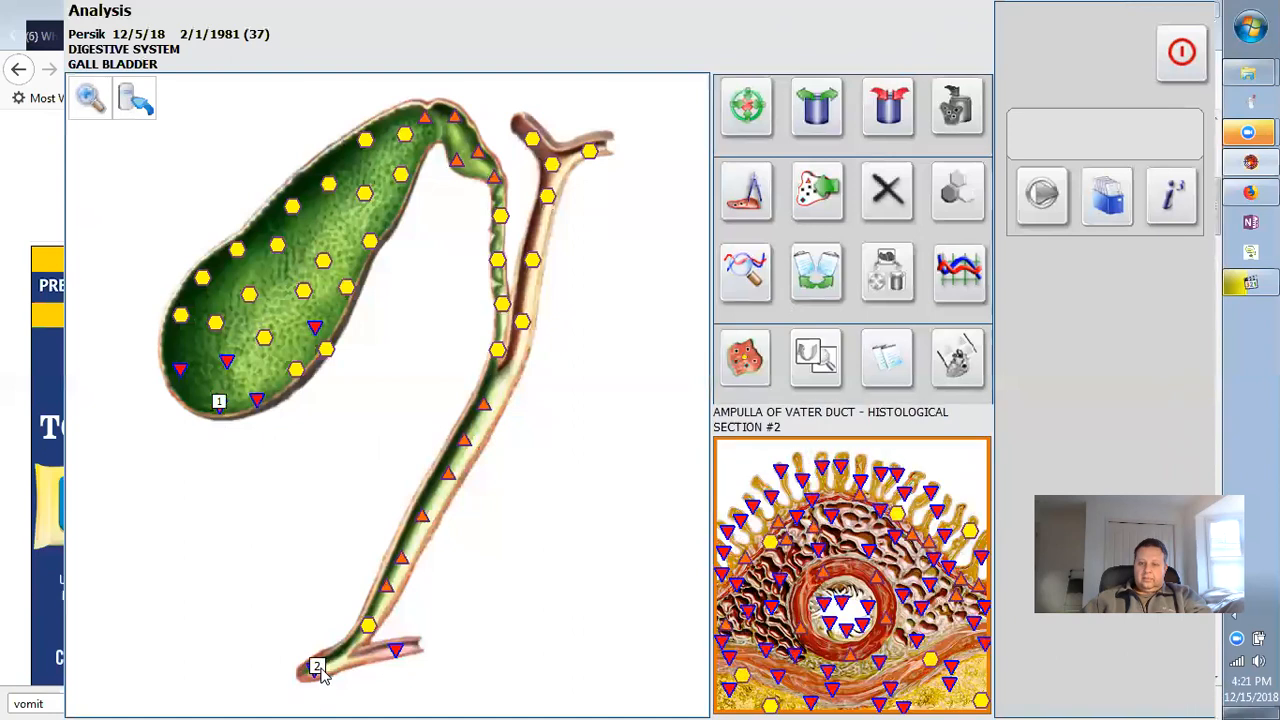
click(318, 668)
Test standards on the ampulla of Vater duct section, compute its virtual model and return to the analysis with Escherichia coli selected.
click(745, 268)
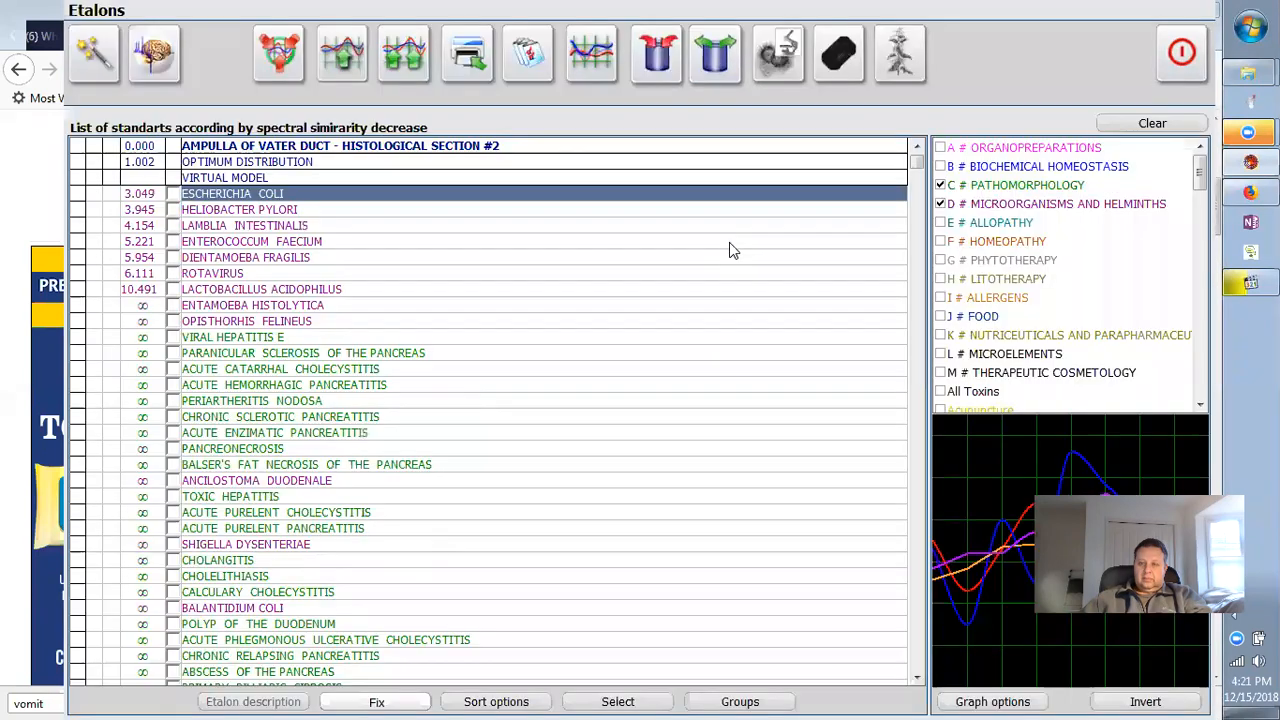
click(179, 64)
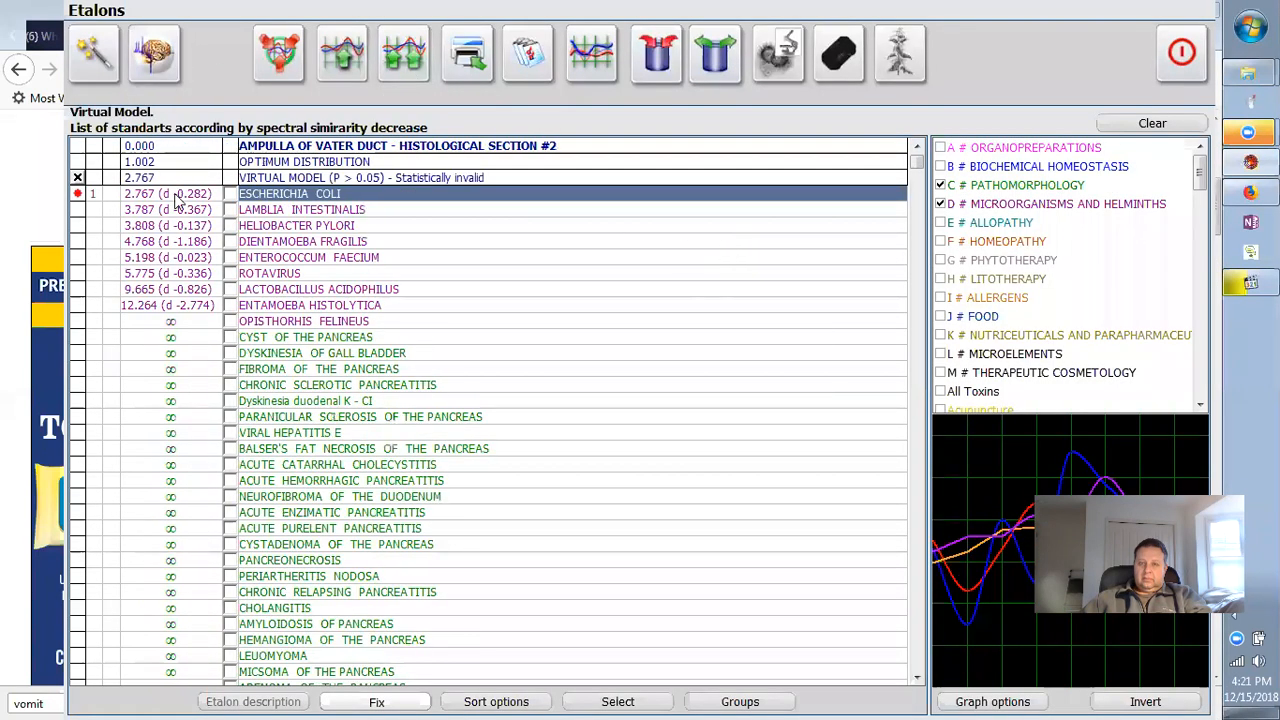
click(242, 212)
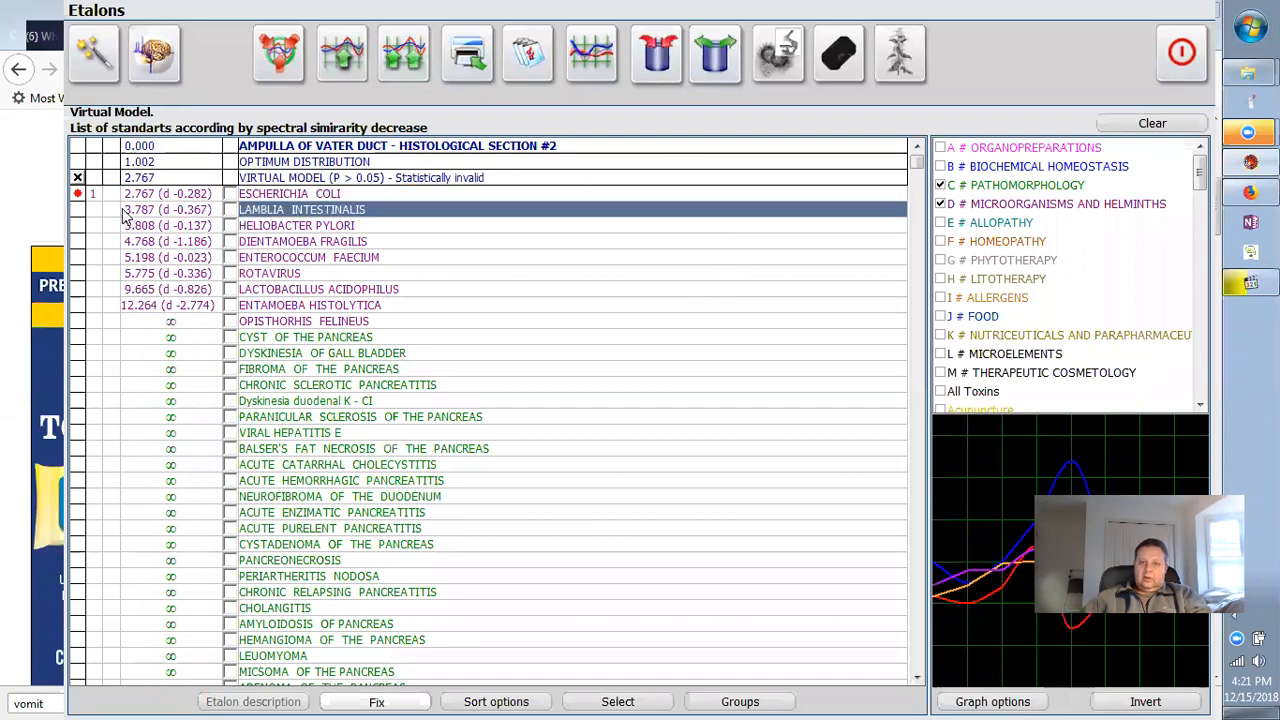
click(175, 194)
click(1167, 68)
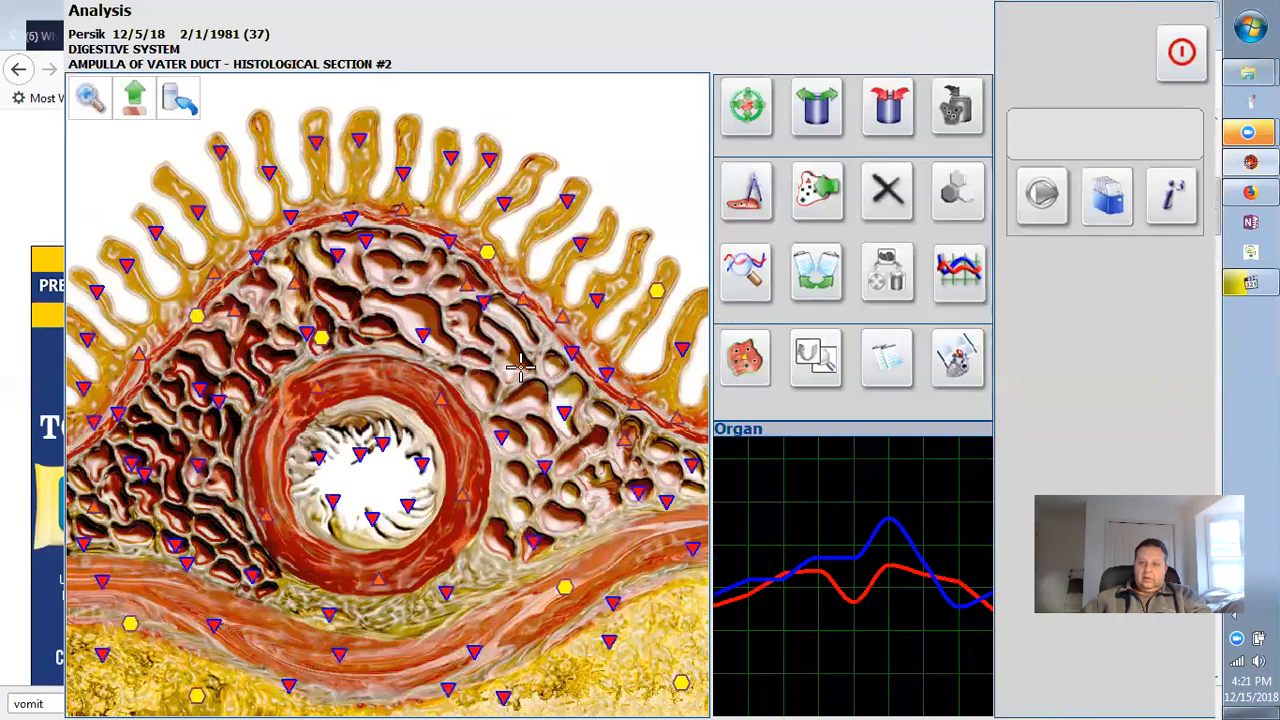
Open the gall bladder's histological section #1 from point 1, test standards with the virtual model and return to the analysis.
click(134, 97)
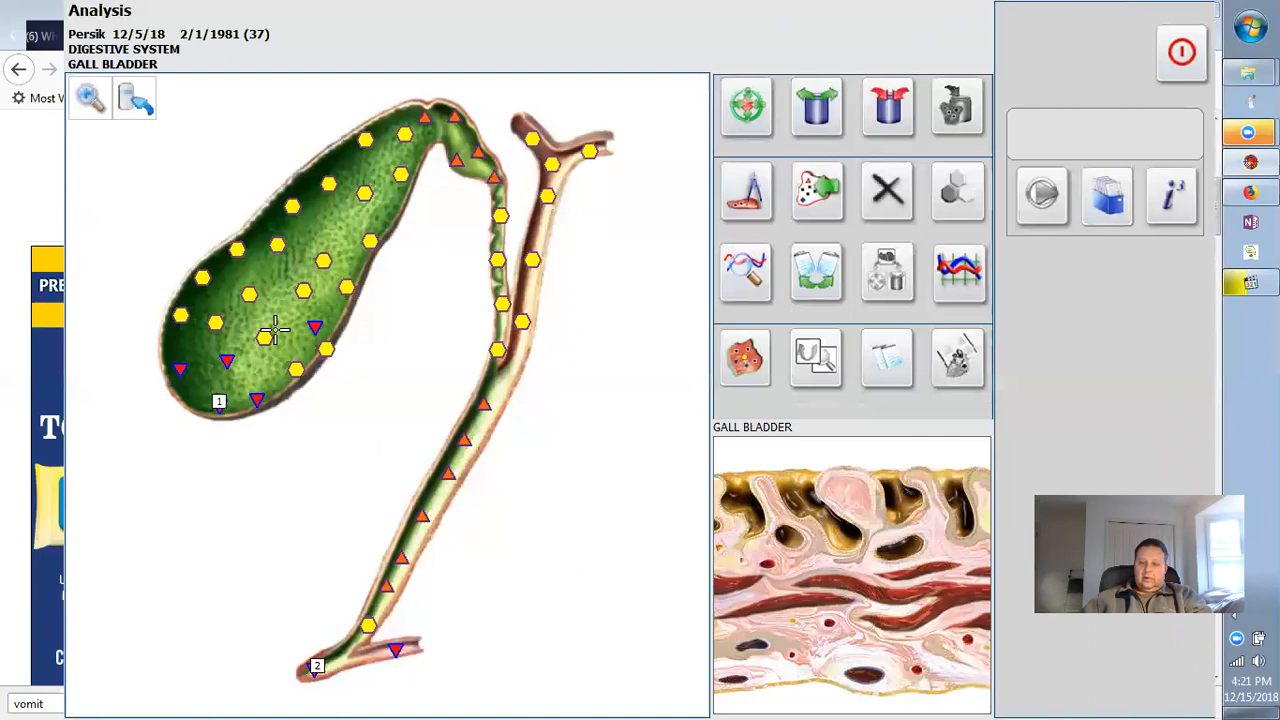
click(221, 402)
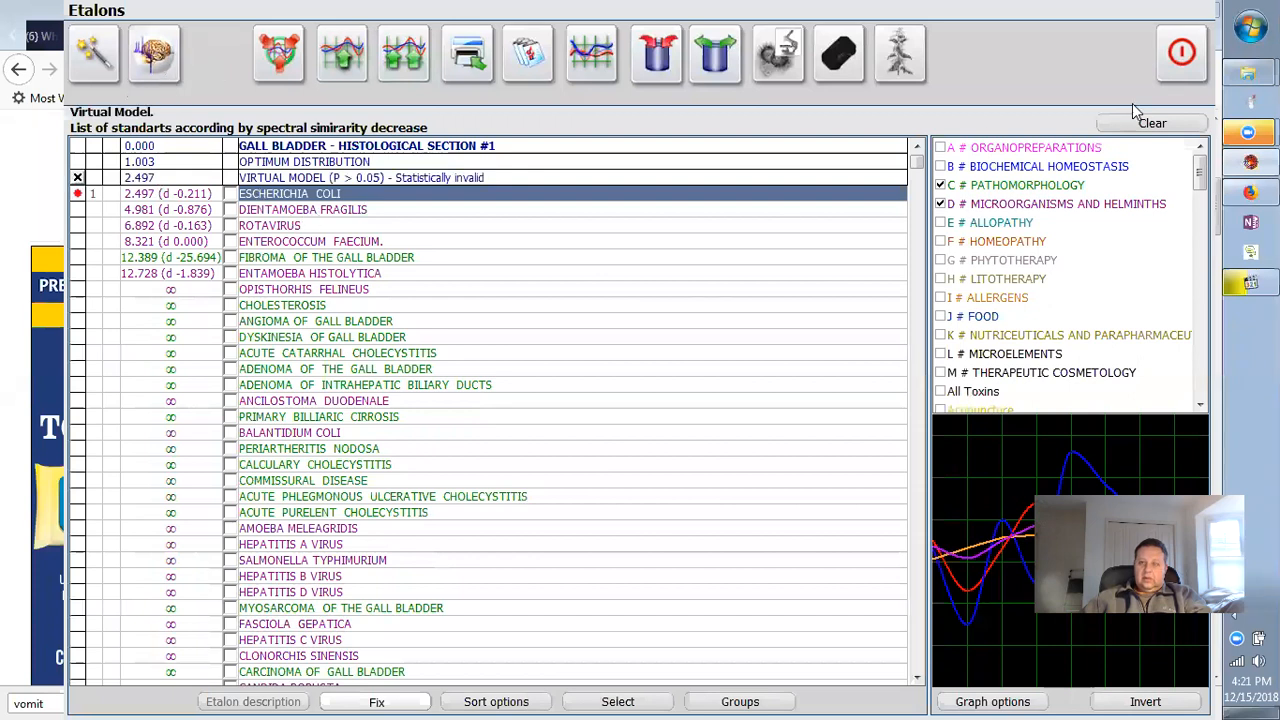
click(1181, 52)
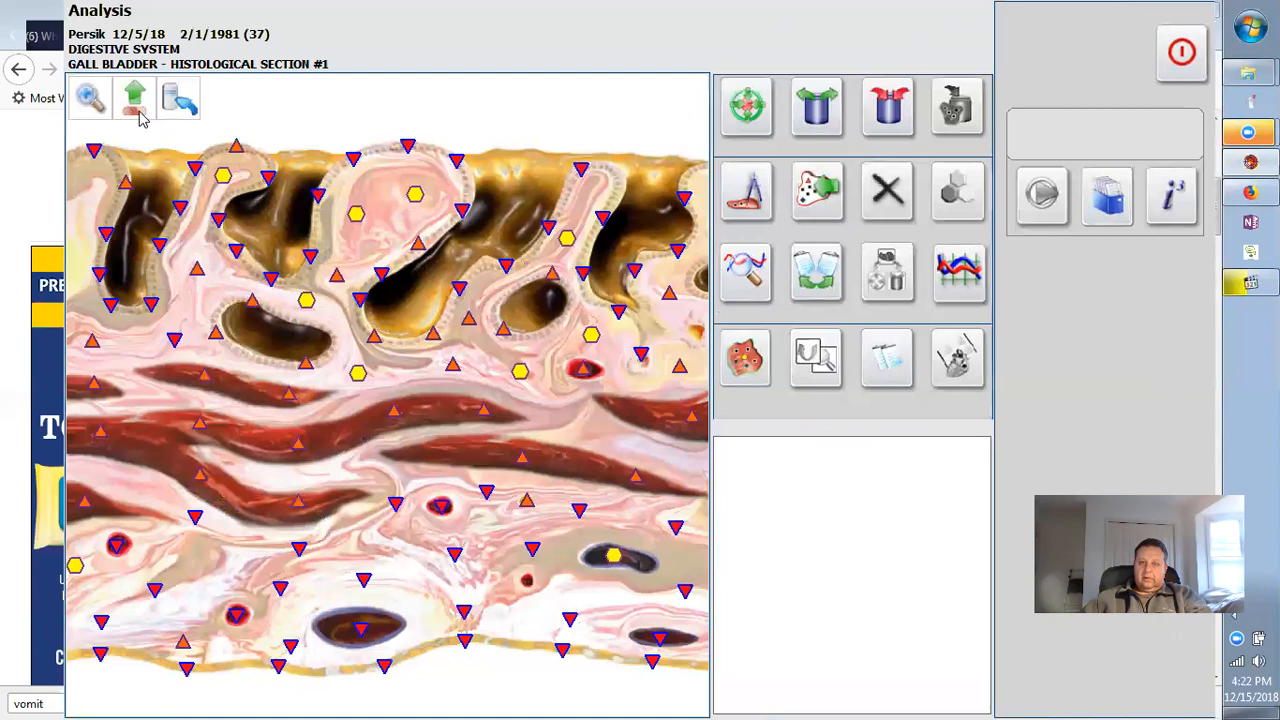
Run META-therapy on the whole gall bladder, decline the comparative analysis and switch to the META-therapy result.
click(139, 112)
click(740, 110)
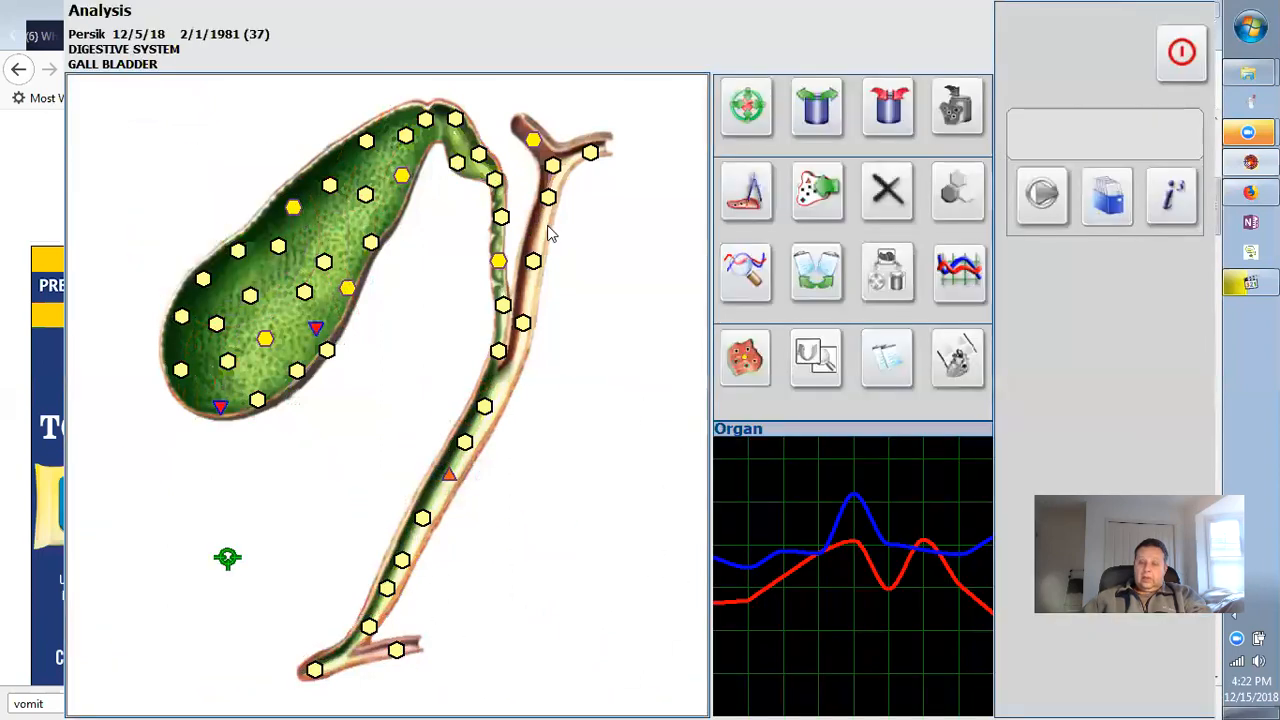
click(678, 381)
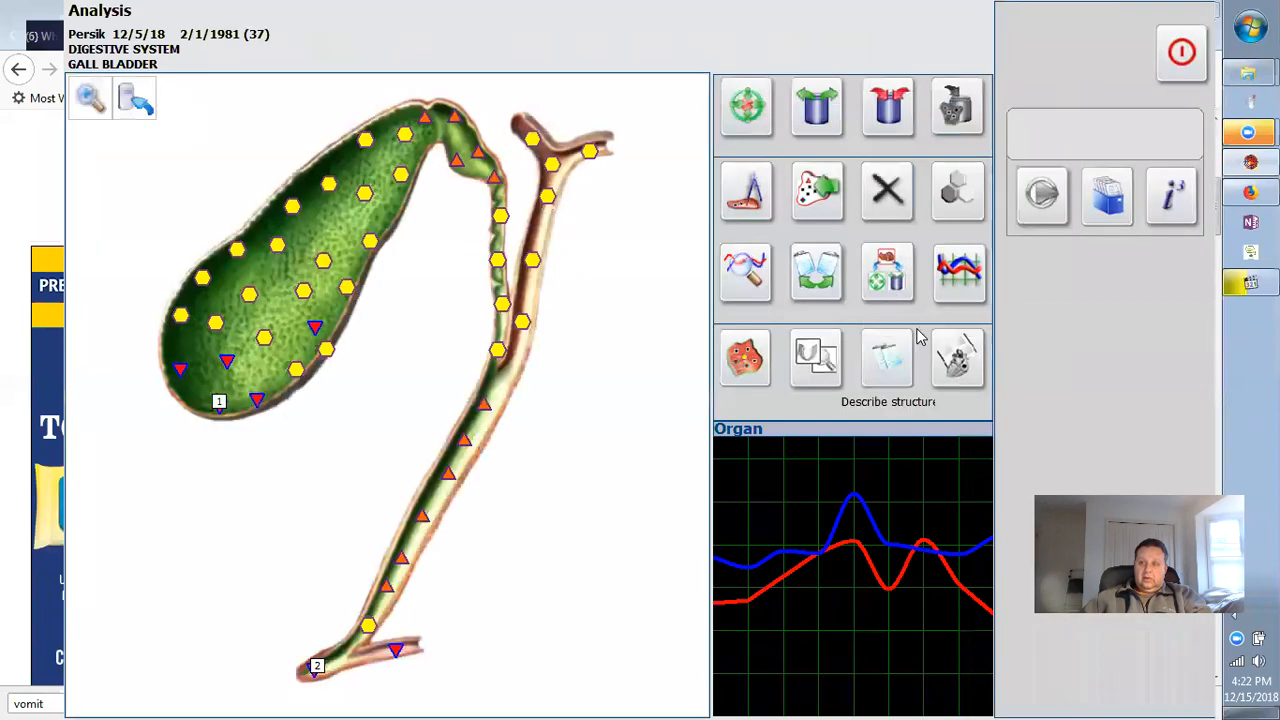
click(903, 320)
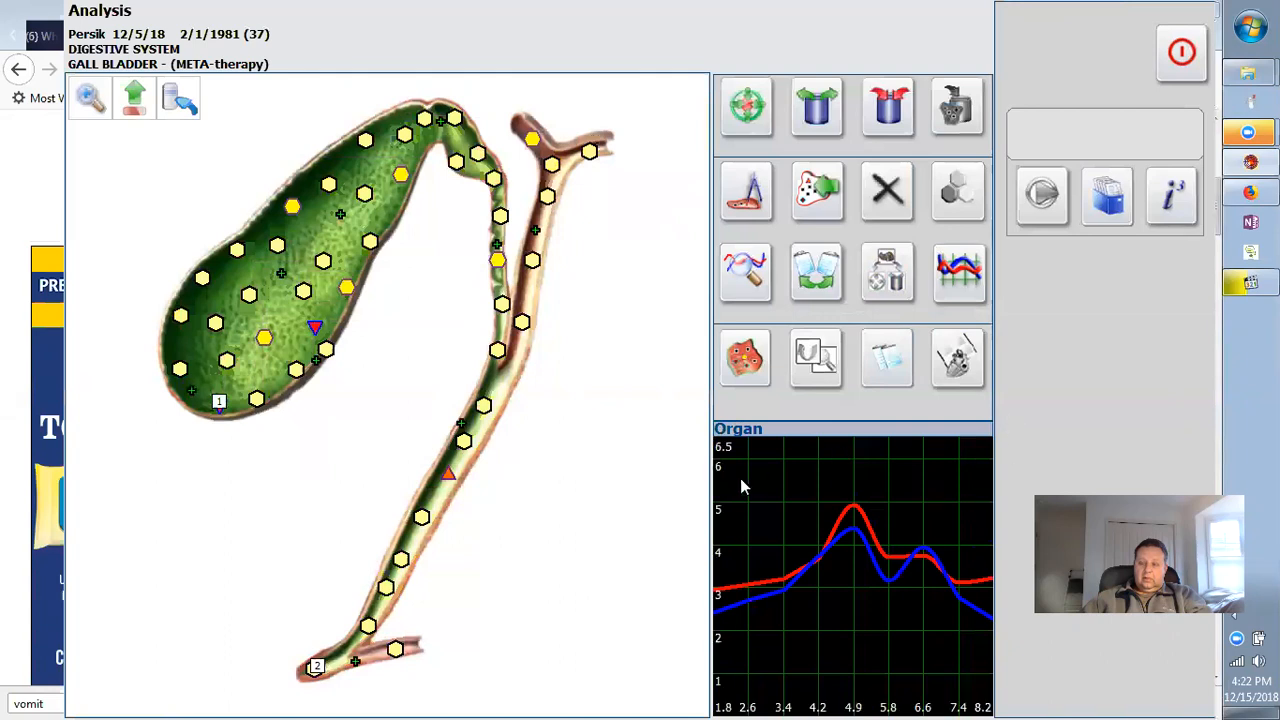
Repeat META-therapy on the gall bladder's META-therapy result and decline the comparative analysis.
click(740, 142)
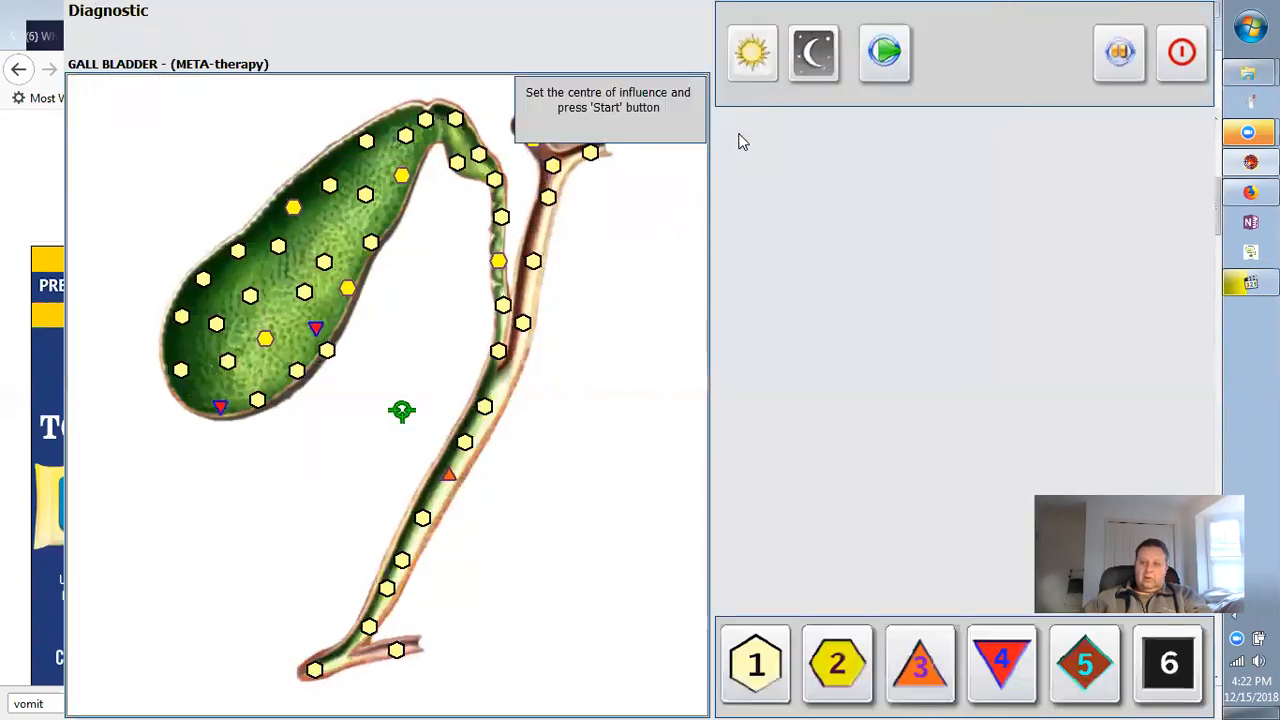
click(868, 60)
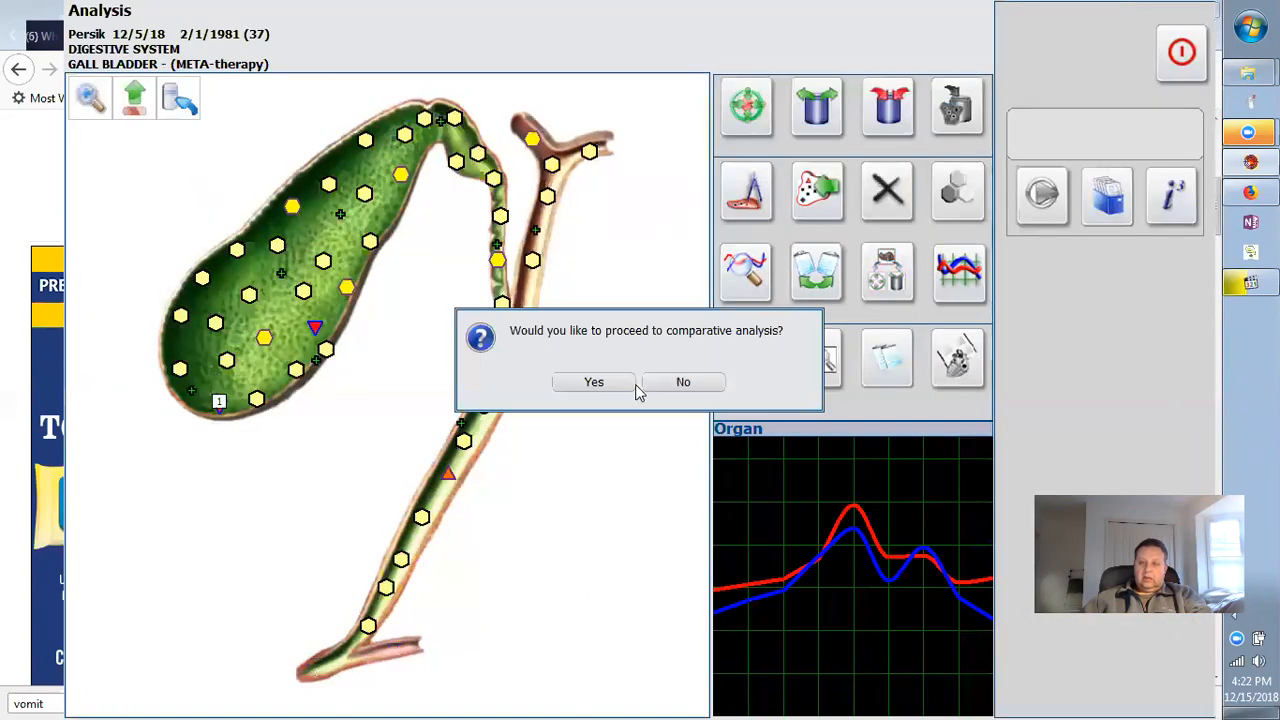
click(658, 388)
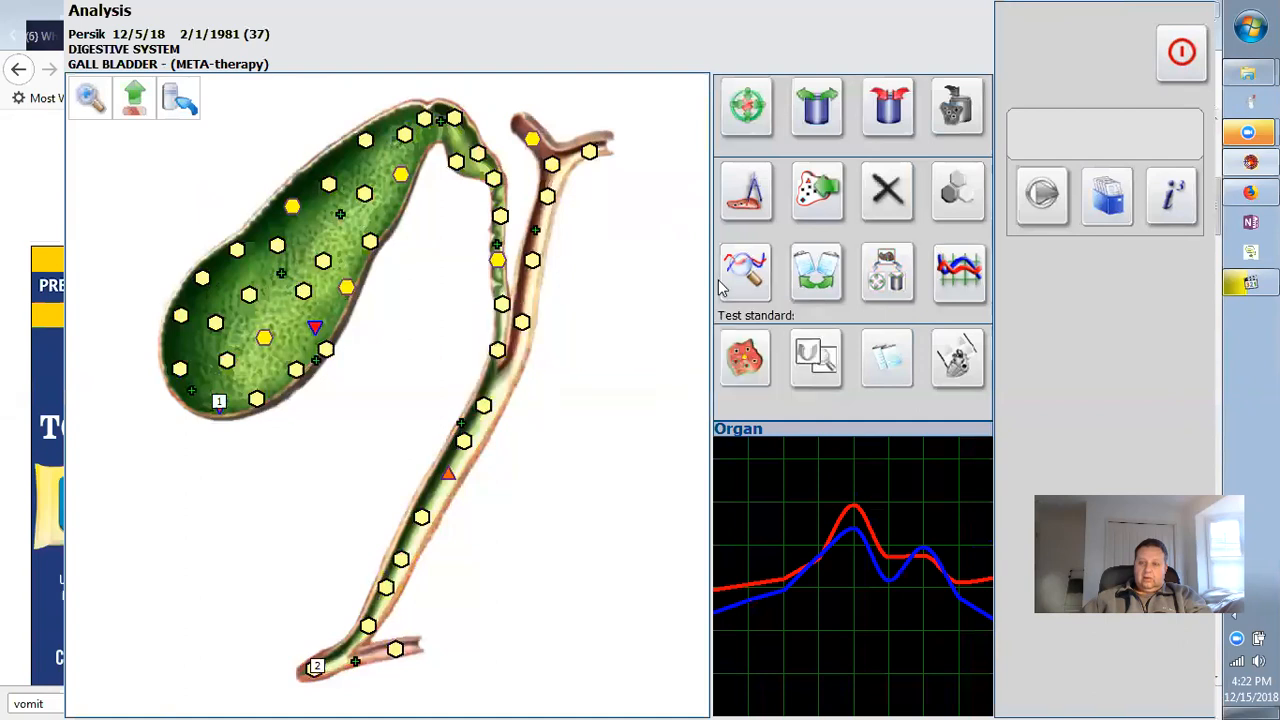